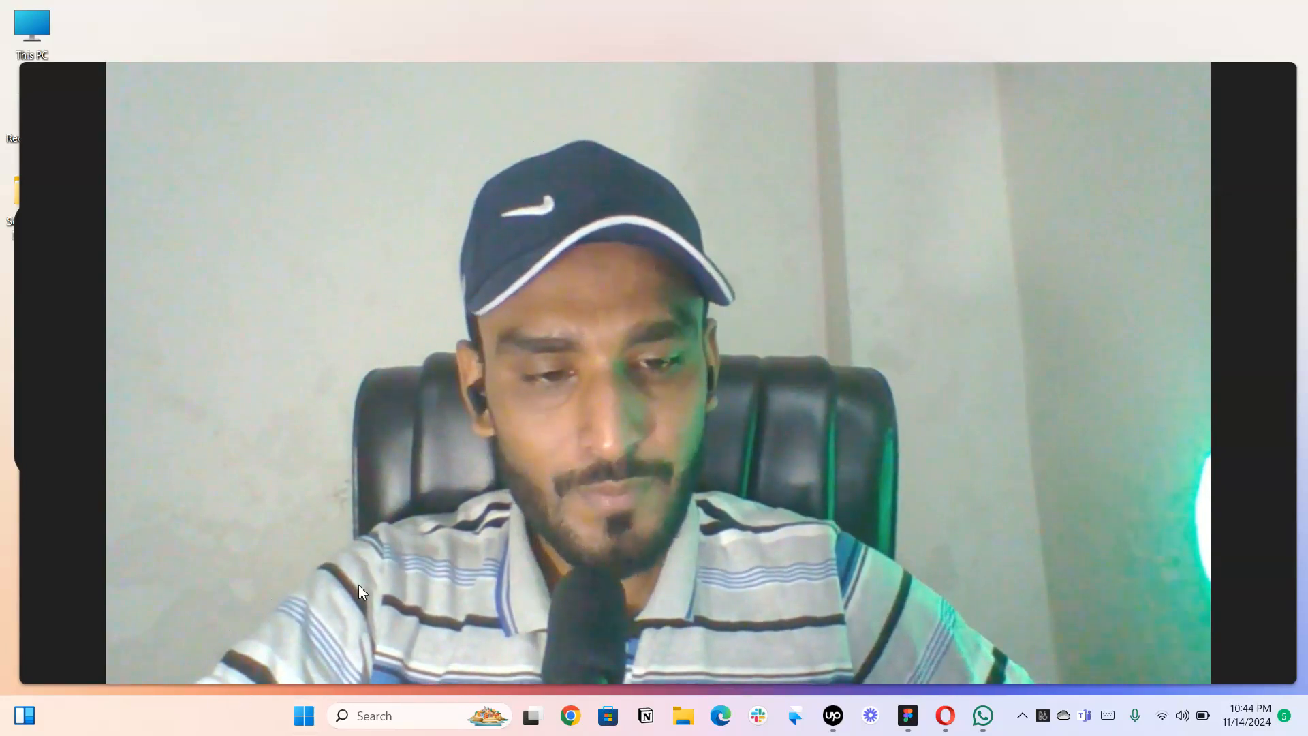
- Switch to Figma and draw a rectangle about 571 × 597 on the empty canvas
left_click(637, 684)
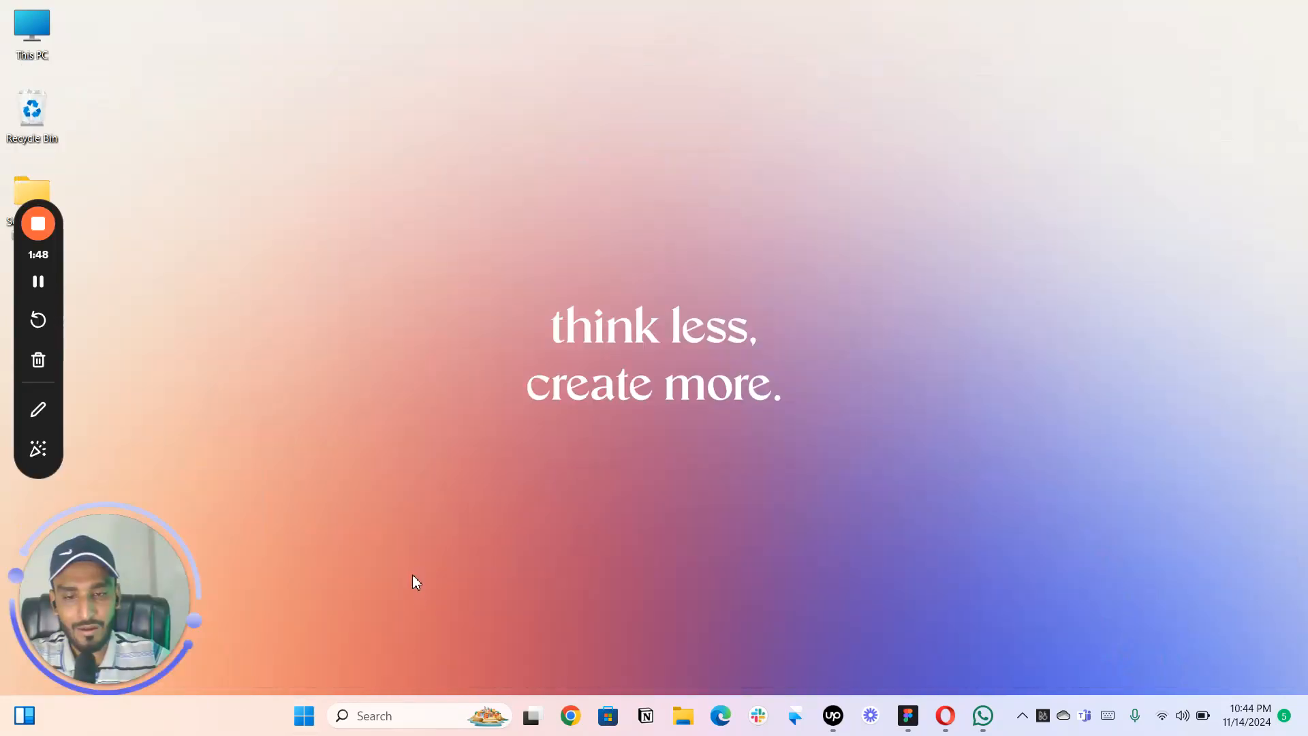
left_click(906, 716)
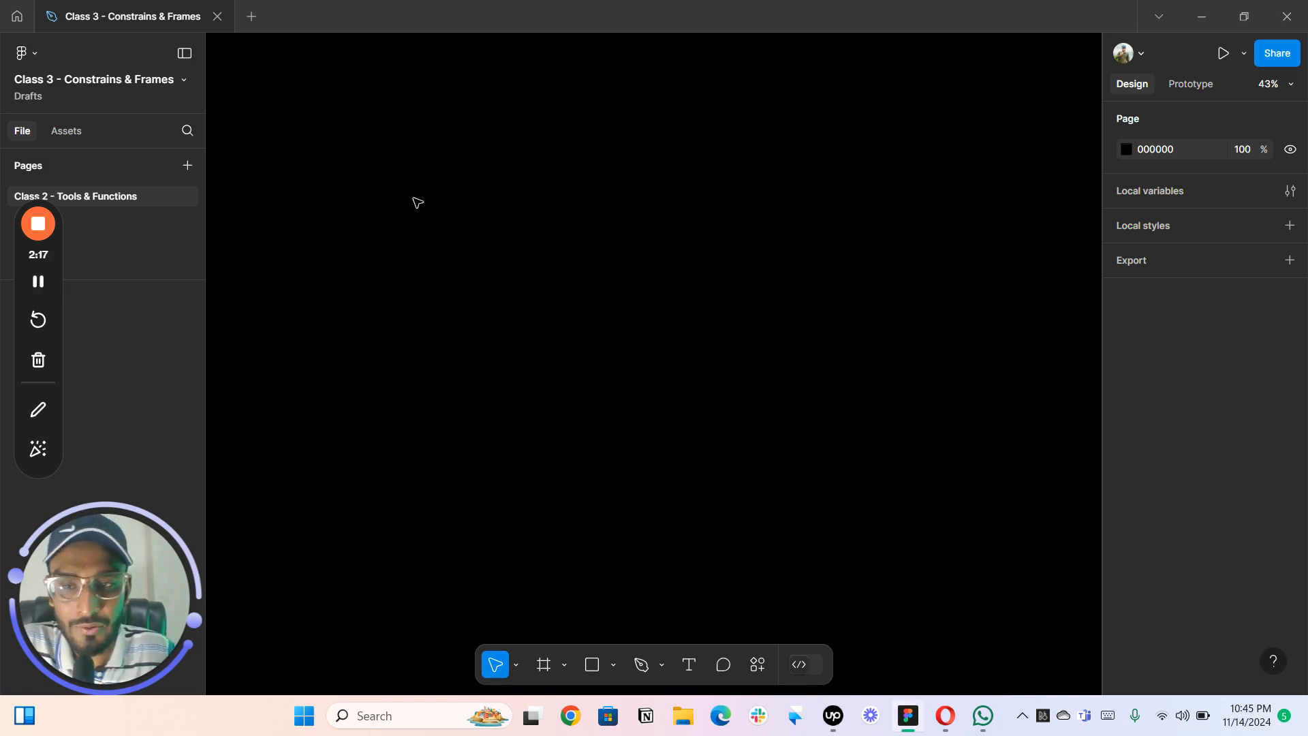
key("r")
mouse_move(381, 163)
left_mouse_down()
mouse_move(573, 379)
mouse_move(588, 380)
left_mouse_up()
left_click_drag(472, 237, 444, 220)
- Draw a frame about 679 × 597 just right of the rectangle, level with it
key("f")
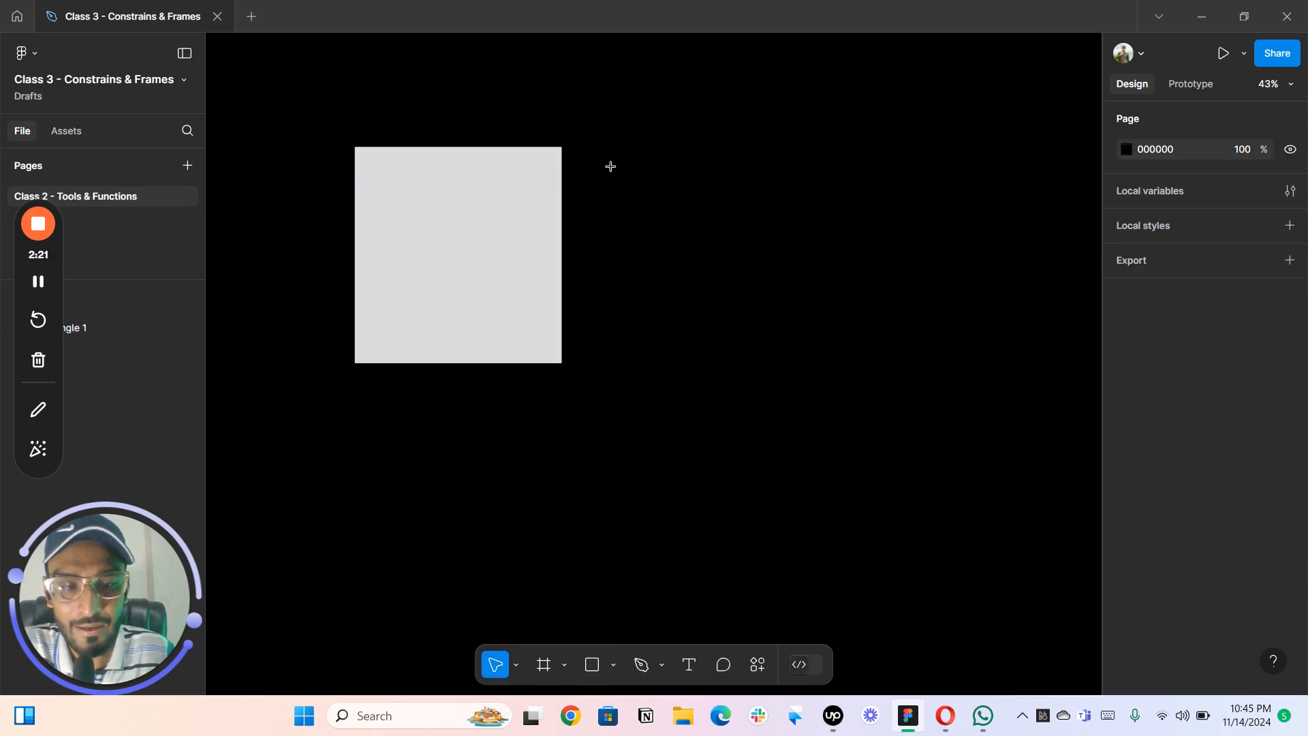
left_click_drag(591, 145, 837, 364)
left_click_drag(727, 274, 725, 283)
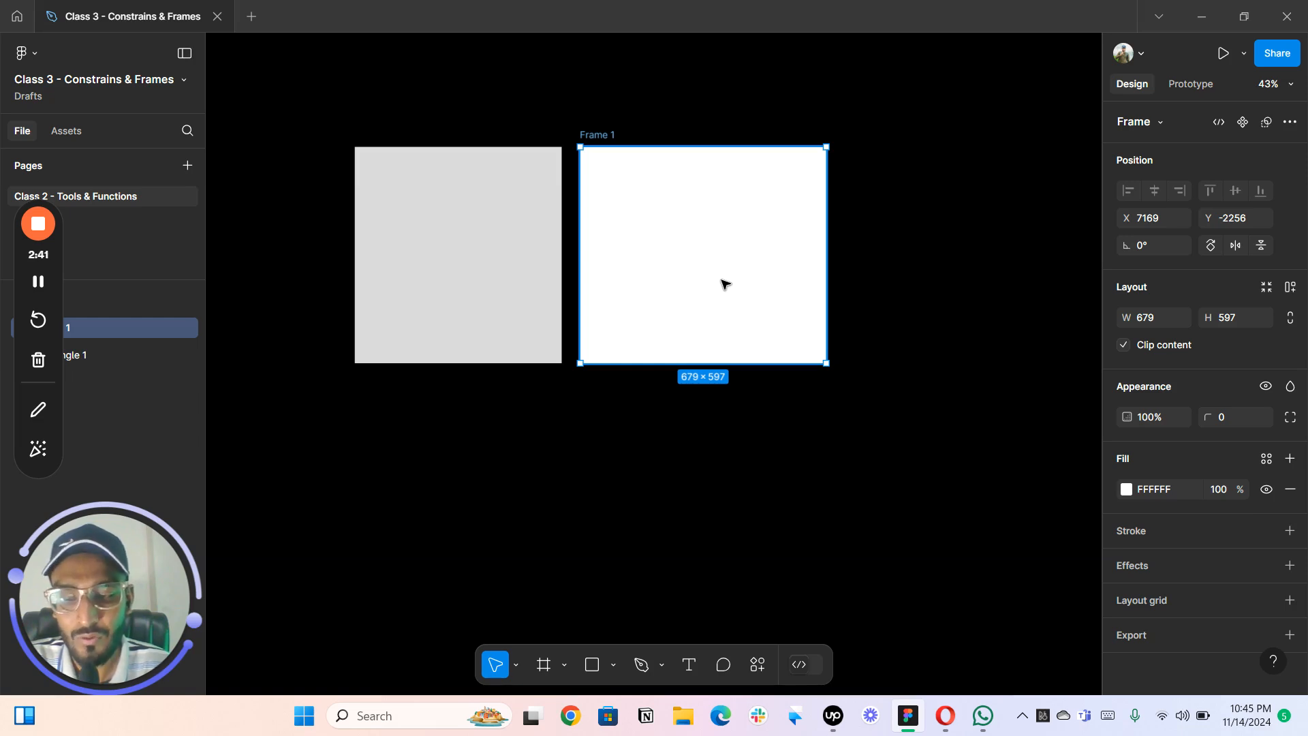
- Compare the plain grey rectangle with the white frame beside it
left_click(599, 422)
left_click_drag(537, 412, 584, 403)
scroll(590, 402, "up", 3)
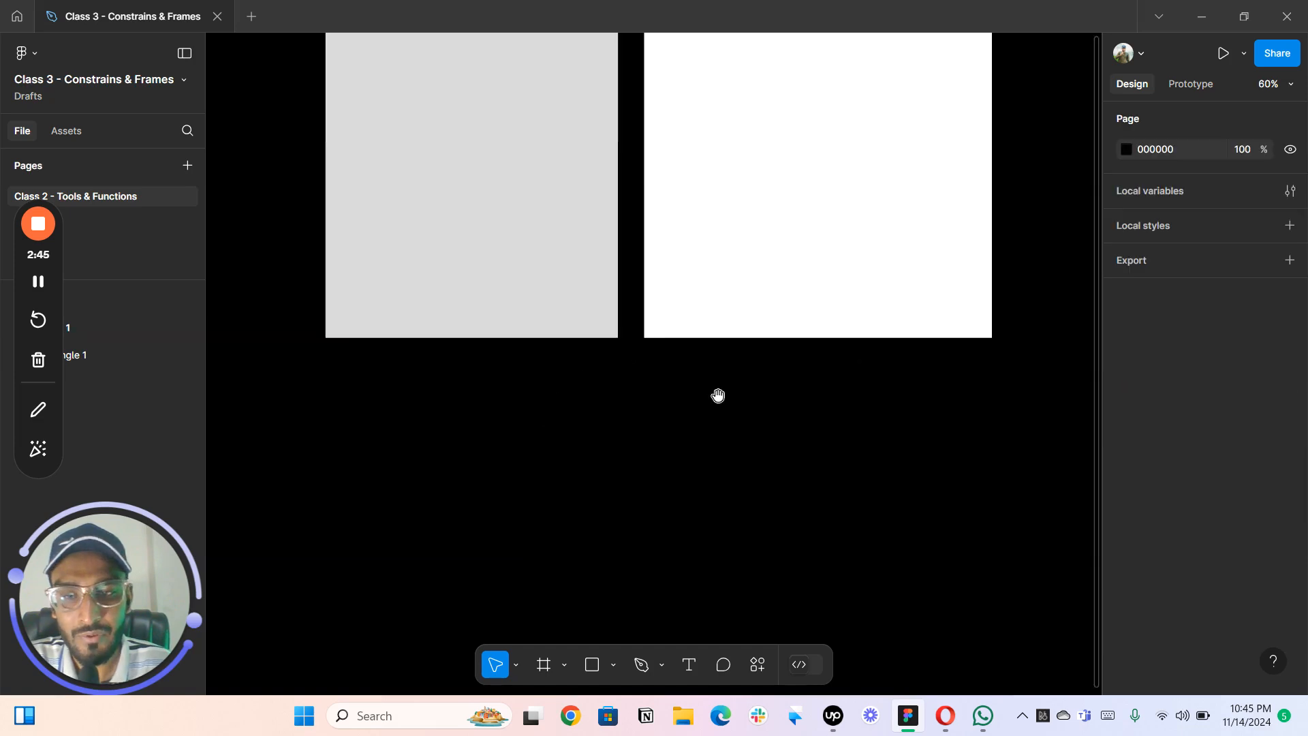
scroll(643, 272, "up", 2)
left_click_drag(641, 178, 681, 184)
left_click(658, 186)
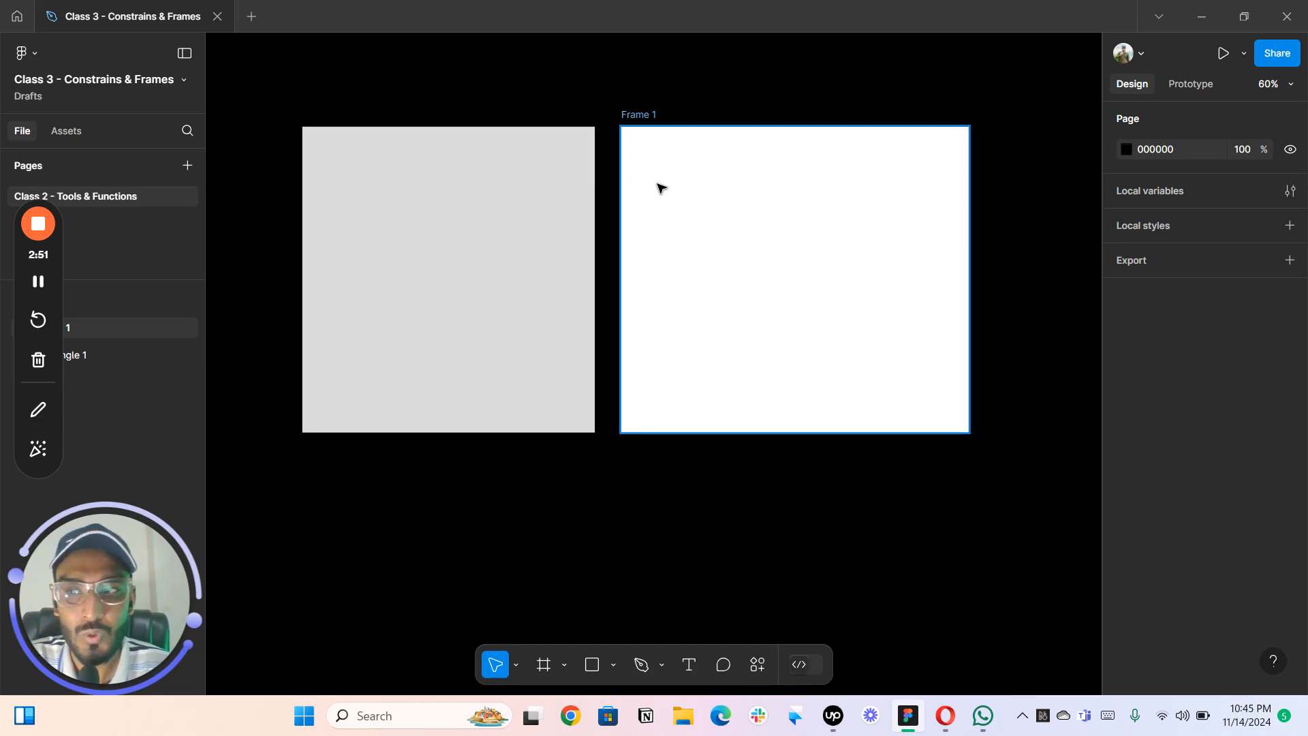
left_click_drag(617, 199, 673, 188)
scroll(657, 197, "up", 2)
scroll(667, 197, "down", 1)
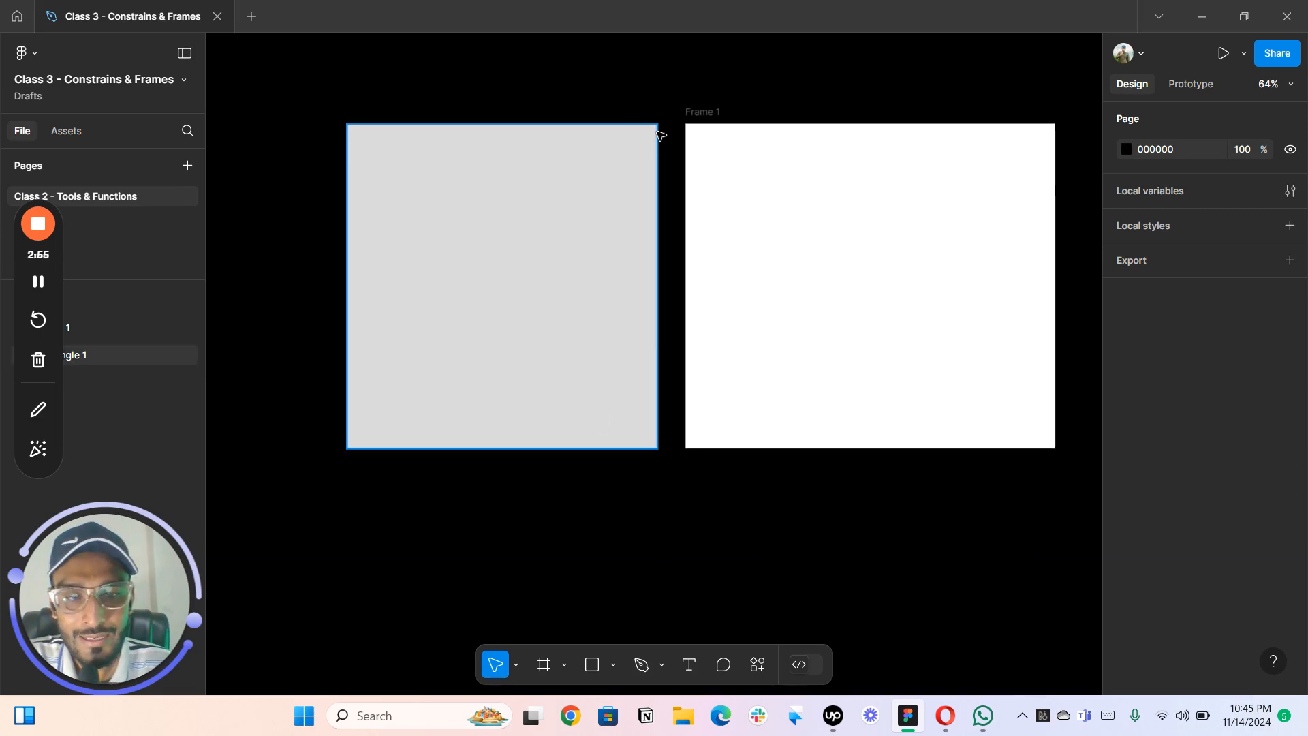
left_click_drag(659, 131, 636, 125)
left_click_drag(528, 85, 583, 90)
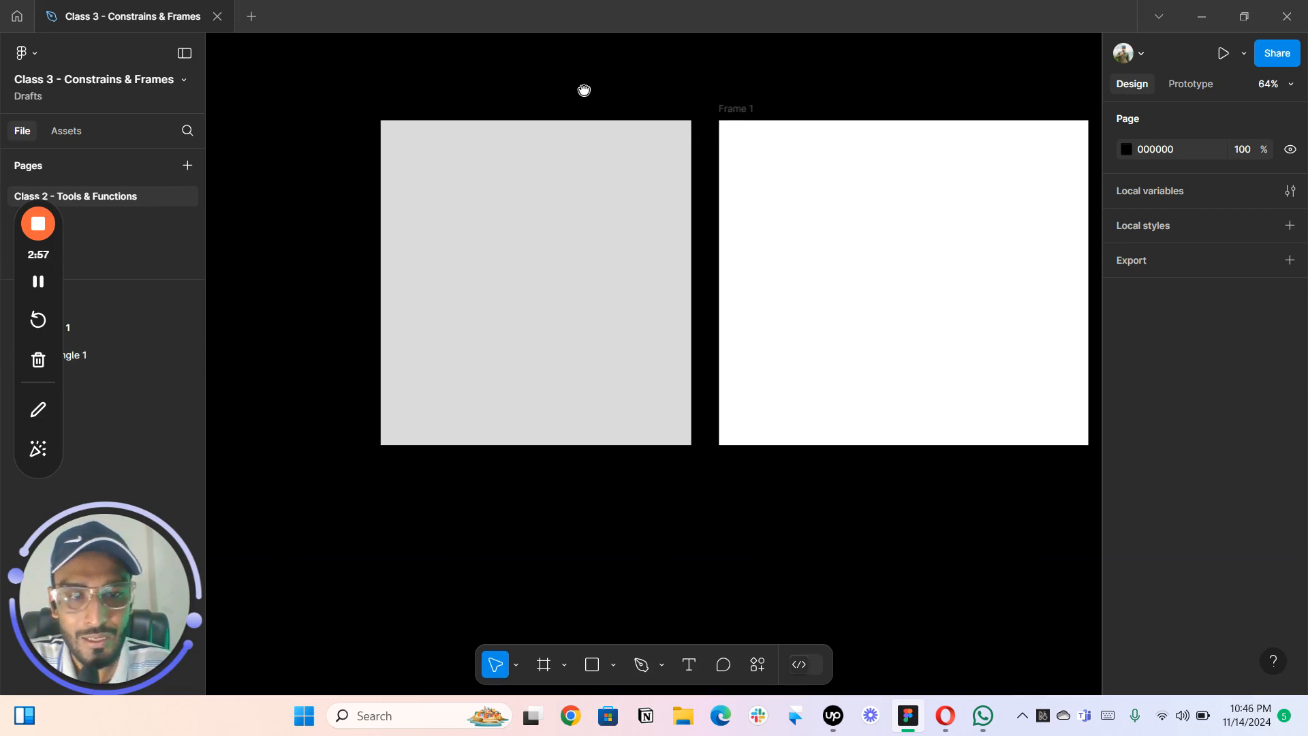
- Draw a circle about 318 × 318 over the rectangle's upper left edge and fill it with black sampled from the canvas
key("o")
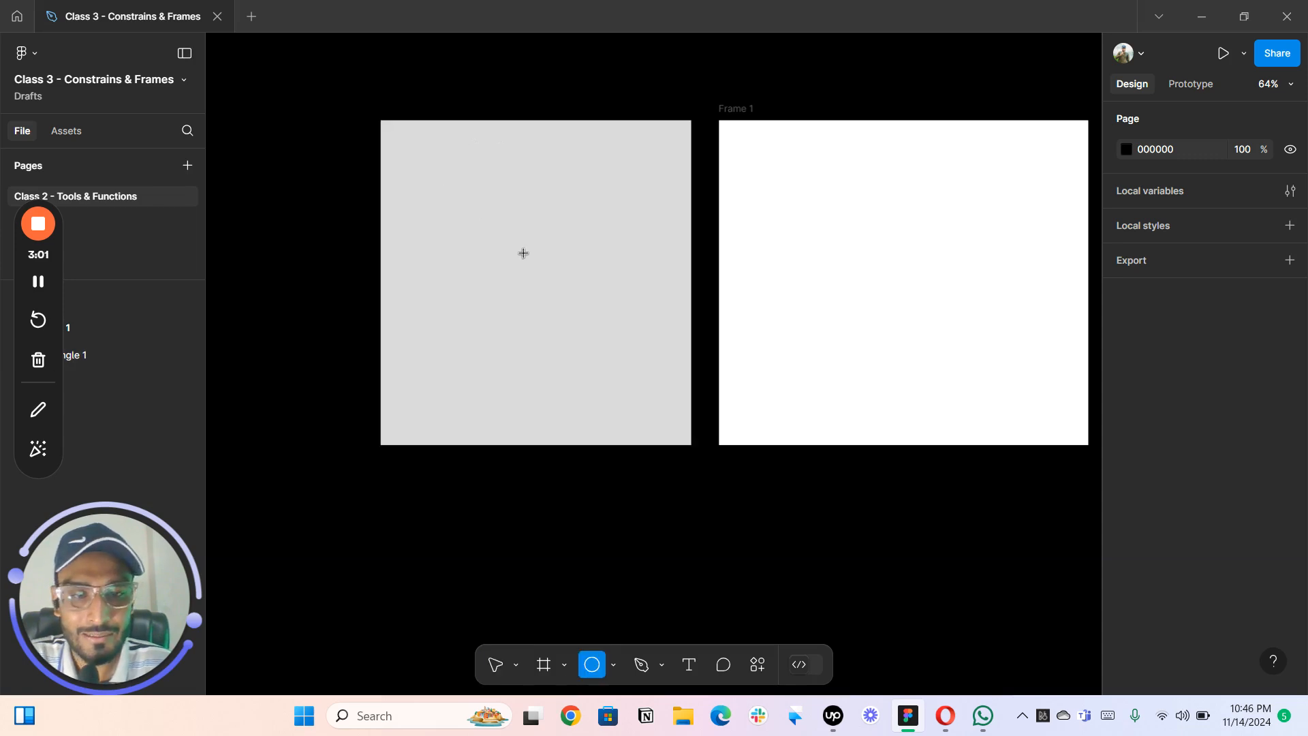
left_click_drag(349, 83, 524, 258)
left_click_drag(447, 159, 467, 207)
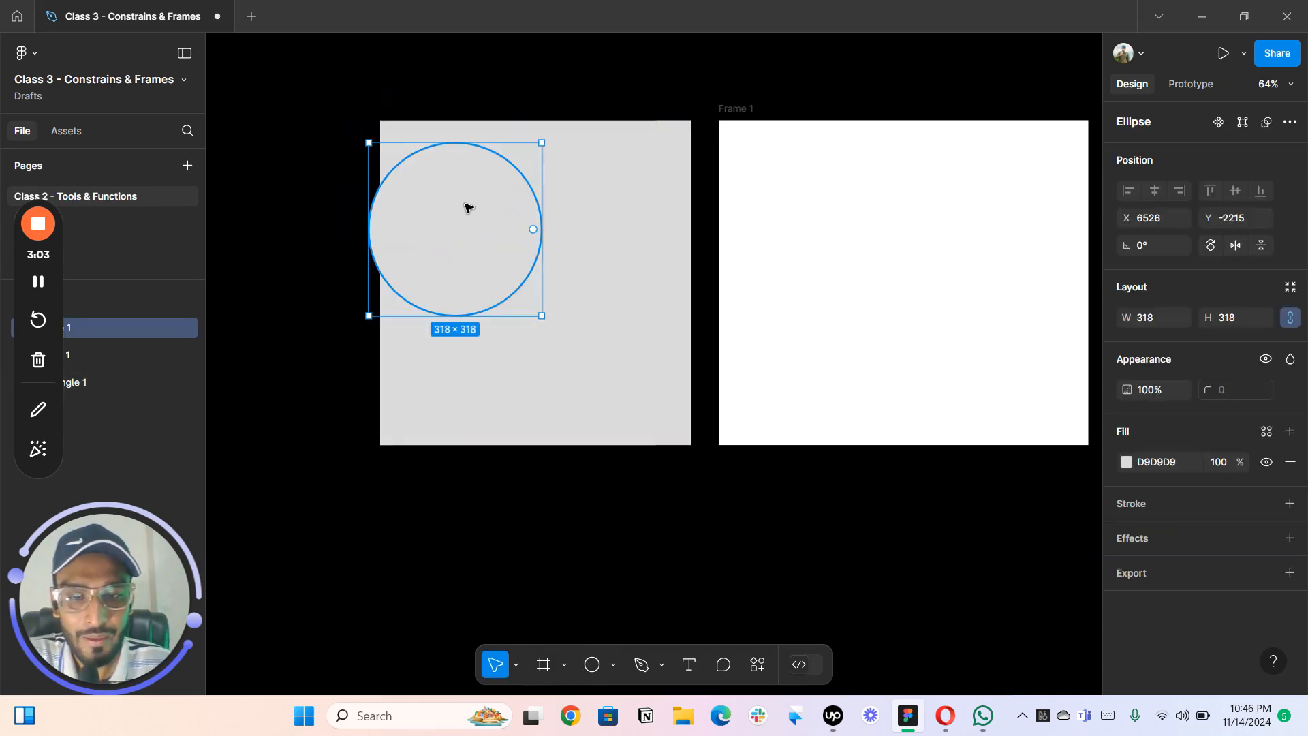
key("i")
left_click(584, 93)
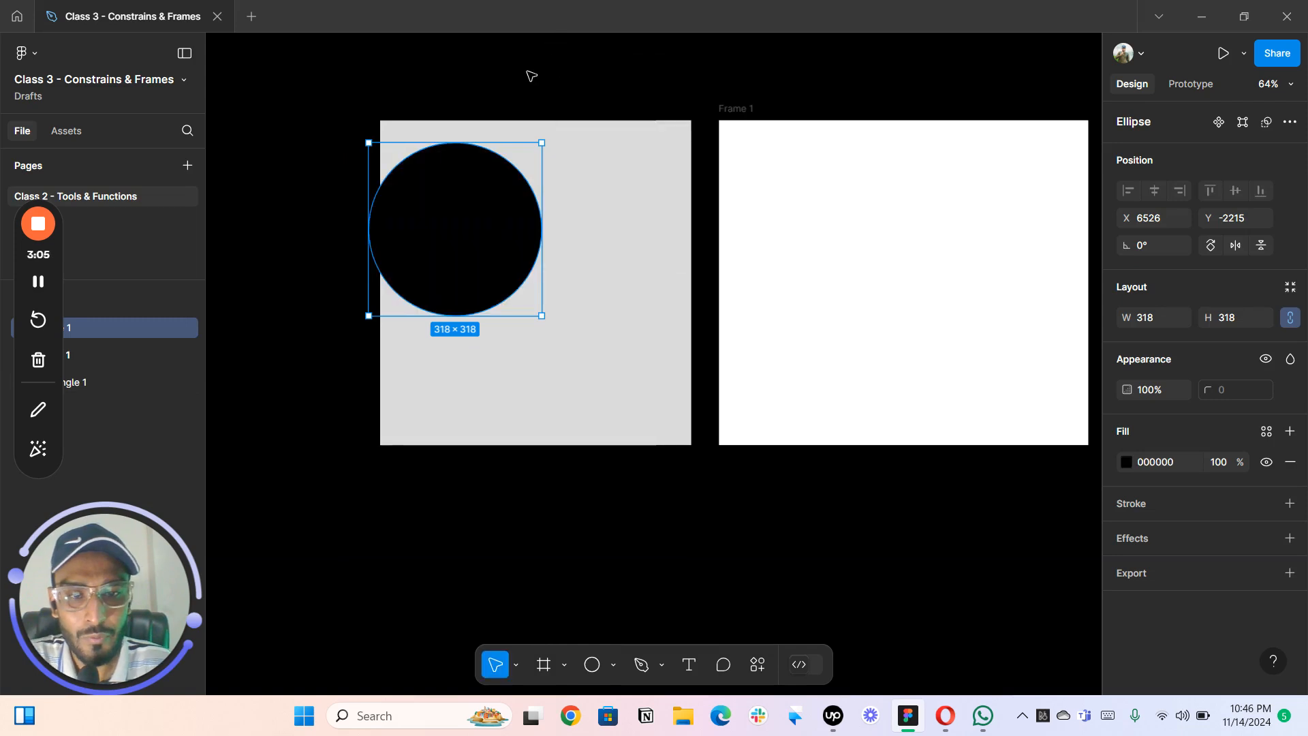
key("space")
left_click_drag(483, 106, 572, 109)
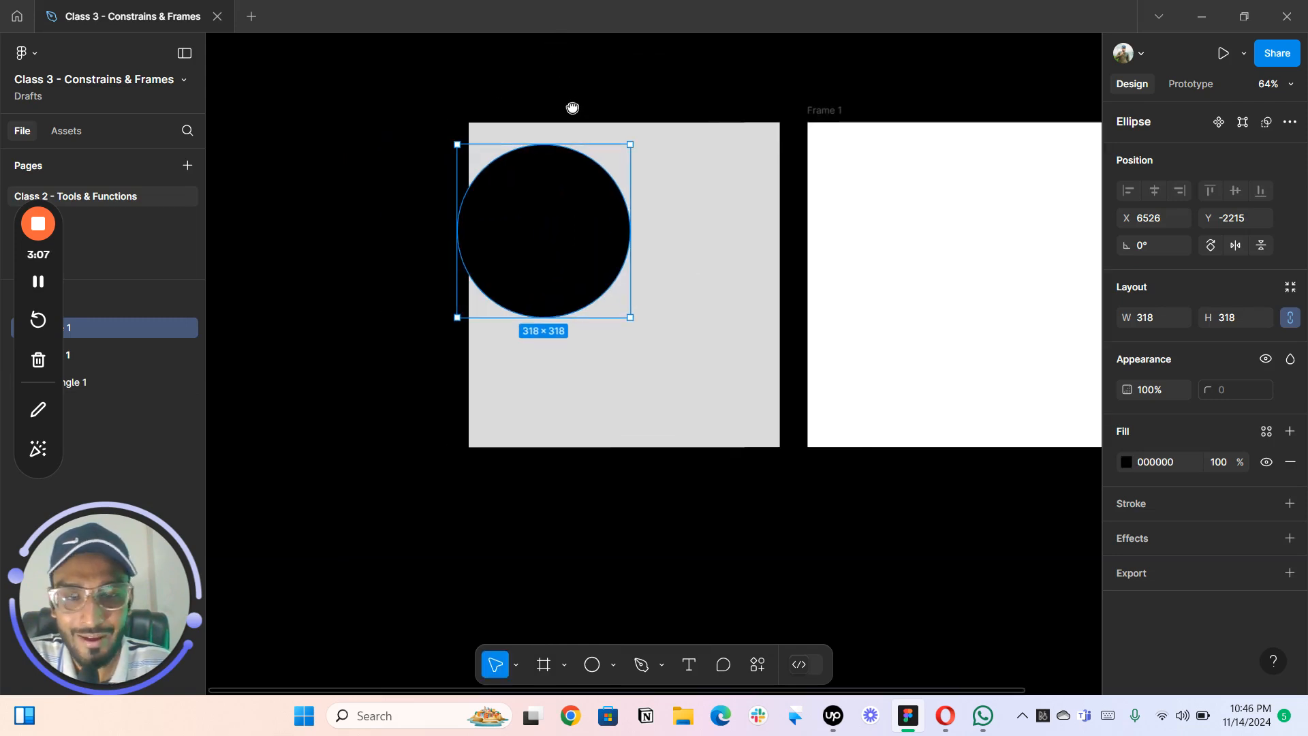
left_click_drag(480, 100, 566, 105)
key("i")
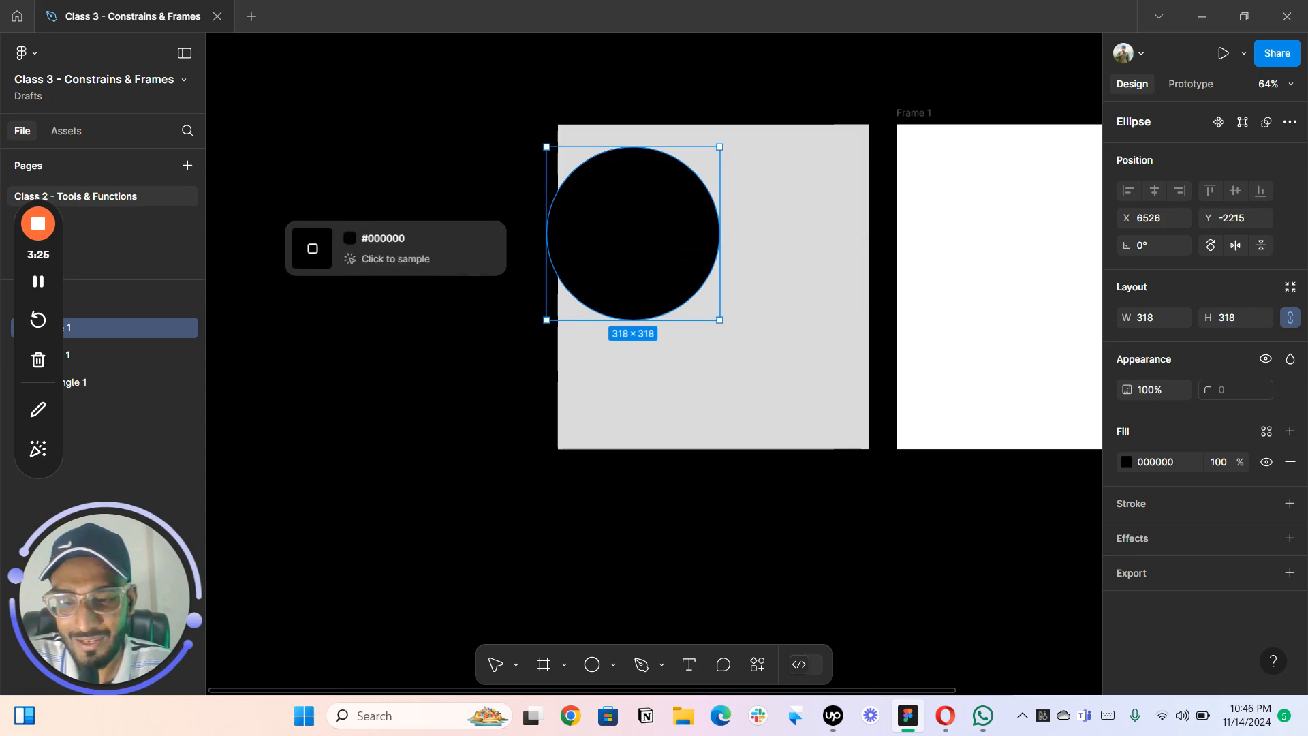
key("Escape")
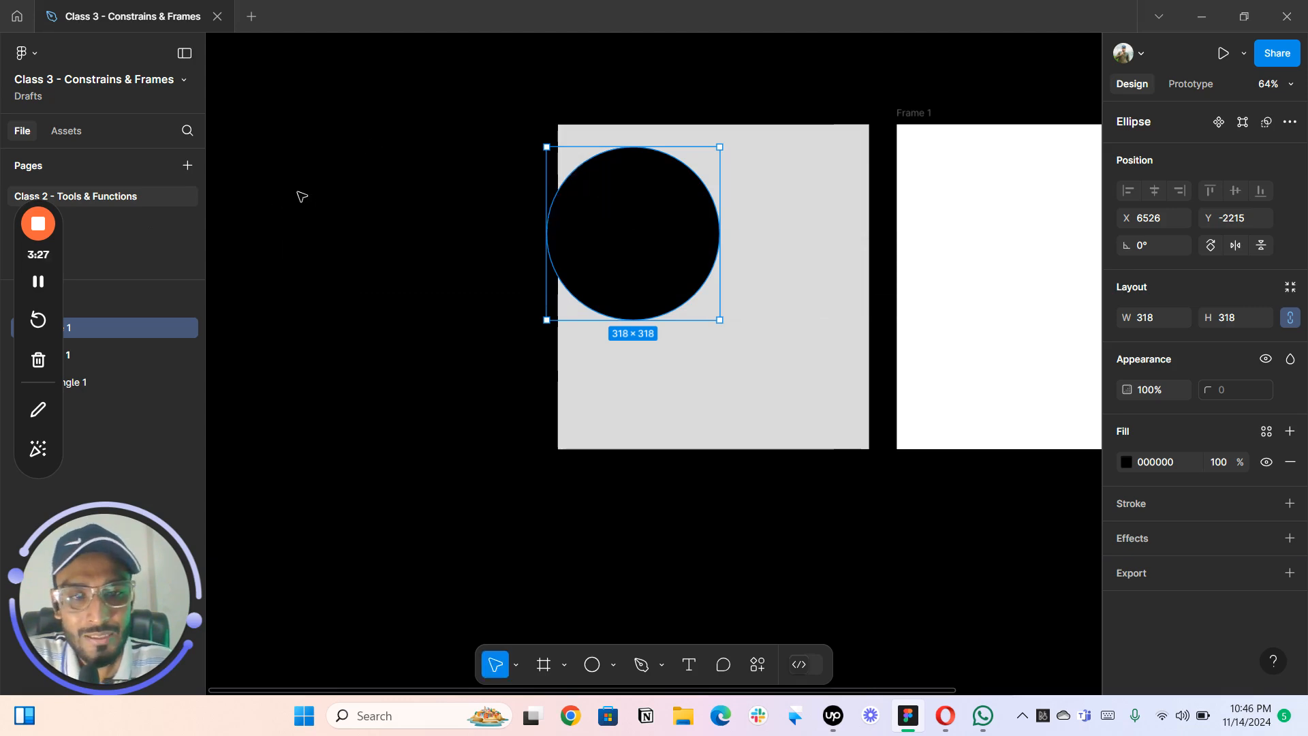
- Set the page background colour to grey A7A7A7
left_click(298, 196)
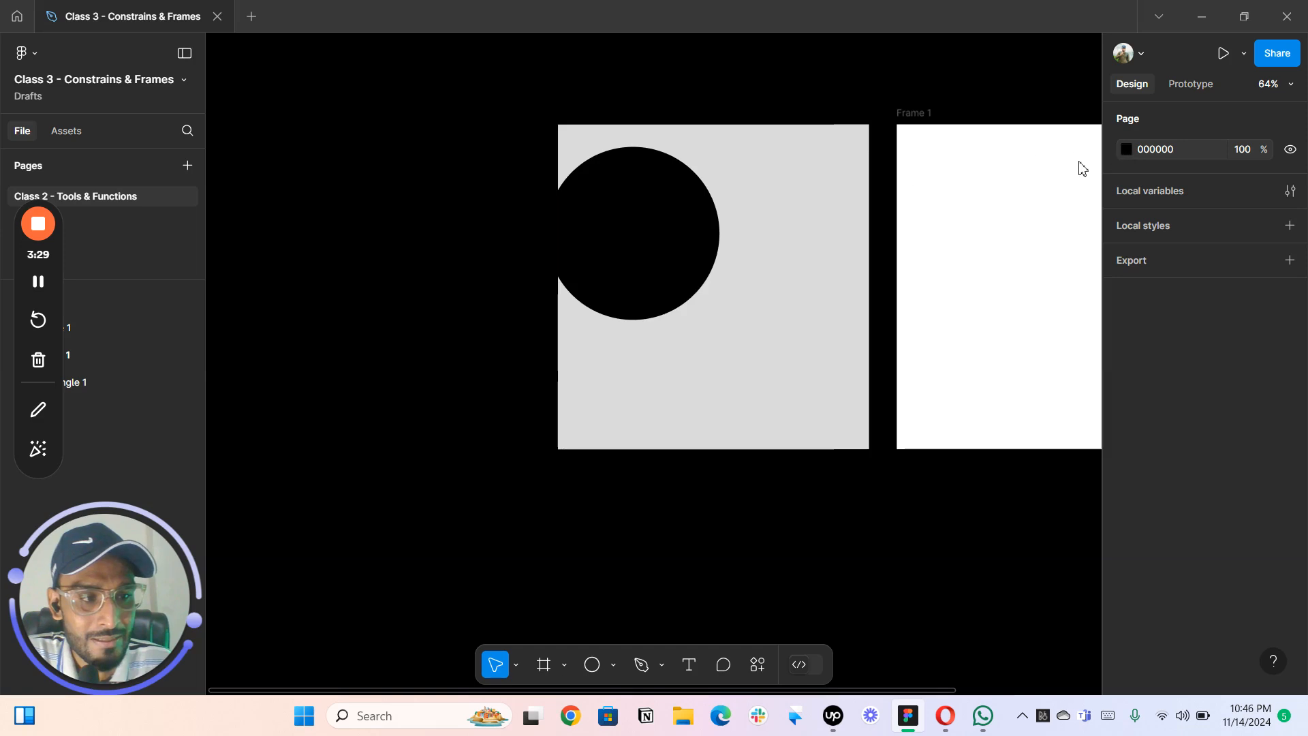
left_click(1126, 150)
left_click(898, 257)
left_click_drag(895, 253, 891, 247)
left_click(745, 107)
- Move the black circle so it overhangs the grey rectangle's upper left corner, at about X 6414, Y -2371
left_click_drag(776, 86, 618, 86)
scroll(616, 85, "right", 2)
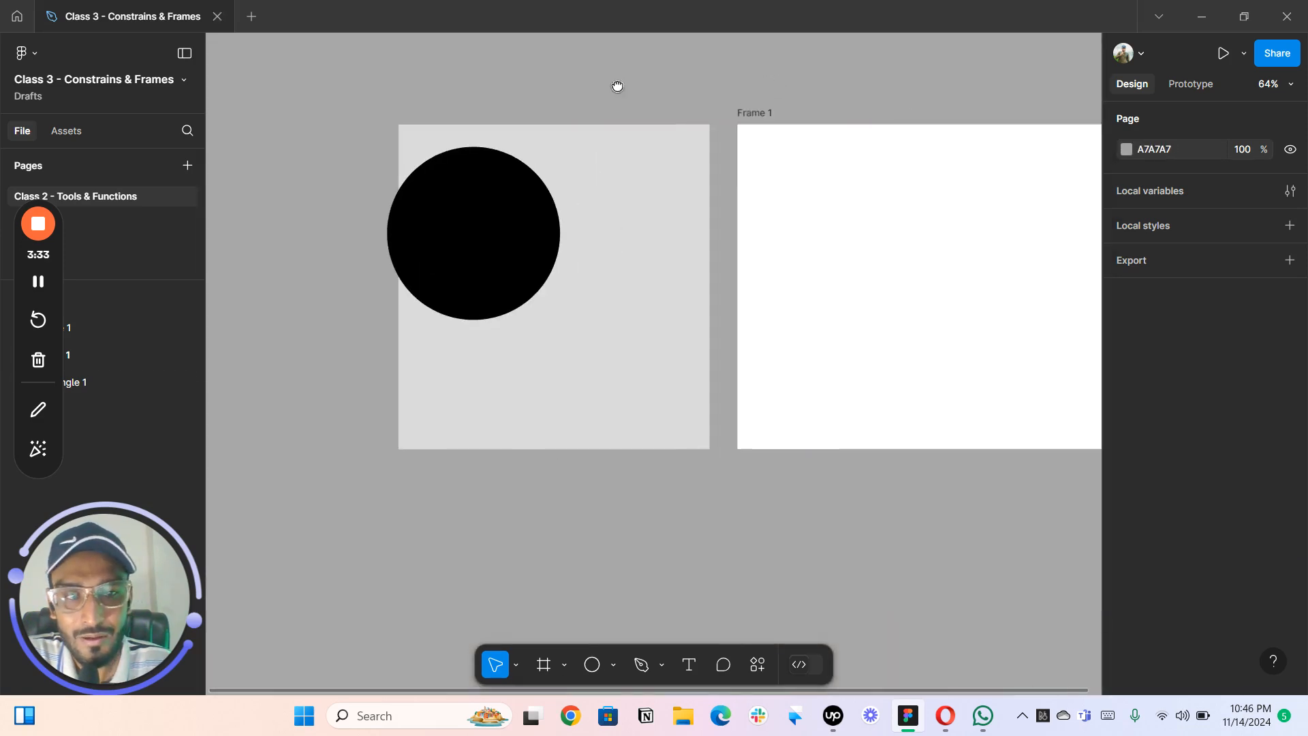
scroll(625, 100, "up", 5)
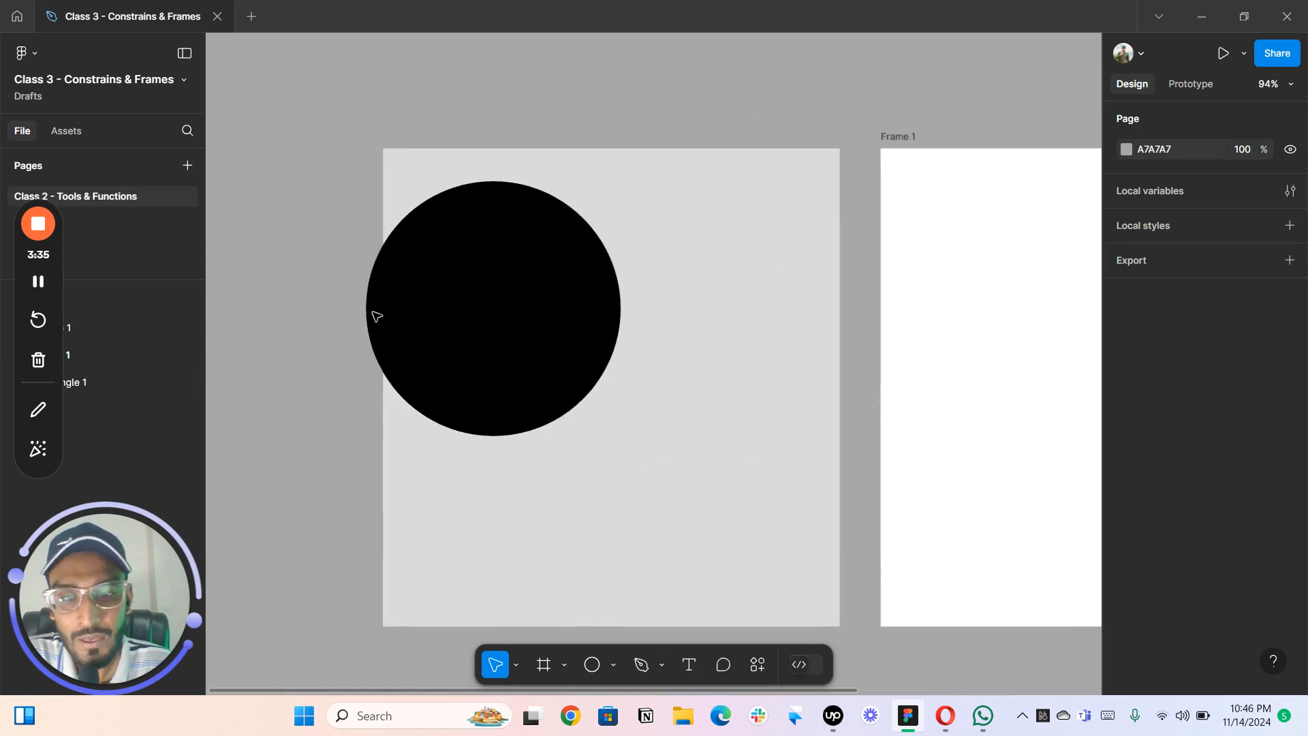
left_click(418, 284)
left_click_drag(417, 284, 370, 197)
- Group the black circle with the grey rectangle and ungroup them again
left_click_drag(651, 104, 429, 226)
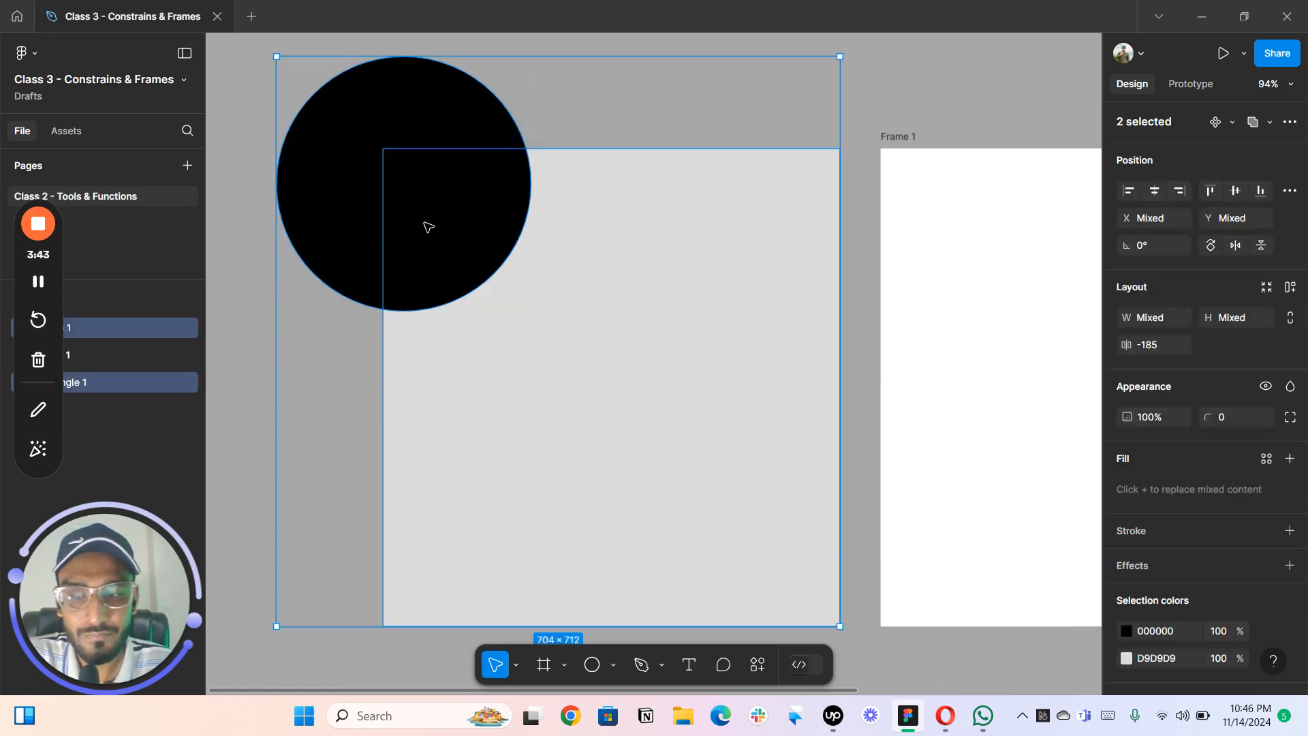
key("ctrl+g")
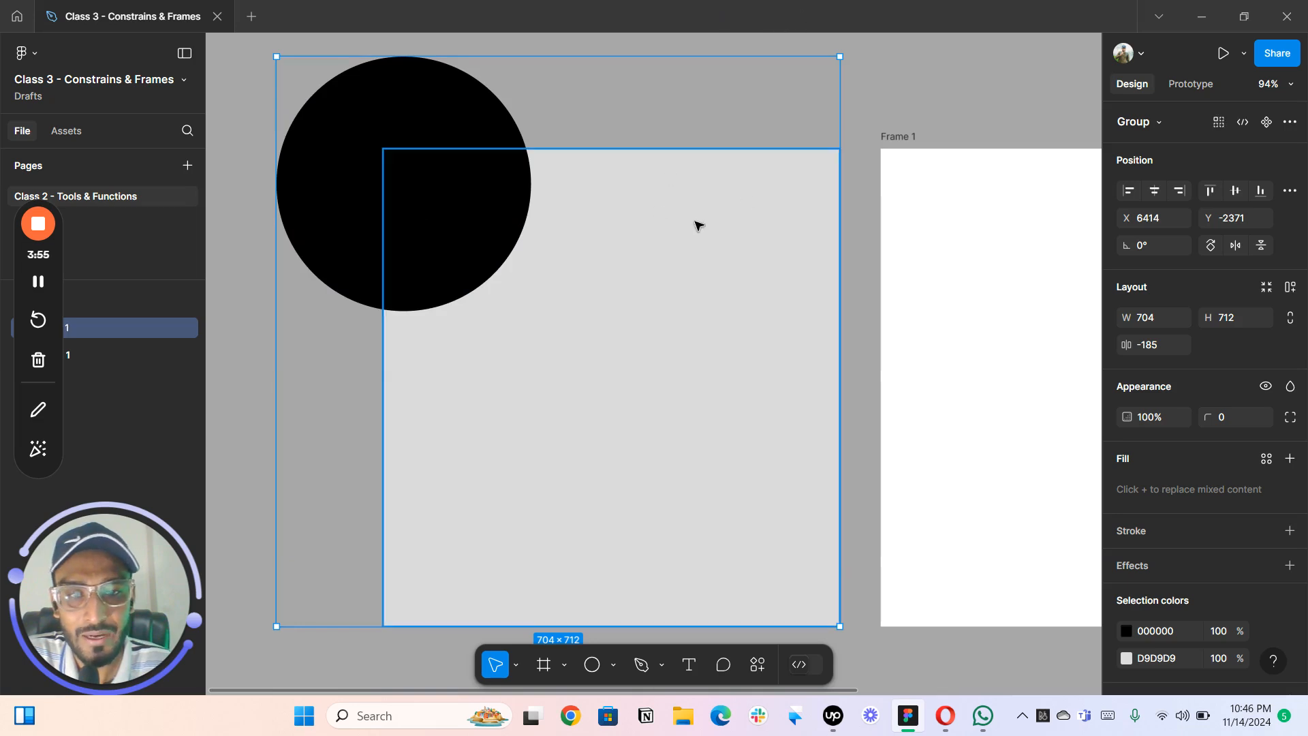
left_click(600, 297, "shift")
key("Escape")
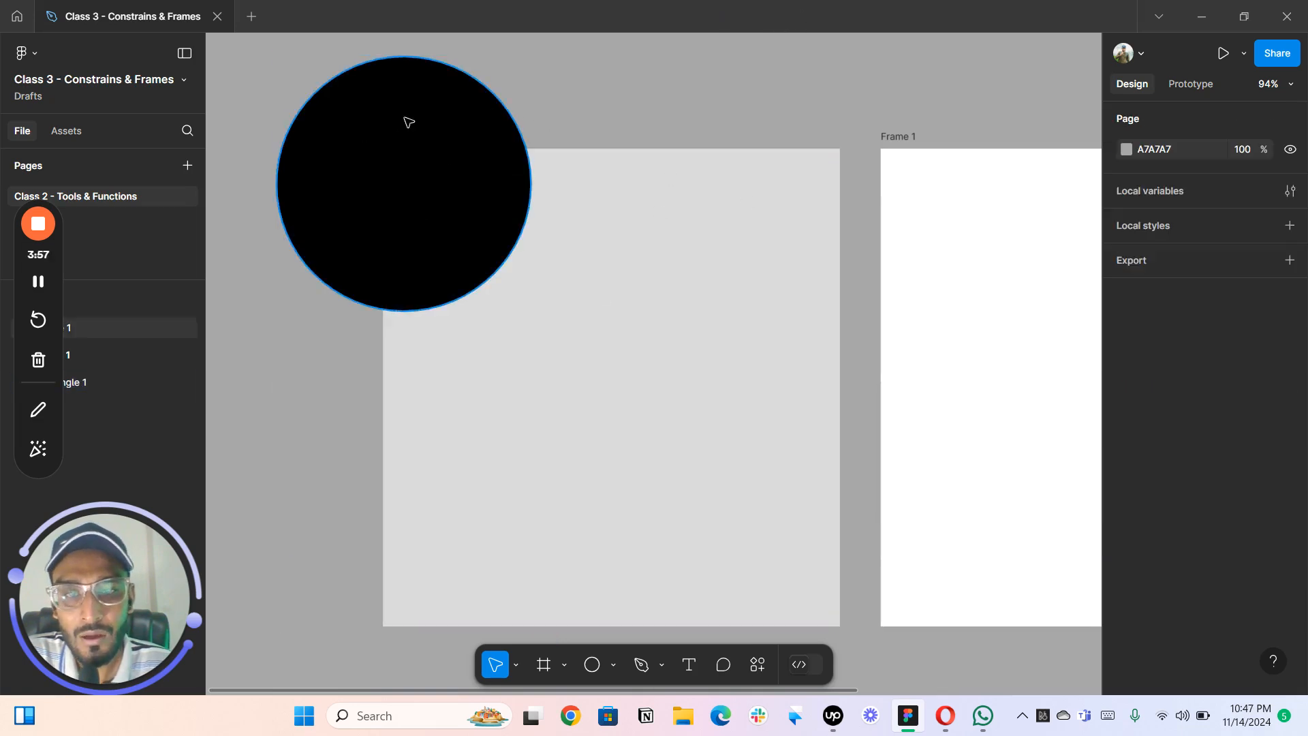
- Duplicate the black circle into the lower right part of the grey rectangle and delete the copy
left_click(404, 120)
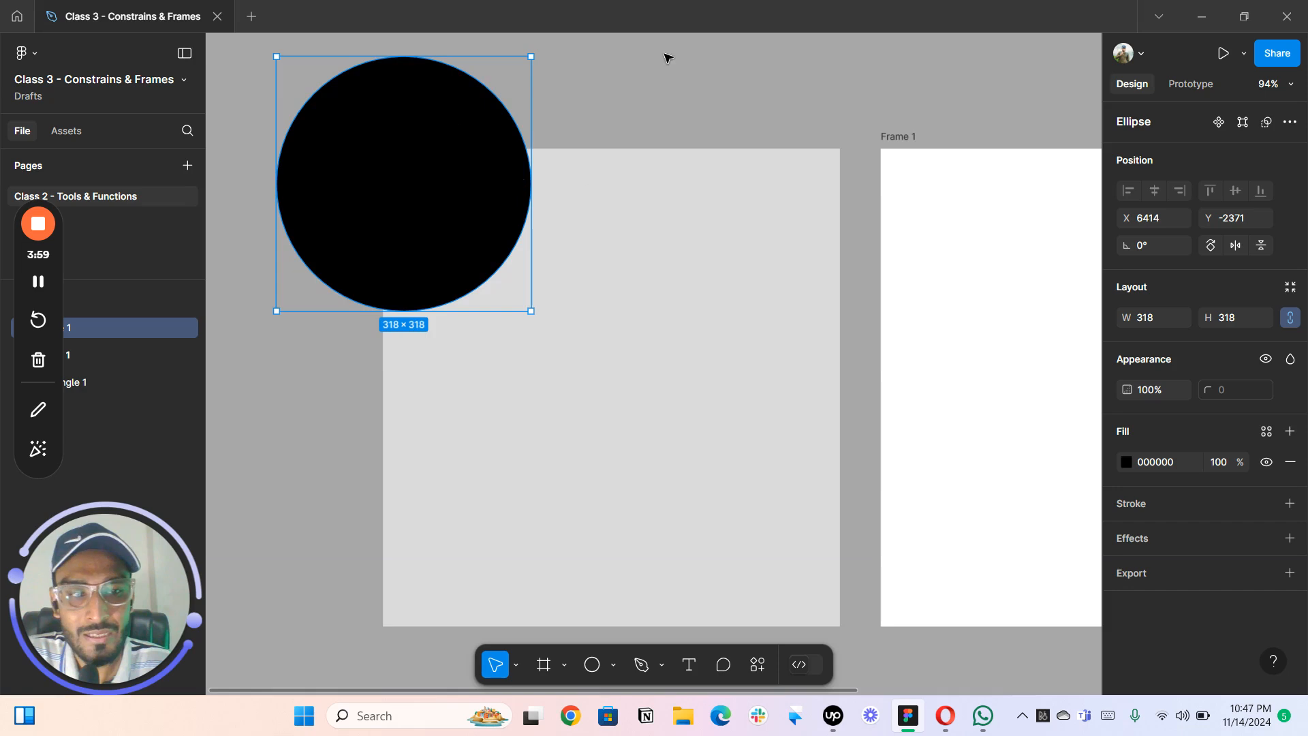
scroll(667, 59, "down", 2)
left_click_drag(701, 134, 590, 233)
left_click_drag(488, 211, 514, 163)
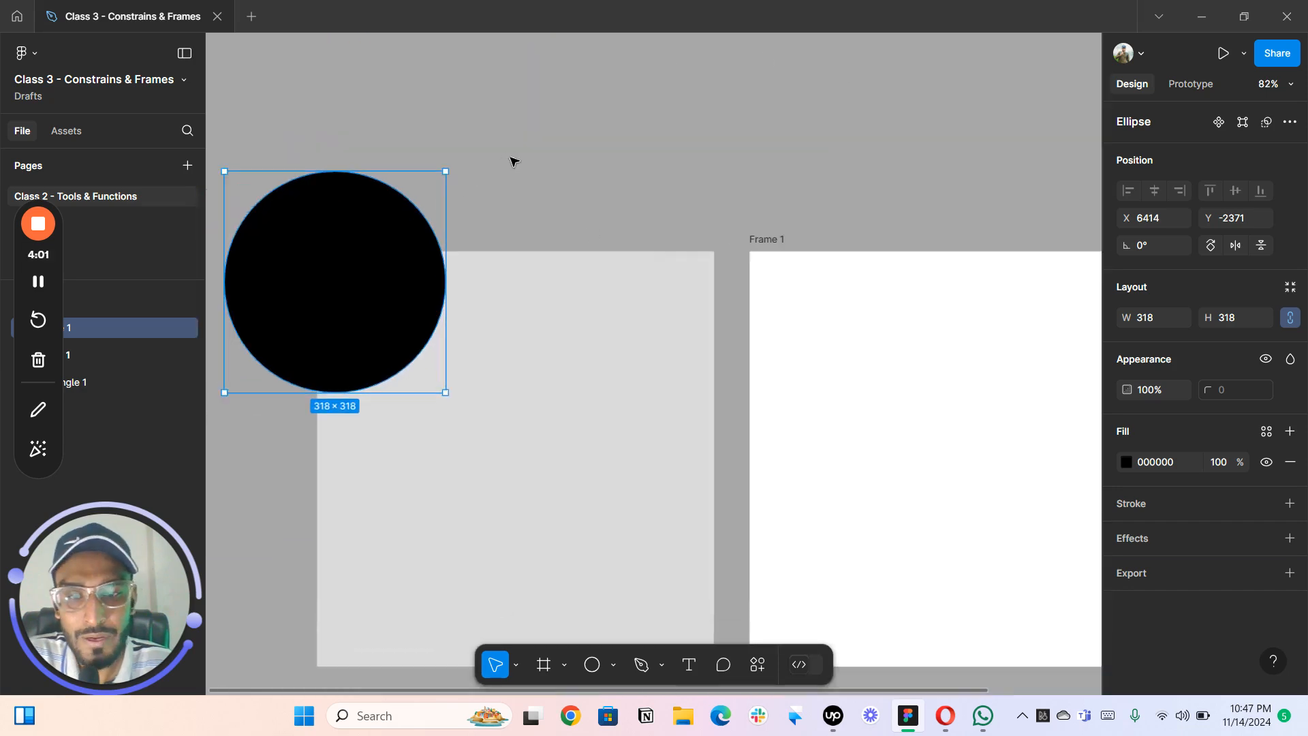
scroll(515, 162, "down", 4)
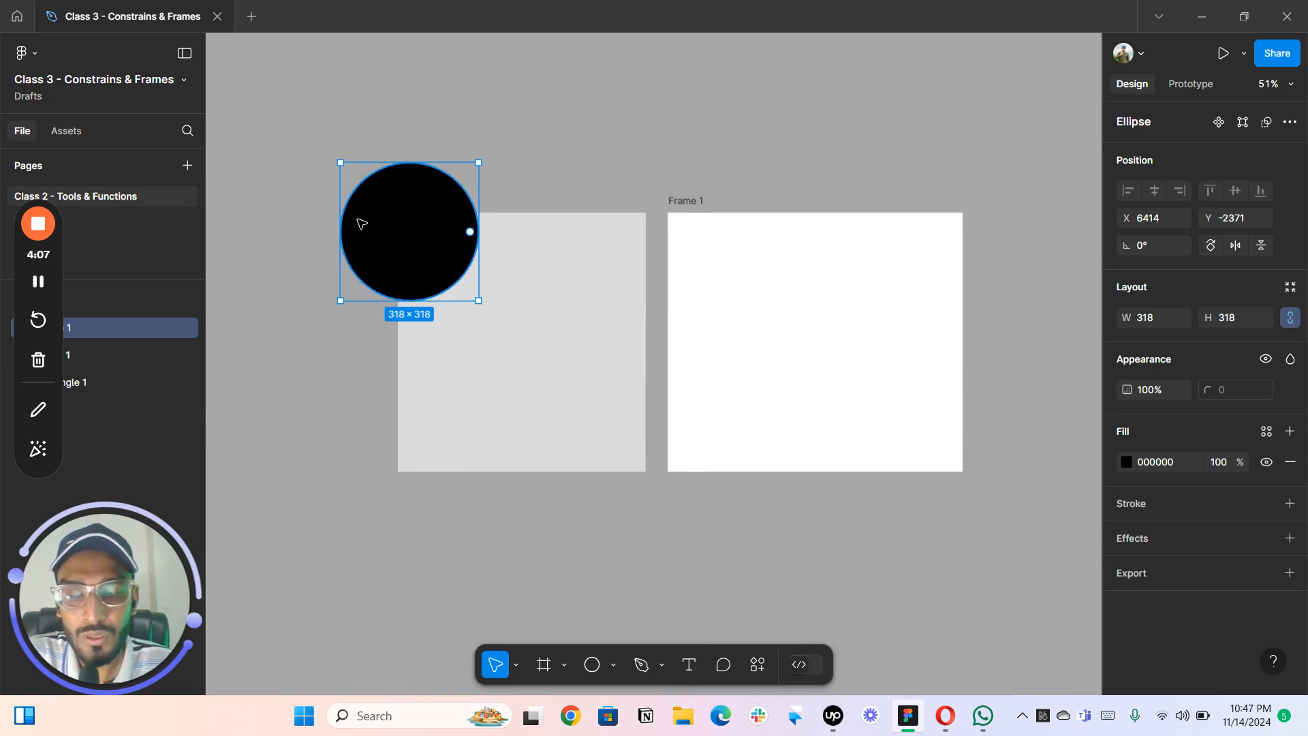
left_click_drag(393, 222, 529, 383)
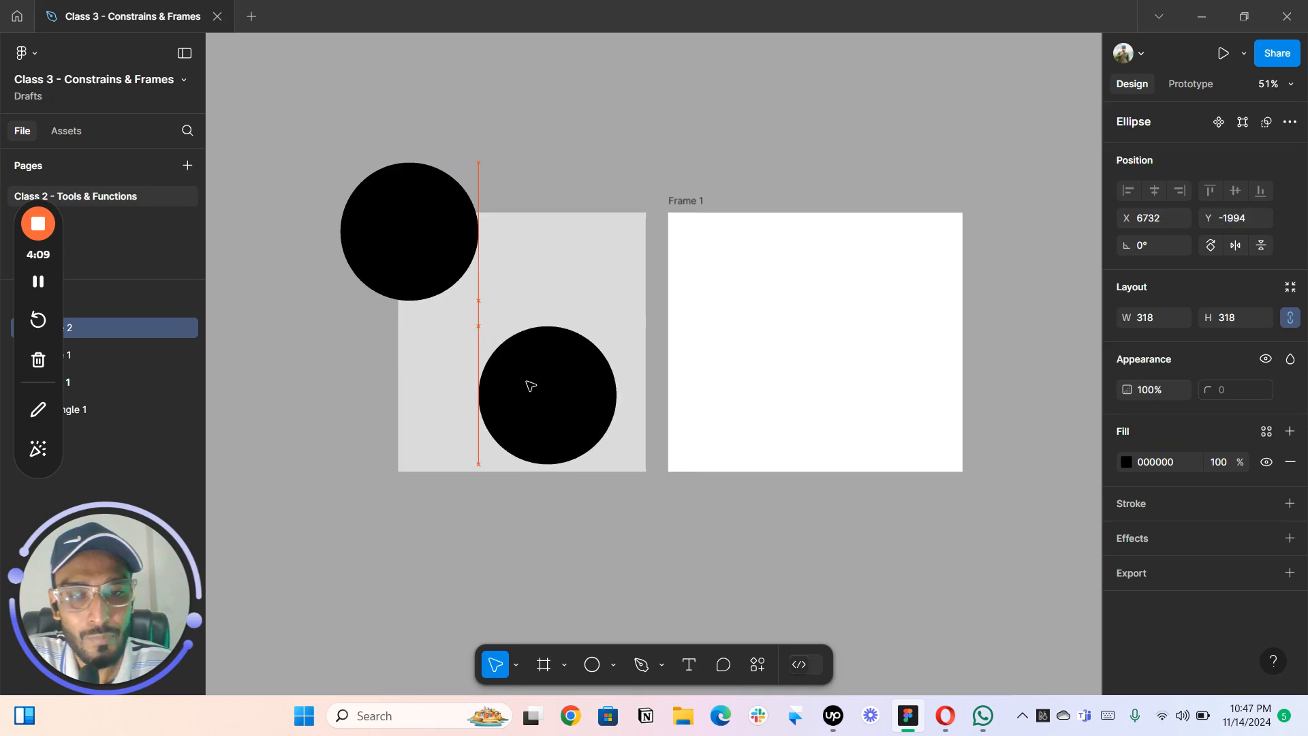
key("Delete")
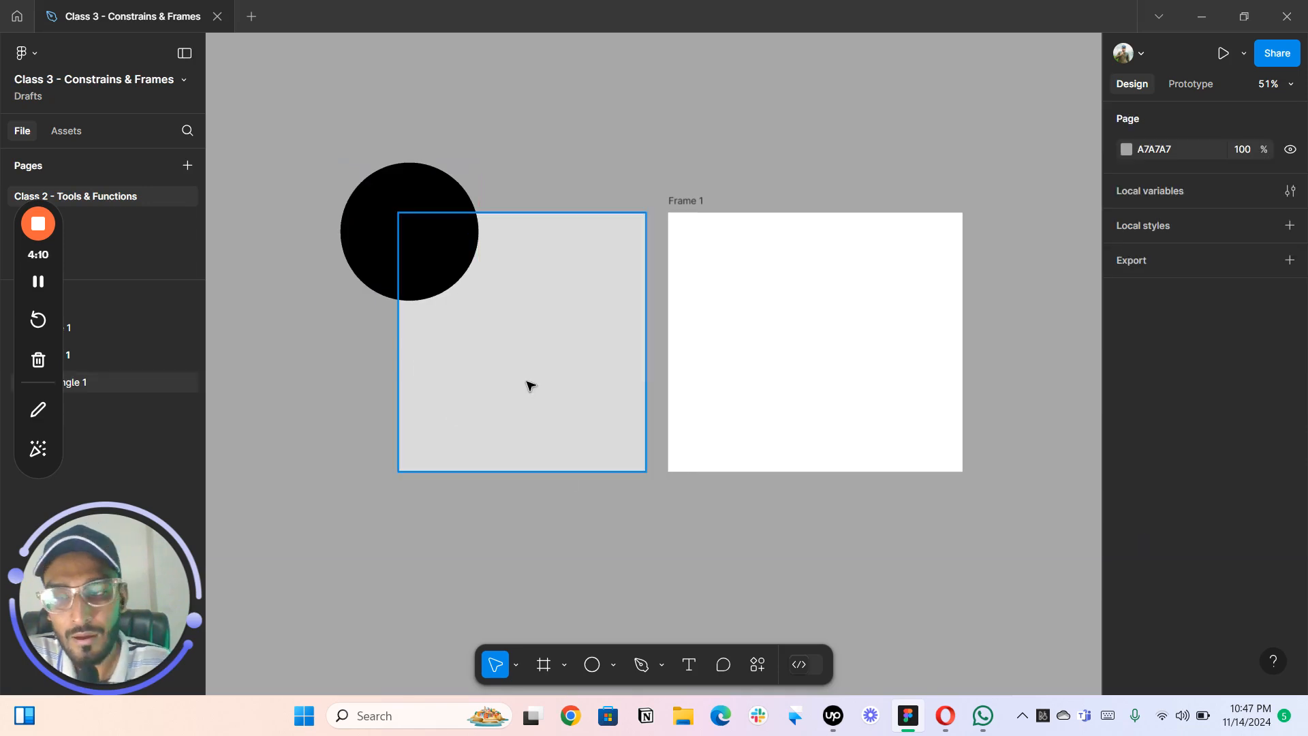
- Place another copy of the black circle inside the grey rectangle and undo the duplication
left_click(414, 231)
left_click_drag(422, 231, 548, 363)
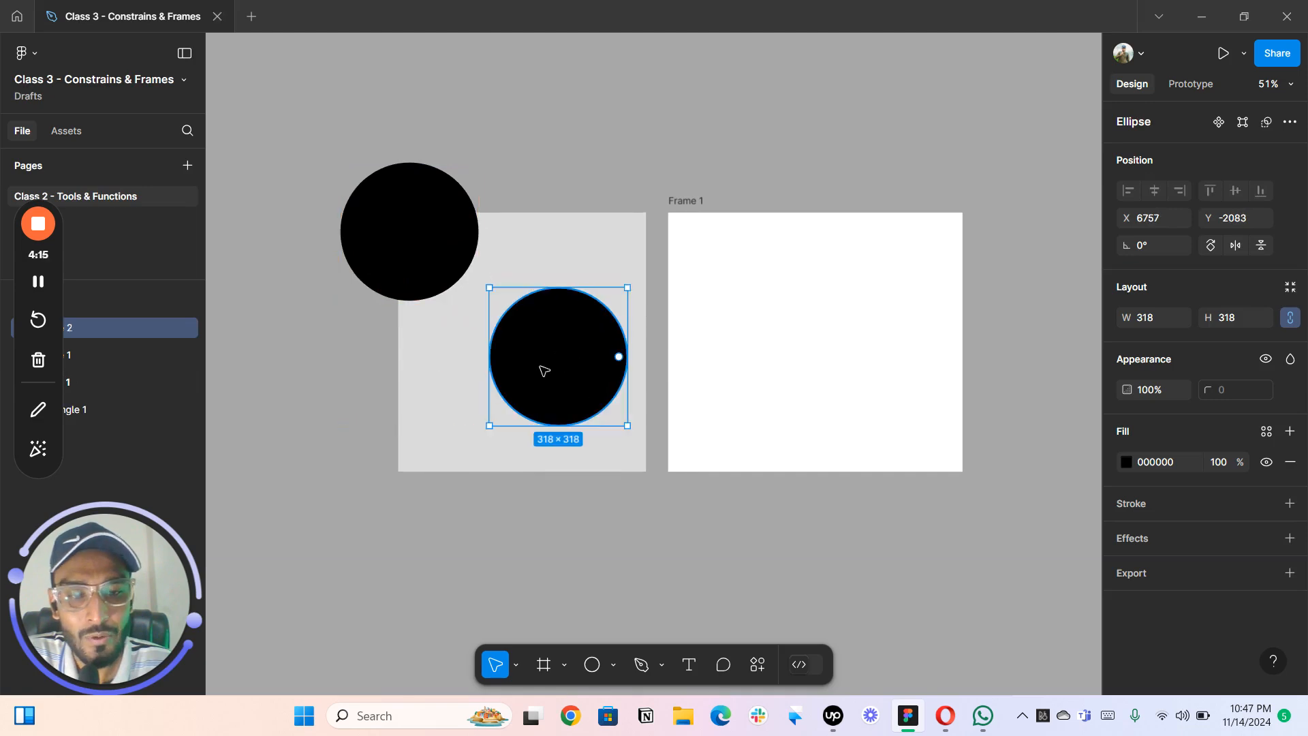
key("ctrl+z")
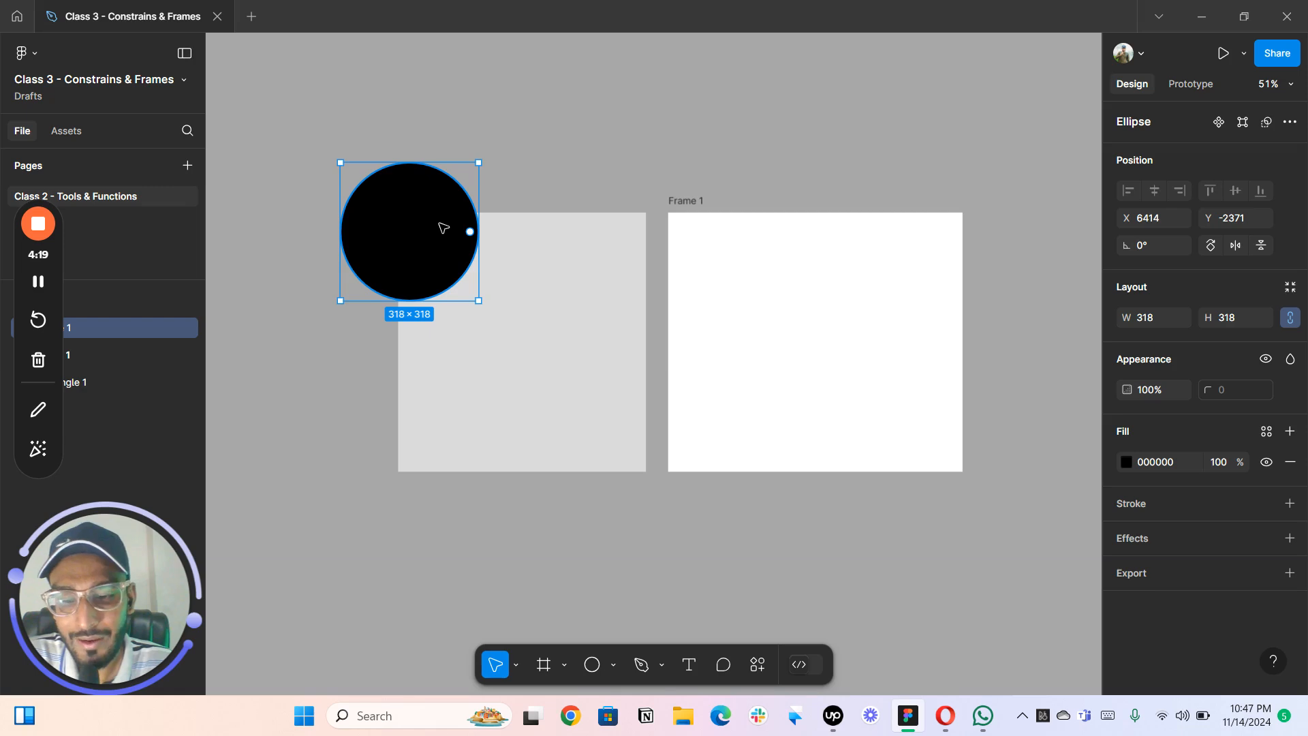
- Add a black ellipse about 307 × 329 inside Frame 1, overlapping its upper left corner at about X -138, Y -148
left_click_drag(402, 224, 696, 225)
left_click_drag(774, 163, 769, 157)
scroll(776, 157, "up", 1)
left_click_drag(776, 157, 697, 92)
scroll(702, 102, "up", 3)
scroll(695, 191, "left", 2)
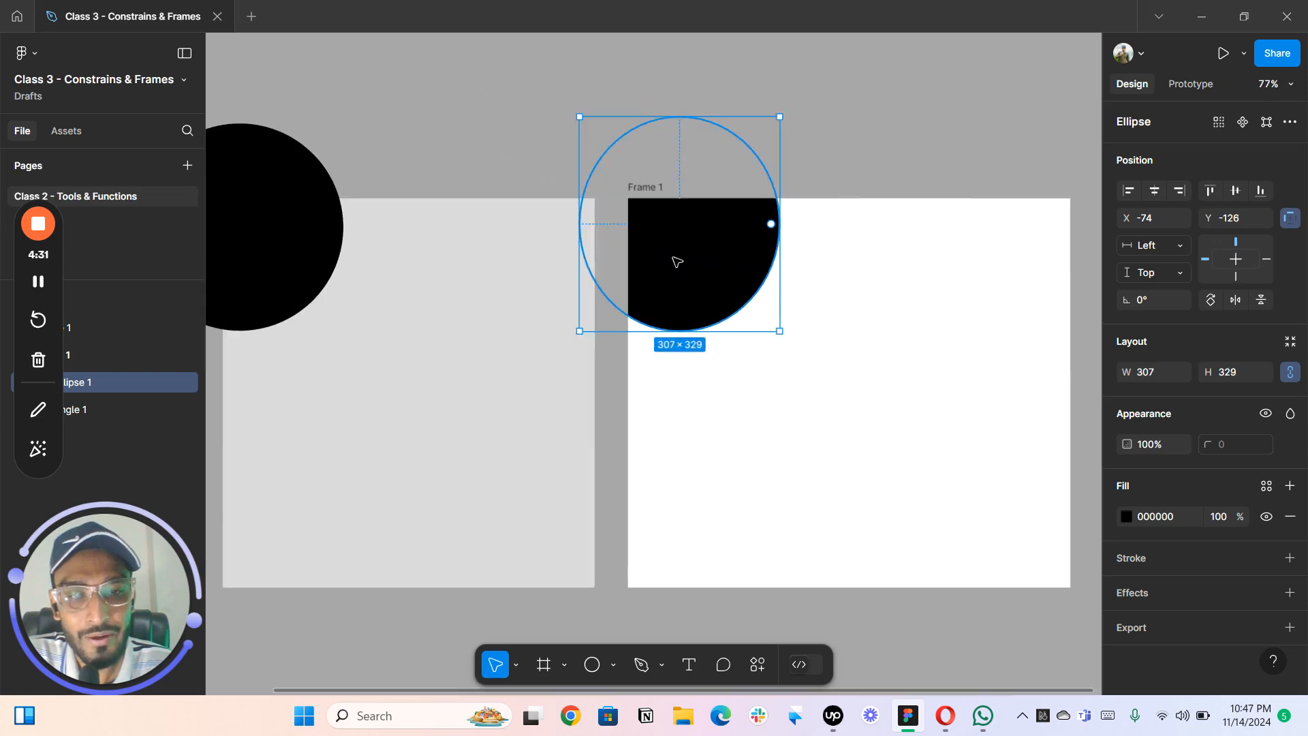
left_click_drag(674, 257, 657, 250)
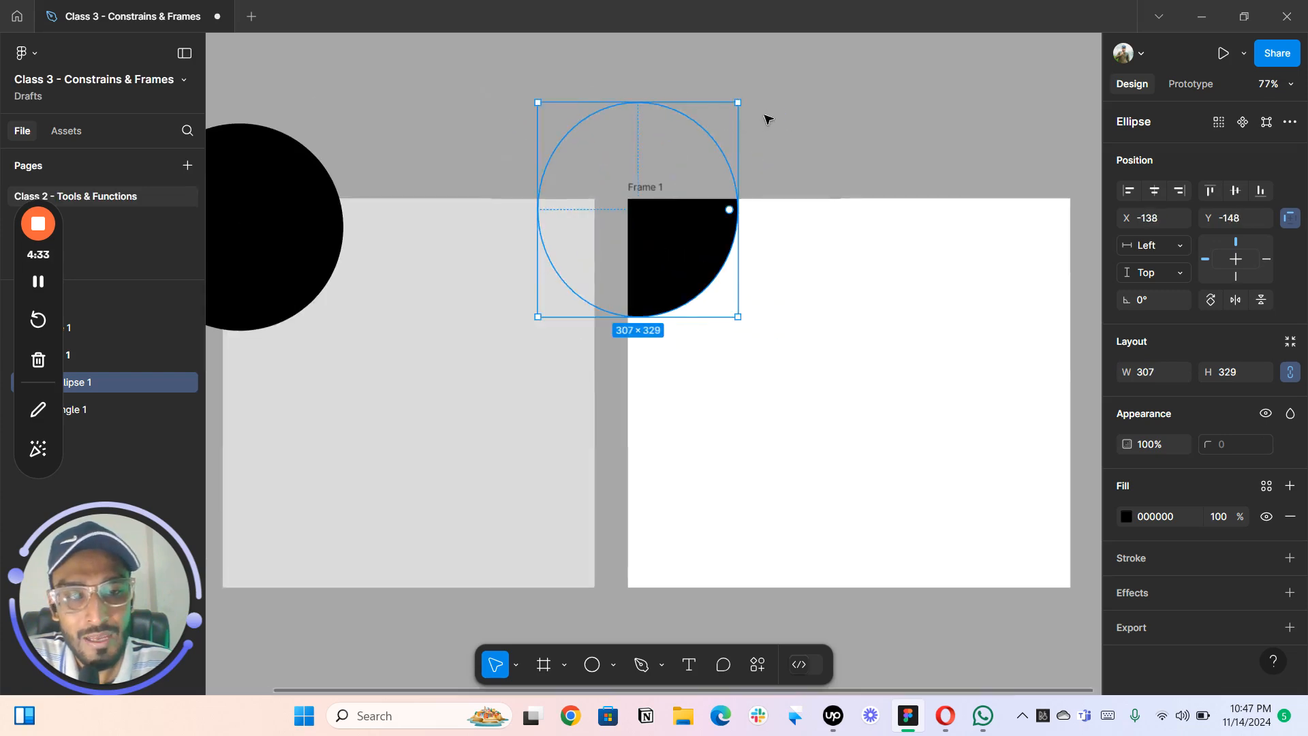
- Move Frame 1 farther right of the grey rectangle, to about X 7481, keeping it level
left_click(765, 120)
scroll(770, 117, "down", 2)
scroll(782, 114, "down", 2)
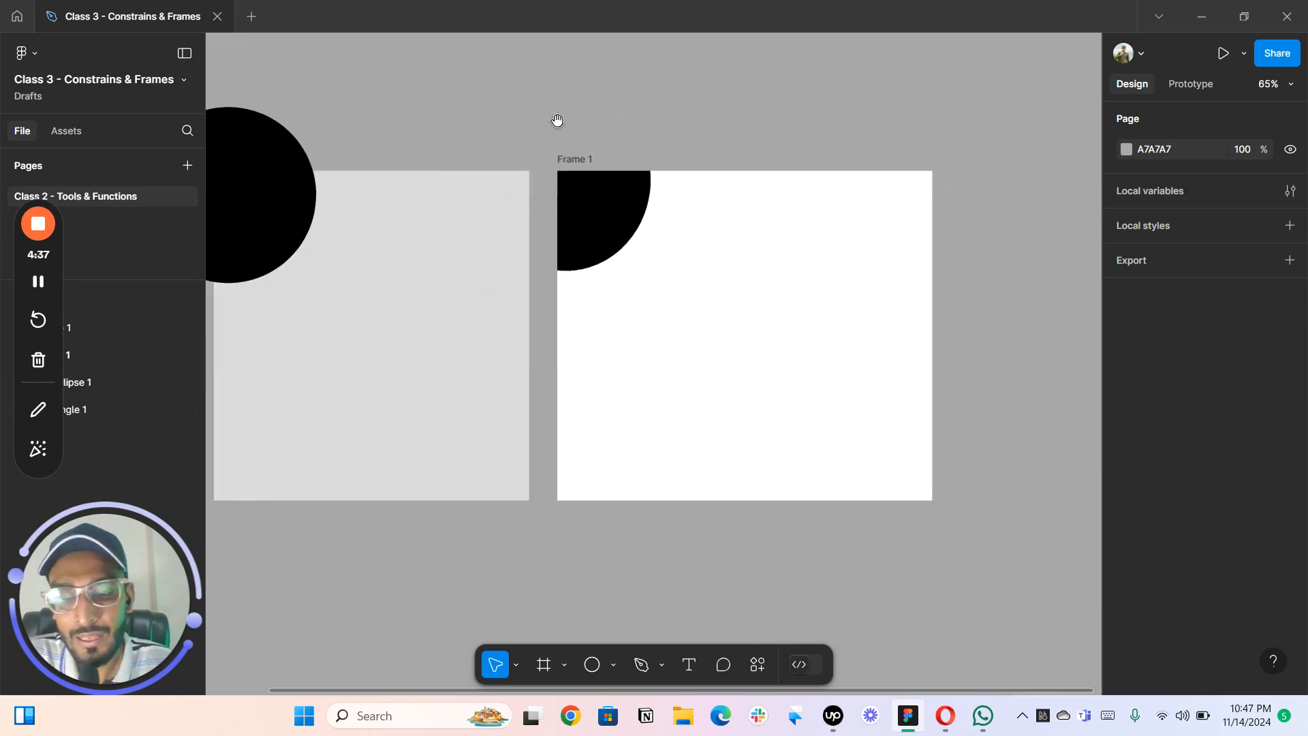
left_click_drag(569, 162, 737, 164)
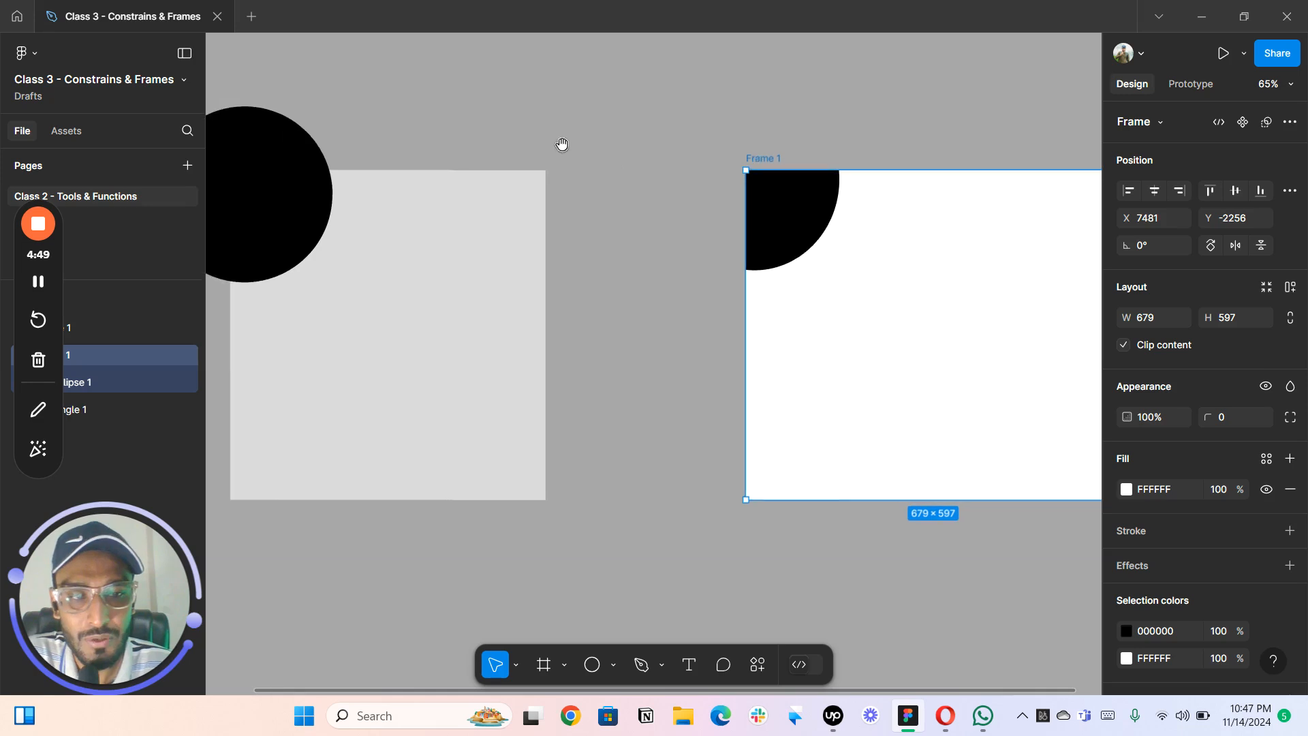
- Compare the design properties of Frame 1 and its clipped ellipse with those of the grey rectangle
scroll(617, 145, "down", 3)
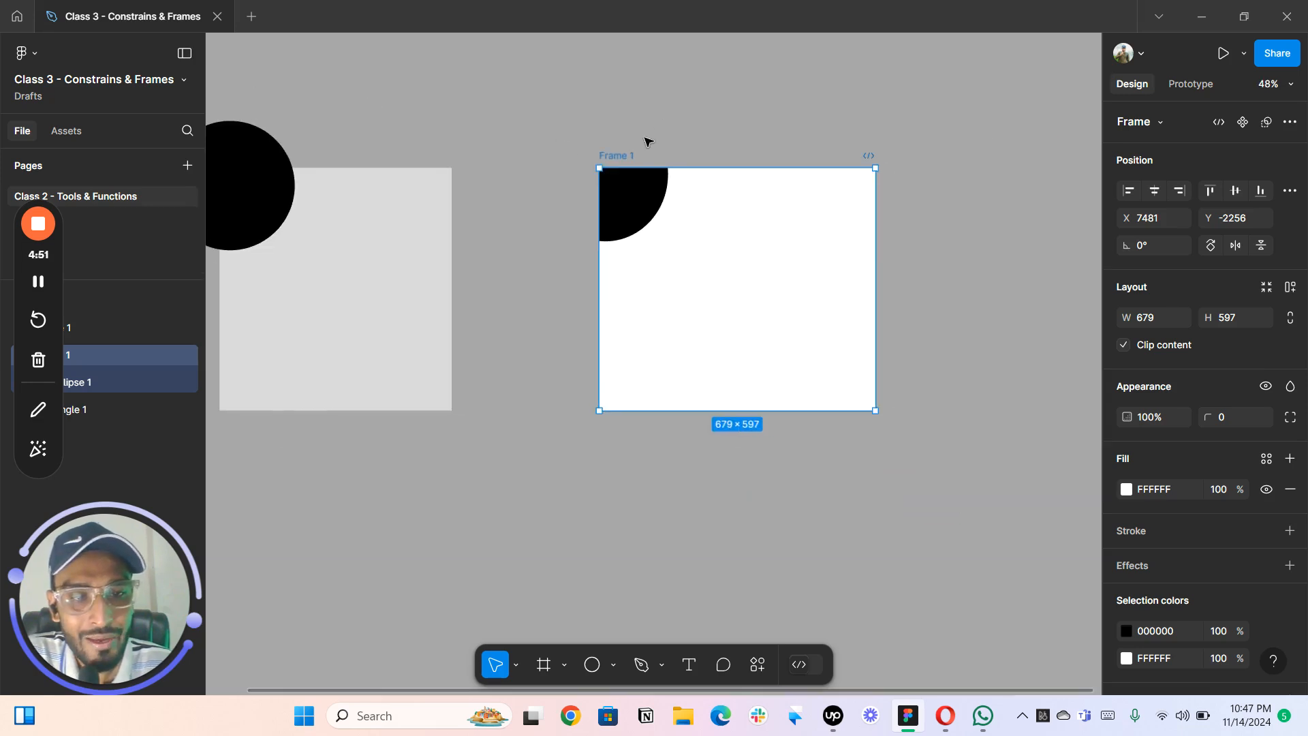
scroll(647, 141, "up", 3)
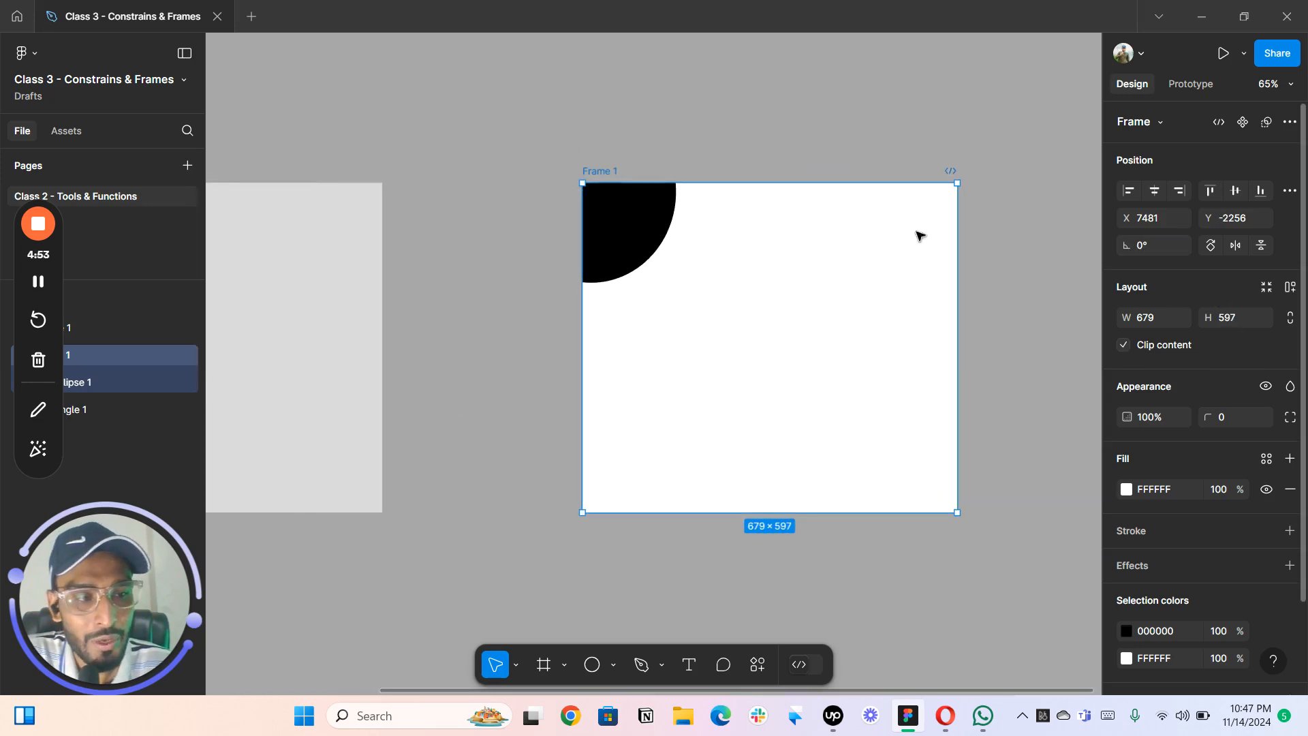
scroll(654, 152, "down", 1)
scroll(534, 170, "left", 3)
left_click(531, 216)
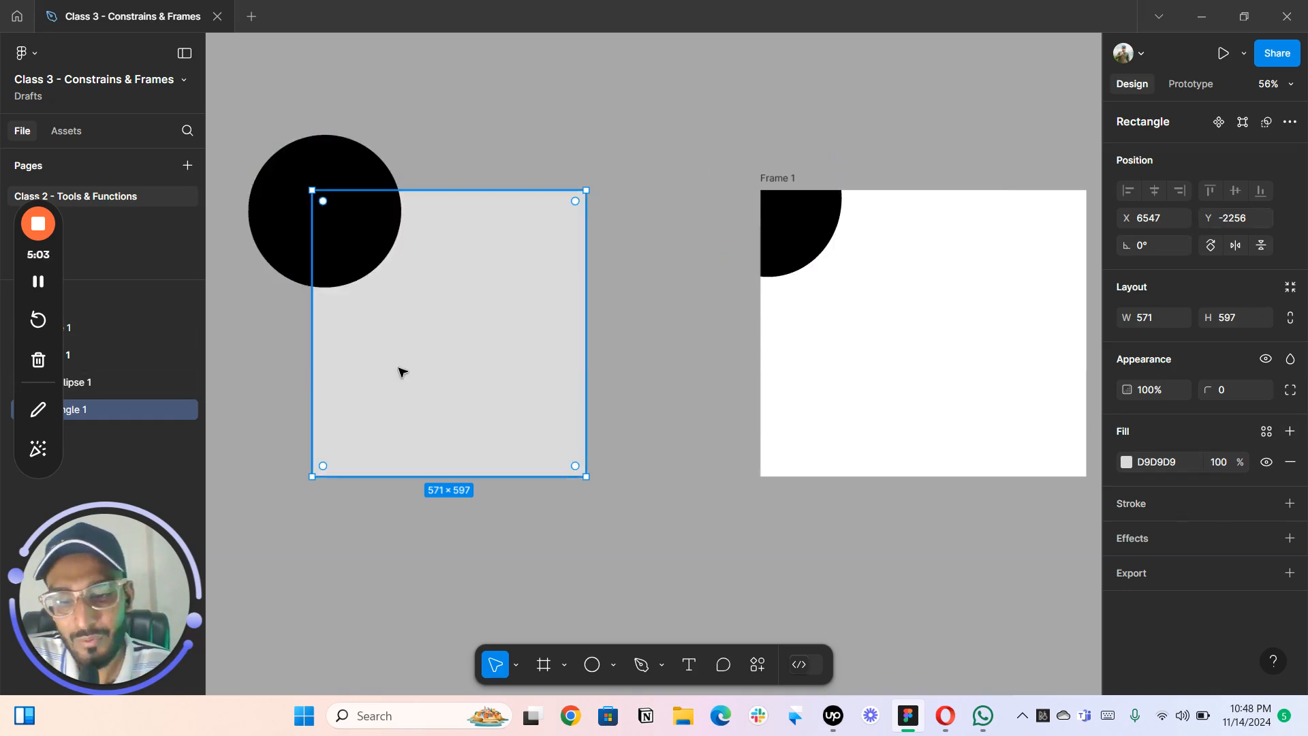
scroll(710, 223, "right", 3)
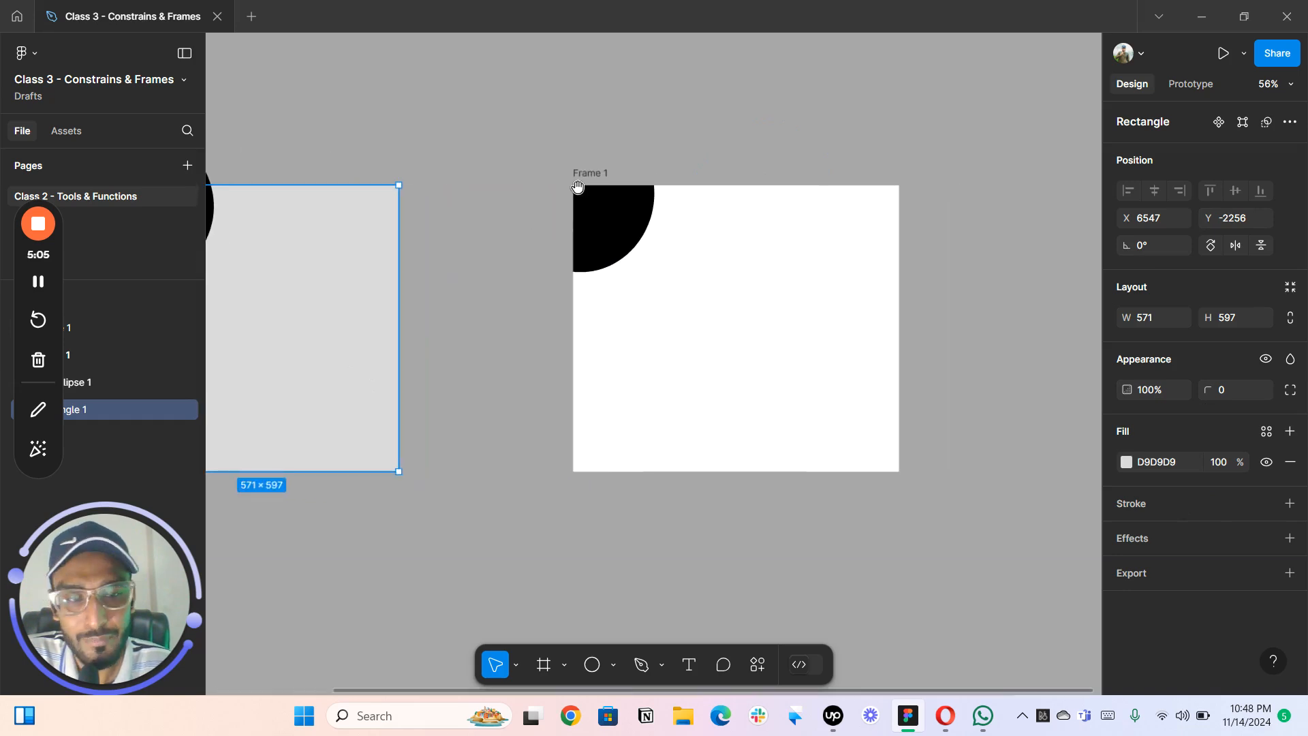
- Duplicate Frame 1 with its clipped ellipse to its right at about X 8264, keeping it level
scroll(456, 233, "left", 1)
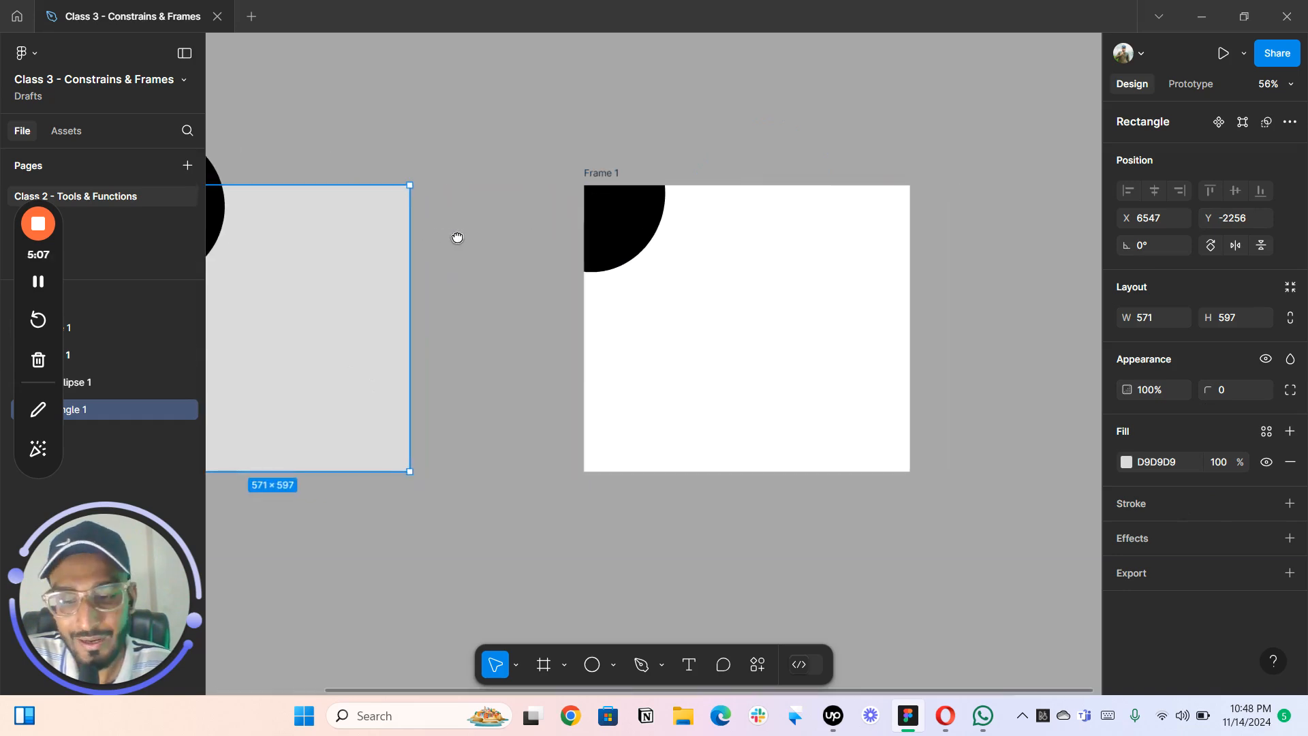
left_click(611, 174)
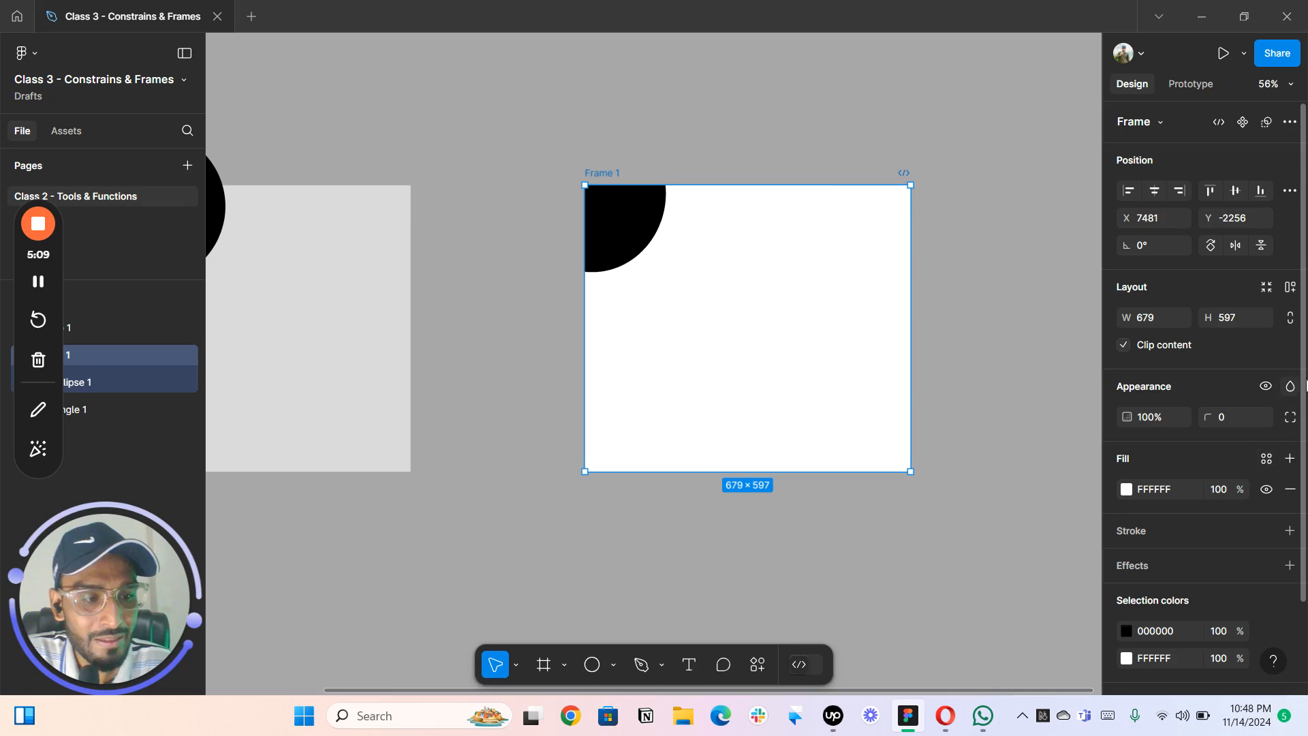
left_click(729, 161)
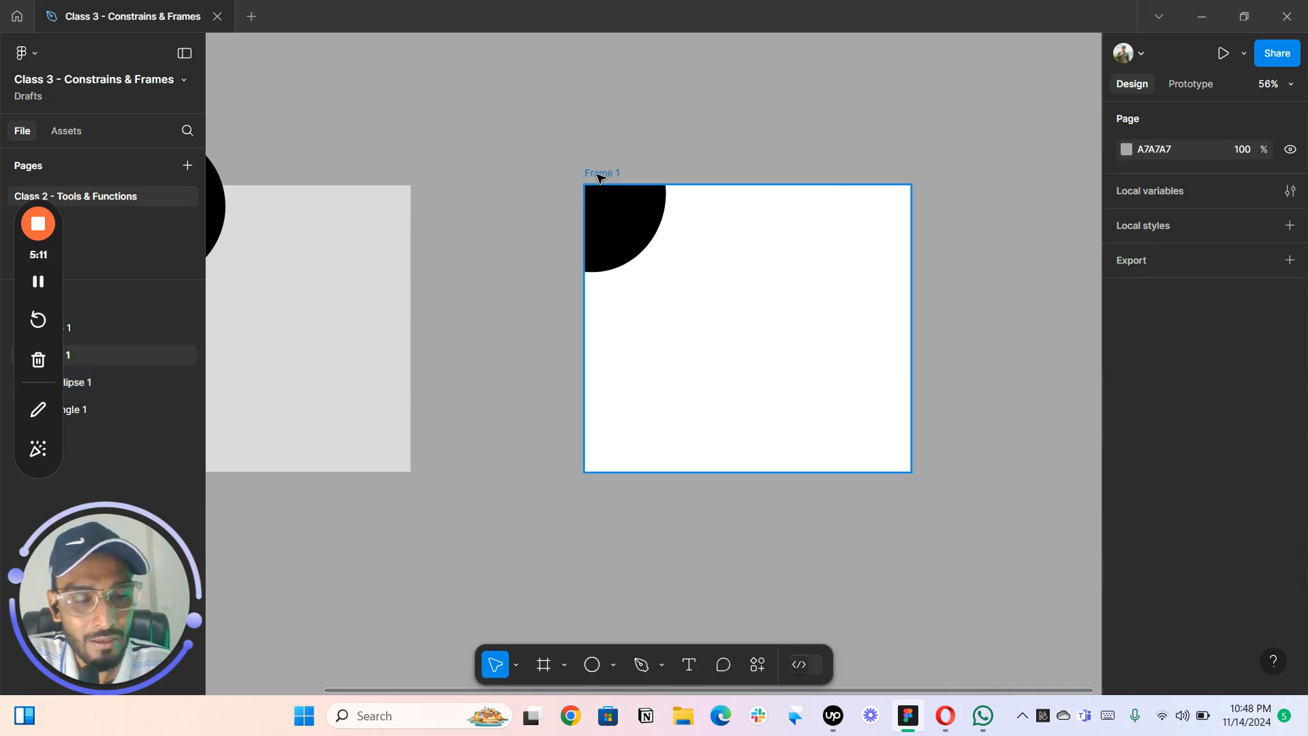
left_click(599, 177)
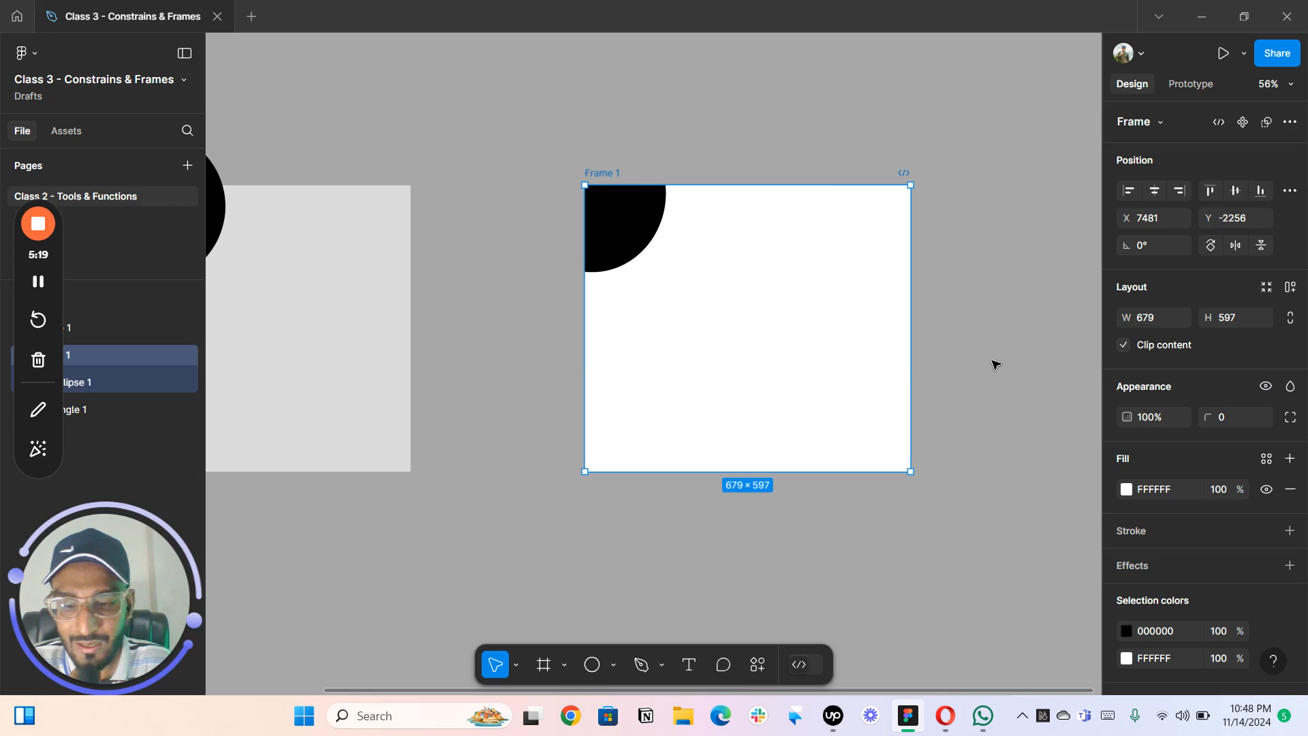
left_click(39, 282)
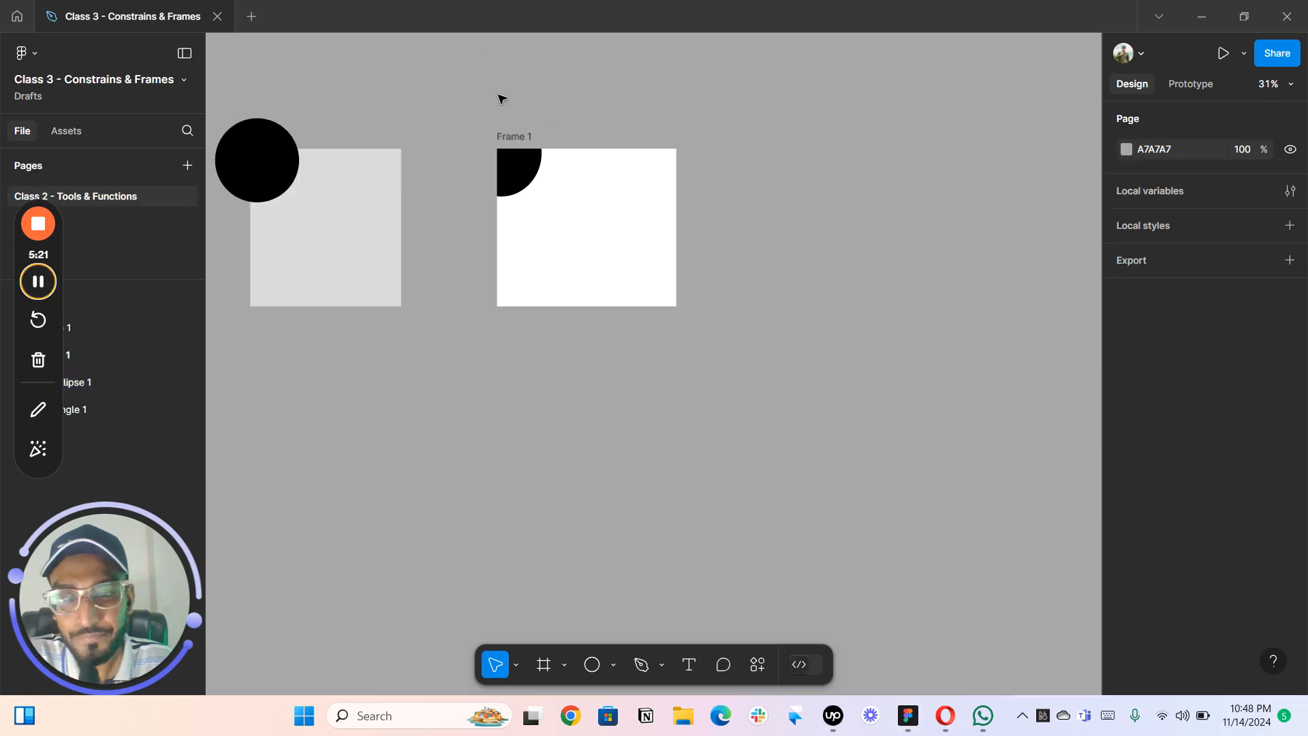
left_click_drag(510, 136, 719, 134)
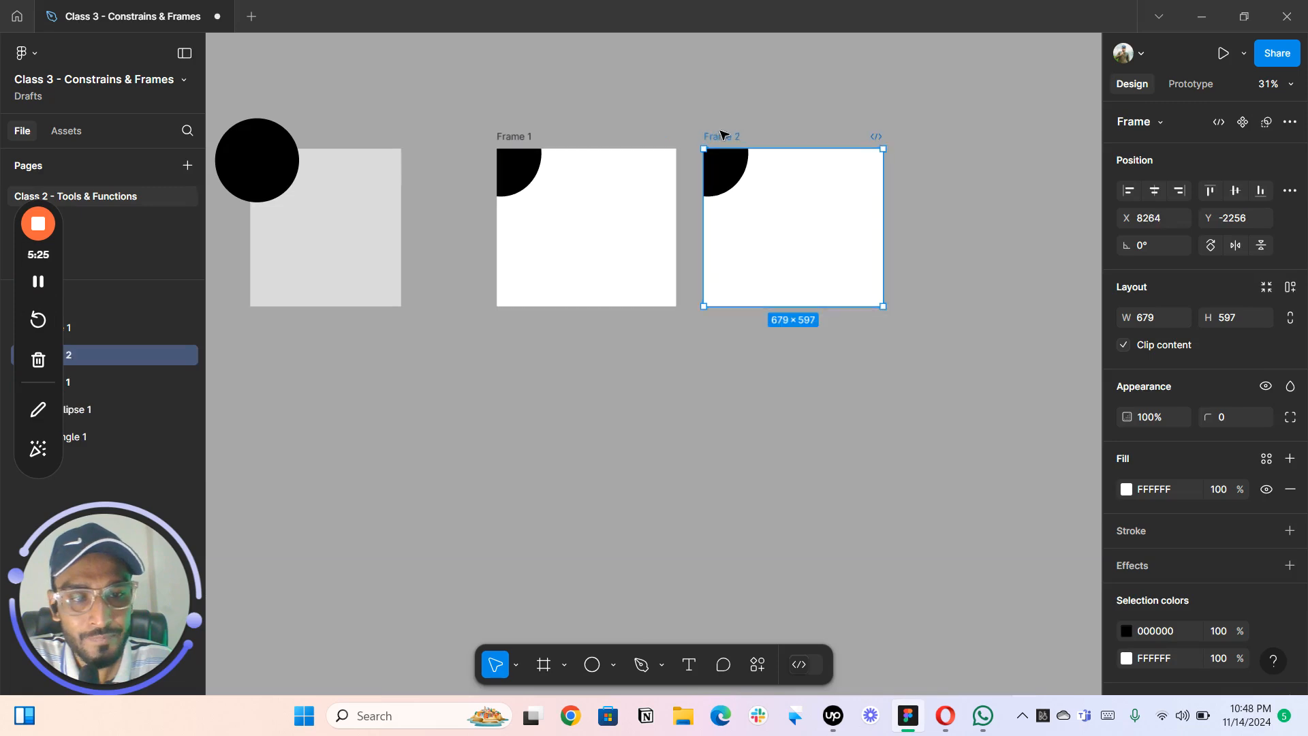
- Turn off Clip content for the duplicated frame, Frame 2
scroll(708, 122, "left", 2)
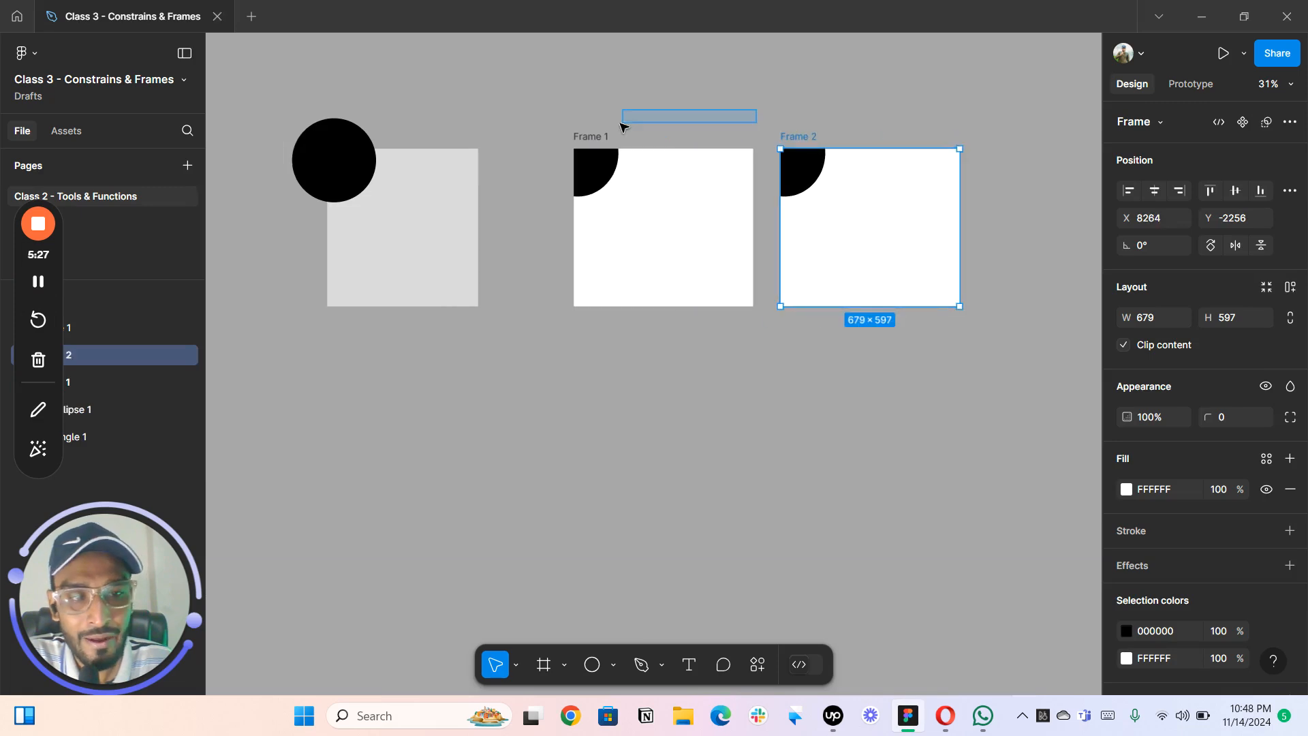
scroll(637, 126, "up", 3)
left_click_drag(780, 129, 609, 131)
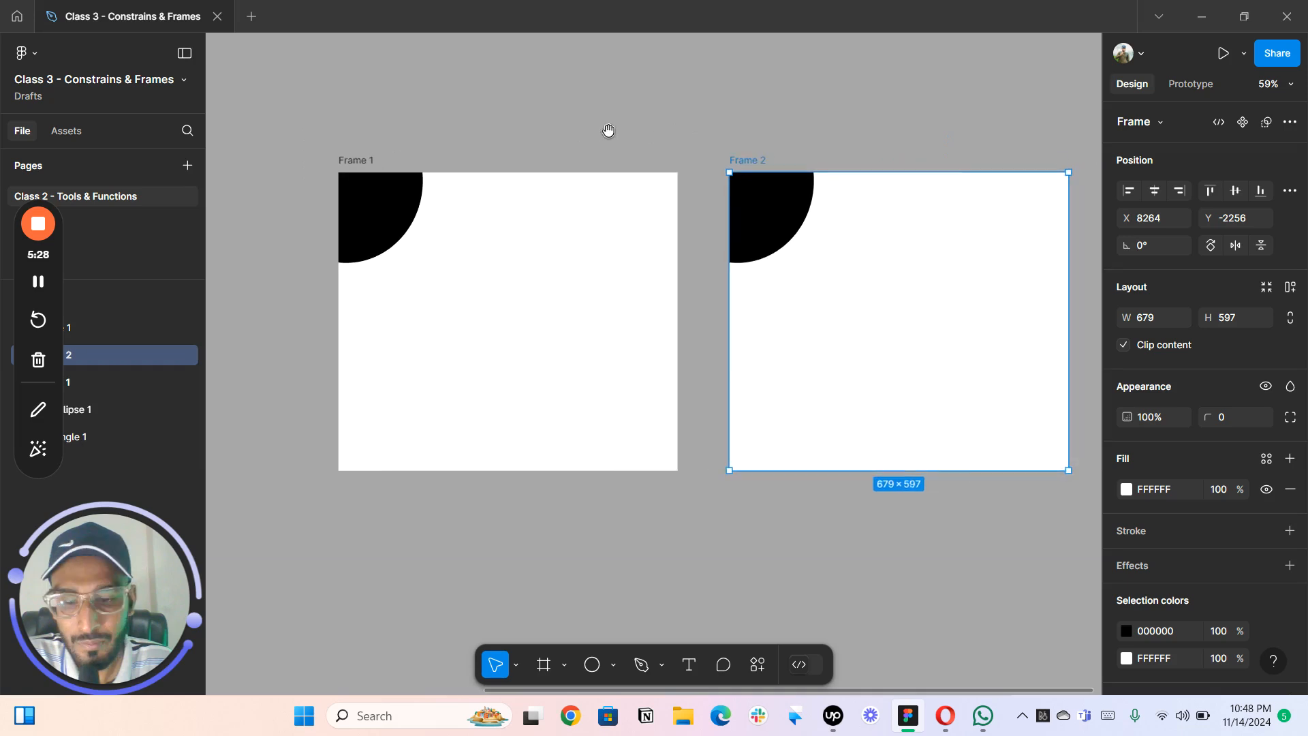
scroll(634, 125, "up", 1)
left_click(727, 140)
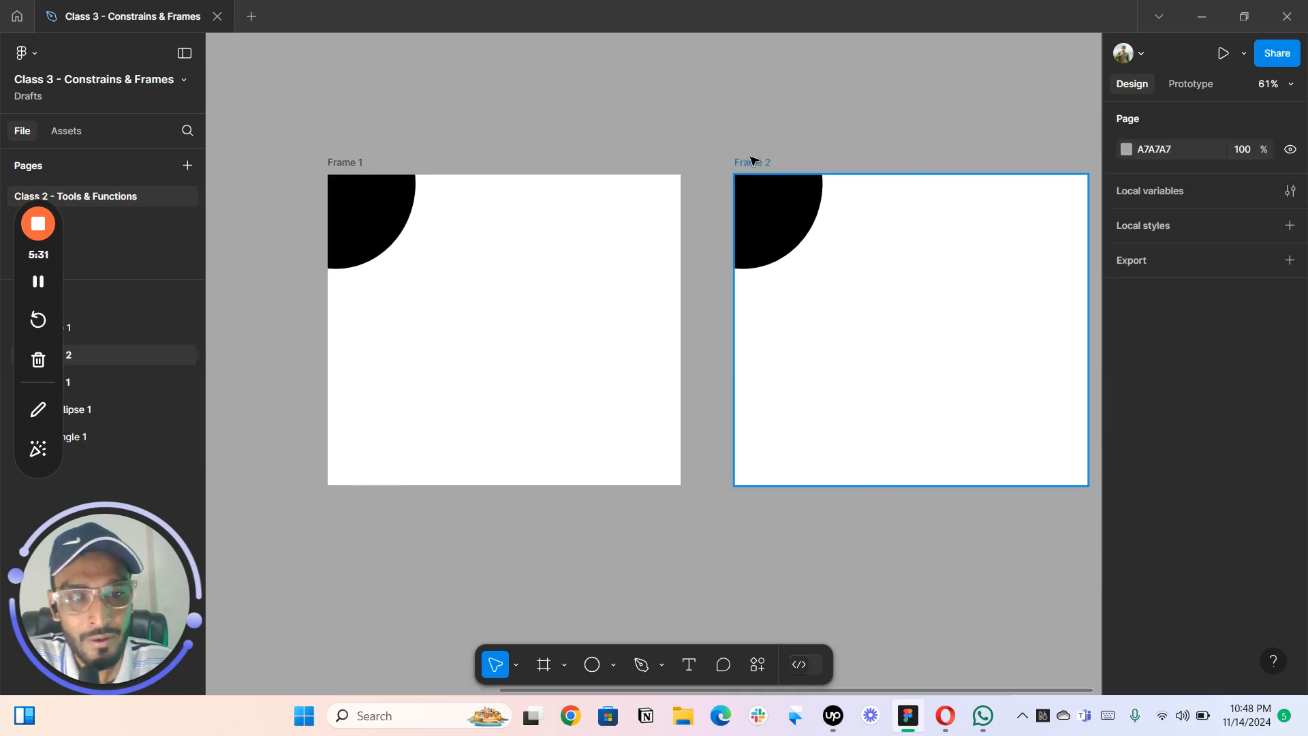
left_click(750, 160)
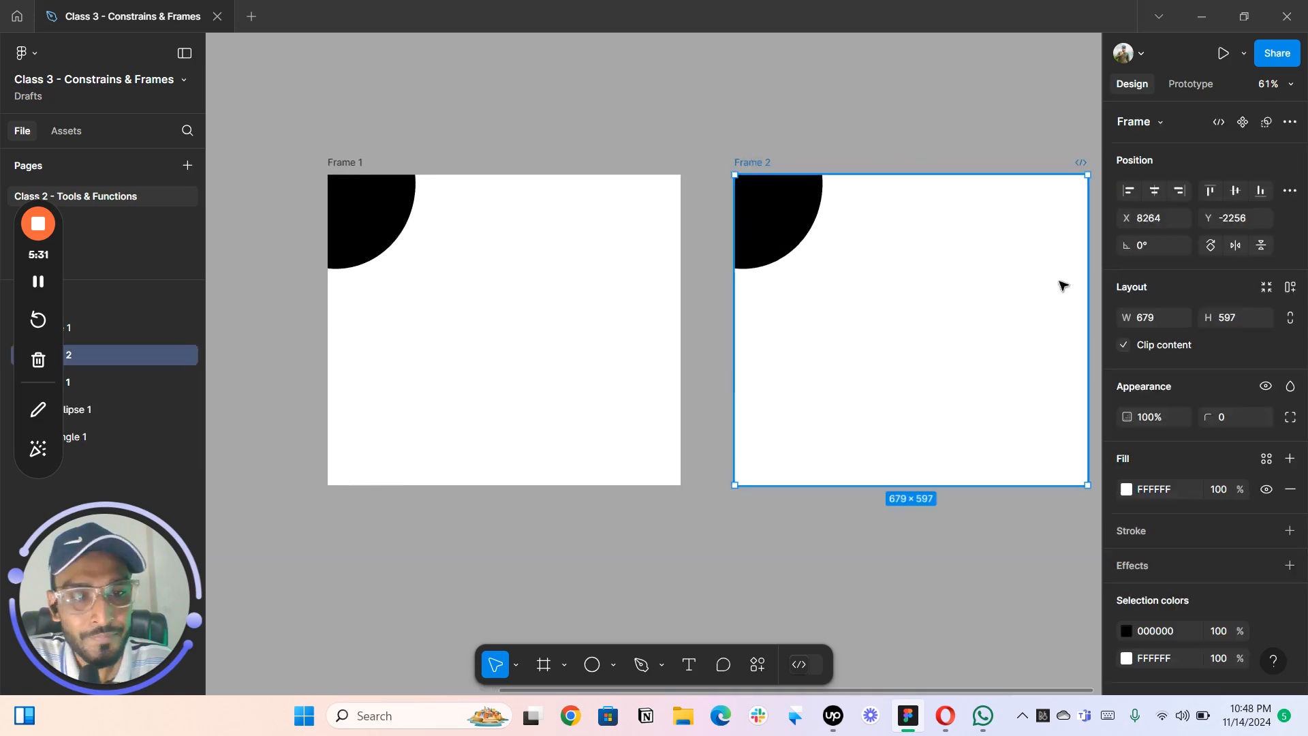
left_click(1124, 351)
scroll(782, 139, "down", 1)
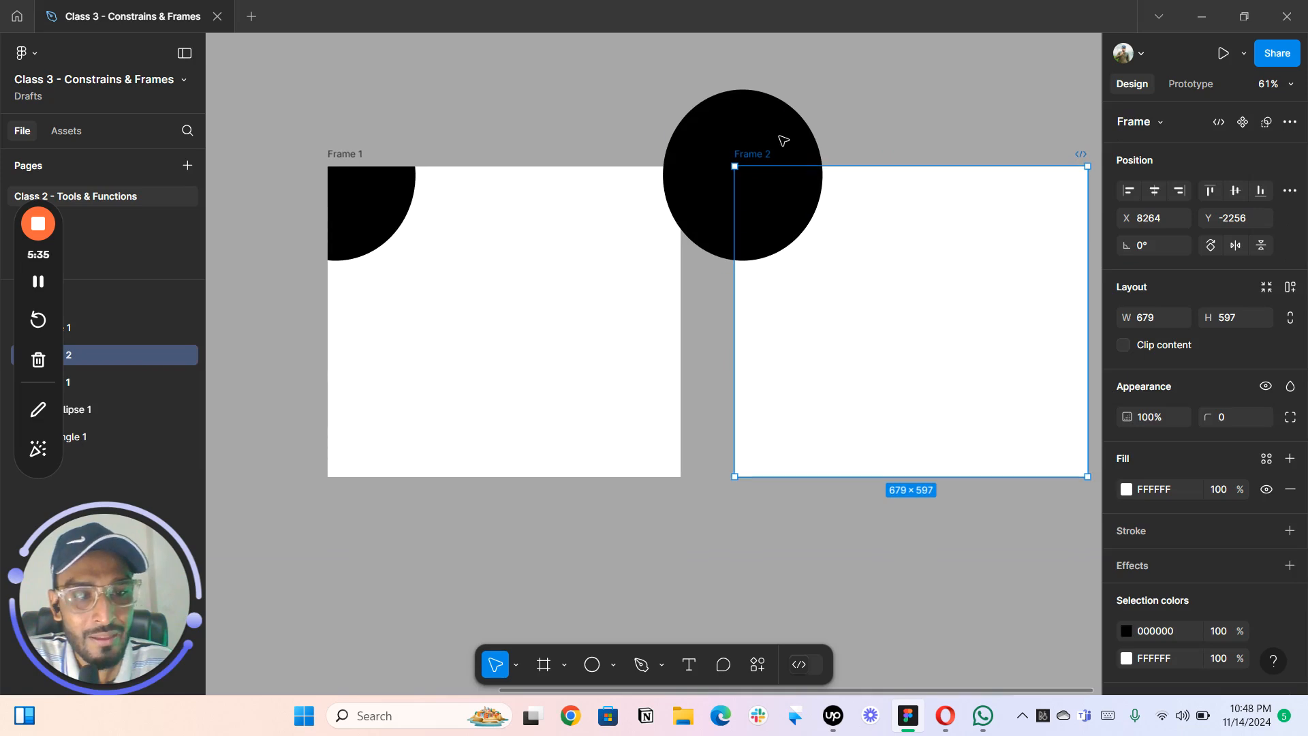
- Compare the unclipped ellipse on Frame 2 with the circle on the grey rectangle and the clipped ellipse in Frame 1
scroll(763, 138, "down", 3)
left_click_drag(637, 93, 787, 151)
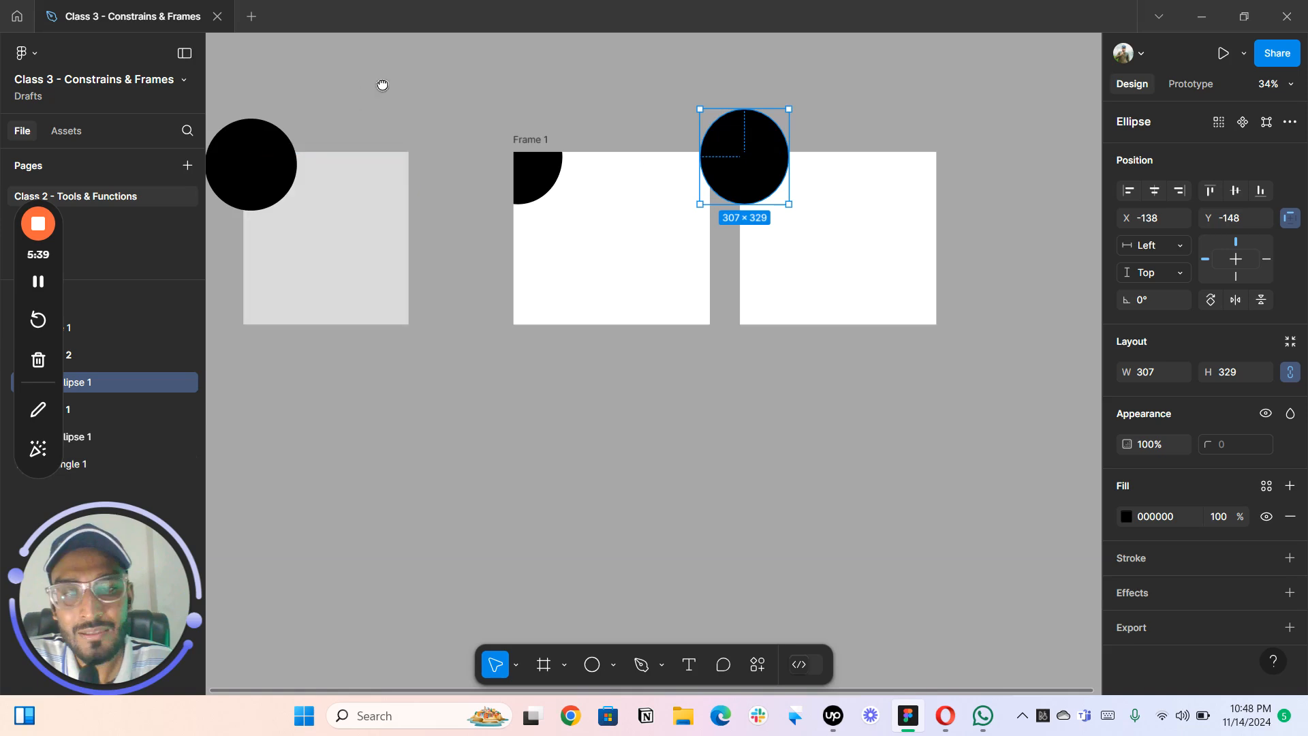
left_click_drag(272, 124, 360, 138)
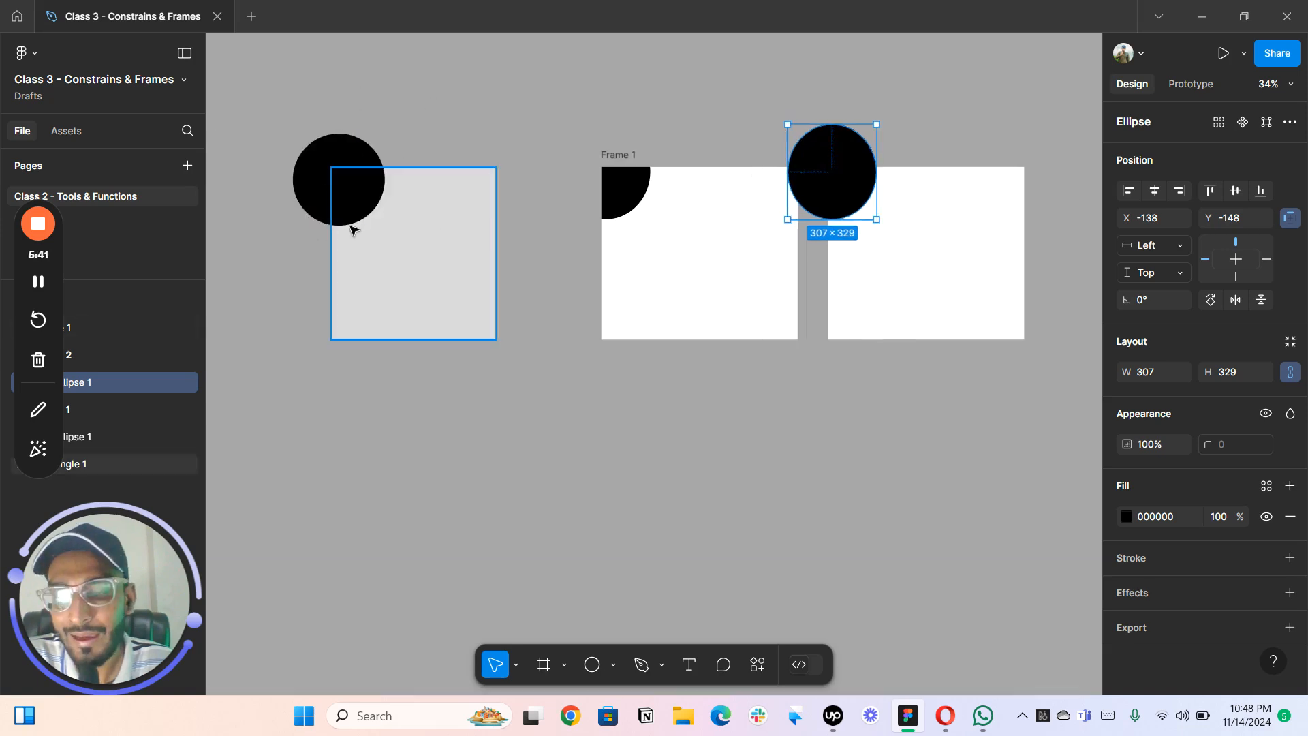
left_click(349, 169)
left_click(460, 123)
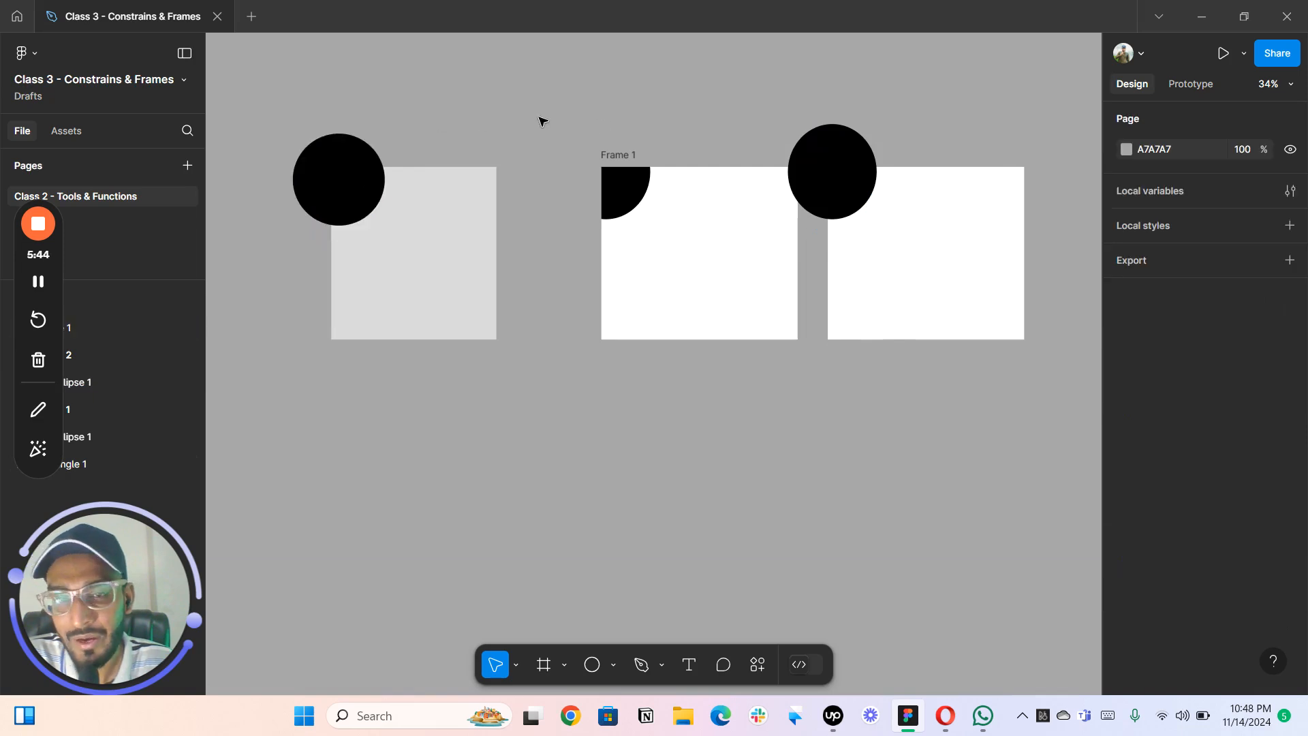
left_click(619, 162)
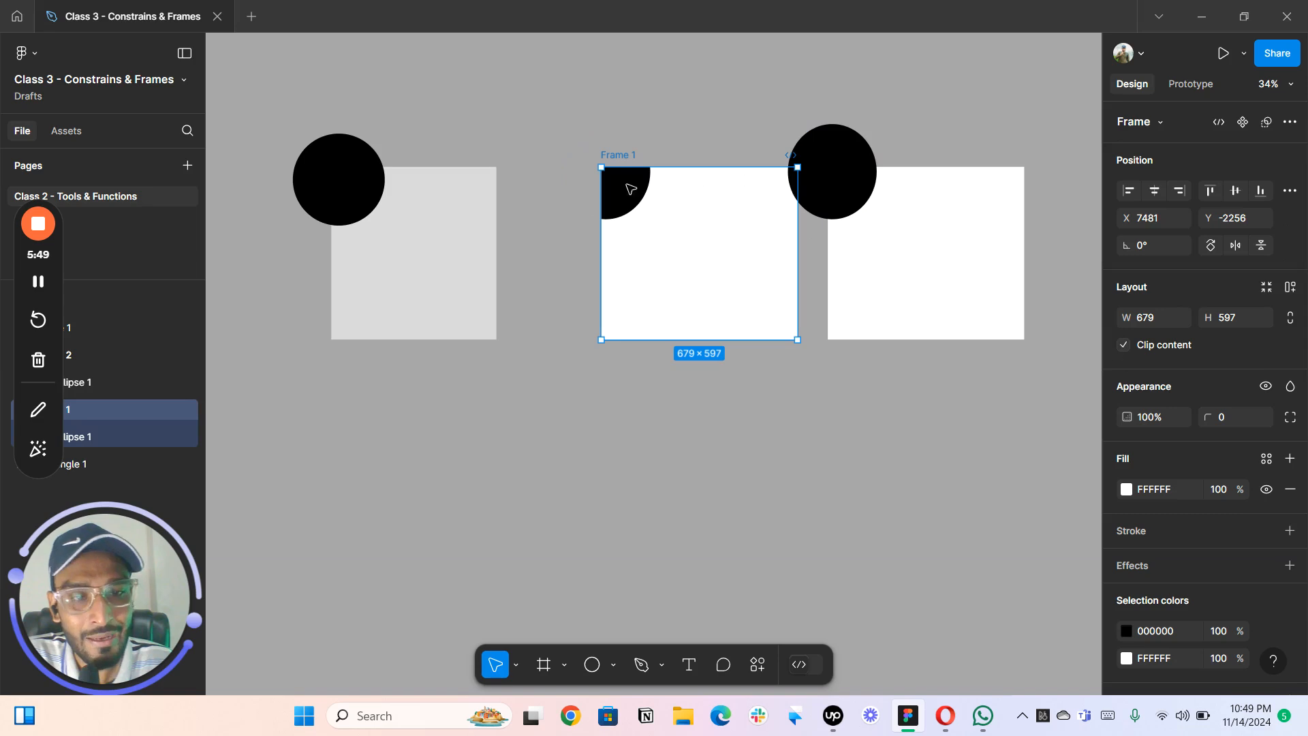
- Try moving the clipped ellipse slightly inside Frame 1 and undo the move
left_click_drag(627, 184, 641, 199)
key("ctrl+z")
left_click(678, 128)
- Try uniting the black circle and the grey rectangle with Union selection, and undo it
scroll(674, 127, "up", 5)
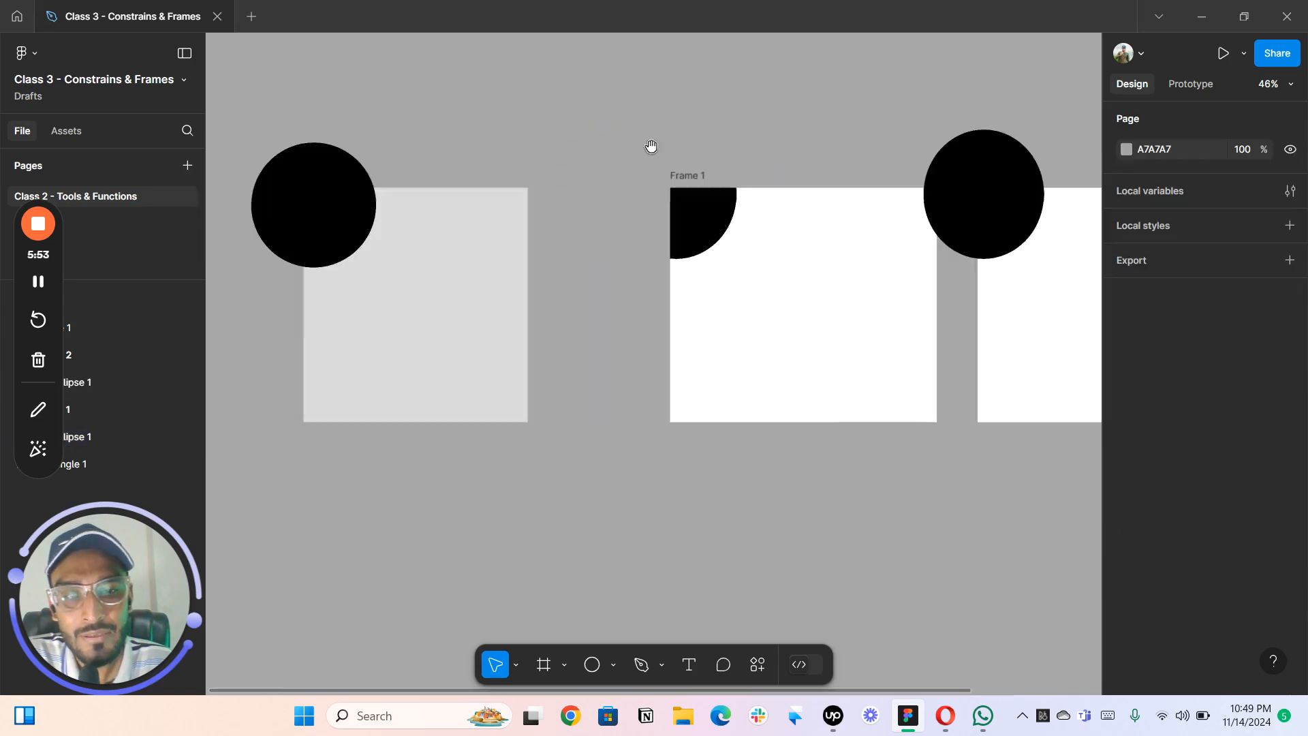
left_click_drag(715, 167, 644, 148)
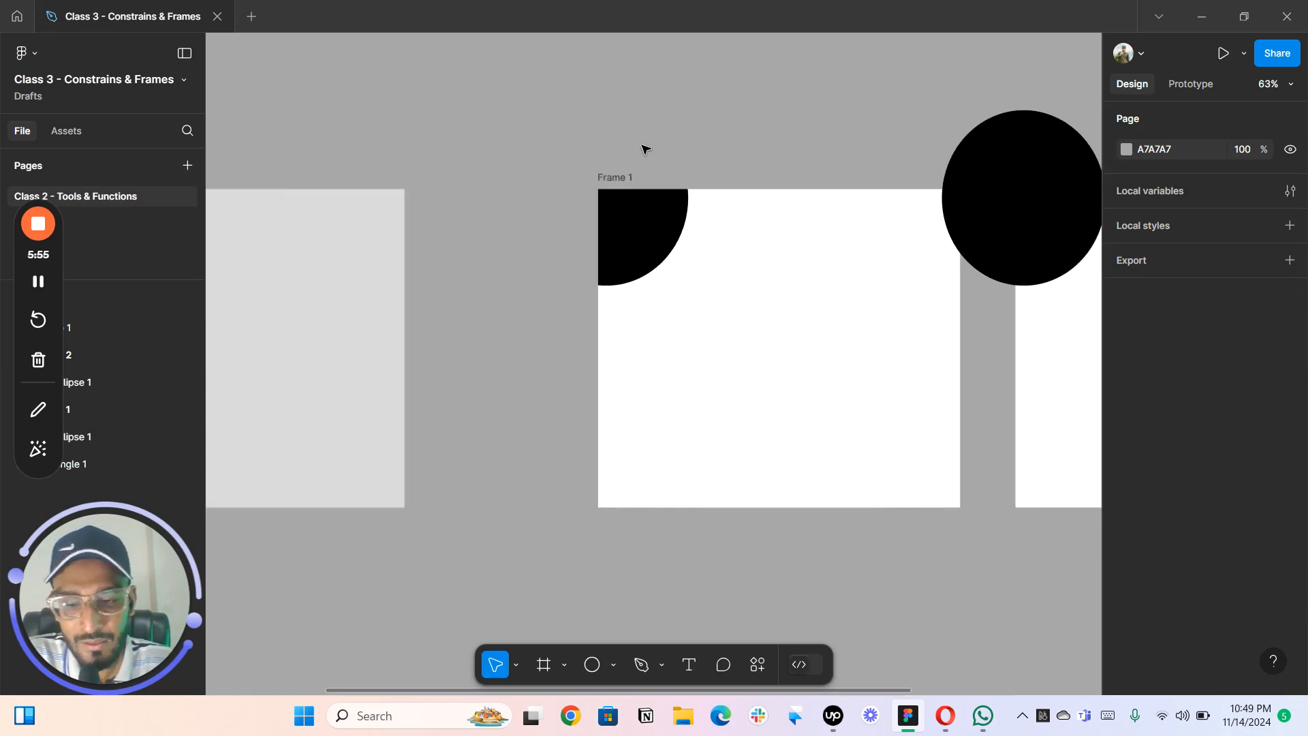
scroll(630, 151, "down", 4)
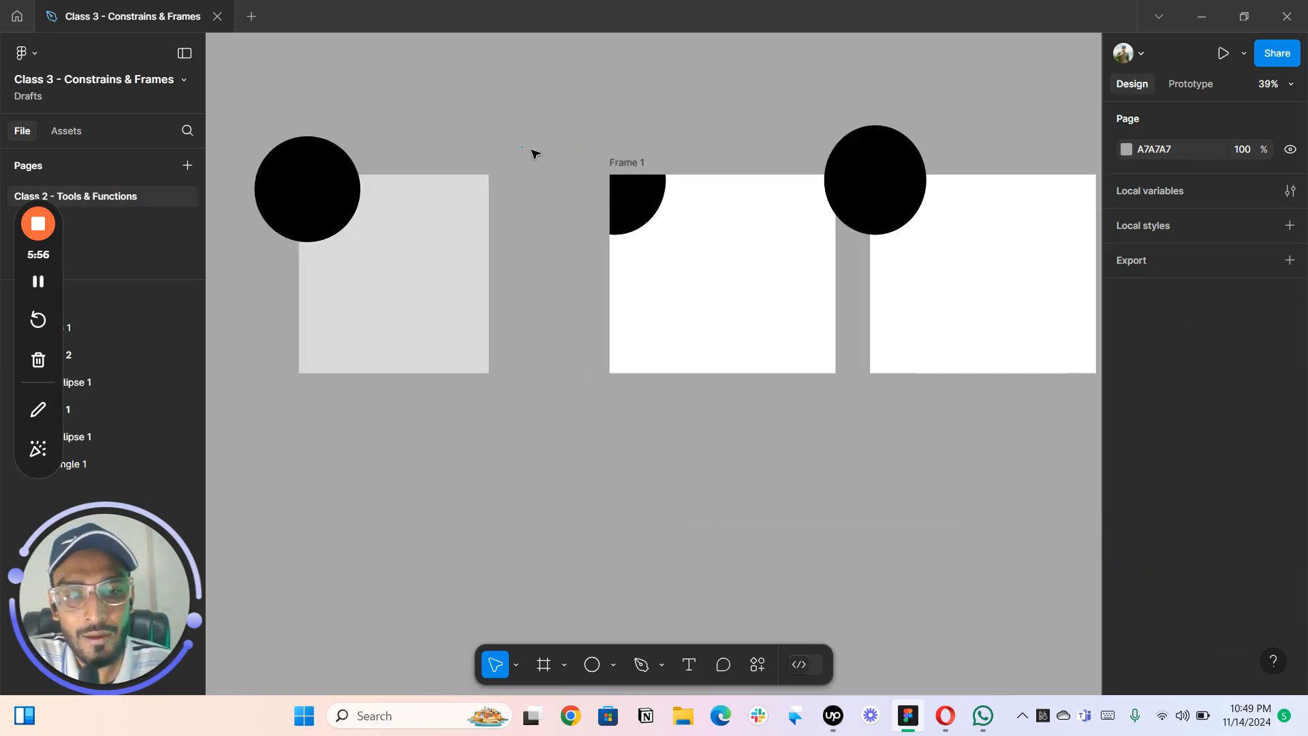
scroll(505, 129, "up", 1)
left_click_drag(505, 129, 683, 141)
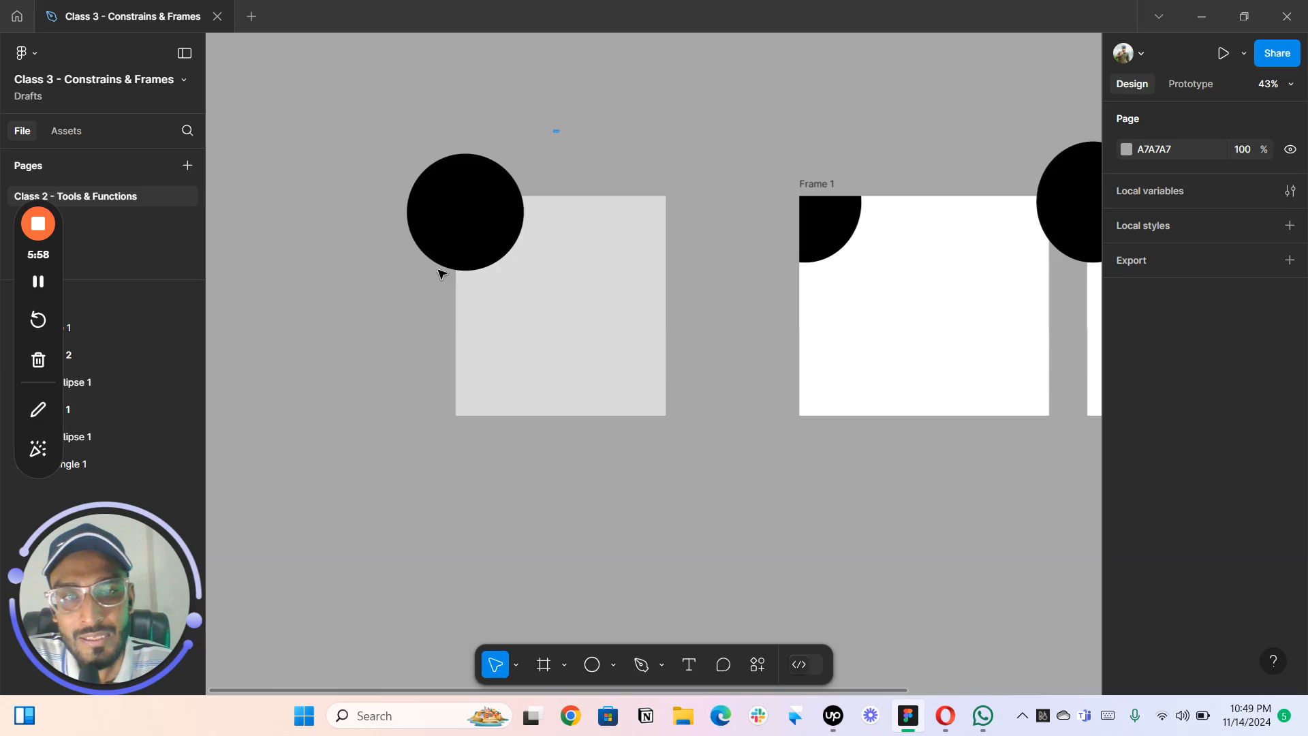
left_click_drag(556, 130, 438, 272)
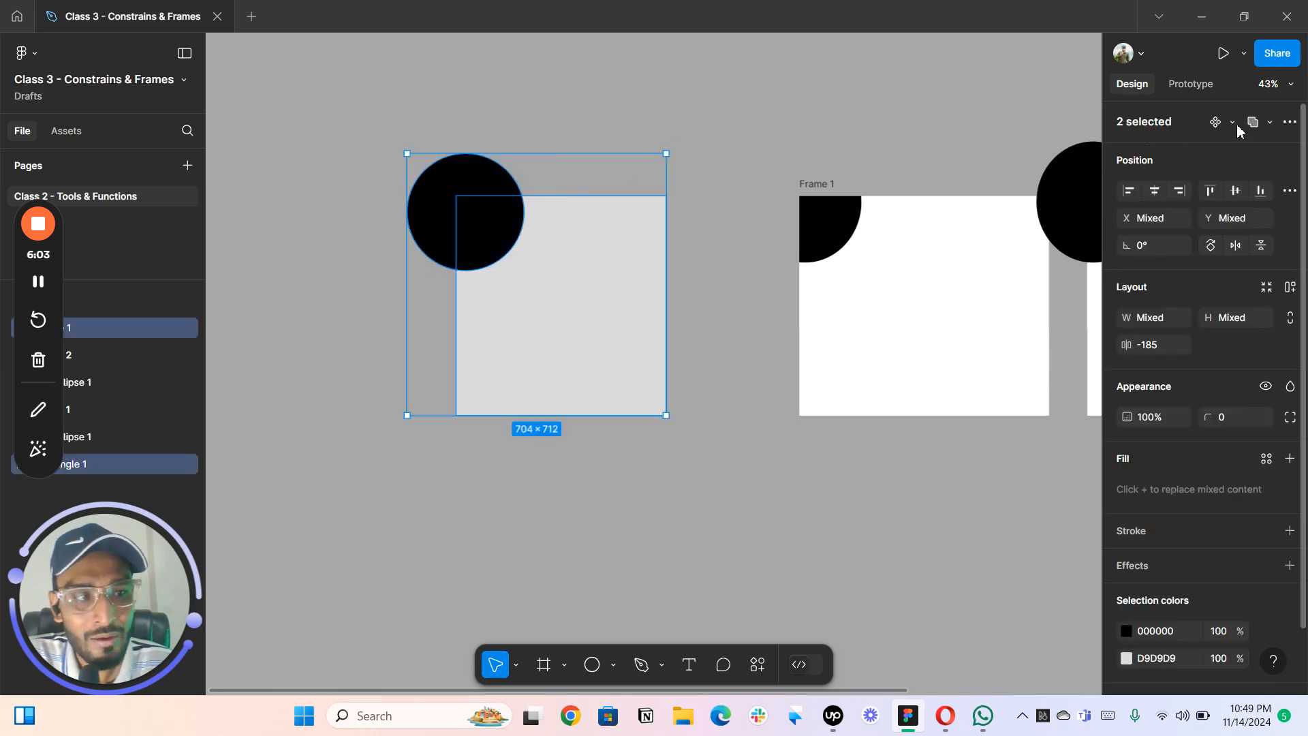
left_click(1270, 122)
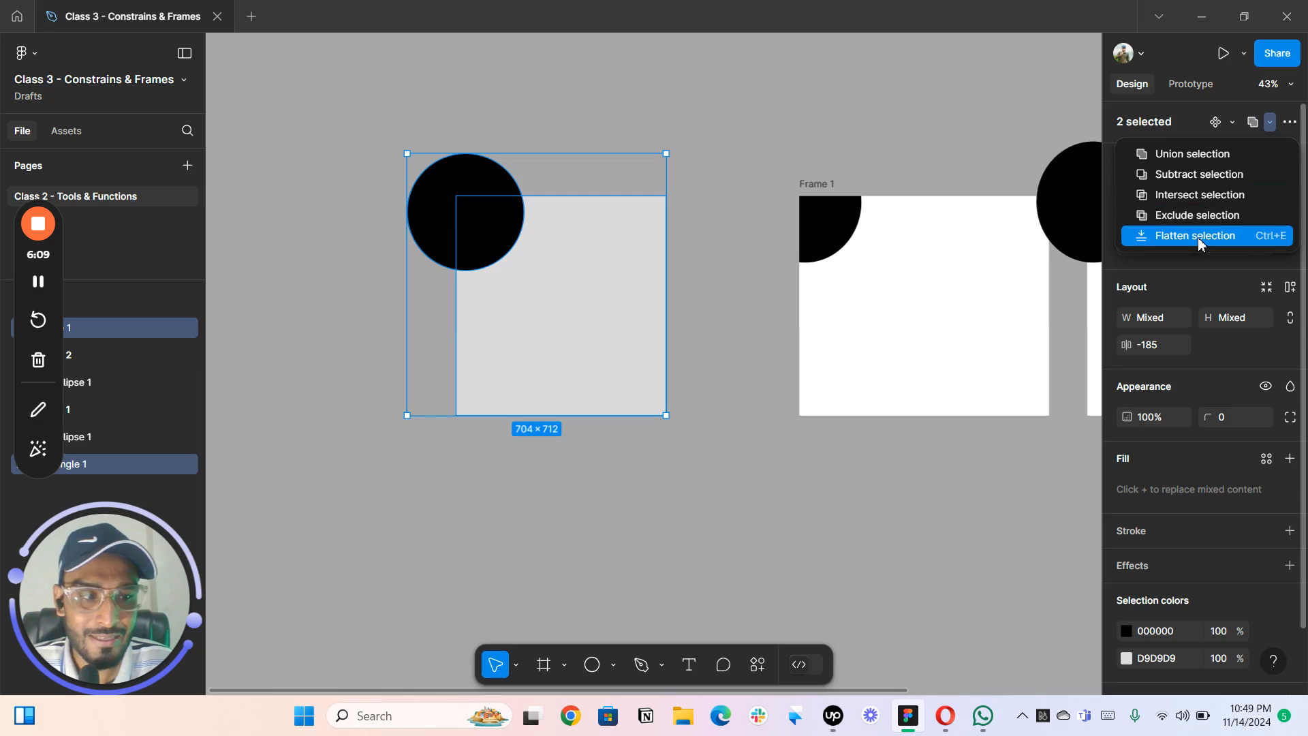
left_click(1183, 160)
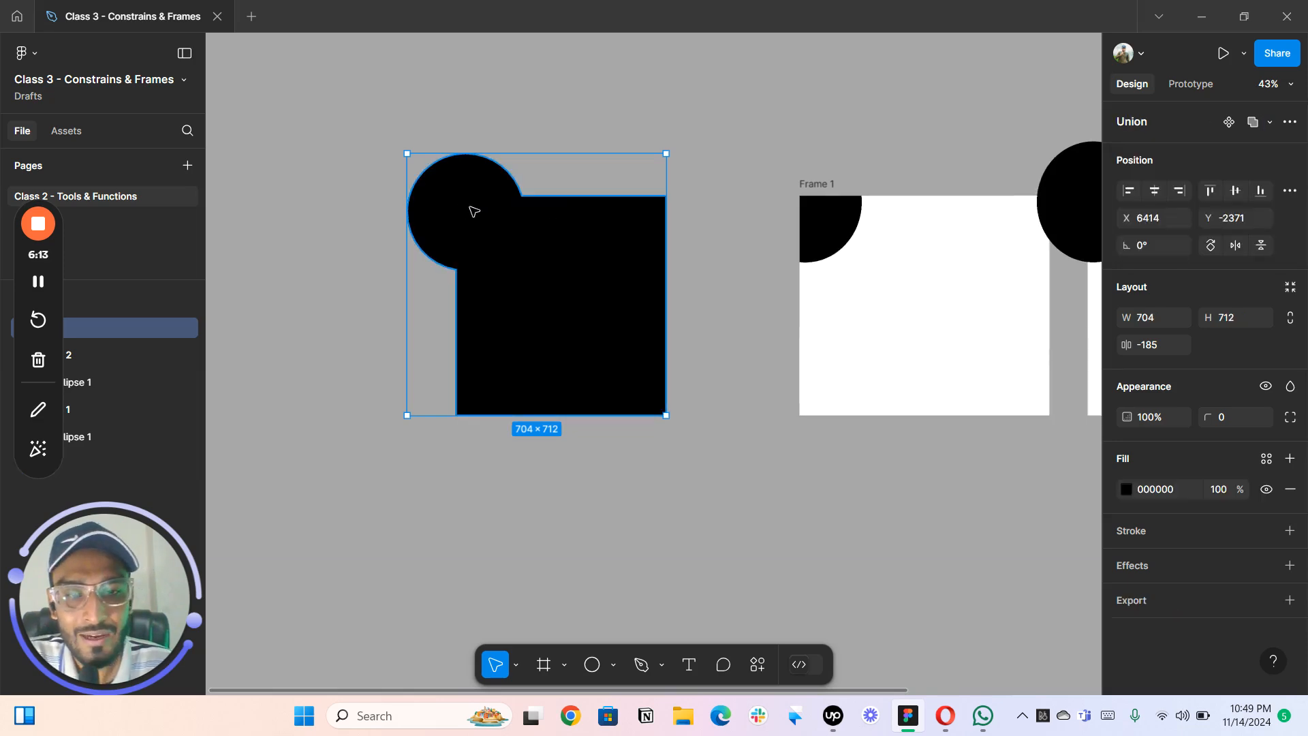
key("ctrl+z")
key("ctrl+z")
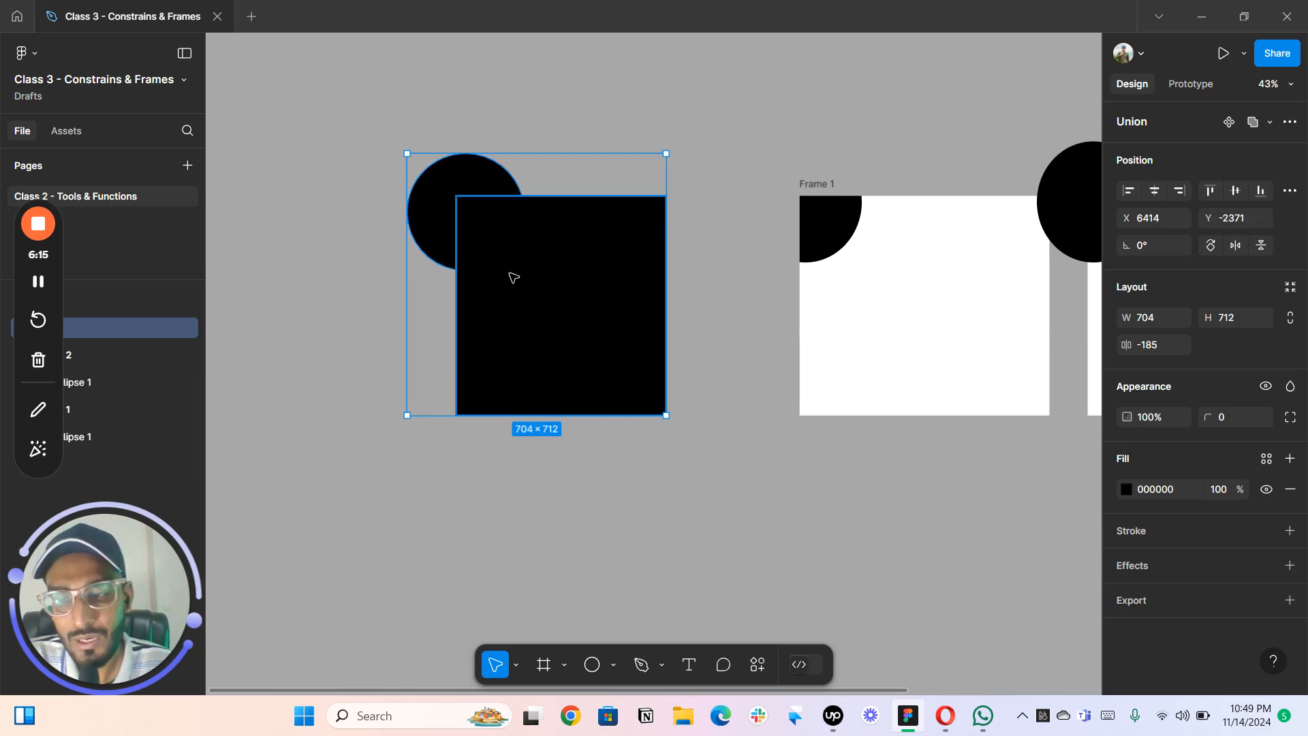
- Send the black circle behind the grey rectangle
left_click(547, 129)
left_click(488, 192)
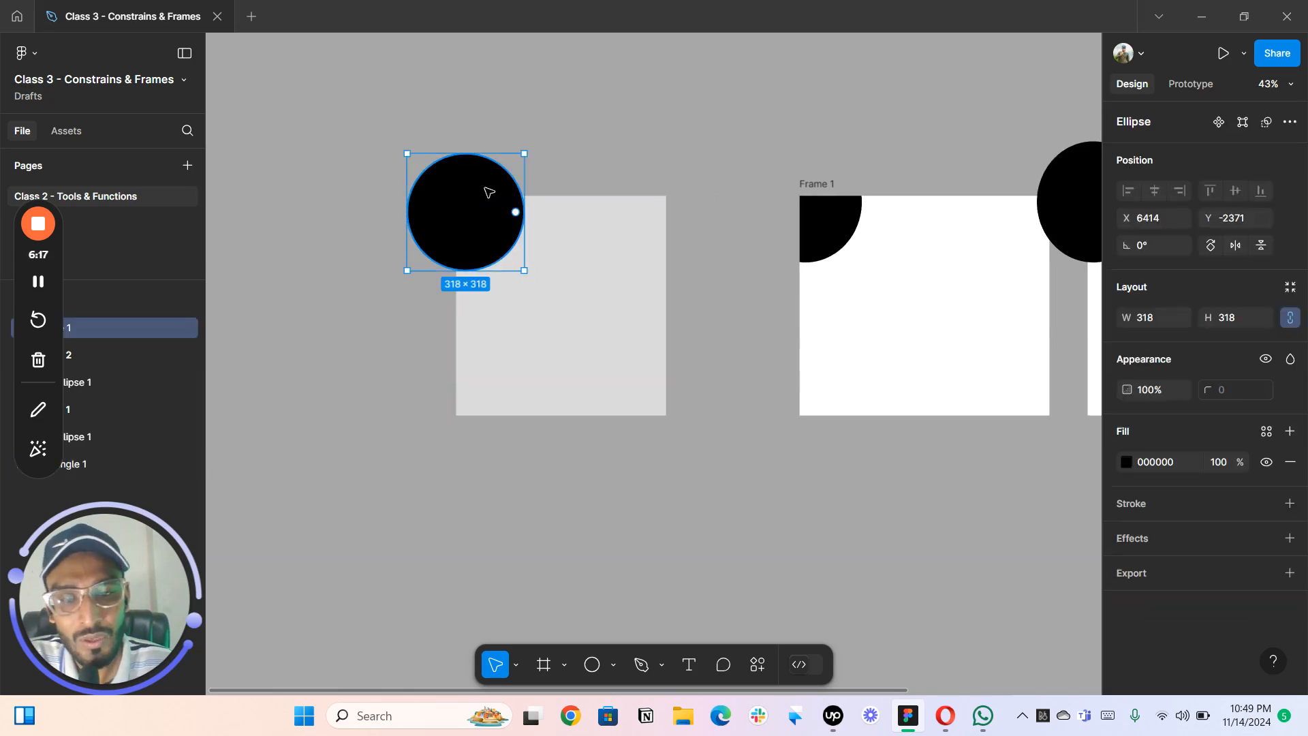
key("bracketleft")
left_click(566, 123)
- Try Union selection on the circle and rectangle with the rectangle stacked on top, and undo it
left_click(455, 266)
left_click(457, 267, "shift")
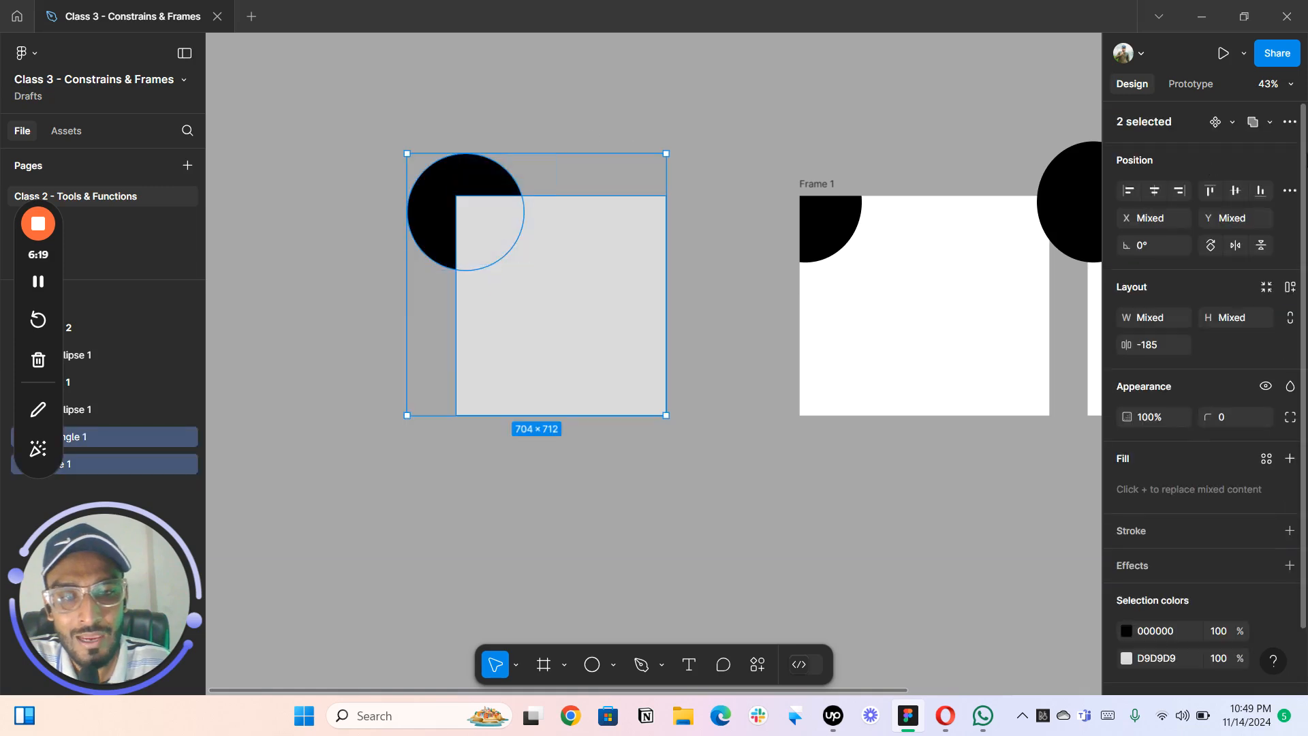
left_click(1269, 128)
left_click(1214, 151)
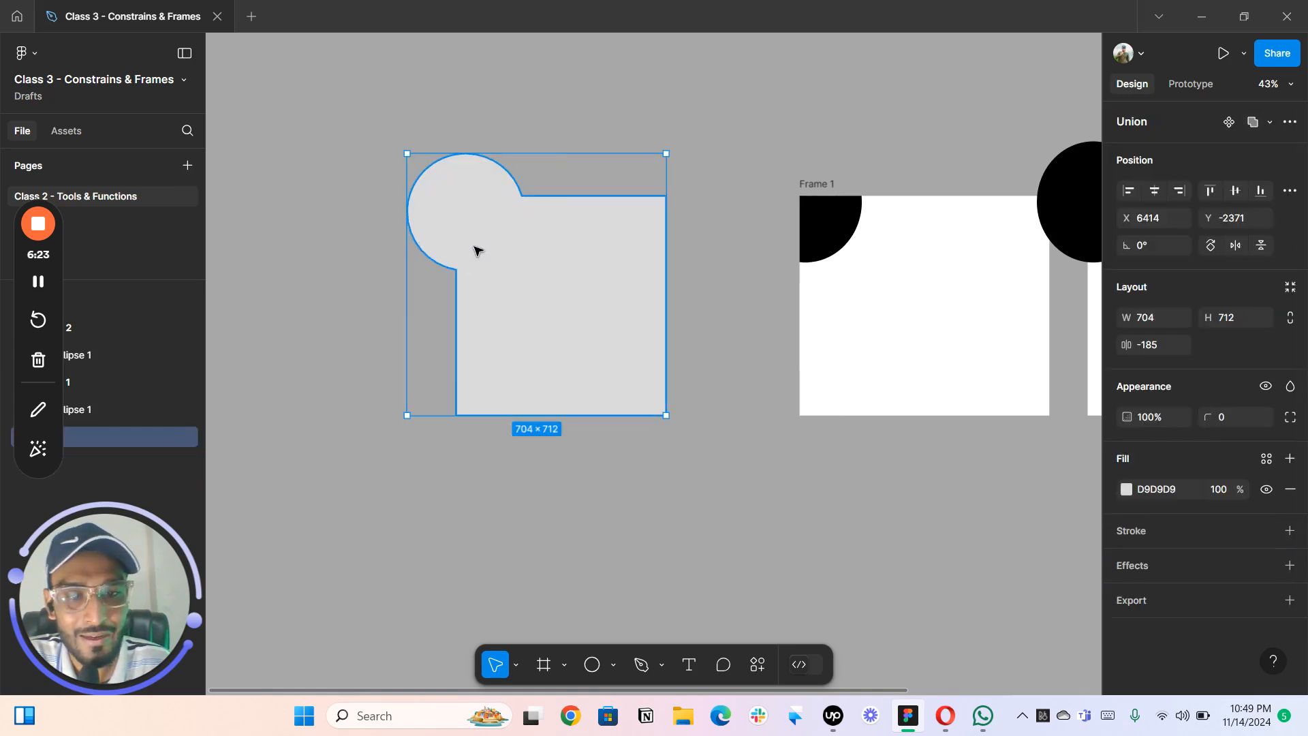
key("ctrl+z")
- Bring the black circle back in front of the grey rectangle
left_click(526, 233)
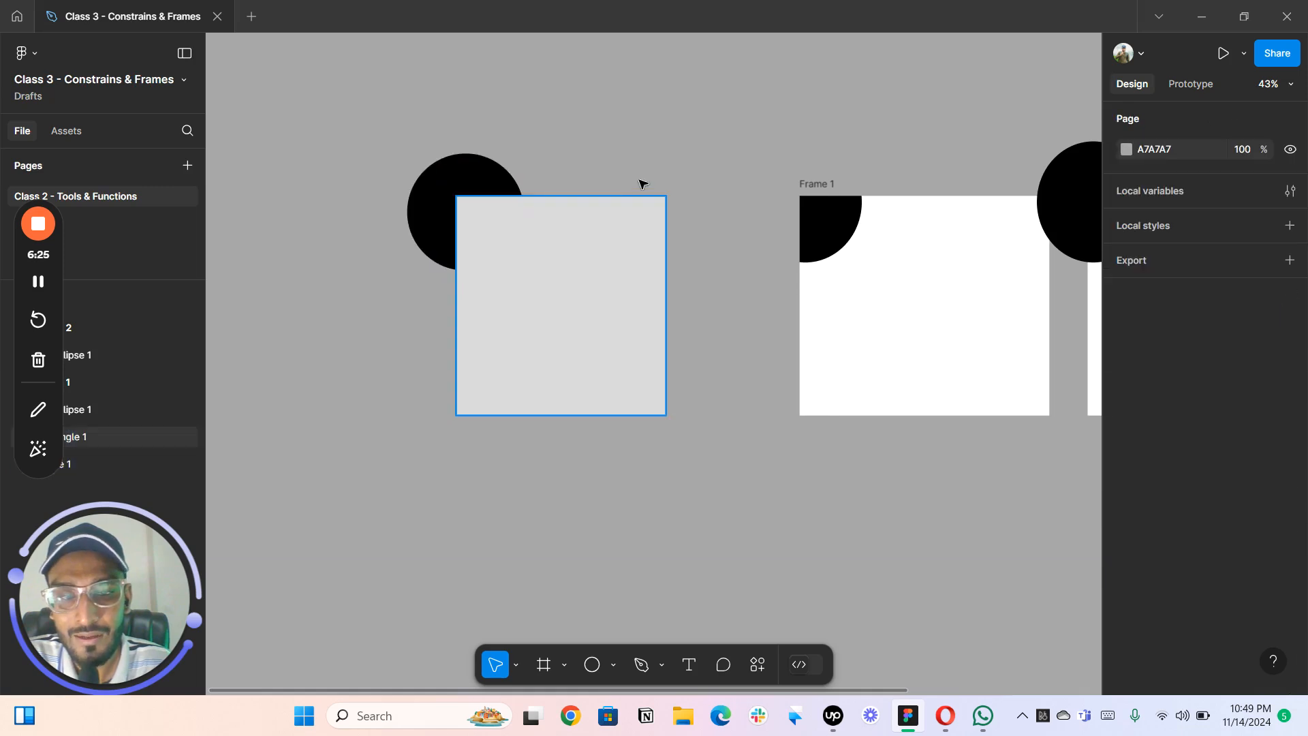
key("Tab")
key("bracketright")
left_click(681, 138)
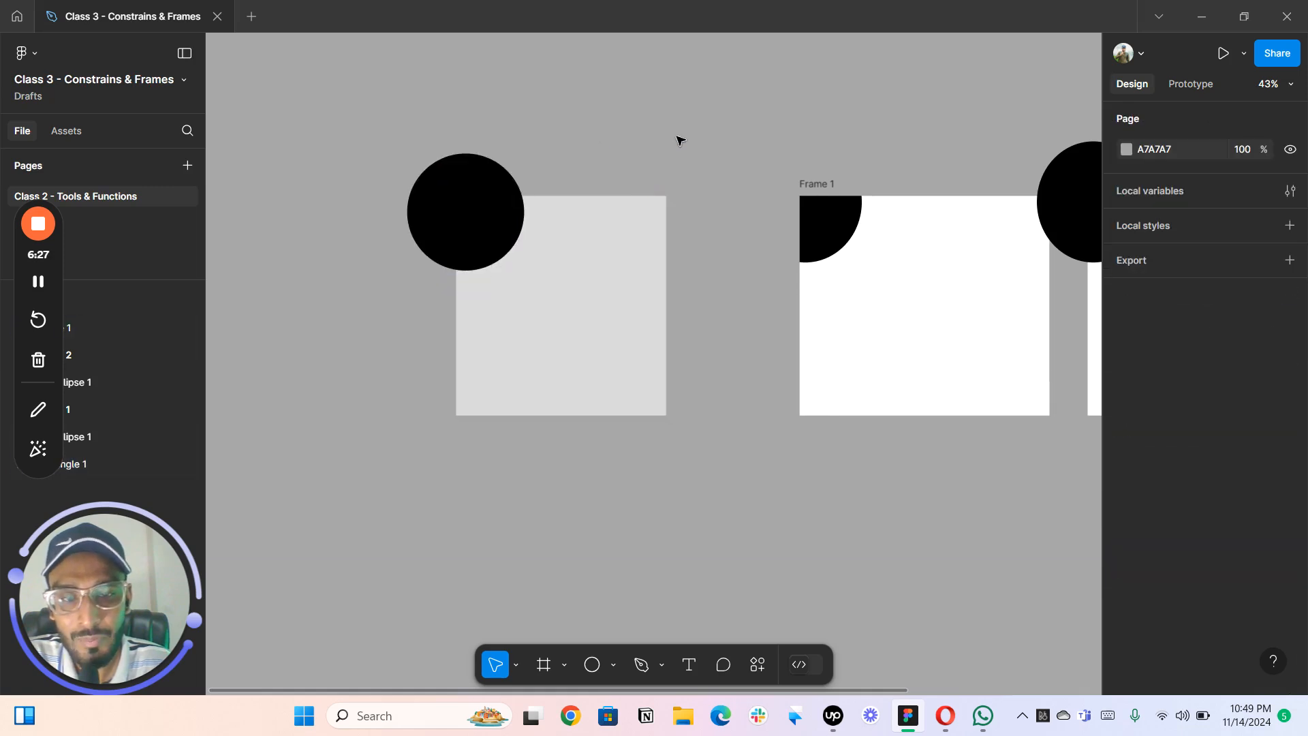
- Duplicate the black circle and grey rectangle together to their left, with the circle copy at about X 5553, Y -2371
scroll(744, 121, "down", 2)
scroll(745, 121, "left", 3)
left_click_drag(742, 226, 540, 224)
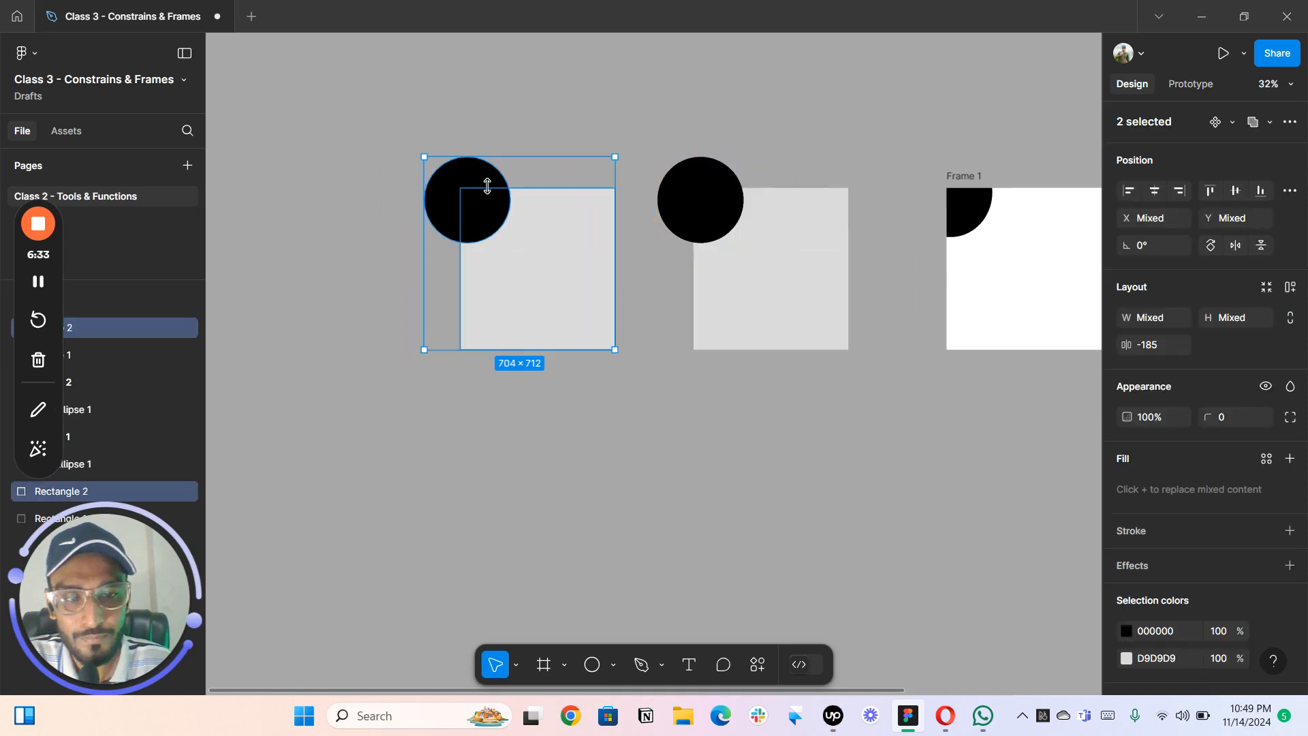
- Send the copied circle behind its grey rectangle and unite the two shapes with a union
left_click(467, 178)
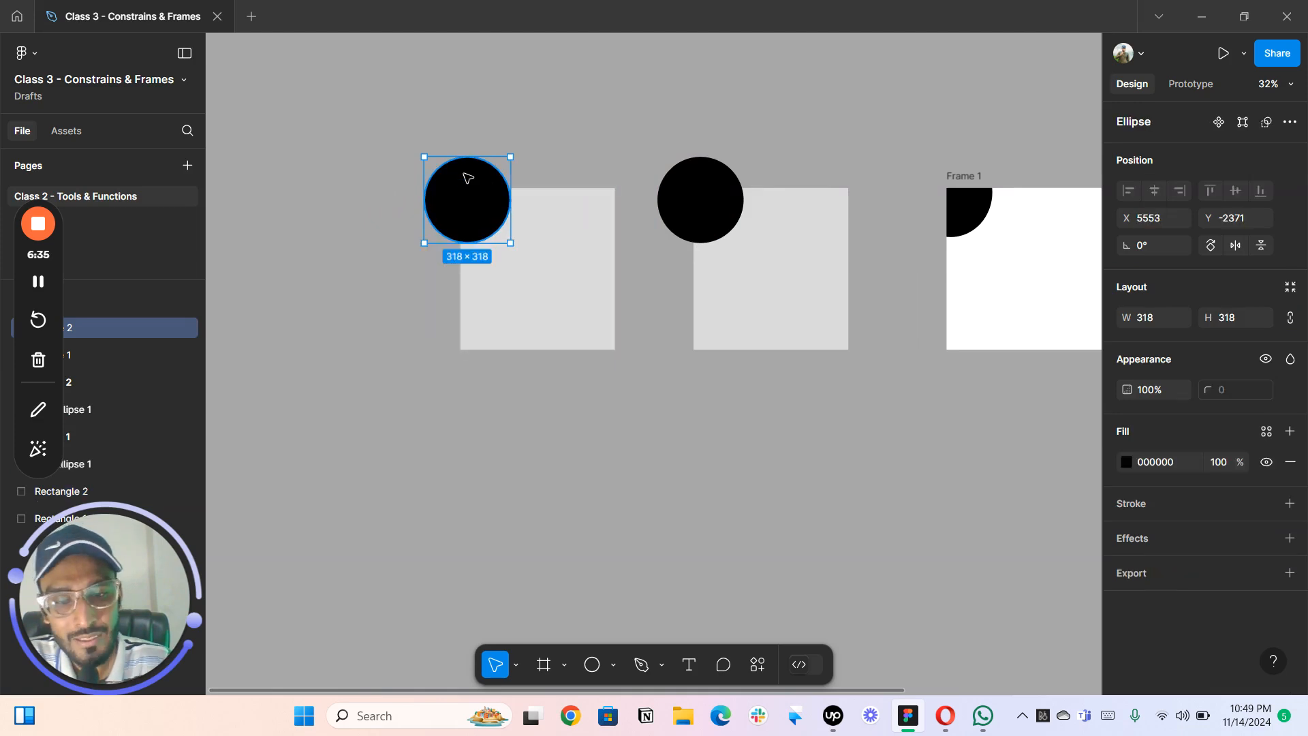
key("ctrl+shift+bracketleft")
left_click_drag(613, 126, 488, 279)
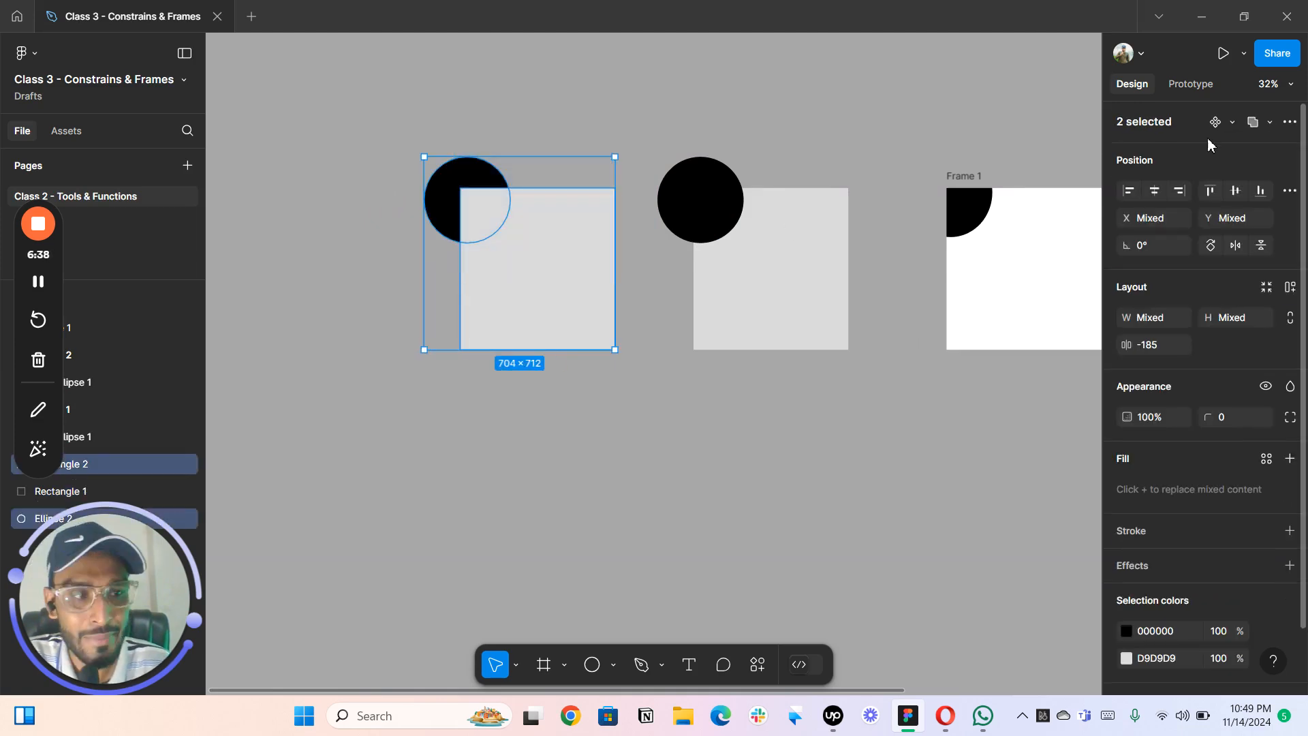
left_click(1252, 121)
- Unite the original black circle and grey rectangle with a union, keeping the circle on top
left_click_drag(828, 117, 701, 286)
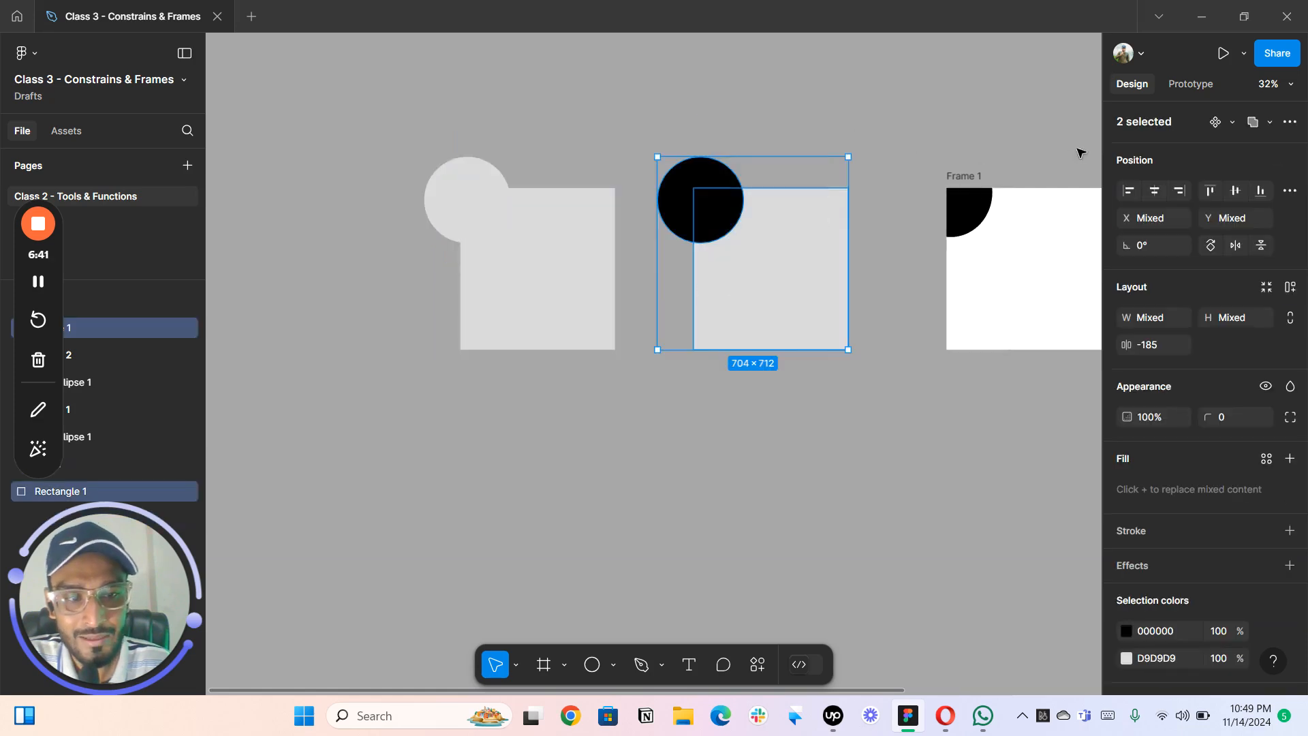
left_click(1252, 122)
left_click(610, 366)
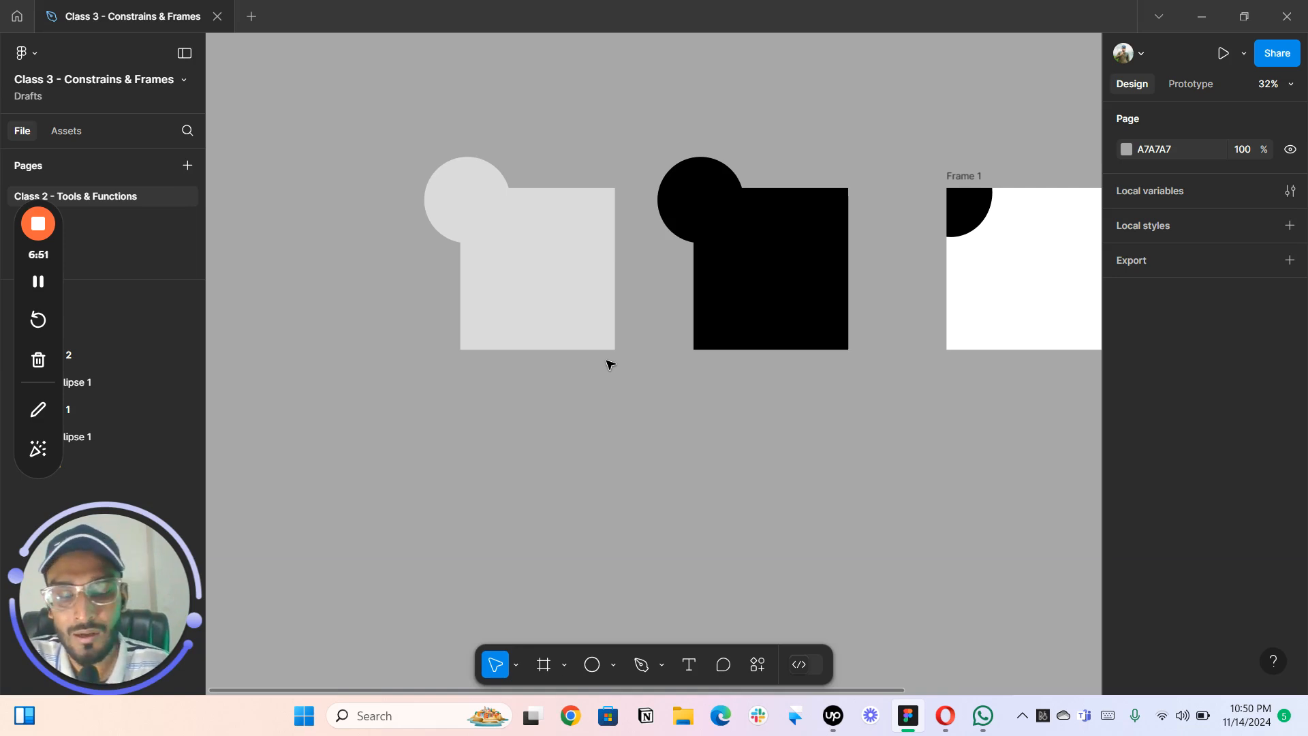
left_click_drag(708, 415, 612, 415)
scroll(613, 416, "down", 2)
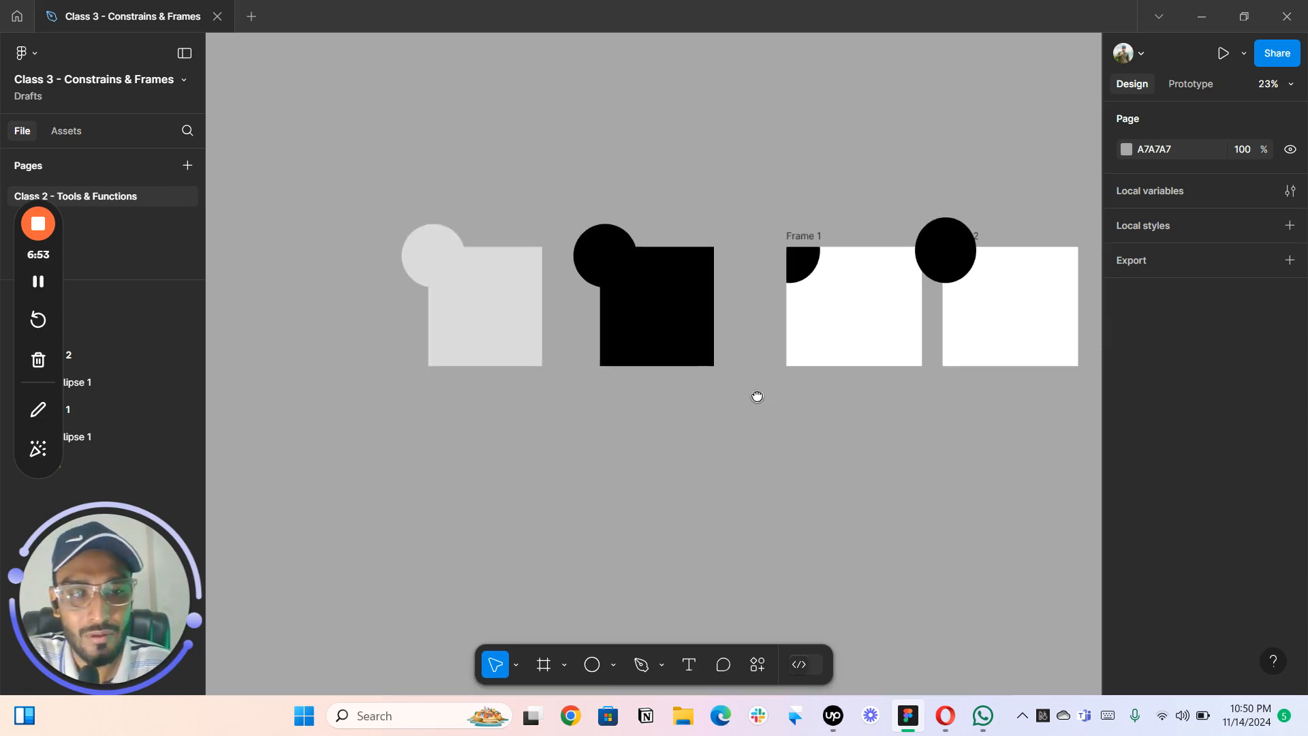
left_click_drag(760, 398, 674, 367)
scroll(669, 368, "up", 1)
scroll(736, 338, "left", 5)
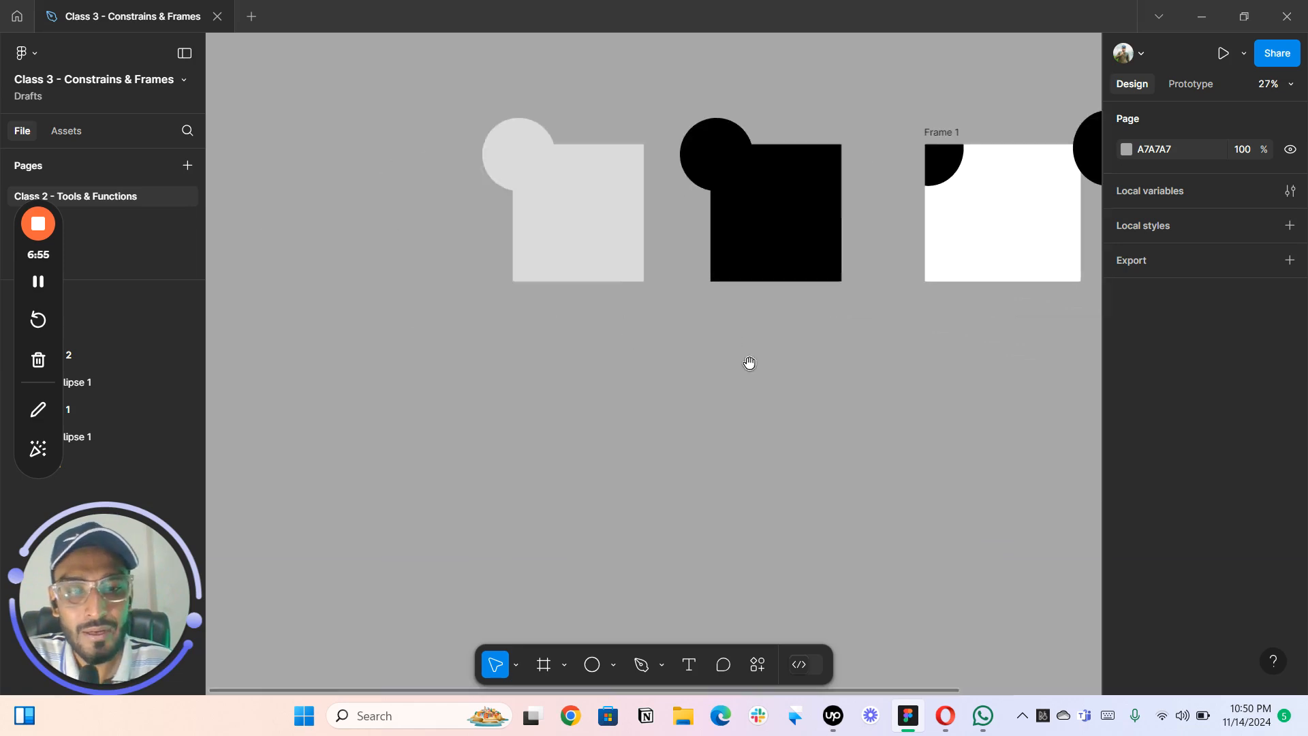
- Undo the last union to duplicate the black circle and grey rectangle about 104 px below, and unite the upper pair again
key("ctrl+z")
key("ctrl+z")
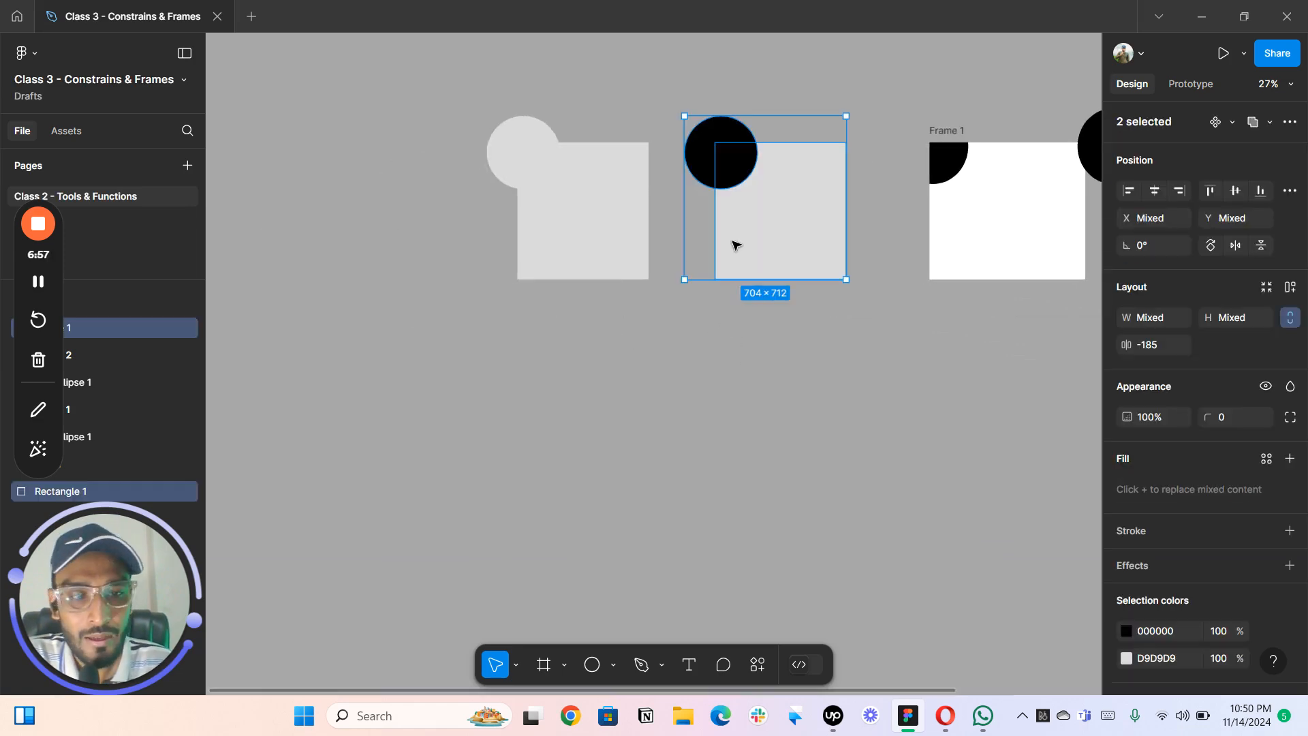
left_click_drag(741, 203, 739, 385, "alt")
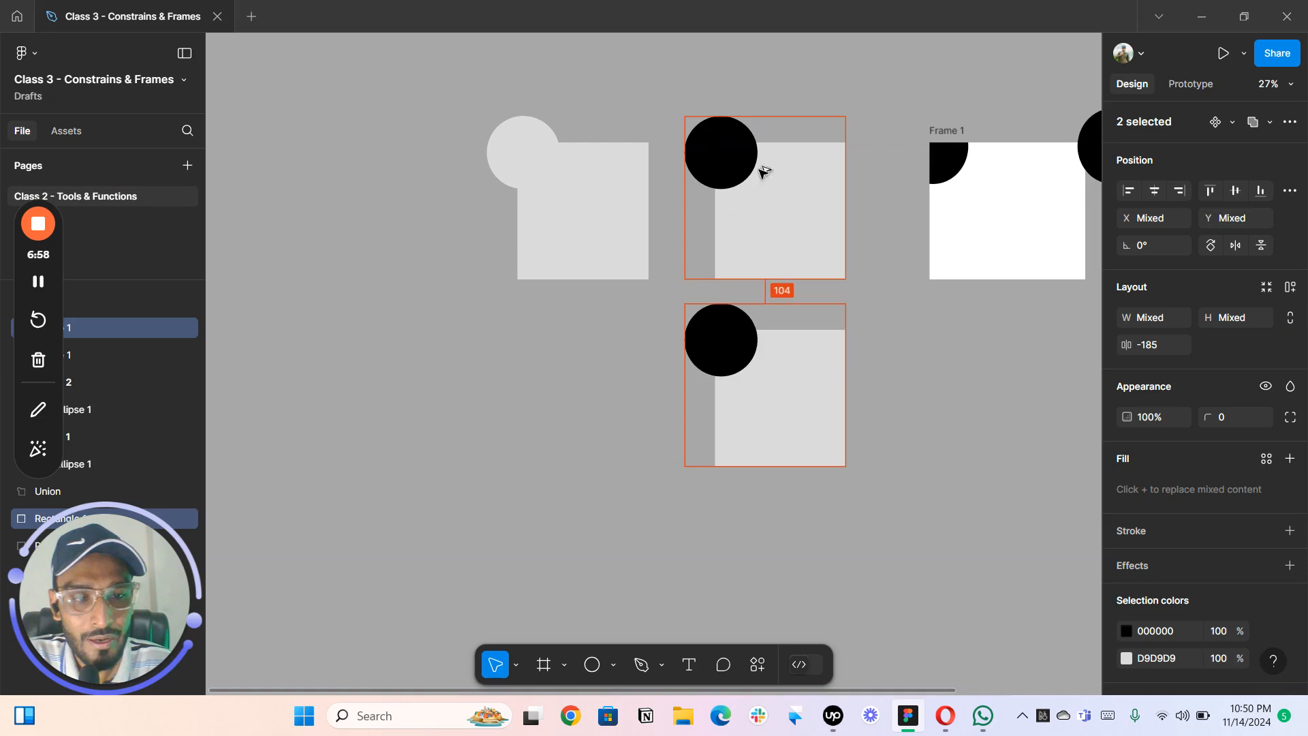
left_click_drag(803, 91, 724, 222)
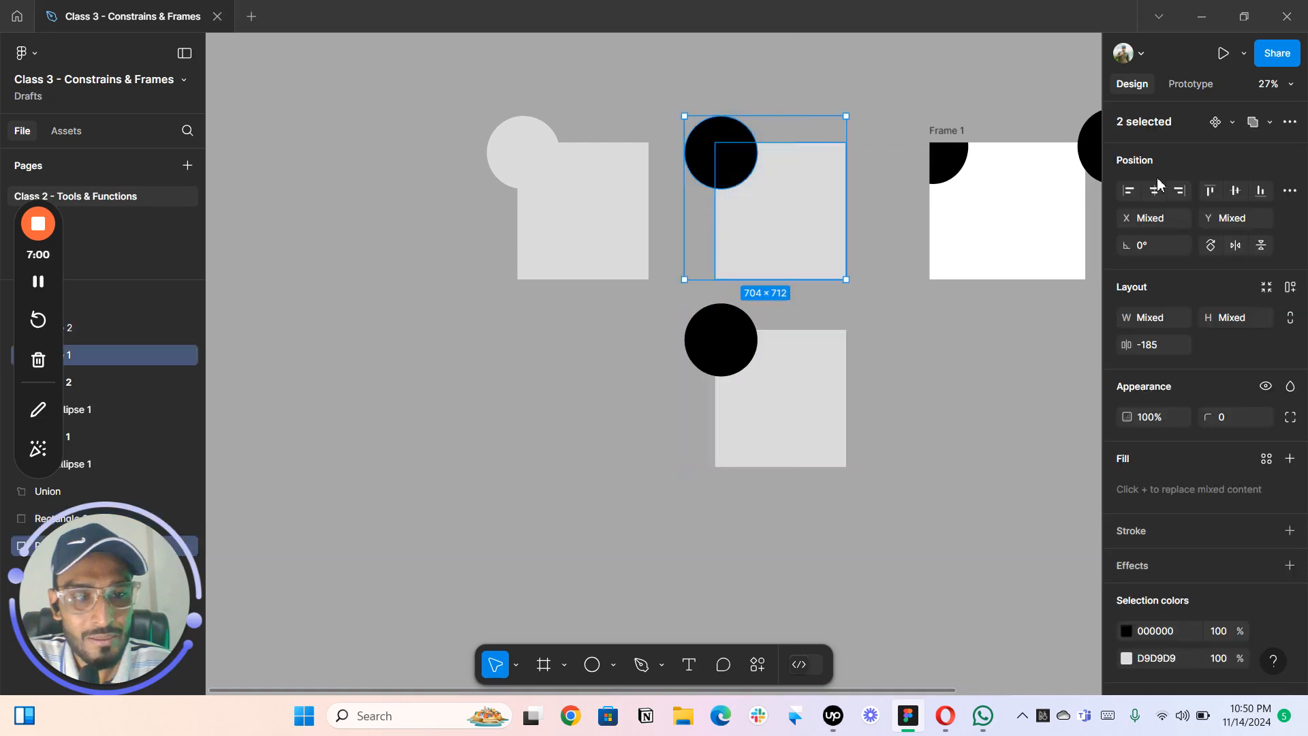
left_click(1251, 125)
- Try subtracting the black circle from its grey rectangle in the copied pair, and undo the subtraction
left_click_drag(799, 297, 701, 383)
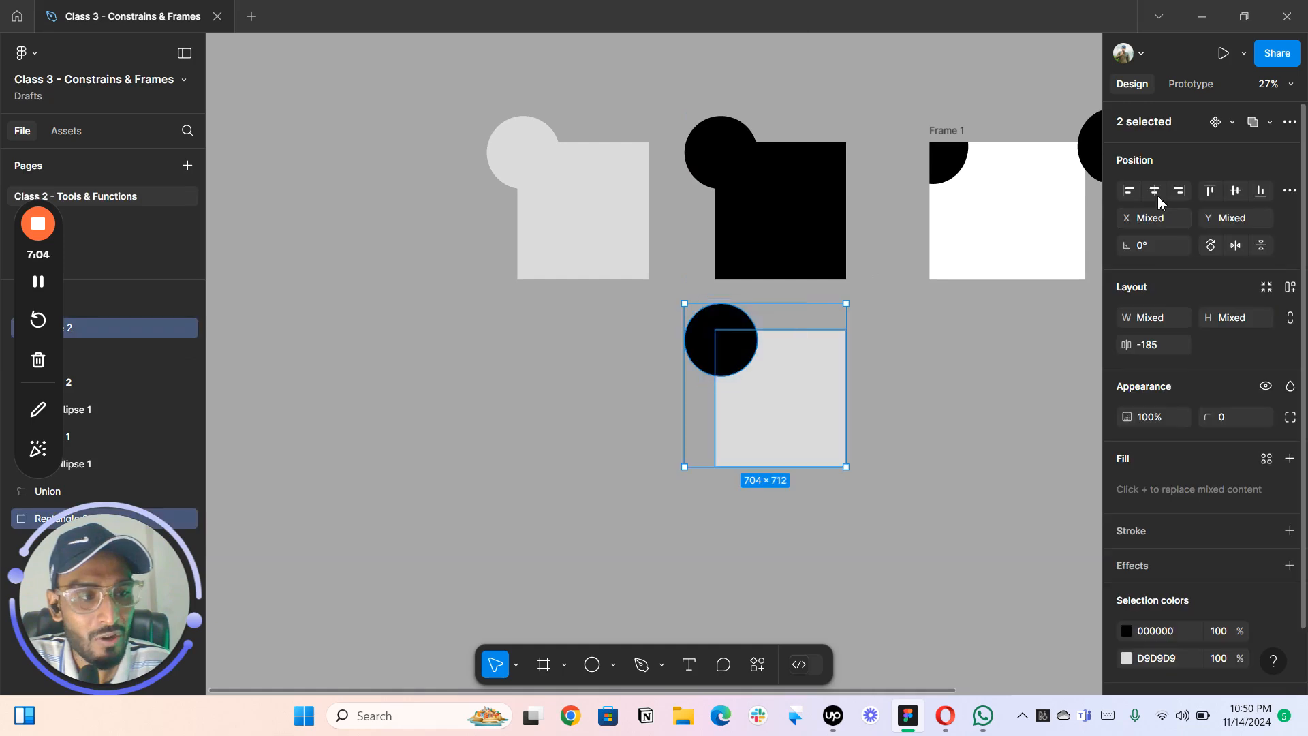
left_click(1269, 124)
left_click(1208, 175)
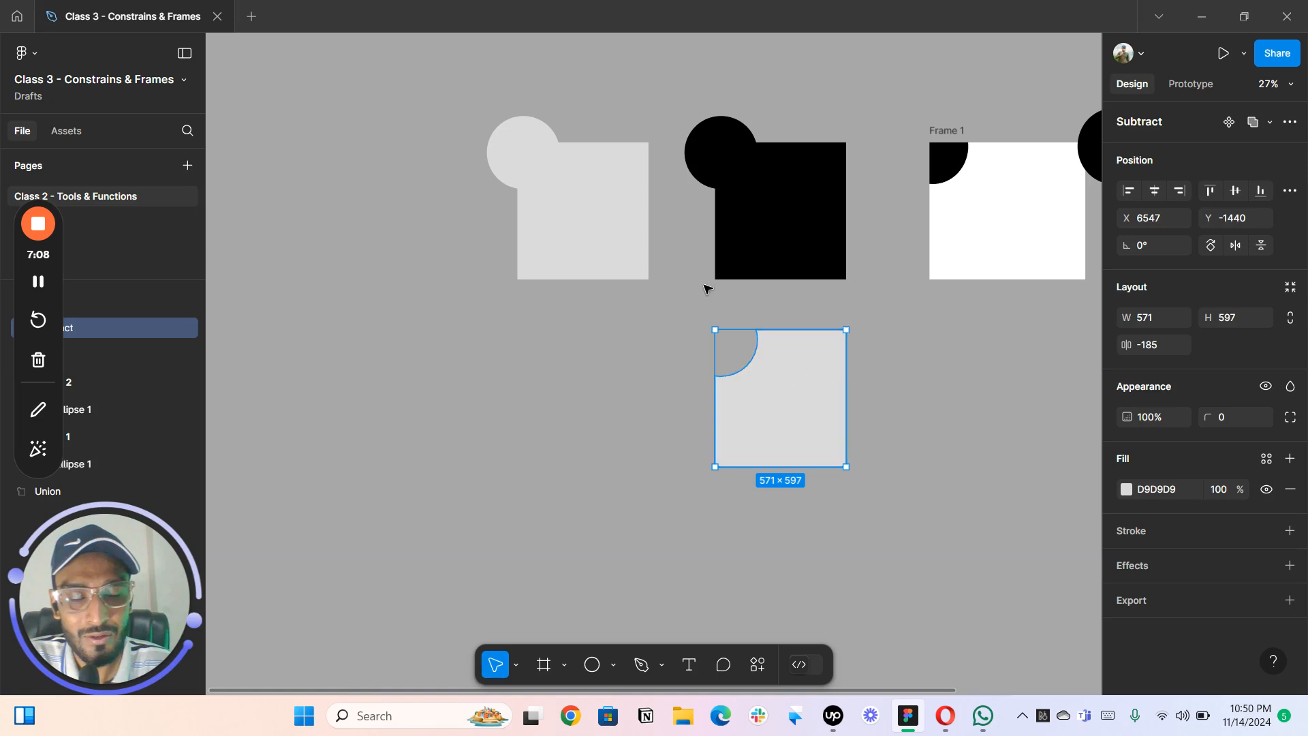
key("ctrl+z")
- Duplicate the circle and rectangle to their left, with the circle copy at X 5553, Y -1555, and send it behind its rectangle
left_click_drag(728, 375, 543, 350)
left_click(508, 337)
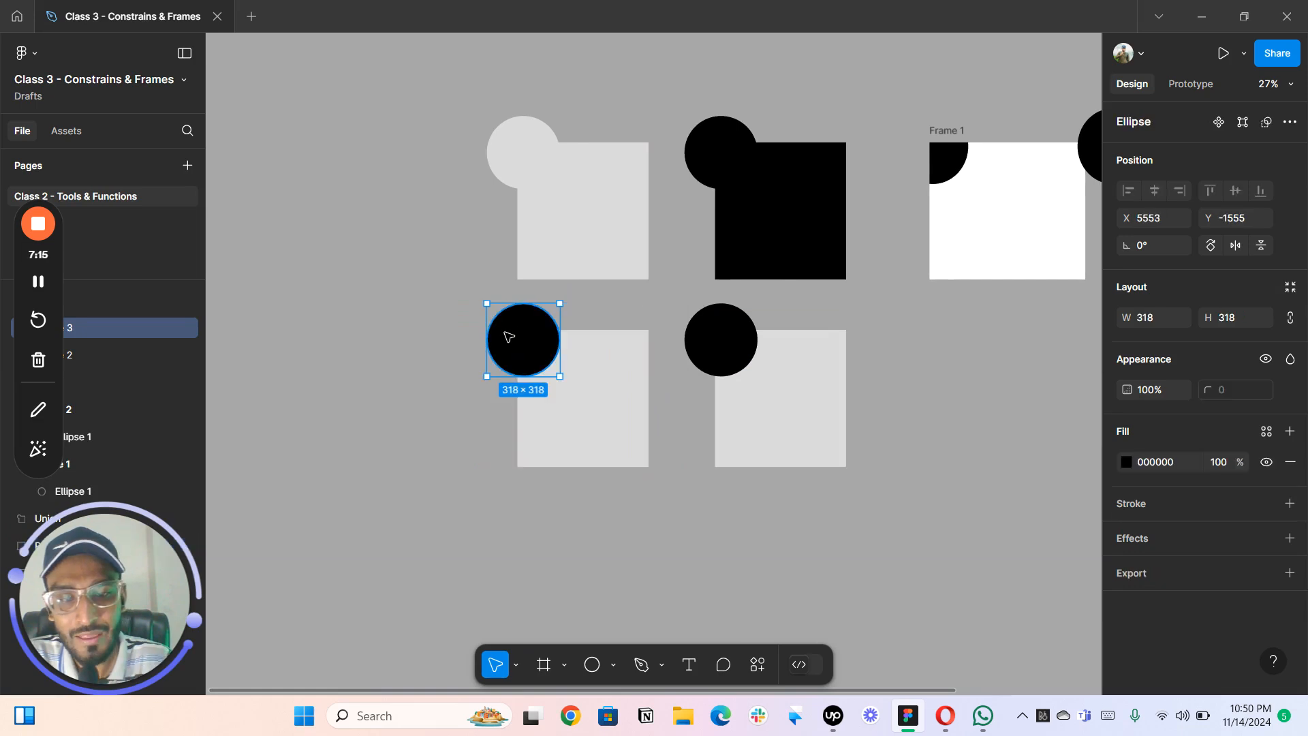
key("ctrl+[")
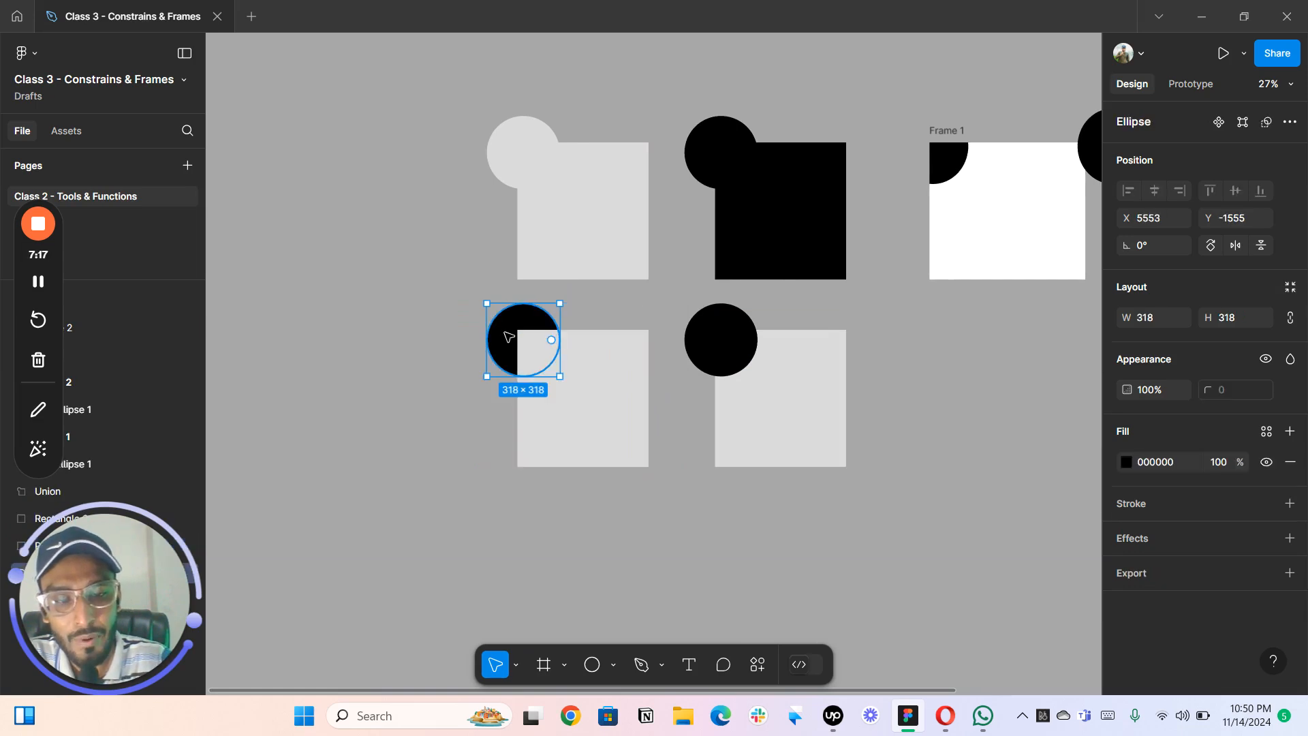
- Duplicate the pair with the circle behind the rectangle straight down, leaving a gap of about 312 px
left_click(651, 300)
scroll(651, 302, "down", 1)
left_click_drag(644, 330, 590, 295)
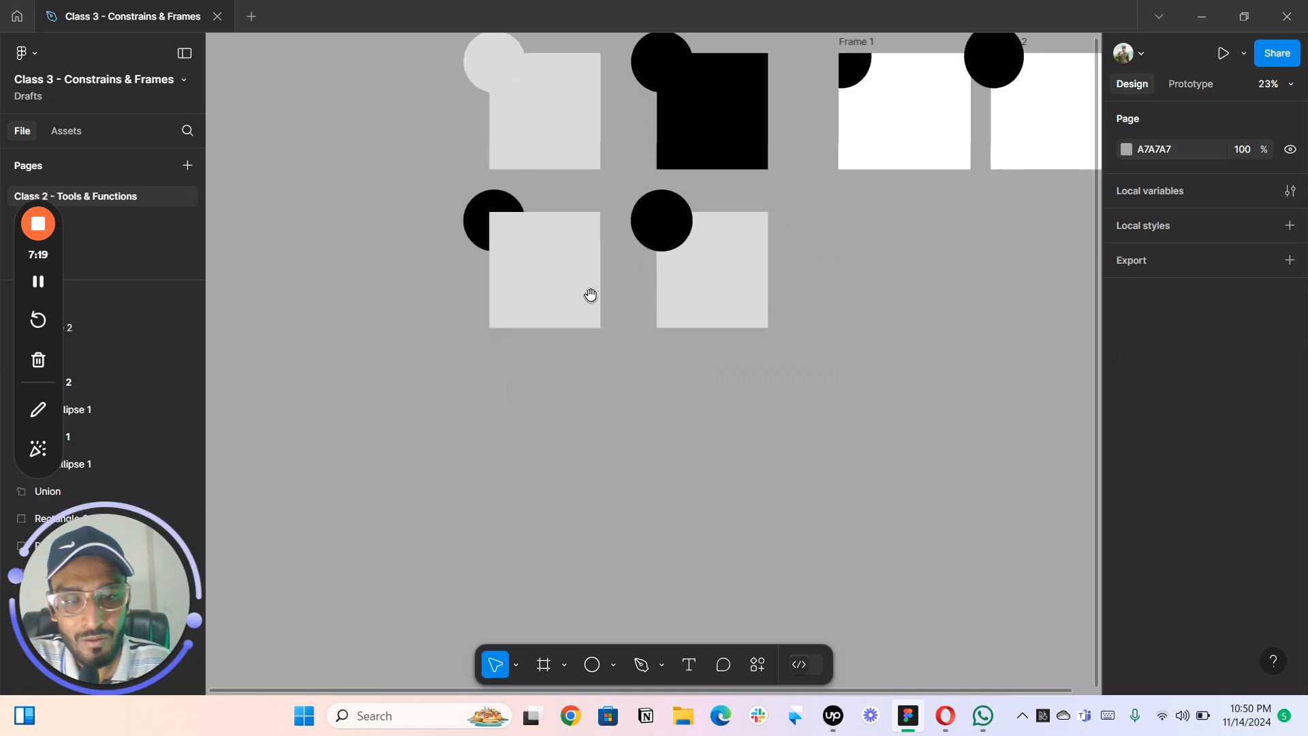
left_click_drag(487, 324, 564, 210)
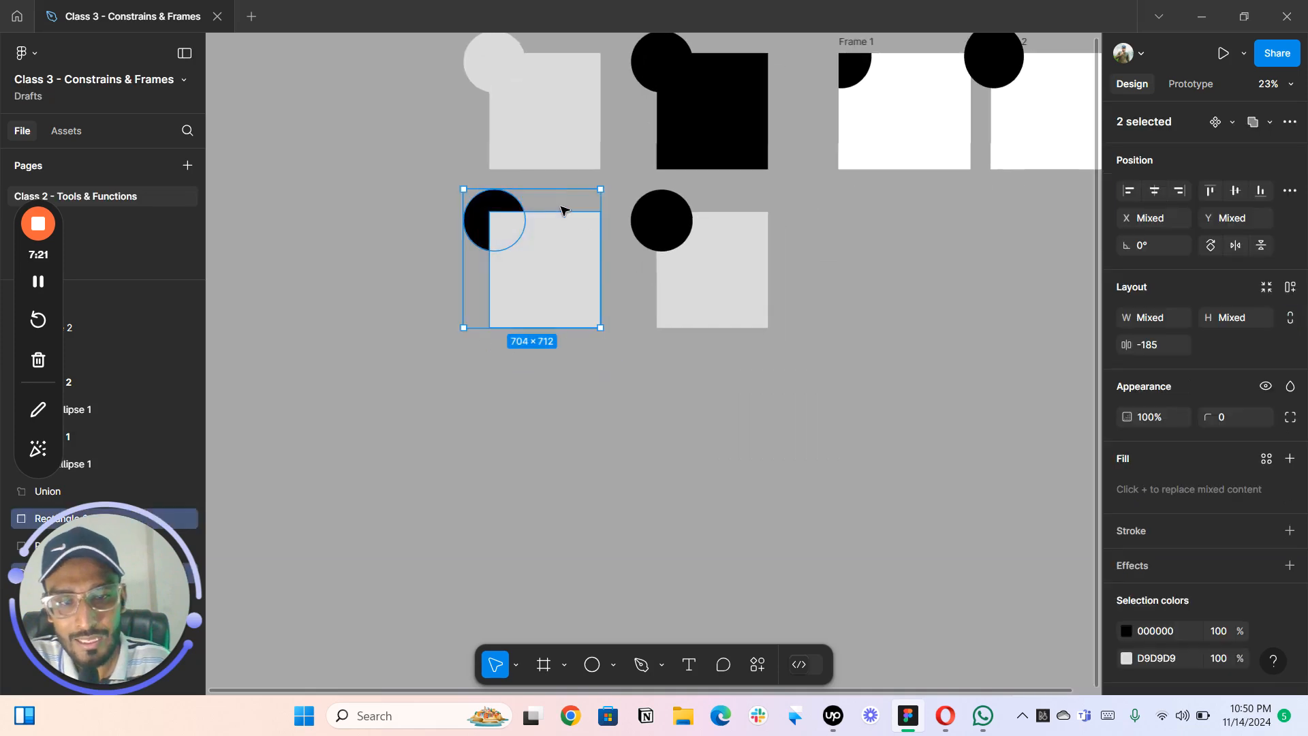
left_click_drag(510, 431, 547, 405)
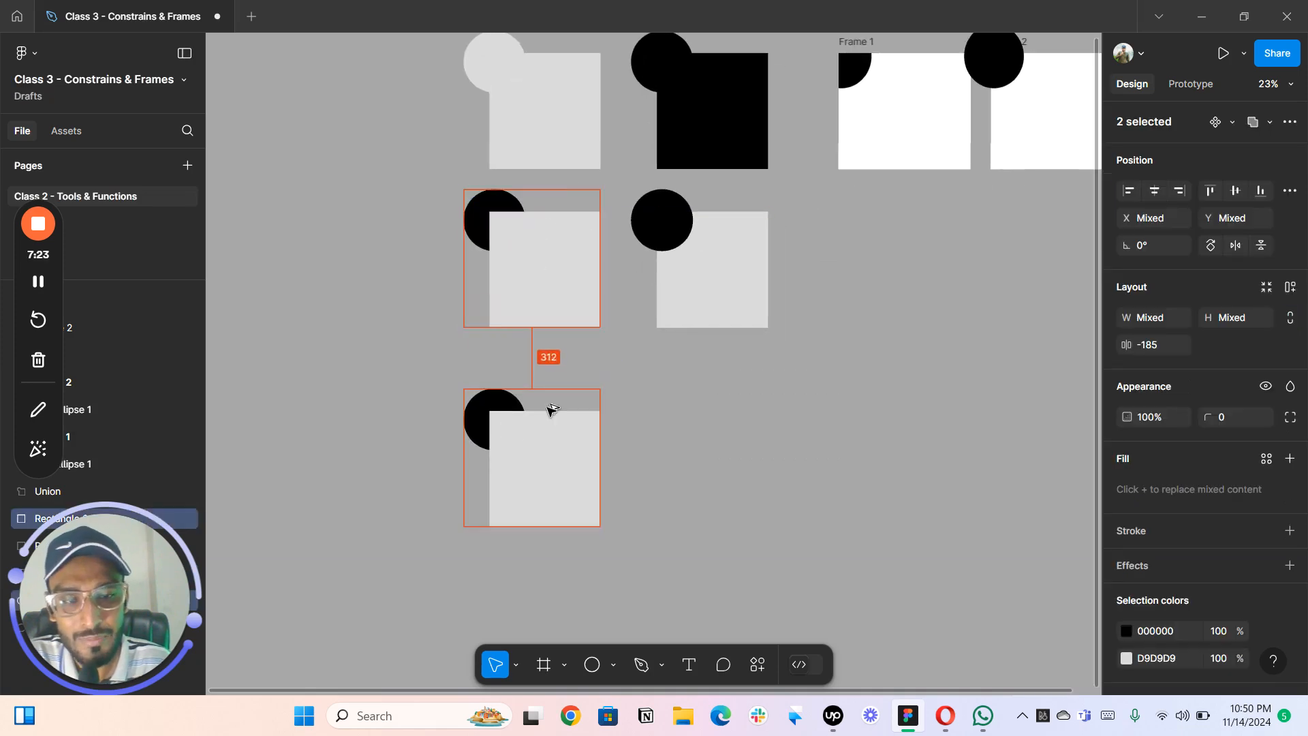
- Subtract the front black circle from the grey rectangle in the second row's right-hand pair
left_click(711, 181)
left_click_drag(710, 181, 671, 287)
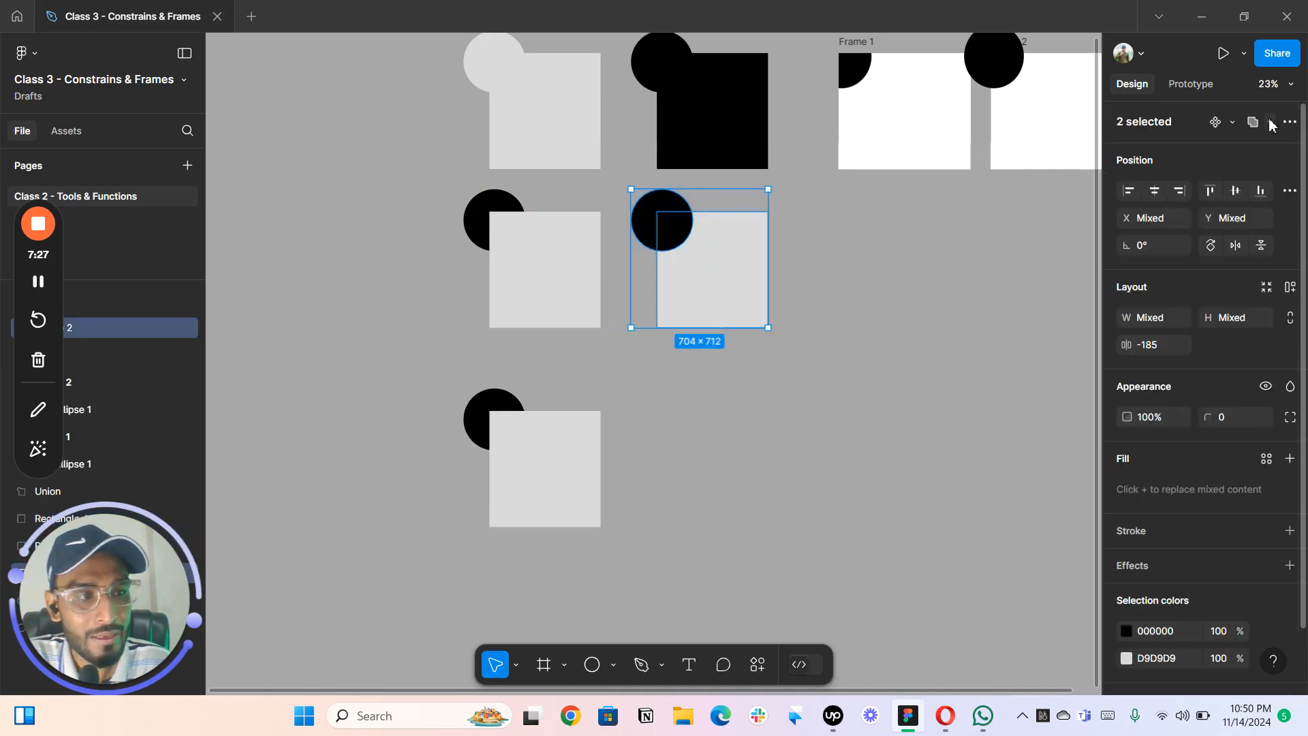
left_click(1271, 123)
left_click(1212, 176)
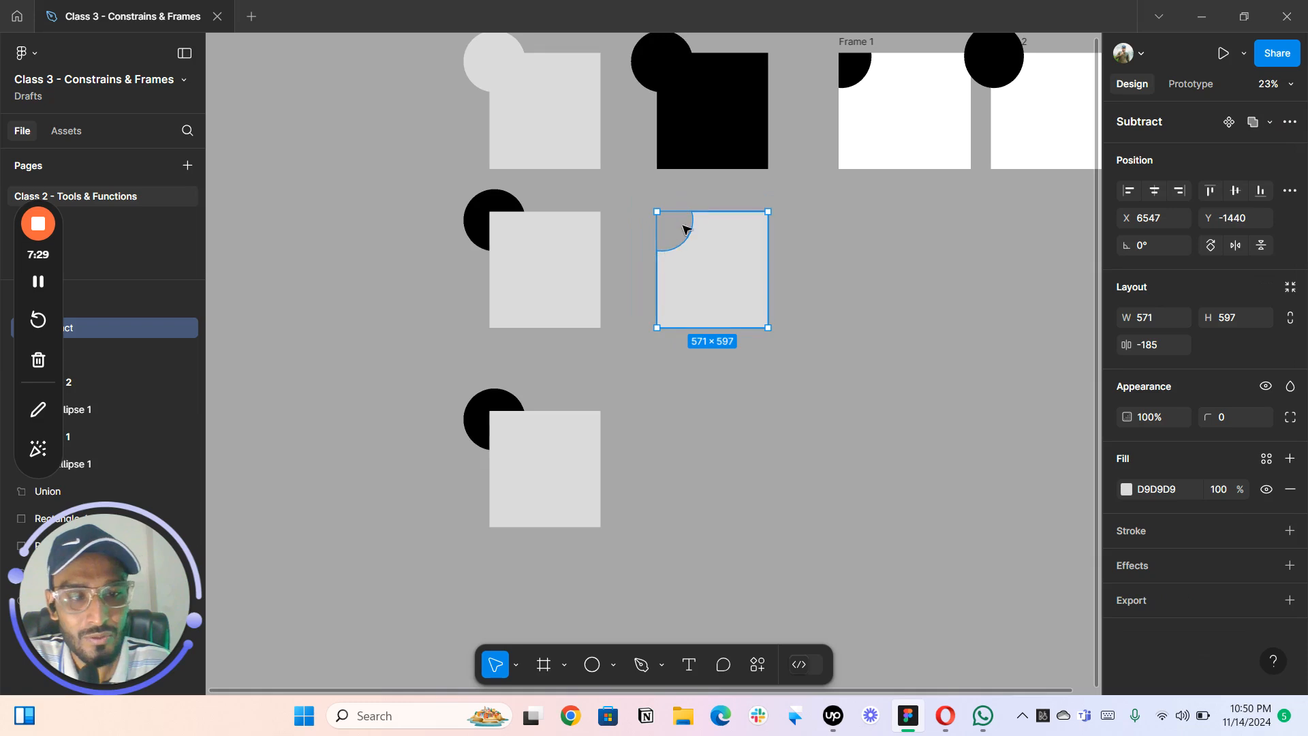
- Subtract the grey rectangle from the black circle behind it in the second row's left-hand pair
left_click(558, 178)
left_click_drag(546, 207, 477, 286)
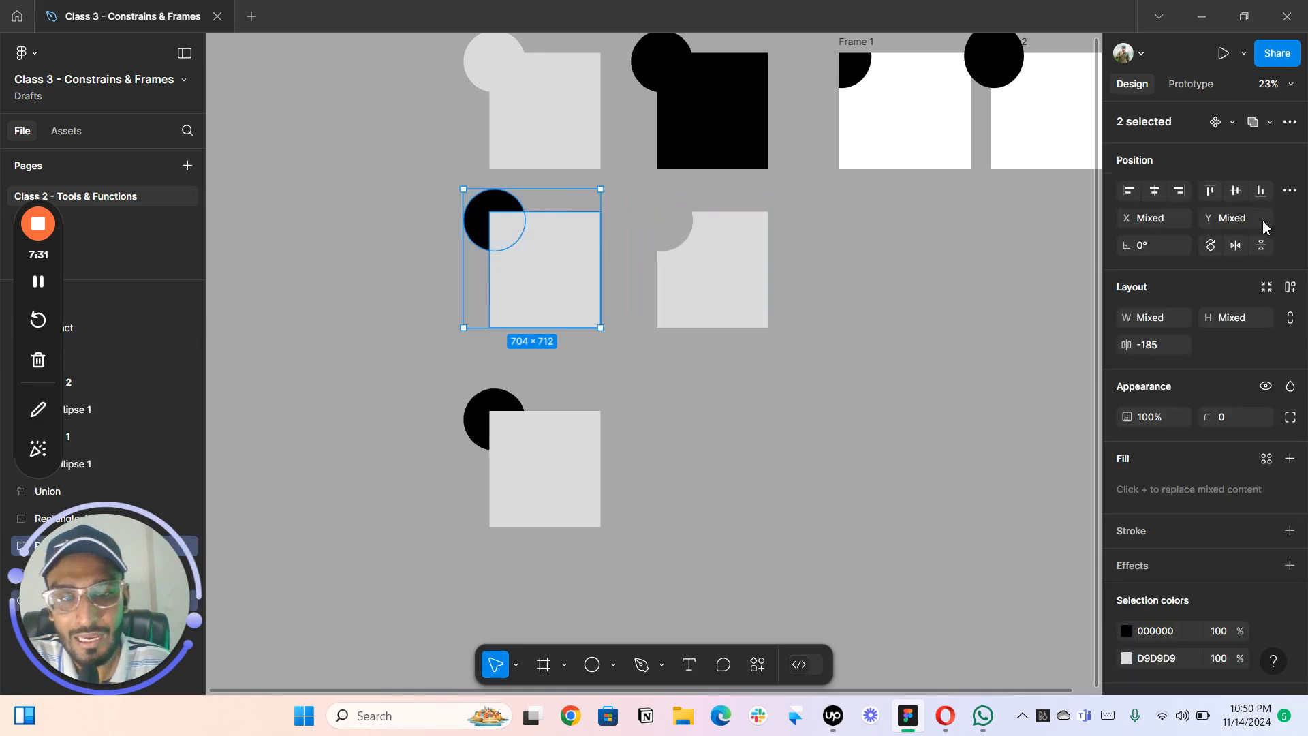
left_click(1270, 125)
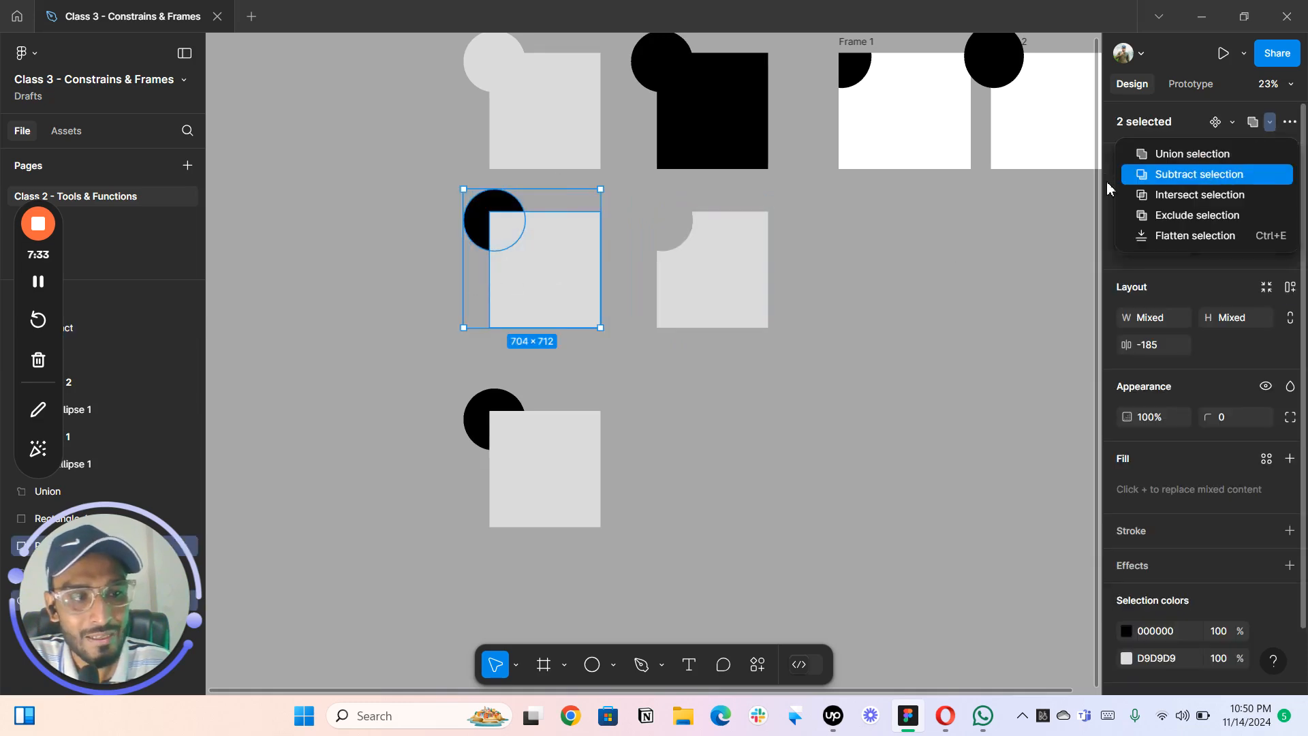
left_click(1210, 175)
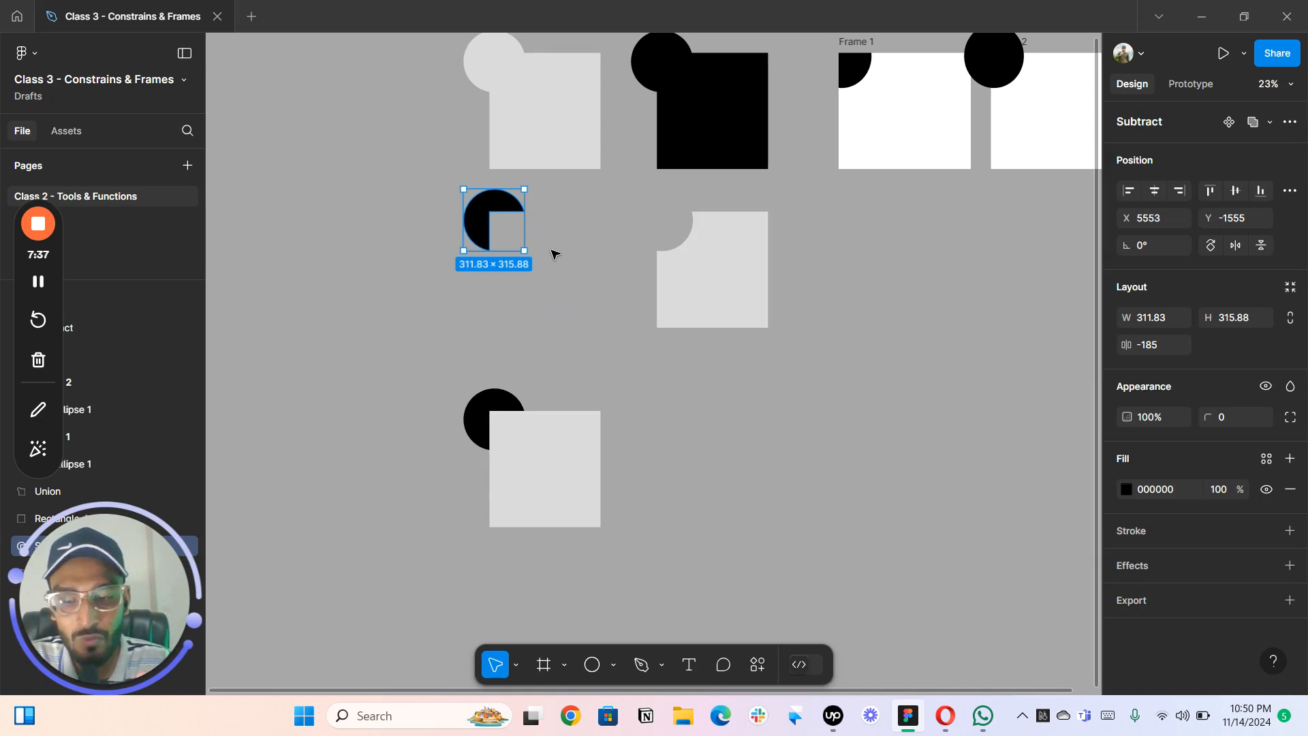
- Duplicate the third-row circle and rectangle to their right and intersect the two copied shapes
scroll(644, 300, "down", 2)
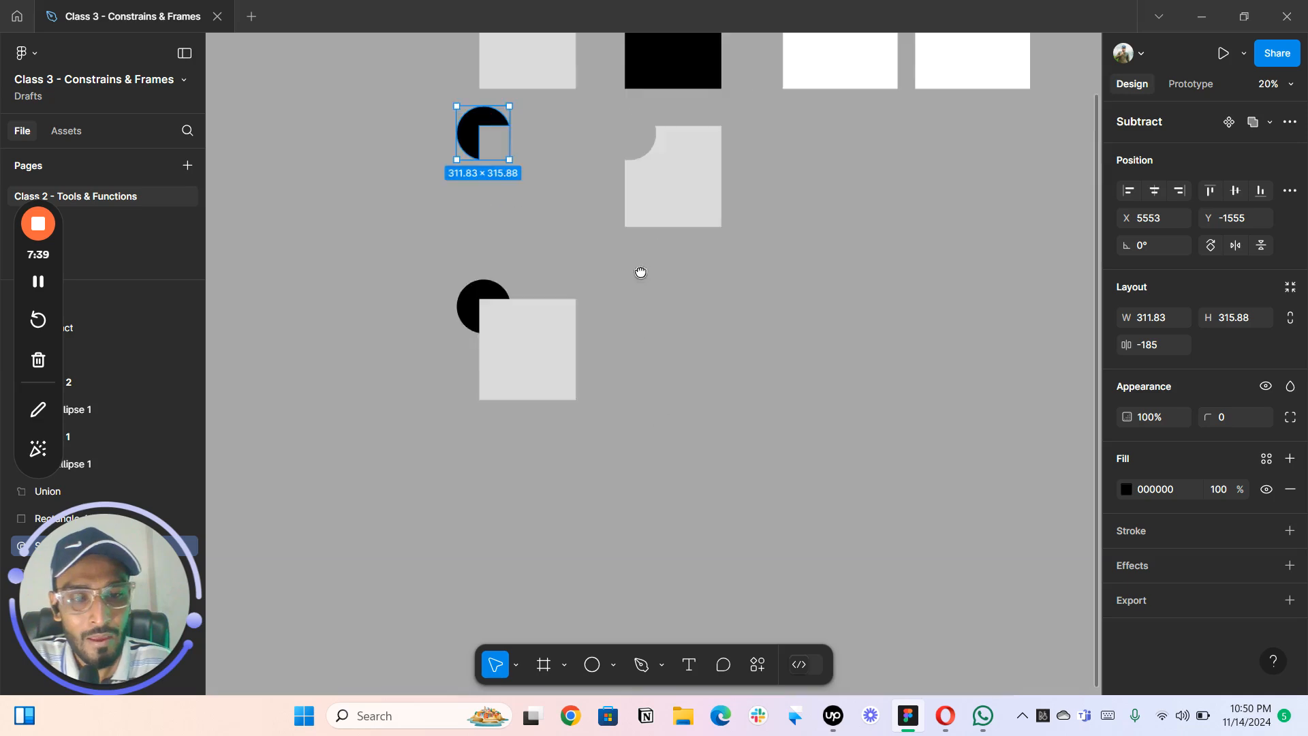
scroll(637, 262, "down", 3, "ctrl")
left_click(544, 231)
left_click_drag(547, 227, 651, 286)
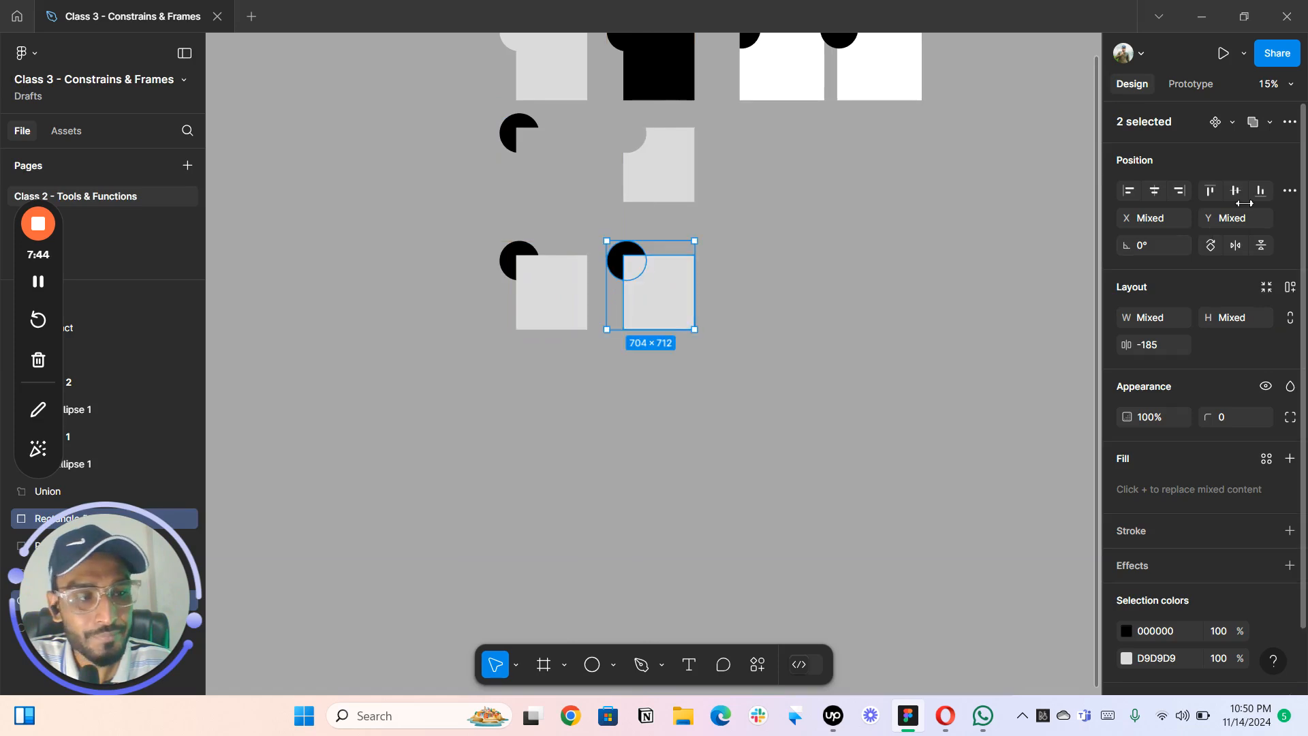
left_click(1267, 124)
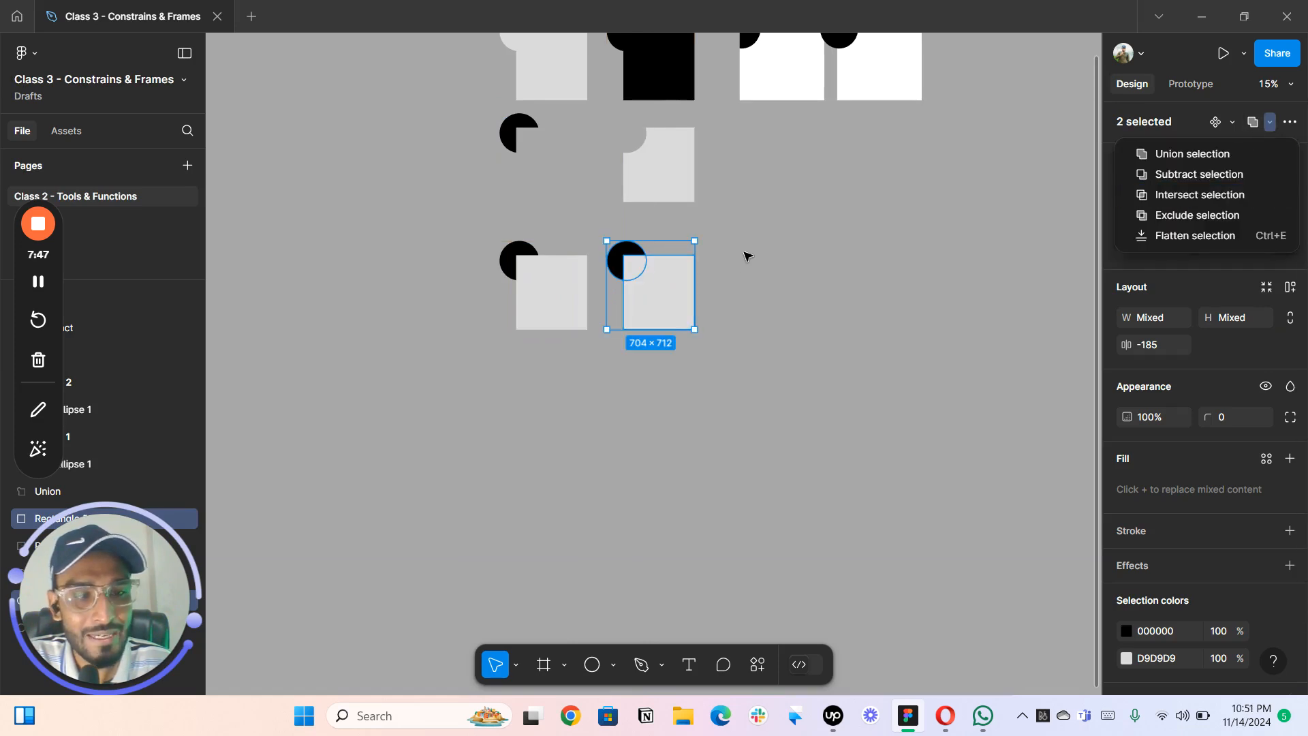
left_click(1197, 196)
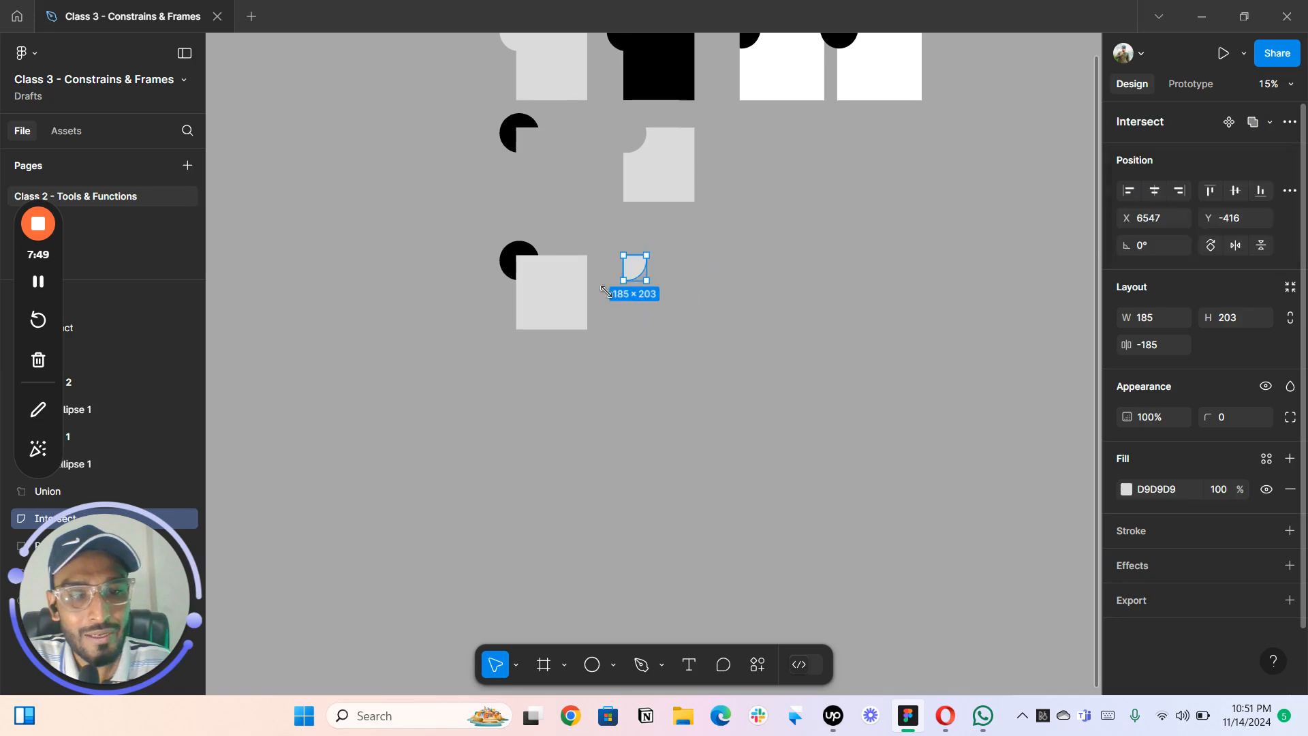
- Duplicate the remaining third-row circle and rectangle about 532 px below and 119 px further left
scroll(625, 264, "up", 5)
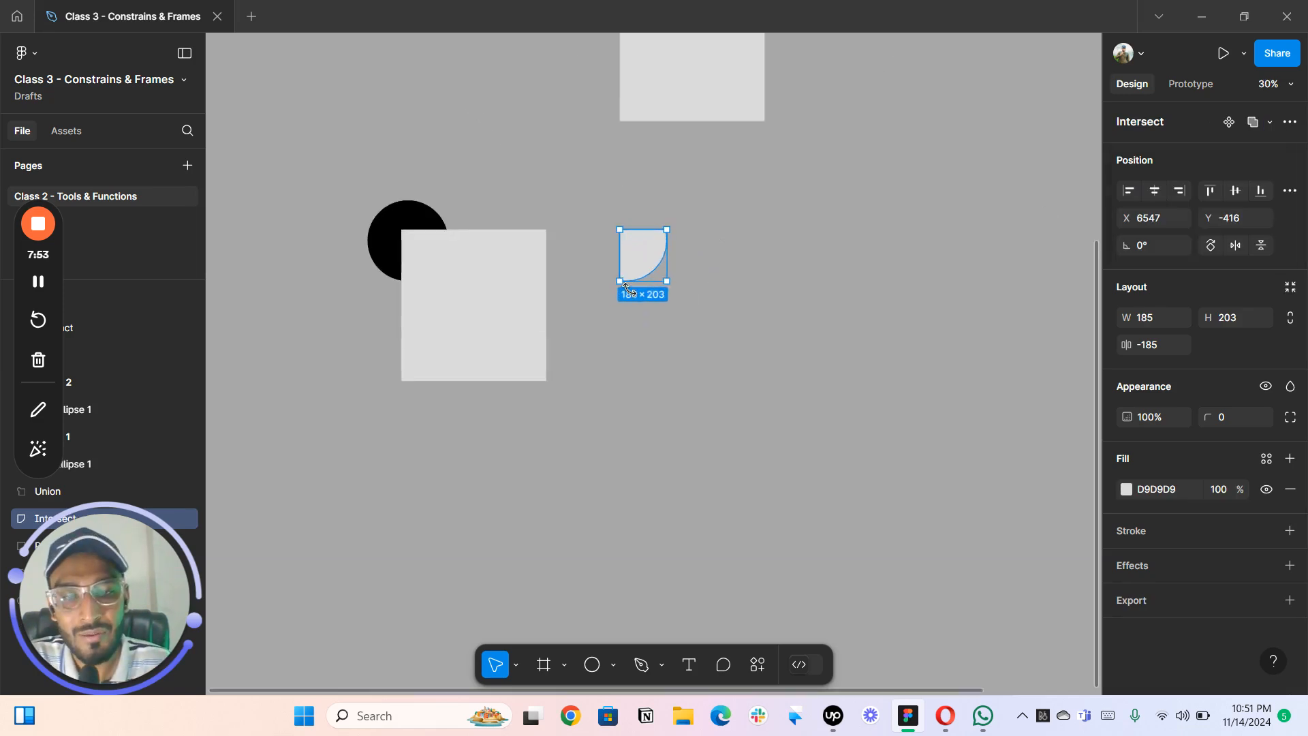
left_click(557, 203)
scroll(555, 201, "down", 2)
scroll(587, 181, "left", 1)
scroll(583, 113, "down", 3)
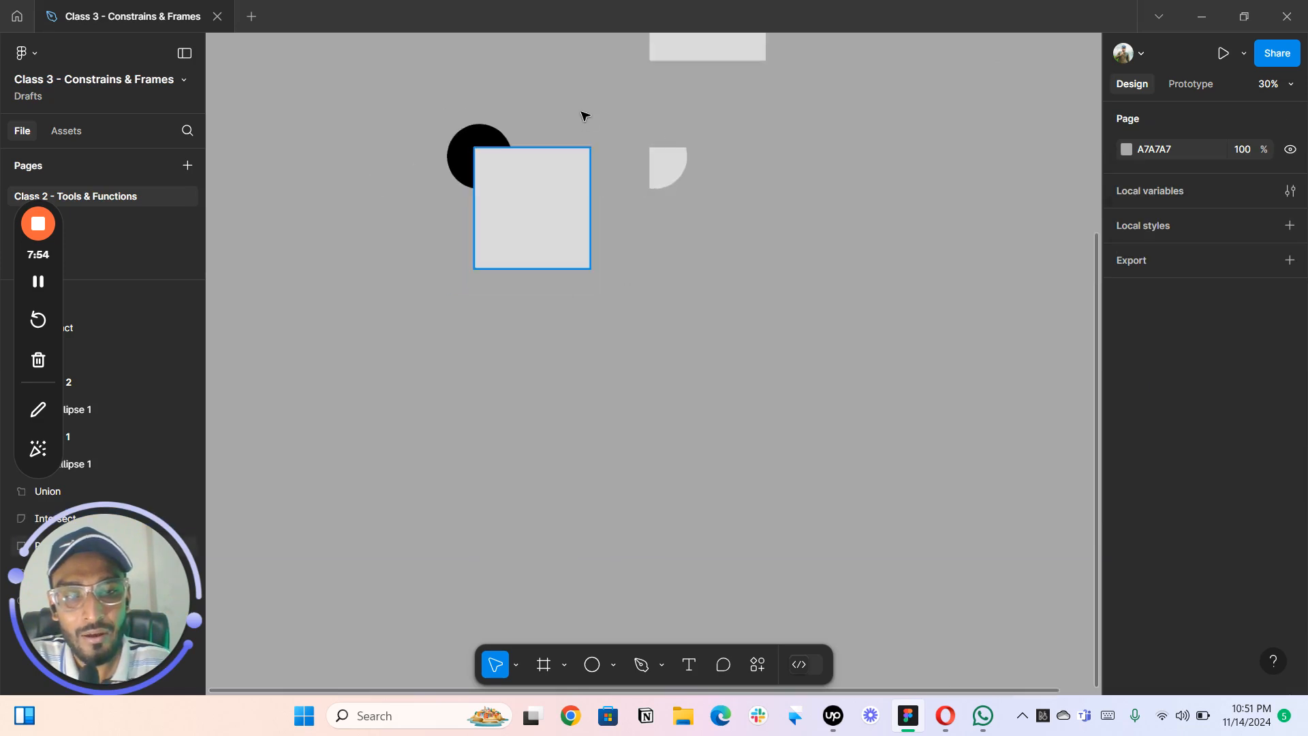
left_click_drag(574, 101, 501, 244)
left_click_drag(528, 157, 517, 341)
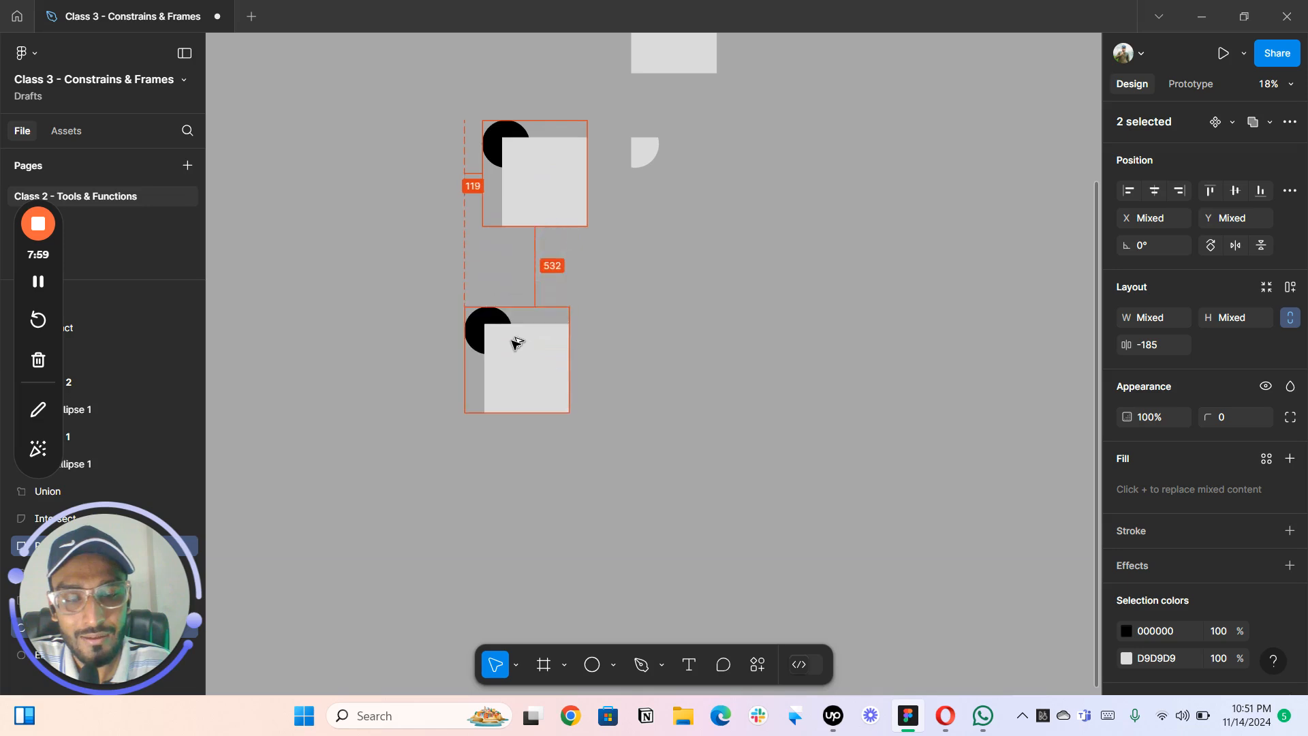
- Try intersecting the third-row rectangle with the circle behind it, and undo the intersection
left_click(552, 100)
left_click_drag(553, 84, 503, 207)
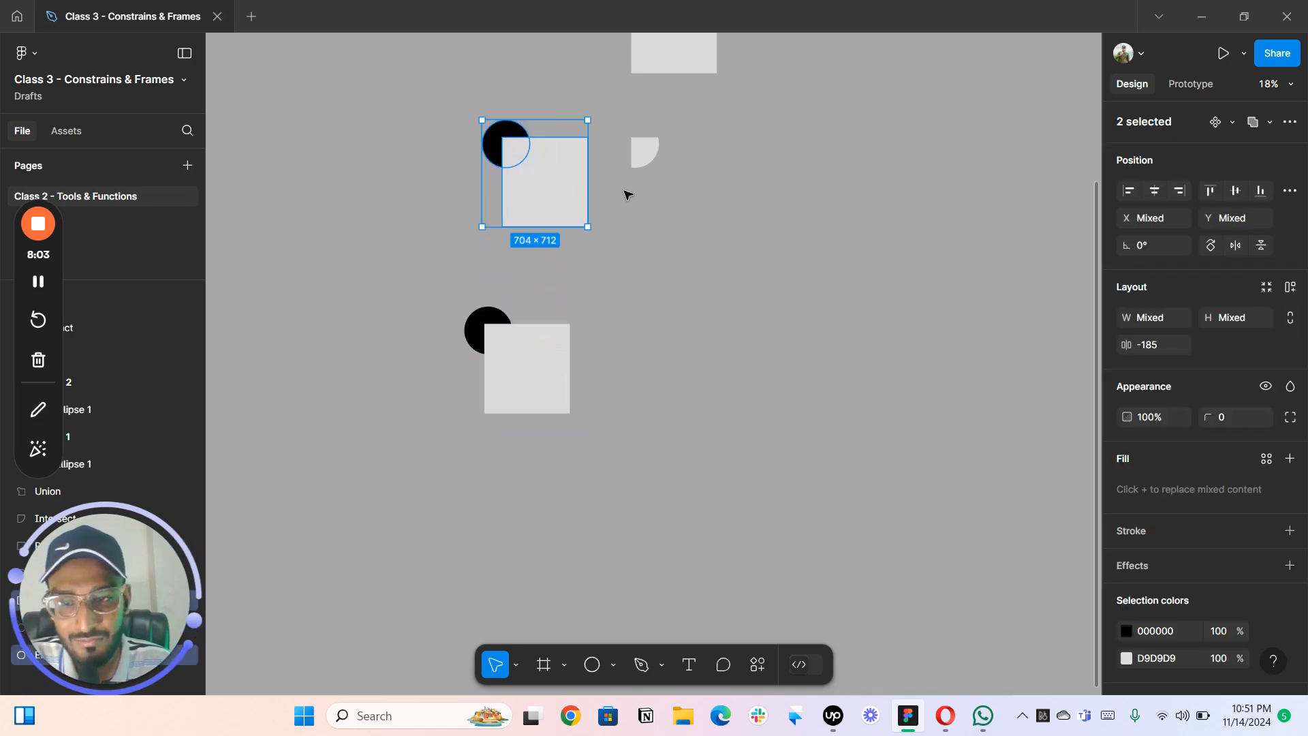
left_click(1271, 125)
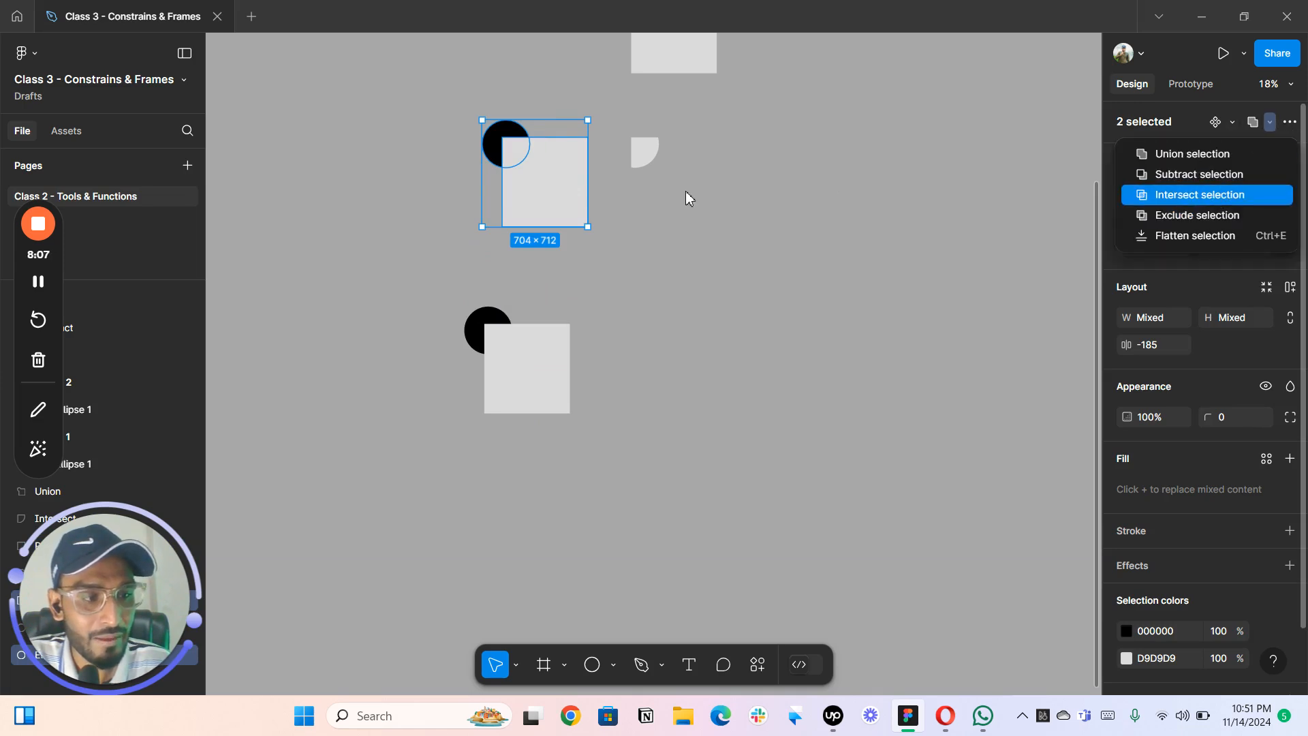
left_click(551, 194)
key("ctrl+z")
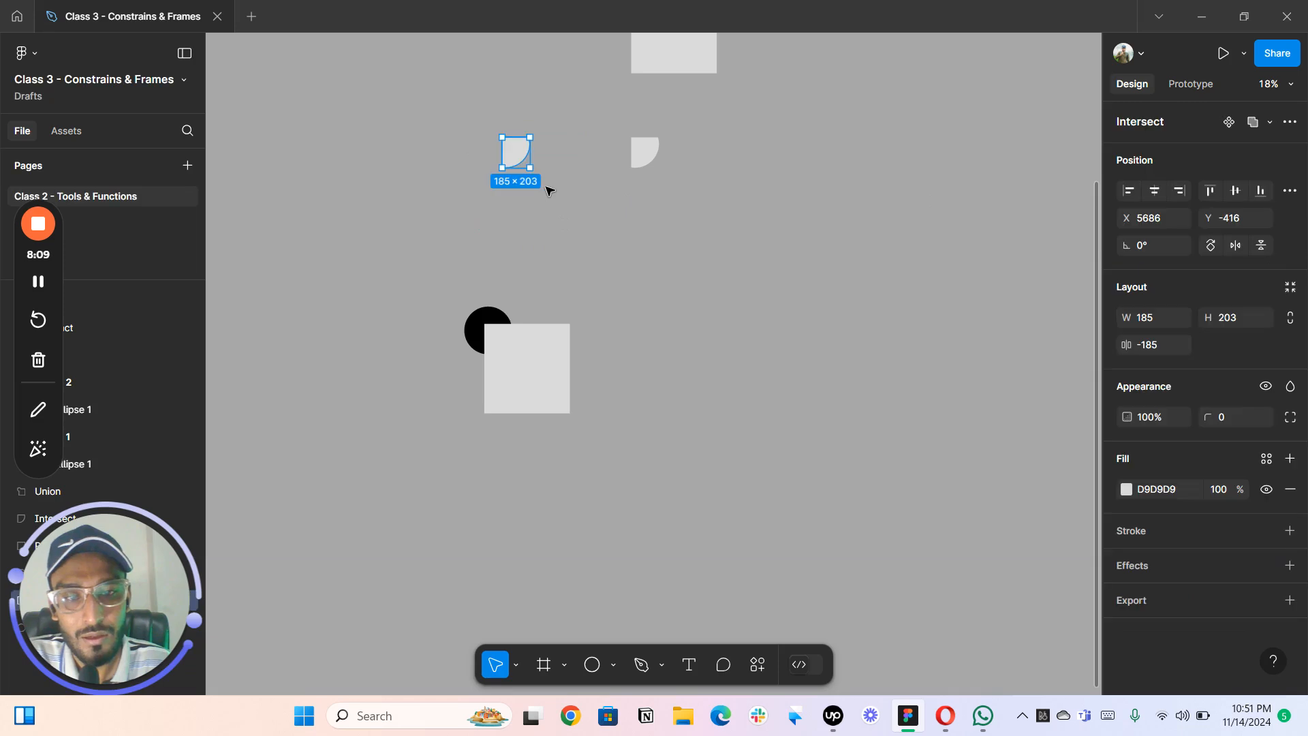
key("ctrl+z")
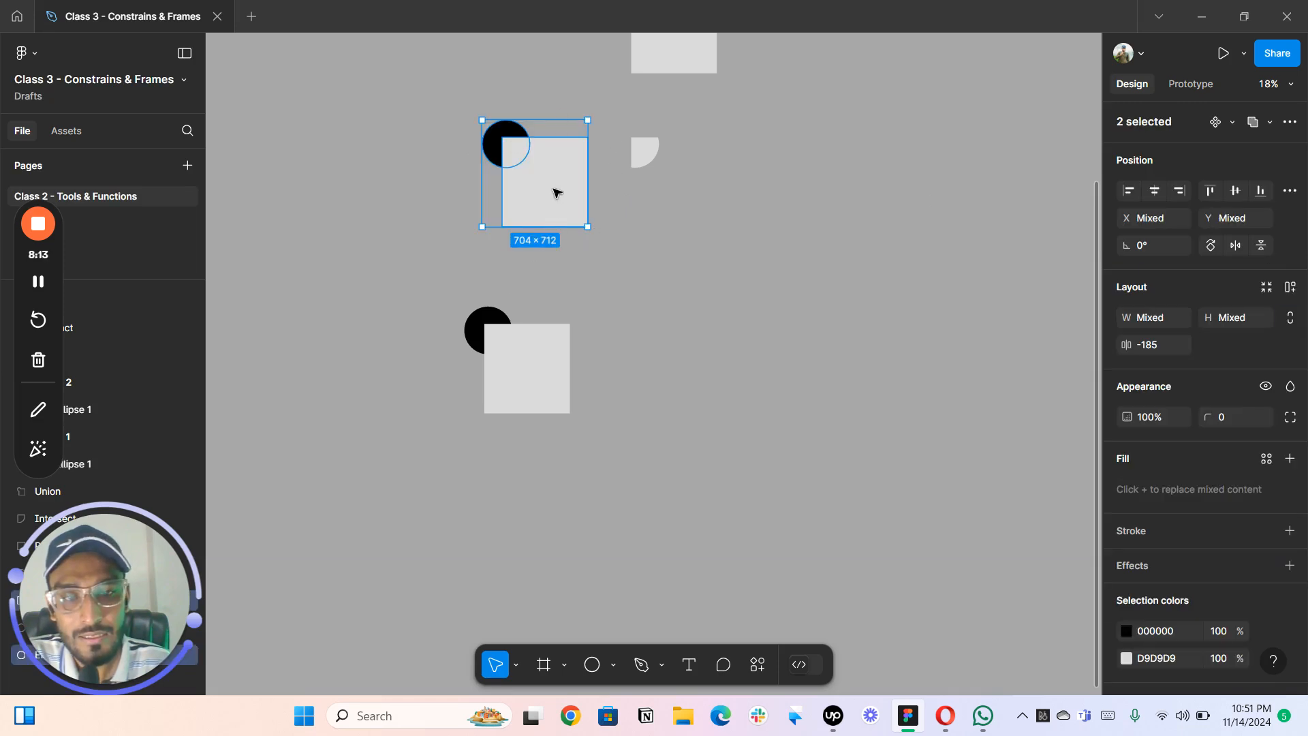
- Bring the third-row black circle in front of its grey rectangle and intersect the two shapes
left_click(563, 97)
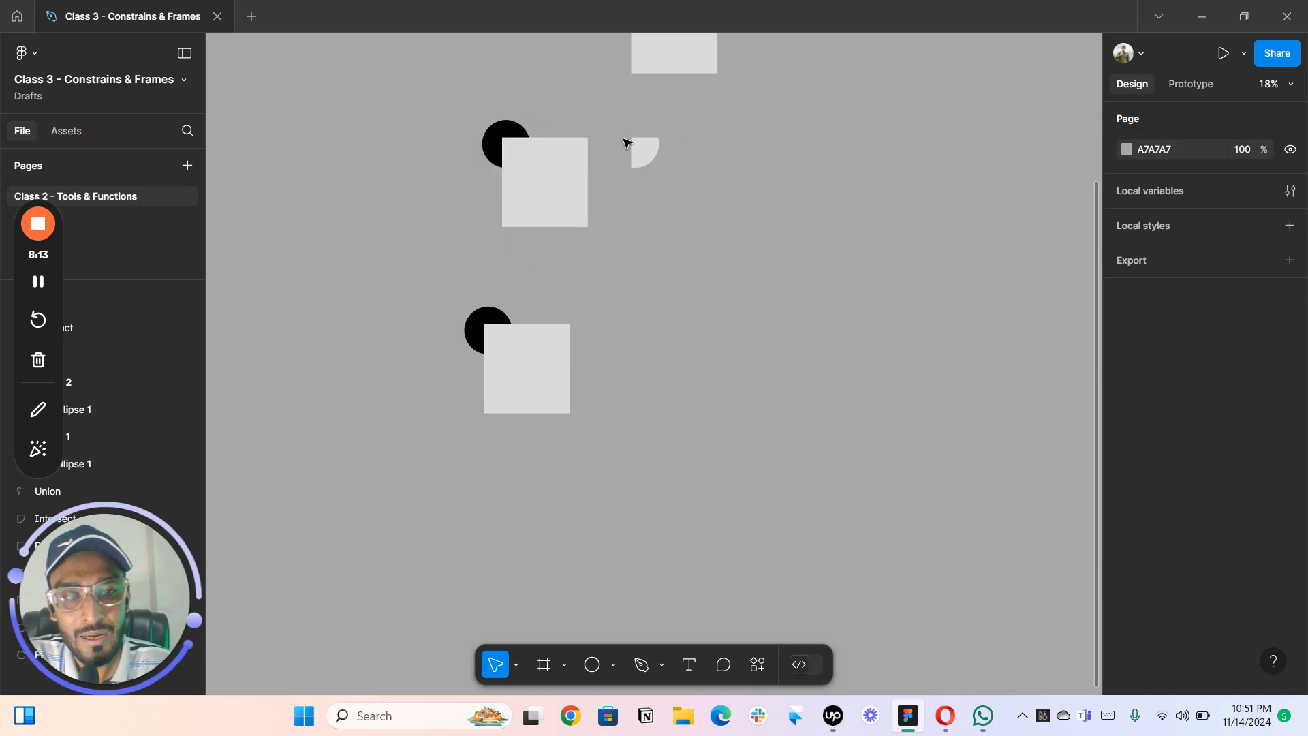
left_click(508, 132)
key("]")
left_click_drag(567, 101, 505, 191)
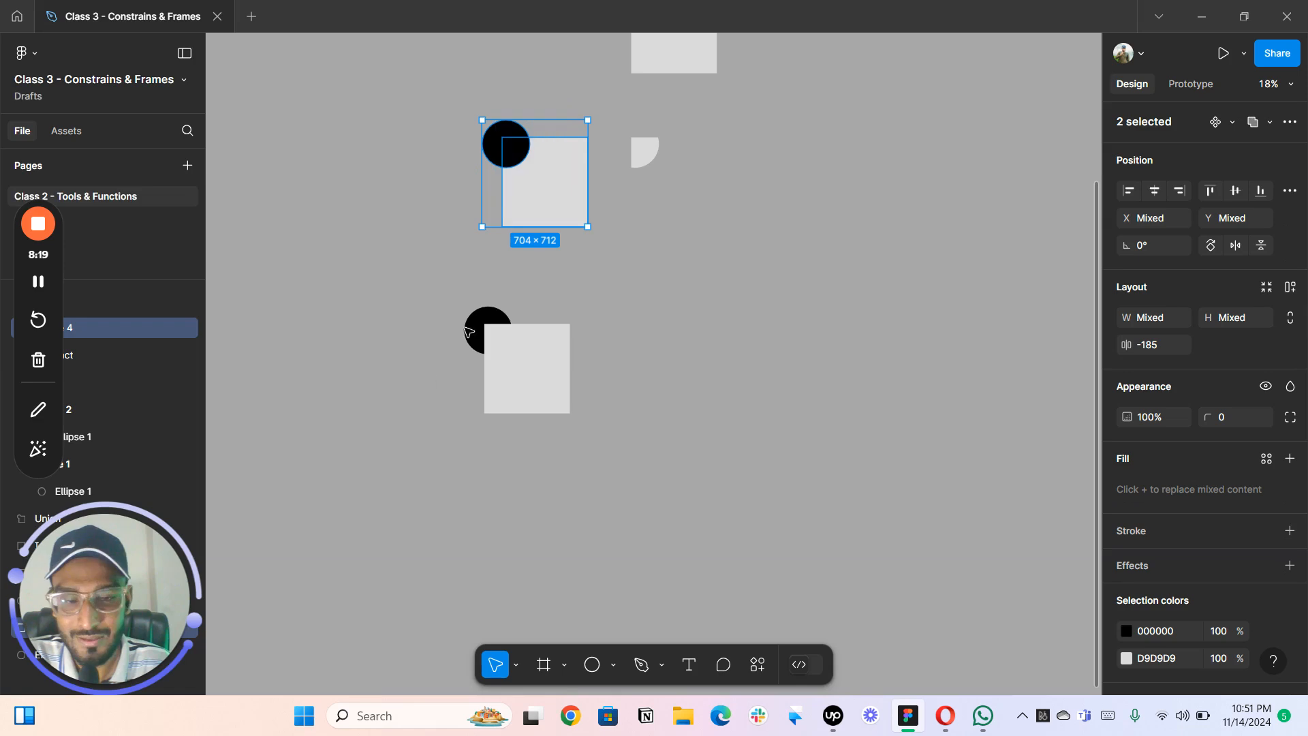
left_click(1271, 122)
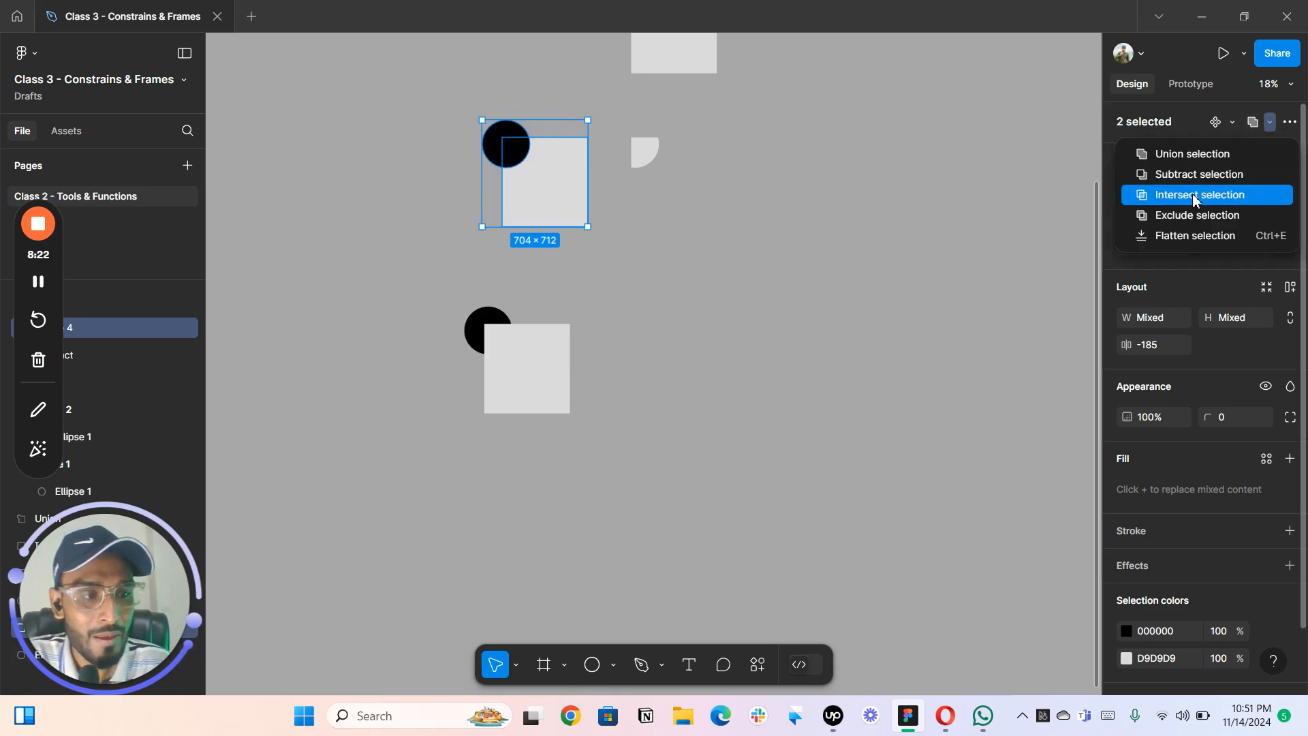
left_click(600, 213)
- Duplicate the fourth-row circle and rectangle to their right, and bring the copied circle at X 6288, Y 713 to the front
scroll(590, 225, "down", 1)
left_click_drag(586, 235, 496, 145)
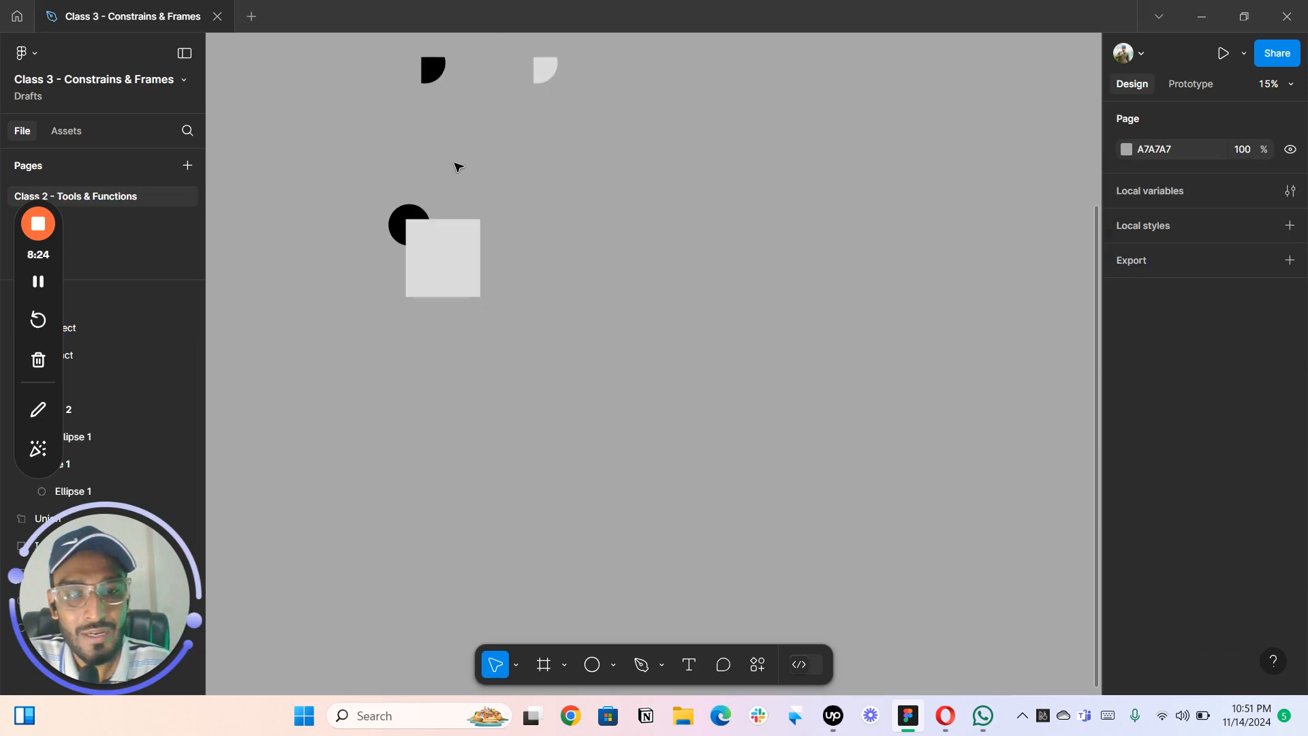
left_click_drag(552, 315, 384, 182)
left_click_drag(426, 262, 538, 262)
left_click(578, 153)
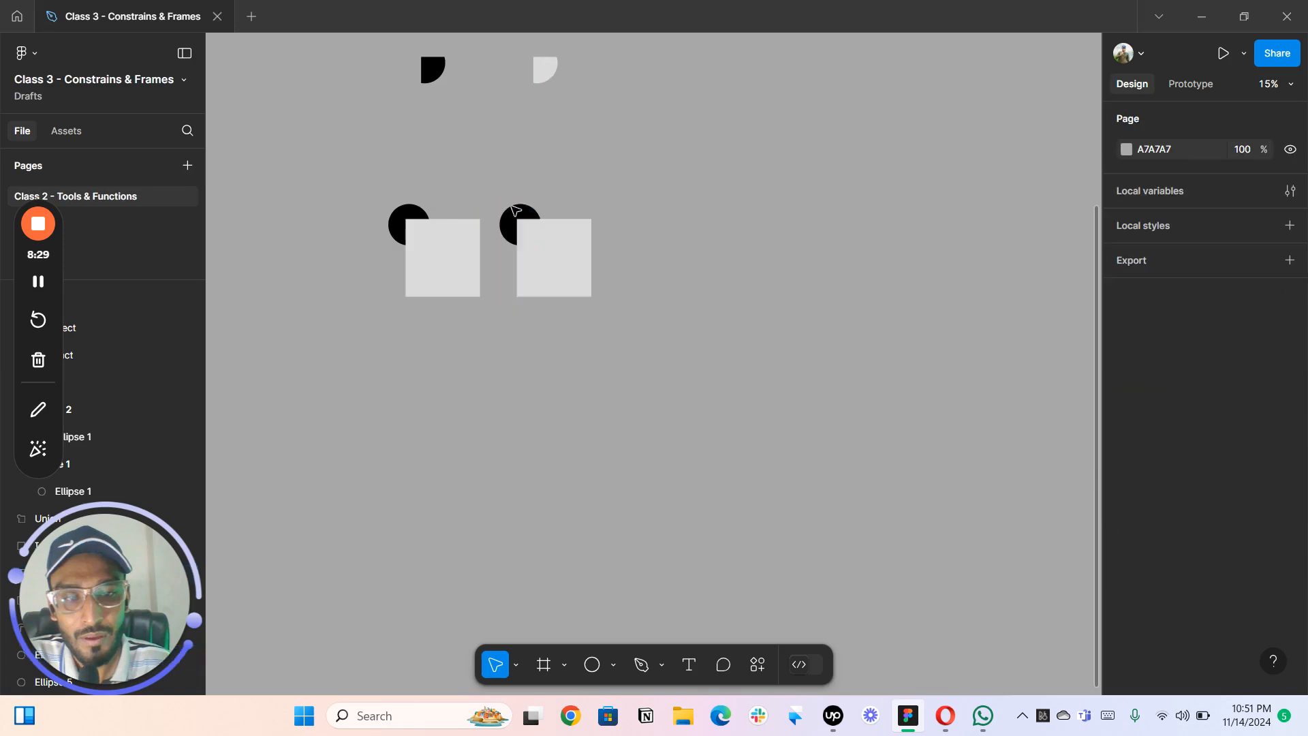
left_click(512, 208)
key("ctrl+bracketright")
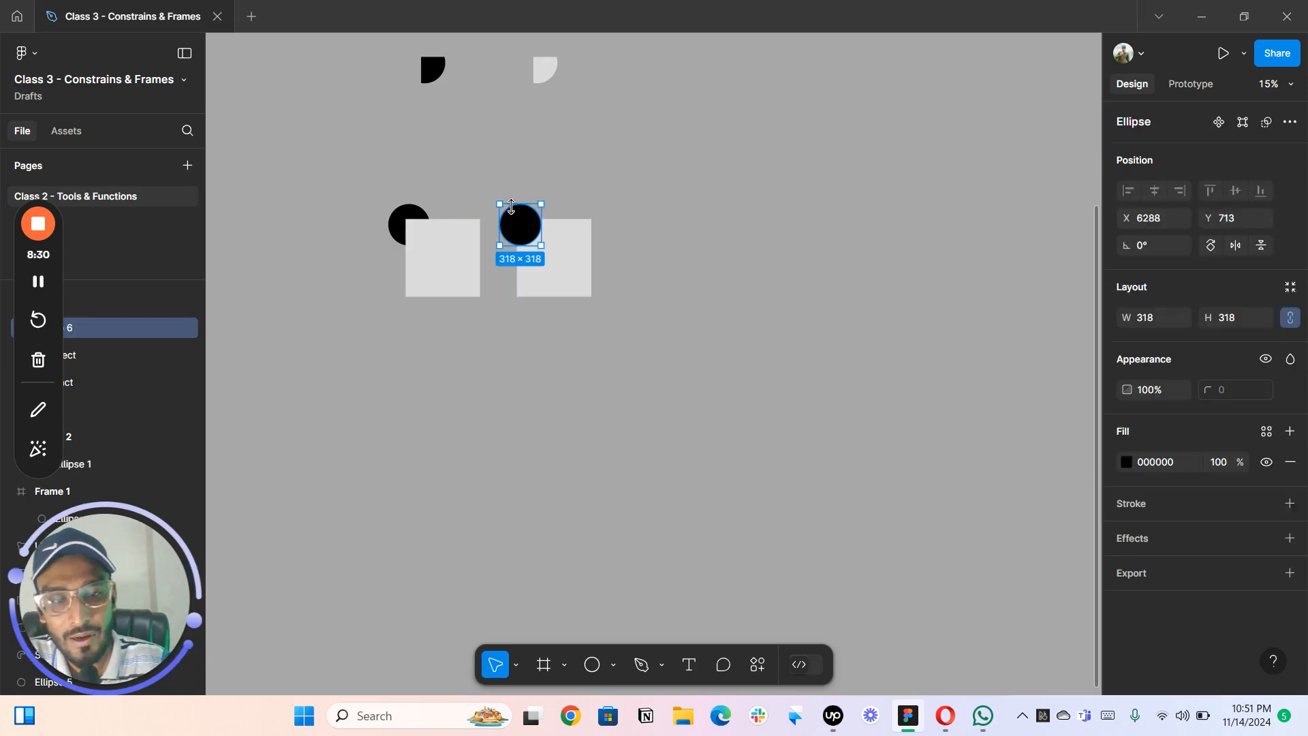
- Duplicate the fourth row's left-hand pair straight down, and apply Exclude to the right-hand pair with the circle in front
left_click(445, 190)
left_click_drag(408, 273, 410, 384)
left_click_drag(502, 155, 692, 276)
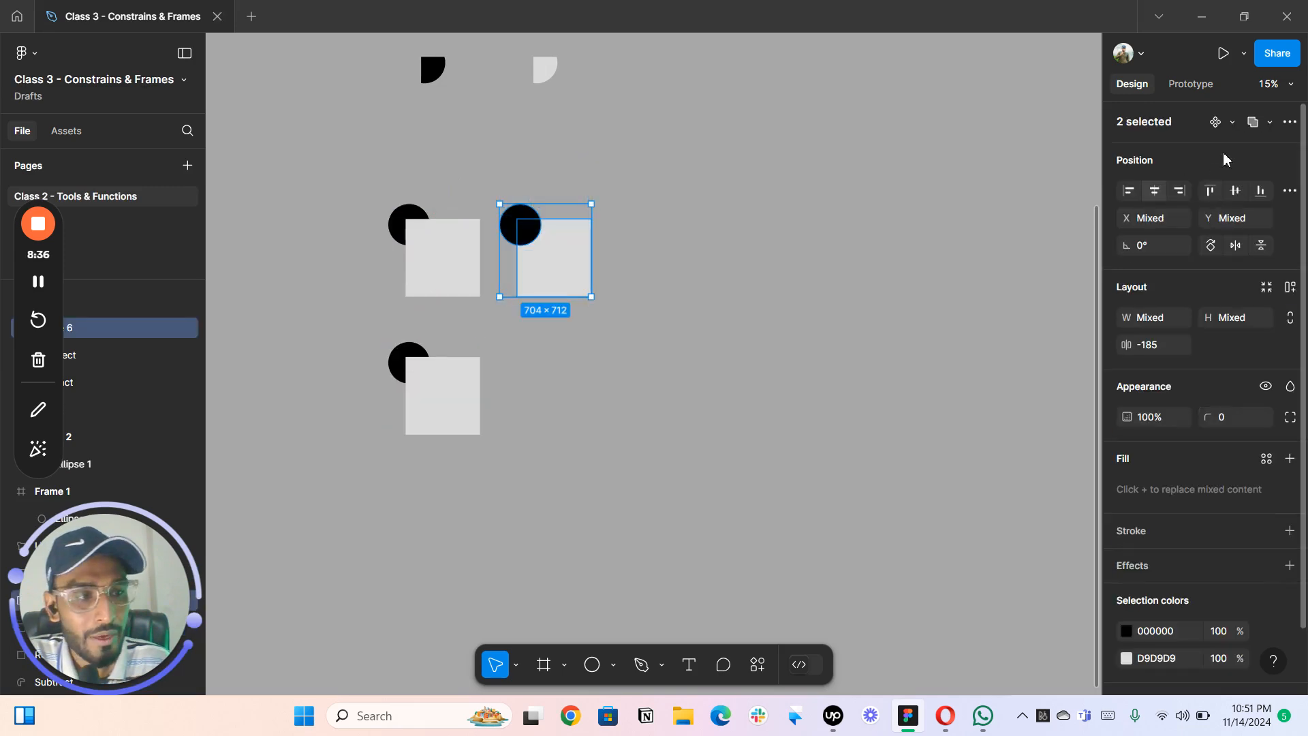
left_click(1270, 122)
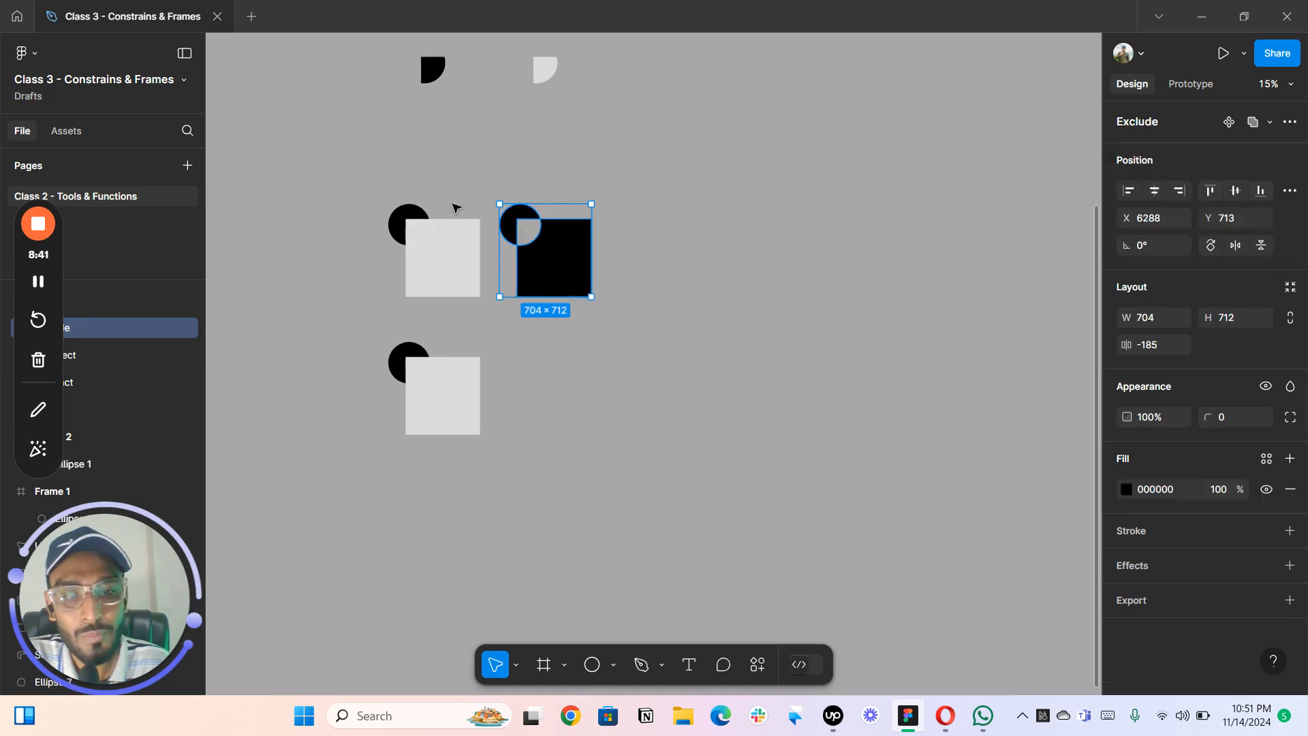
- Apply Exclude to the fourth row's left-hand pair, with the grey rectangle in front of the circle
left_click_drag(456, 164, 389, 298)
left_click(1270, 122)
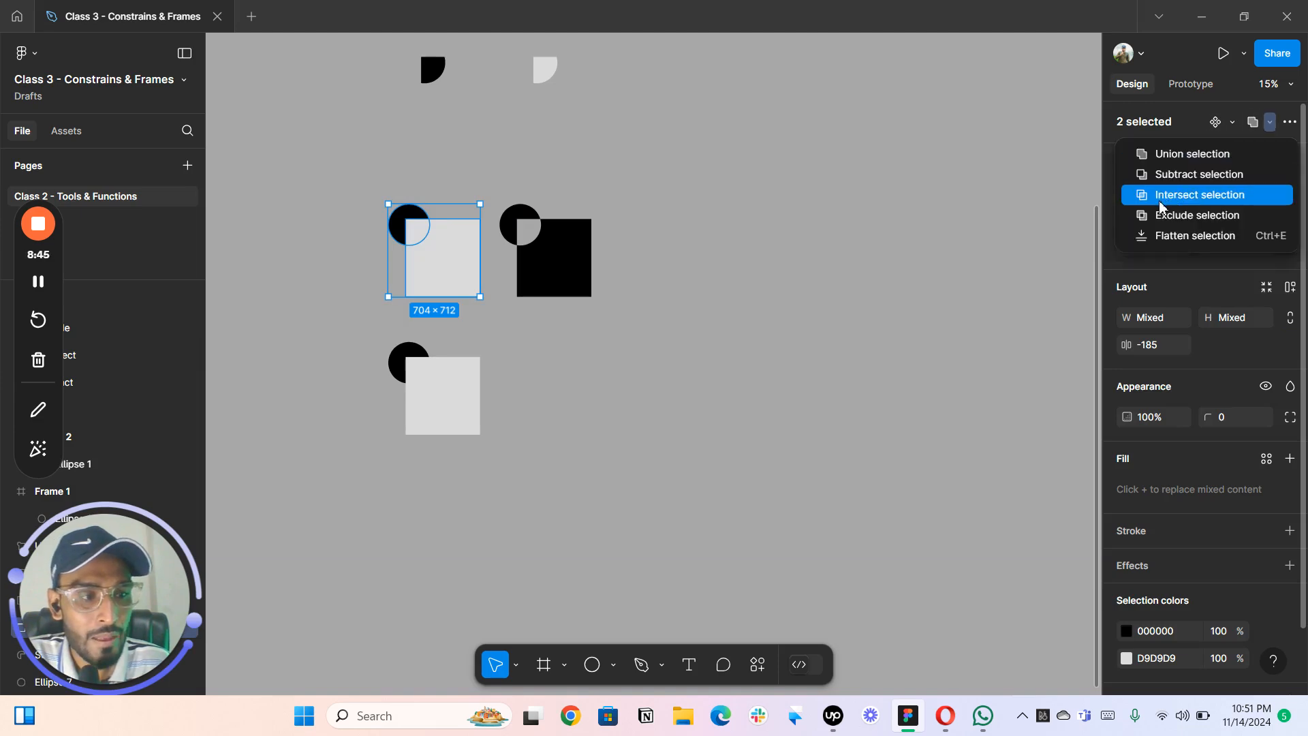
left_click(446, 195)
scroll(447, 201, "down", 2)
scroll(470, 270, "down", 1)
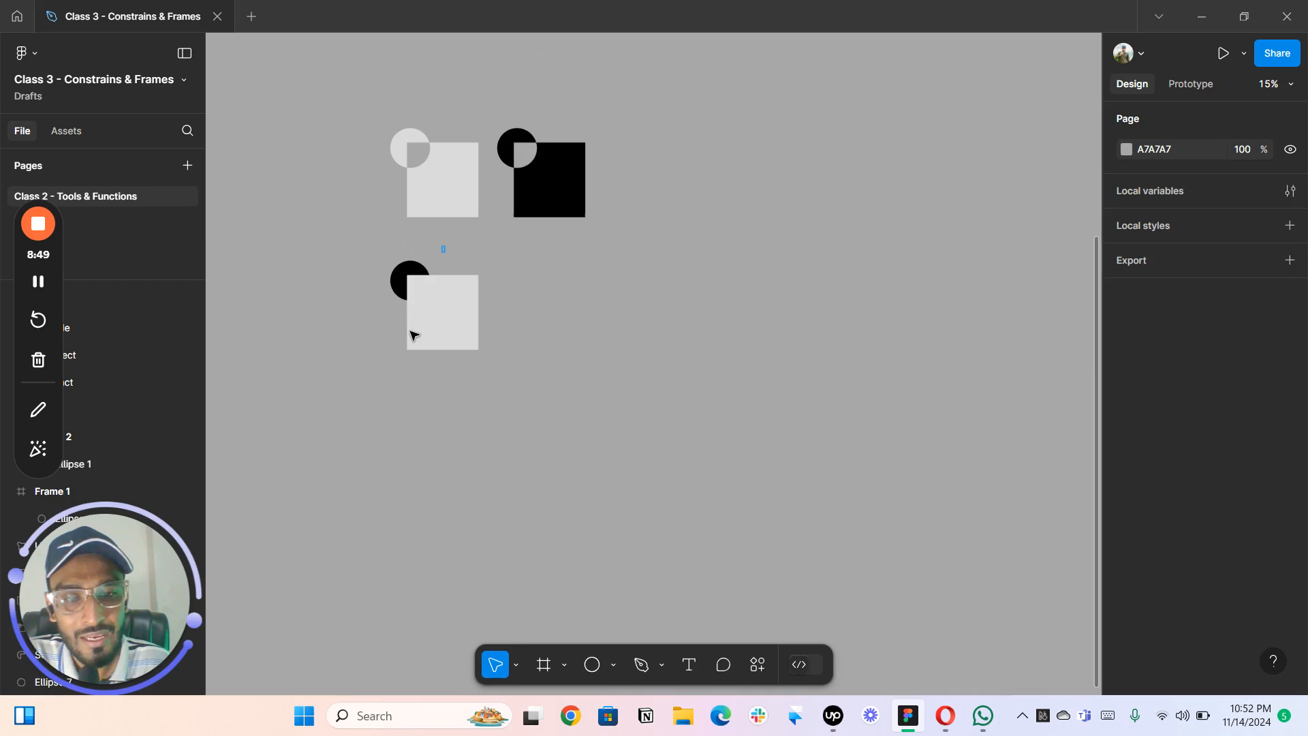
- Flatten the fifth-row circle and rectangle into one vector path and inspect its anchor points
left_click_drag(444, 249, 411, 334)
left_click(1270, 122)
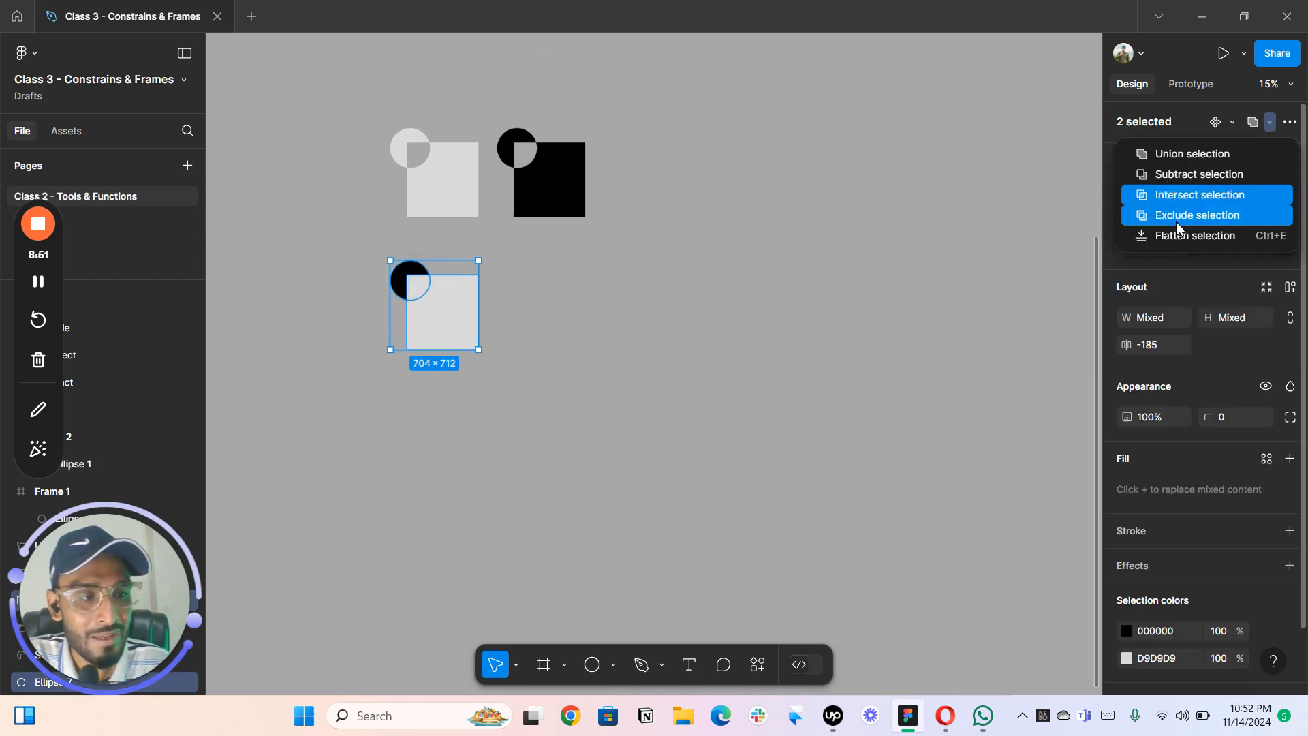
key("ctrl+e")
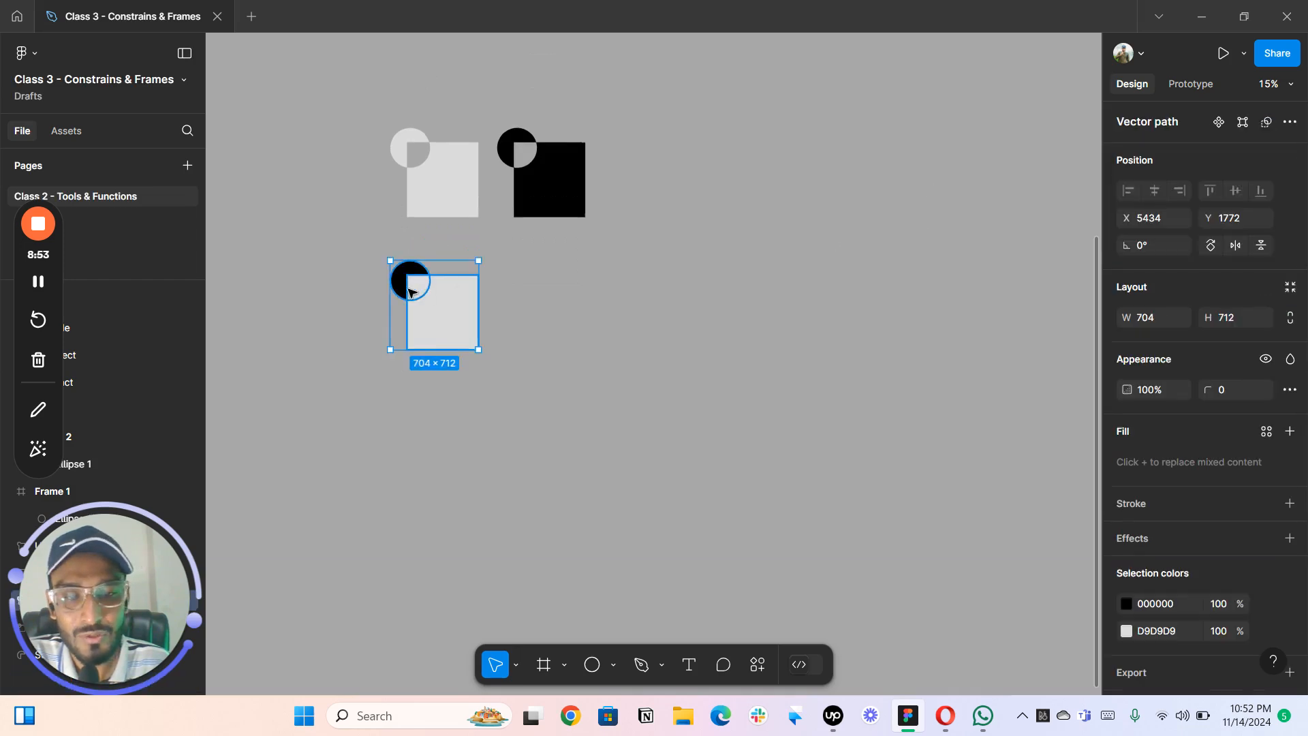
scroll(423, 291, "up", 10)
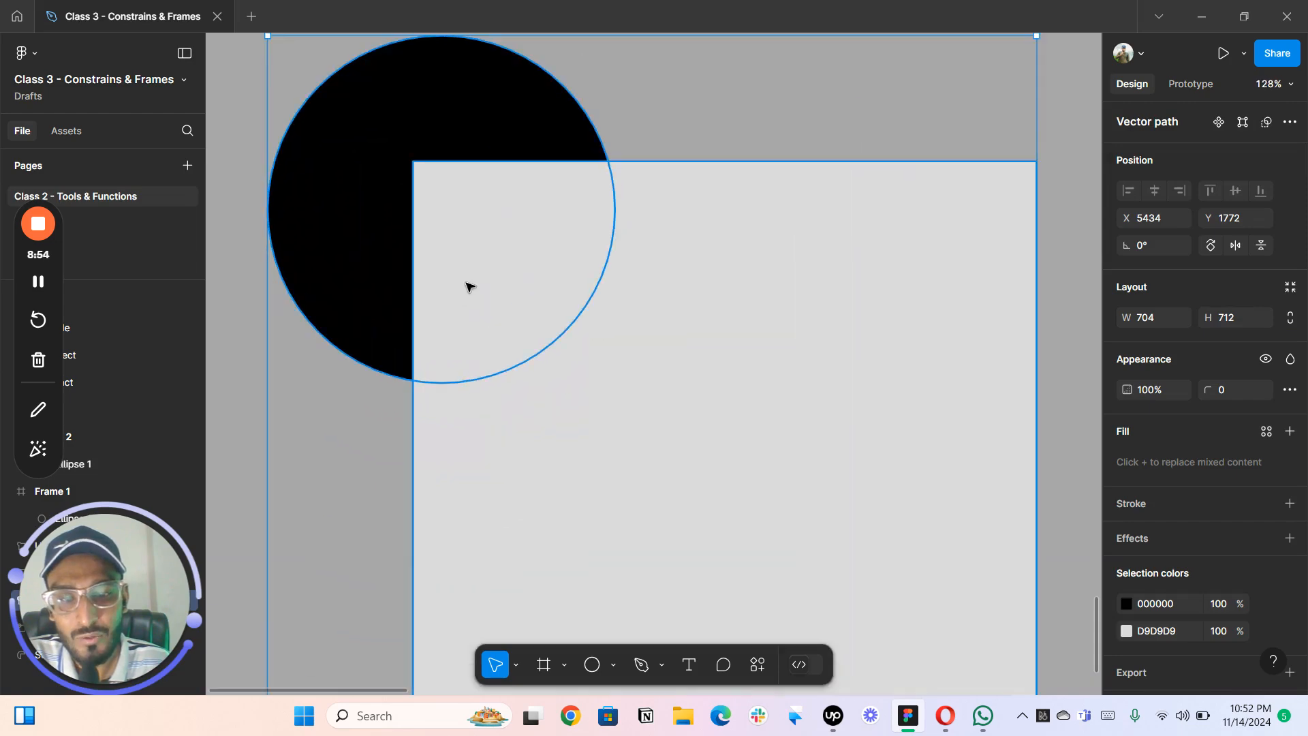
double_click(471, 287)
double_click(877, 94)
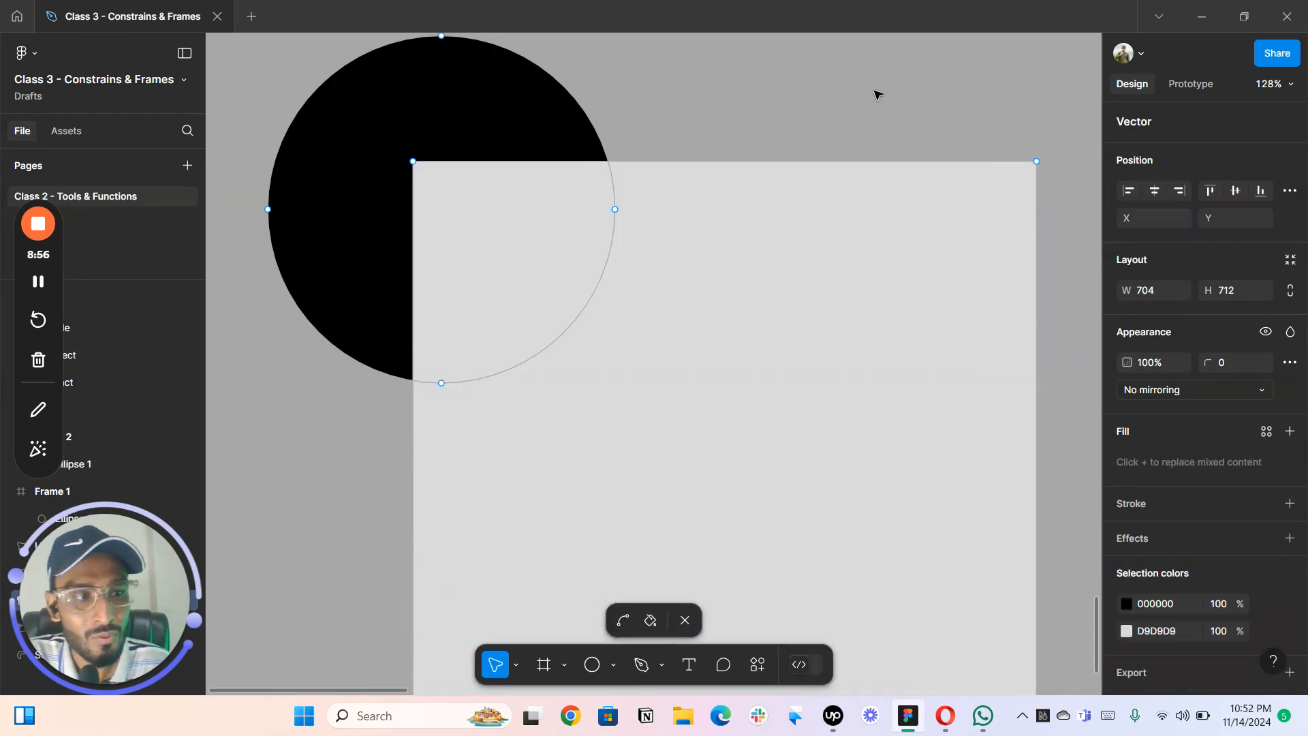
left_click(939, 98)
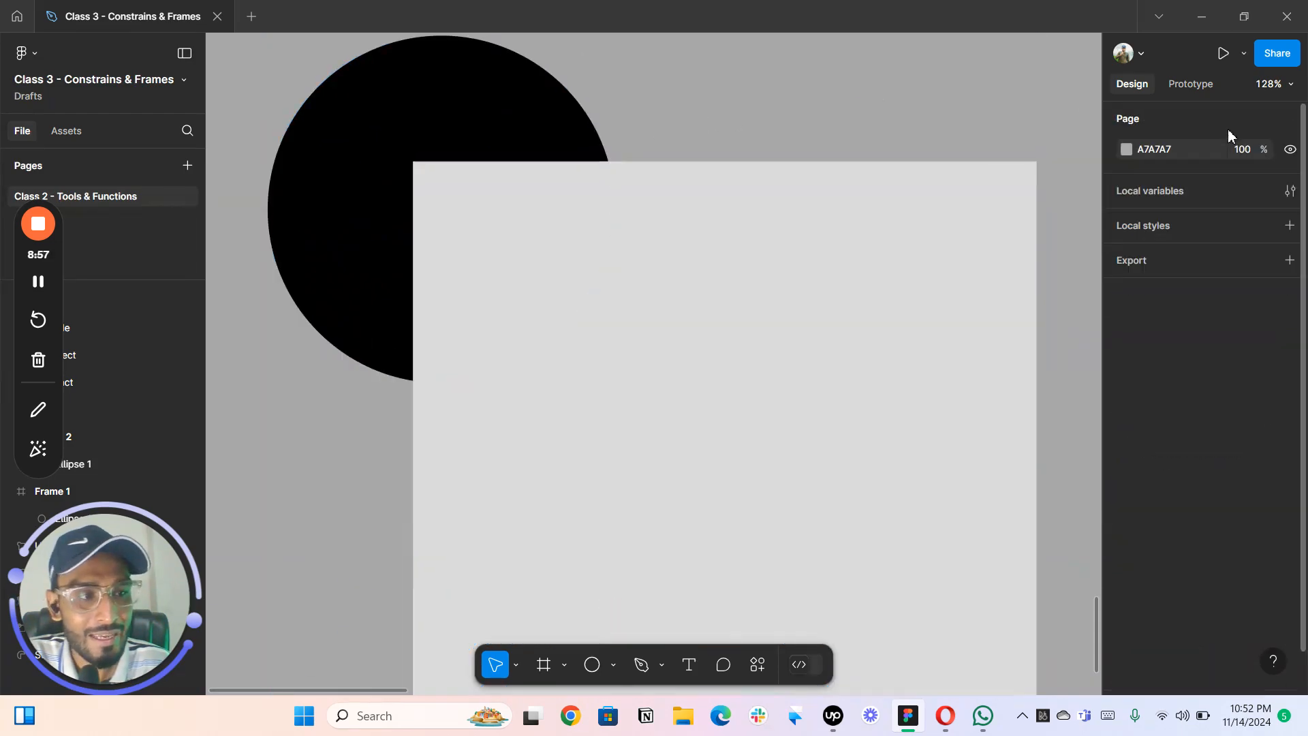
- Try using the flattened fifth-row path as a mask, and remove the mask again
left_click(485, 280)
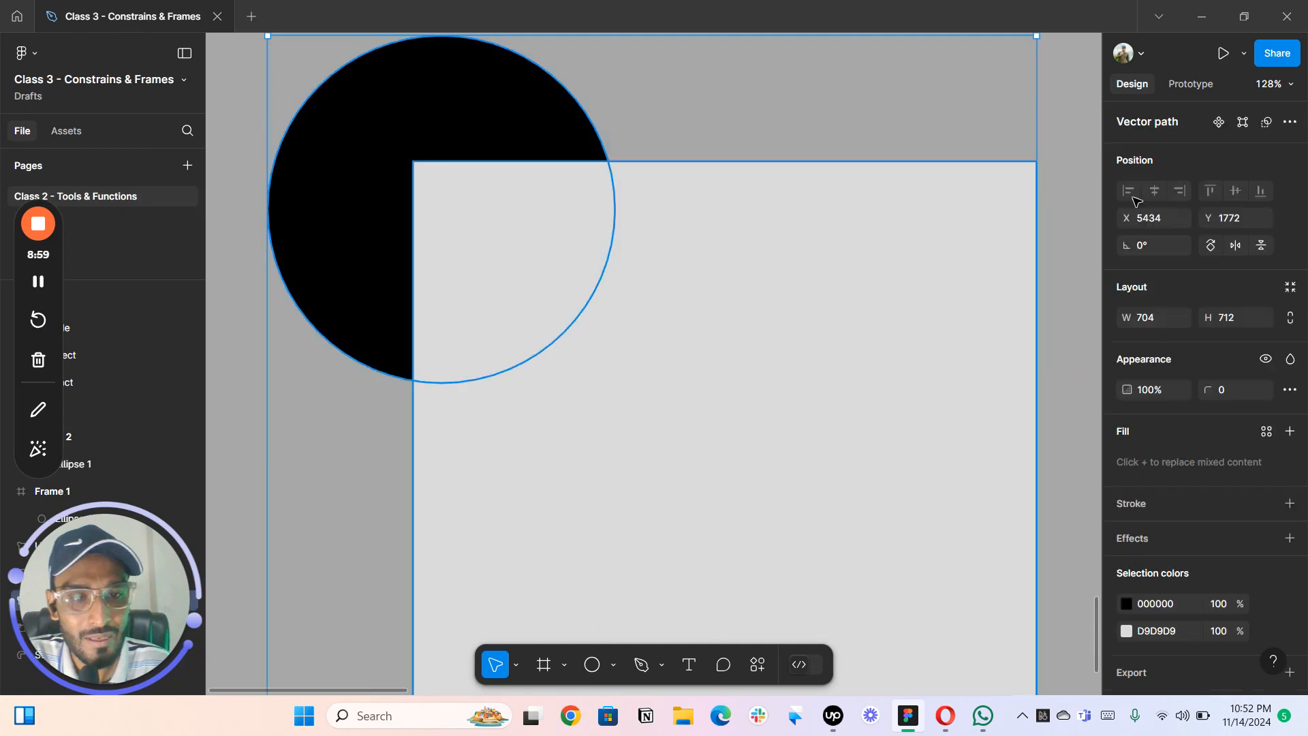
left_click(1271, 124)
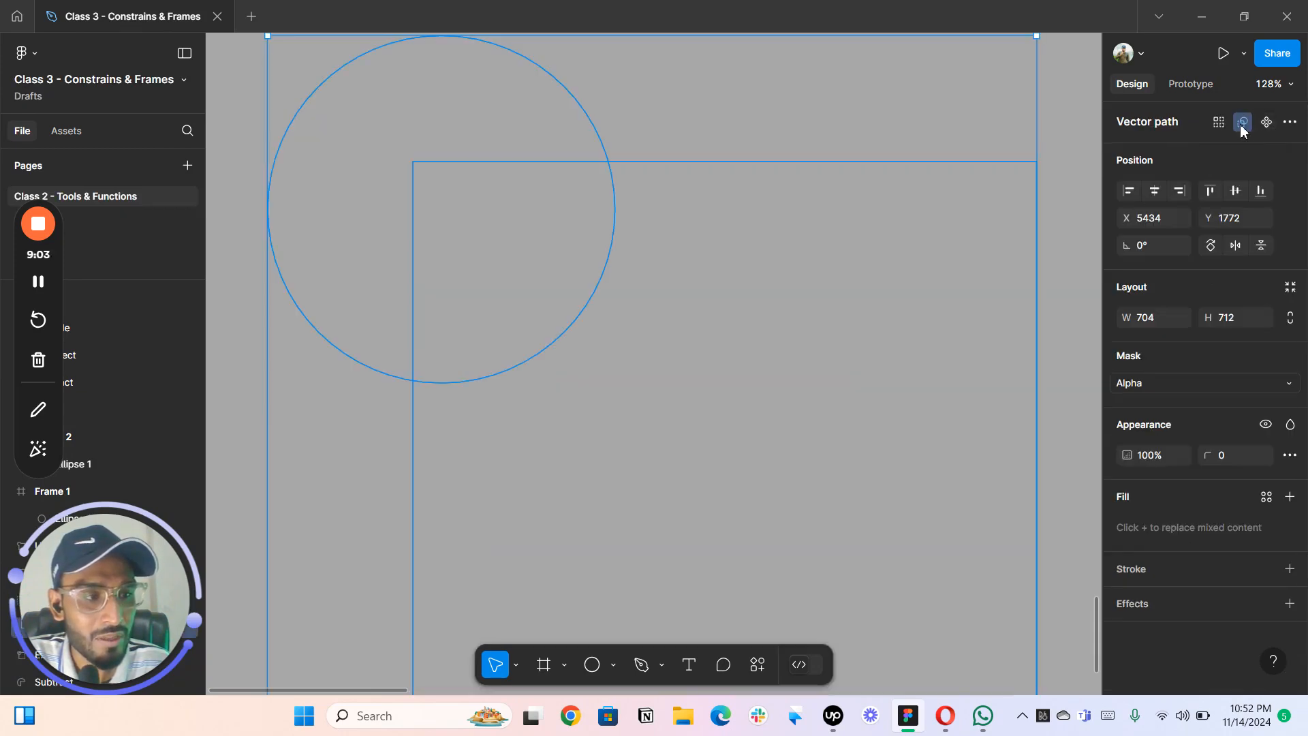
left_click(1243, 126)
key("Escape")
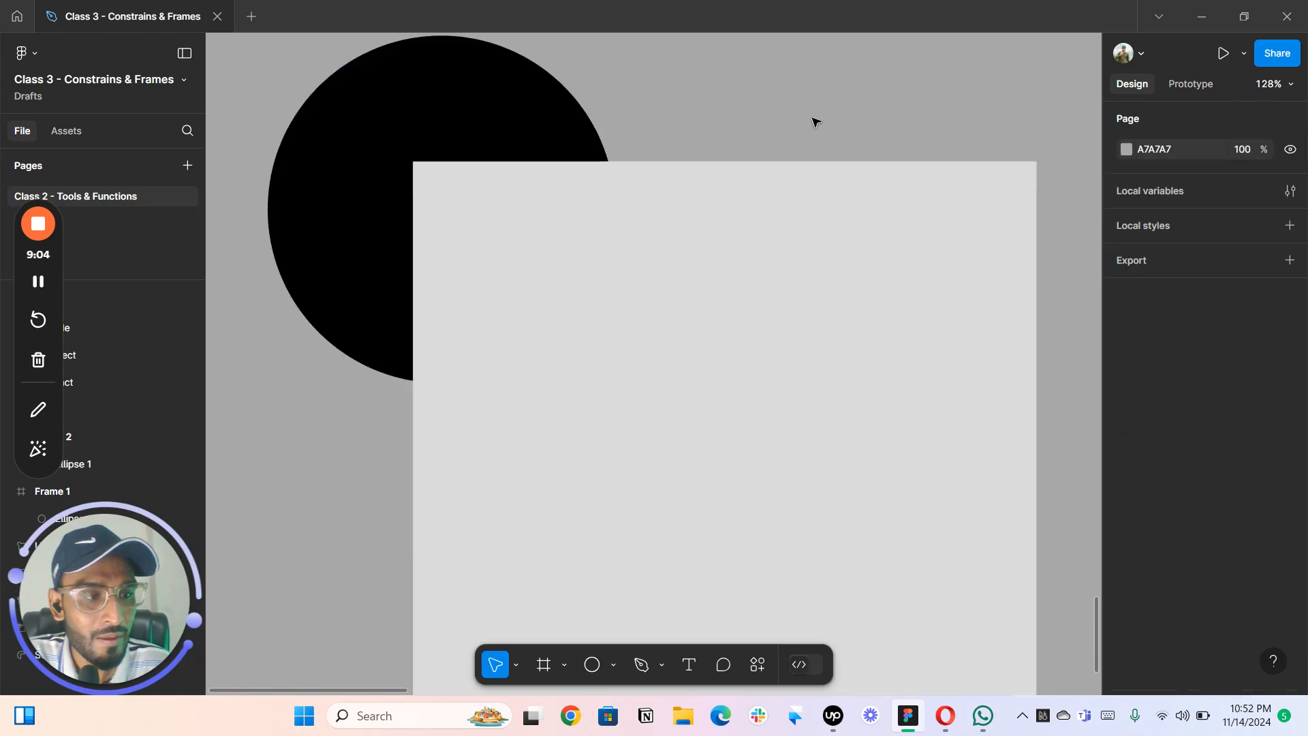
- Inspect the flattened fifth-row path in vector editing, and leave the editing mode
scroll(815, 120, "down", 10)
left_click_drag(891, 104, 590, 314)
left_click_drag(630, 232, 336, 394)
key("ctrl+z")
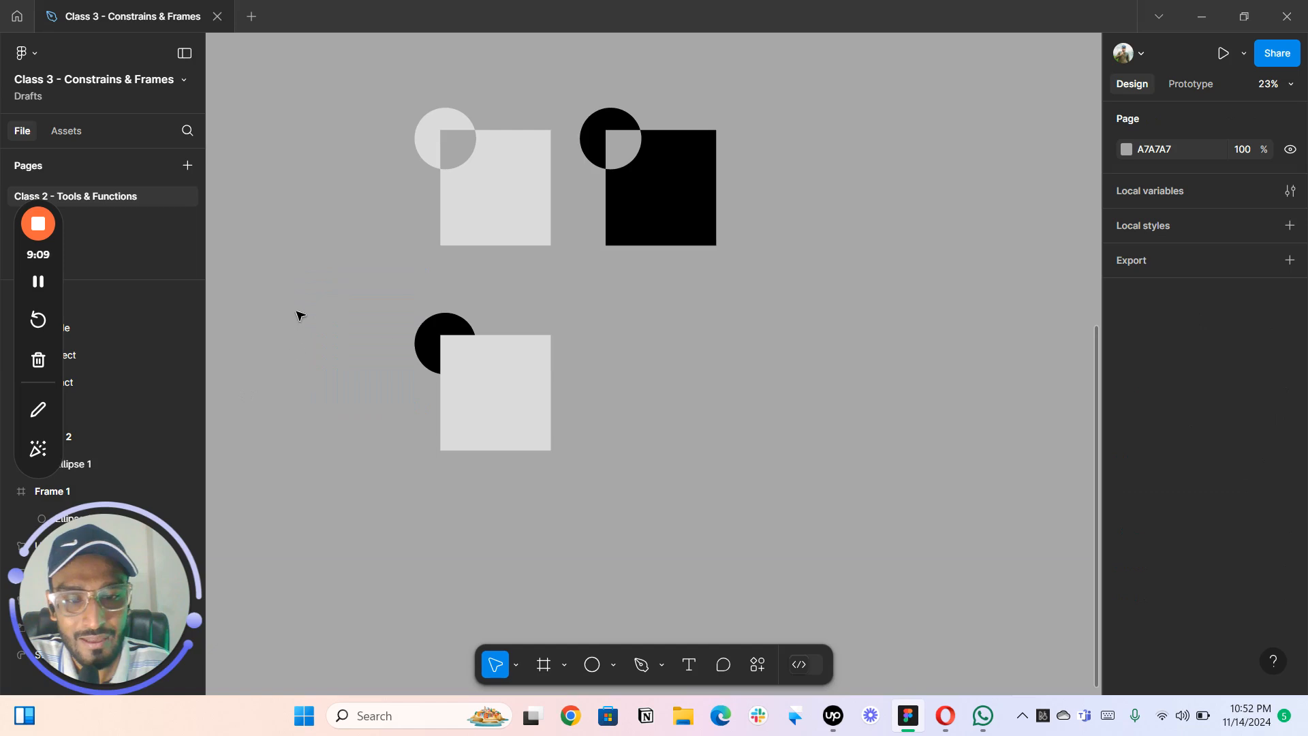
left_click(535, 415)
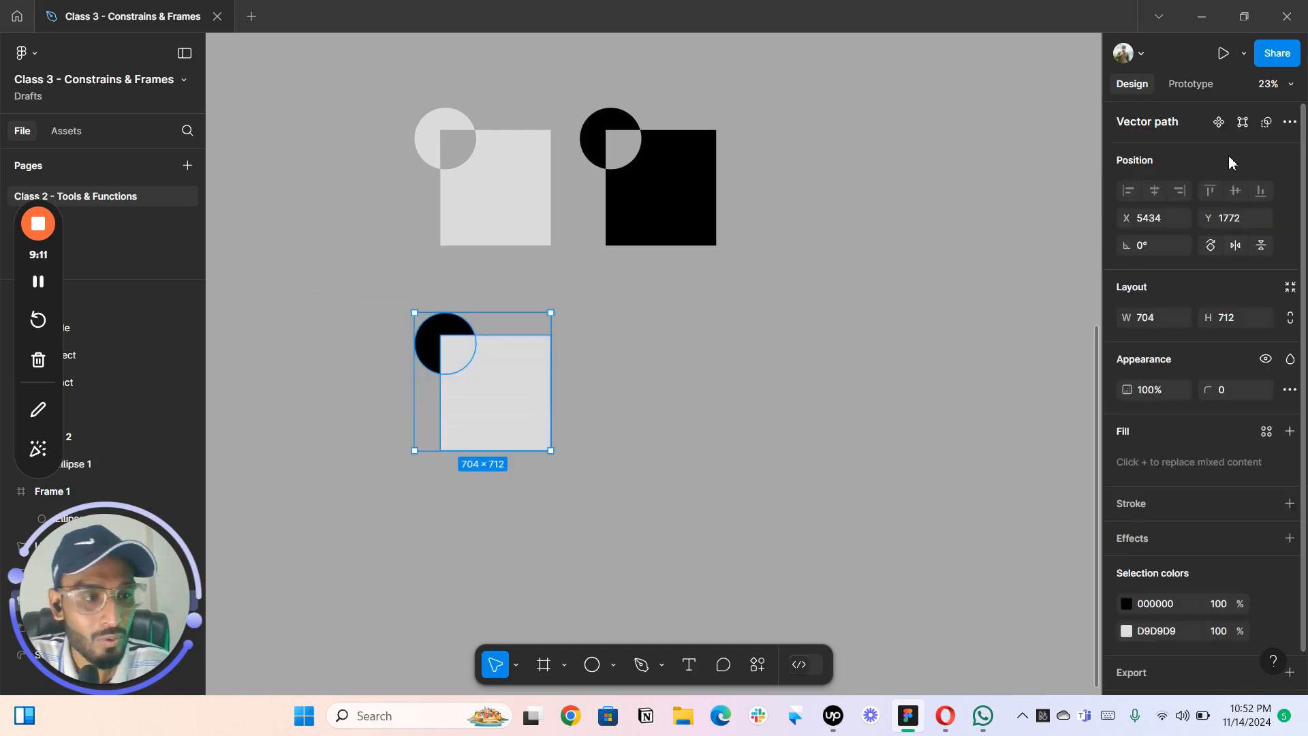
key("Return")
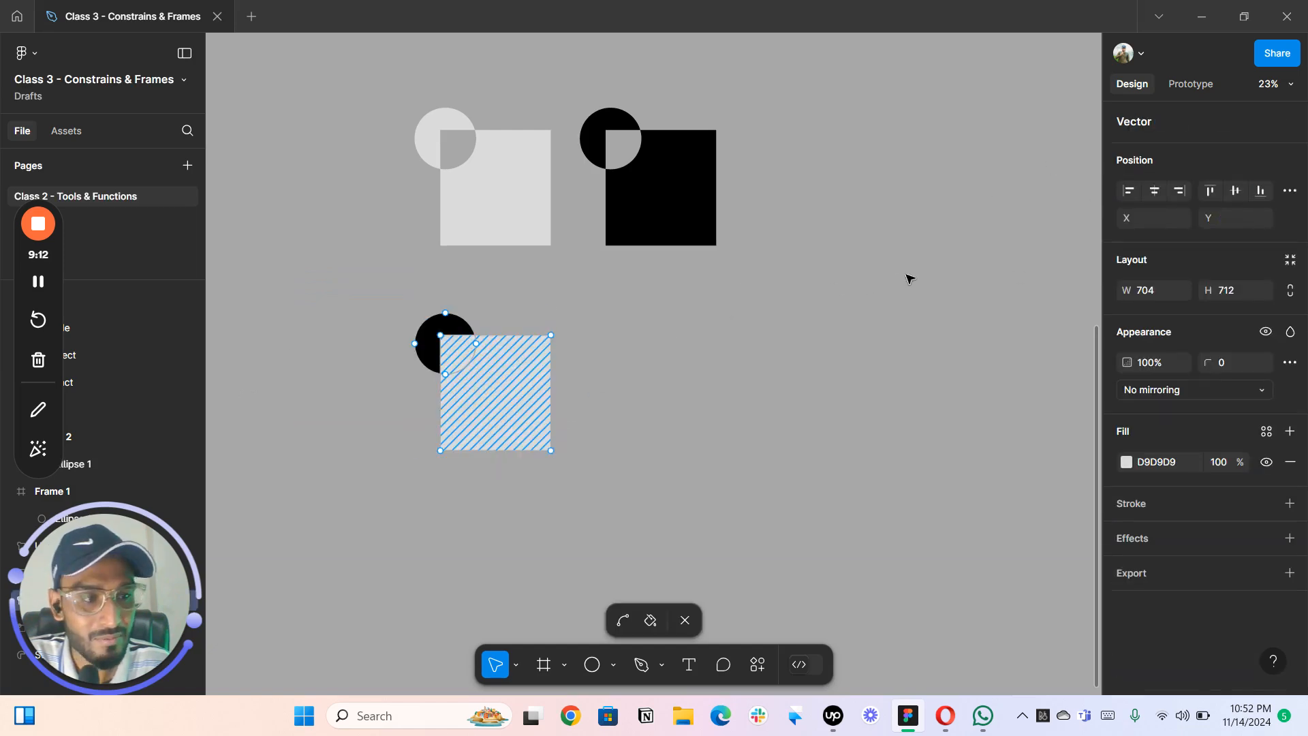
key("Escape")
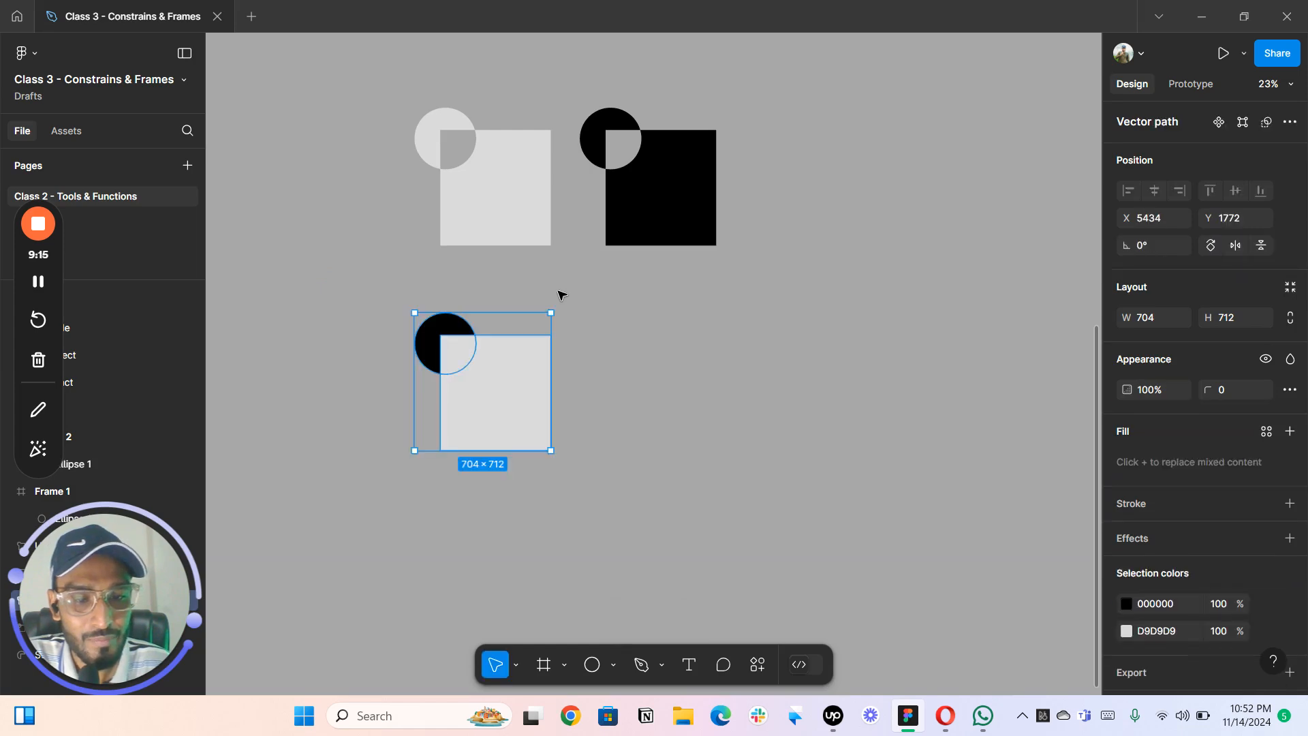
- Undo the flattening of the fifth-row circle and rectangle
key("Escape")
left_click_drag(613, 286, 471, 375)
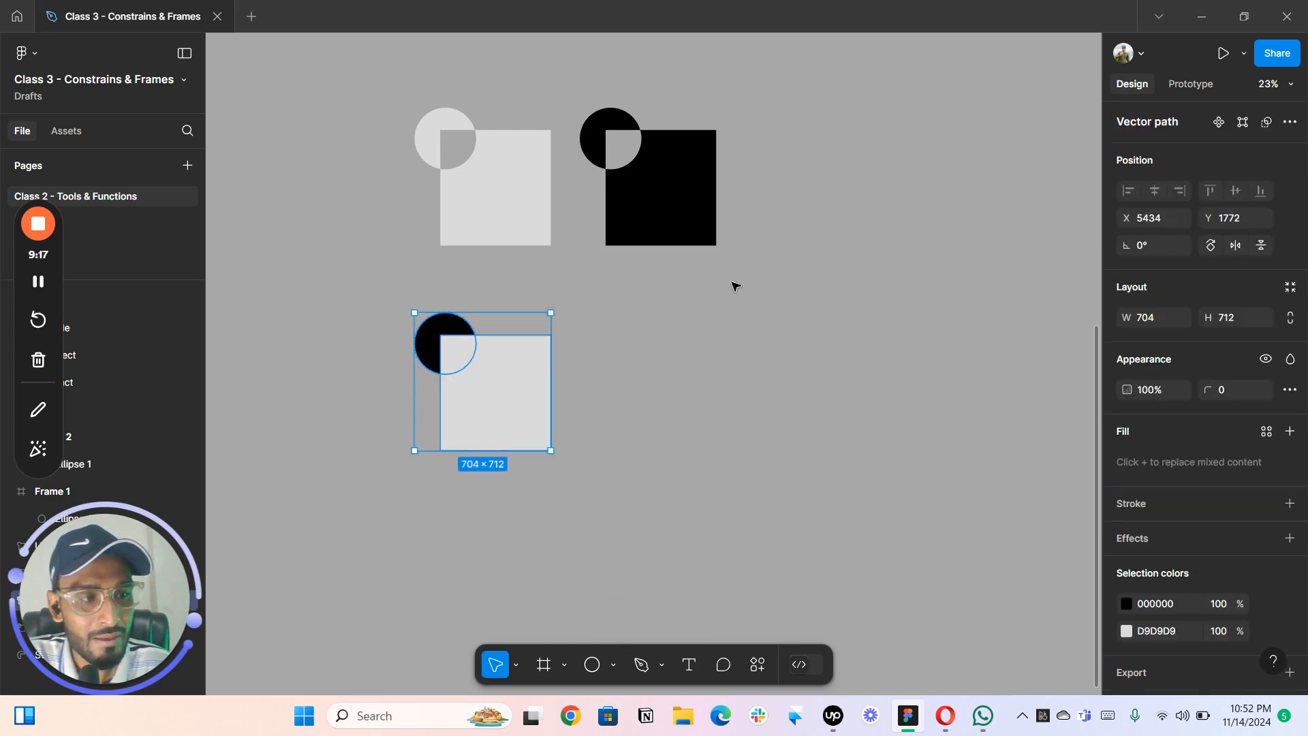
left_click(646, 286)
key("ctrl+z")
key("ctrl+z")
key("ctrl+z")
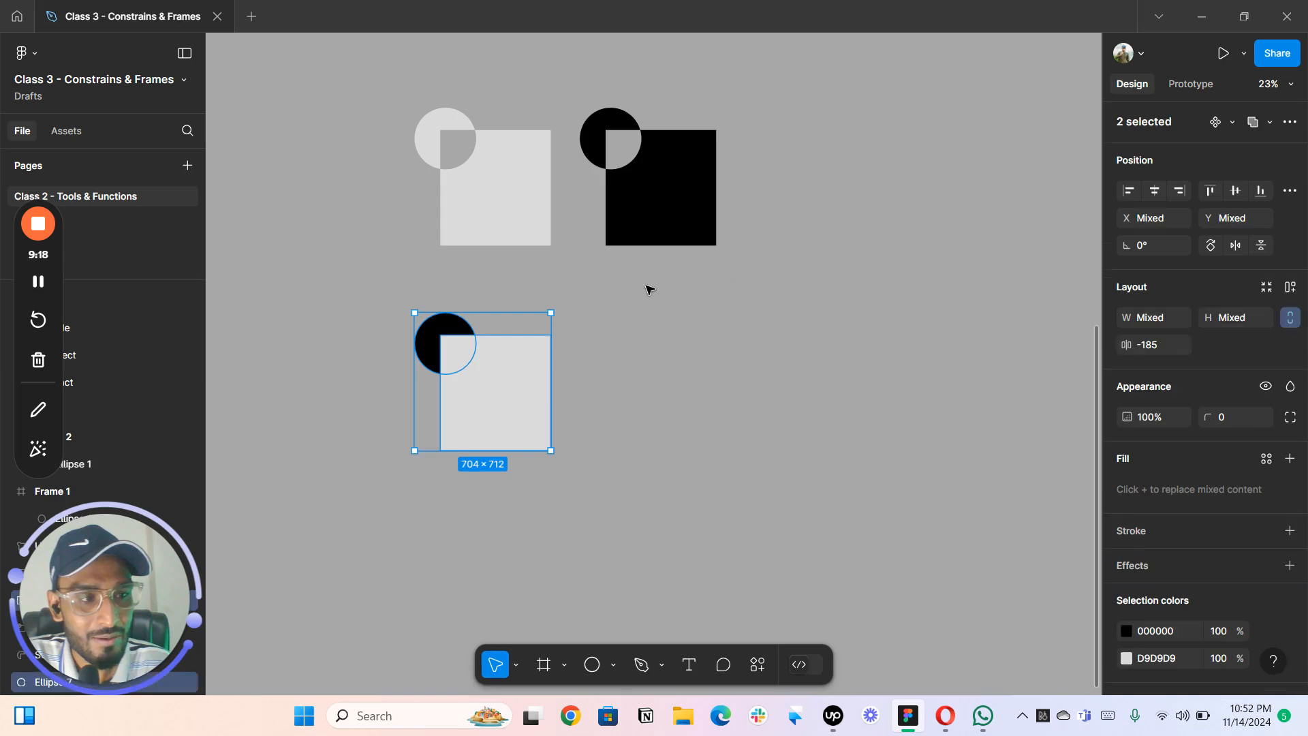
- Flatten the fifth-row circle and rectangle into a single vector path with Flatten selection
left_click_drag(527, 281, 496, 398)
left_click(1269, 122)
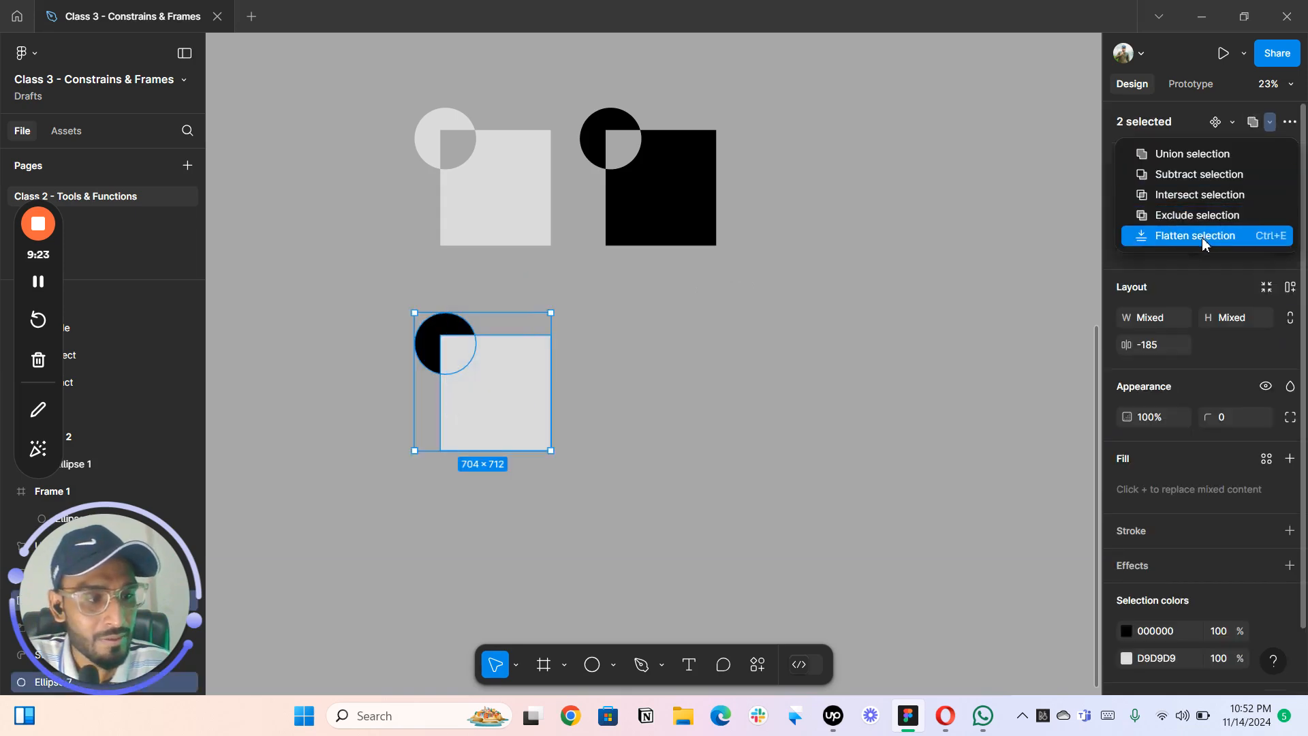
left_click(1203, 243)
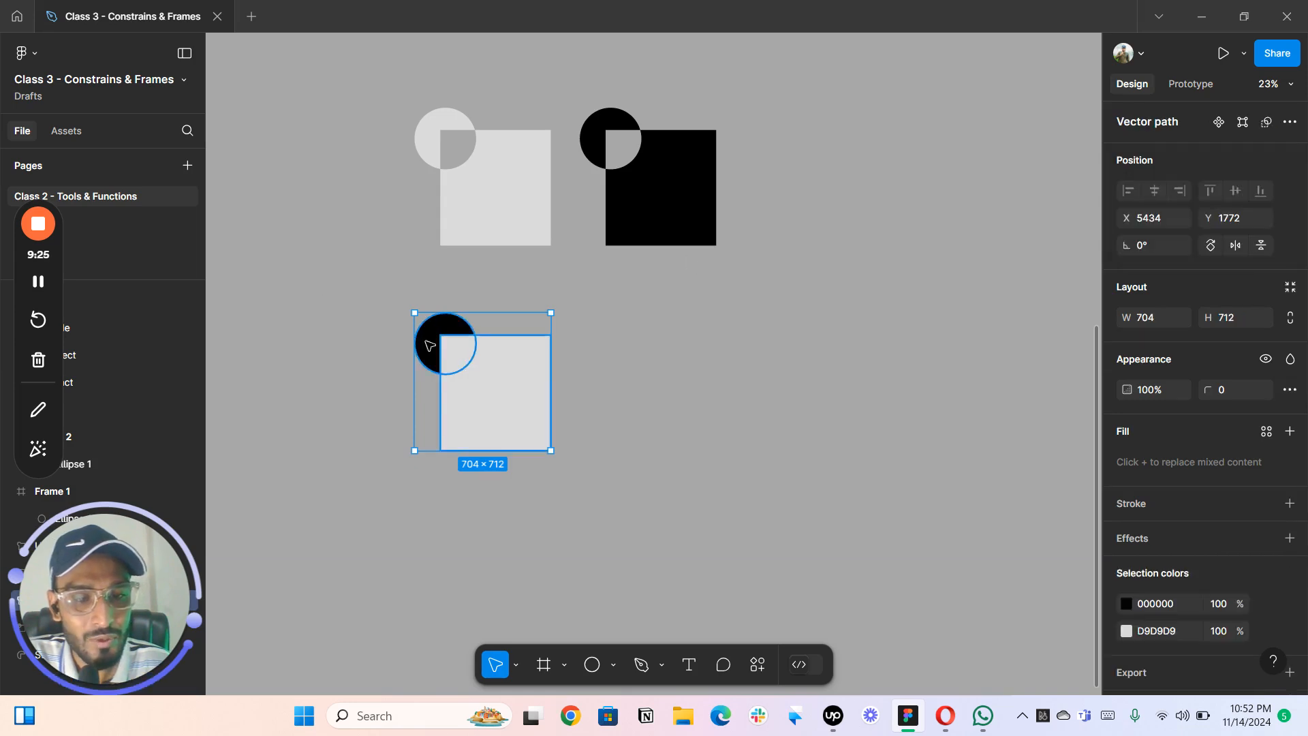
scroll(470, 361, "up", 5)
scroll(545, 368, "up", 5)
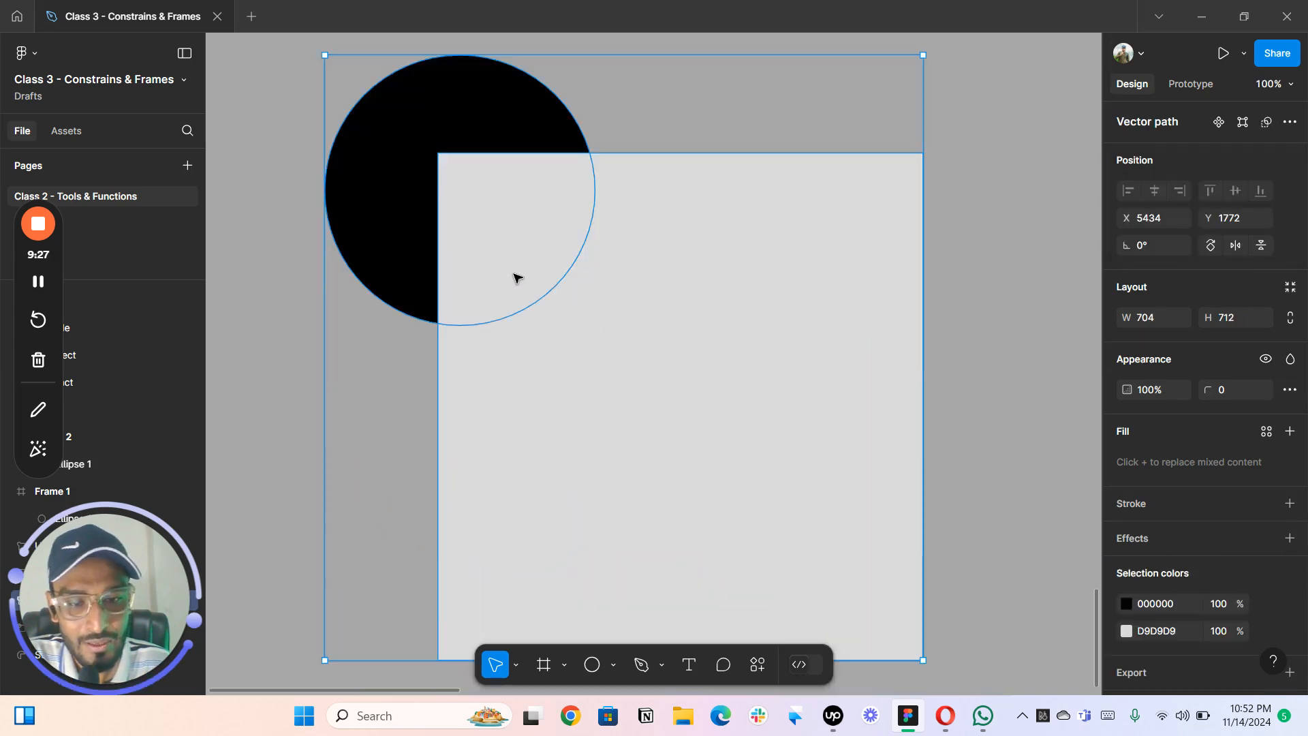
scroll(606, 280, "down", 5)
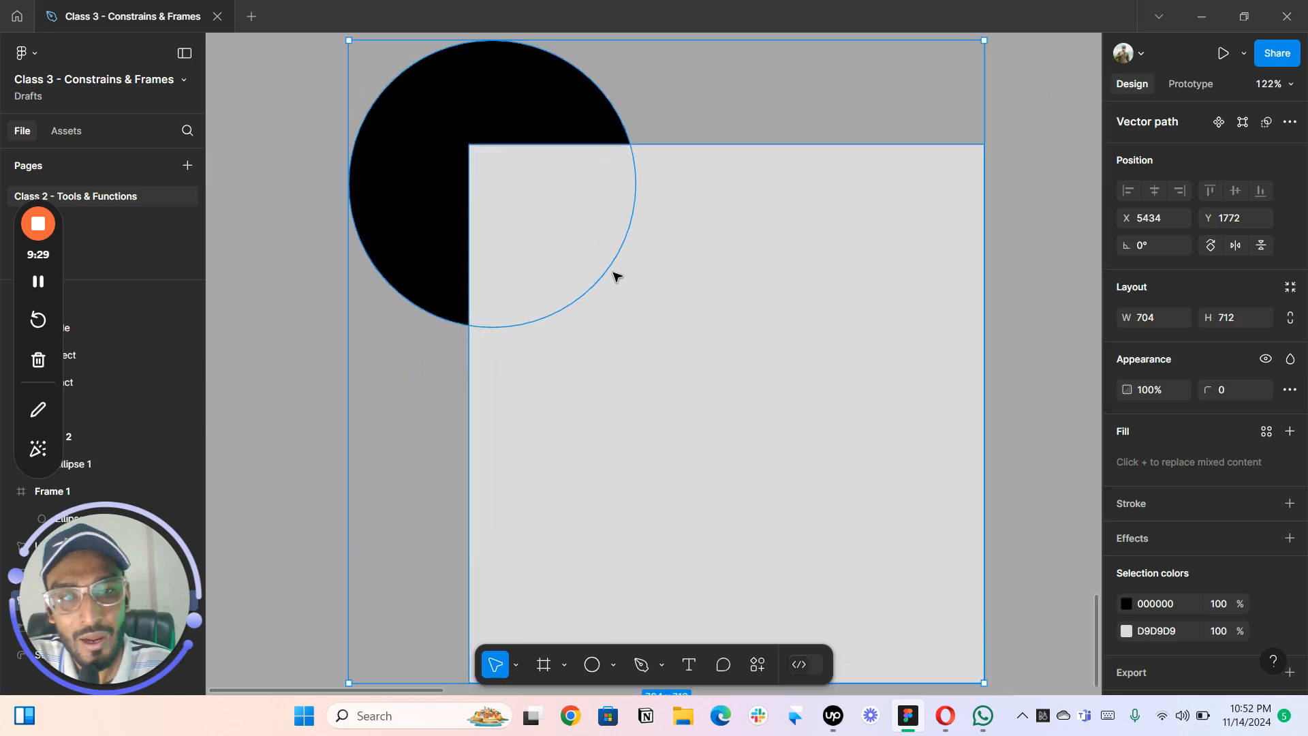
- Try moving the flattened path to about X 5507, Y 1781, and undo the move
left_click(964, 292)
left_click_drag(709, 291, 835, 307)
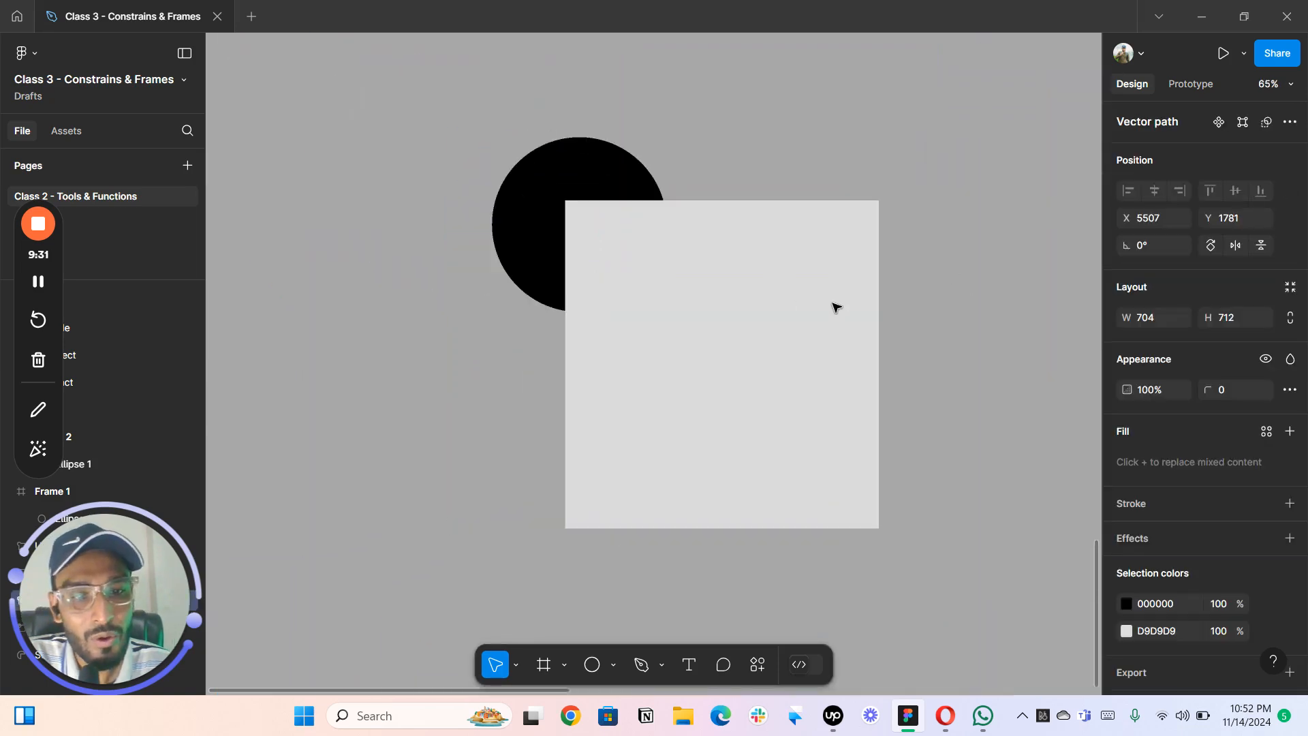
key("ctrl+z")
- Reshape the flattened path by moving the rectangle's upper-left corner point inward and down until it clears the circle
double_click(661, 251)
left_click(661, 251)
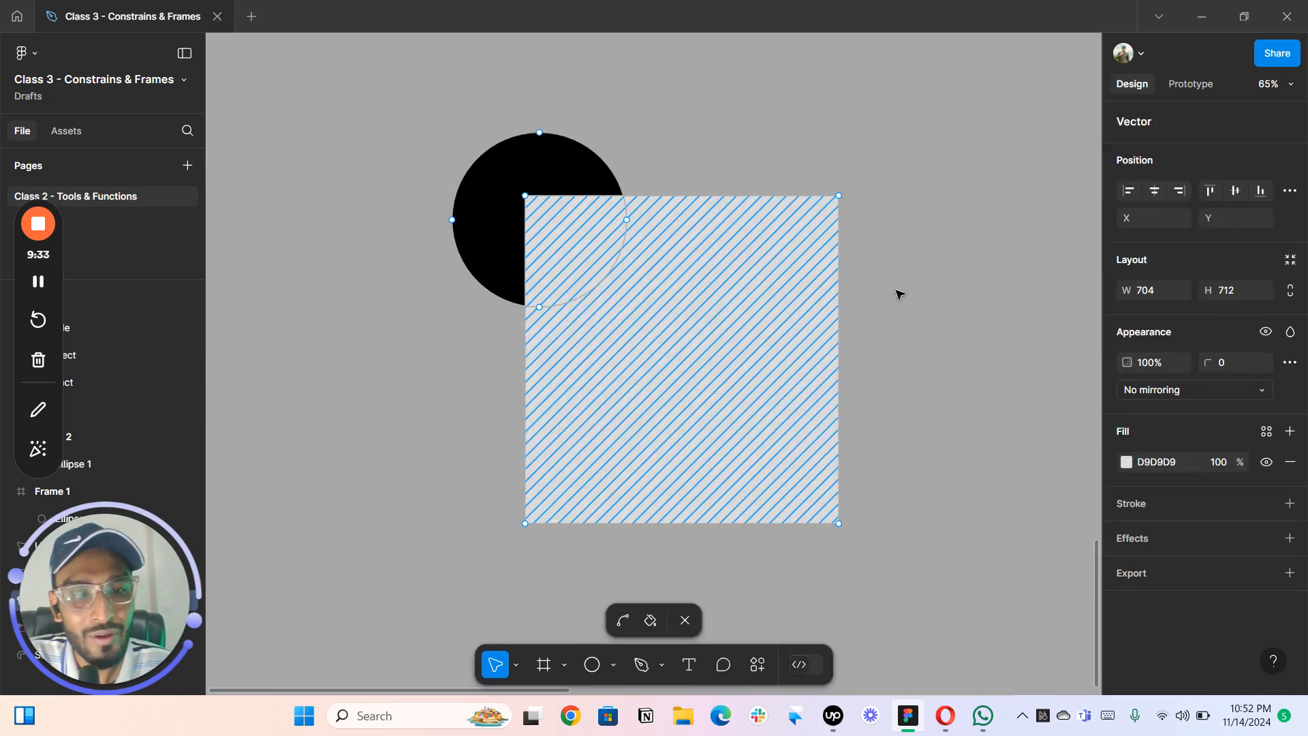
double_click(897, 291)
double_click(654, 270)
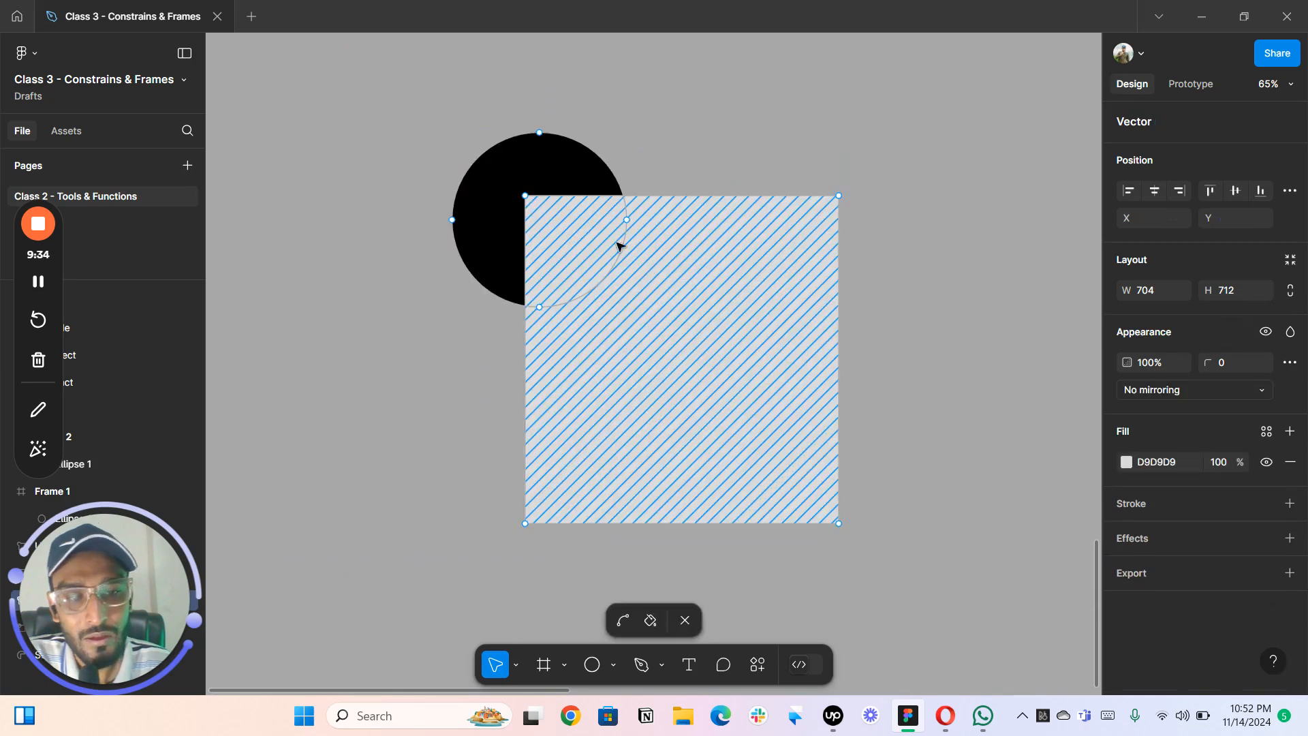
left_click_drag(526, 196, 608, 289)
left_click(651, 184)
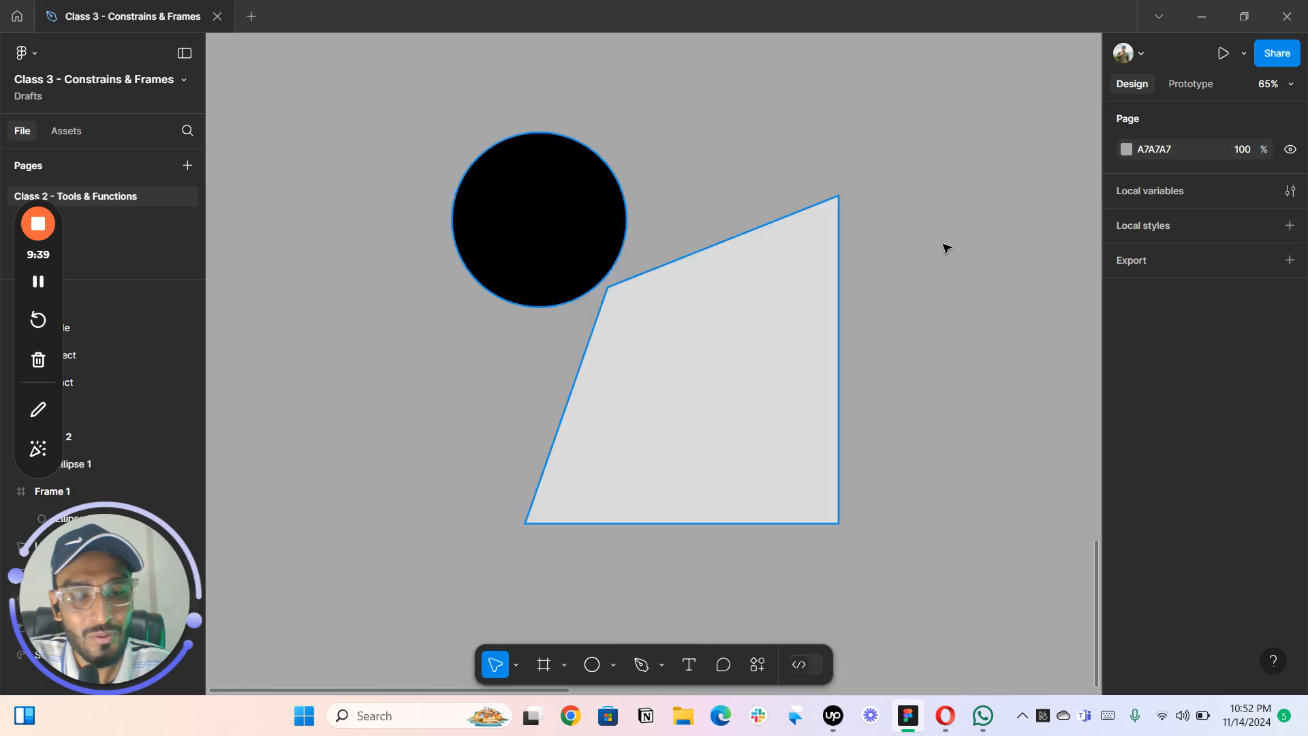
- Compare the union, subtract, intersect, exclude and flatten results across the rows of shapes
scroll(898, 268, "down", 5)
left_click_drag(926, 243, 712, 280)
scroll(715, 272, "down", 3)
left_click_drag(596, 258, 631, 410)
scroll(724, 374, "down", 2)
scroll(604, 384, "up", 4)
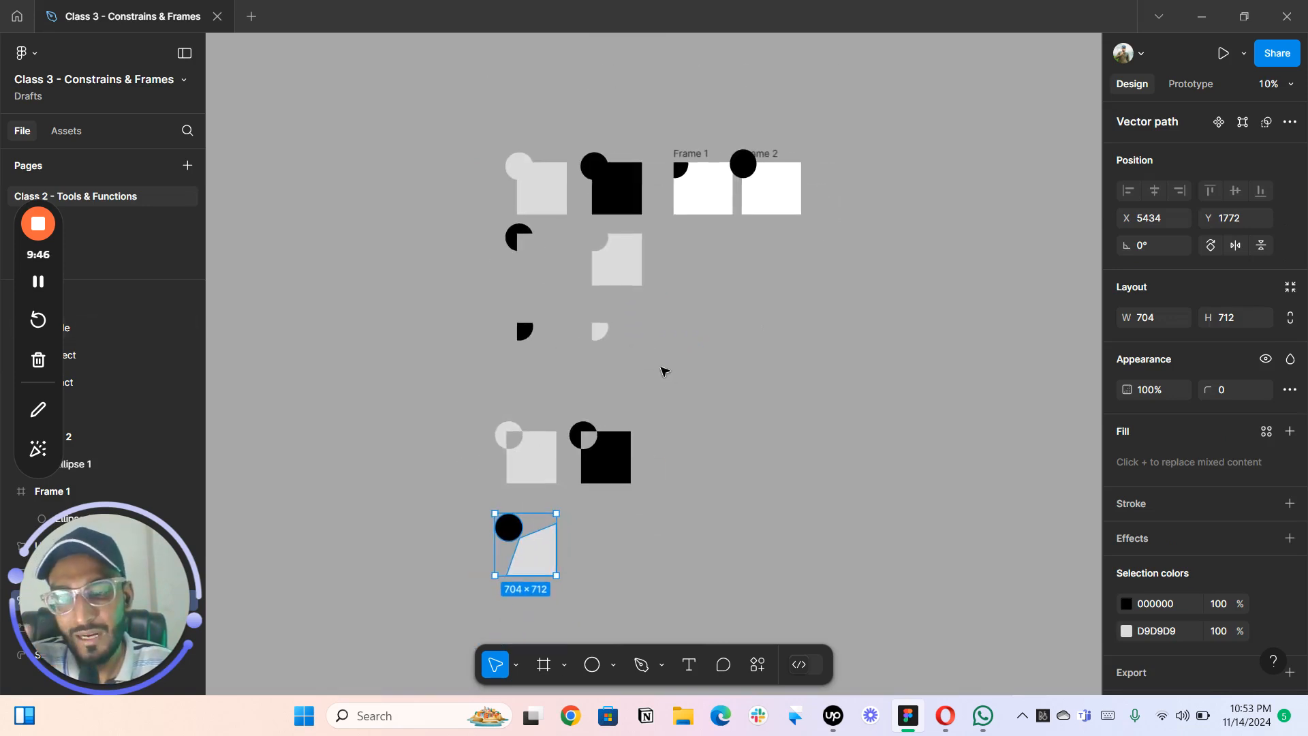
left_click(439, 145)
left_click_drag(440, 144, 521, 156)
left_click(654, 133)
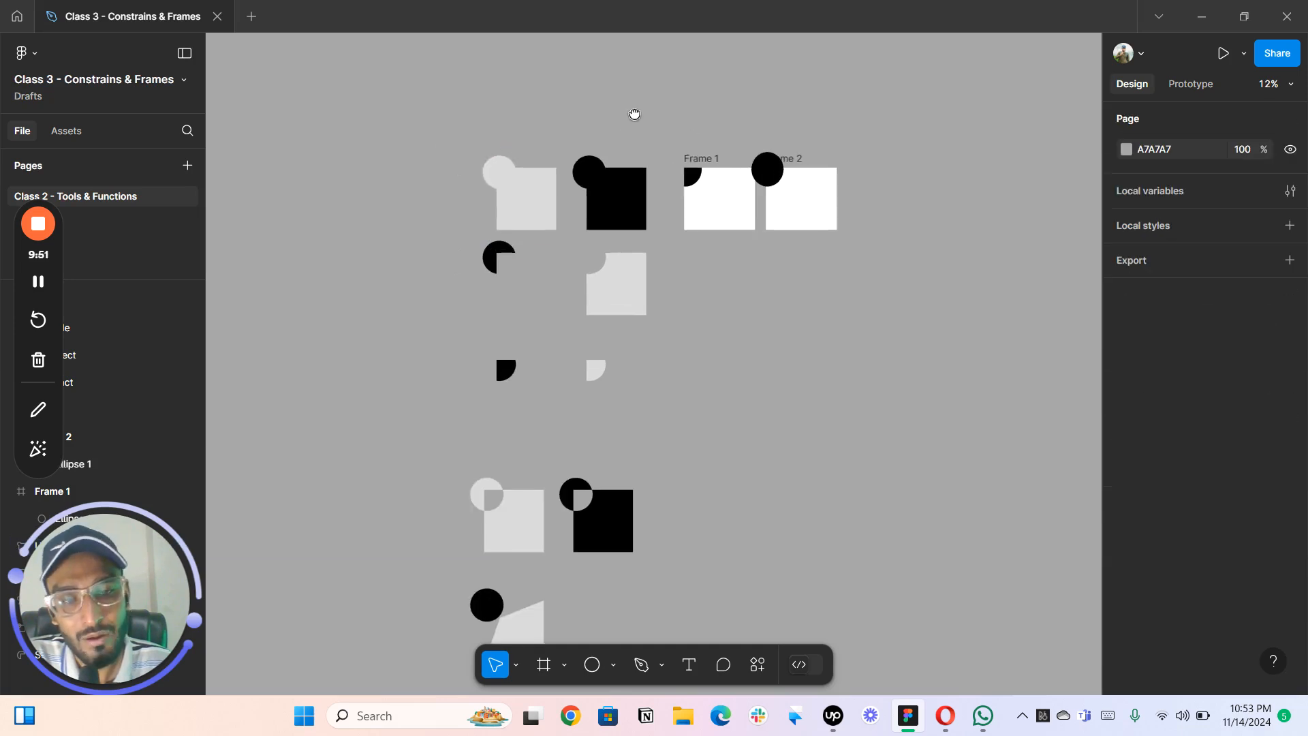
scroll(637, 134, "up", 1)
scroll(555, 410, "down", 2)
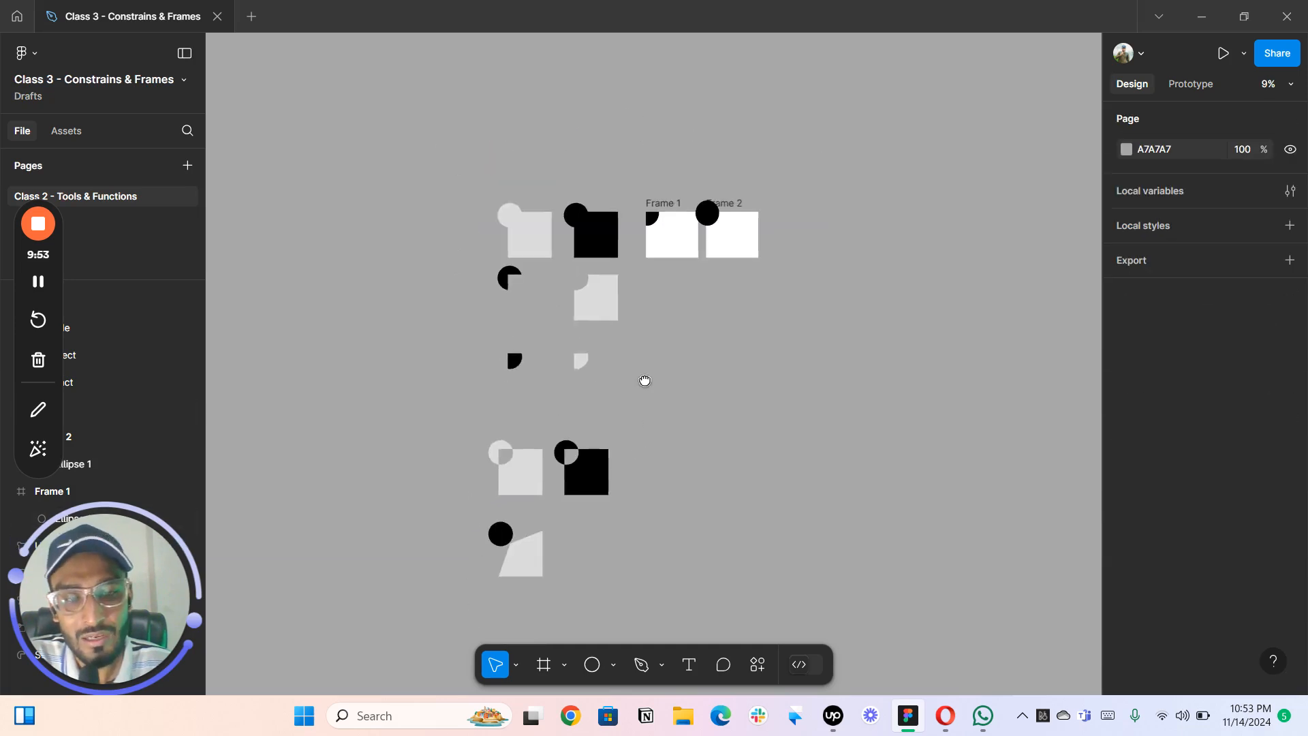
- Delete all the boolean and flattened shapes, keeping only Frame 1 and Frame 2 with their ellipses
left_click_drag(424, 113, 539, 158)
left_click_drag(599, 354, 599, 544)
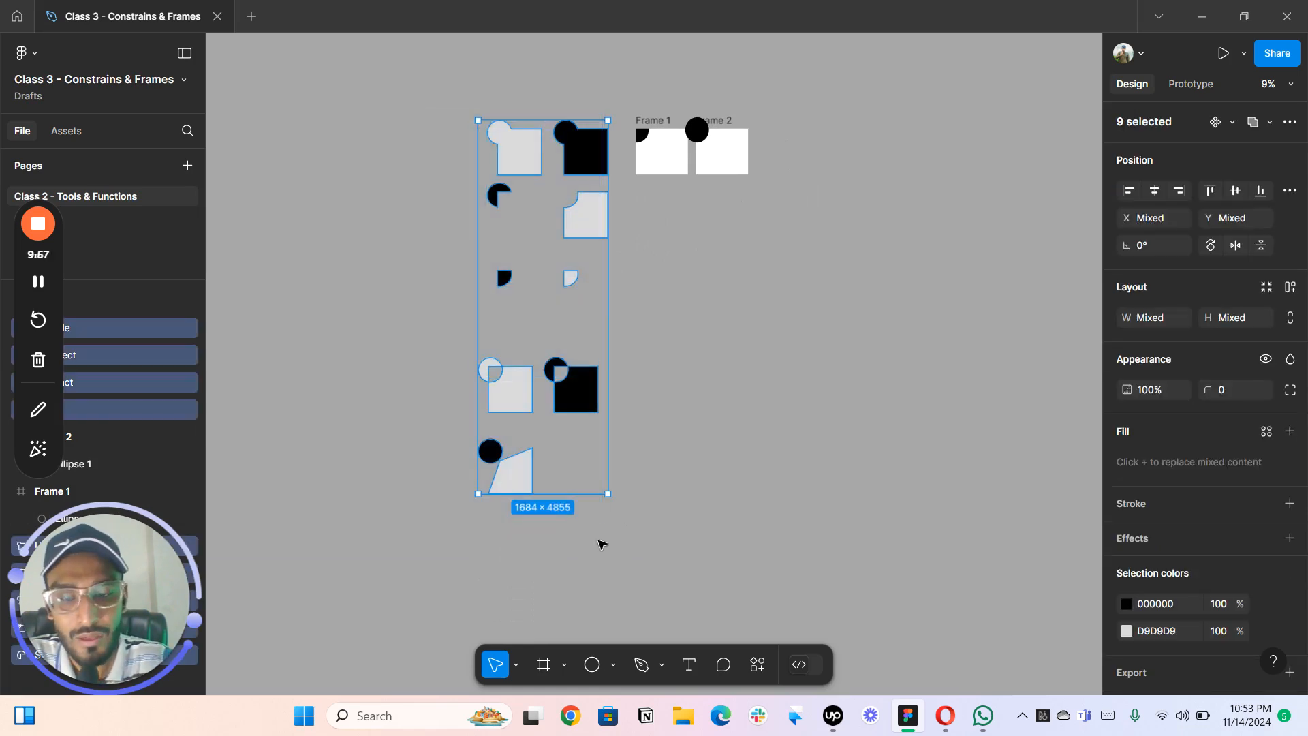
key("Delete")
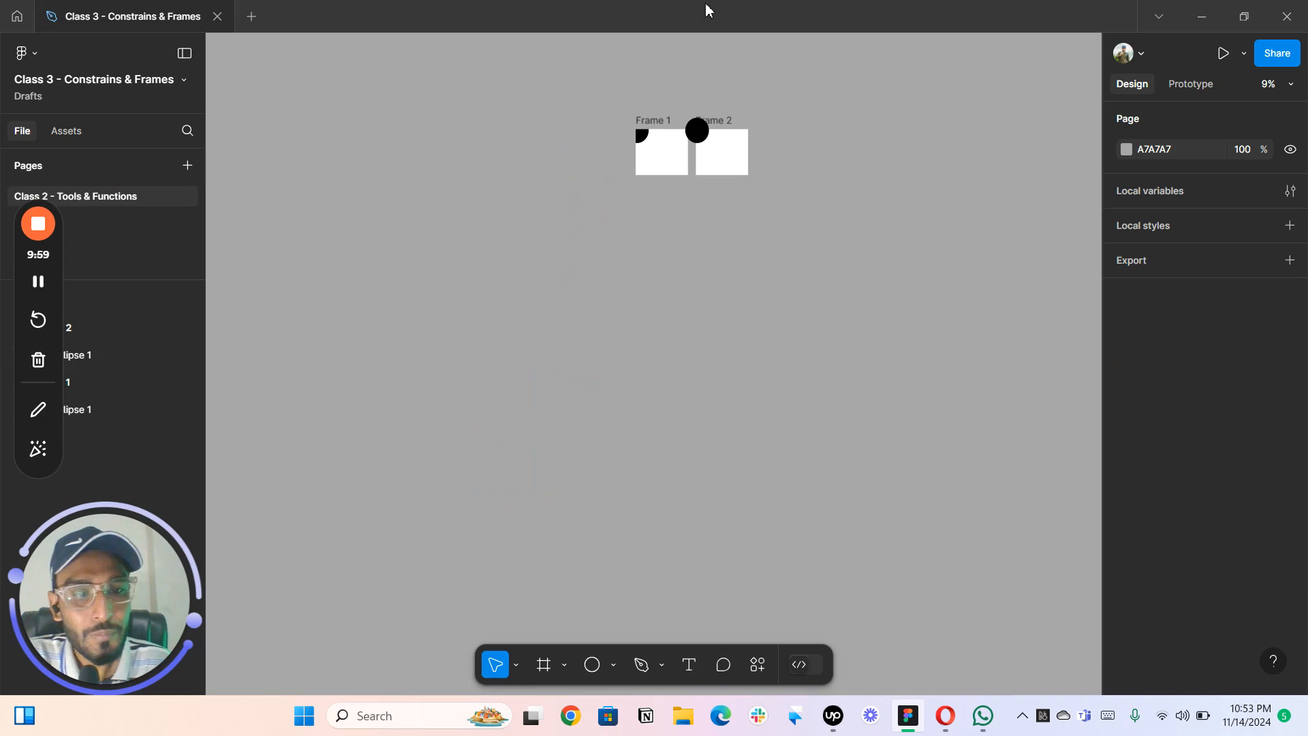
- Move the black ellipse in Frame 2 slightly down, still overhanging the frame's upper-left corner
scroll(678, 122, "up", 10)
left_click(443, 182)
scroll(571, 115, "right", 1)
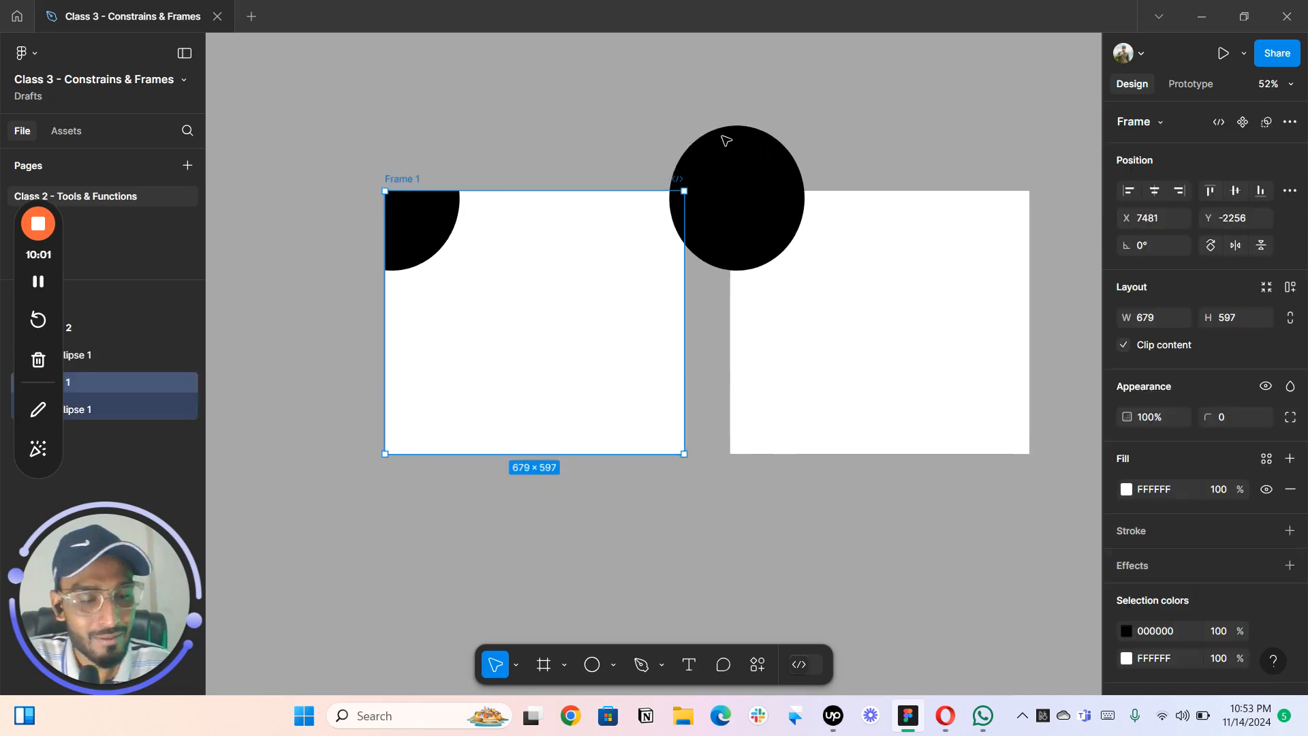
left_click(857, 196)
left_click(778, 188)
left_click_drag(742, 180, 753, 210)
left_click(1020, 145)
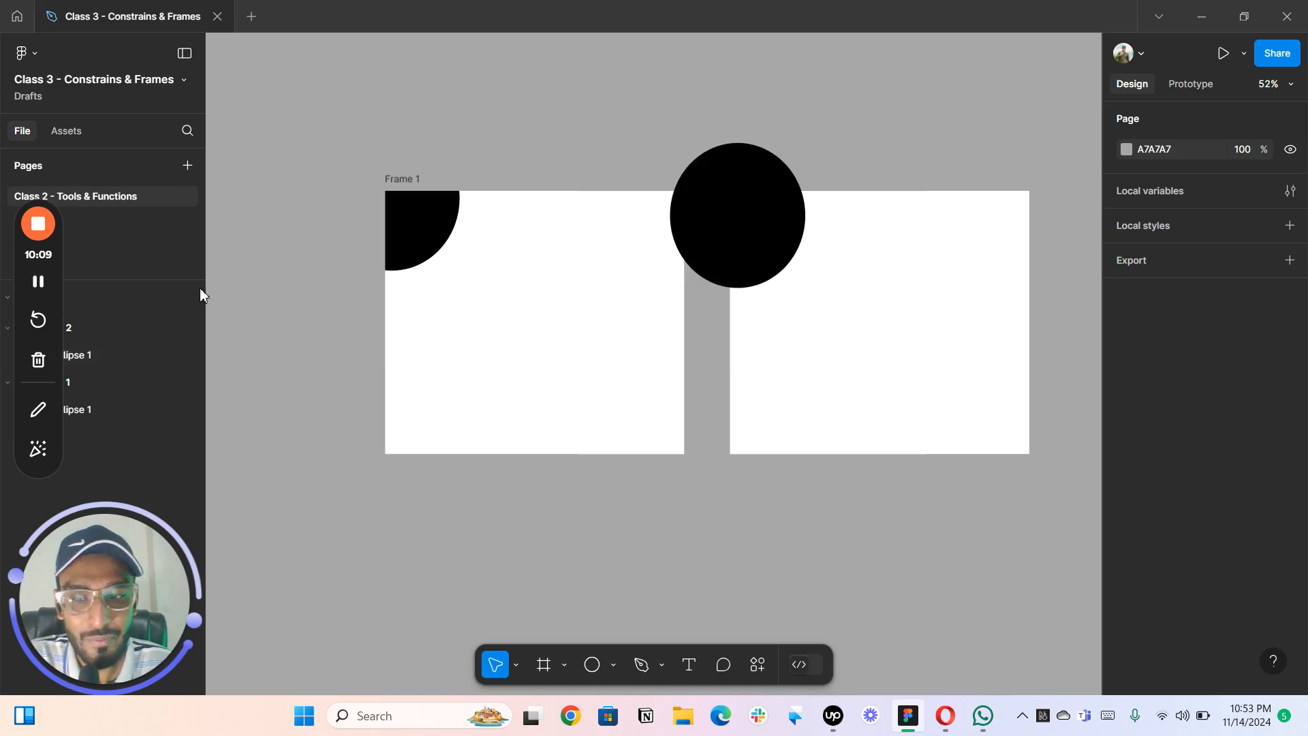
- Turn on Clip content for Frame 2 so its ellipse is cropped at the frame's edges
left_click_drag(21, 351, 170, 729)
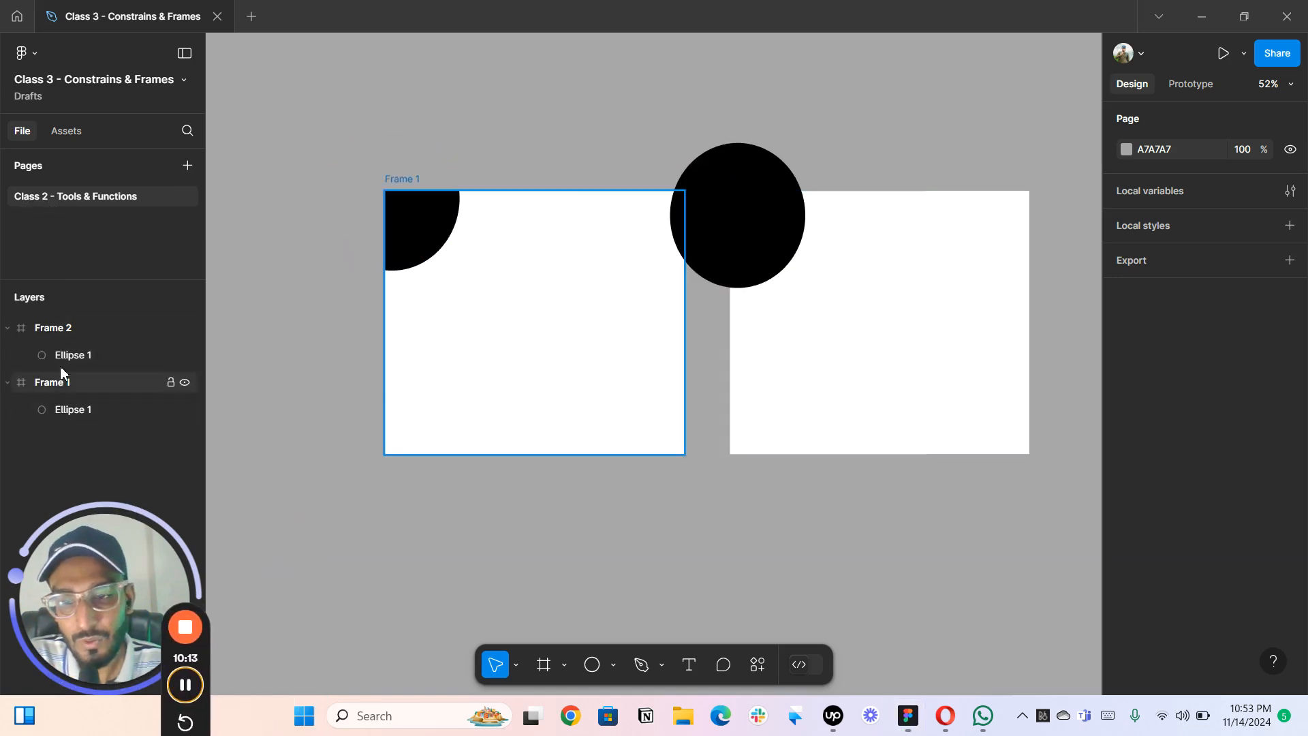
left_click(62, 329)
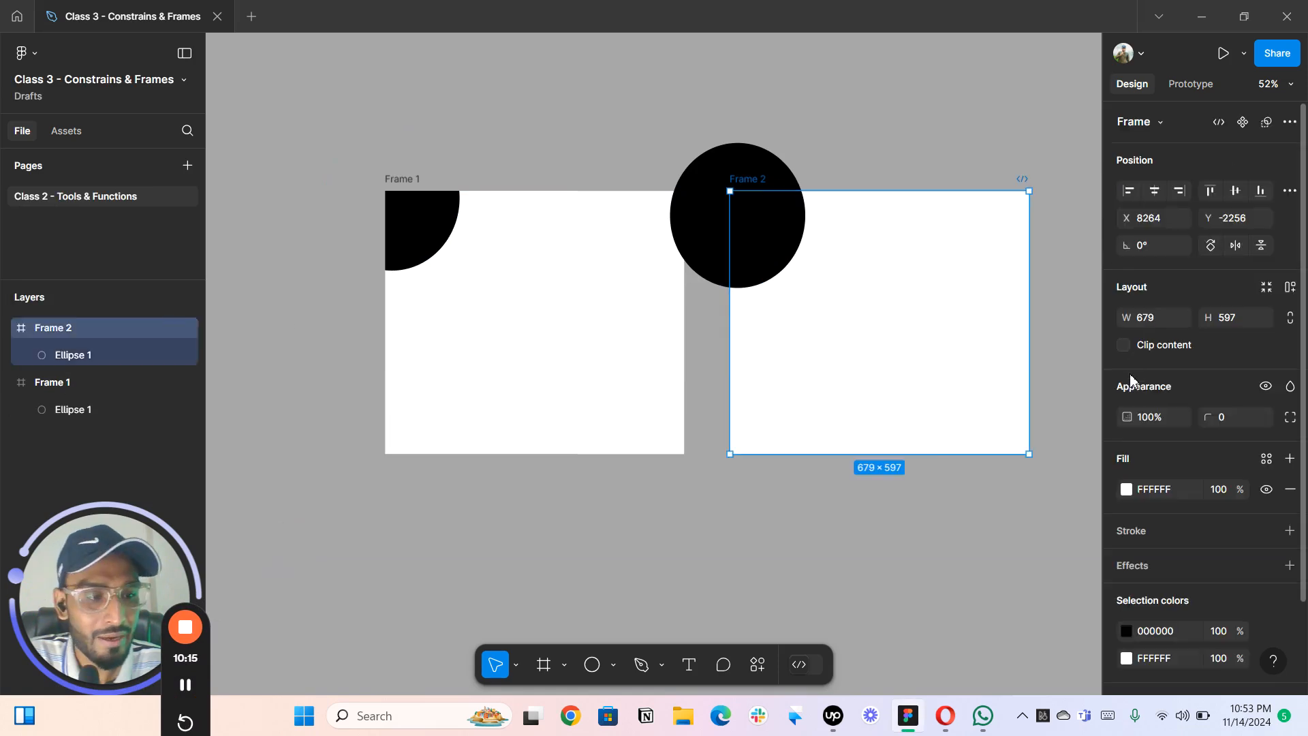
left_click(1124, 345)
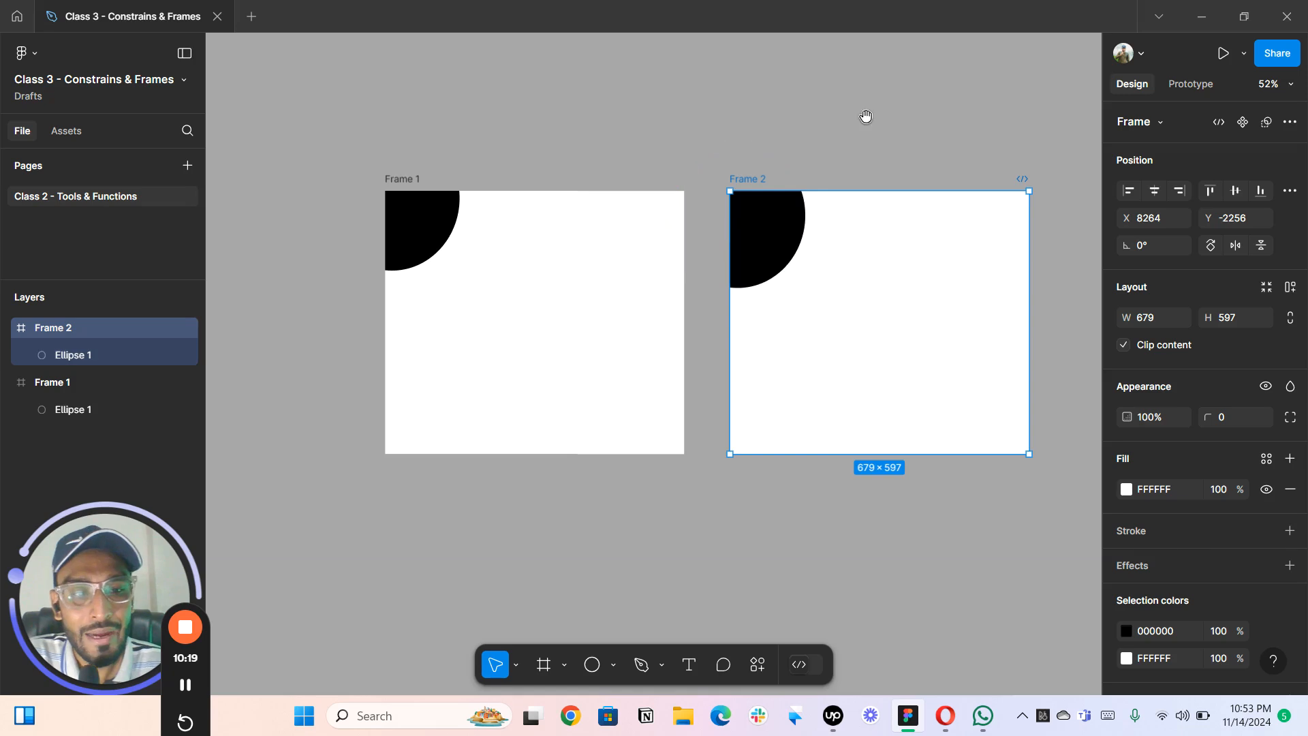
scroll(748, 158, "right", 3)
scroll(754, 164, "up", 1)
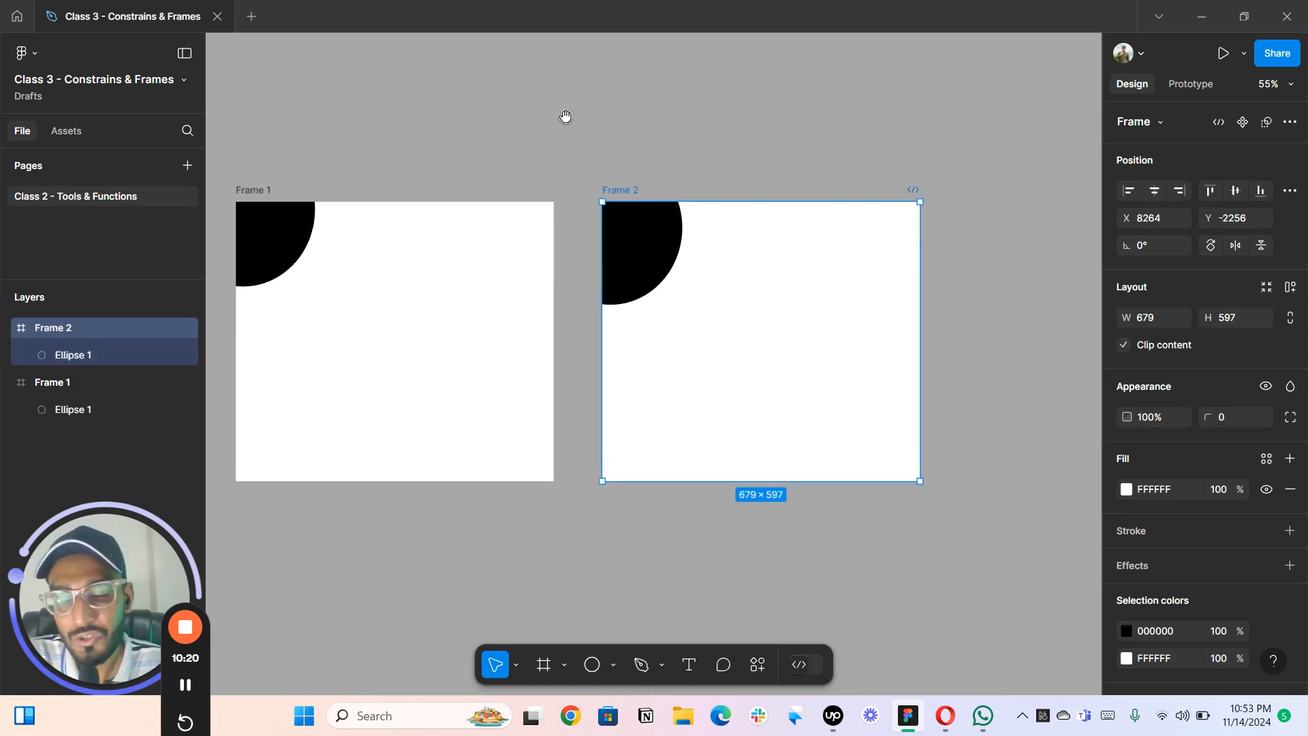
- Move the black ellipse out of Frame 1 onto the empty canvas beside the frame's left edge
scroll(577, 113, "left", 2)
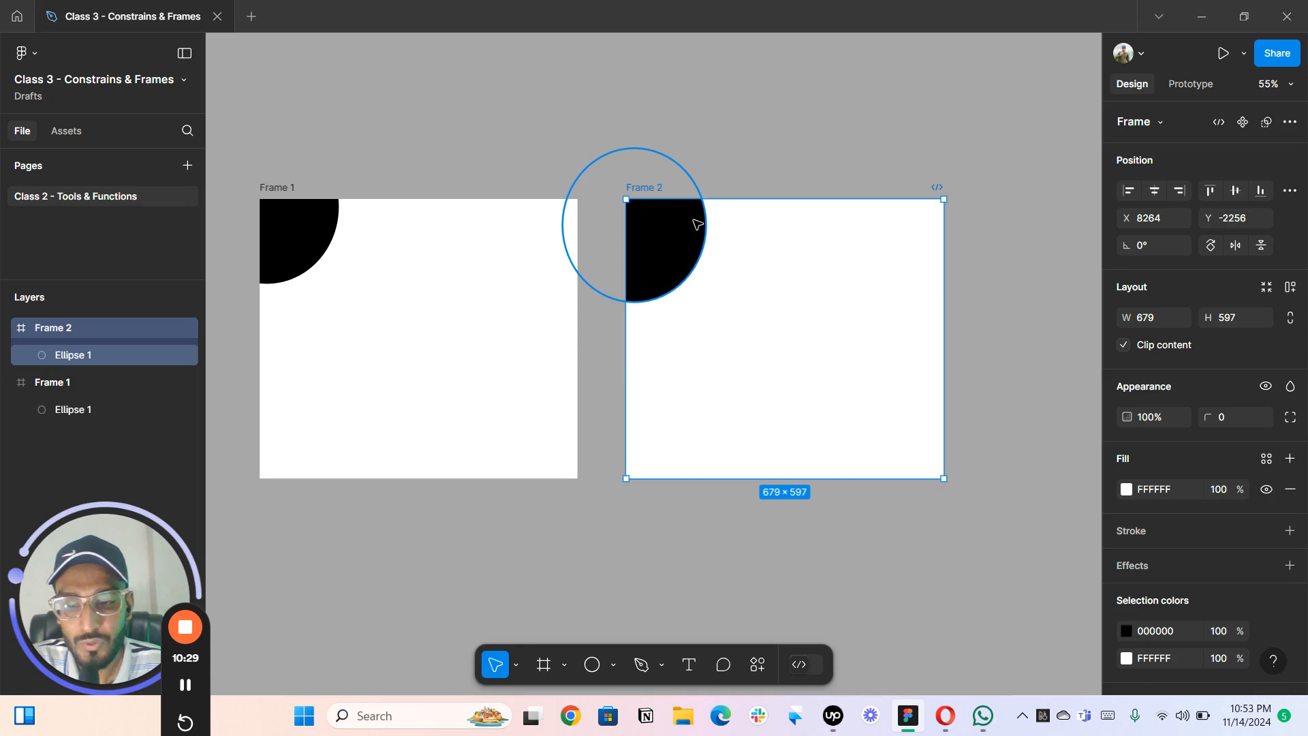
scroll(794, 82, "left", 10)
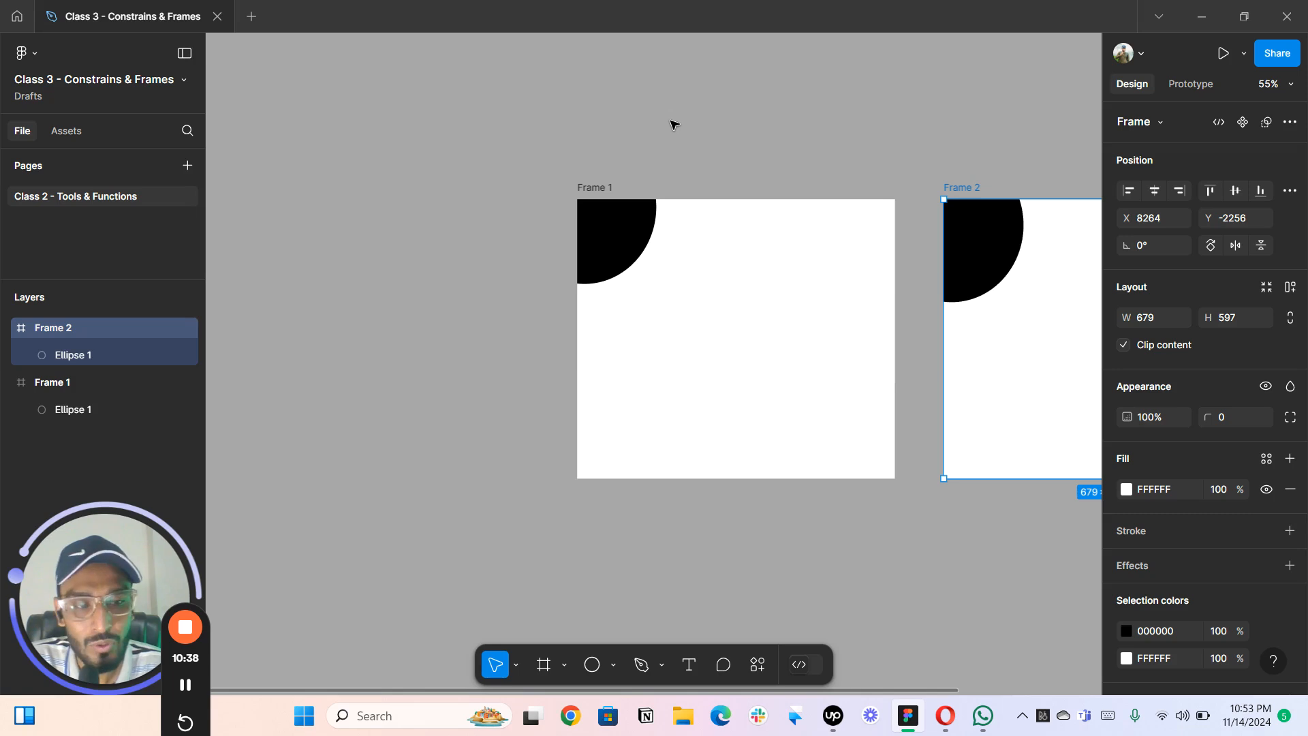
left_click(637, 236)
left_click(581, 301)
left_click_drag(637, 235, 458, 359)
left_click(530, 212)
left_click_drag(540, 246, 361, 153)
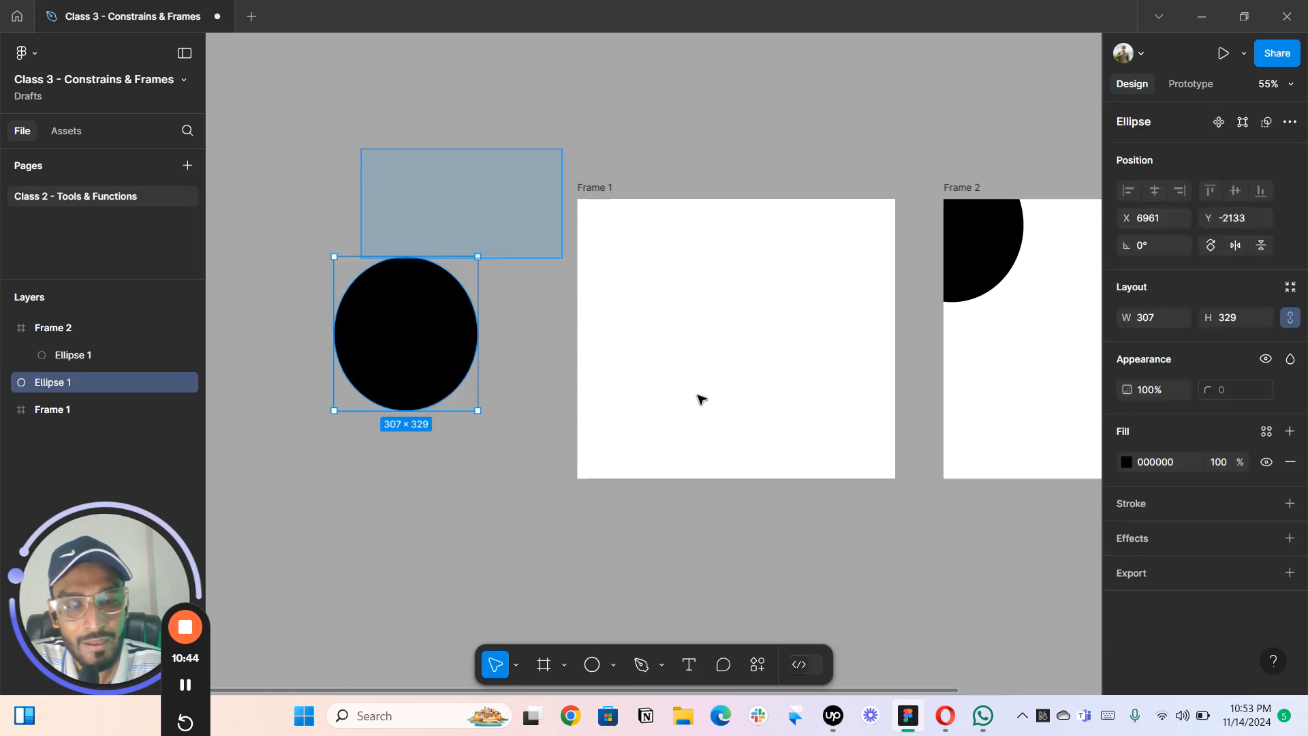
- Group the loose ellipse with Frame 1, reduce their spacing to -297 so they overlap, and shift the group slightly left
left_click(724, 423, "shift")
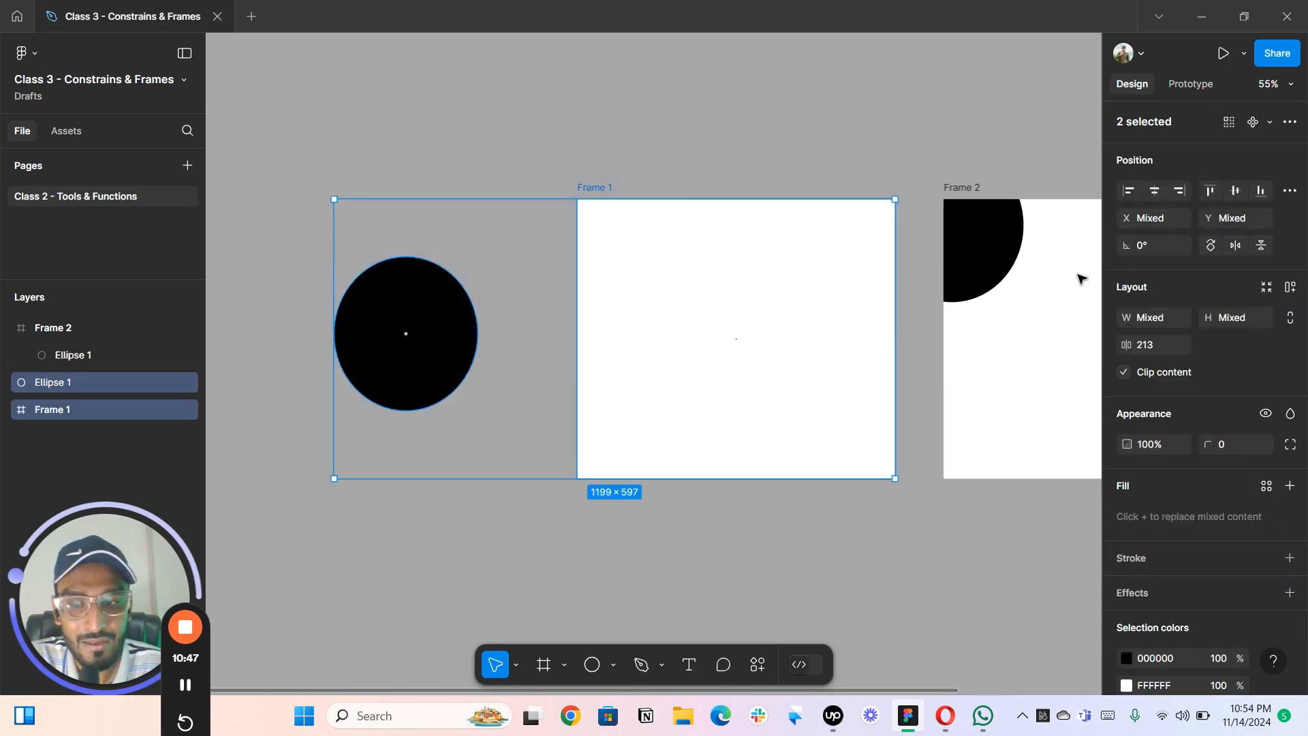
key("ctrl+g")
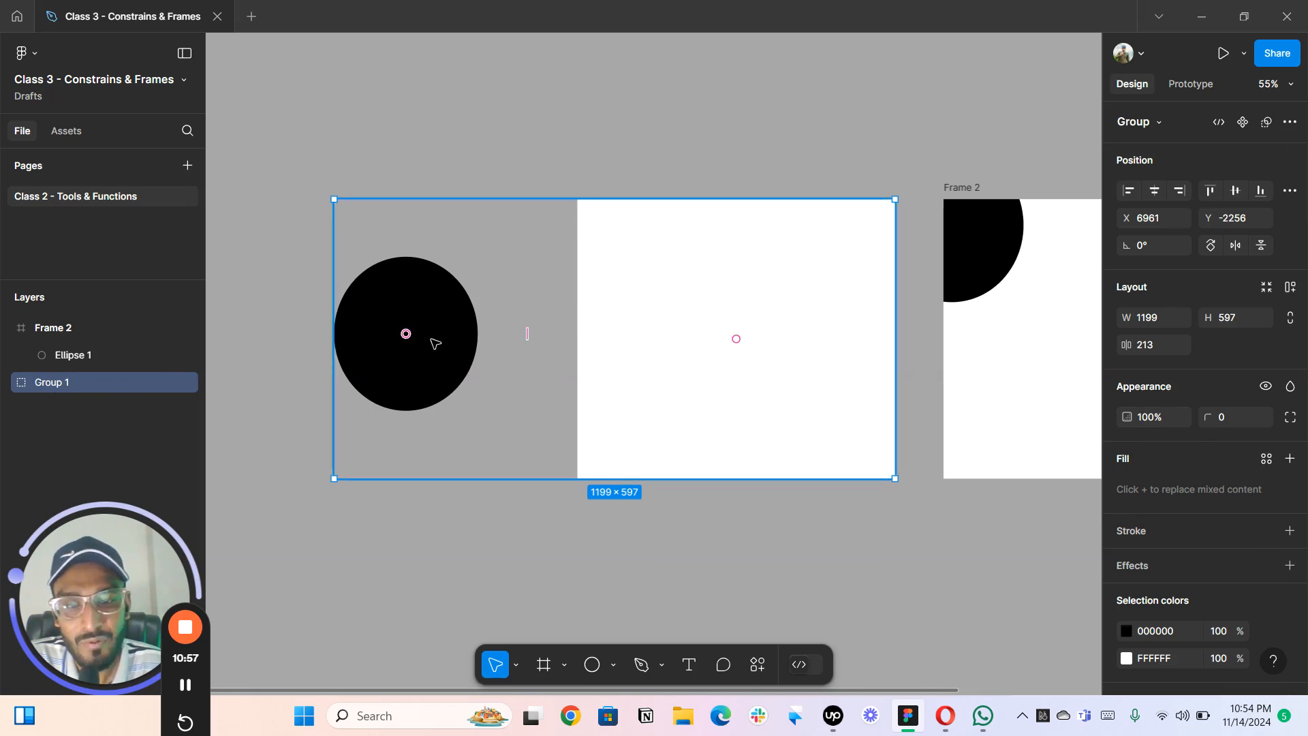
left_click_drag(411, 336, 363, 313)
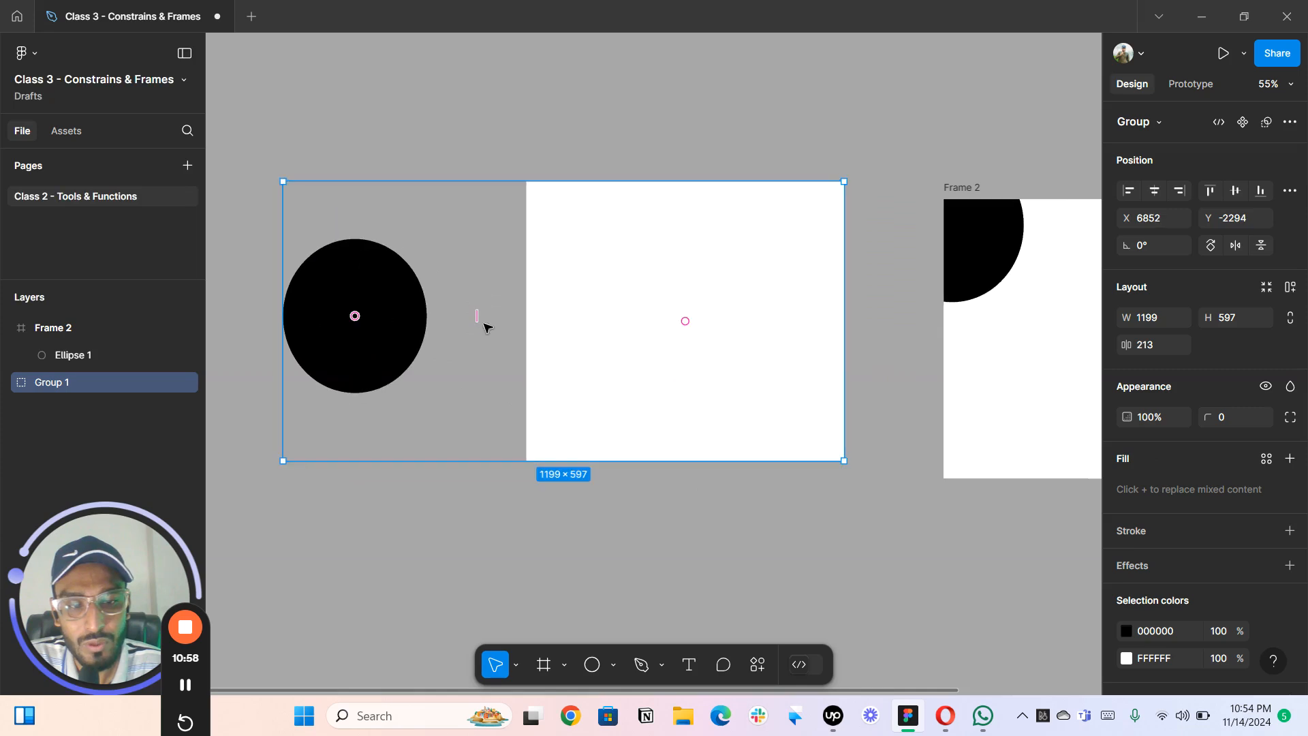
left_click_drag(476, 314, 374, 303)
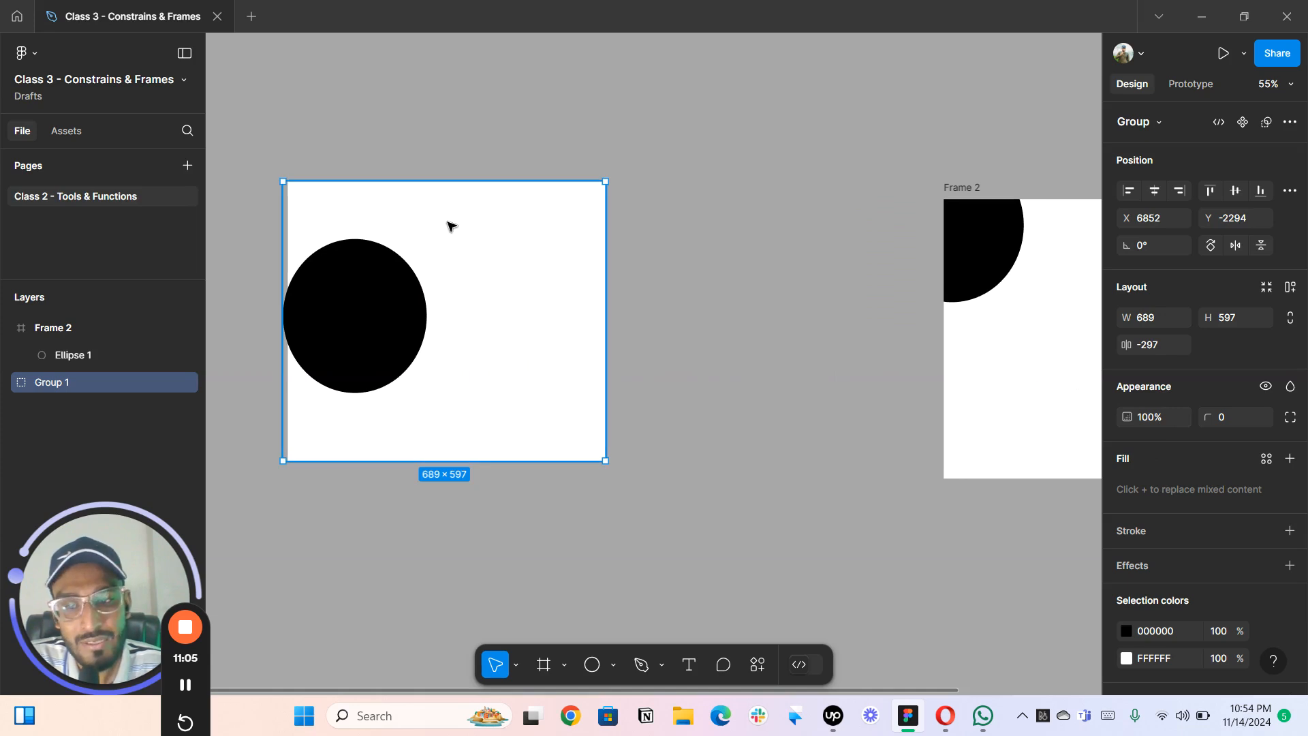
left_click_drag(438, 258, 427, 256)
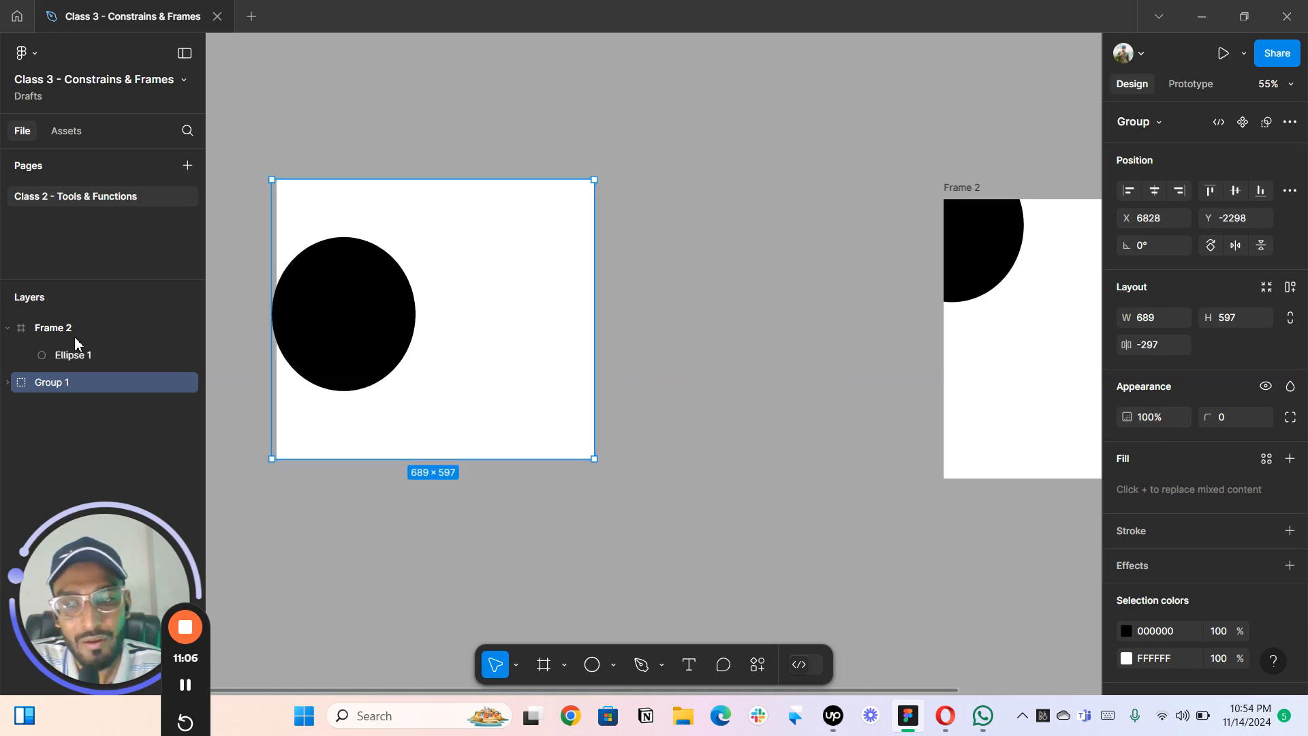
- Nest the group's loose Ellipse 1 inside Frame 1 in the layer hierarchy, keeping Clip content on
left_click(6, 383)
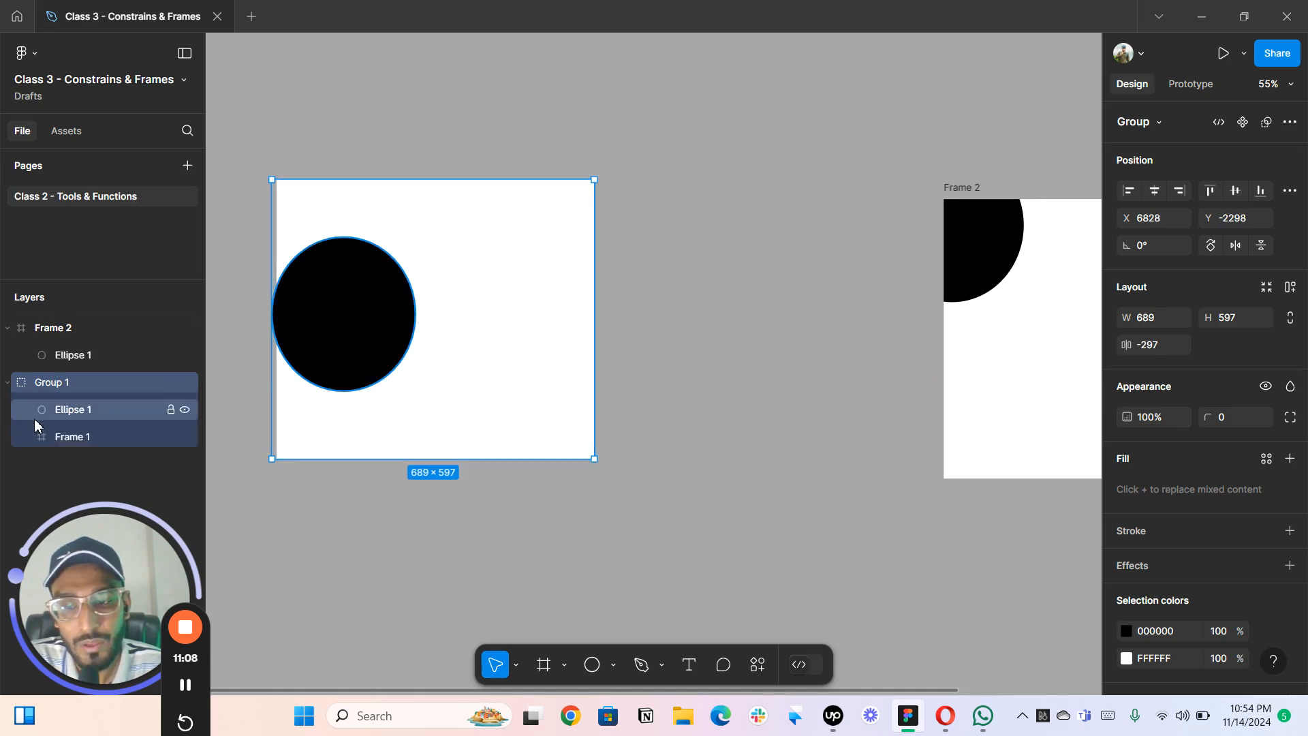
left_click(67, 436)
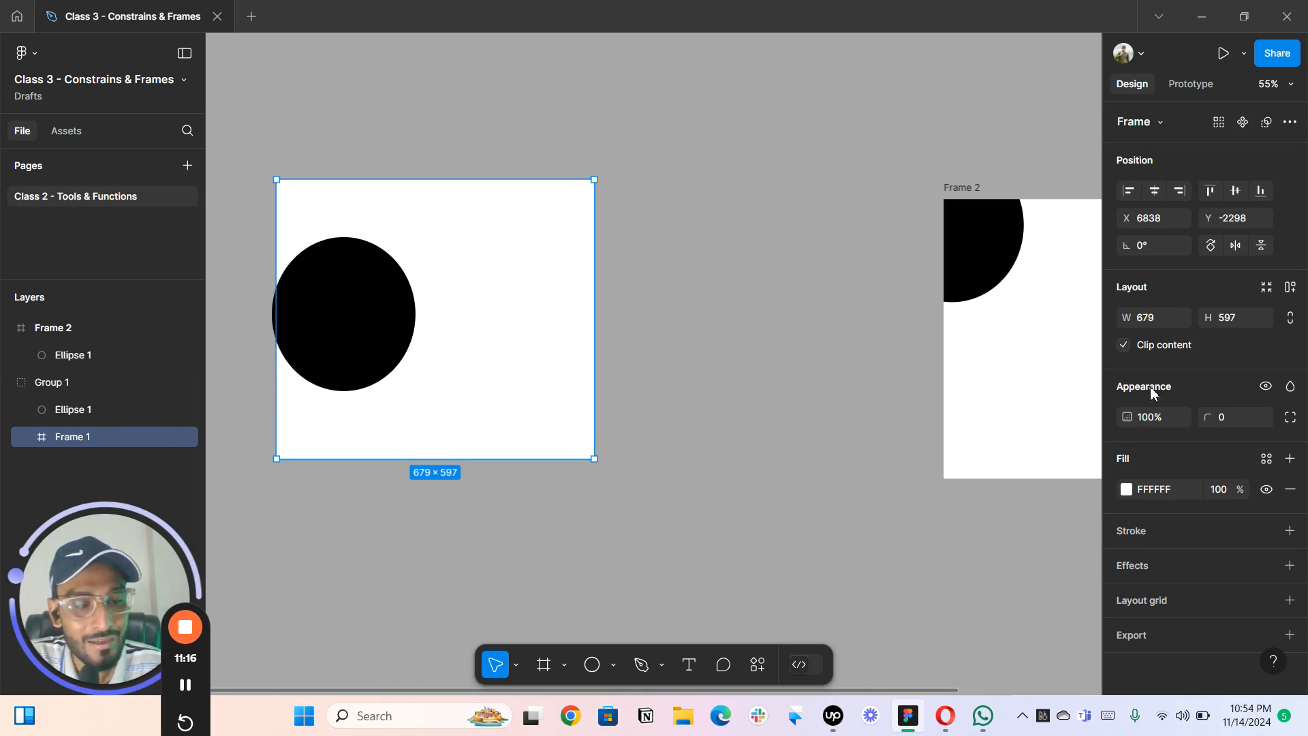
left_click(1124, 345)
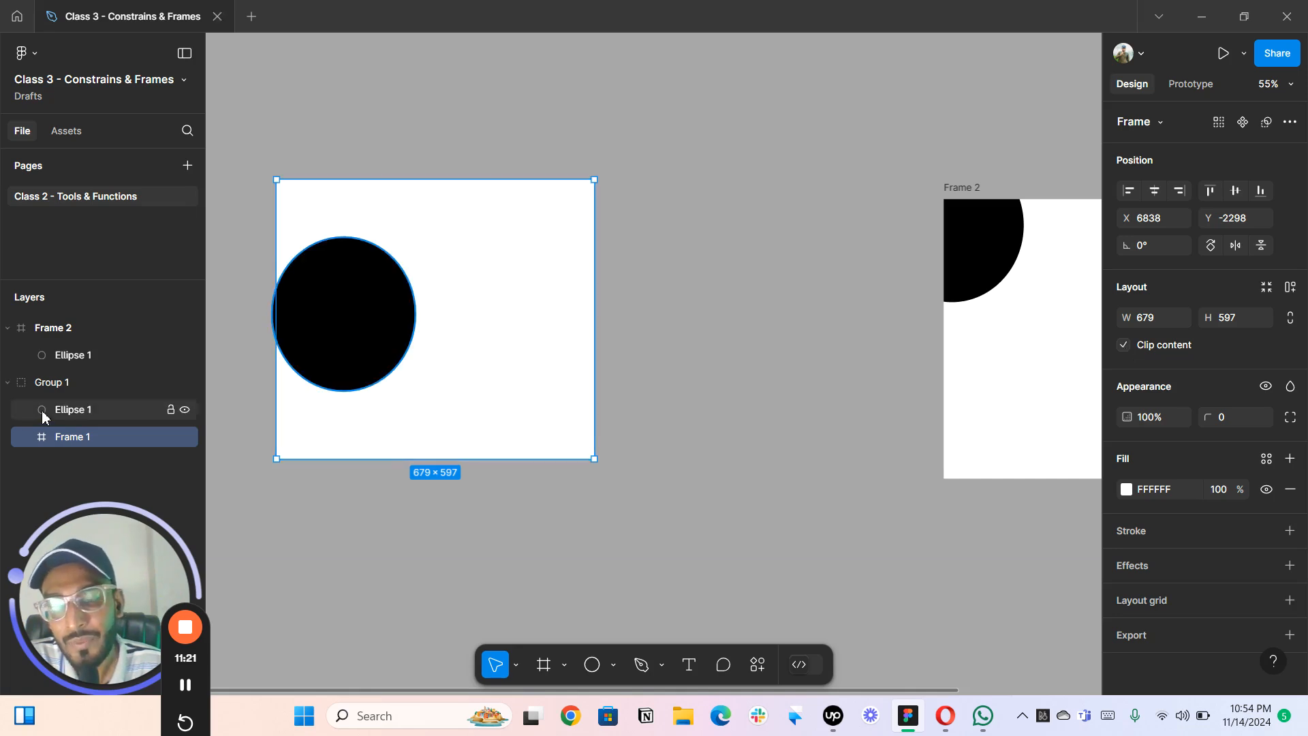
left_click_drag(76, 413, 76, 442)
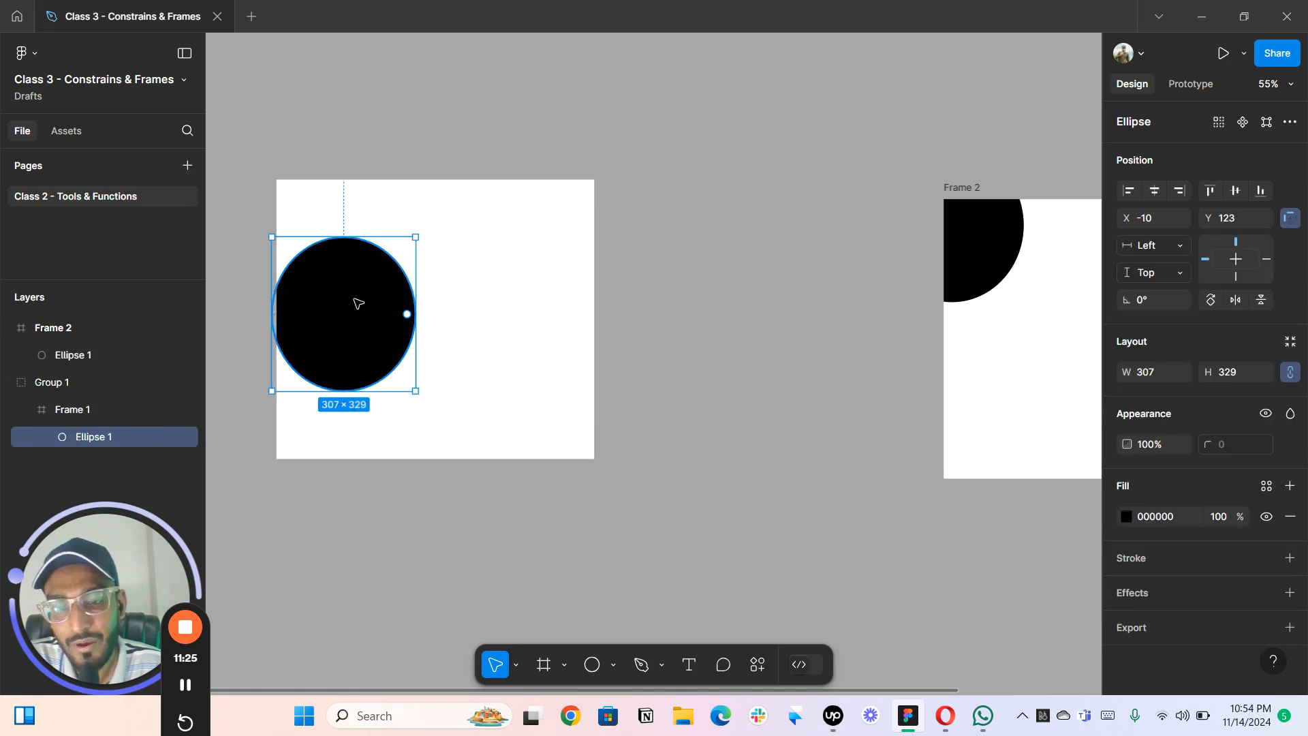
- Move the ellipse to about X -134, Y 156 across Frame 1's left edge, and compare the group's and the frame's layout options
left_click_drag(312, 310, 252, 324)
scroll(336, 116, "left", 5)
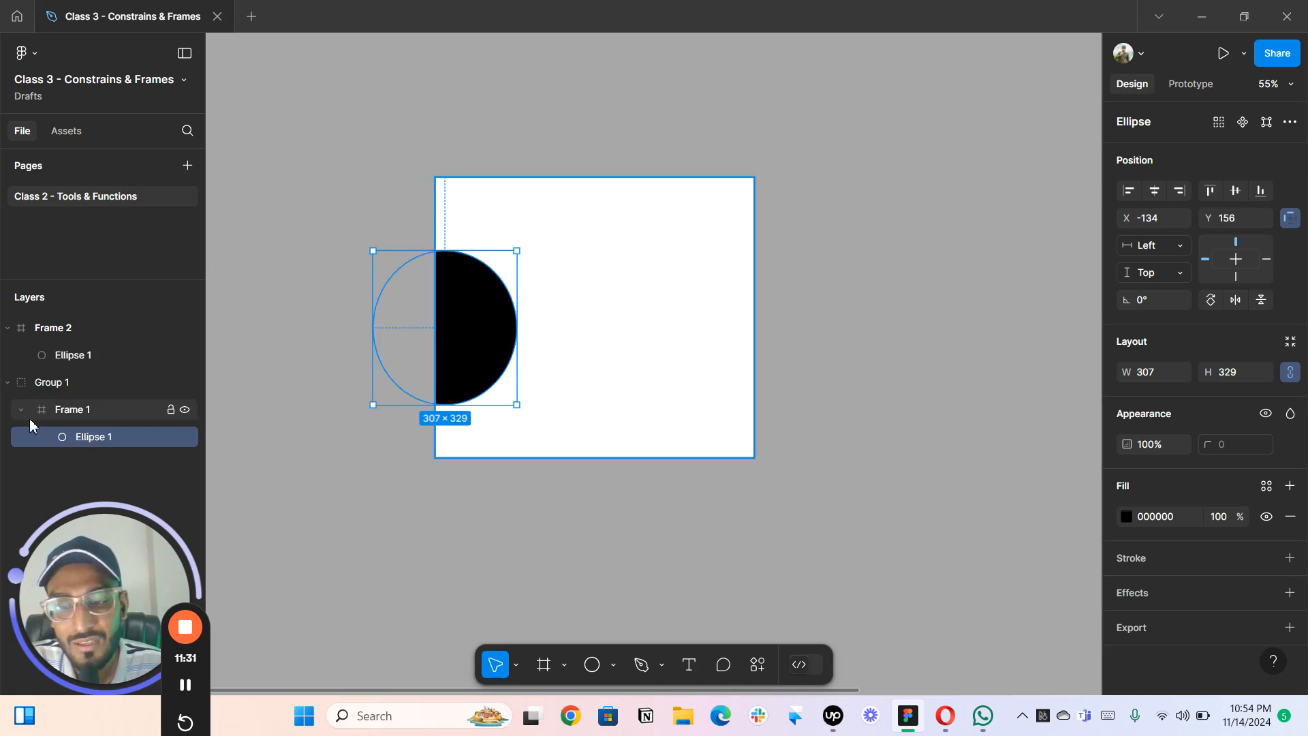
left_click(24, 383)
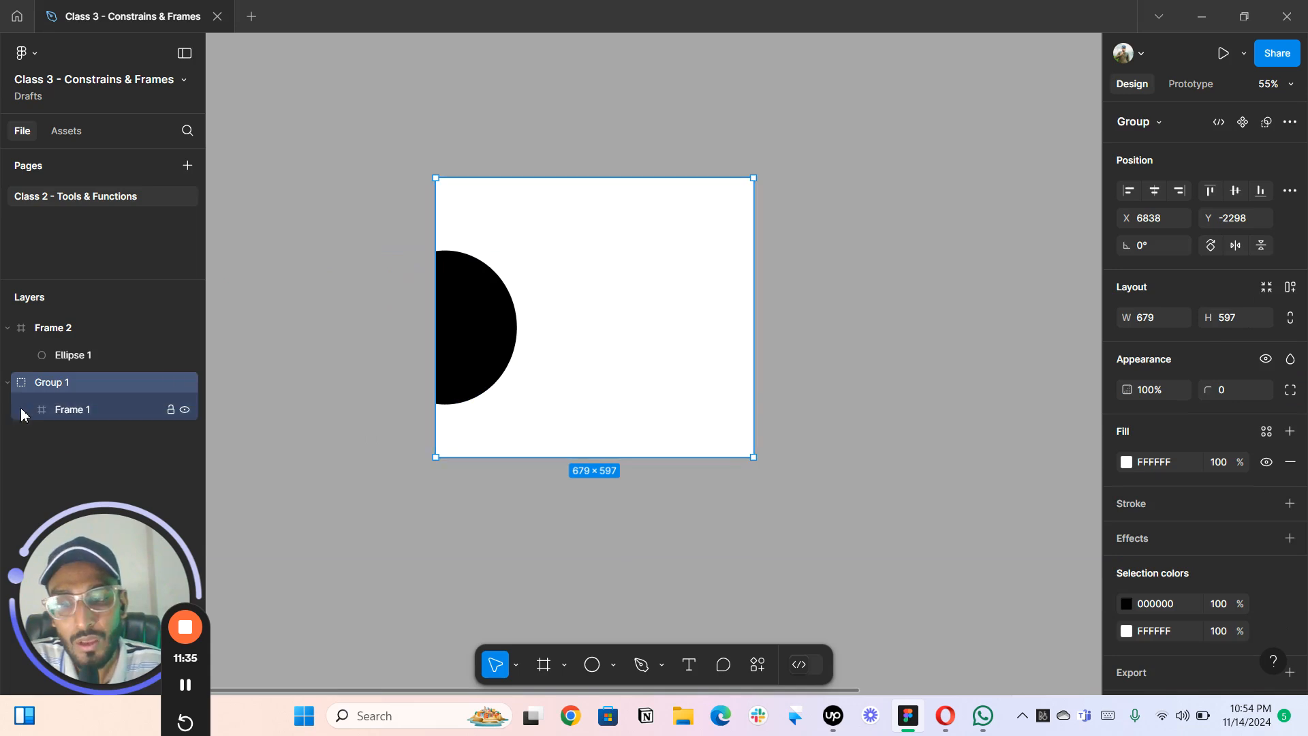
left_click(57, 410)
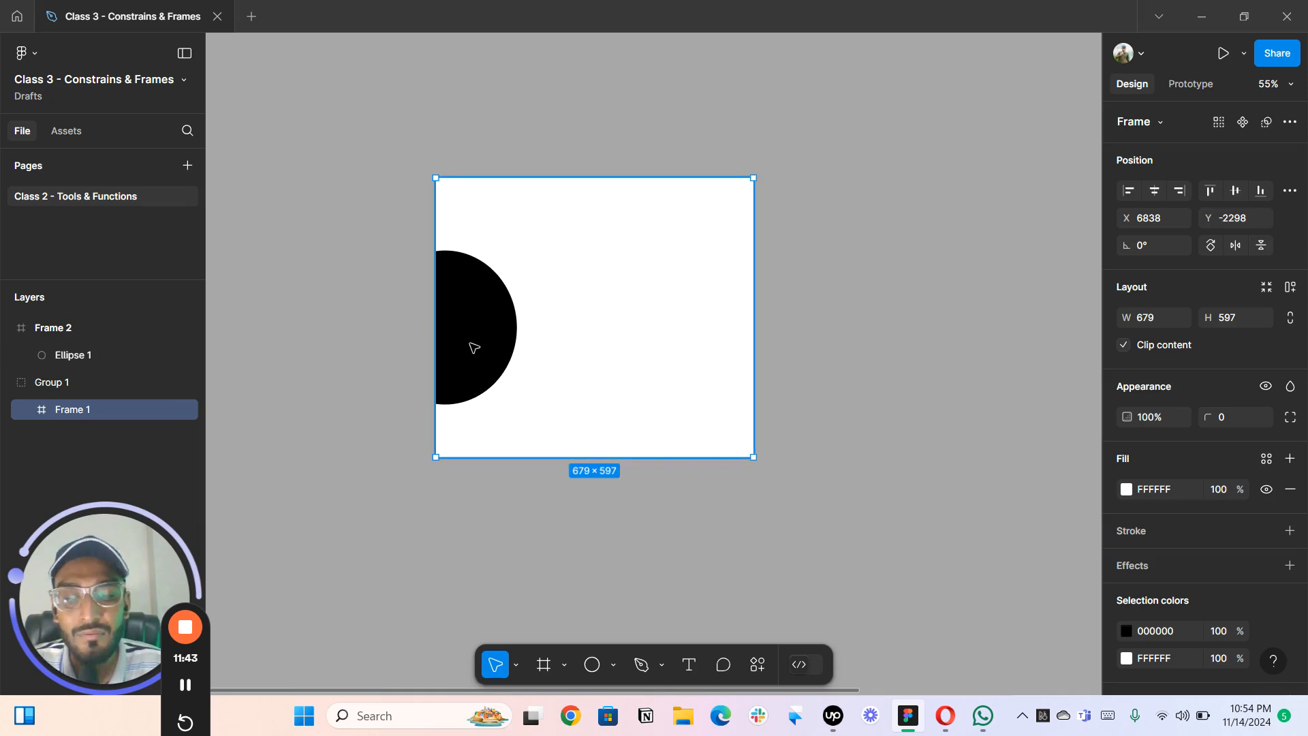
- Delete Frame 2 and the group containing Frame 1 from the canvas
left_click(308, 157)
scroll(304, 151, "down", 5)
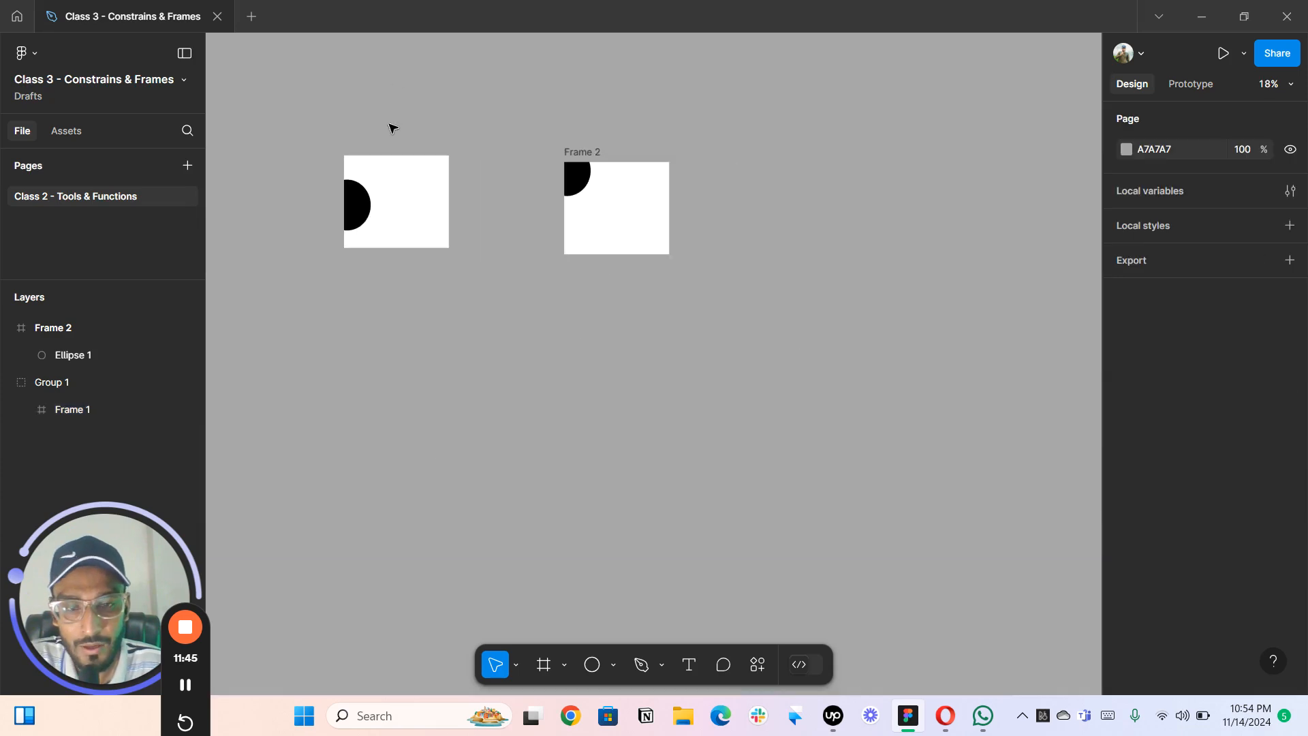
left_click_drag(249, 144, 767, 292)
key("Delete")
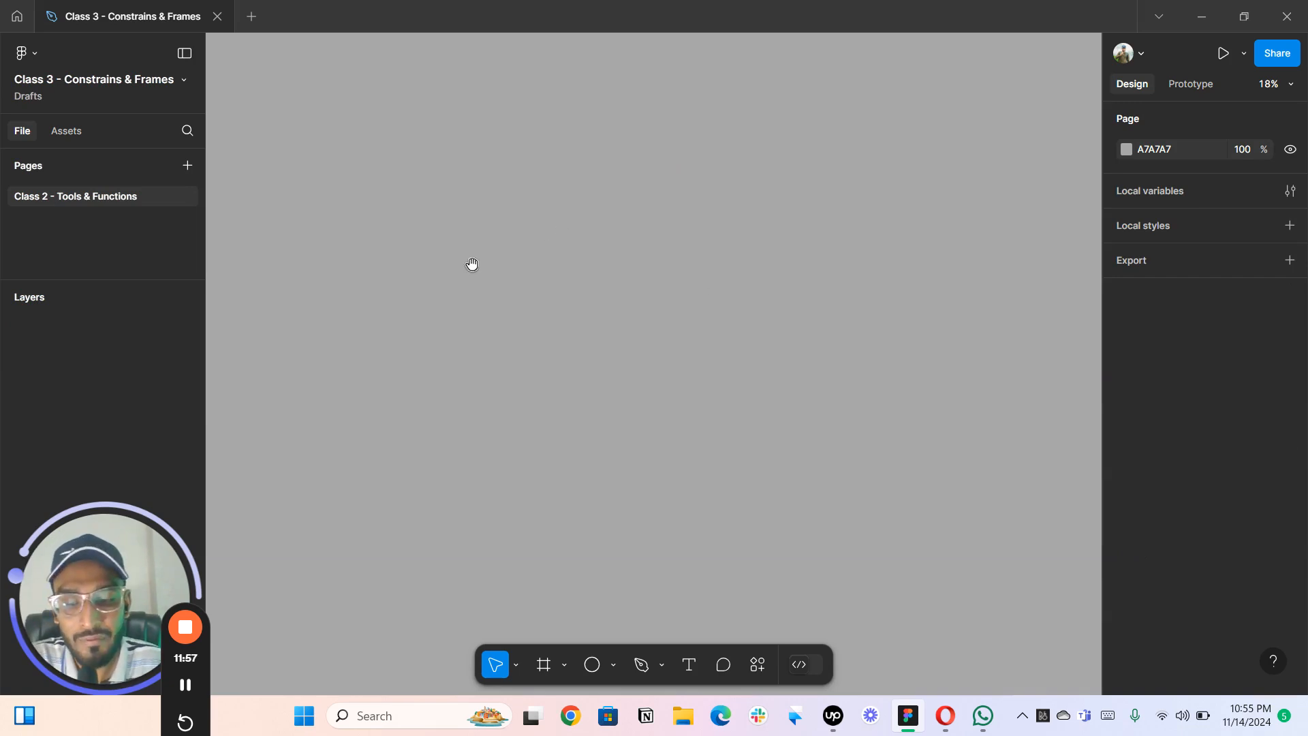
- Draw a new frame about 2221 × 1974 and place it in the middle of the visible canvas
scroll(467, 264, "down", 1)
mouse_move(484, 260)
left_mouse_down()
mouse_move(452, 250)
mouse_move(504, 250)
left_mouse_up()
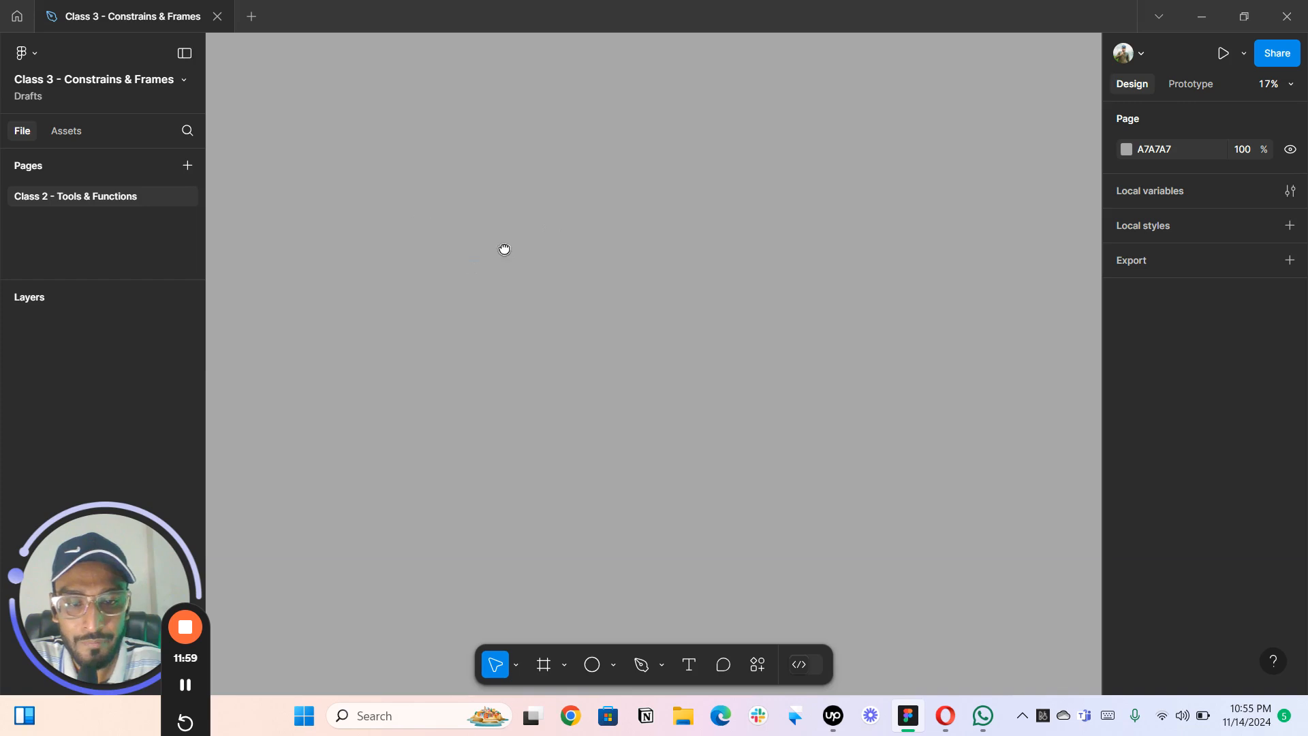
key("f")
left_click_drag(381, 181, 712, 474)
left_click_drag(408, 199, 455, 193)
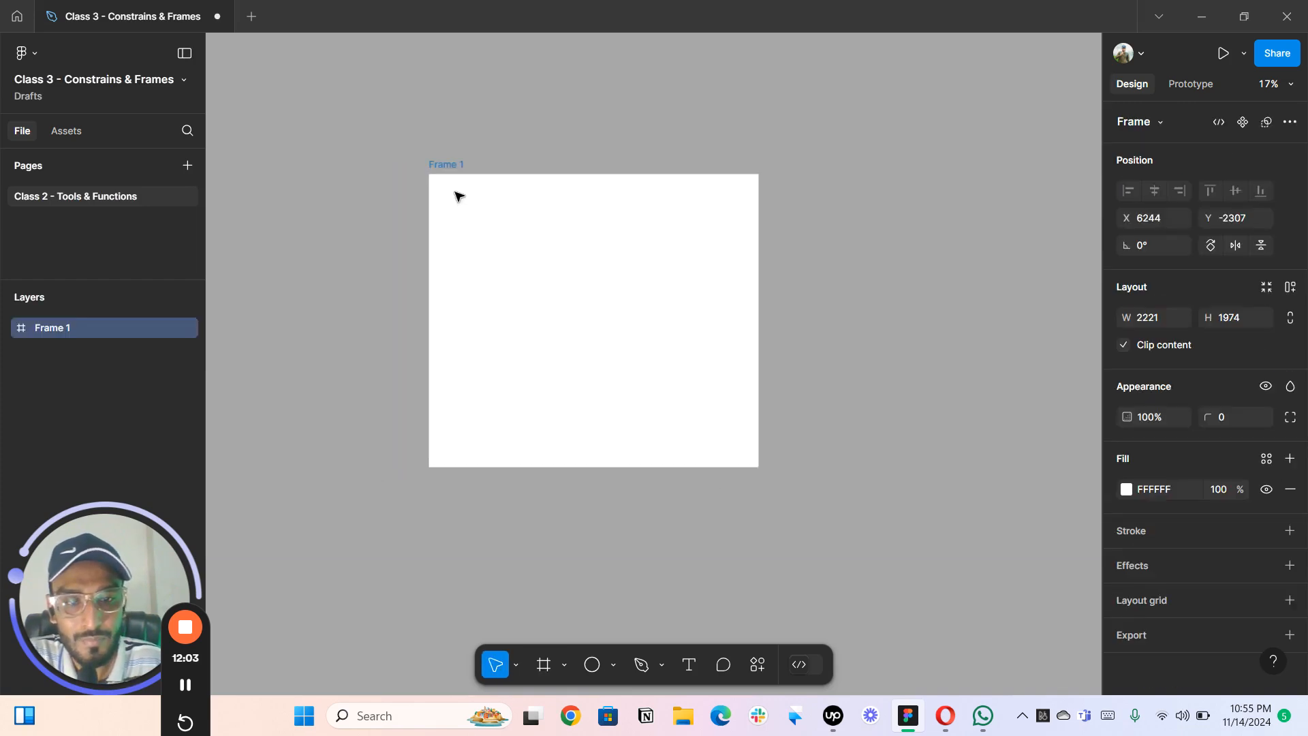
- Rename the new frame as Constrain
double_click(445, 168)
type("Constrain")
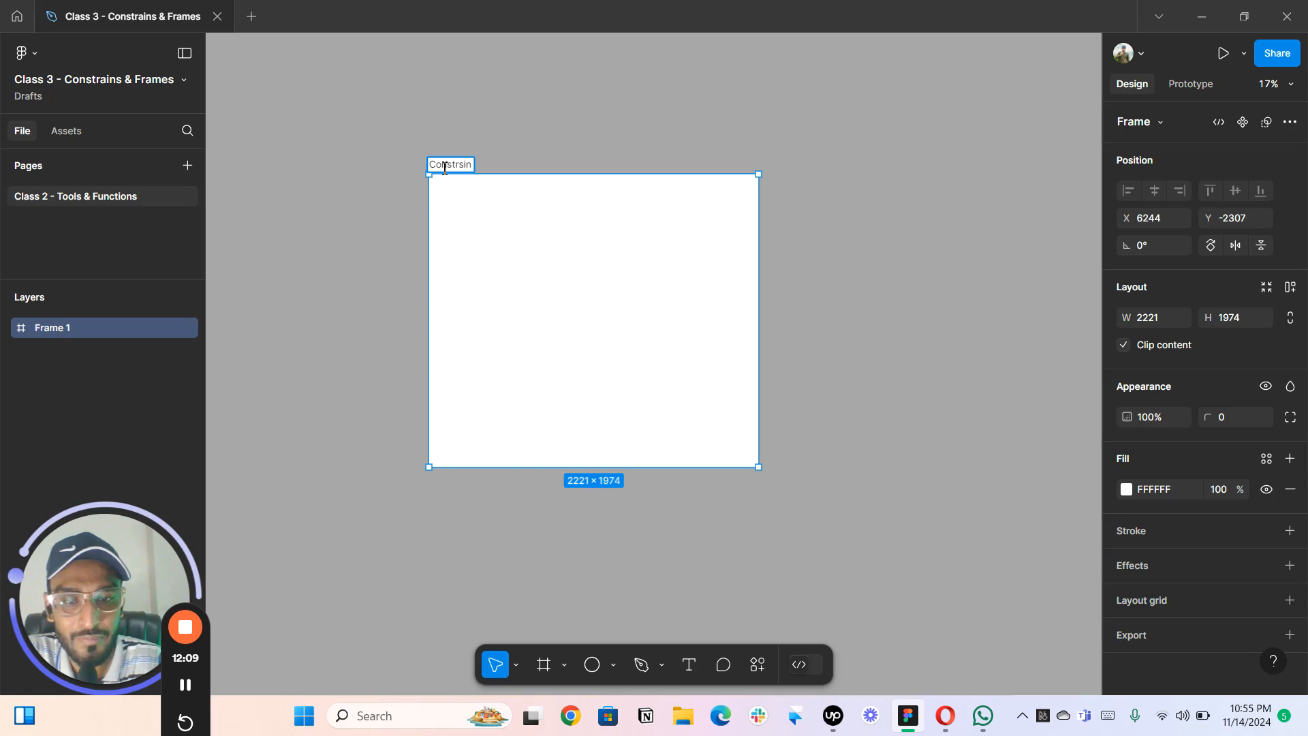
key("Return")
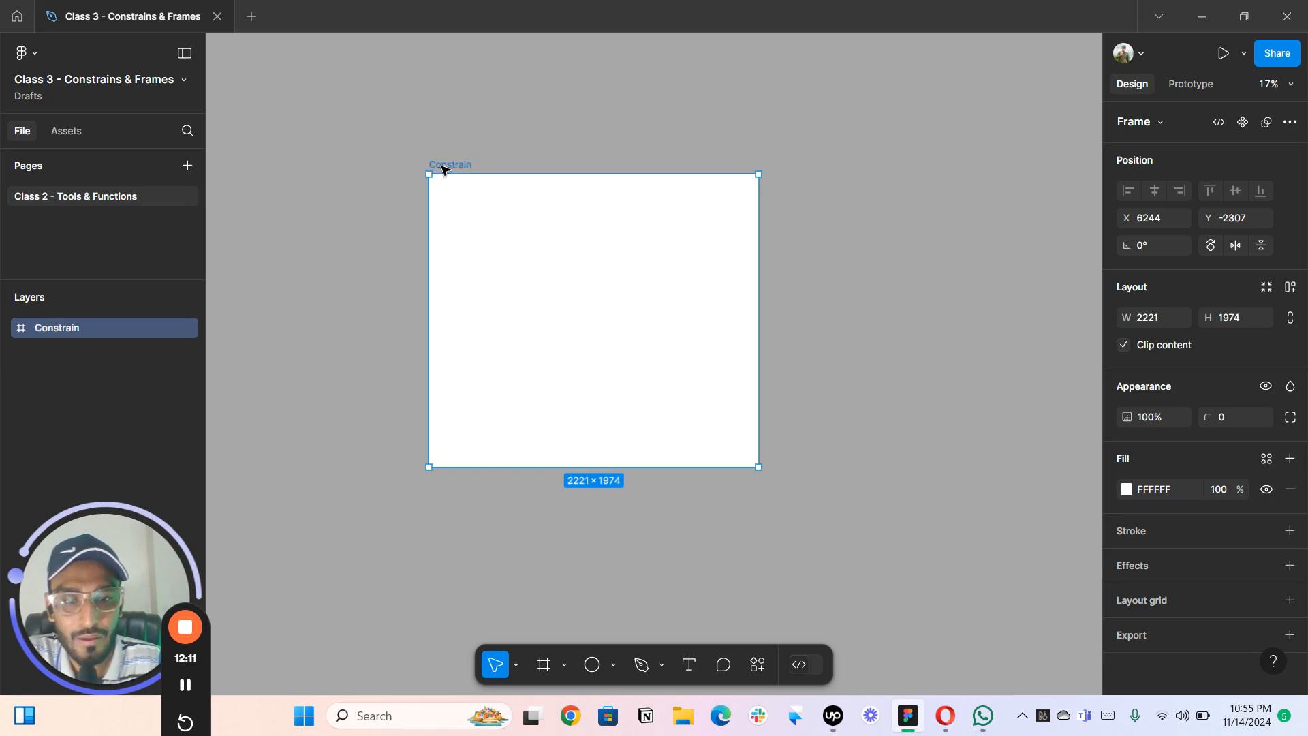
- Turn auto layout on for the Constrain frame and remove it again
scroll(488, 136, "up", 3)
scroll(622, 295, "down", 1)
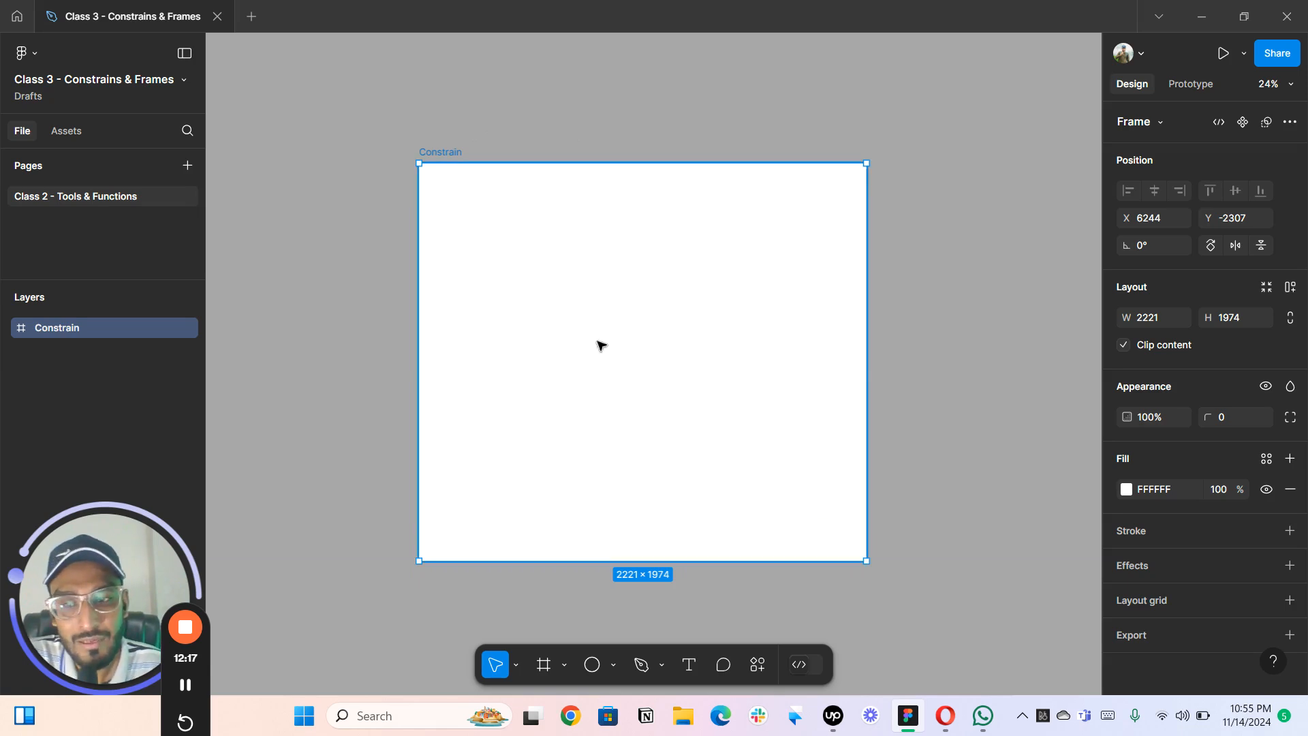
left_click(1291, 288)
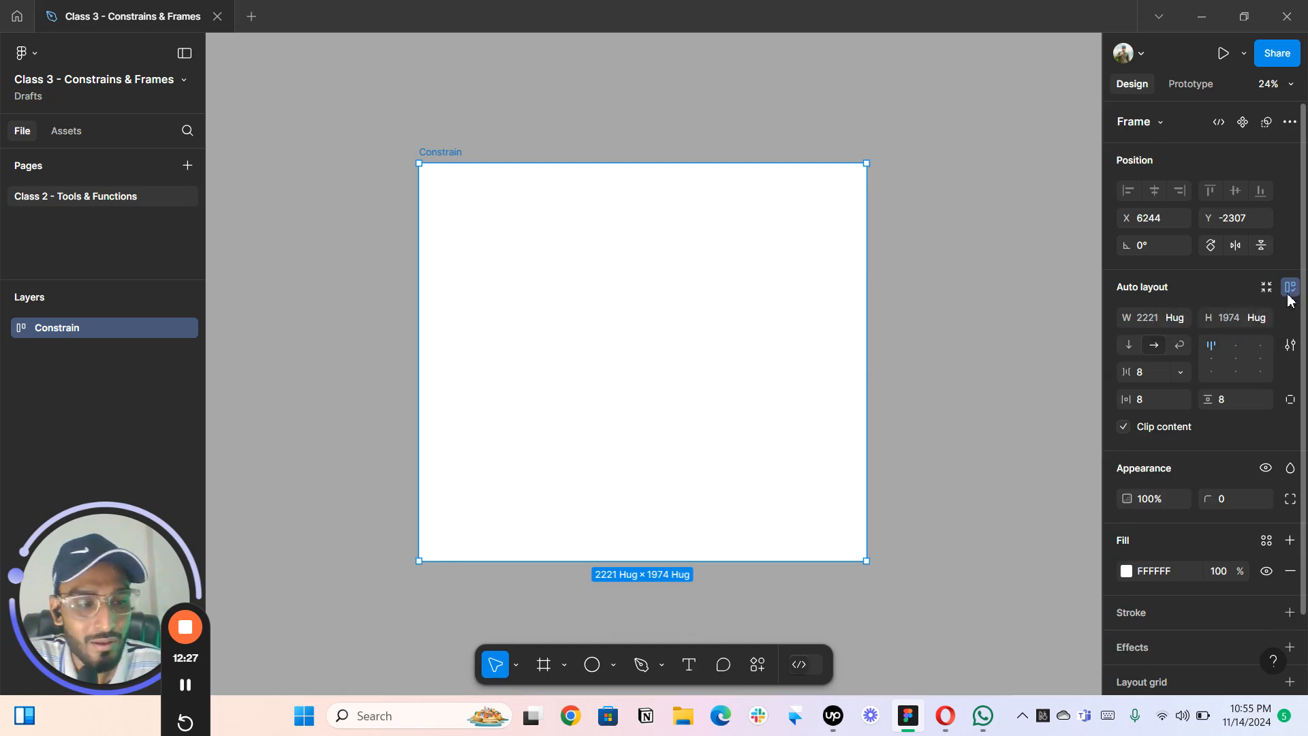
left_click(1288, 291)
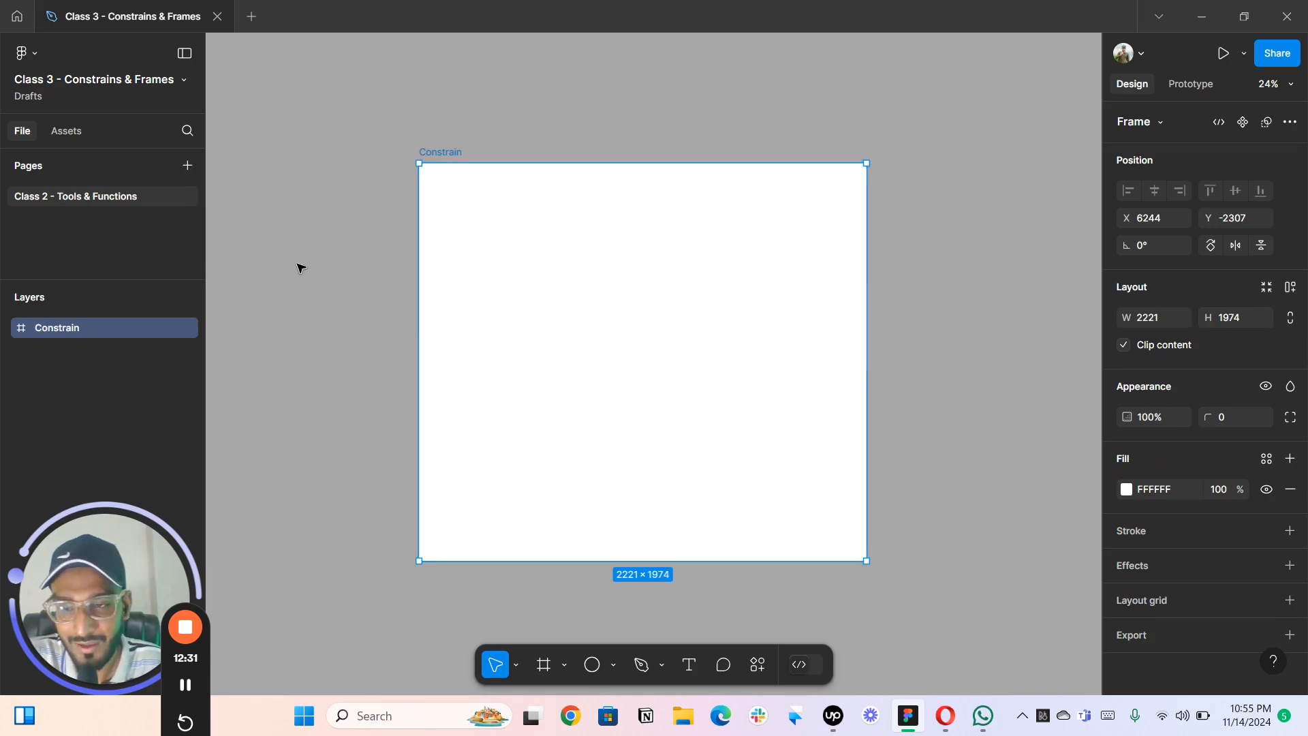
- Draw a rectangle about 152 × 152 near the upper-left corner of the Constrain frame
key("r")
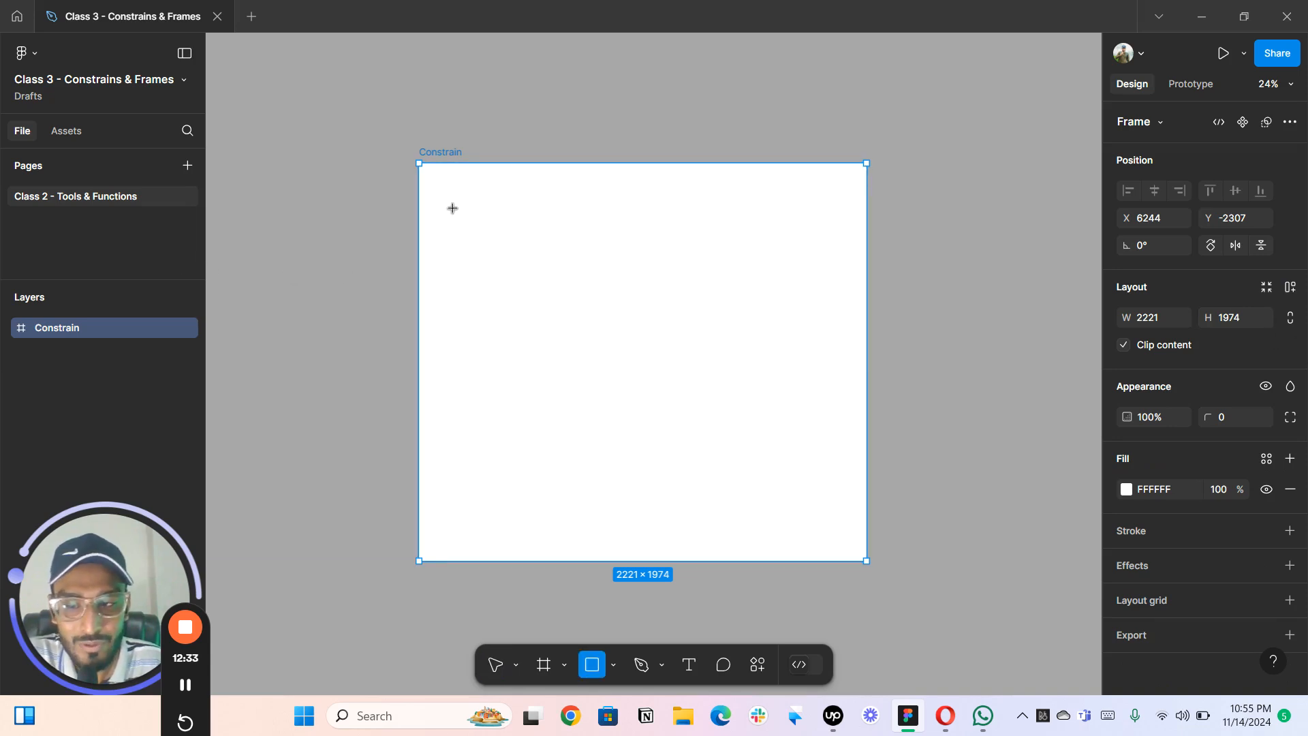
mouse_move(460, 200)
left_mouse_down()
mouse_move(487, 225)
mouse_move(483, 204)
mouse_move(454, 193)
left_mouse_up()
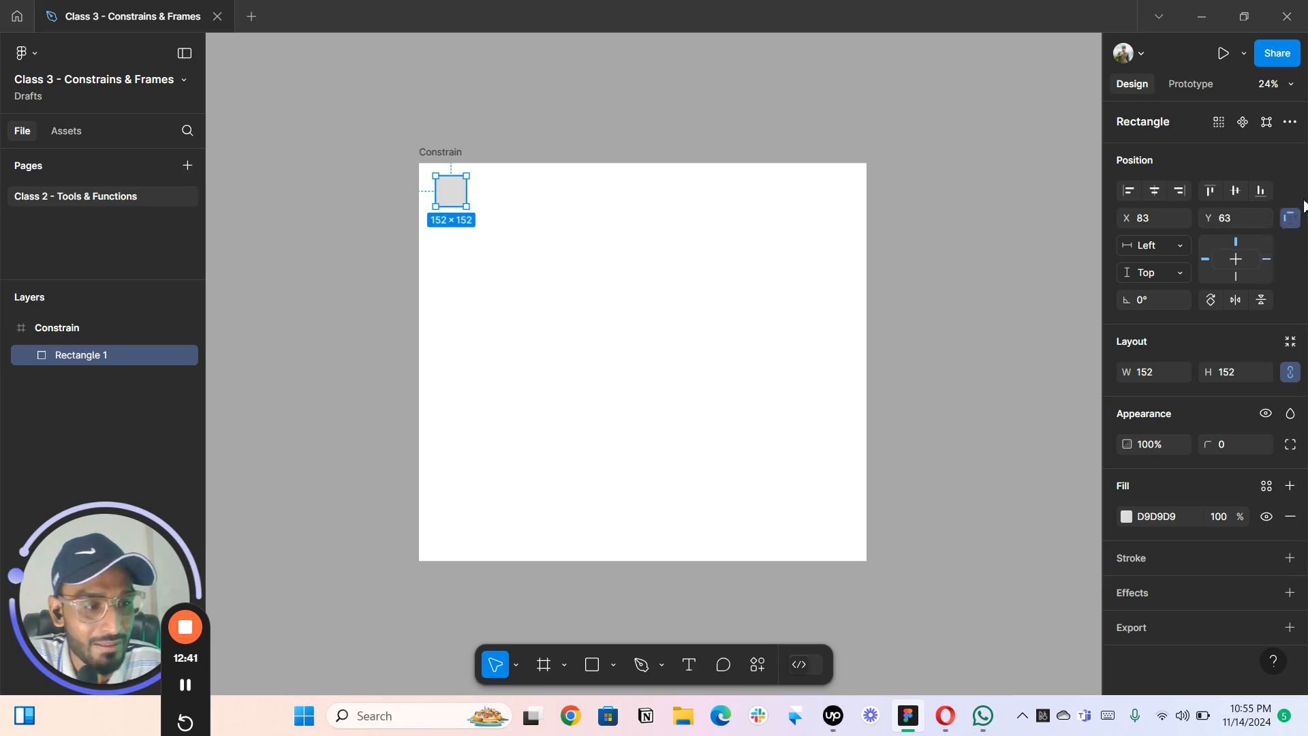
left_click(595, 128)
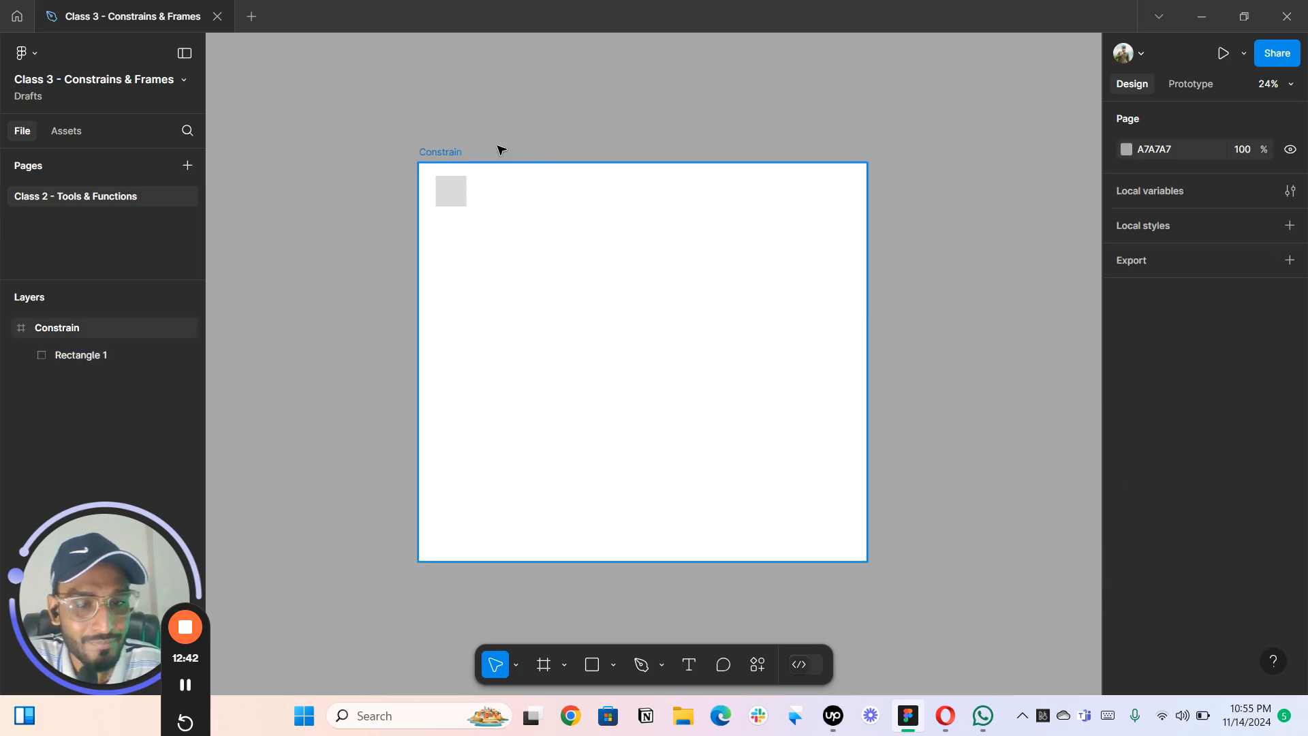
- Inspect the rectangle's constraint guides to the frame edges, hiding and redisplaying its horizontal and vertical constraint settings
left_click(452, 194)
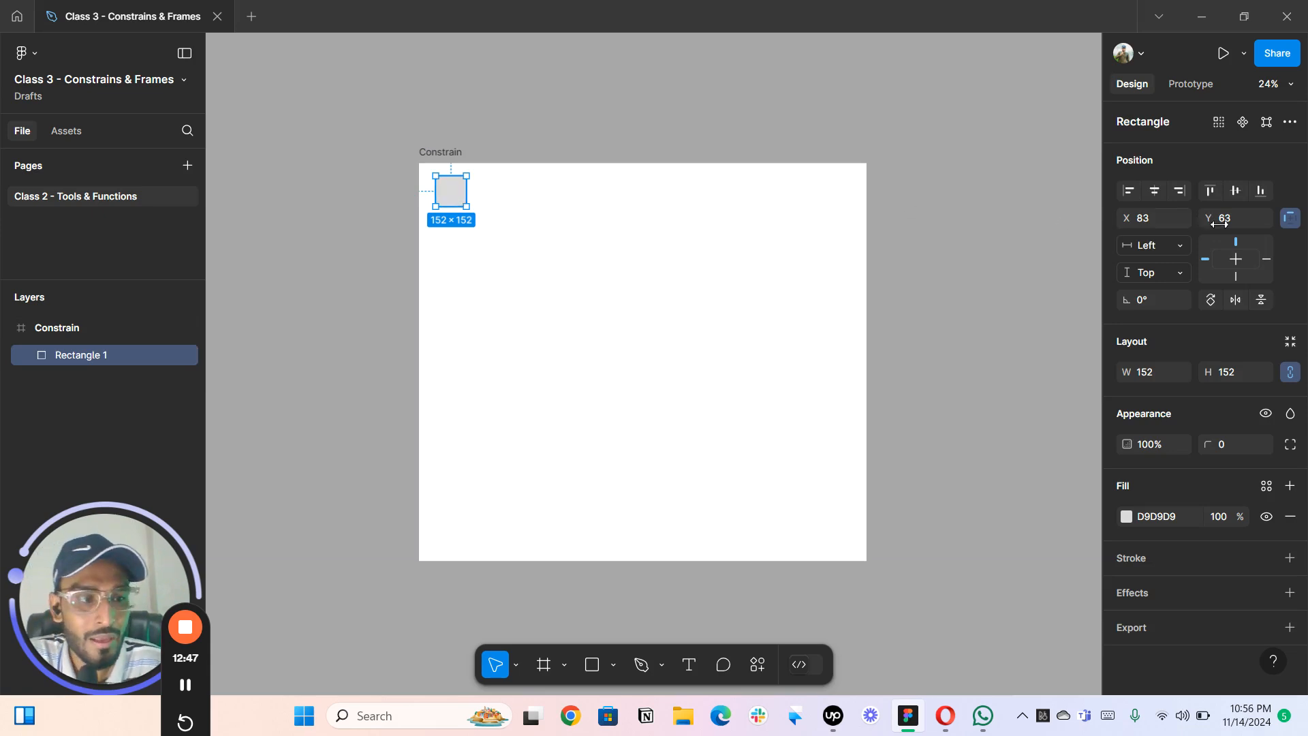
left_click(1289, 222)
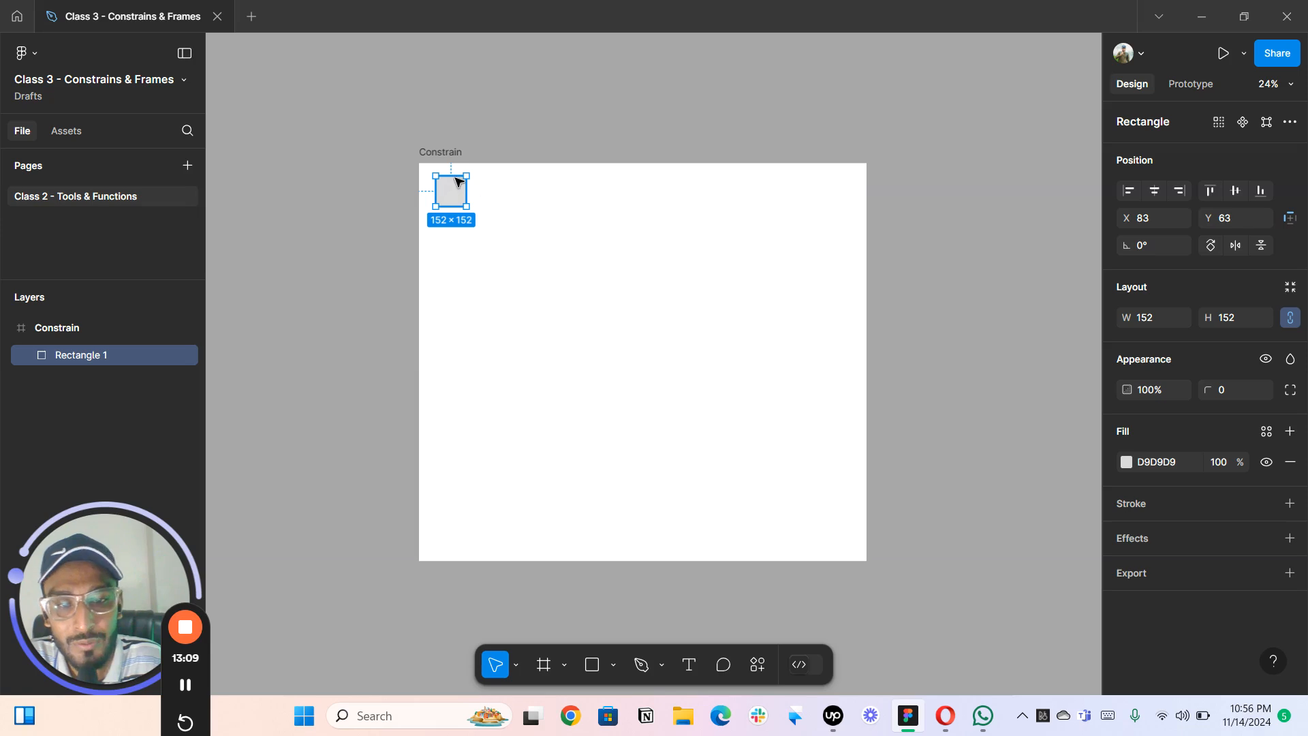
scroll(454, 171, "up", 10)
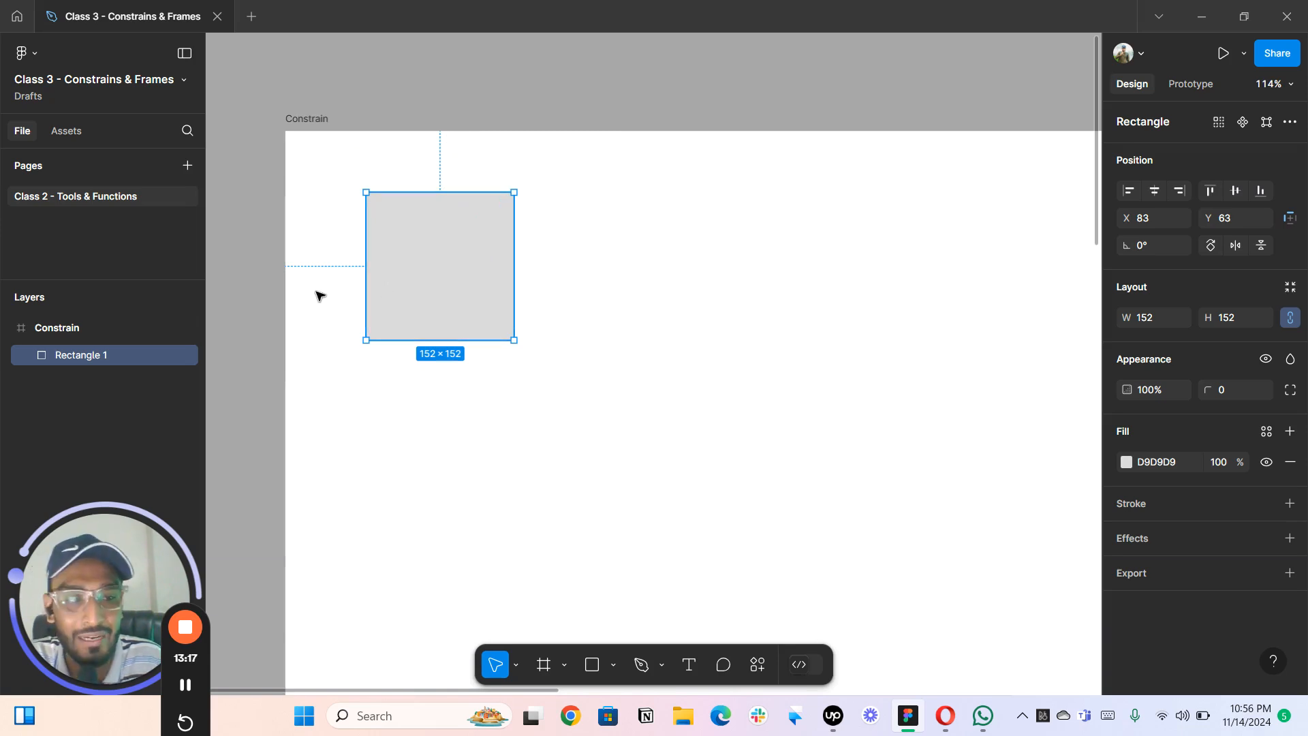
scroll(429, 167, "down", 6)
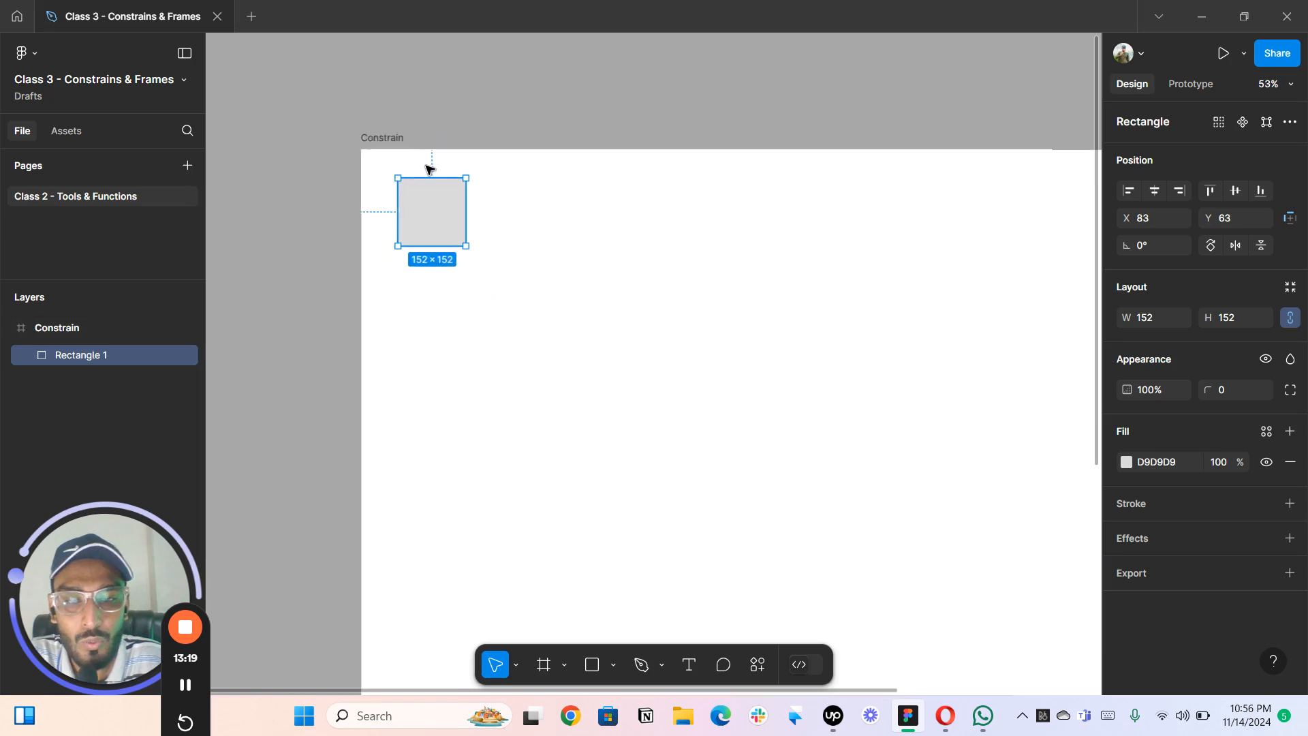
scroll(423, 167, "down", 5)
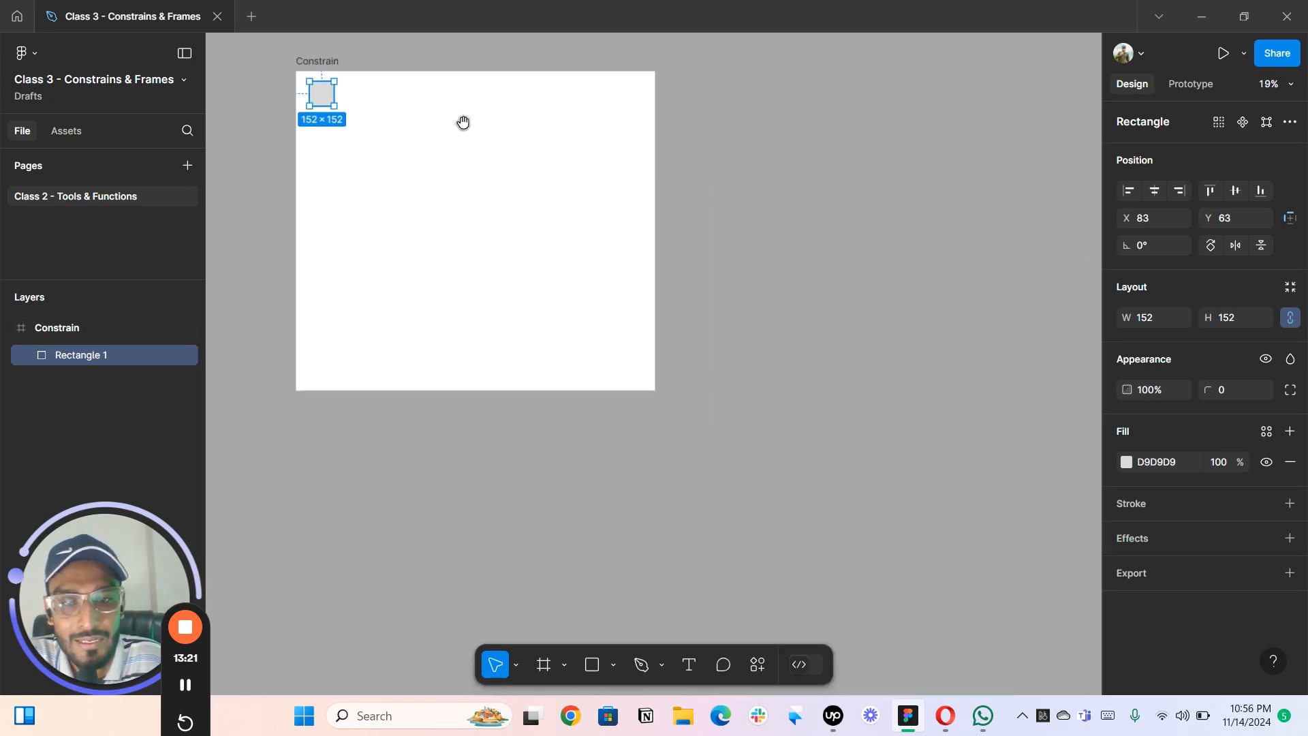
scroll(362, 117, "up", 5)
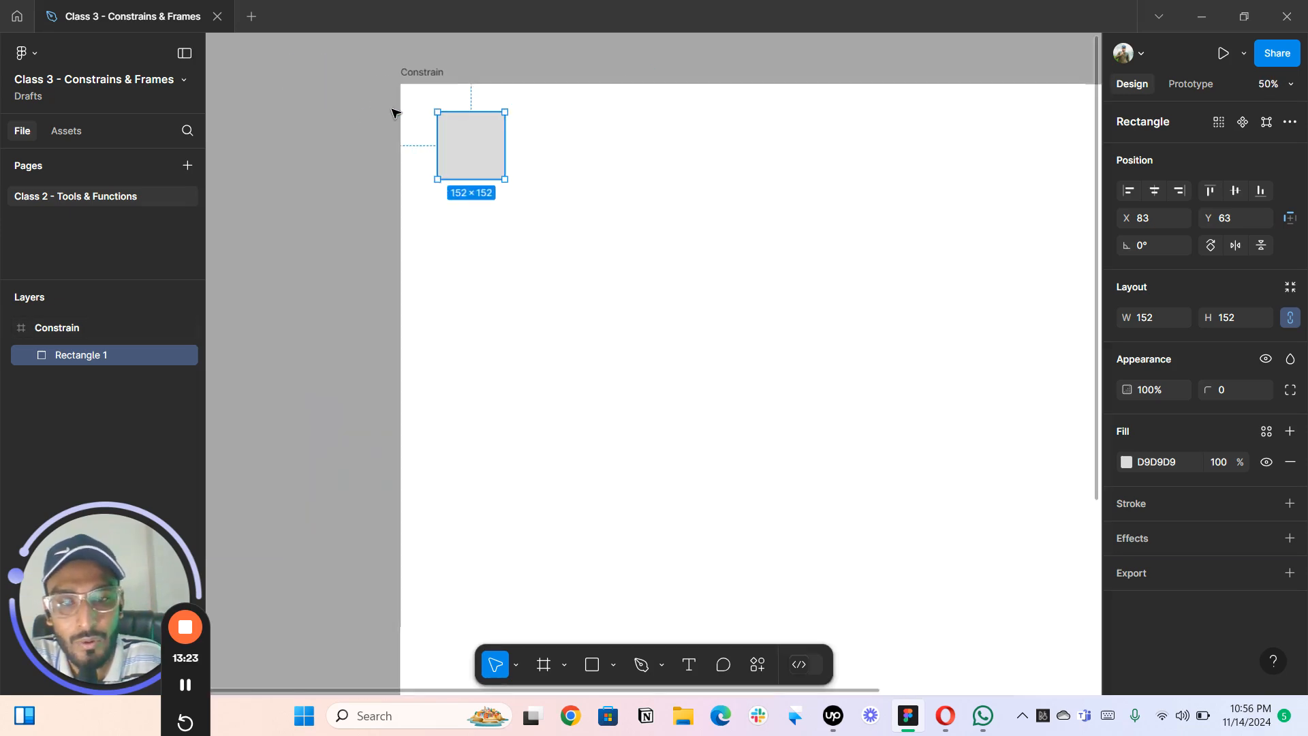
left_click_drag(368, 86, 224, 96)
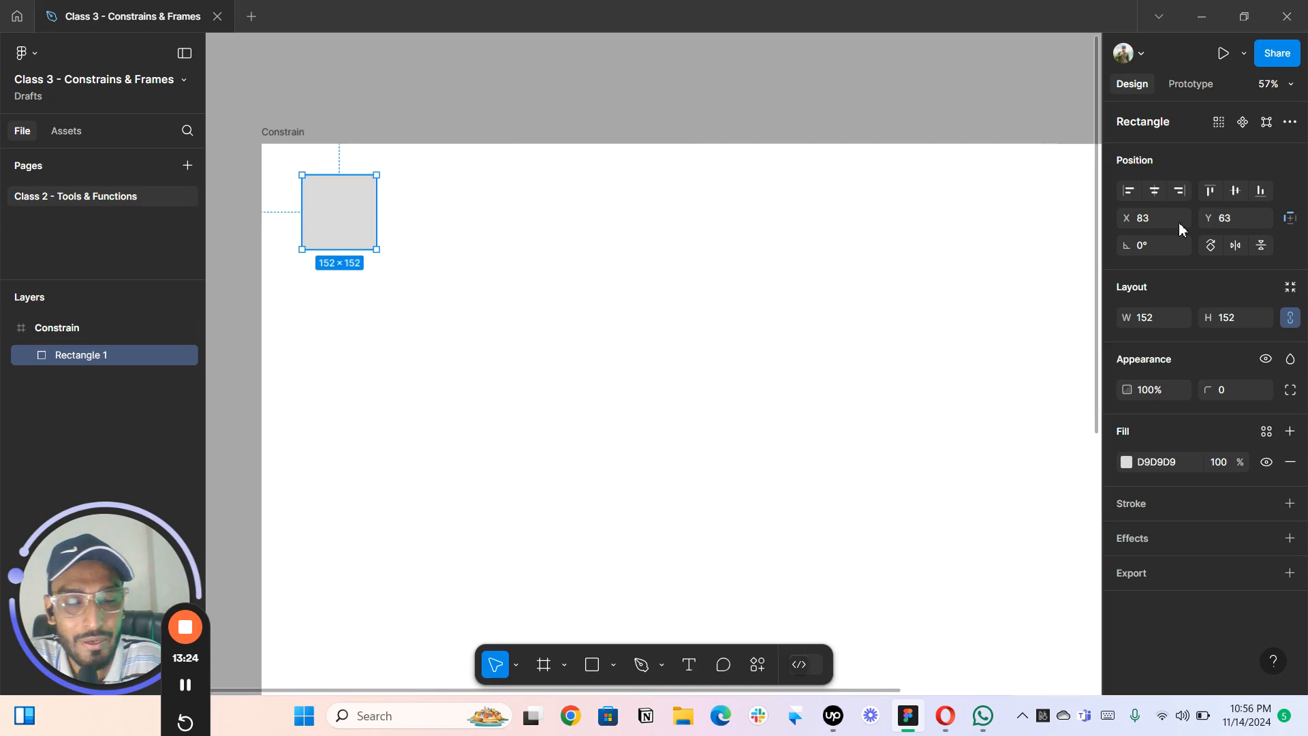
left_click(1289, 226)
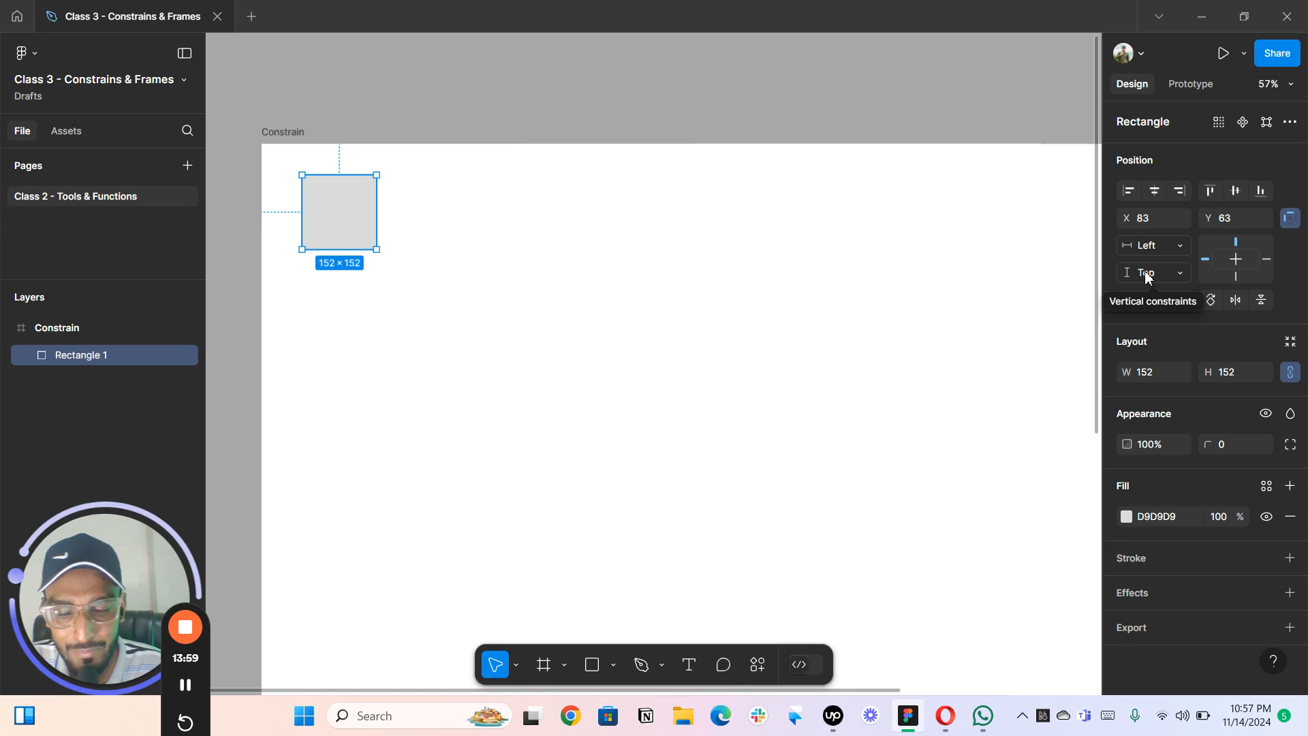
- Review the available horizontal constraint options for the rectangle without changing its setting
left_click(1159, 245)
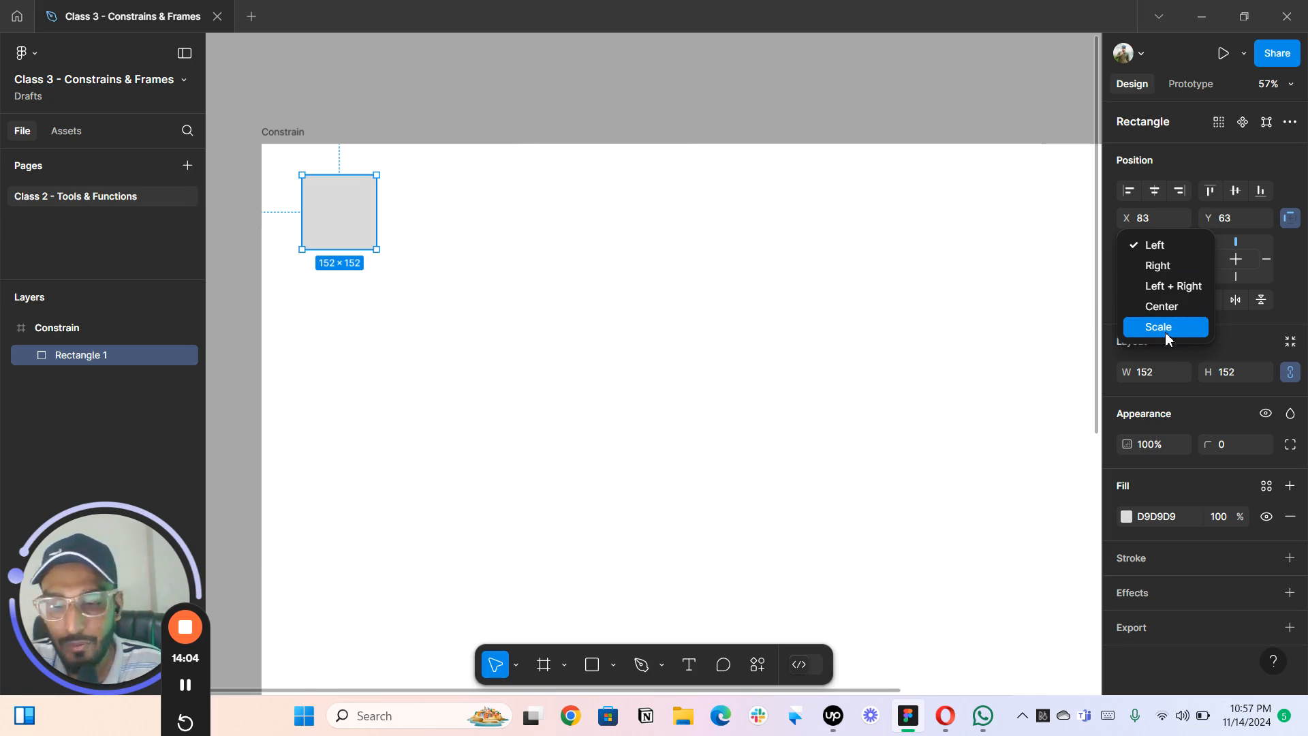
left_click(740, 85)
scroll(735, 84, "down", 3)
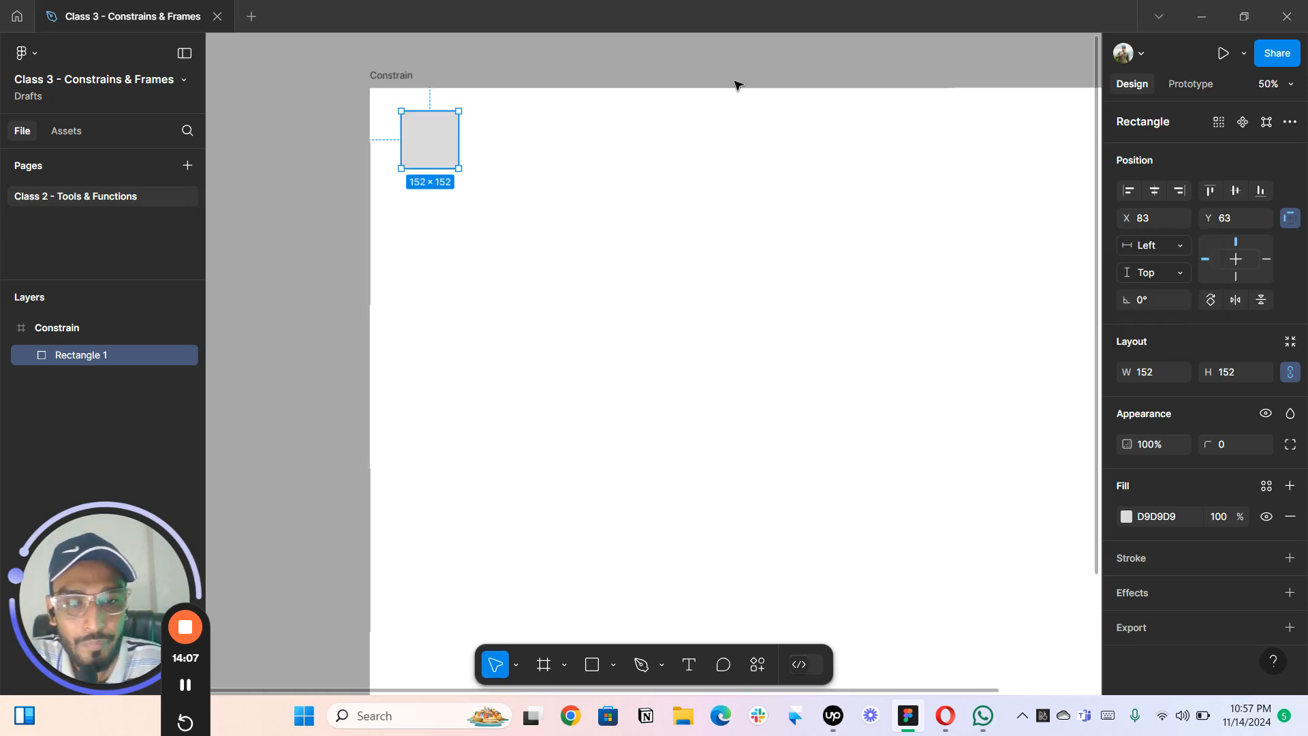
- Shrink the Constrain frame to about 762 × 557 from its lower-right corner
left_click(596, 101)
scroll(594, 104, "down", 1)
left_click_drag(565, 151, 423, 59)
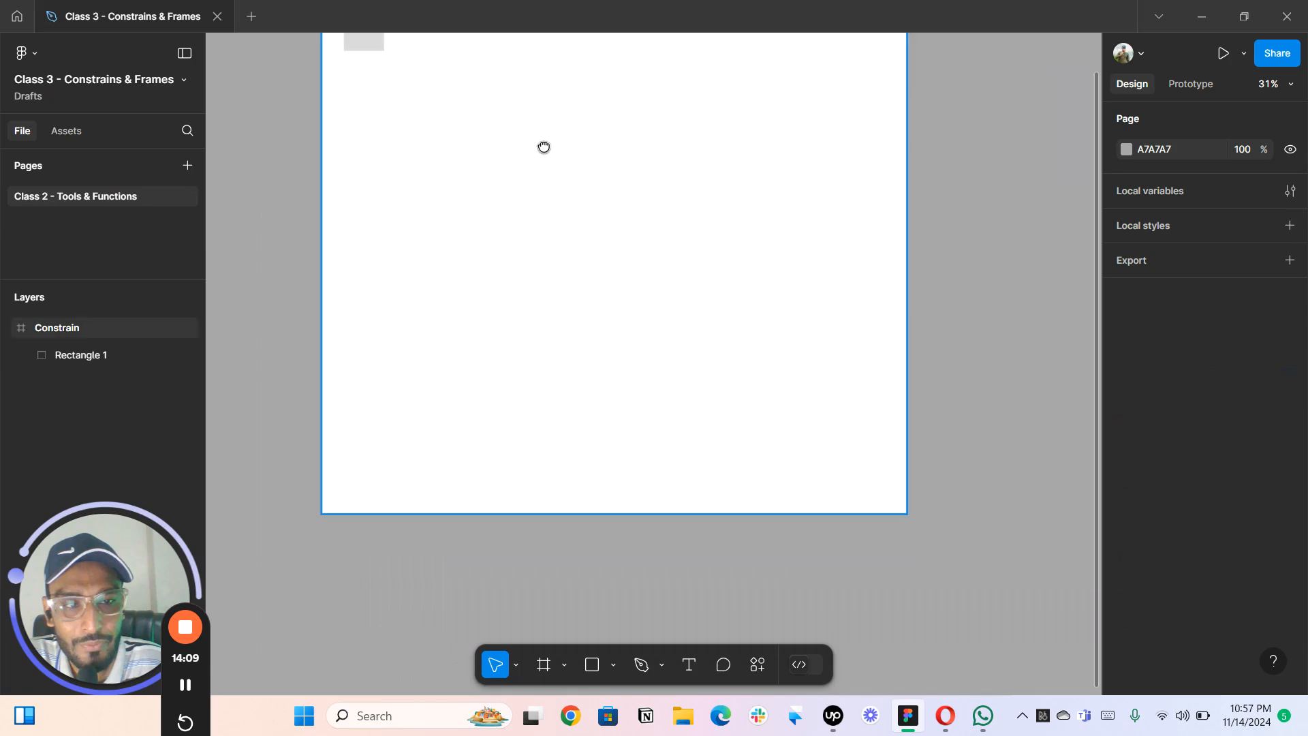
left_click_drag(528, 85, 569, 220)
scroll(571, 225, "down", 1)
left_click(407, 117)
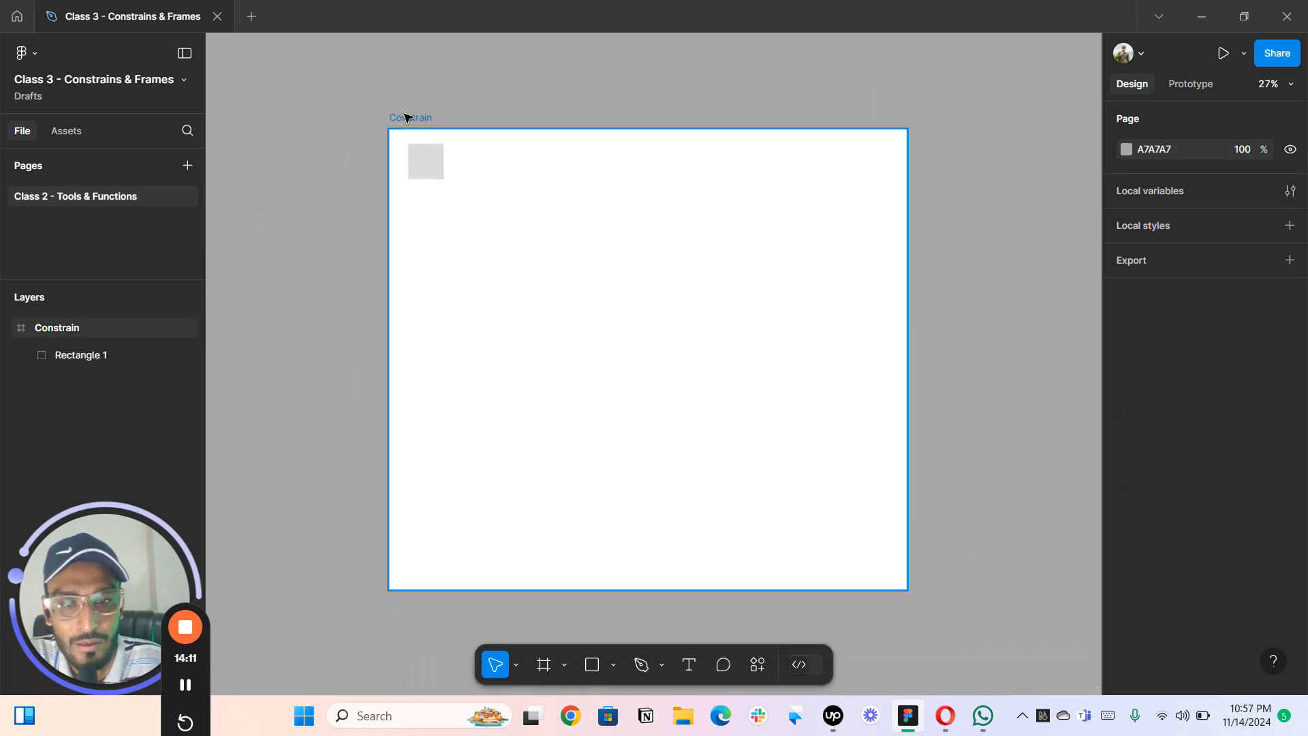
left_click_drag(906, 590, 568, 260)
left_click(597, 177)
scroll(597, 177, "up", 5)
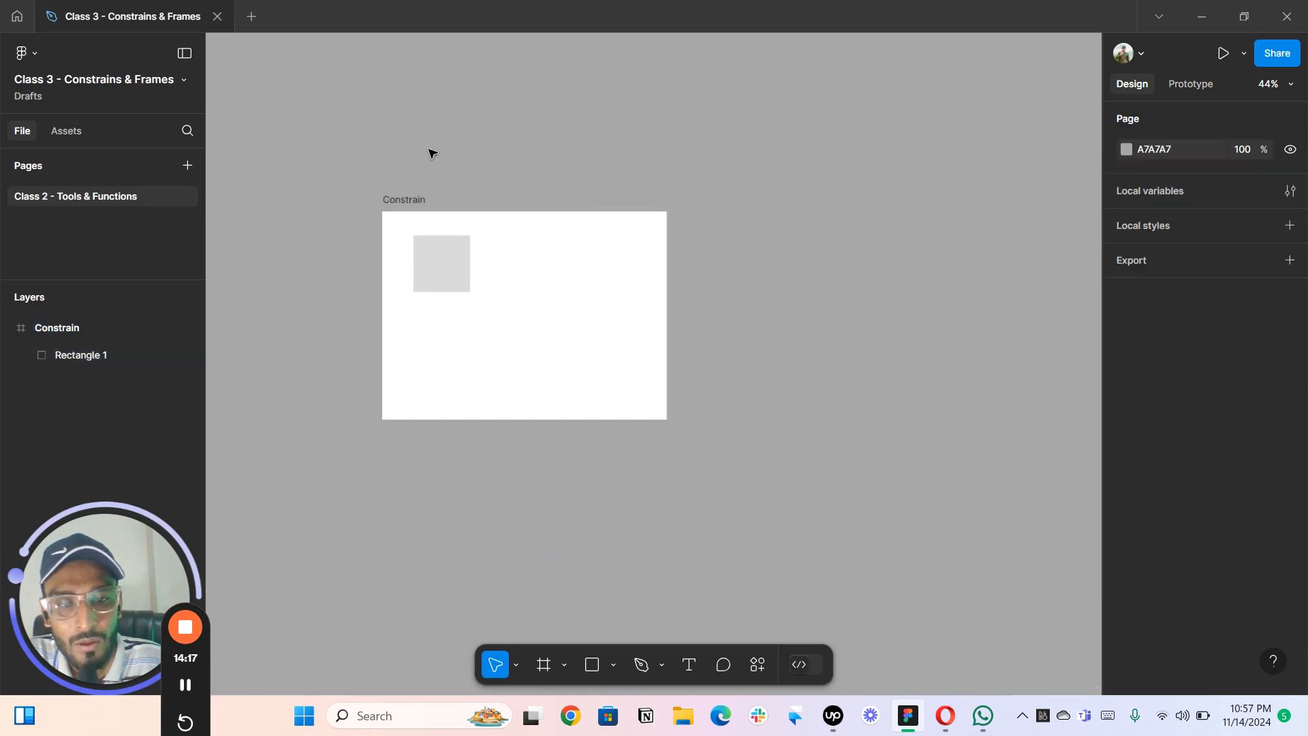
- Check the rectangle's constraint guides, and enlarge the Constrain frame to about 1329 × 1342
left_click(409, 112)
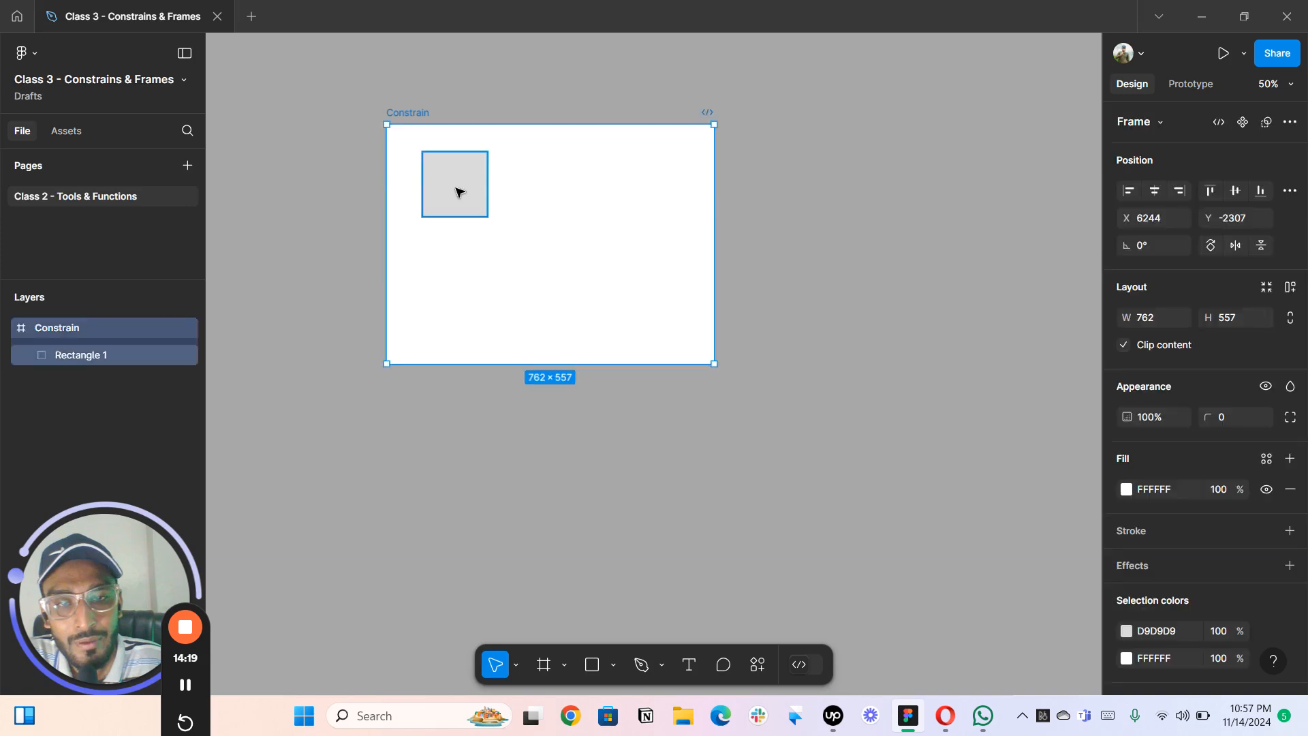
left_click(481, 189)
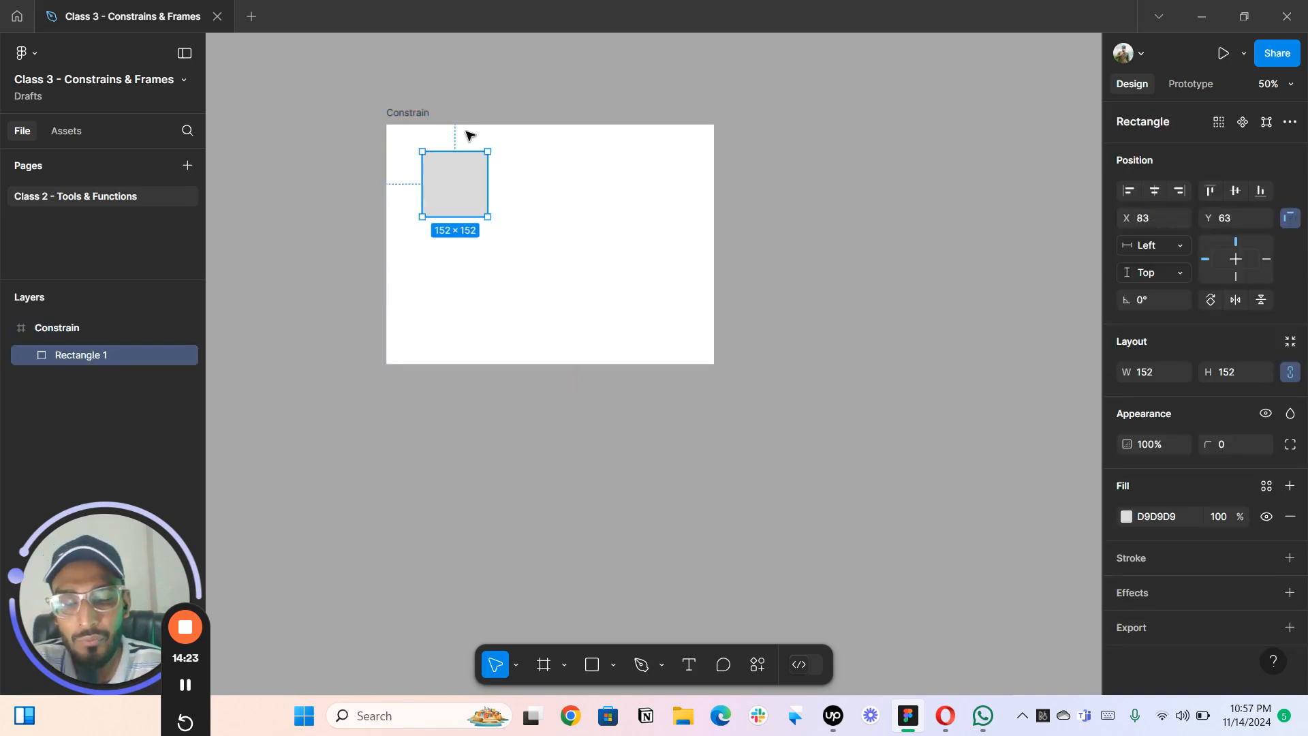
left_click(408, 113)
scroll(412, 112, "down", 1)
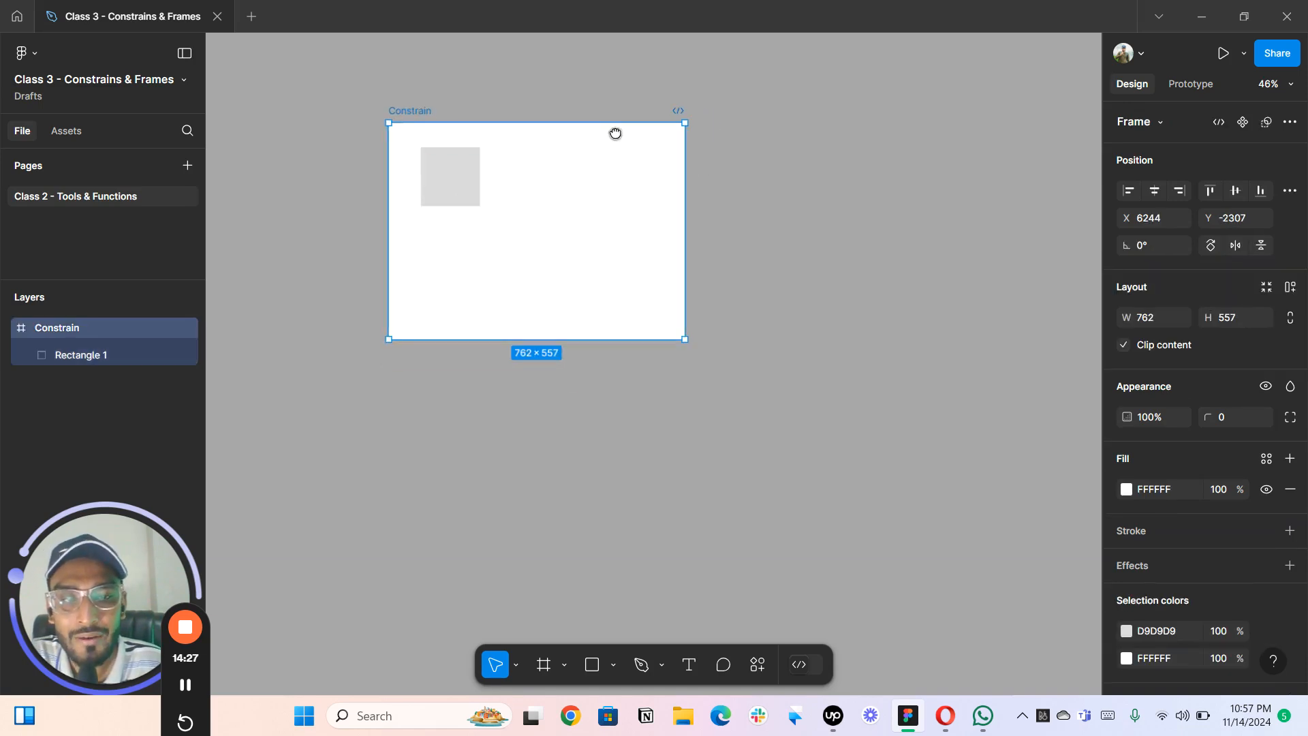
scroll(616, 132, "down", 3)
left_click_drag(545, 265, 681, 458)
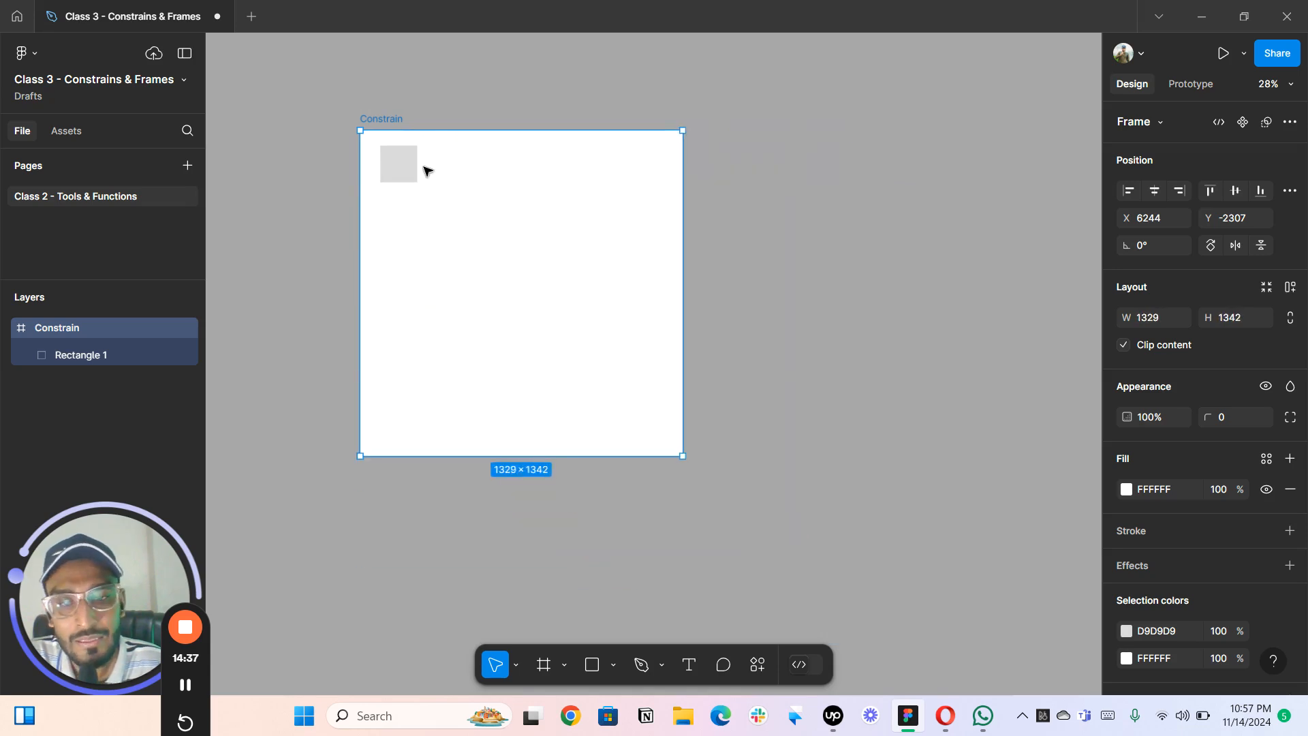
- Set the rectangle's horizontal constraint to Right, keeping its vertical constraint at Top
left_click(403, 163)
scroll(405, 148, "up", 1)
scroll(404, 147, "up", 2)
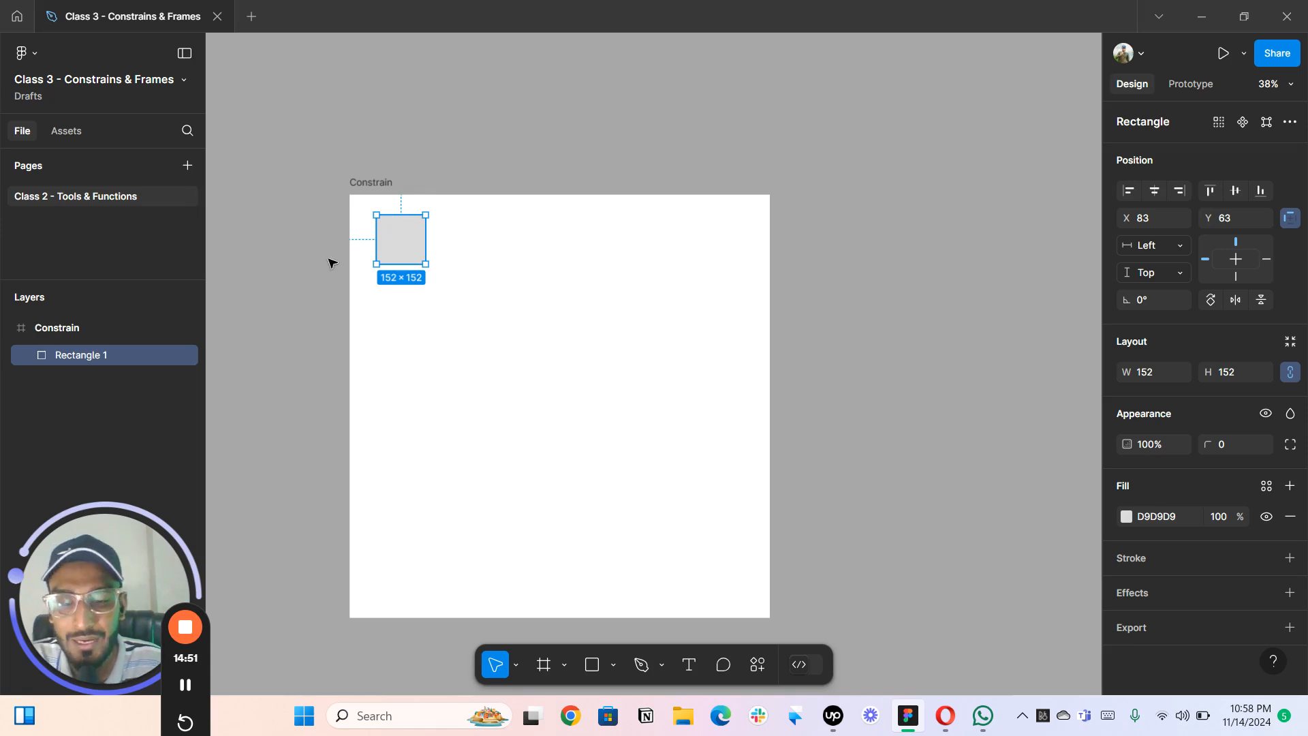
scroll(566, 240, "down", 1, "ctrl")
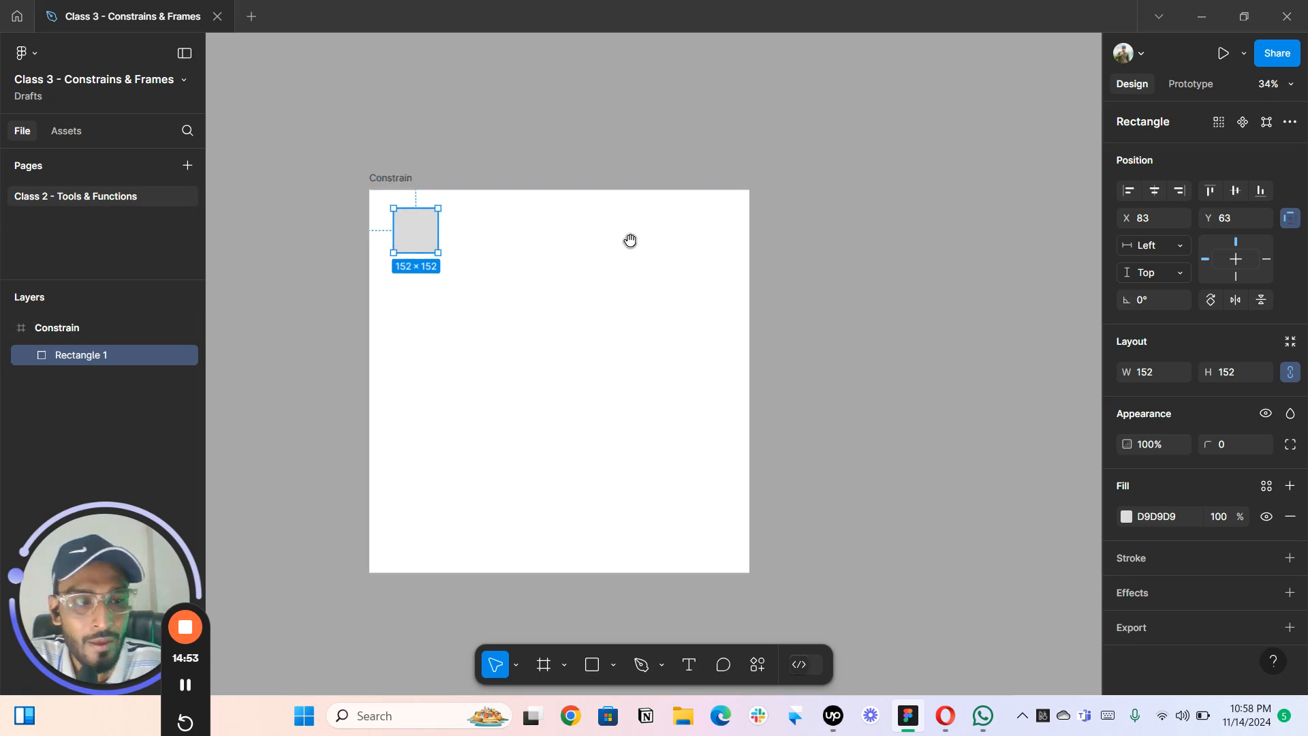
scroll(627, 254, "down", 1)
left_click(1268, 261)
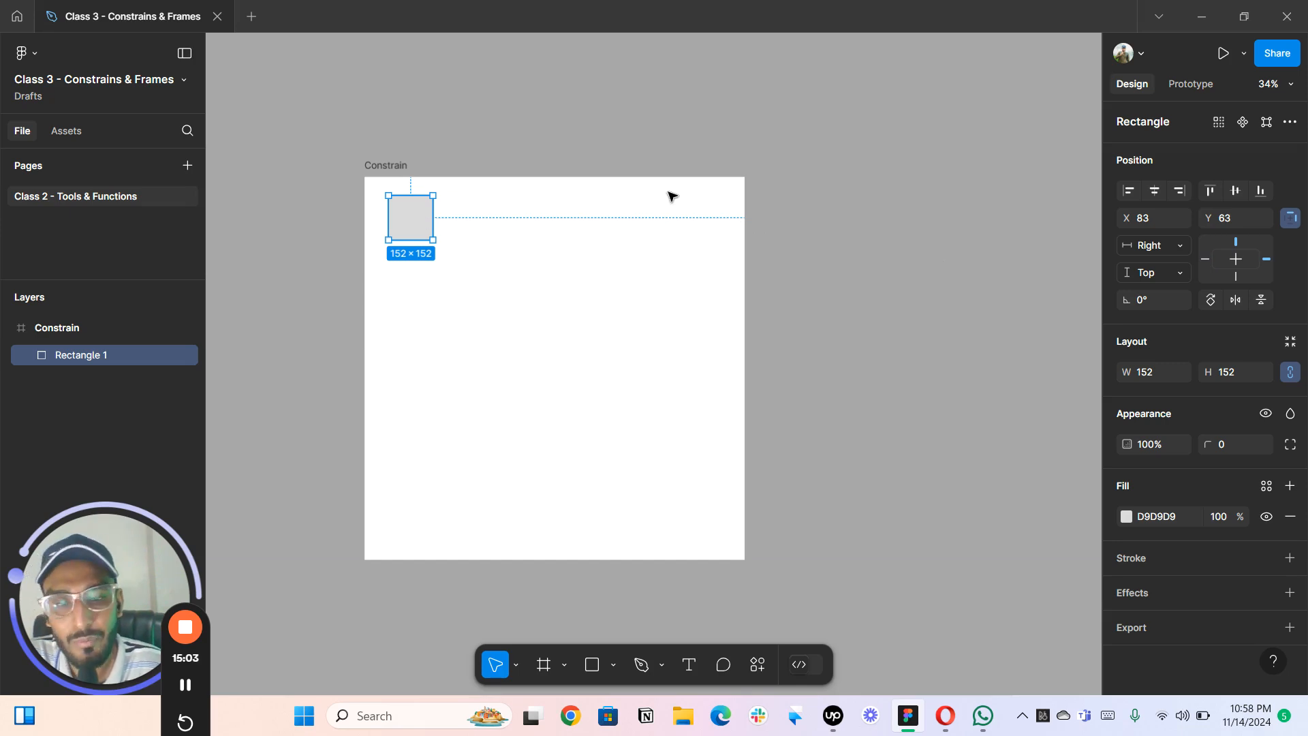
- Try enlarging the Constrain frame to about 4261 × 3527 and to about 4997 × 3642, undoing each resize
scroll(672, 191, "down", 1)
left_click_drag(848, 231, 746, 179)
scroll(743, 177, "down", 2)
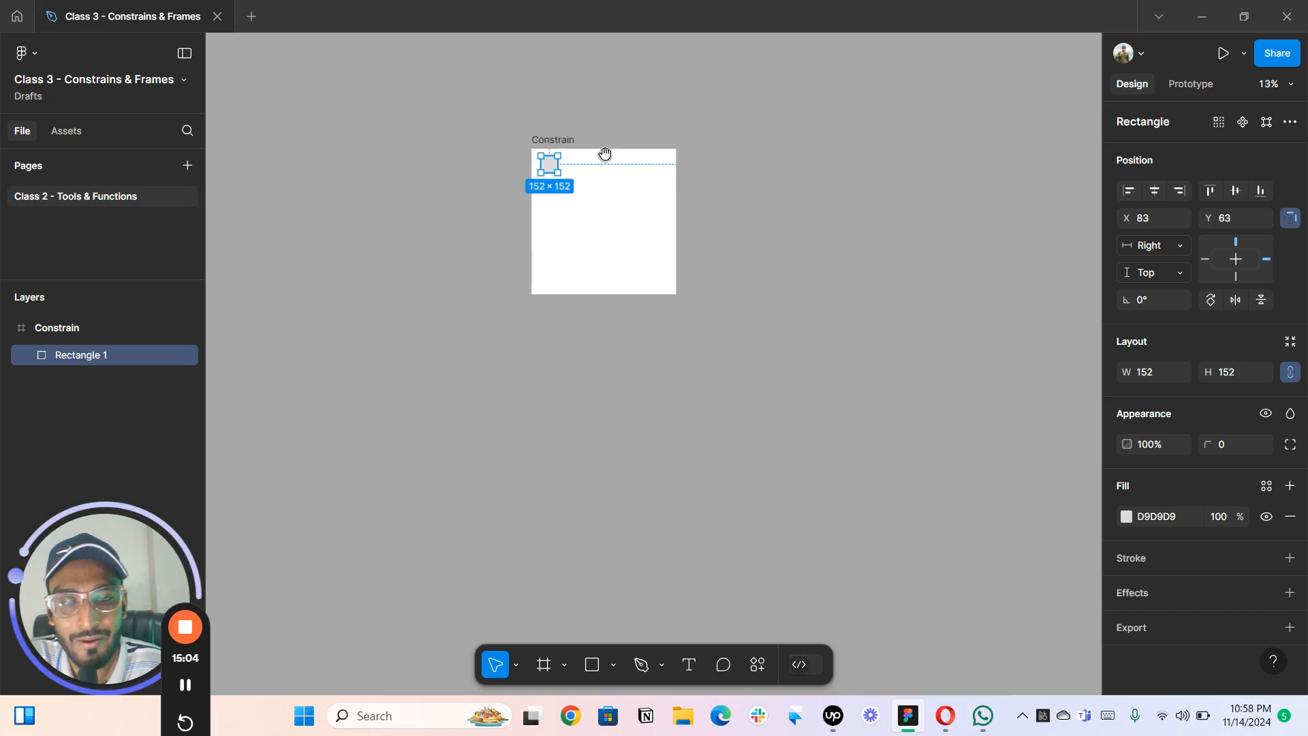
left_click(560, 139)
left_click_drag(761, 364, 1004, 540)
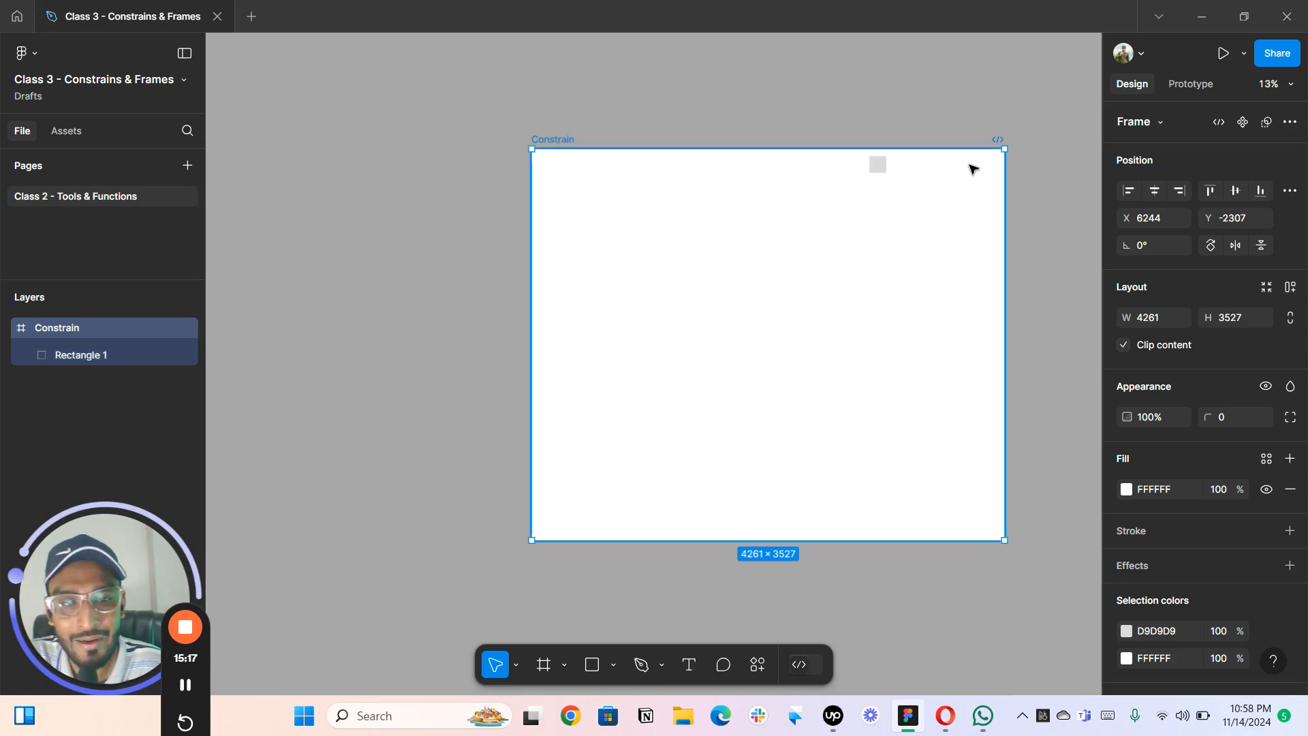
key("ctrl+z")
left_click_drag(678, 295, 1086, 554)
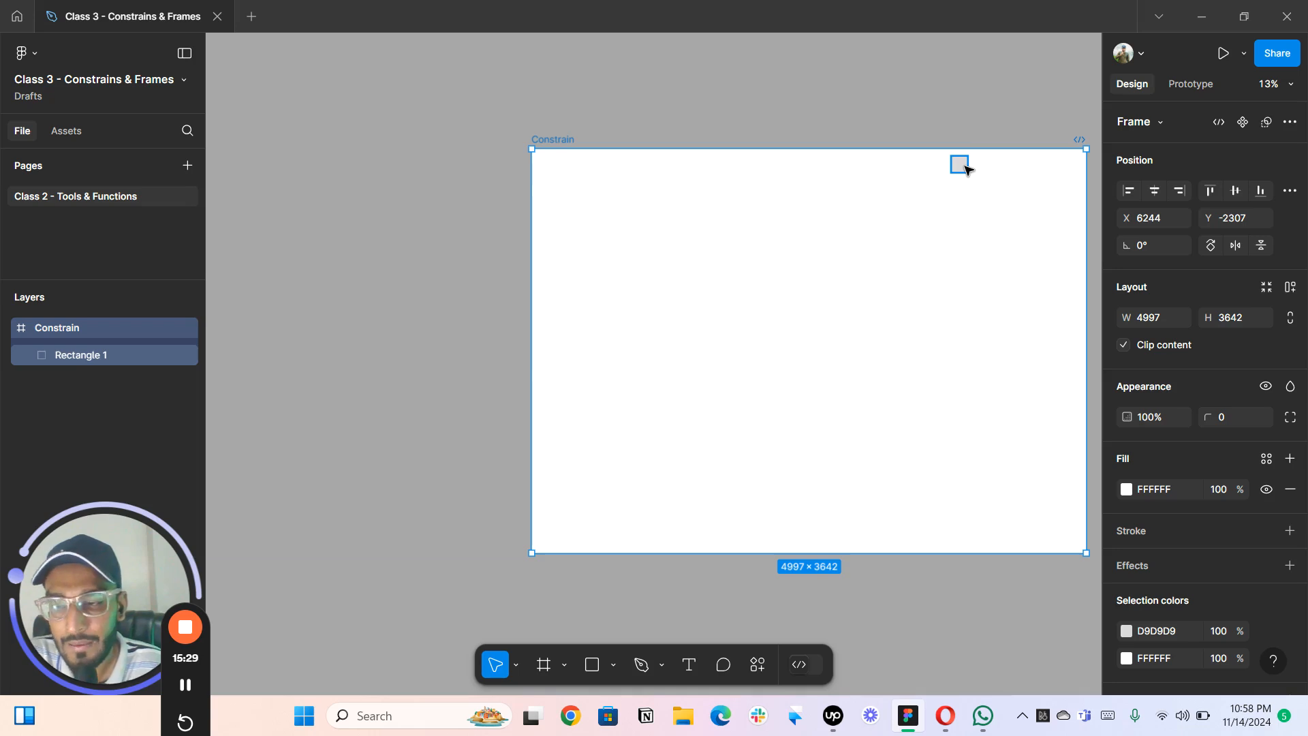
key("ctrl+z")
- Move the rectangle straight across to the upper-right corner of the Constrain frame
scroll(617, 163, "up", 5)
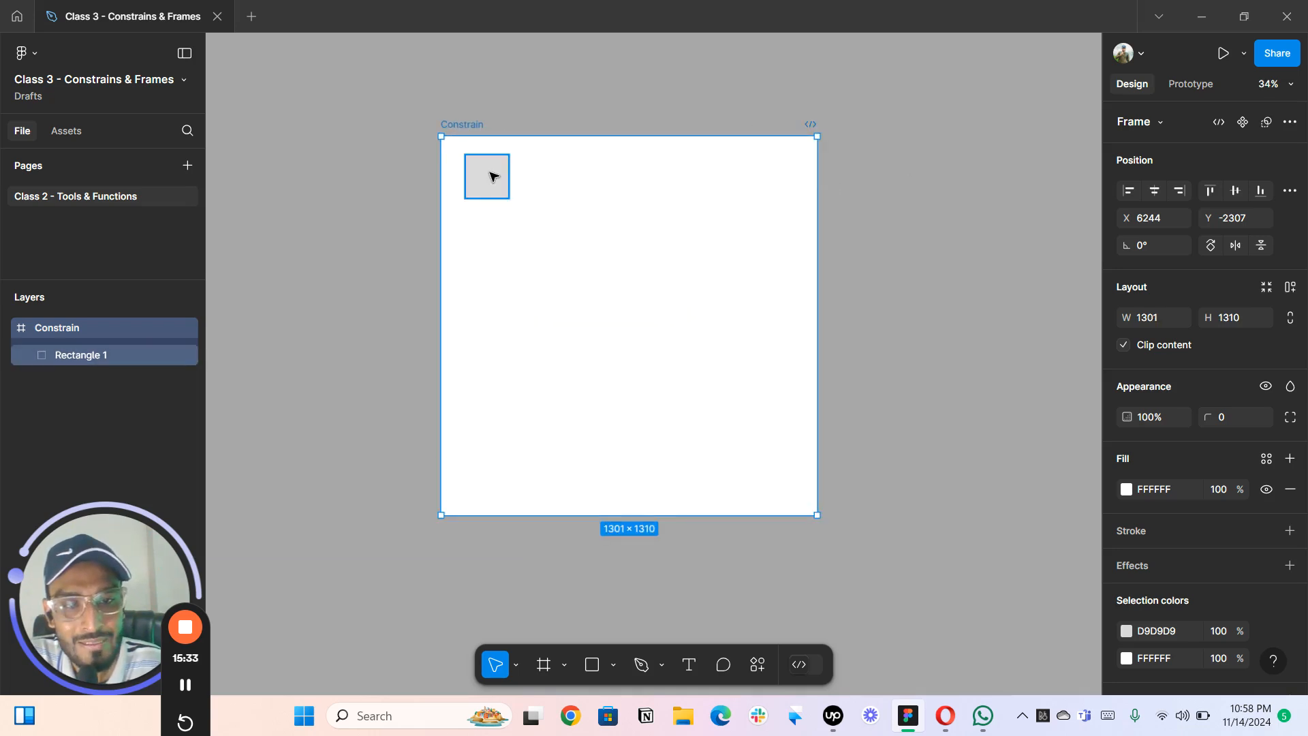
left_click(477, 177)
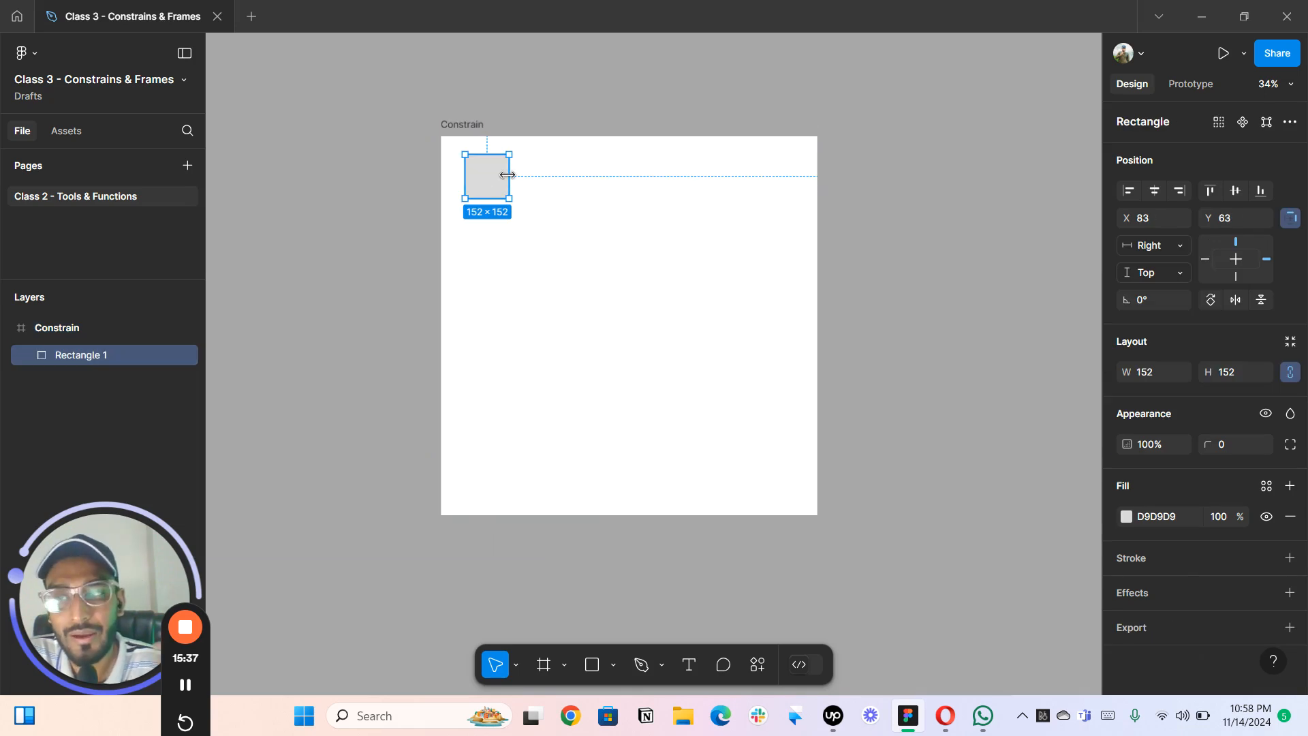
left_click_drag(491, 175, 773, 179)
- Enlarge the Constrain frame to about 1845 × 1823 and deselect it
scroll(775, 176, "down", 3)
scroll(852, 255, "down", 5)
left_click_drag(862, 291, 522, 298)
left_click(362, 81)
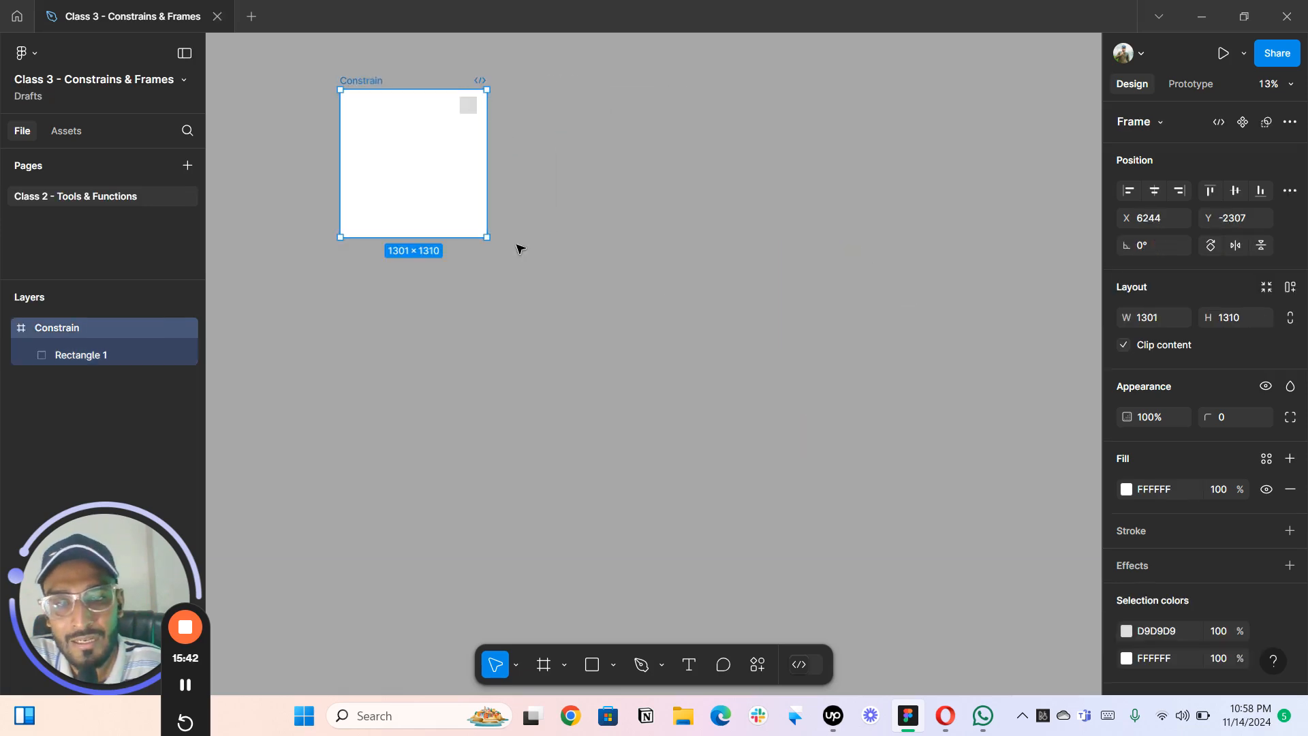
left_click_drag(483, 235, 543, 288)
scroll(558, 182, "up", 7)
left_click_drag(614, 65, 876, 187)
scroll(885, 287, "down", 1)
scroll(826, 190, "down", 2)
left_click(827, 190)
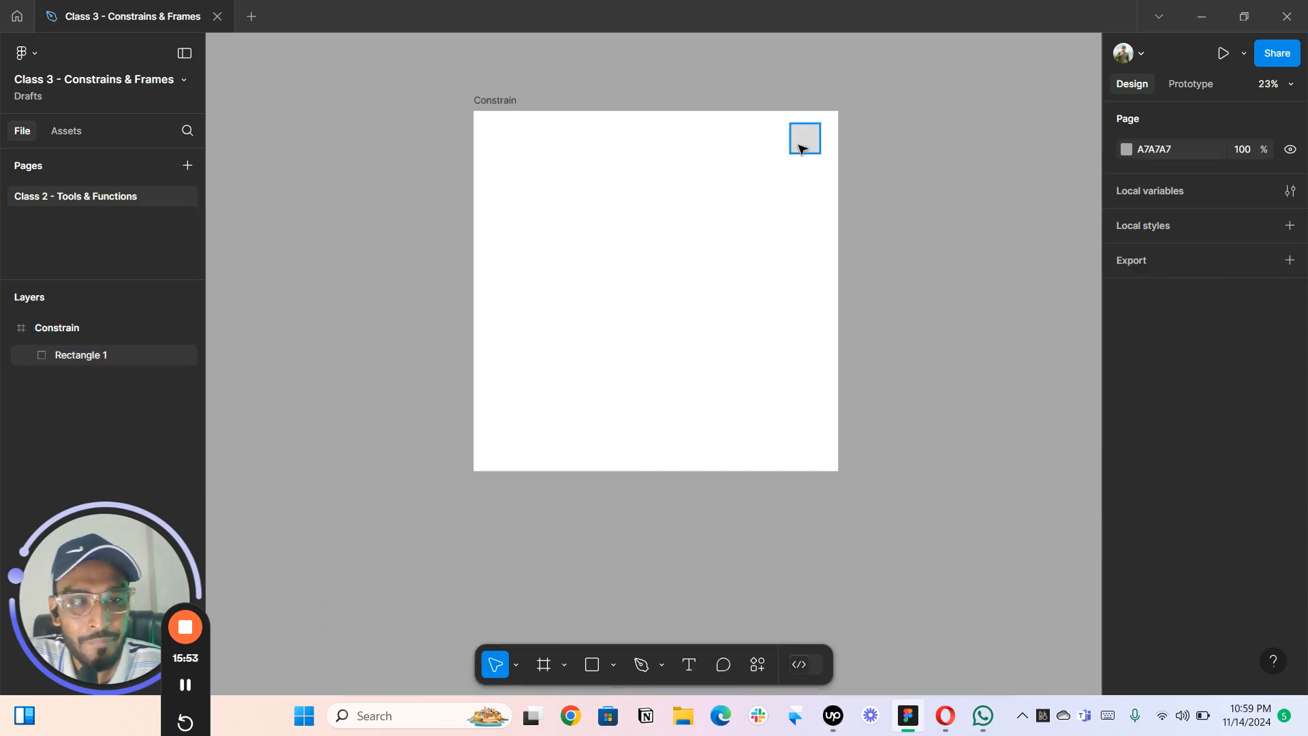
- Duplicate the rectangle to the frame's upper-left corner at X 42, Y 63, and set the copy's horizontal constraint to Left
left_click(807, 143)
left_click_drag(807, 143, 496, 141)
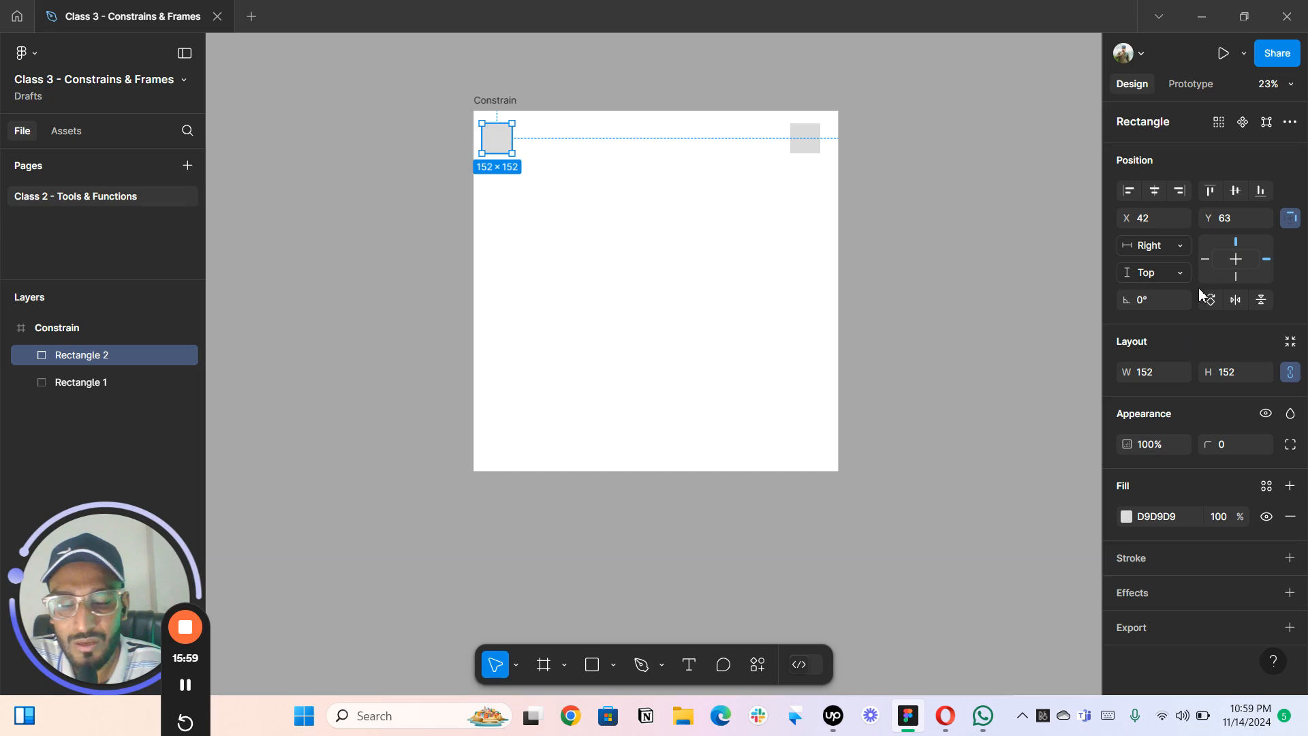
left_click(1206, 258)
- Try enlarging the Constrain frame to about 3448 × 2933 with both corner rectangles inside, and undo the resize
scroll(788, 160, "down", 2)
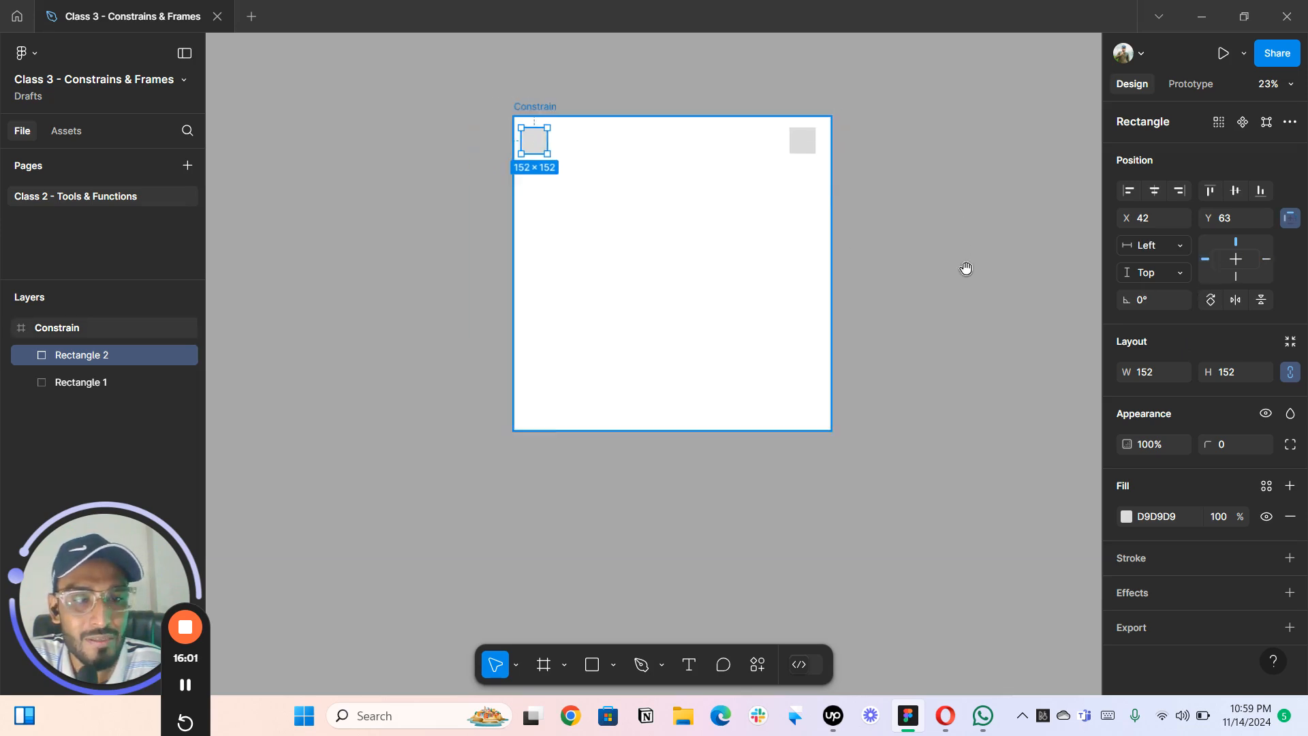
scroll(966, 268, "down", 1)
left_click_drag(966, 269, 855, 252)
left_click(508, 111)
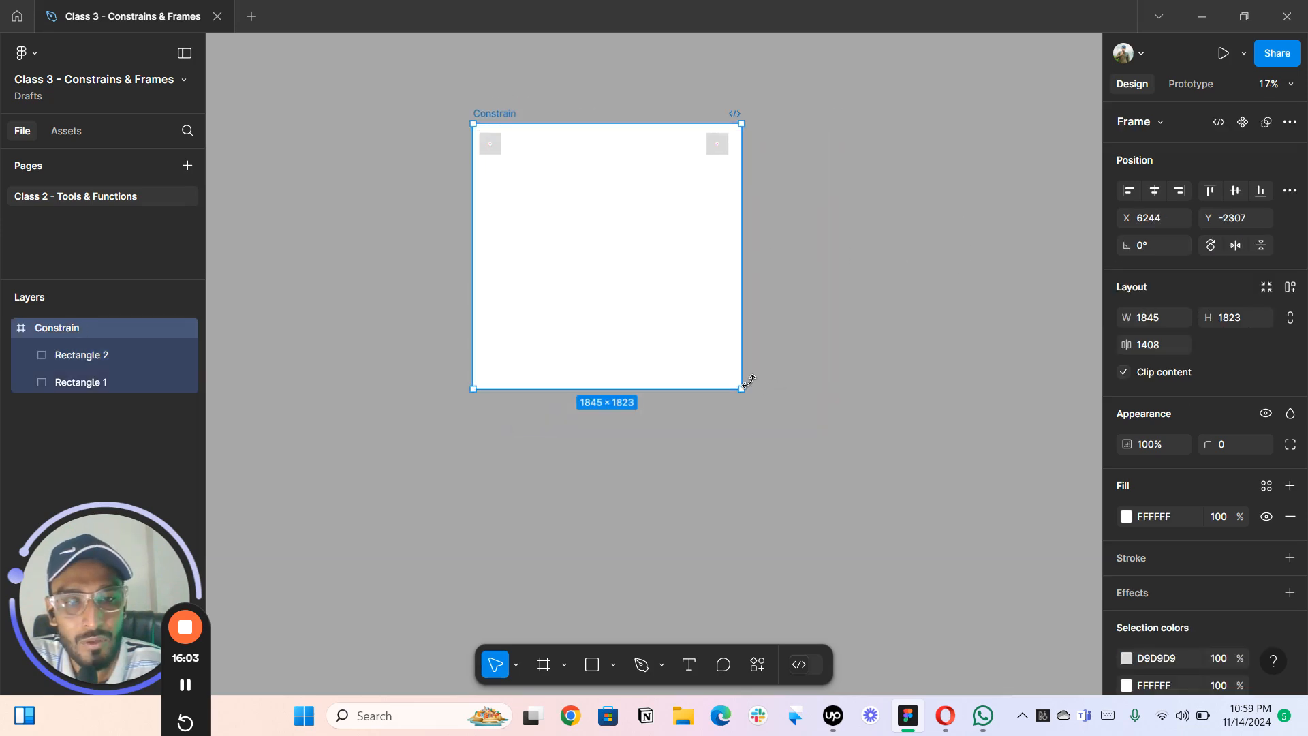
left_click_drag(742, 388, 974, 549)
scroll(928, 417, "down", 2)
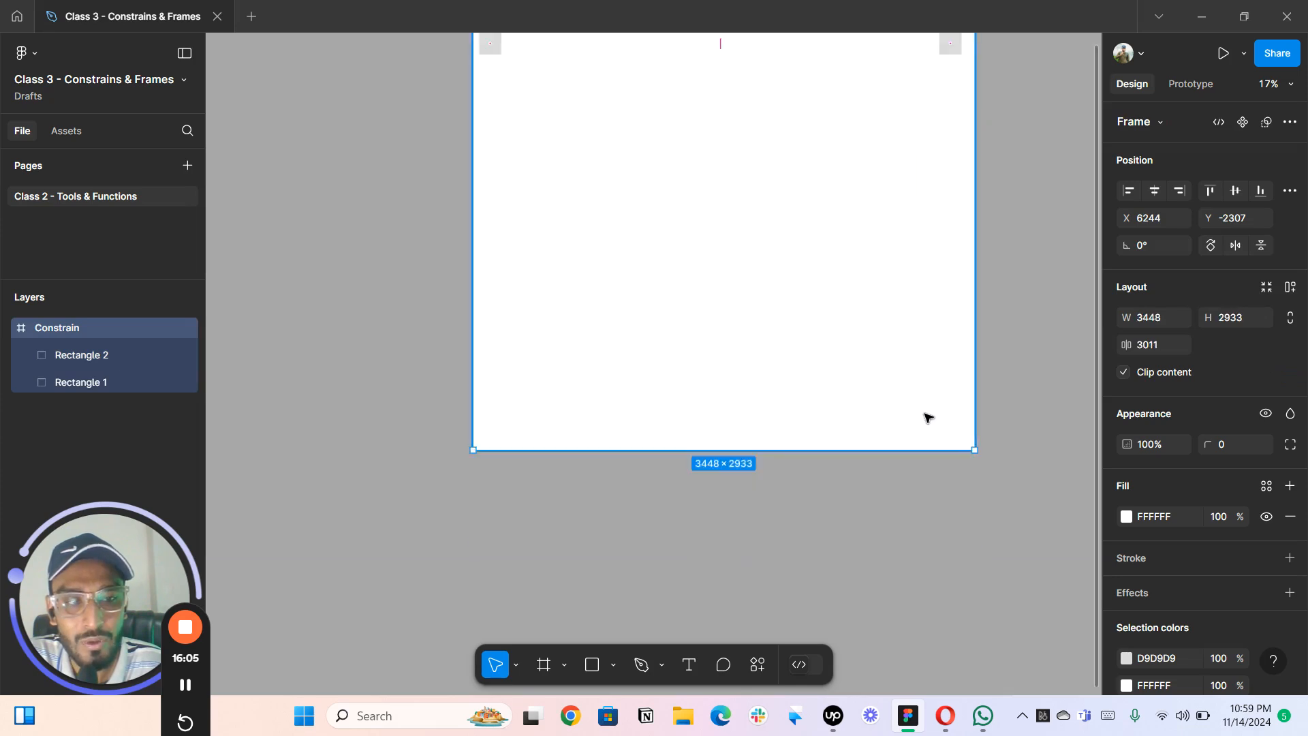
left_click_drag(928, 416, 675, 429)
scroll(684, 284, "down", 2)
key("ctrl+z")
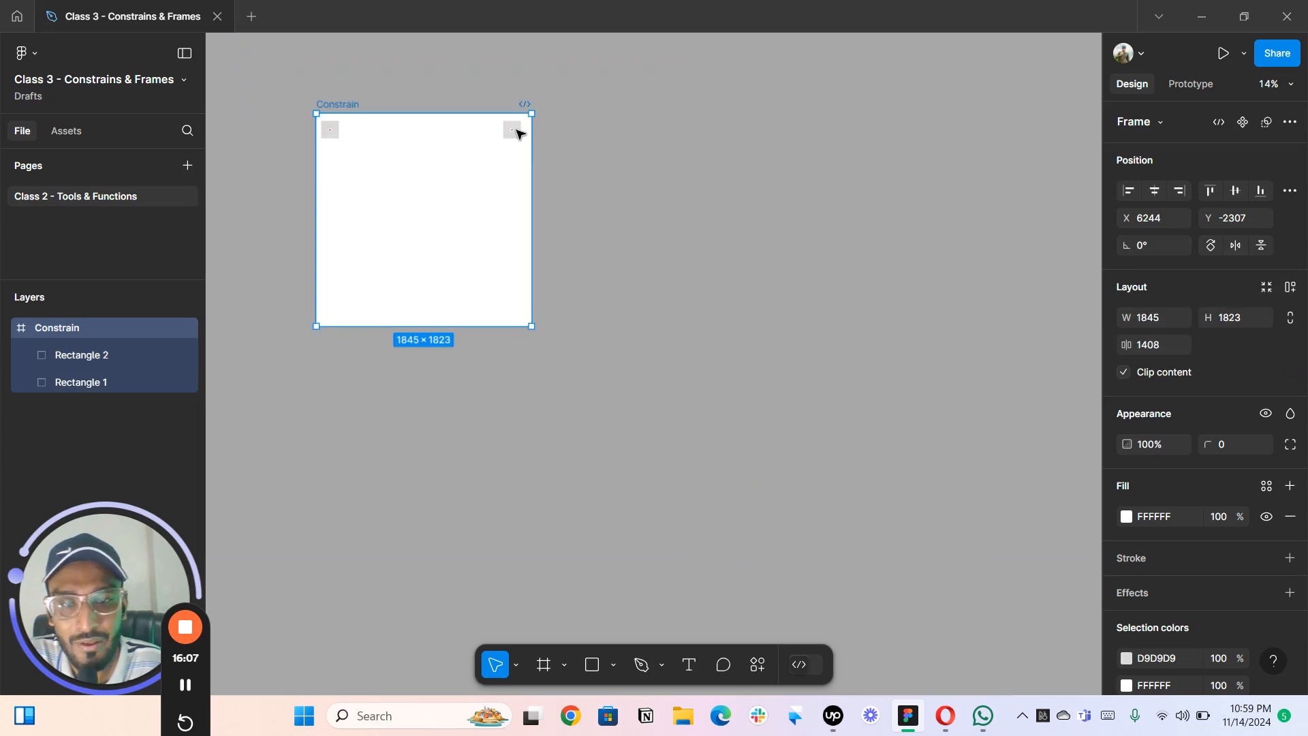
- Duplicate both upper rectangles to the frame's lower corners at Y 1581, and set the copies' vertical constraint to Bottom
left_click(513, 131)
left_click(332, 134, "shift")
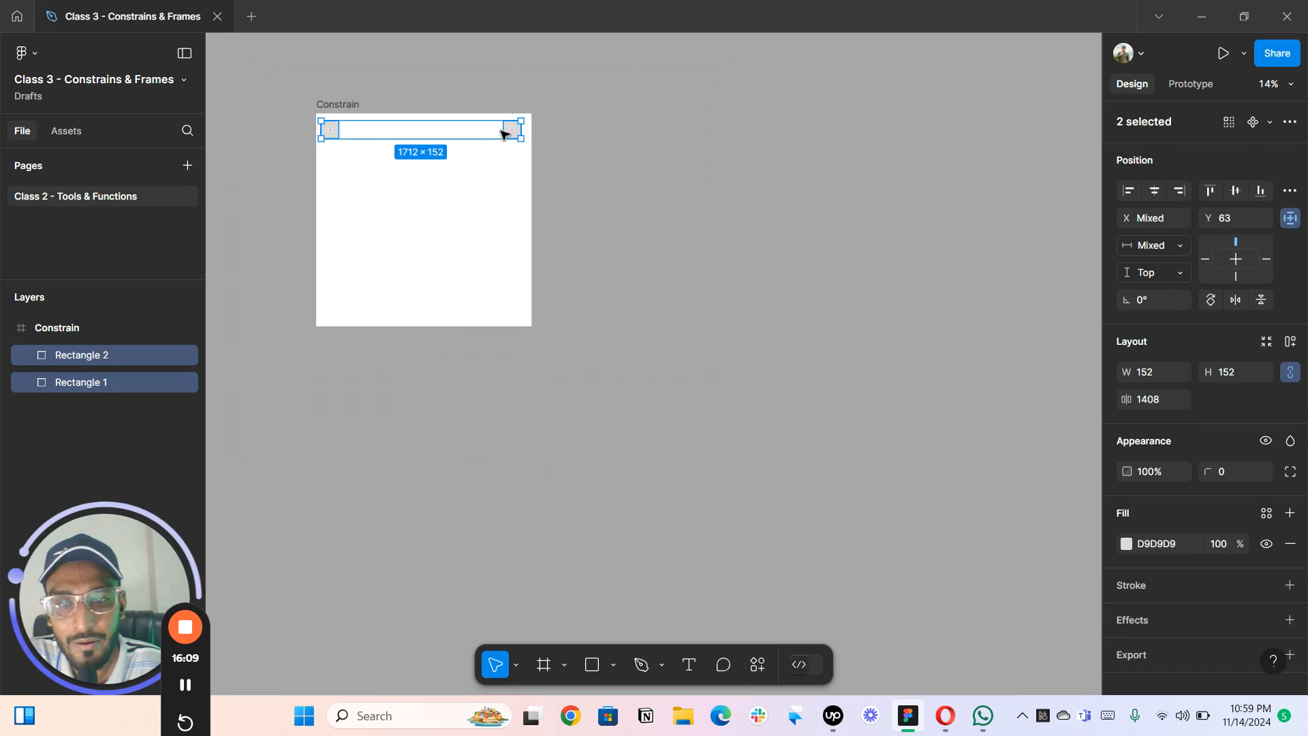
left_click_drag(511, 131, 507, 308)
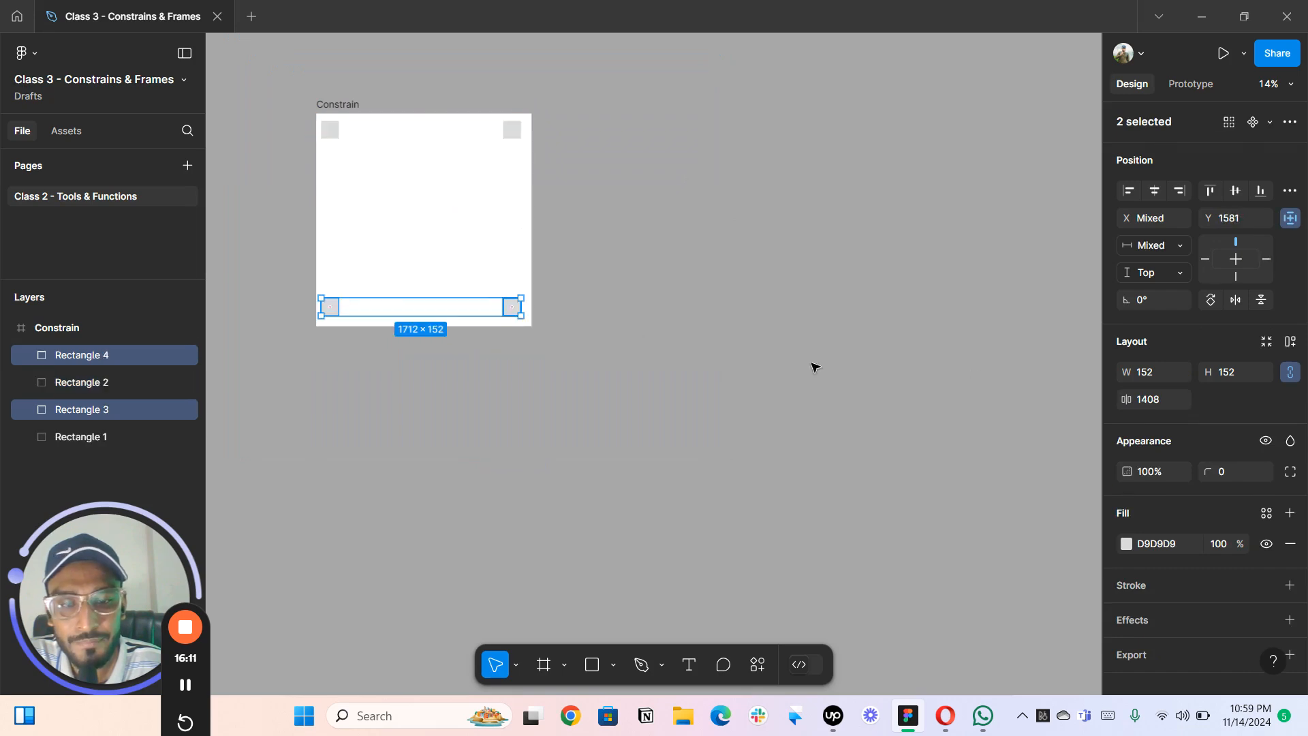
left_click(1235, 277)
left_click(724, 295)
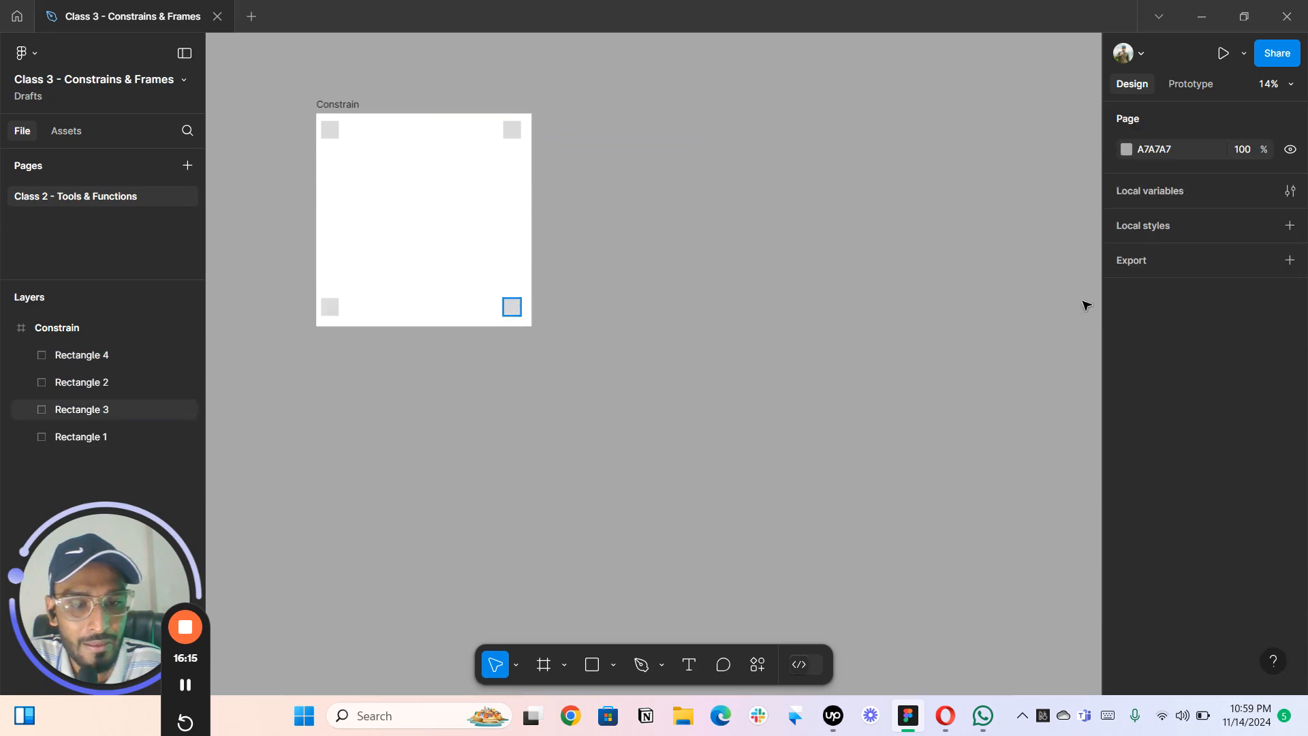
- Shrink the Constrain frame to about 359 × 442, and enlarge it again to about 906 × 905
left_click(328, 311)
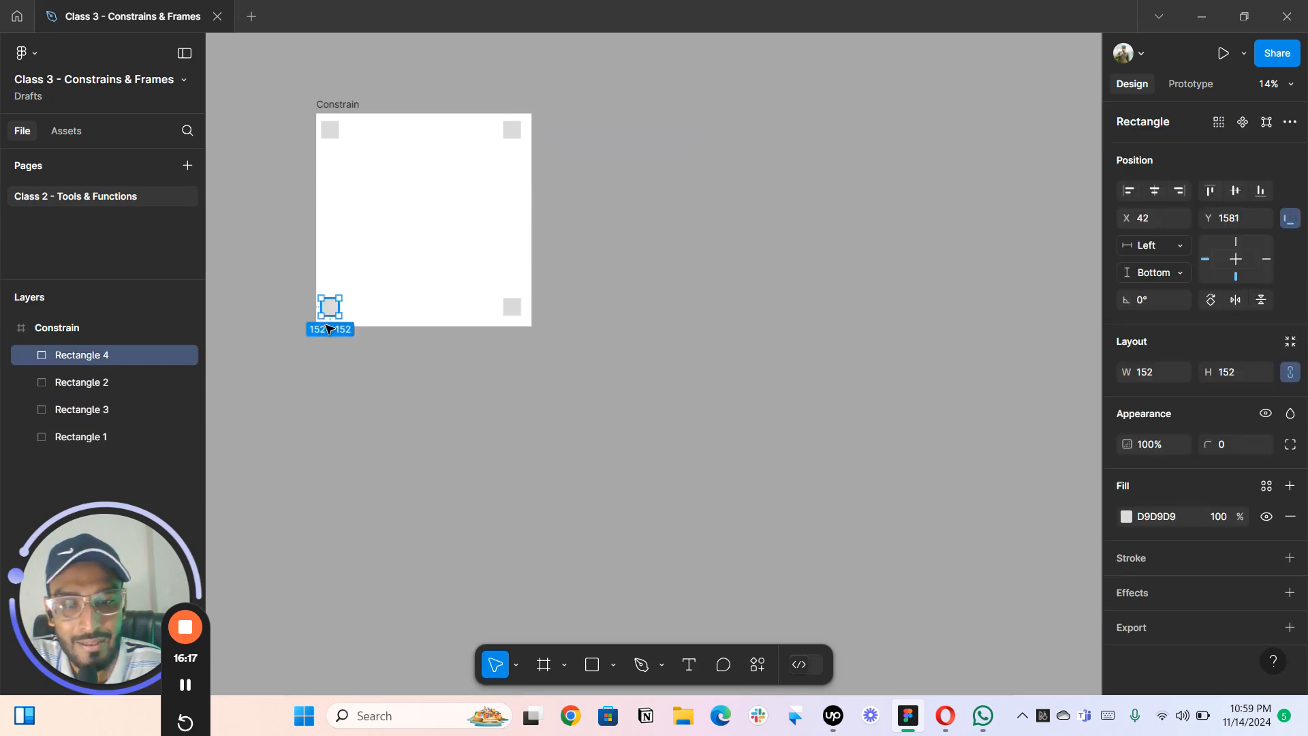
scroll(585, 248, "up", 1)
left_click(319, 89)
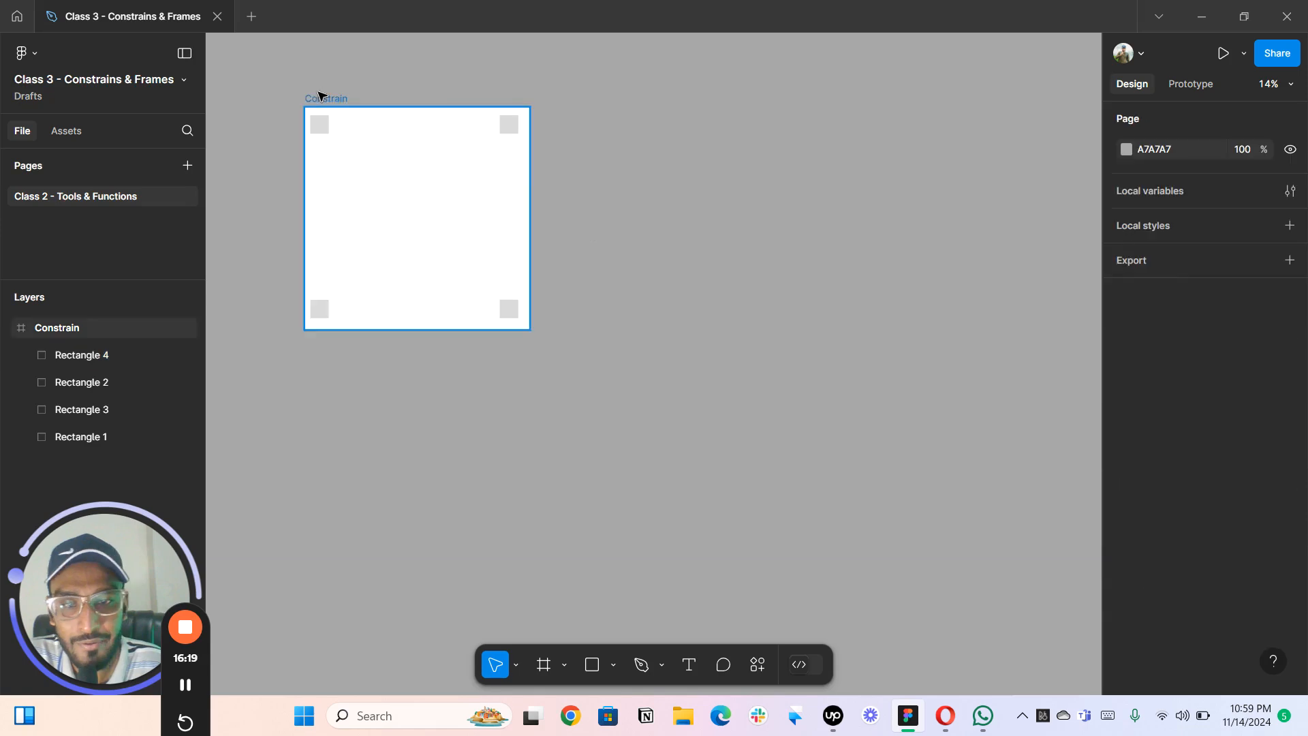
left_click(327, 102)
left_click_drag(530, 330, 349, 161)
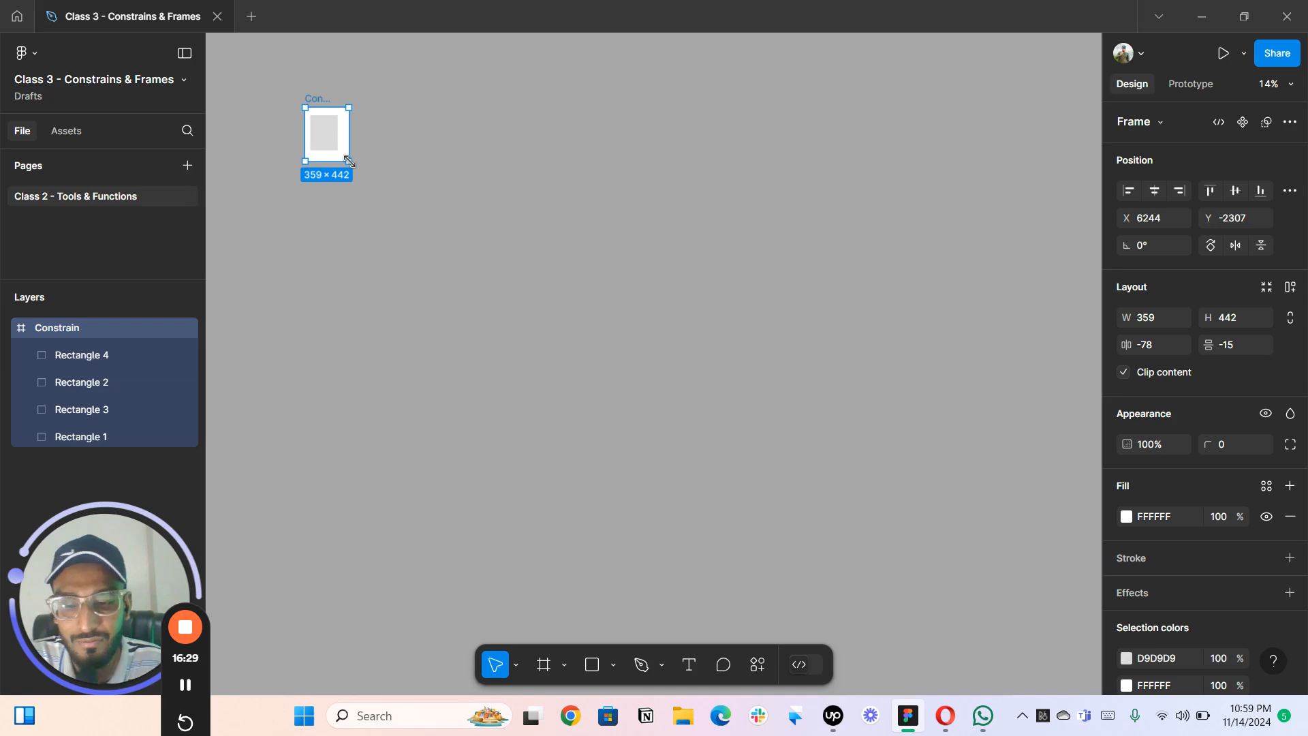
left_click_drag(349, 161, 416, 218)
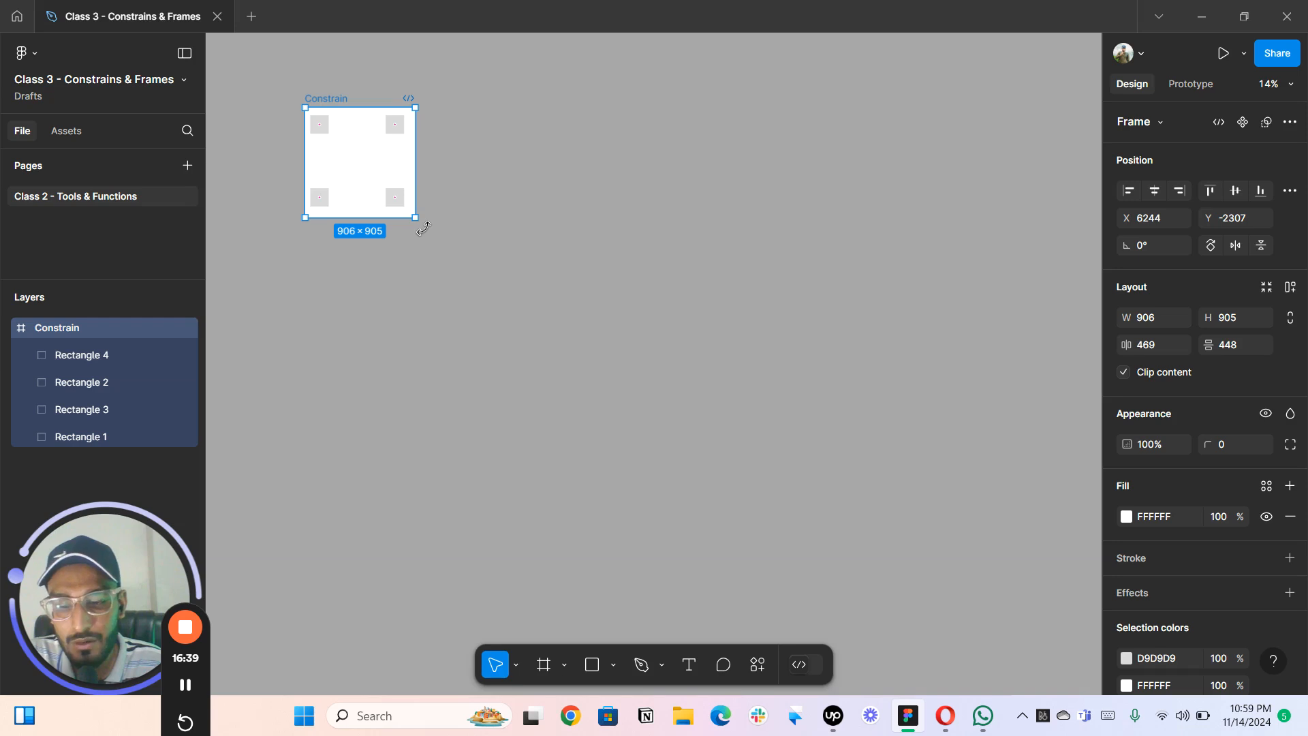
- Delete all four corner rectangles from the Constrain frame
scroll(515, 203, "up", 3)
left_click_drag(478, 183, 572, 225)
scroll(570, 170, "down", 1)
scroll(573, 225, "up", 2)
left_click_drag(375, 237, 416, 254)
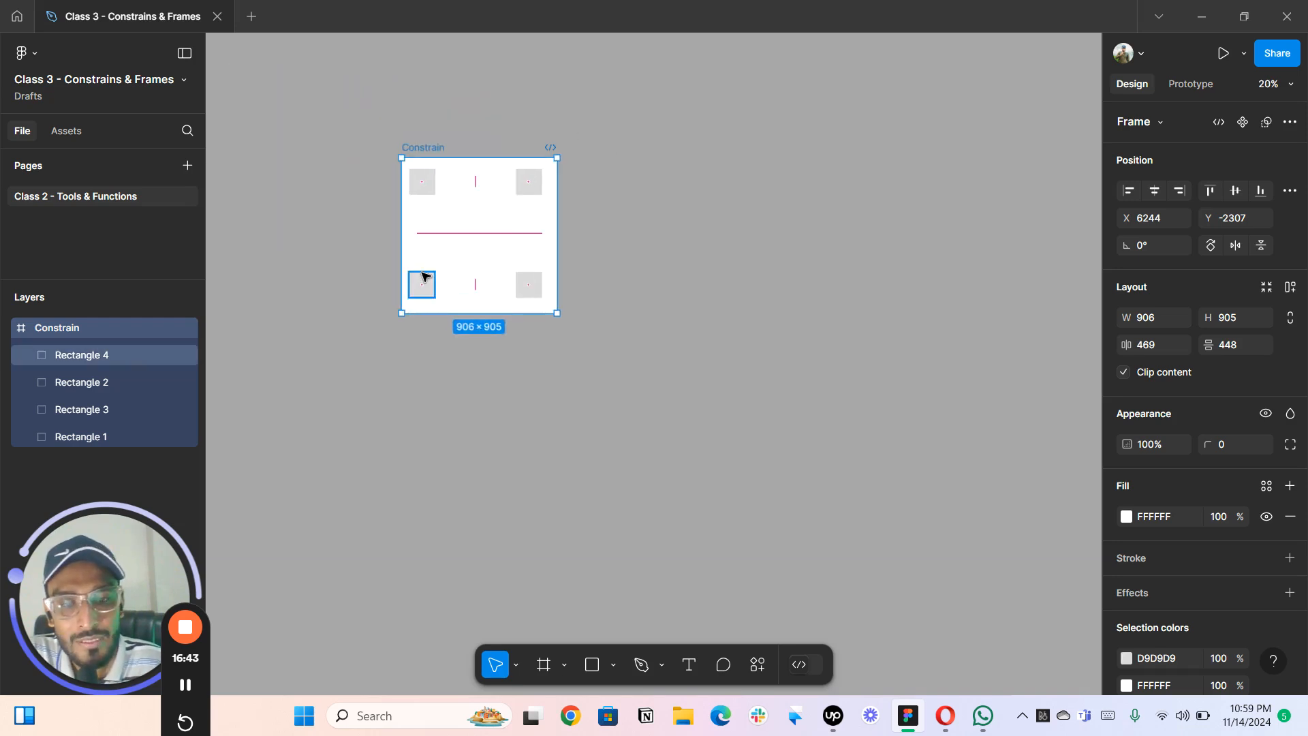
left_click(422, 283)
left_click(529, 285, "shift")
left_click(531, 190, "shift")
left_click(426, 182, "shift")
key("Delete")
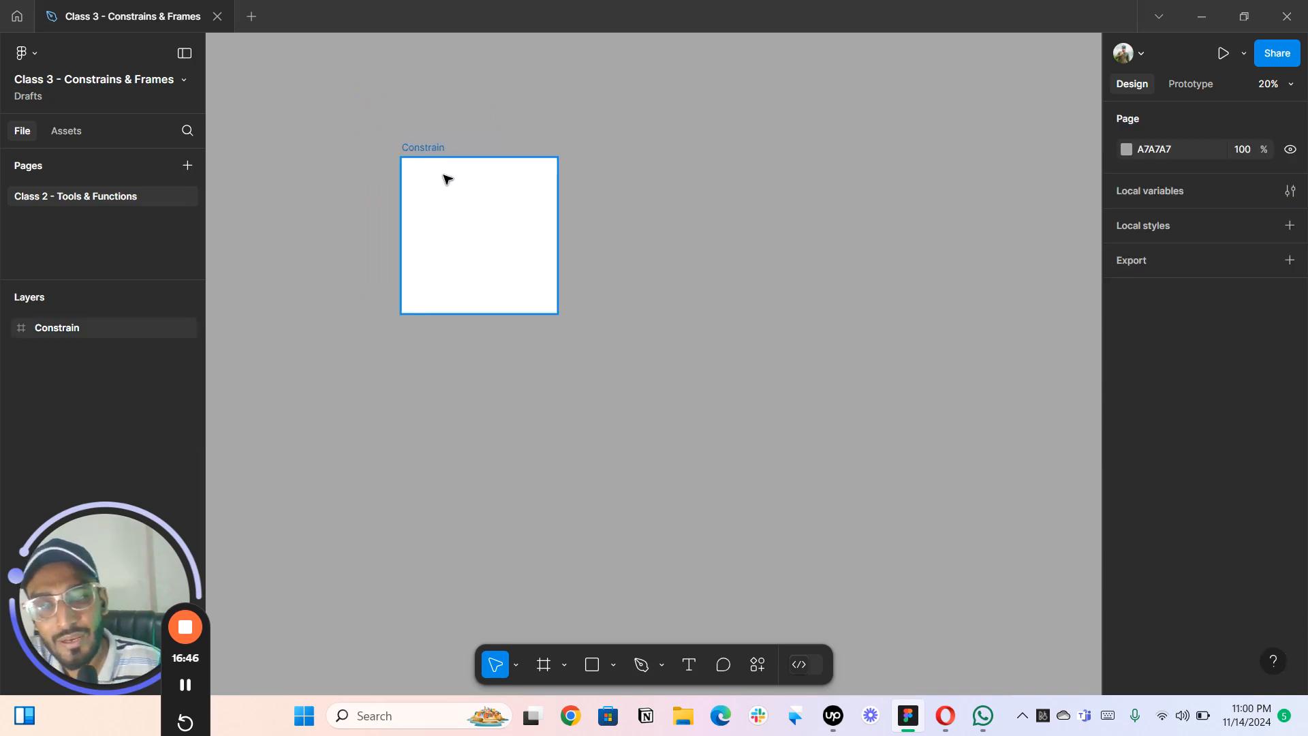
- Reduce the empty Constrain frame's height to about 139, keeping its width at 906
scroll(441, 177, "up", 2)
left_click(500, 378)
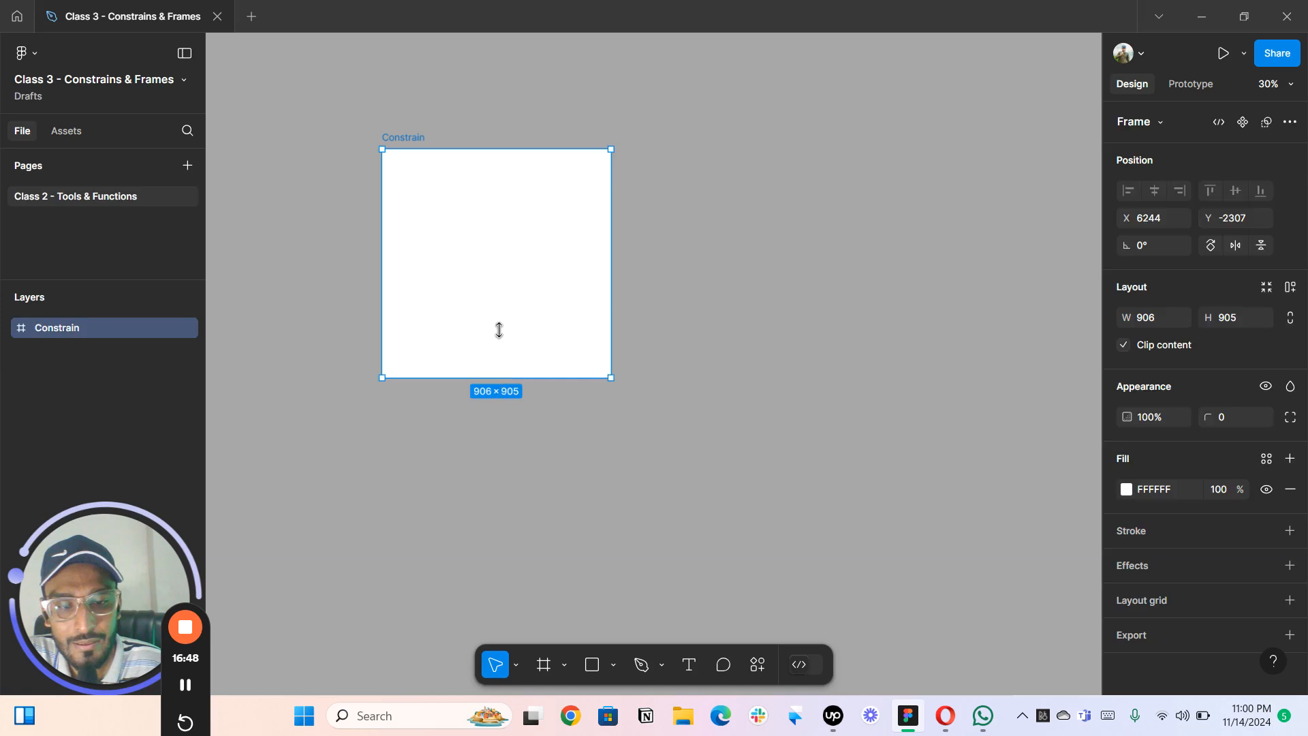
left_click_drag(496, 378, 493, 226)
scroll(497, 361, "up", 4)
scroll(493, 226, "up", 3)
left_click_drag(416, 360, 487, 261)
scroll(503, 238, "down", 3)
scroll(446, 265, "up", 2)
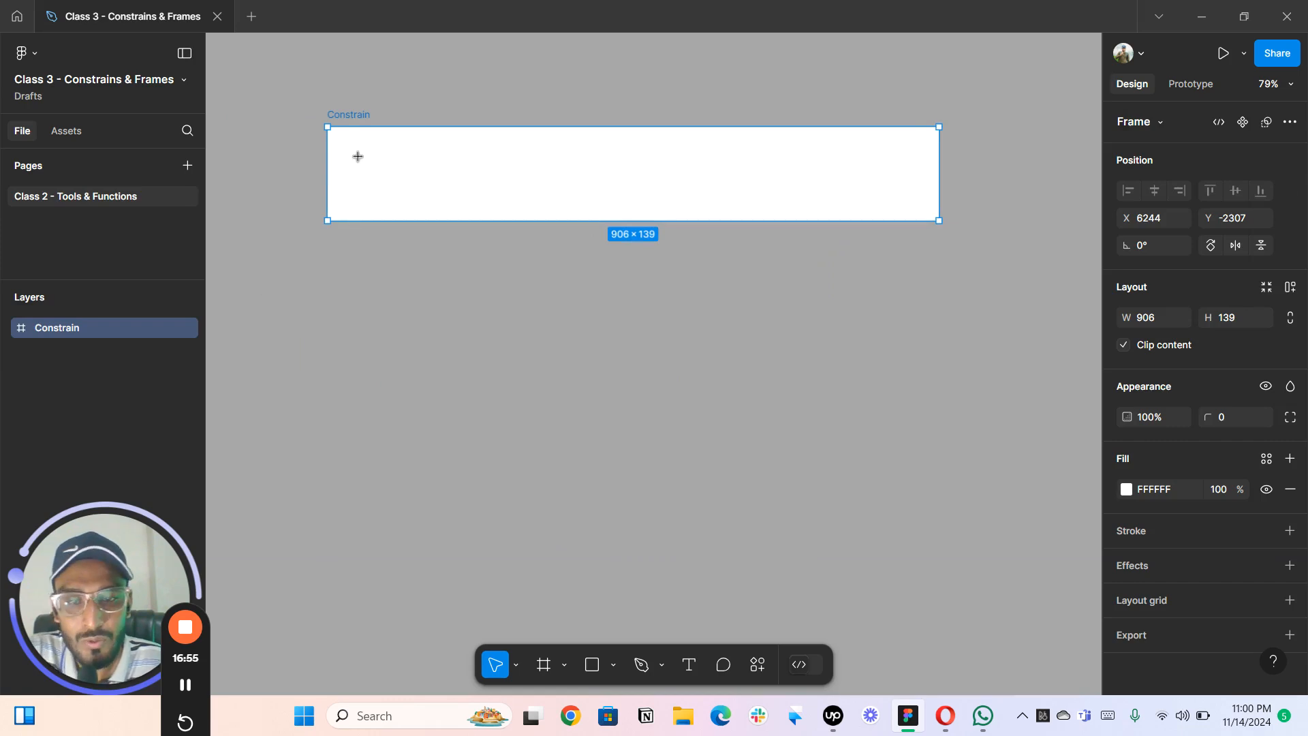
- Draw a rectangle about 817 × 73 inside the Constrain frame and center it in the frame
key("r")
mouse_move(358, 152)
left_mouse_down()
mouse_move(848, 209)
mouse_move(909, 201)
left_mouse_up()
left_click_drag(613, 173, 612, 170)
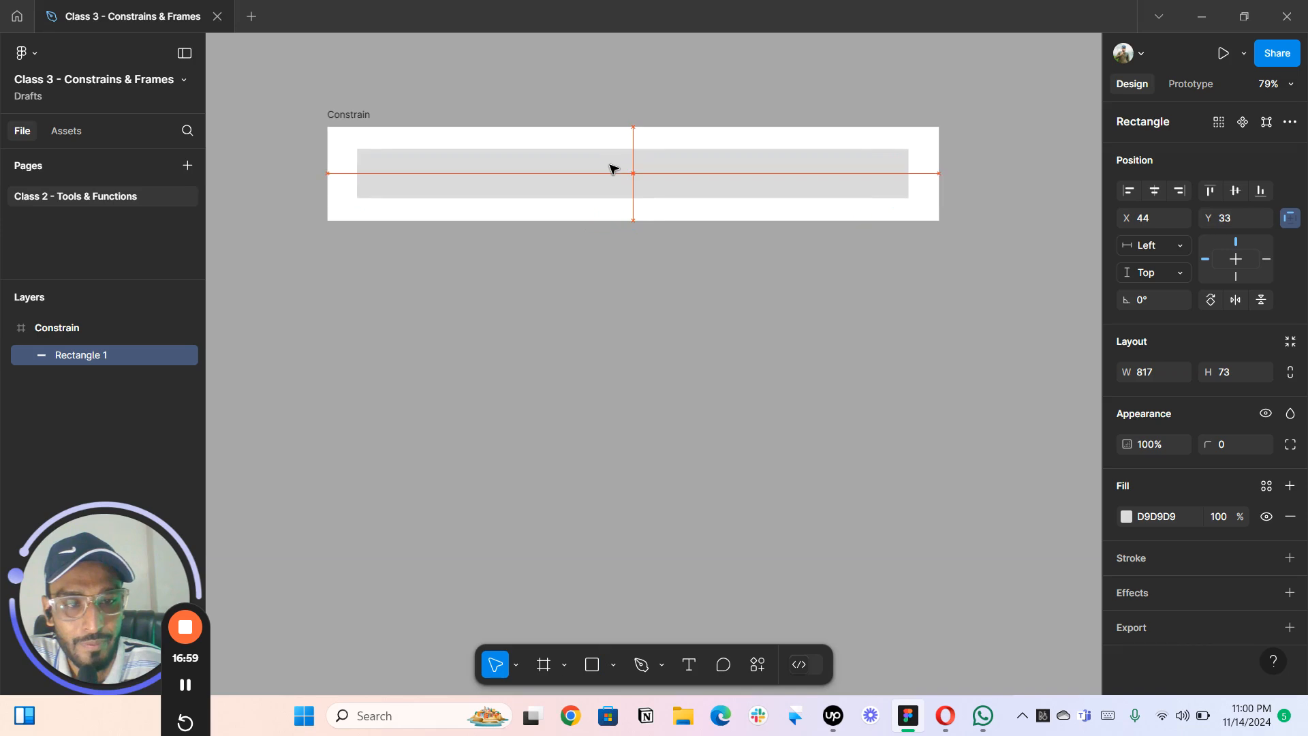
double_click(346, 116)
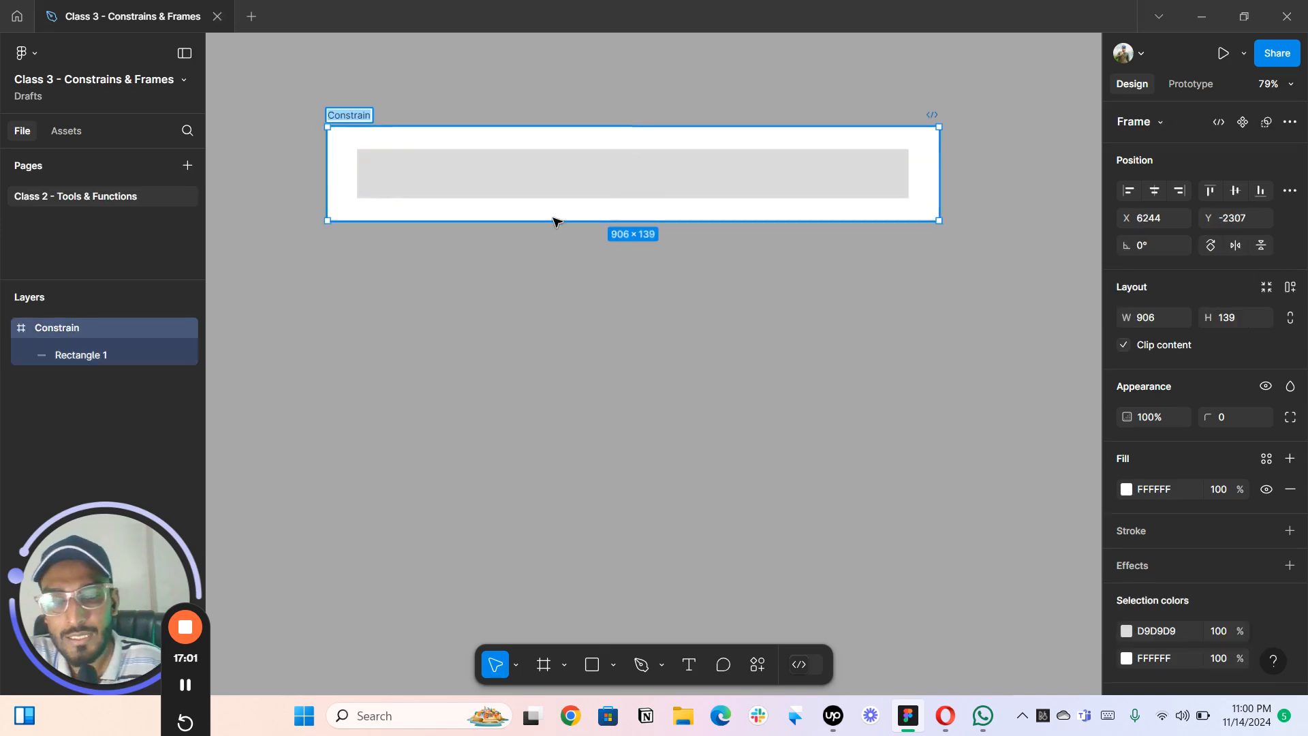
left_click(774, 292)
left_click(622, 184)
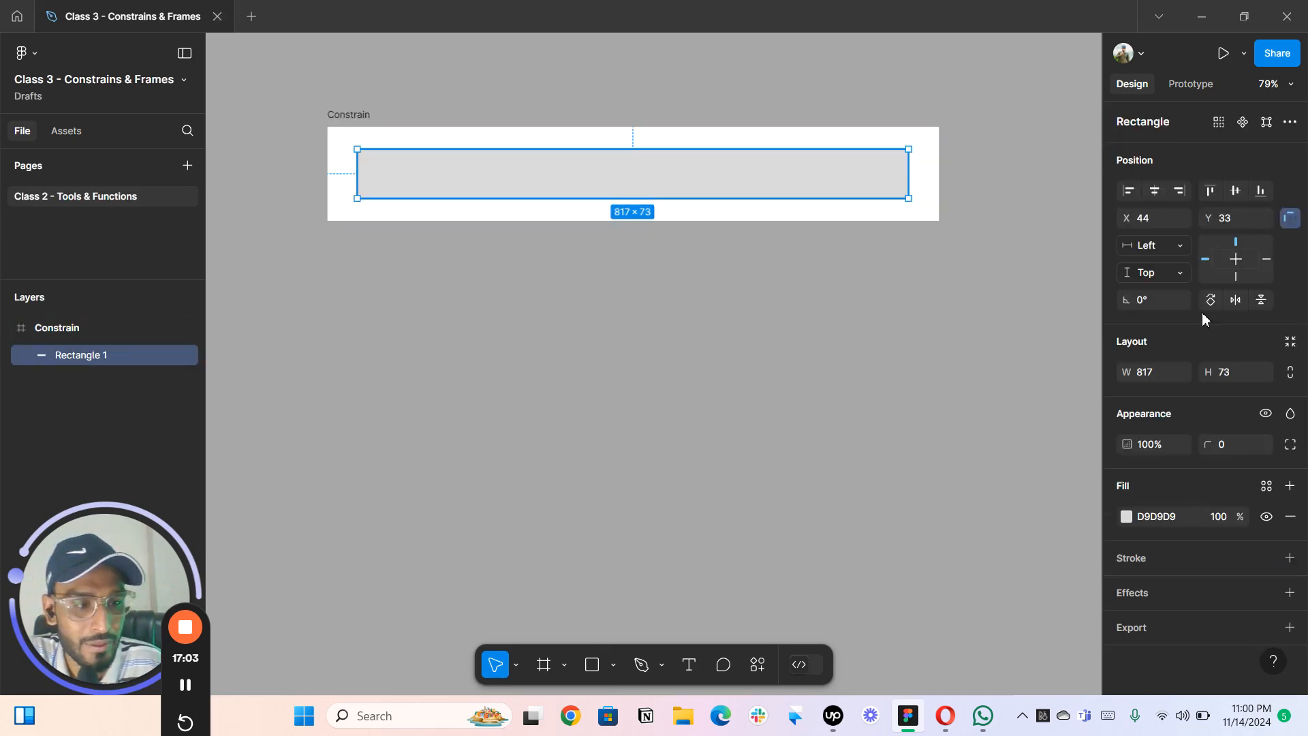
left_click(1163, 254)
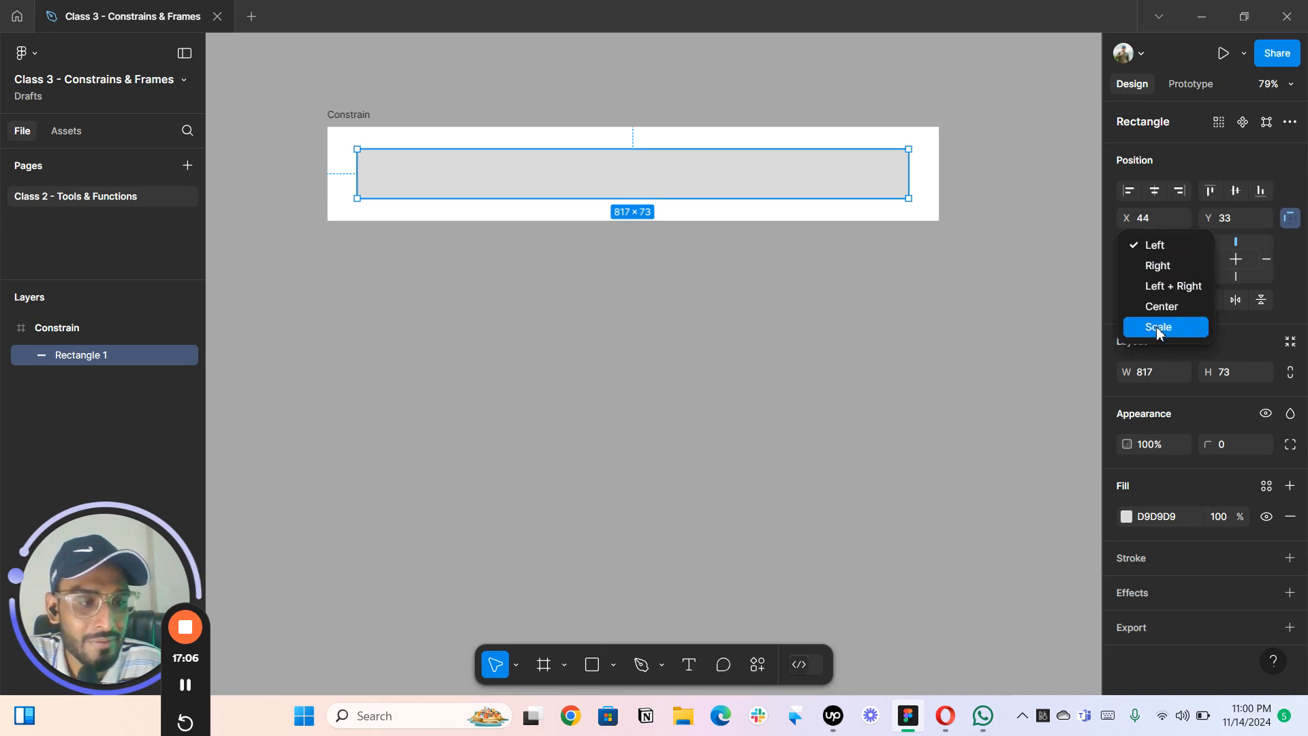
left_click(347, 113)
- Rename the Constrain frame as LnR
double_click(349, 114)
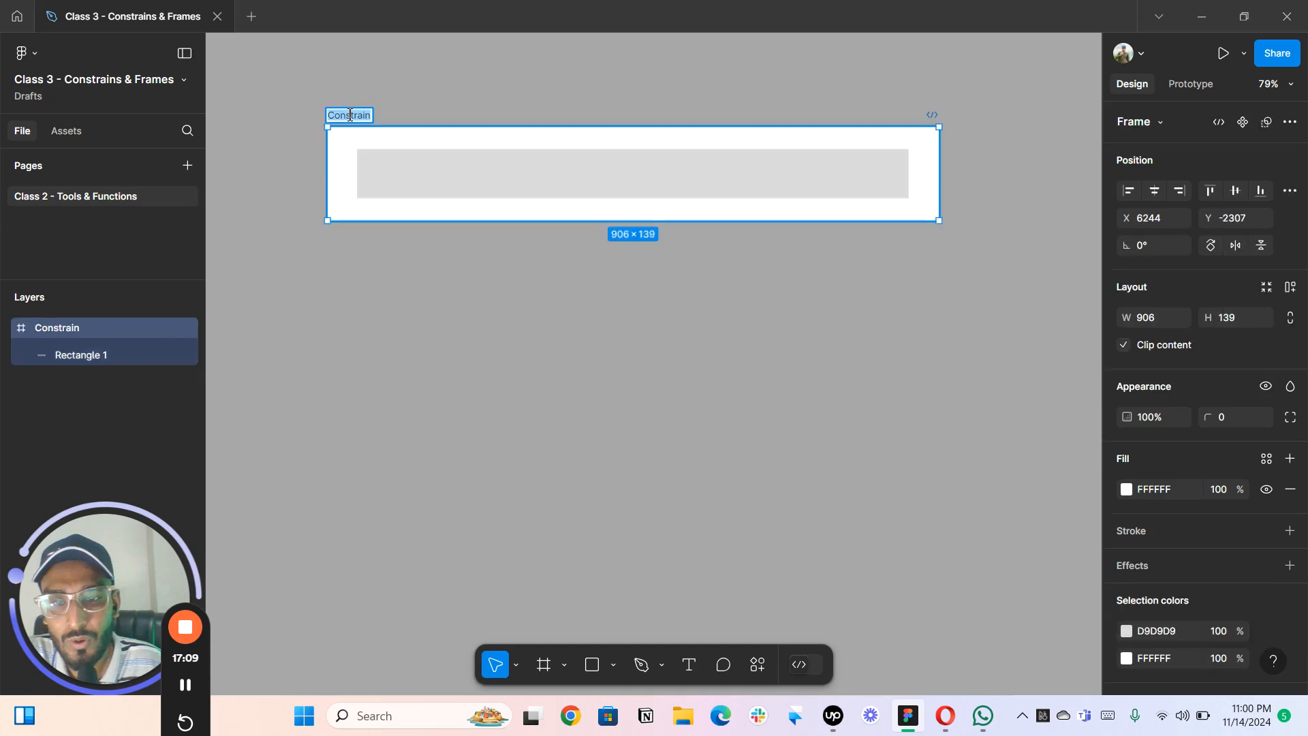
key("BackSpace")
type("LnR")
left_click(456, 374)
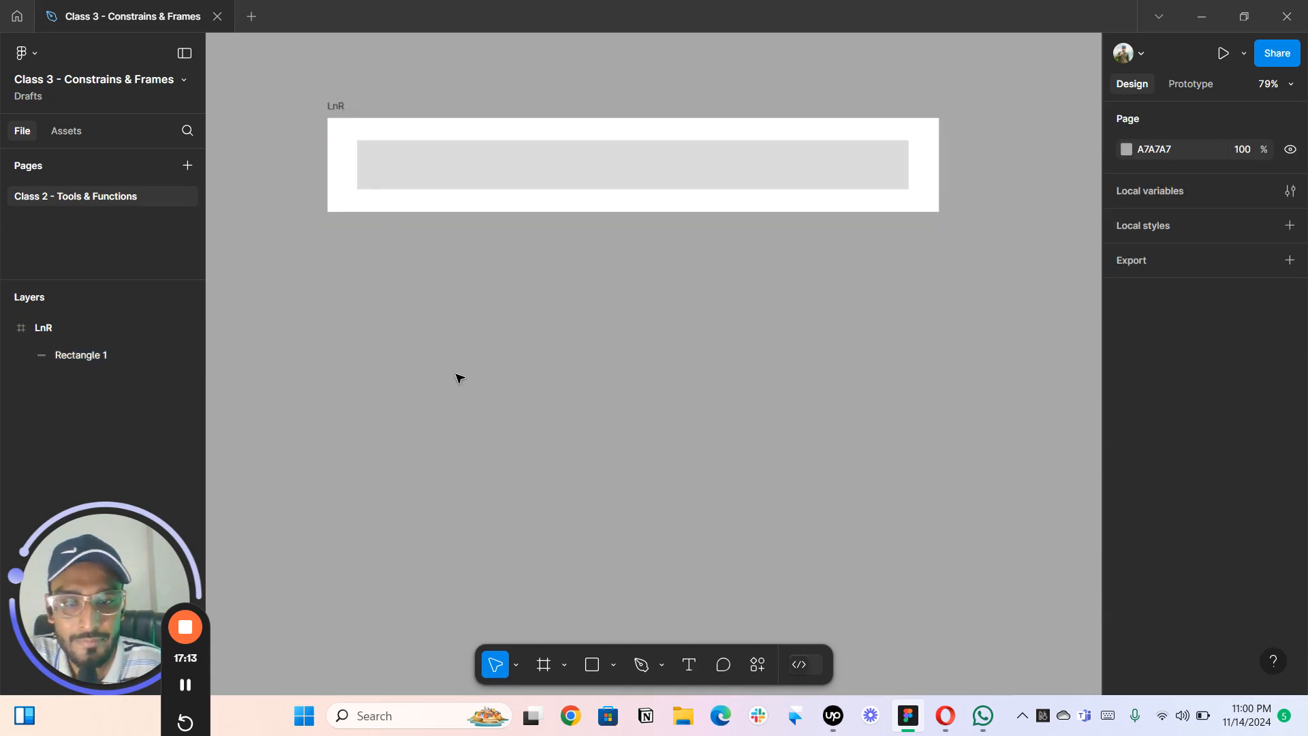
- Duplicate the LnR frame directly below at Y -2126, and rename the copy Center
scroll(456, 374, "down", 1)
left_click_drag(339, 109, 343, 226)
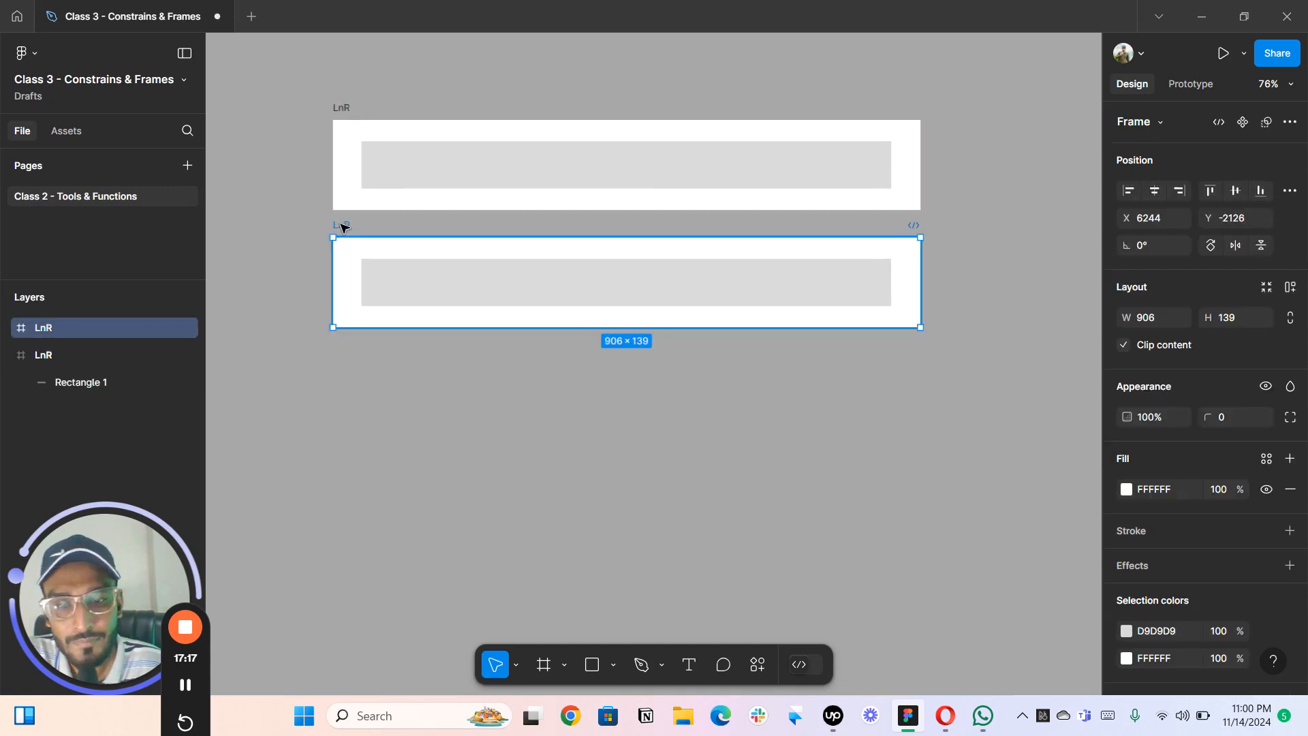
double_click(344, 227)
type("Ca")
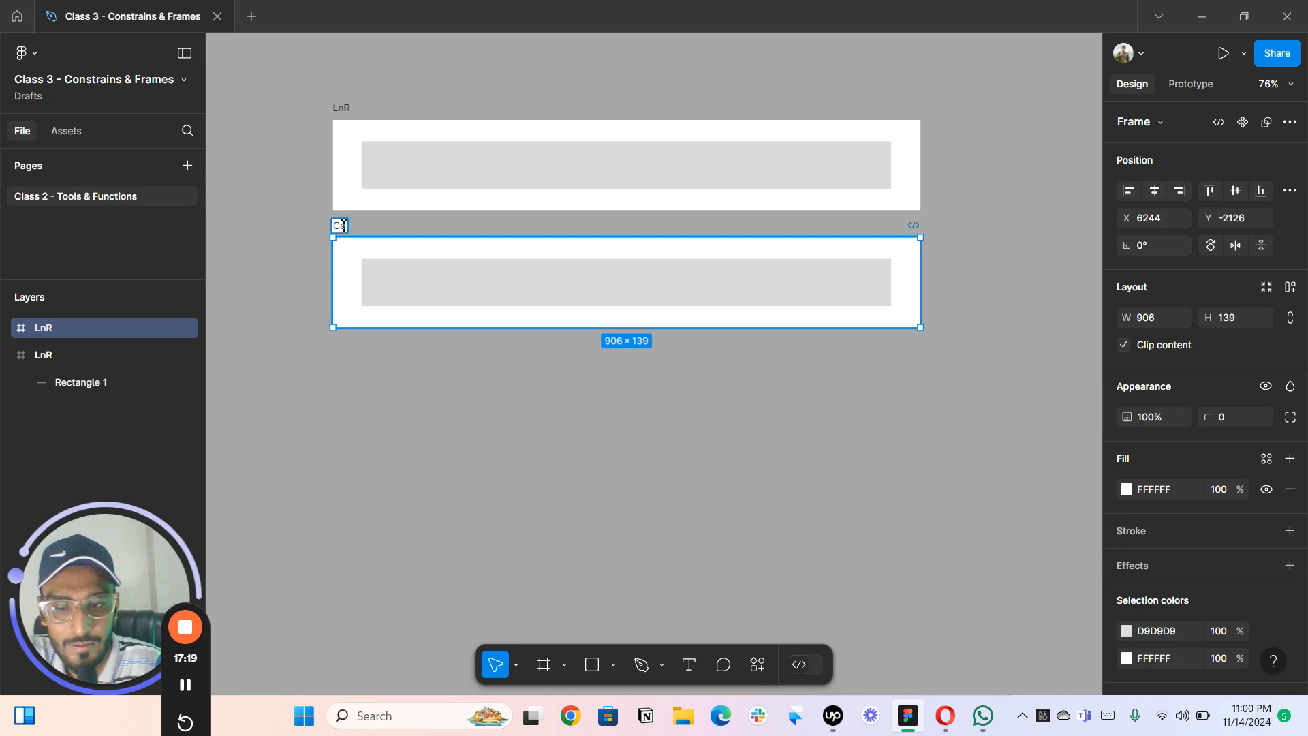
left_click(395, 411)
- Duplicate the Center frame below it, rename the copy Scale, and position it at Y -1945 to space the three frames evenly
scroll(395, 412, "down", 2)
left_click_drag(467, 411, 424, 342)
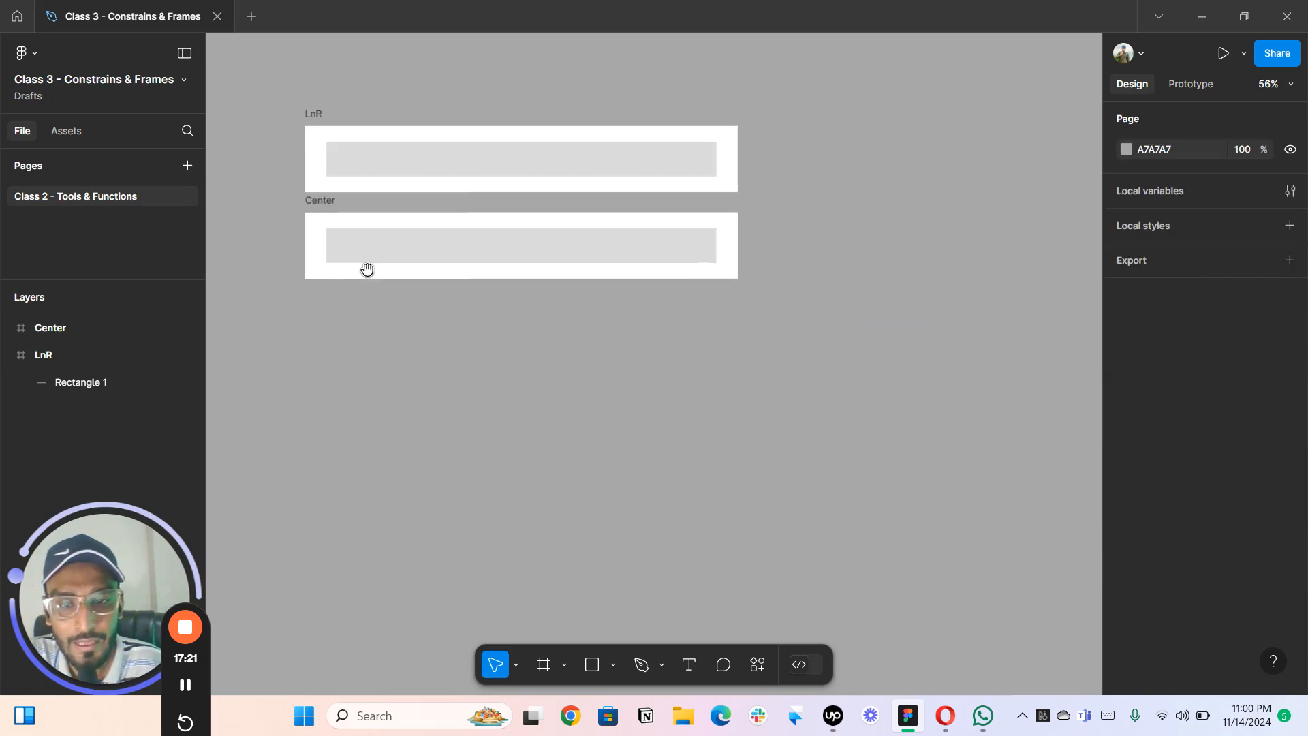
left_click_drag(317, 203, 317, 305)
double_click(329, 304)
type("Scale")
key("Return")
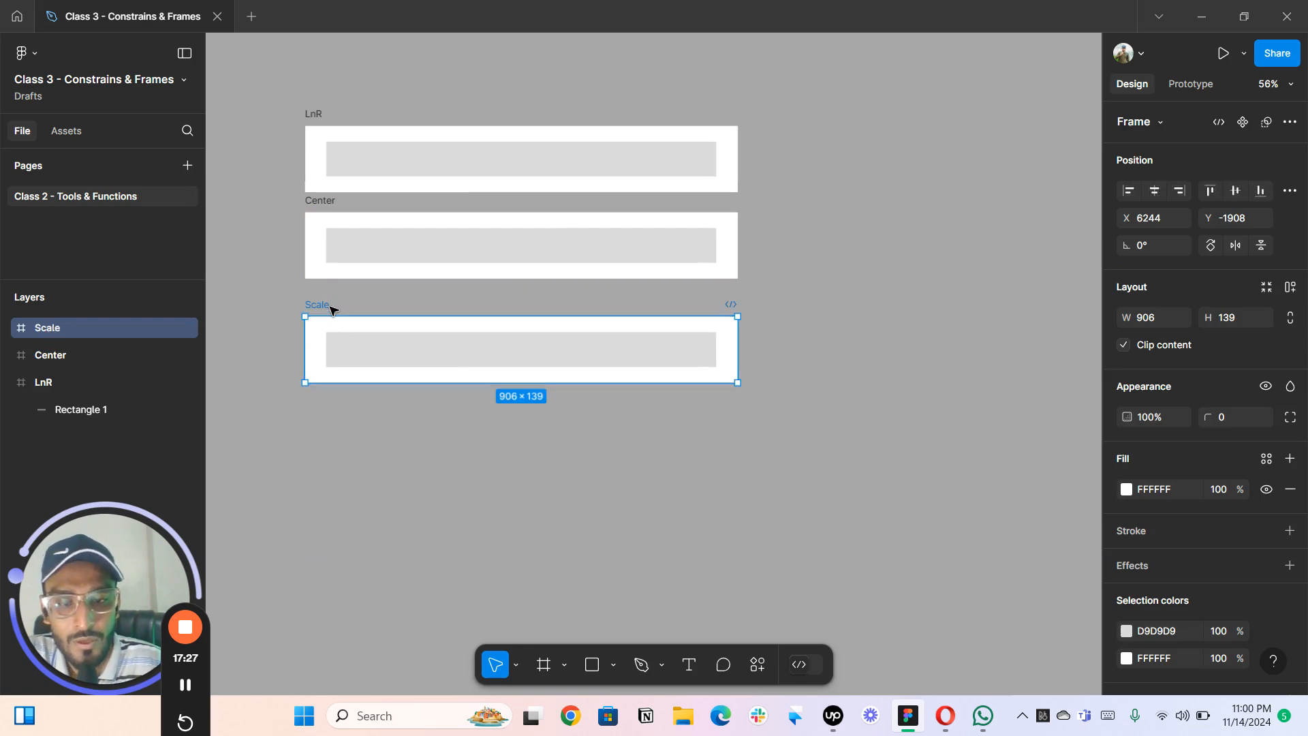
left_click(9, 382)
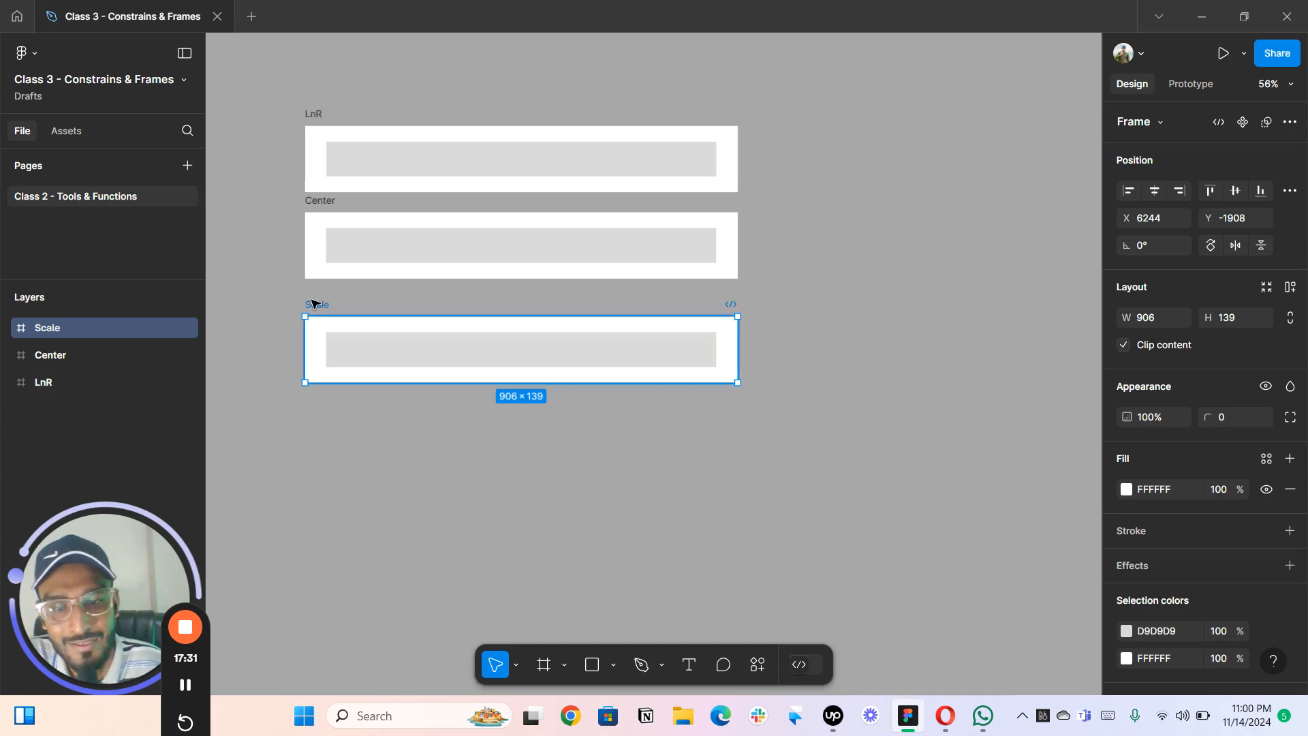
left_click_drag(315, 297, 316, 280)
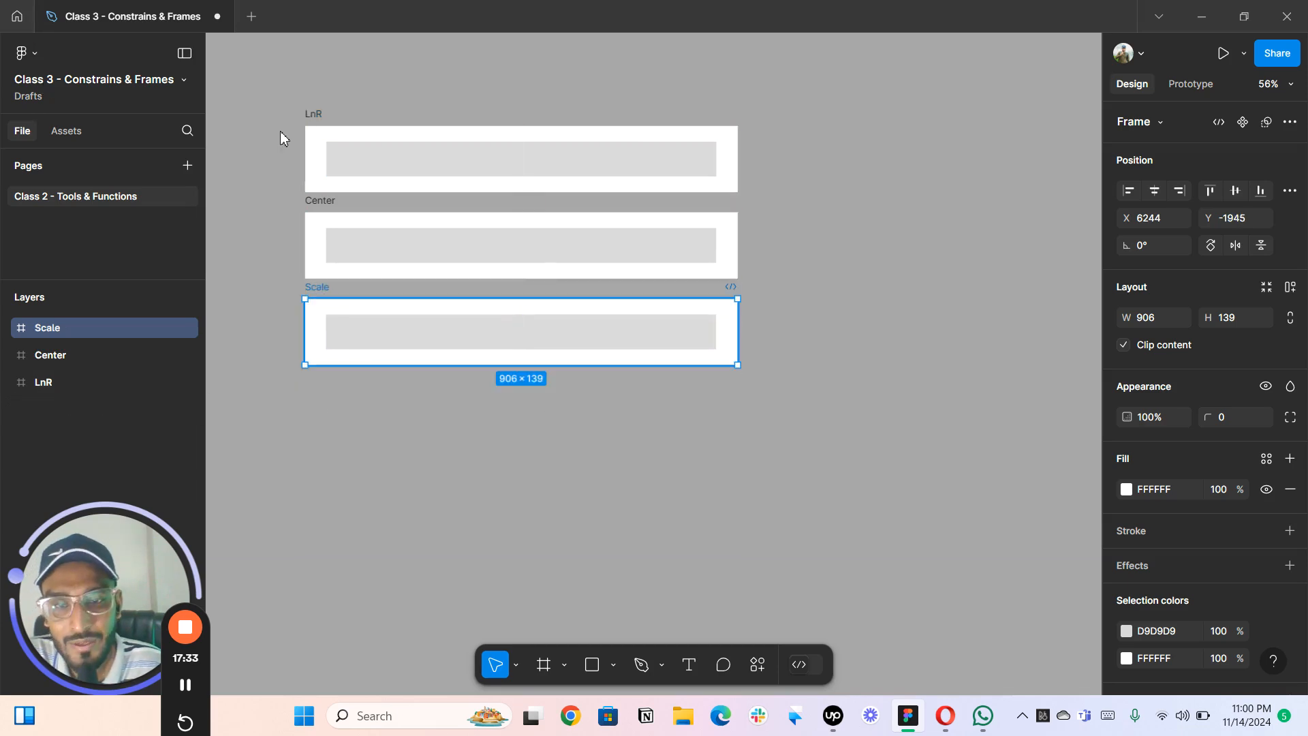
- Try widening the LnR, Center and Scale frames together to about 2012, and undo the resize
left_click(318, 201, "shift")
left_click(315, 115, "shift")
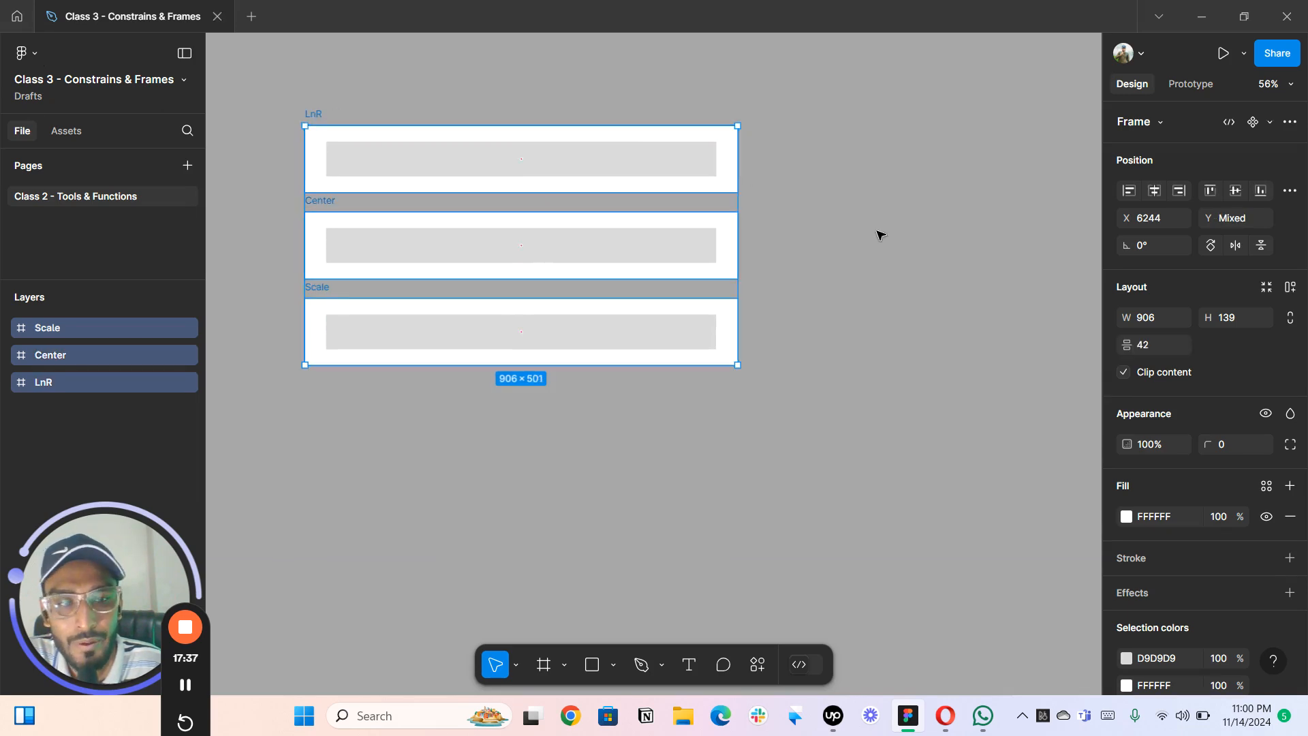
scroll(878, 234, "down", 1)
scroll(750, 231, "right", 3)
scroll(716, 226, "down", 4)
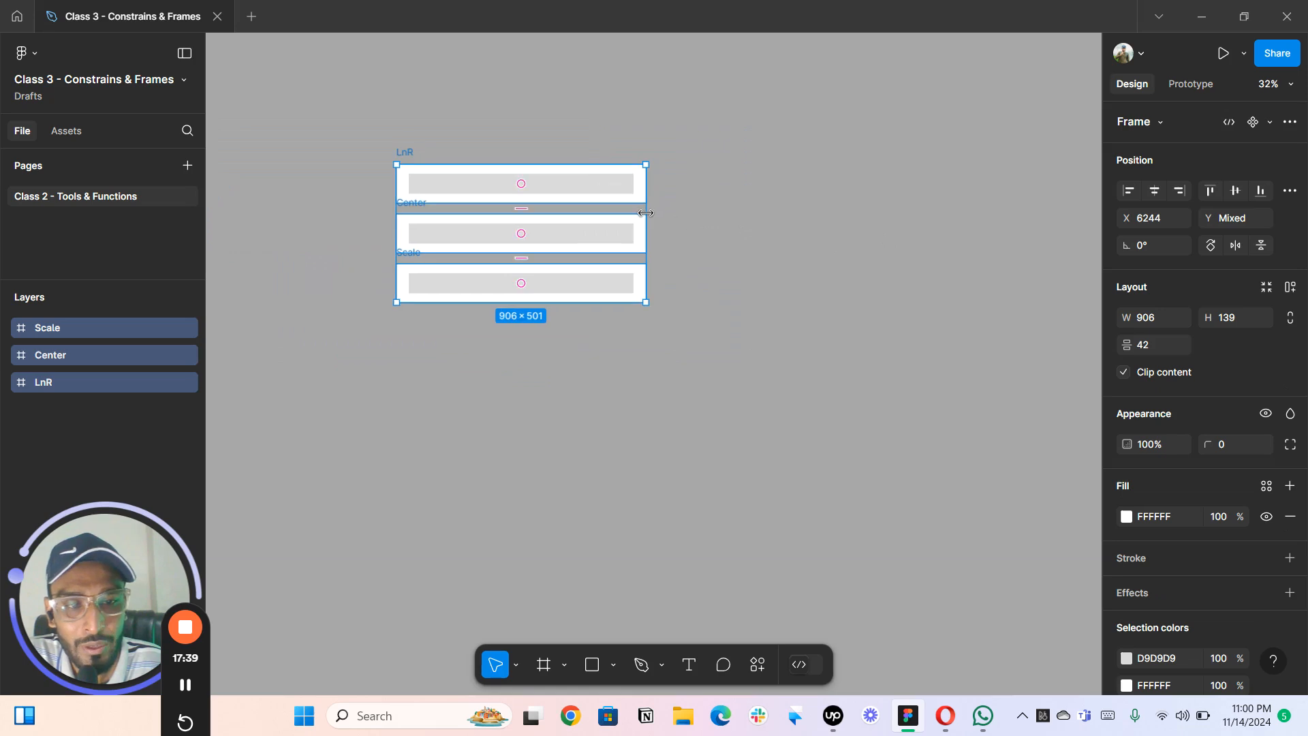
left_click_drag(790, 225, 949, 250)
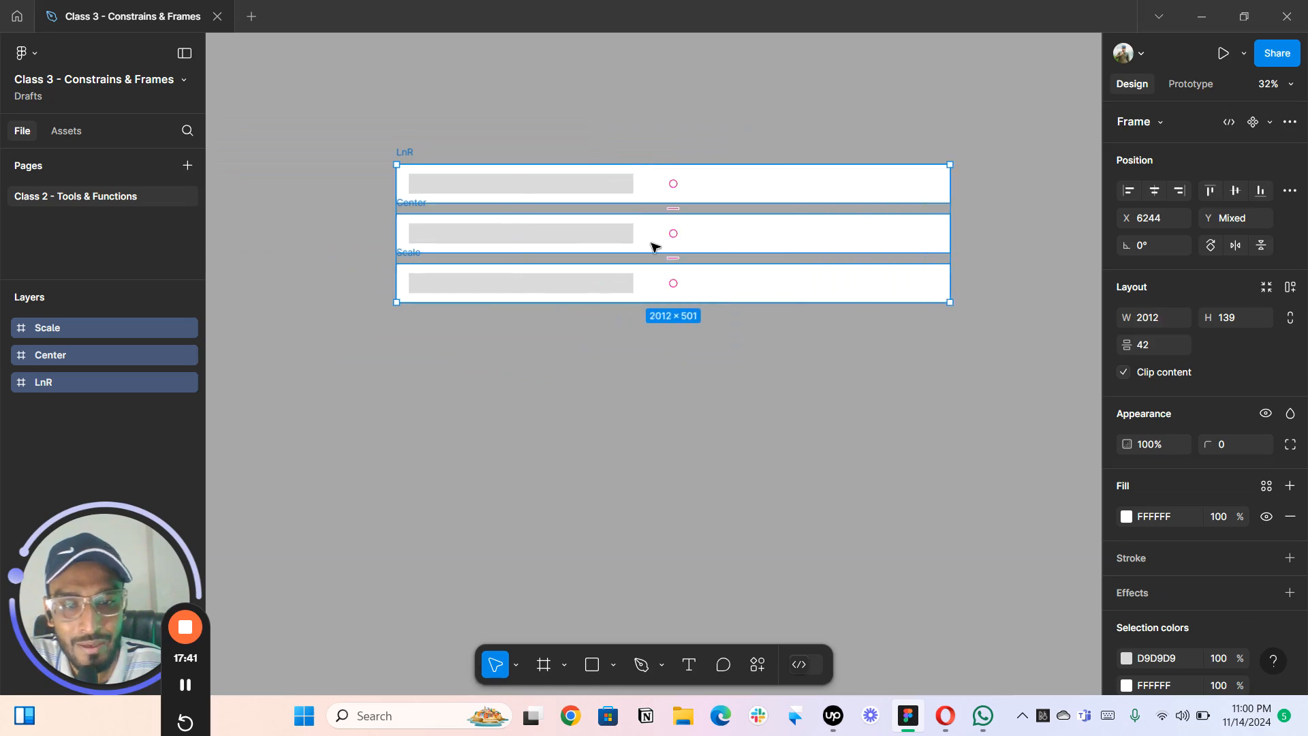
key("ctrl+z")
- Set the LnR rectangle's constraints to Left + Right horizontally and Top + Bottom vertically
scroll(505, 166, "up", 6)
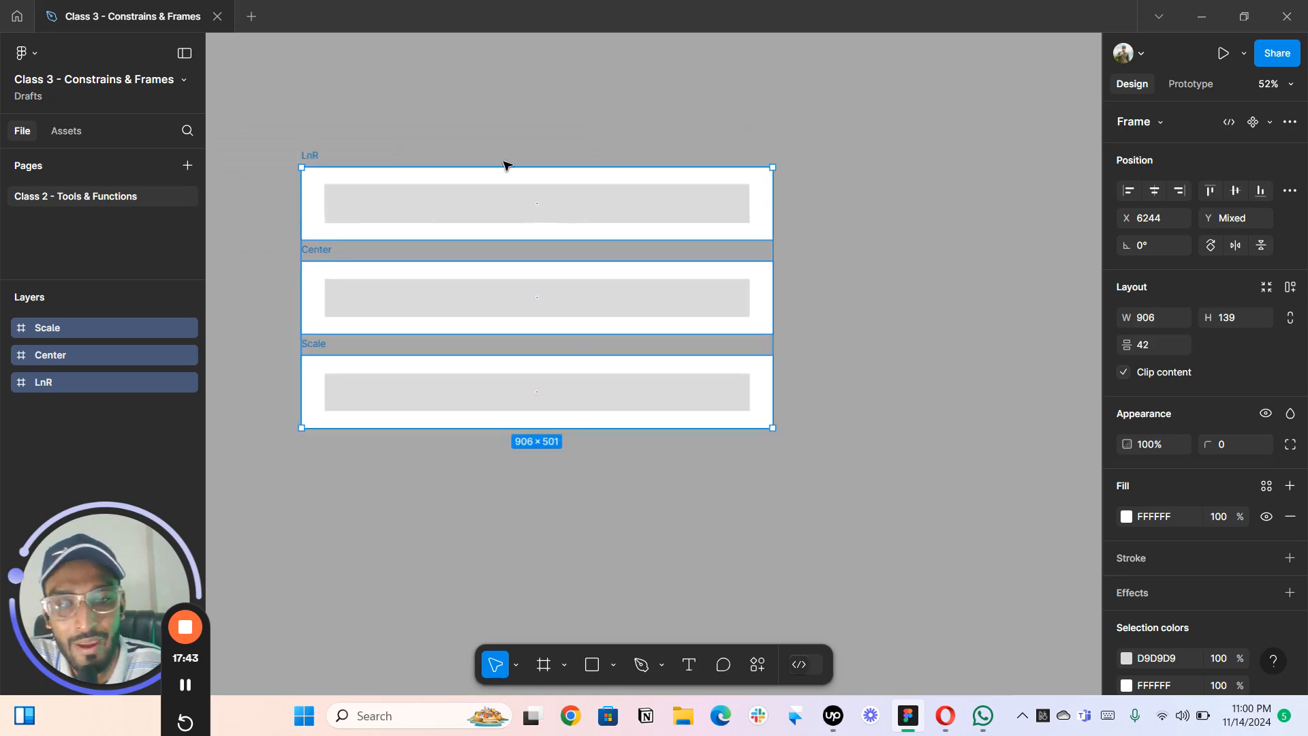
scroll(528, 157, "down", 1)
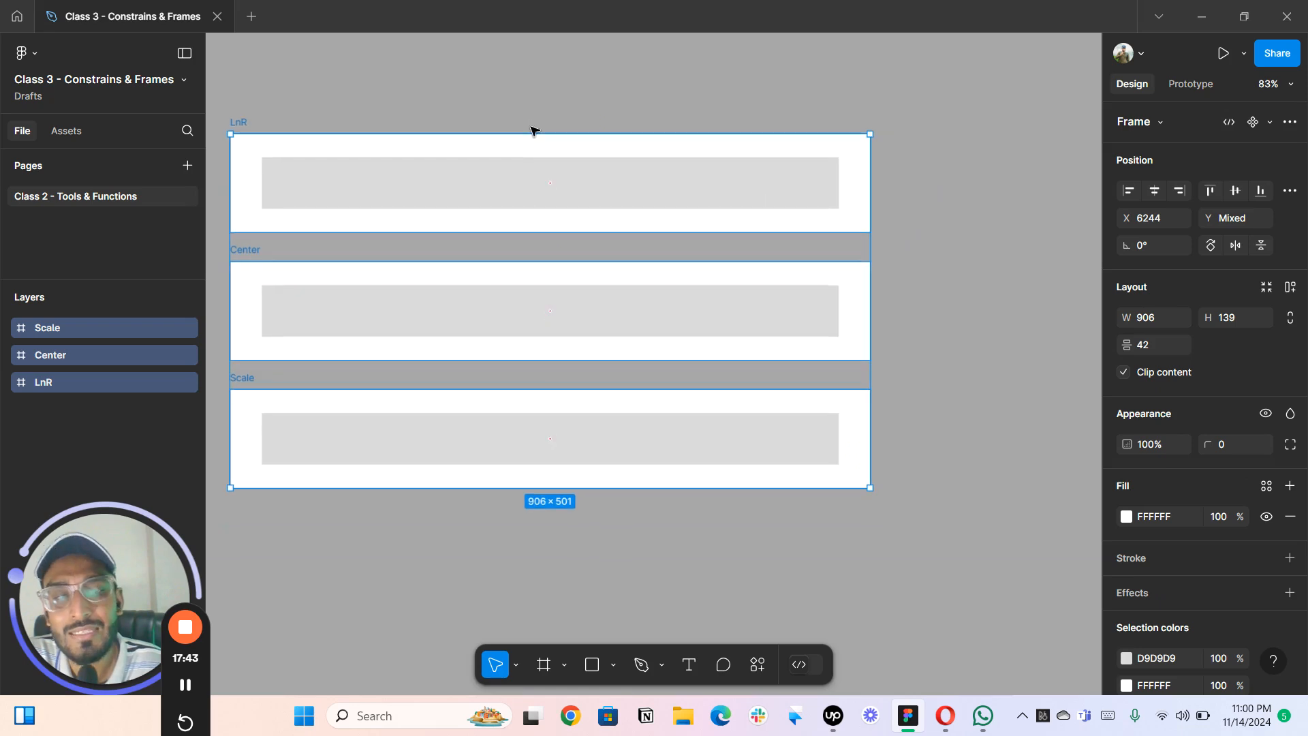
left_click(558, 166)
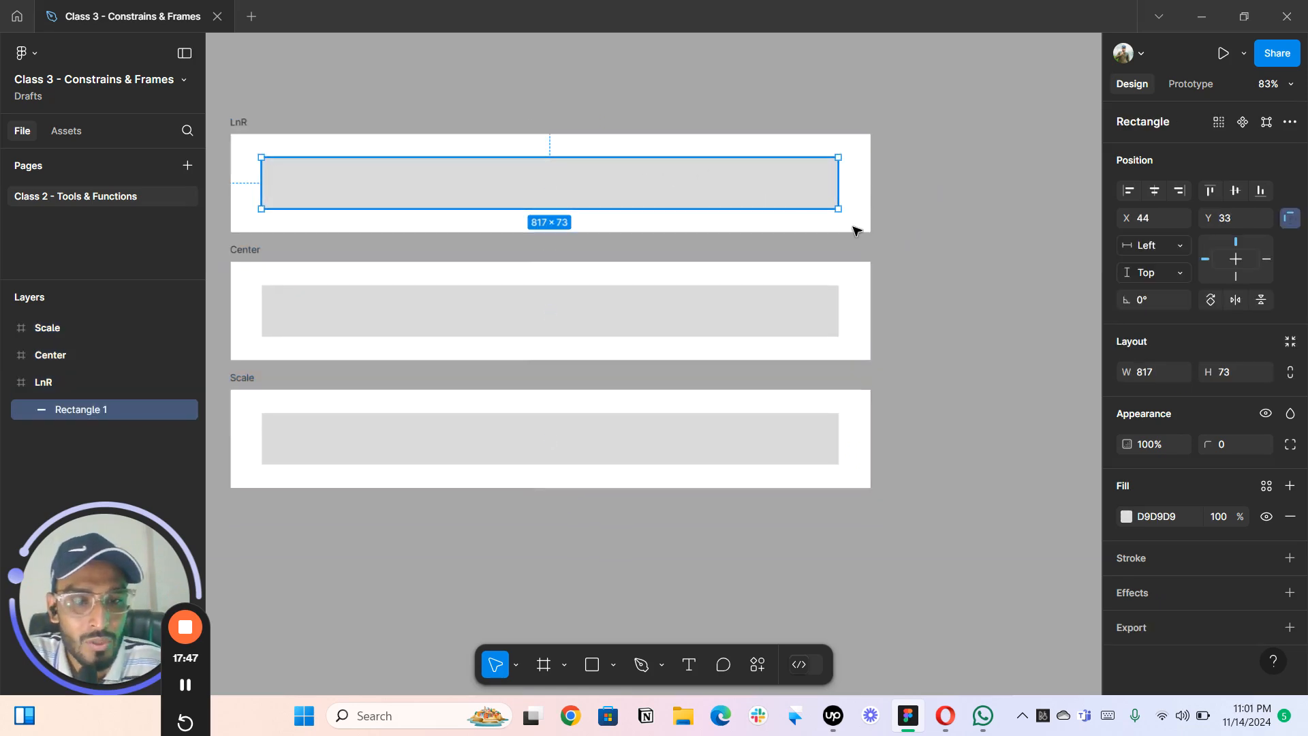
left_click(1163, 250)
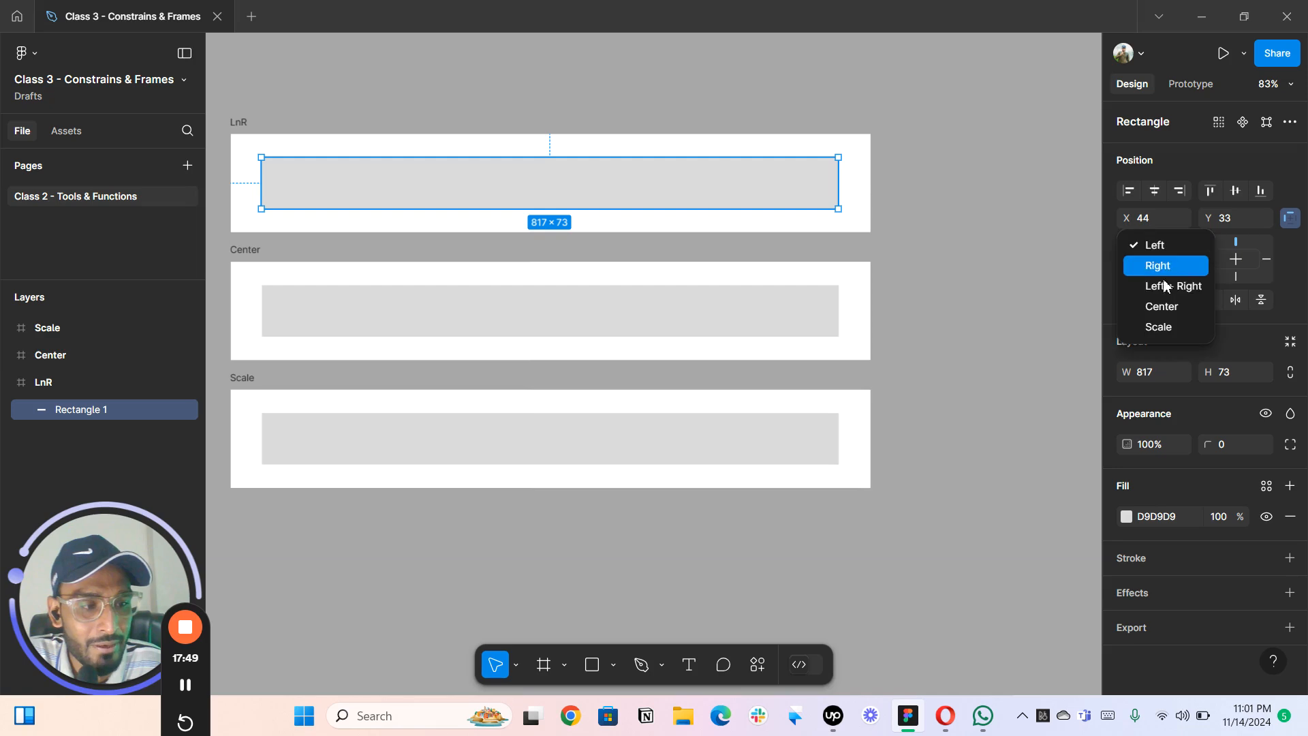
left_click(1165, 288)
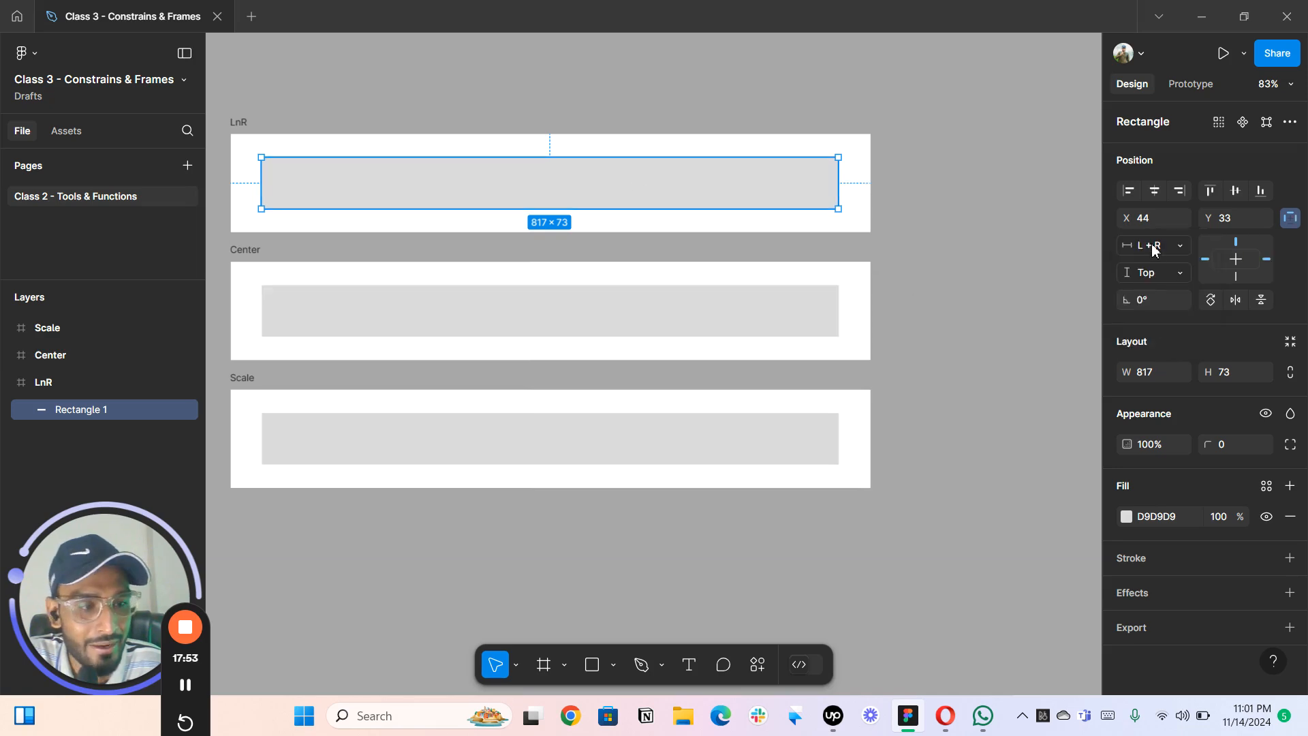
left_click(1151, 273)
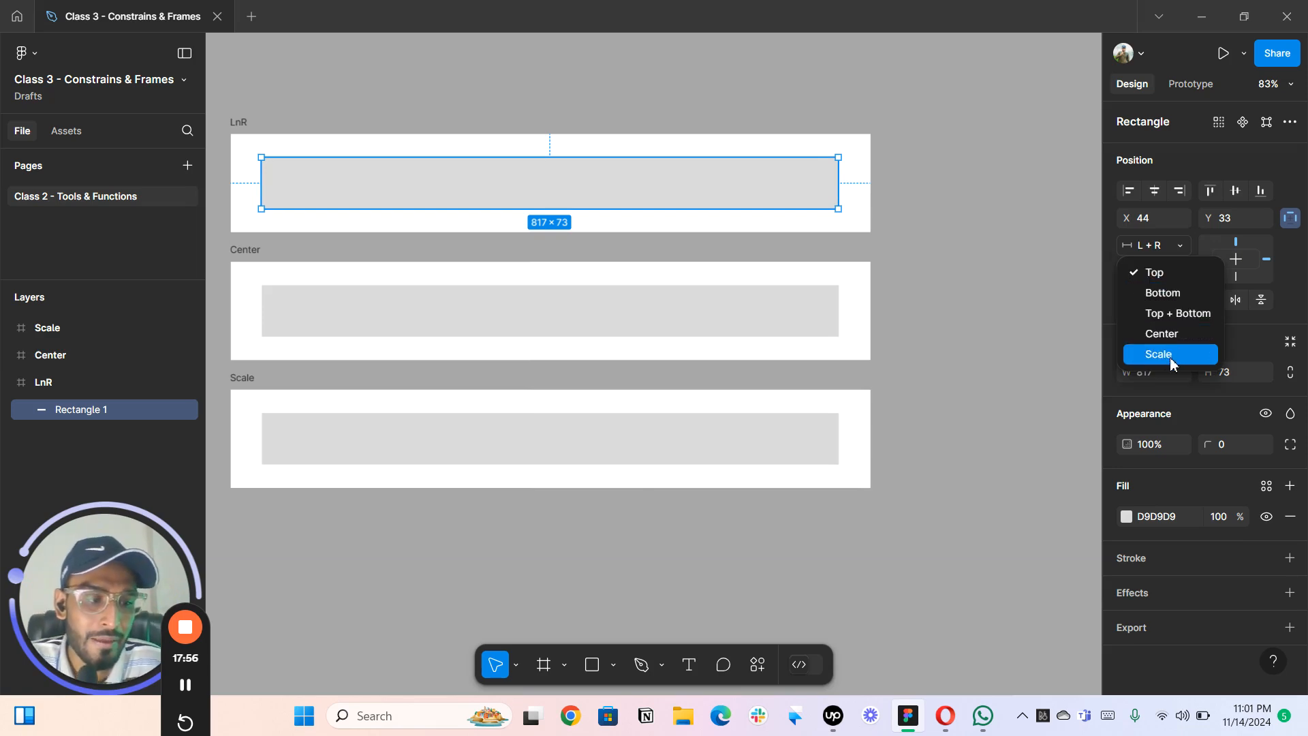
left_click(1162, 315)
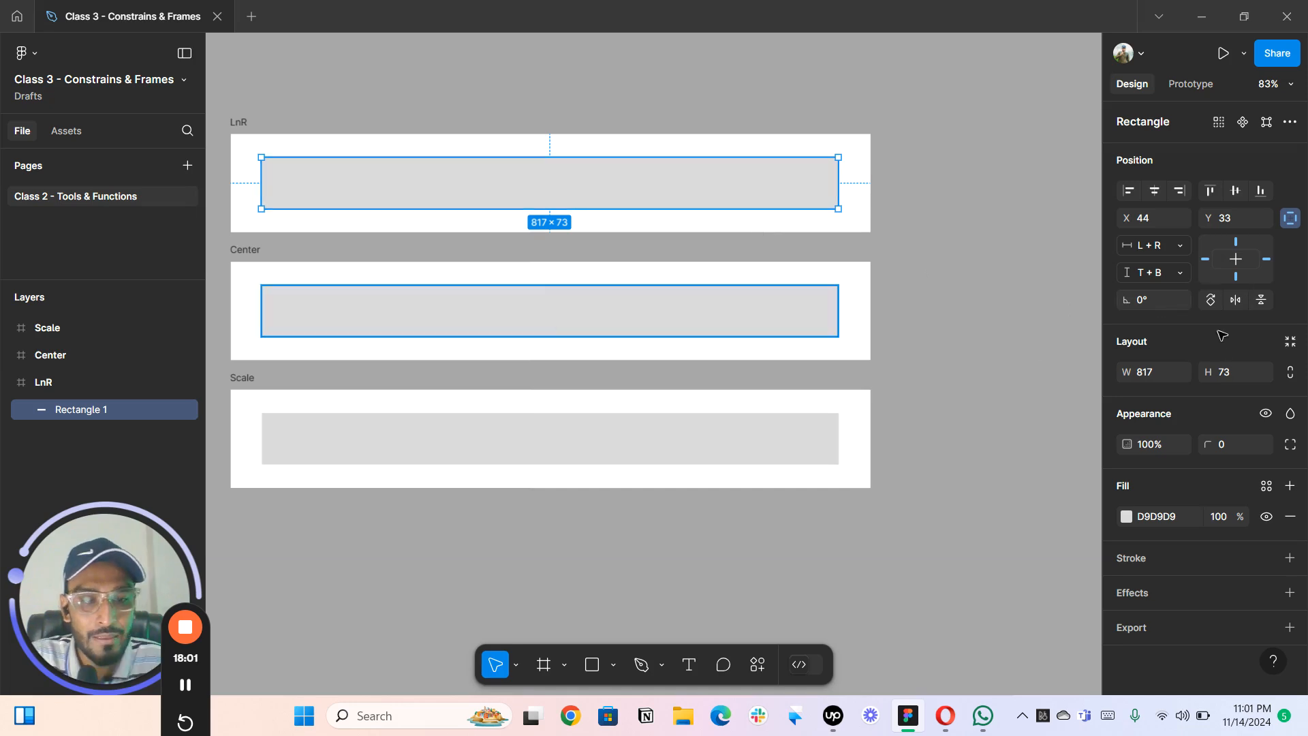
- Set the Center frame's rectangle to Center constraints both horizontally and vertically
left_click(1169, 257)
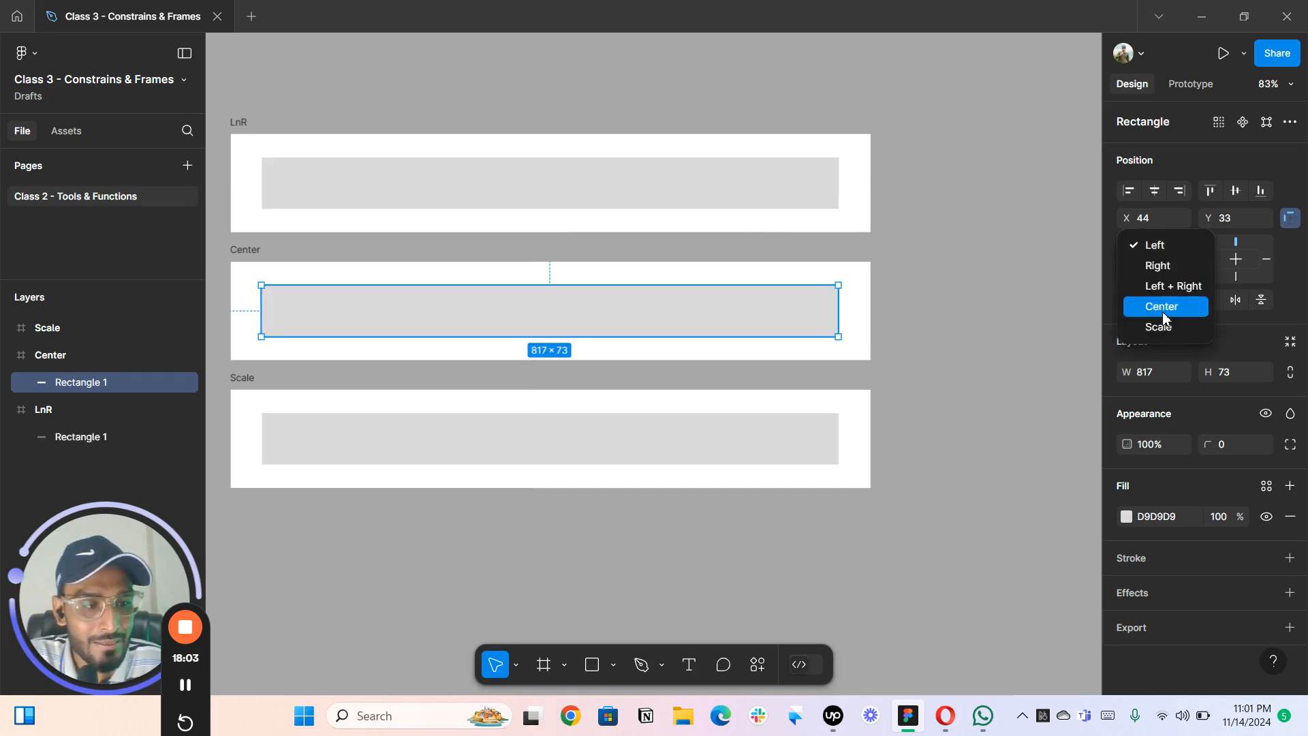
left_click(1164, 306)
left_click(1170, 276)
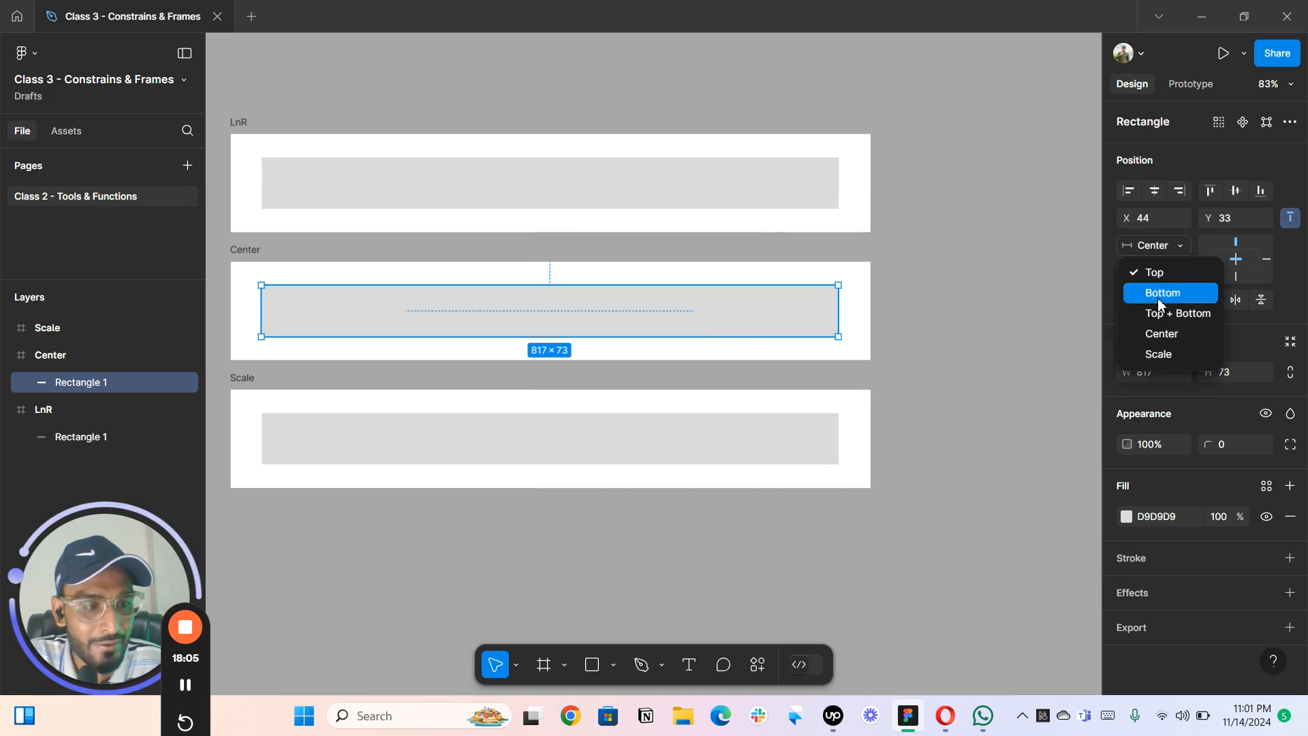
left_click(1161, 336)
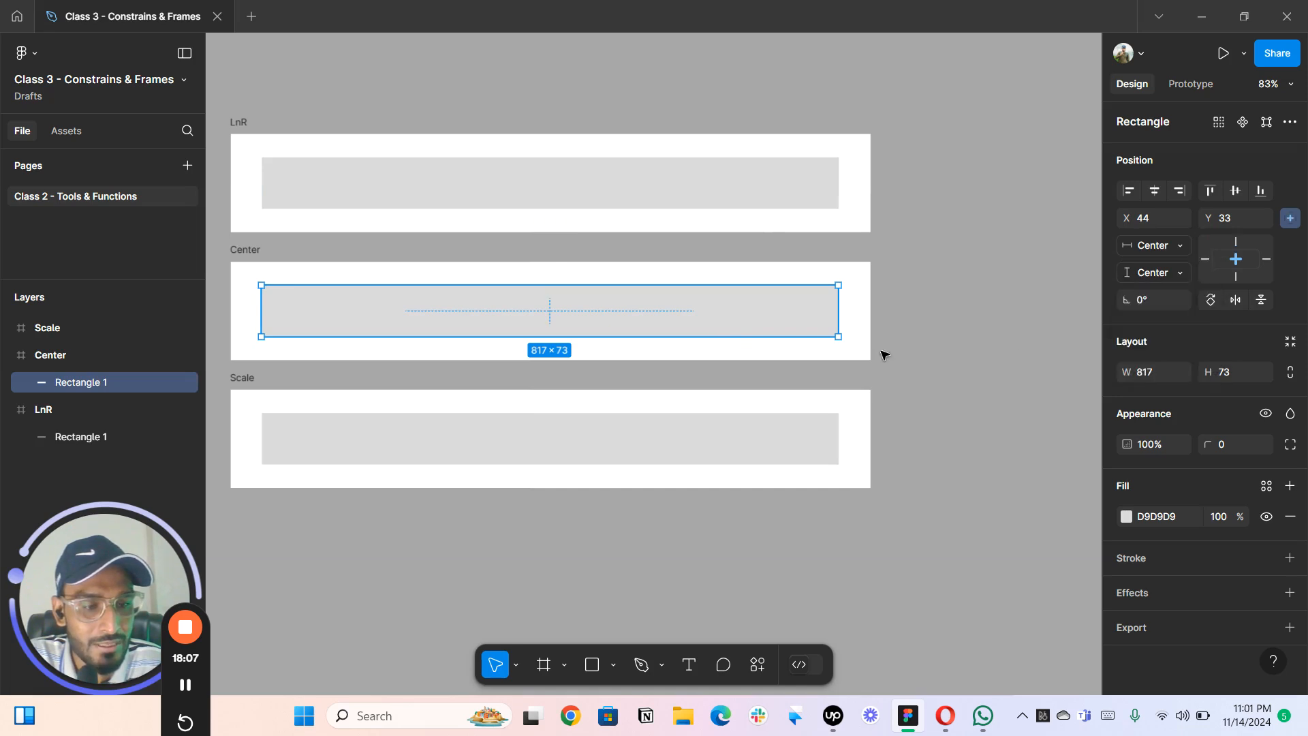
- Set the Scale frame's rectangle to Scale constraints both horizontally and vertically
left_click(957, 245)
scroll(928, 258, "down", 3)
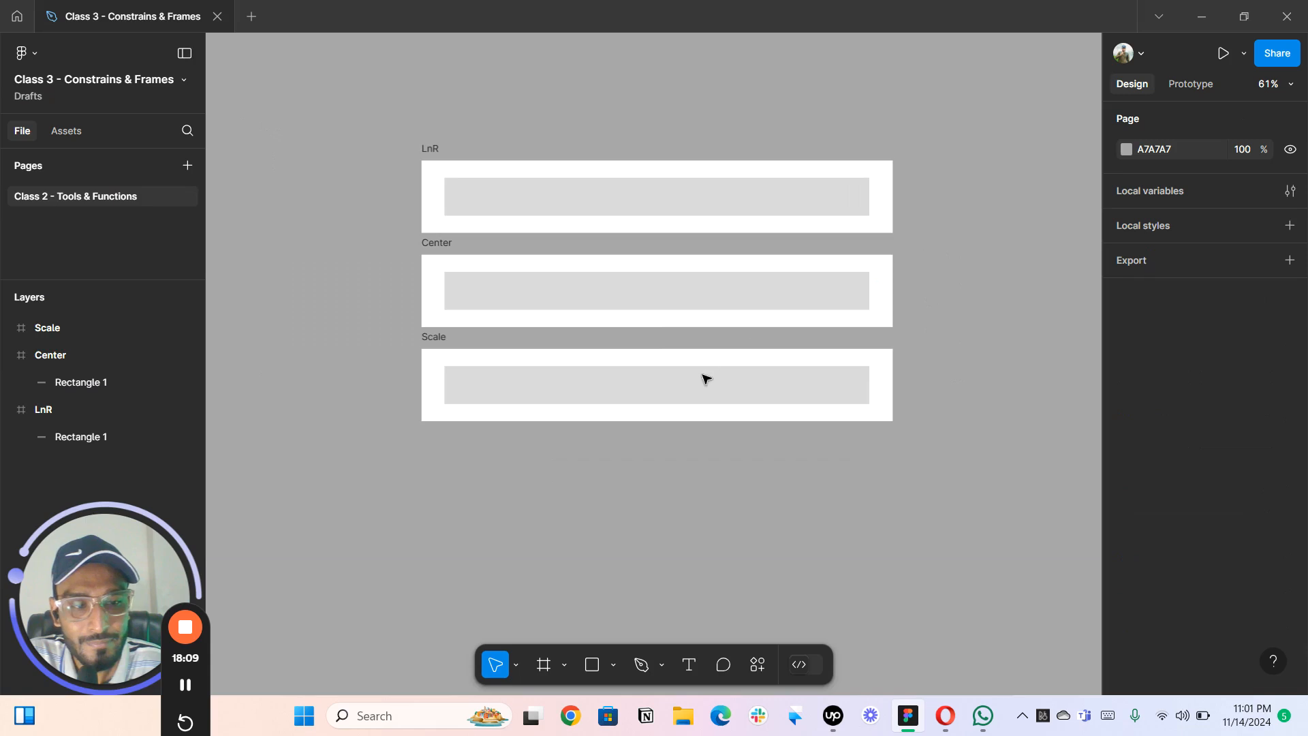
left_click(774, 398)
left_click_drag(795, 463, 650, 297)
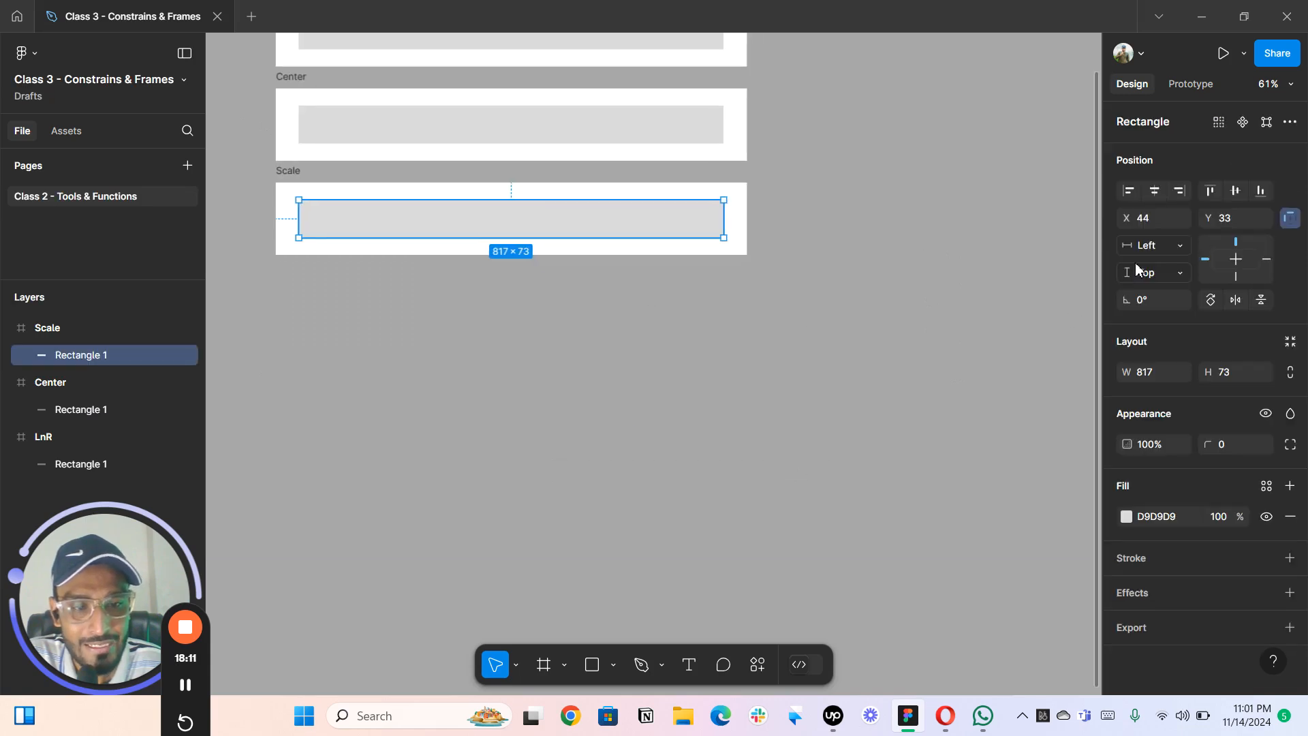
left_click(1152, 246)
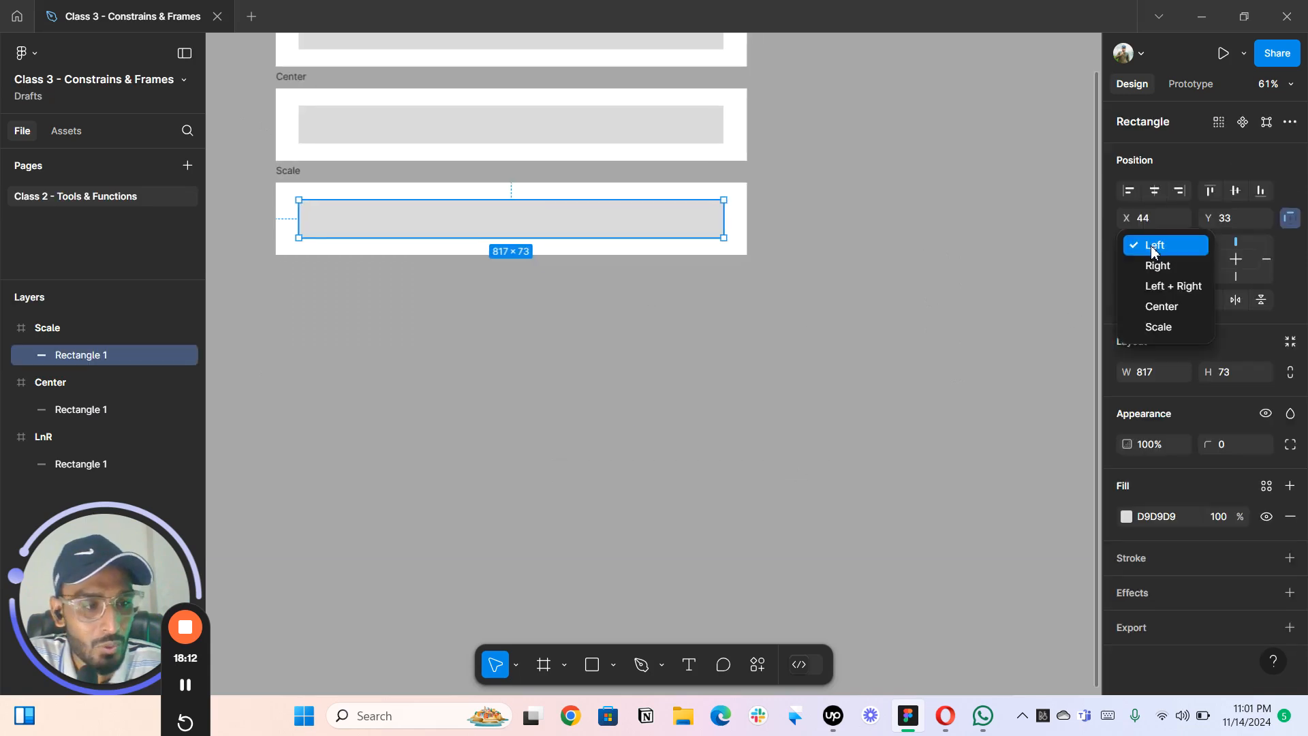
left_click(1156, 328)
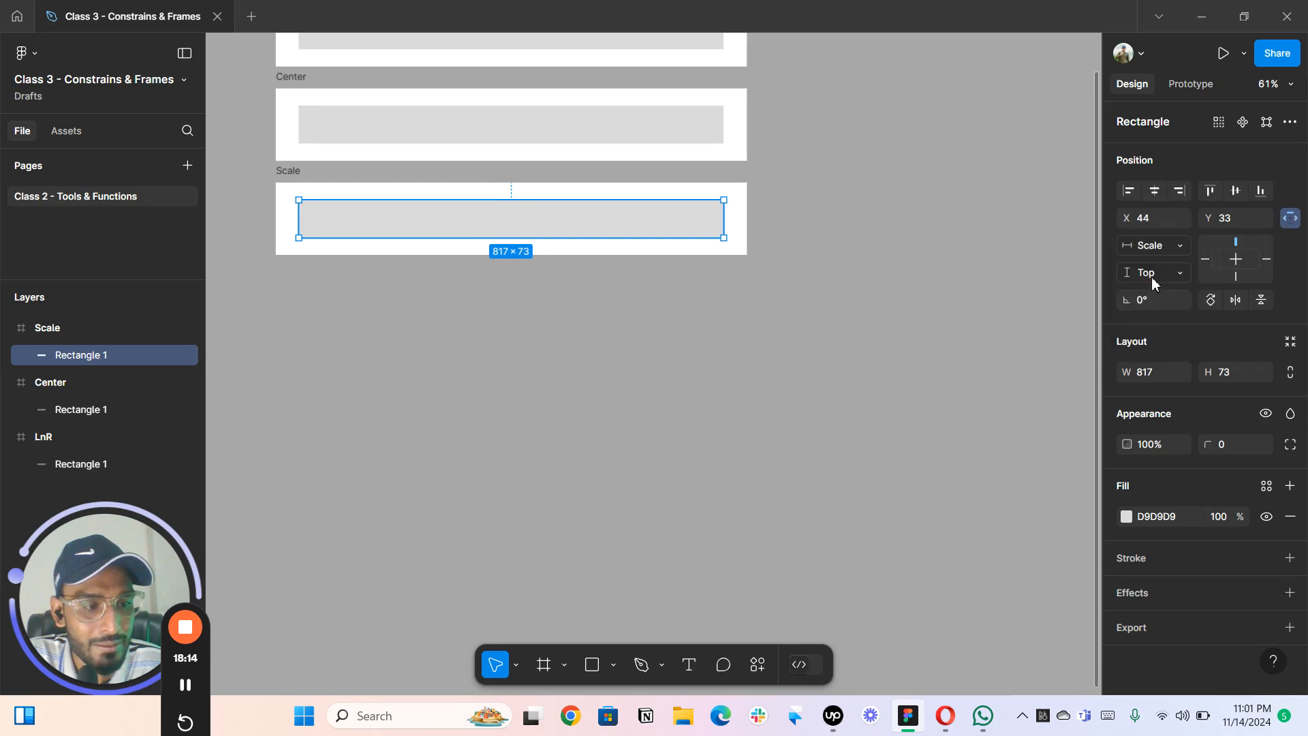
left_click(1151, 274)
left_click(1155, 353)
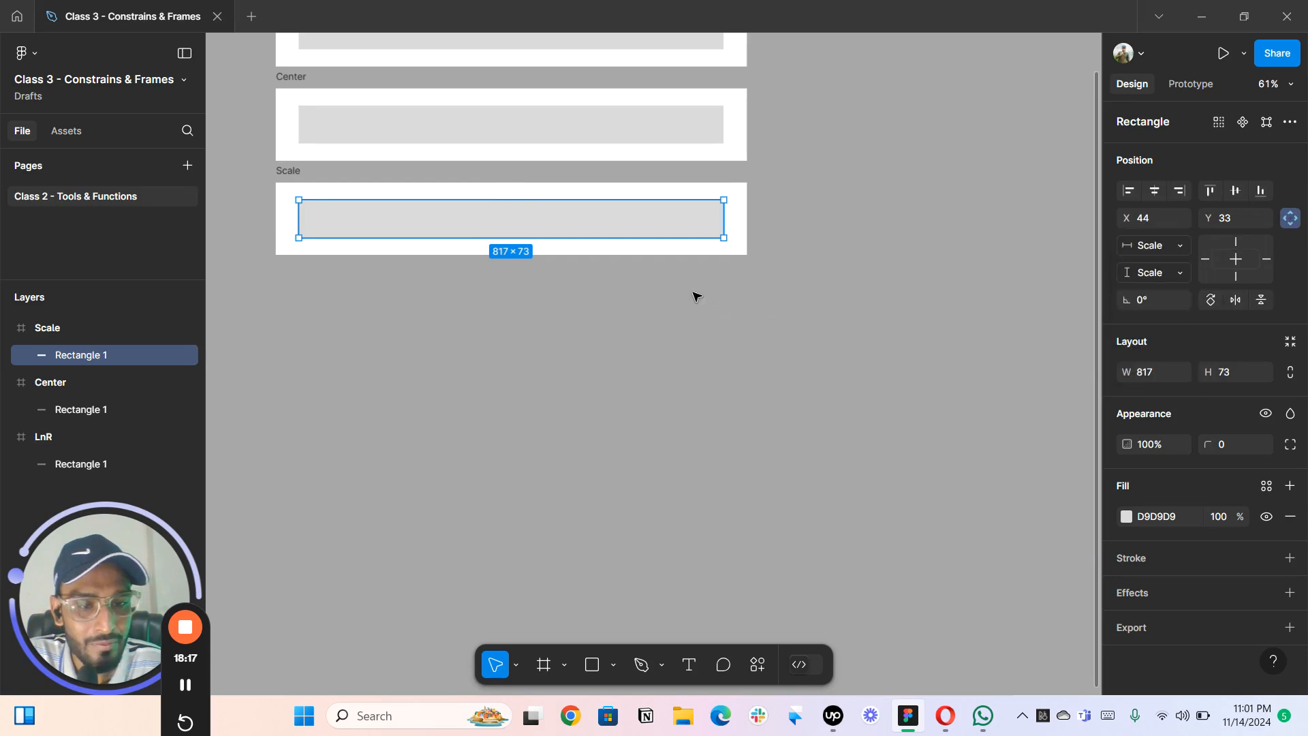
- Turn the Scale, Center and LnR frames into three separate components using Create multiple components
scroll(768, 244, "down", 3)
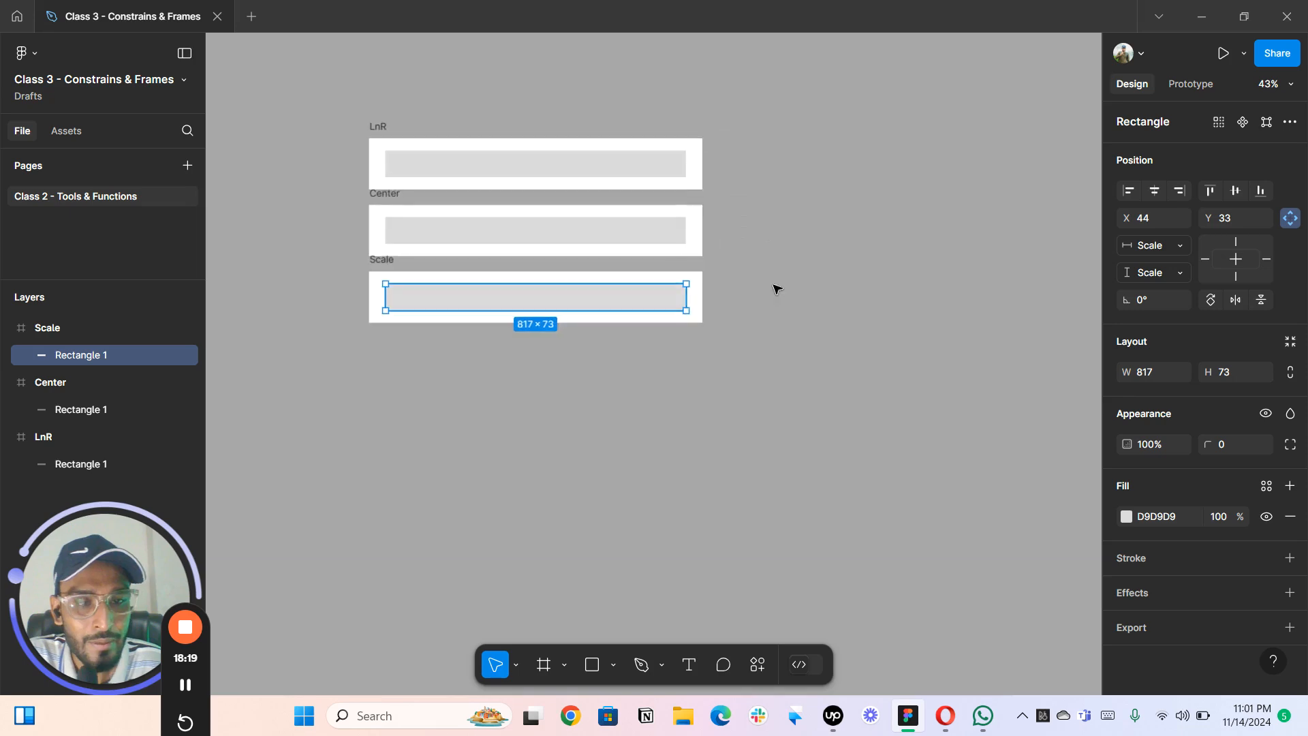
left_click(273, 264)
left_click(362, 261)
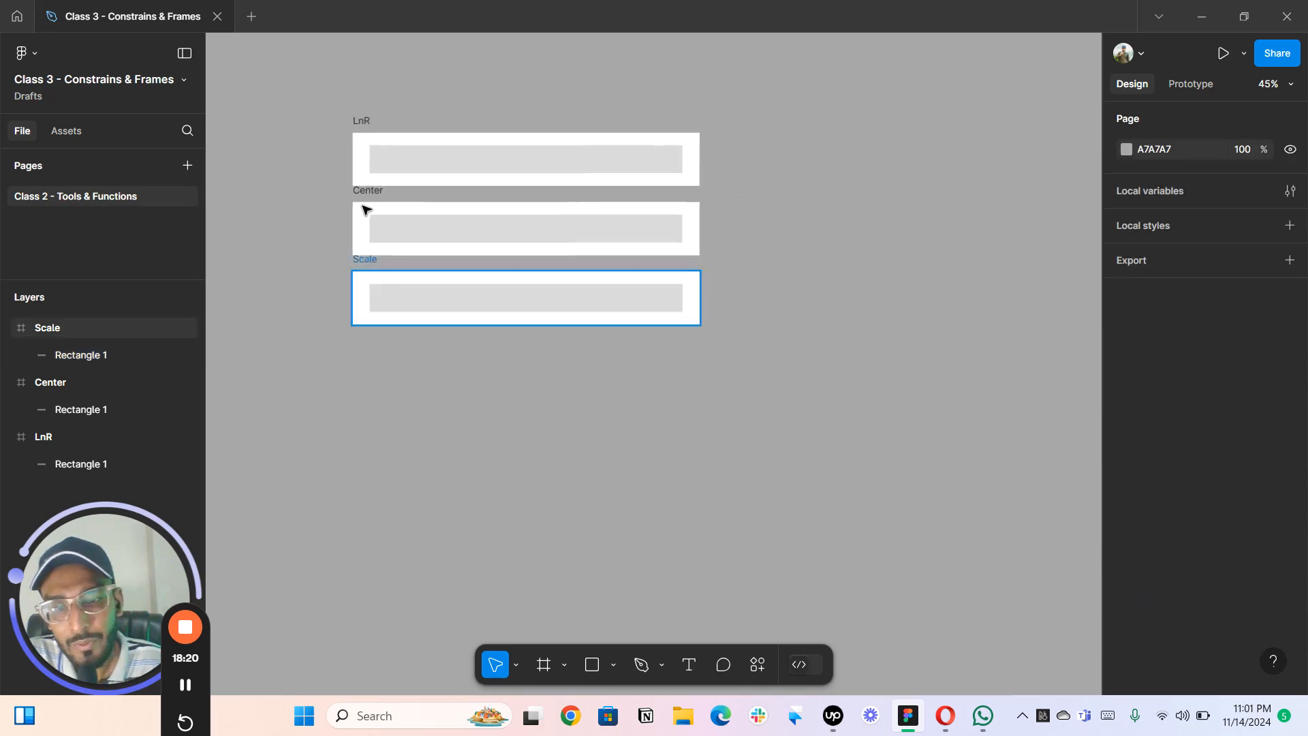
left_click(368, 190, "shift")
left_click(362, 121, "shift")
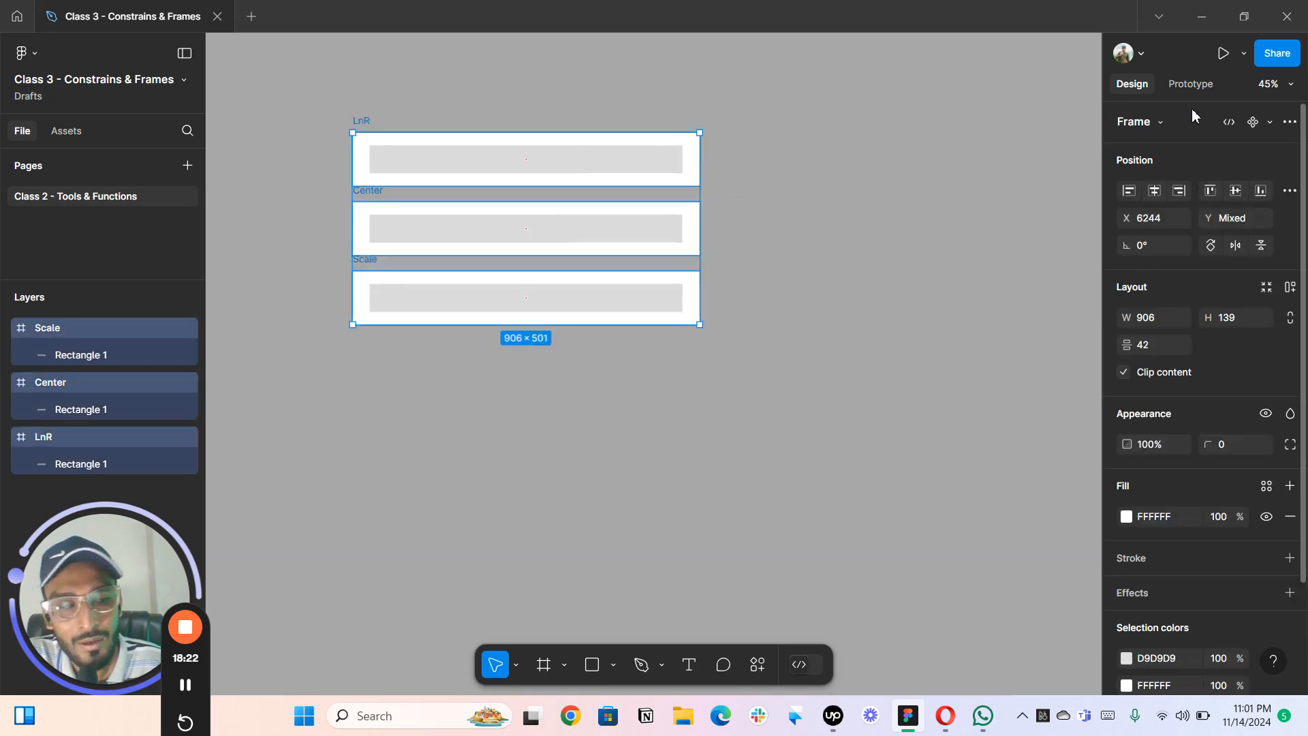
left_click(1269, 122)
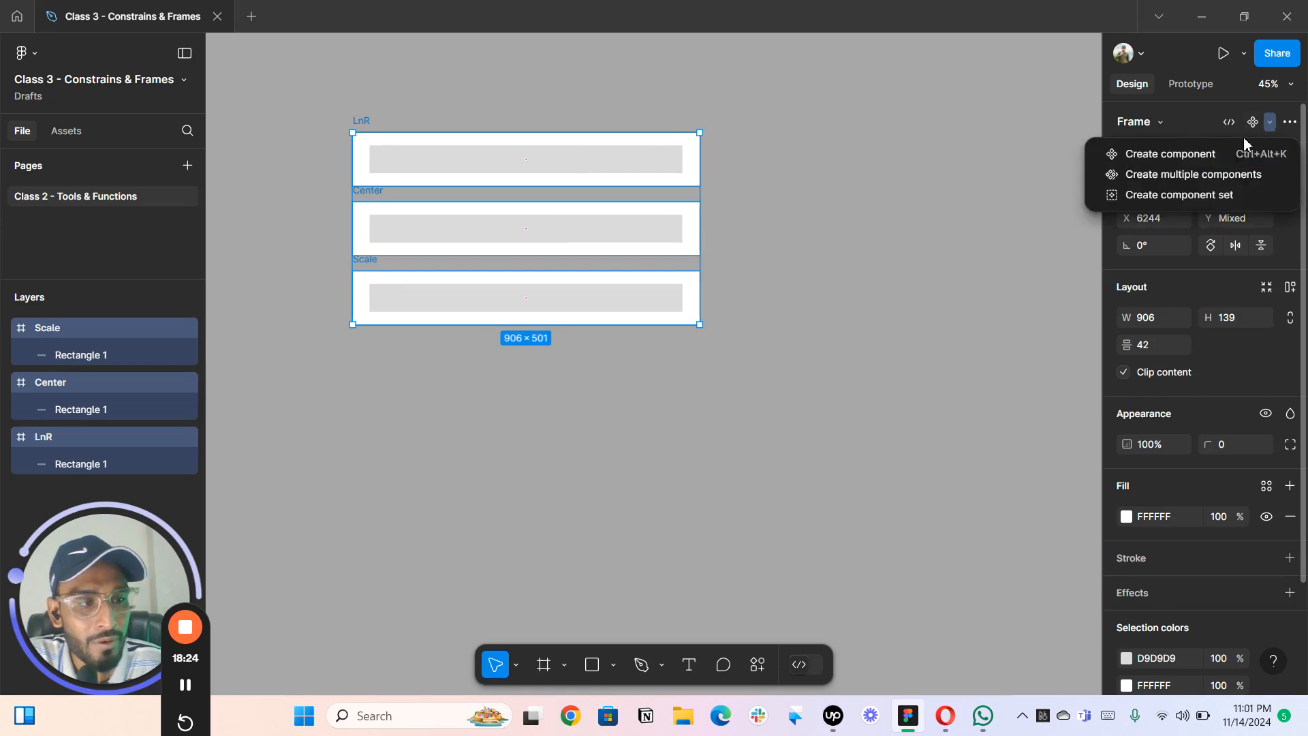
left_click(841, 217)
left_click_drag(849, 233, 731, 198)
scroll(727, 194, "up", 1)
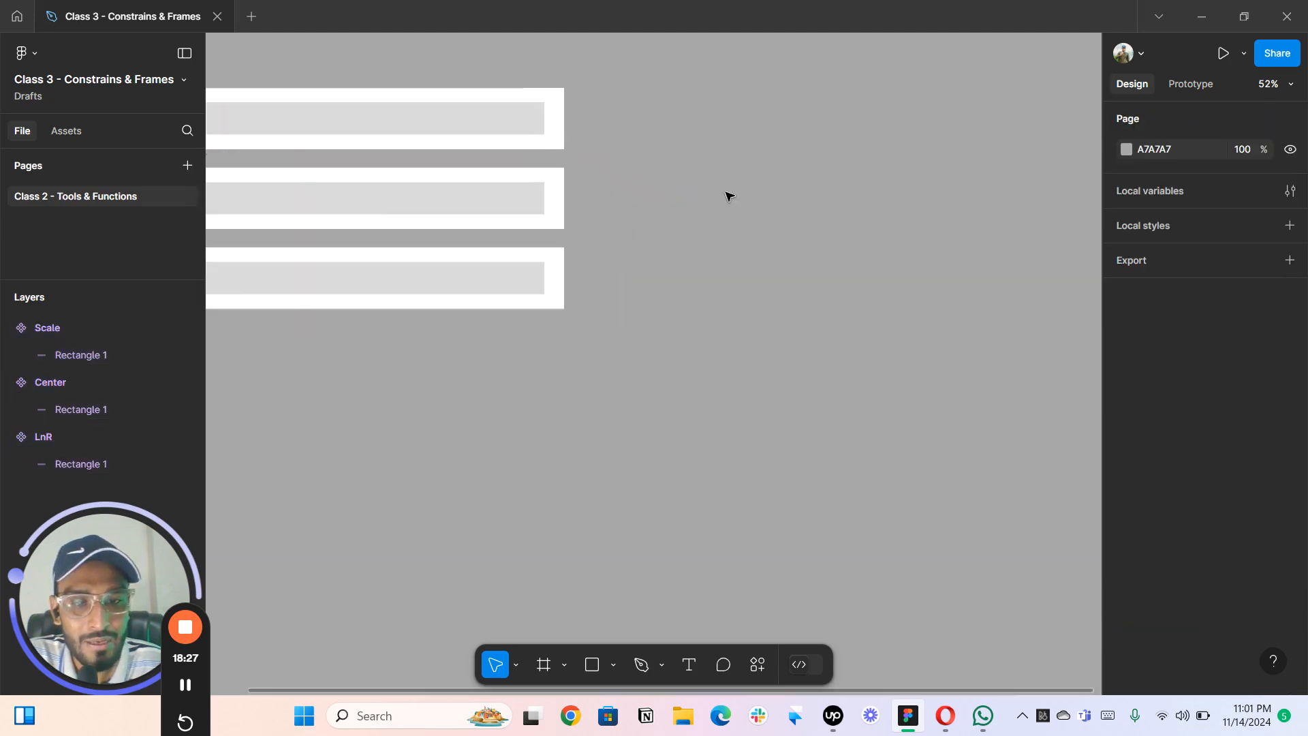
- Select the LnR, Center and Scale components together and duplicate them beside the originals as instances at X 7412
scroll(727, 195, "down", 1)
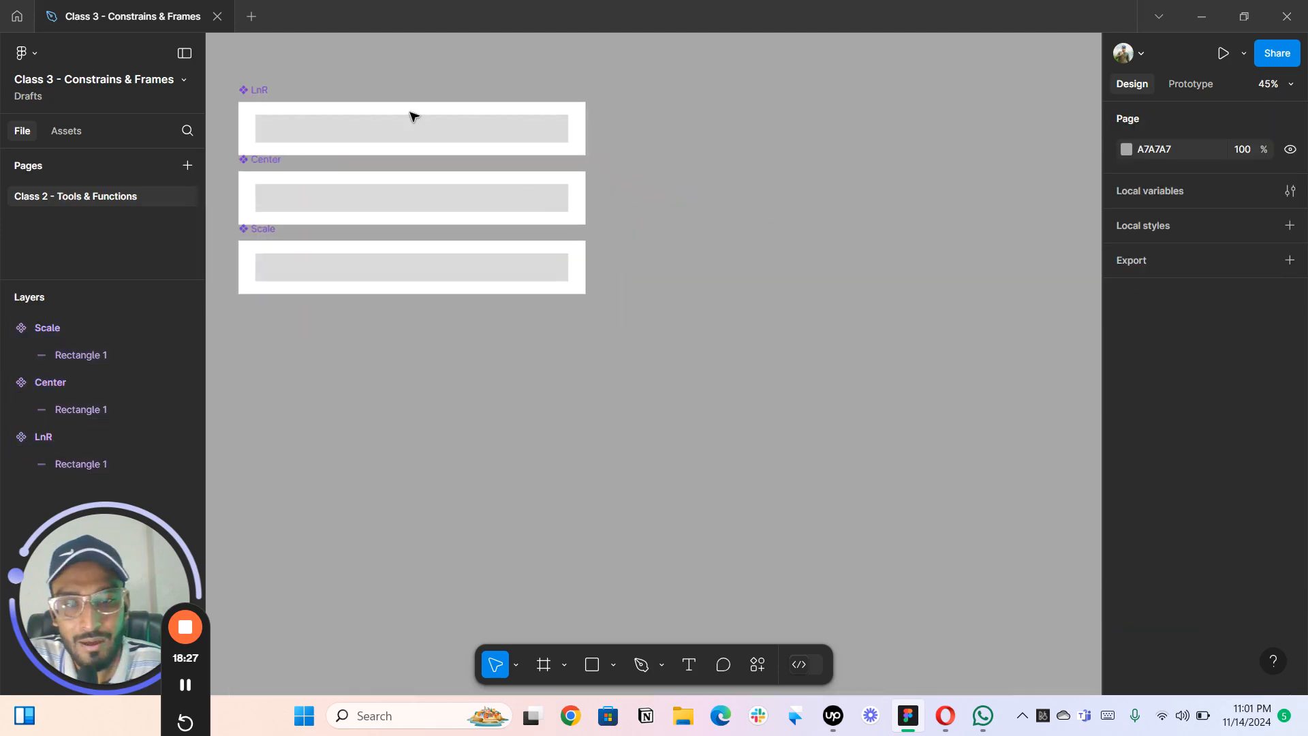
left_click(254, 163)
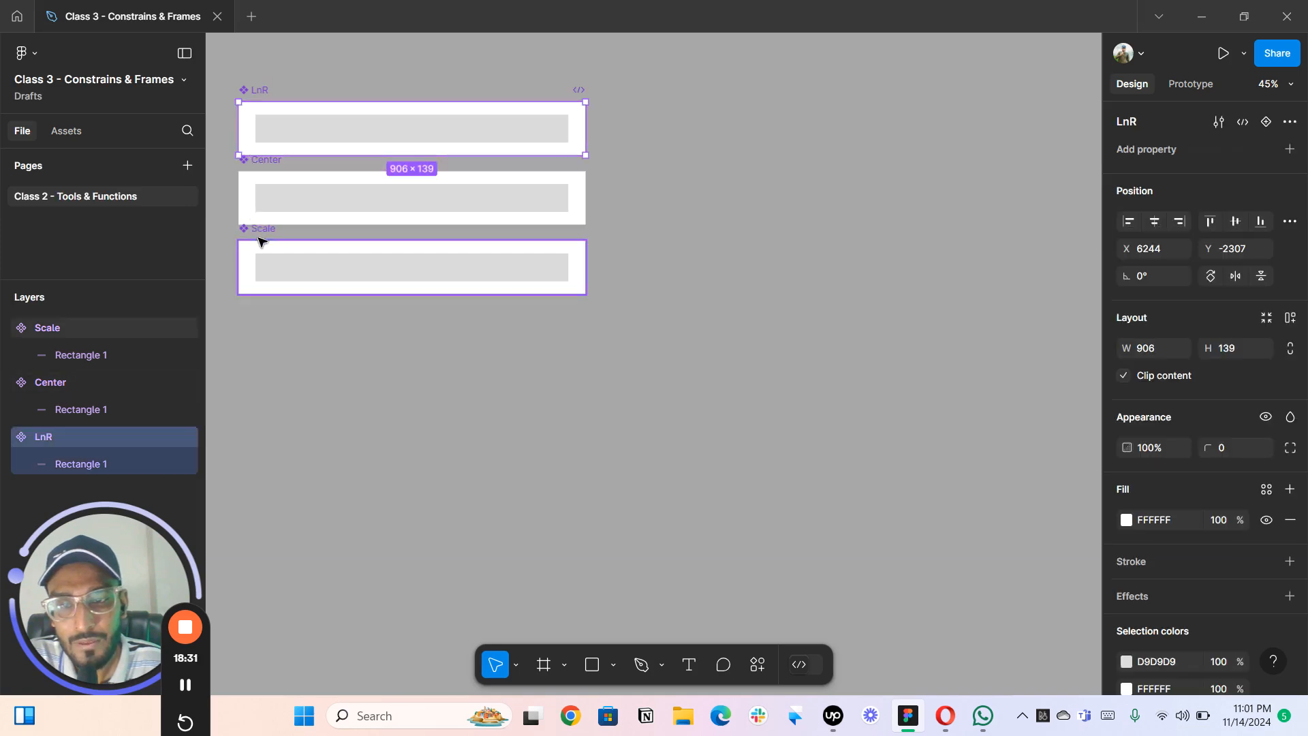
scroll(254, 286, "up", 4)
left_click_drag(237, 241, 102, 241)
left_click(240, 292, "shift")
left_click(250, 179, "shift")
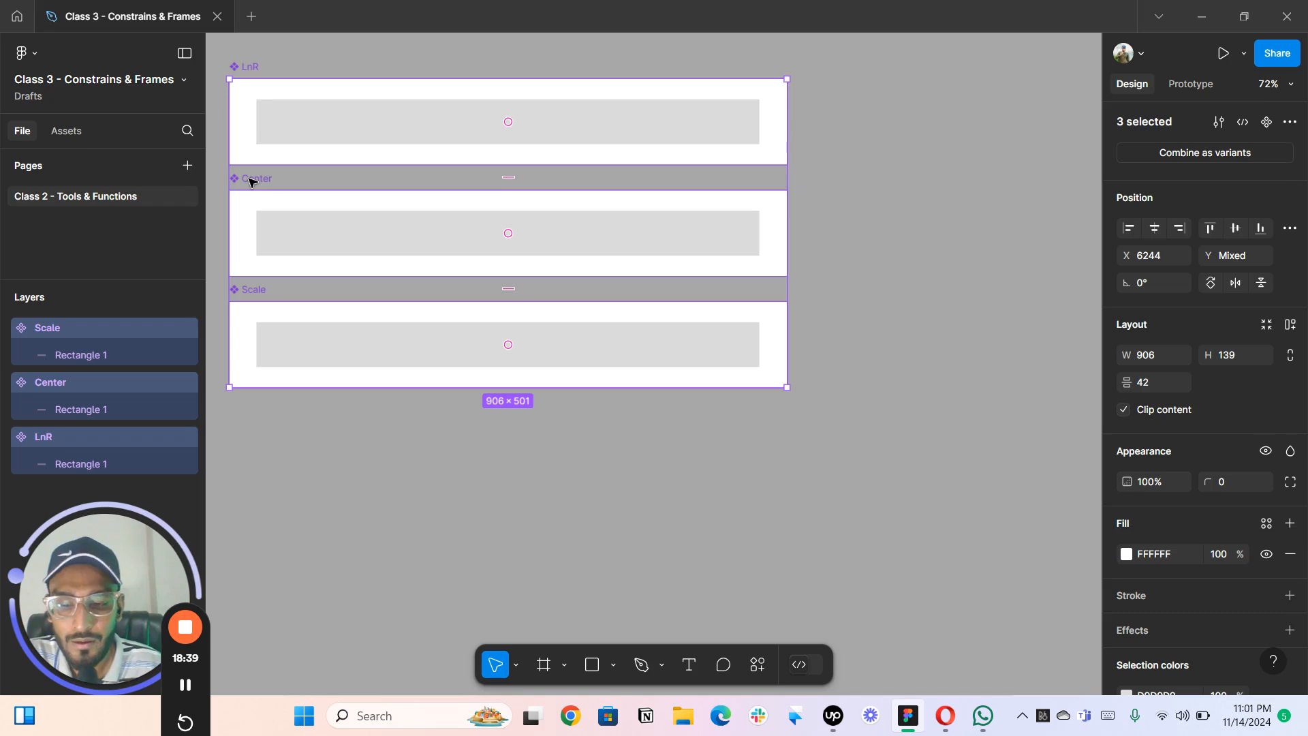
scroll(597, 173, "down", 5)
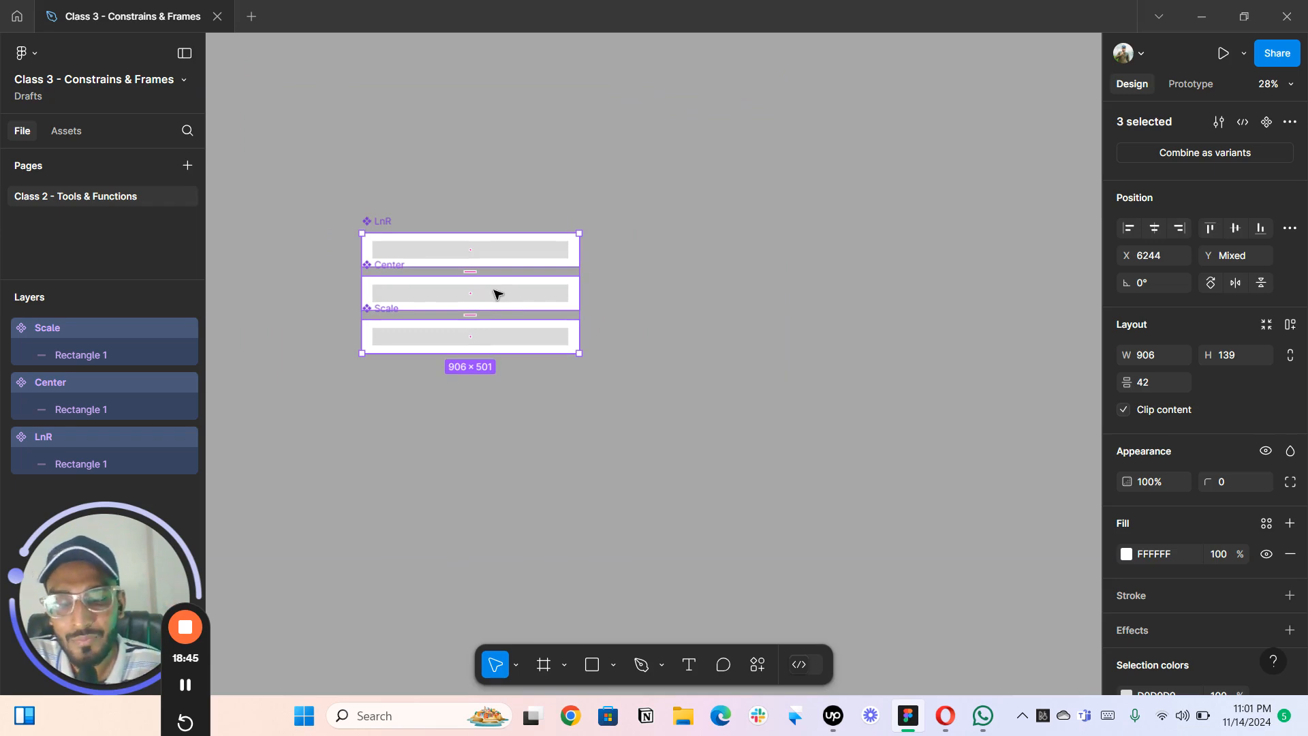
left_click_drag(496, 293, 778, 289)
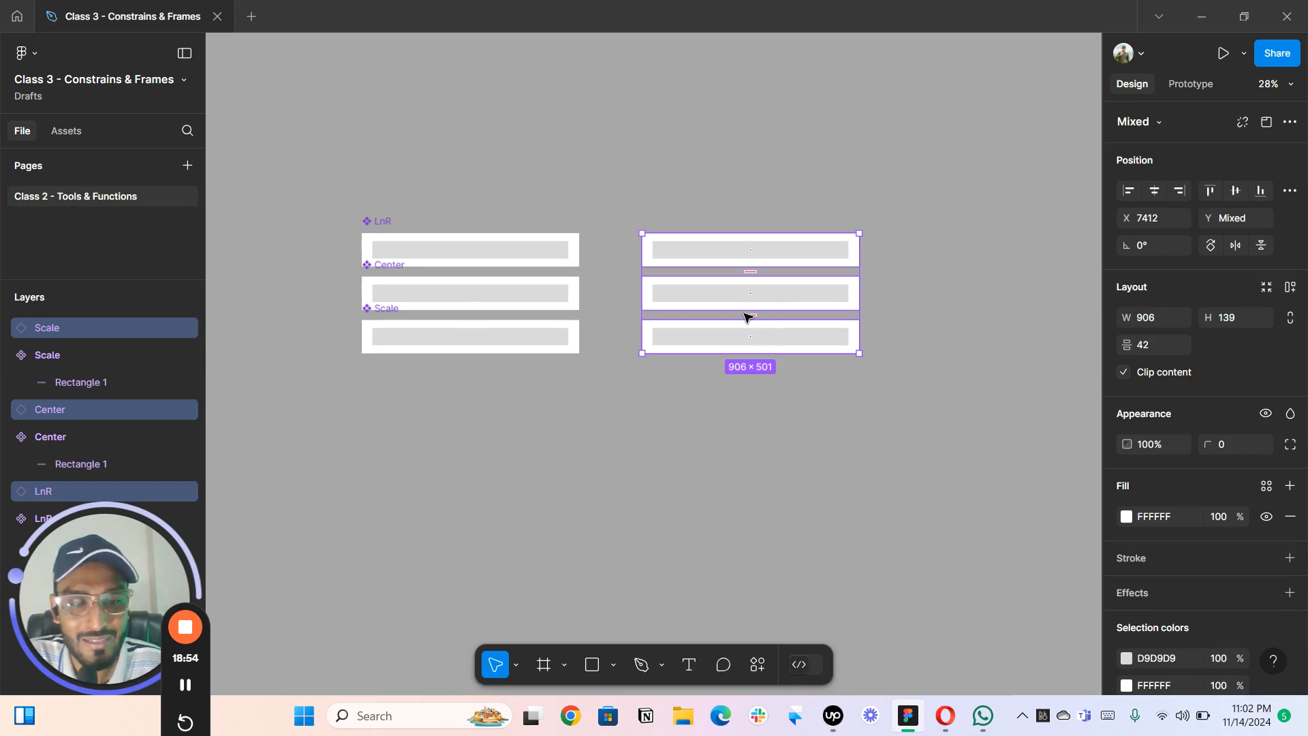
- Widen the three instances together to 1810, keeping their height at 139
scroll(747, 317, "up", 5)
scroll(811, 274, "right", 4)
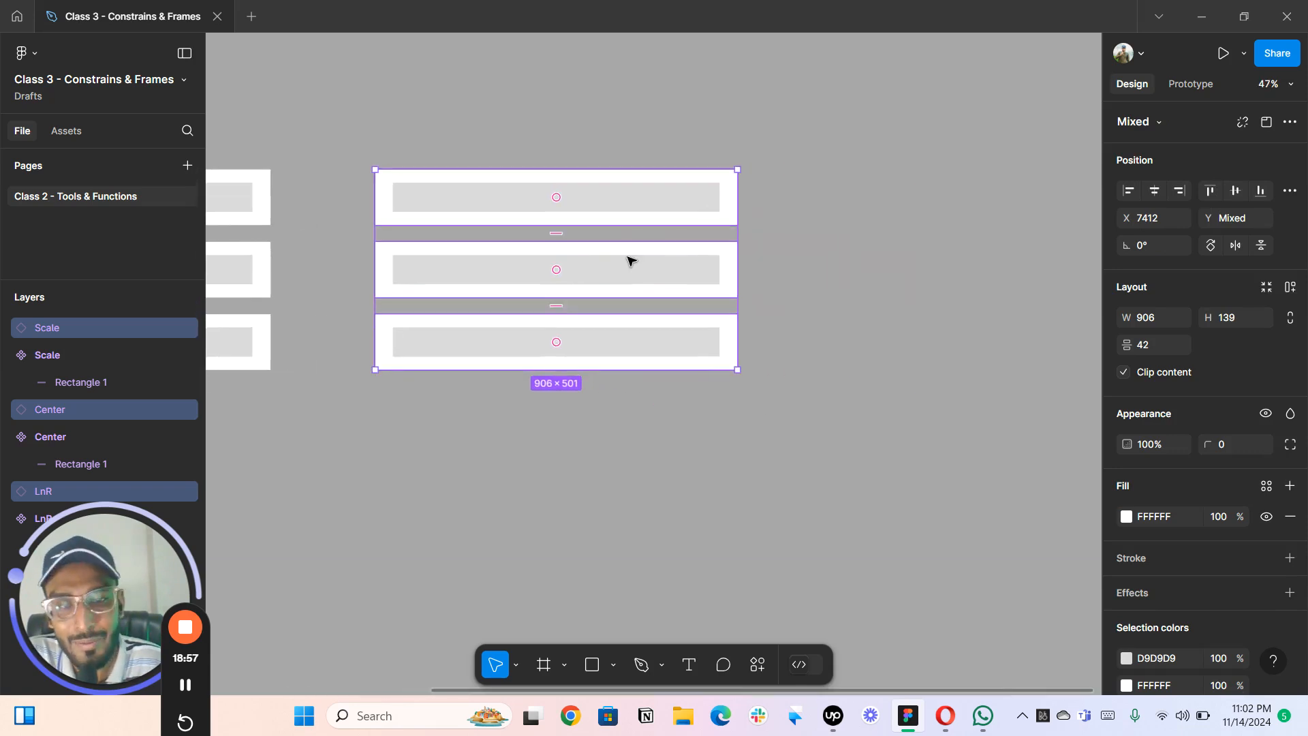
scroll(629, 260, "up", 1)
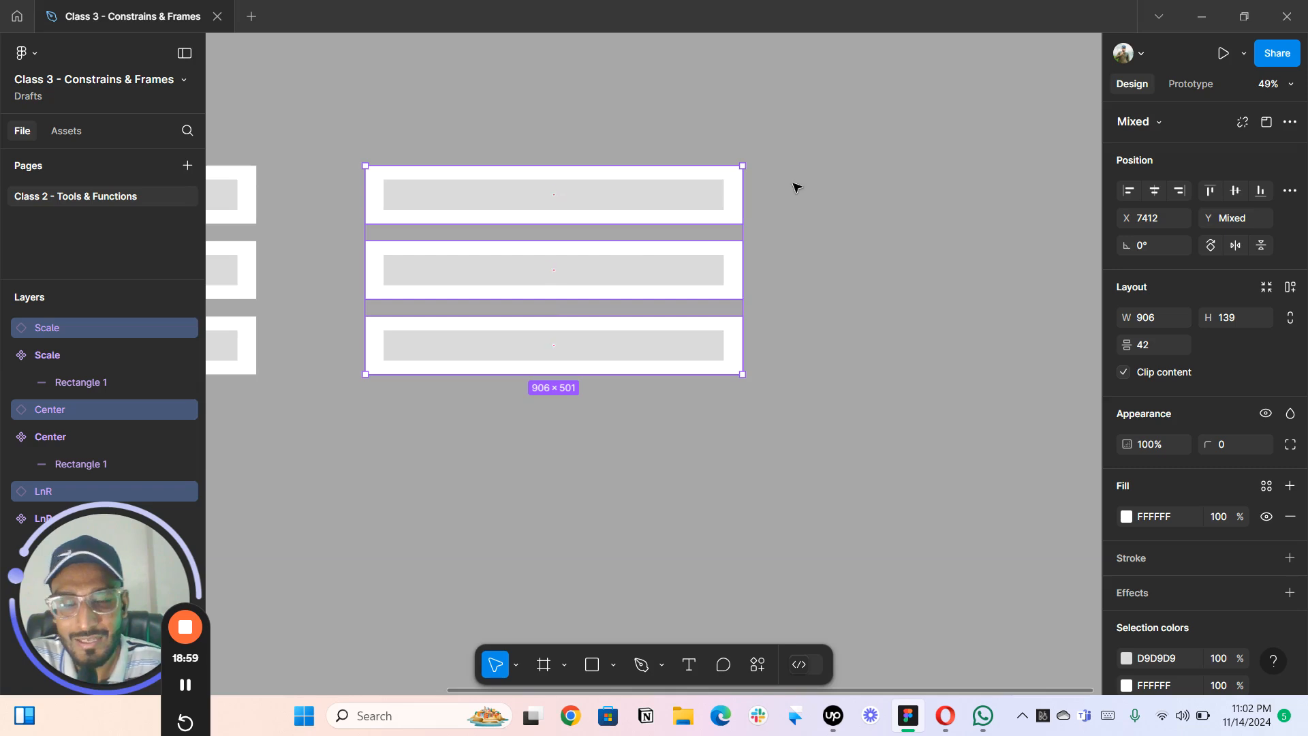
scroll(803, 237, "up", 1)
left_click_drag(826, 260, 1071, 258)
scroll(815, 202, "down", 1)
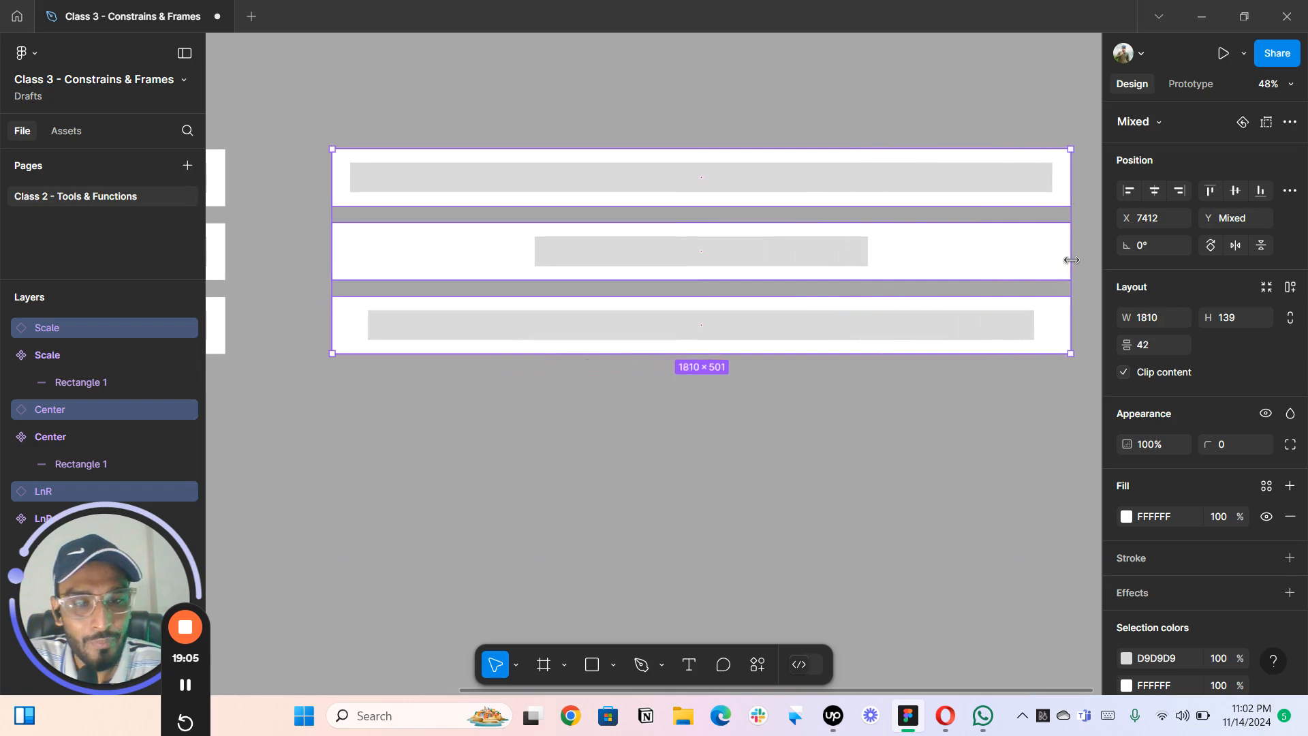
scroll(712, 286, "down", 1)
scroll(627, 330, "down", 2)
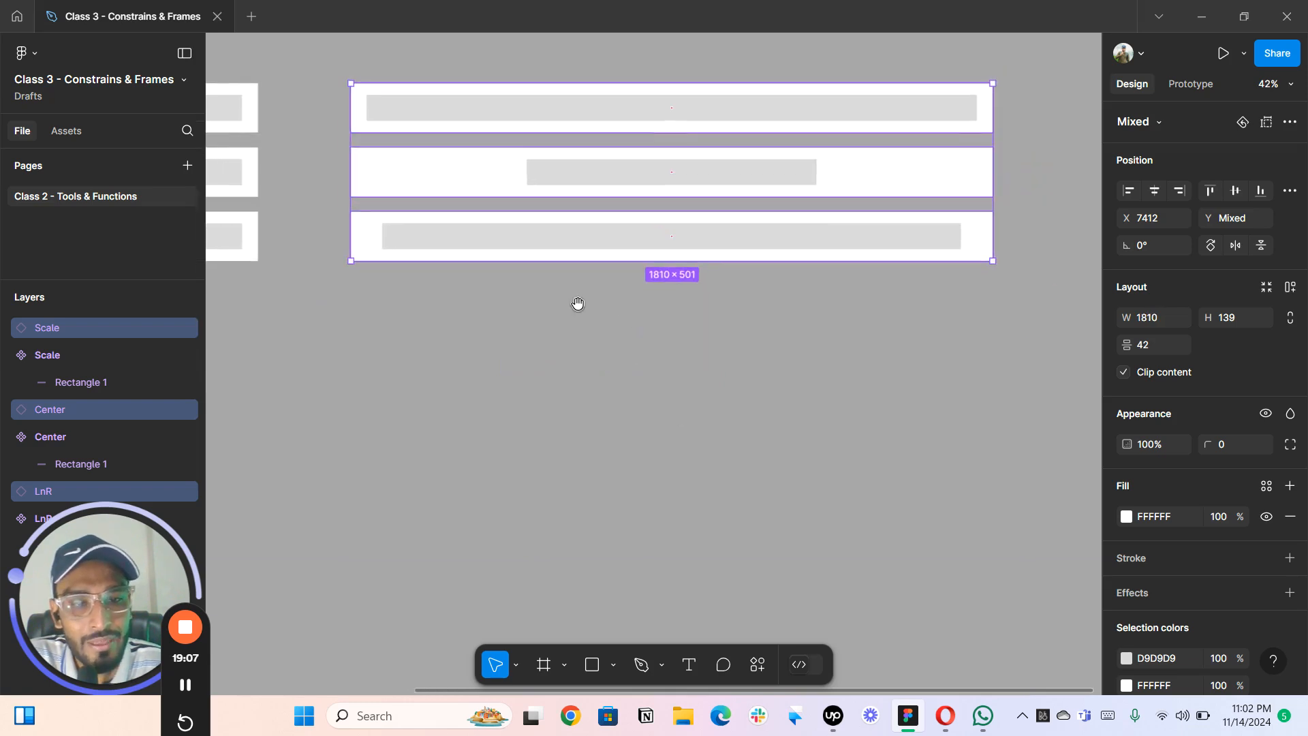
- Compare the rectangles inside the widened instances with those in the original LnR, Center and Scale components
scroll(586, 341, "up", 1)
scroll(532, 344, "left", 2)
scroll(467, 382, "down", 2)
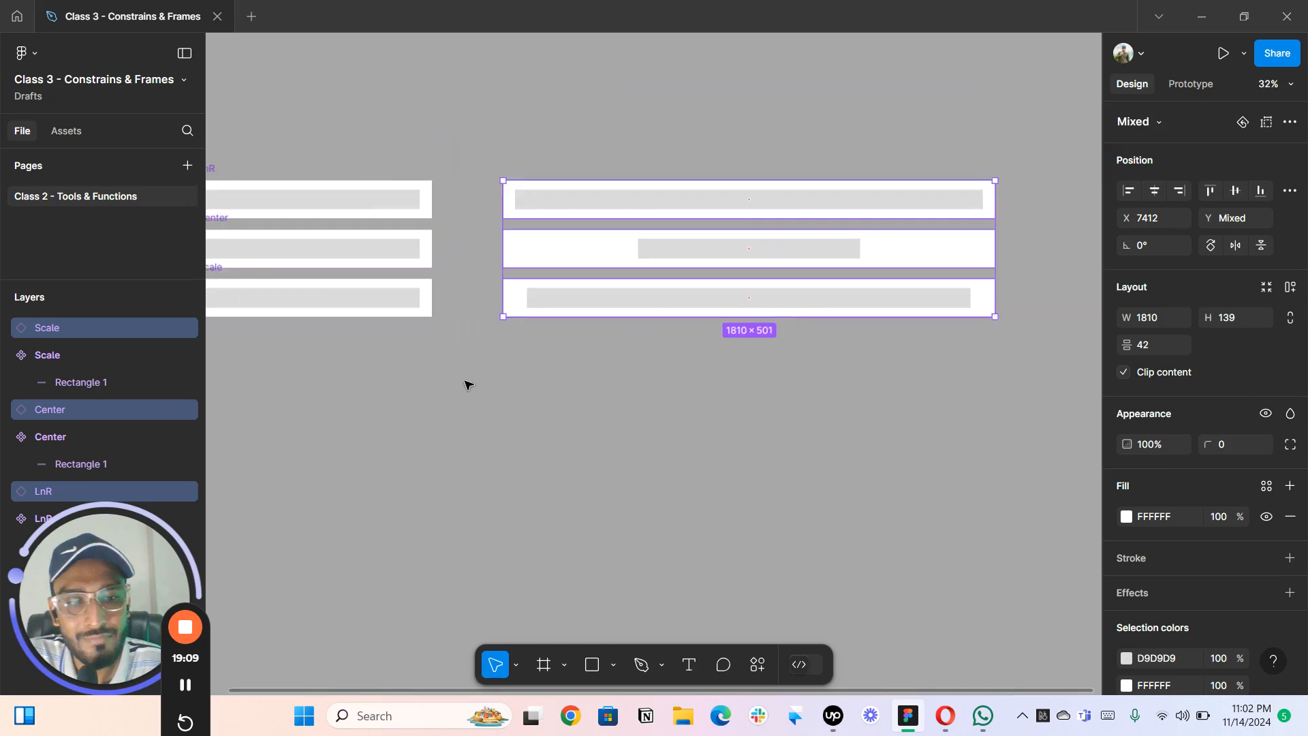
left_click(482, 365)
scroll(482, 359, "up", 1)
scroll(491, 355, "right", 1)
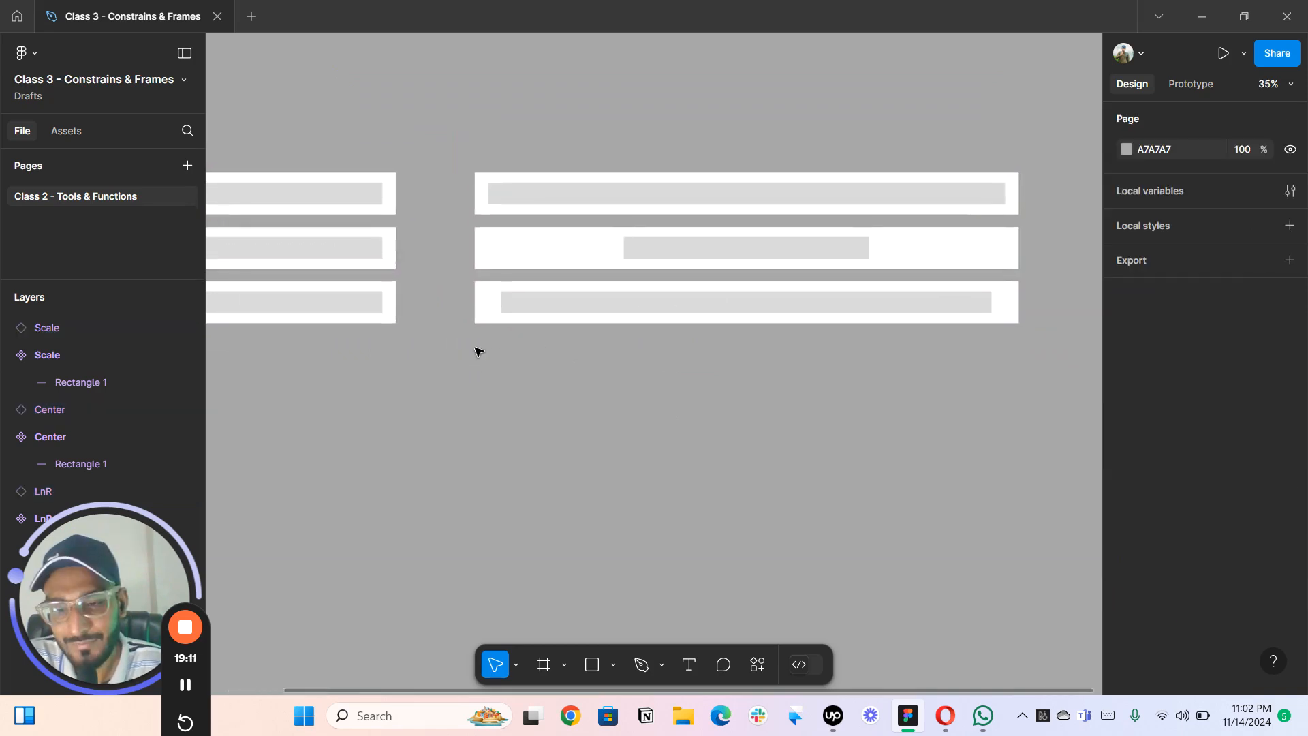
scroll(477, 327, "left", 3)
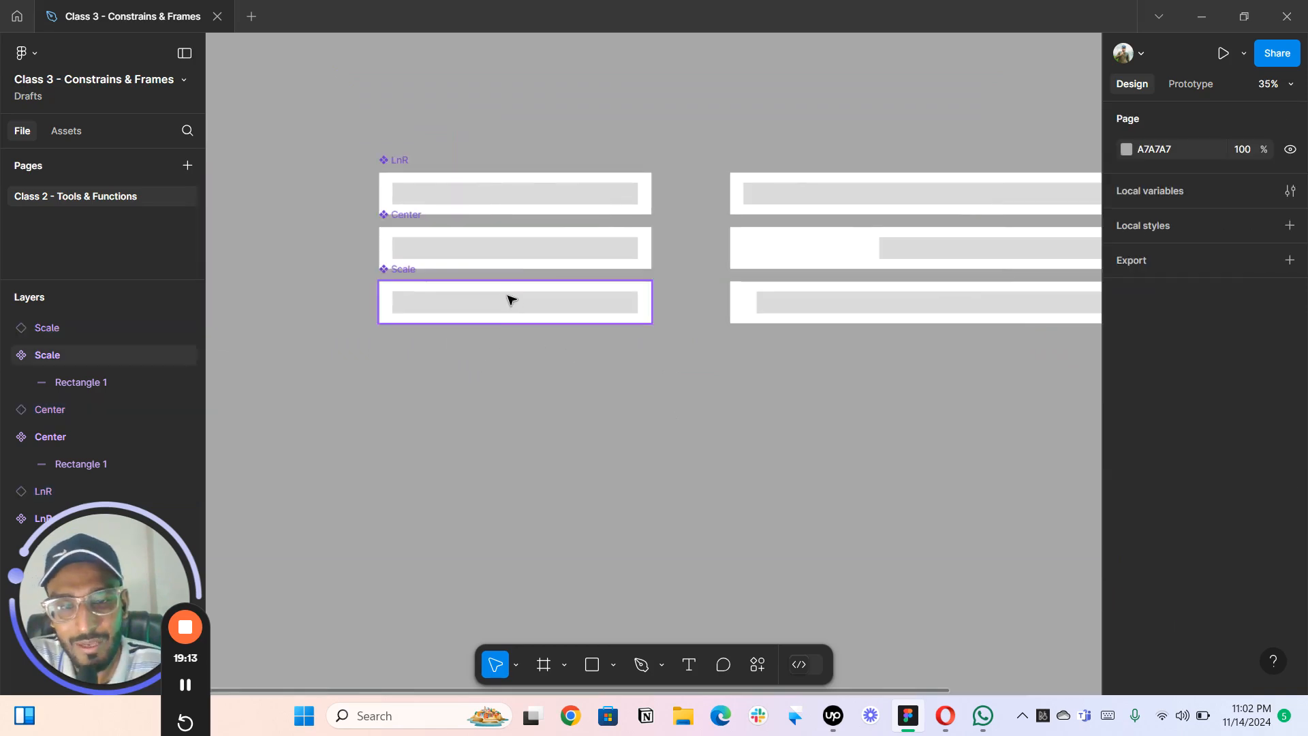
scroll(379, 256, "up", 2)
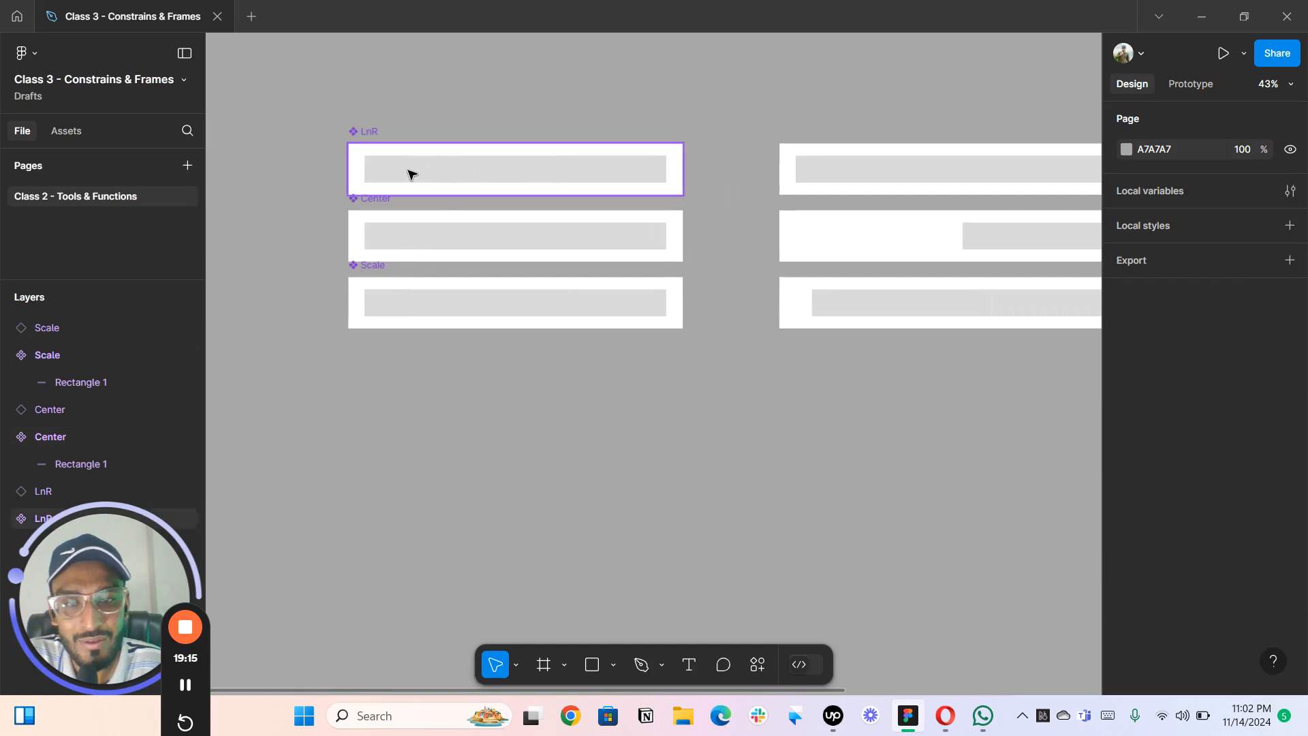
scroll(724, 213, "up", 3)
left_click_drag(721, 209, 733, 184)
scroll(733, 184, "down", 3)
scroll(782, 180, "left", 2)
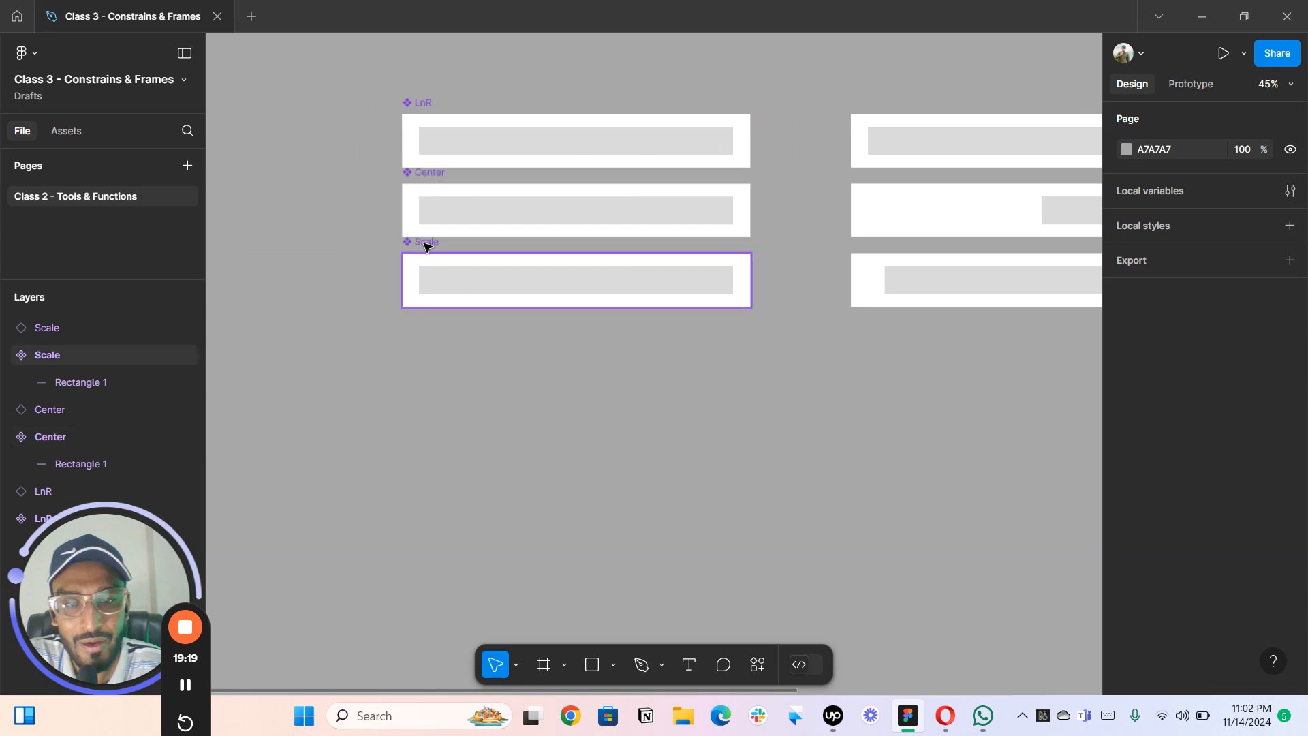
scroll(675, 226, "up", 2)
scroll(777, 191, "right", 4)
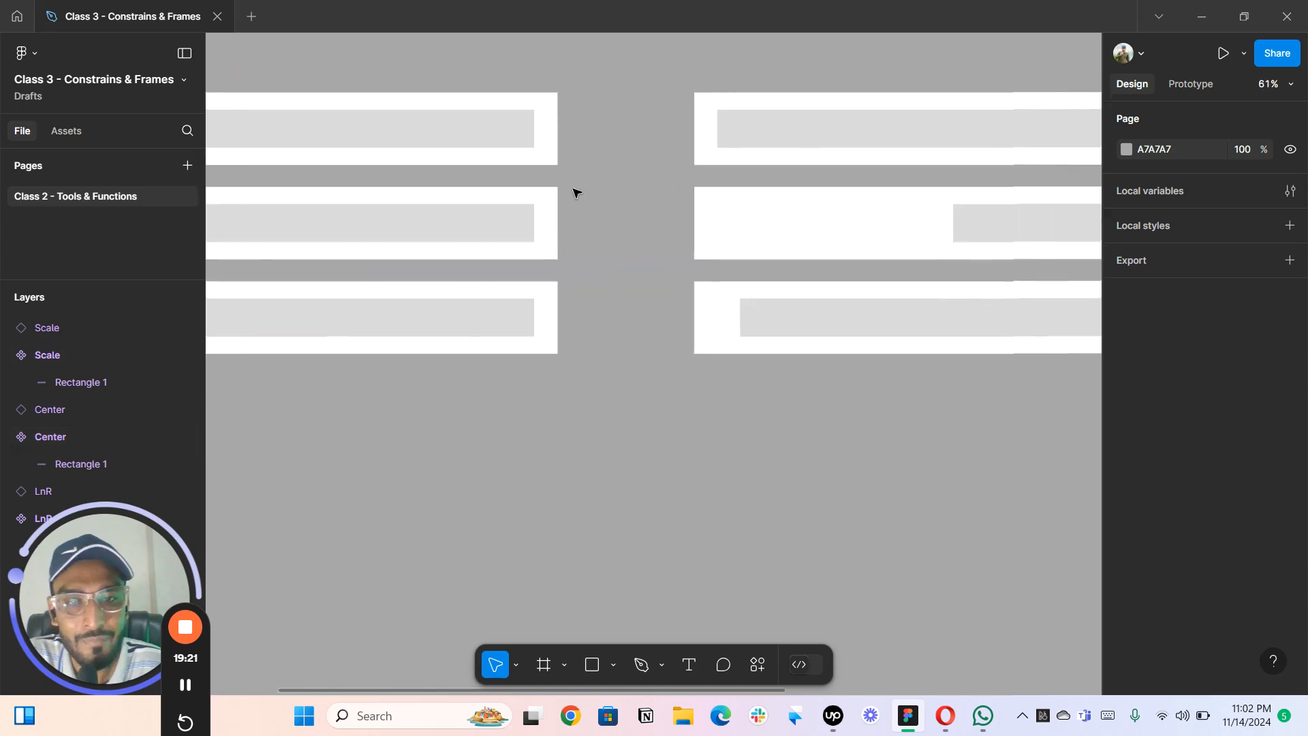
scroll(575, 195, "down", 3)
scroll(514, 137, "right", 2)
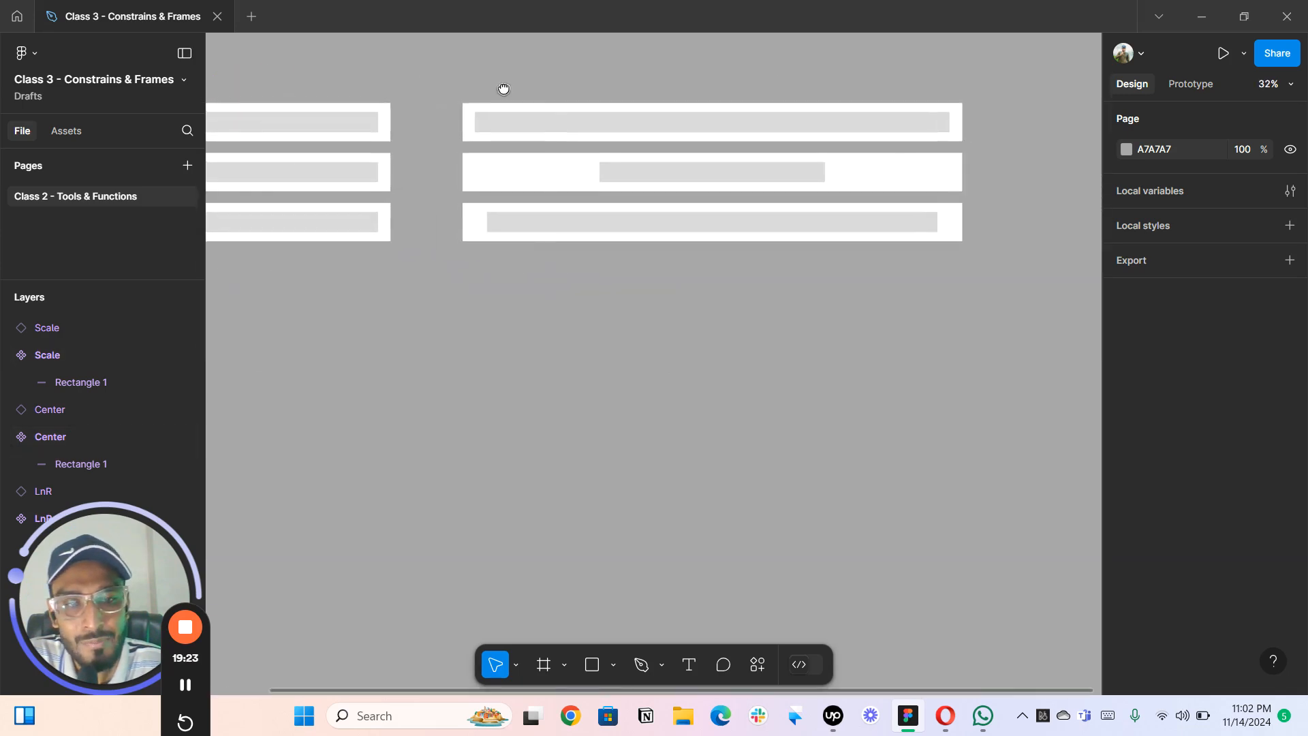
scroll(535, 102, "left", 3)
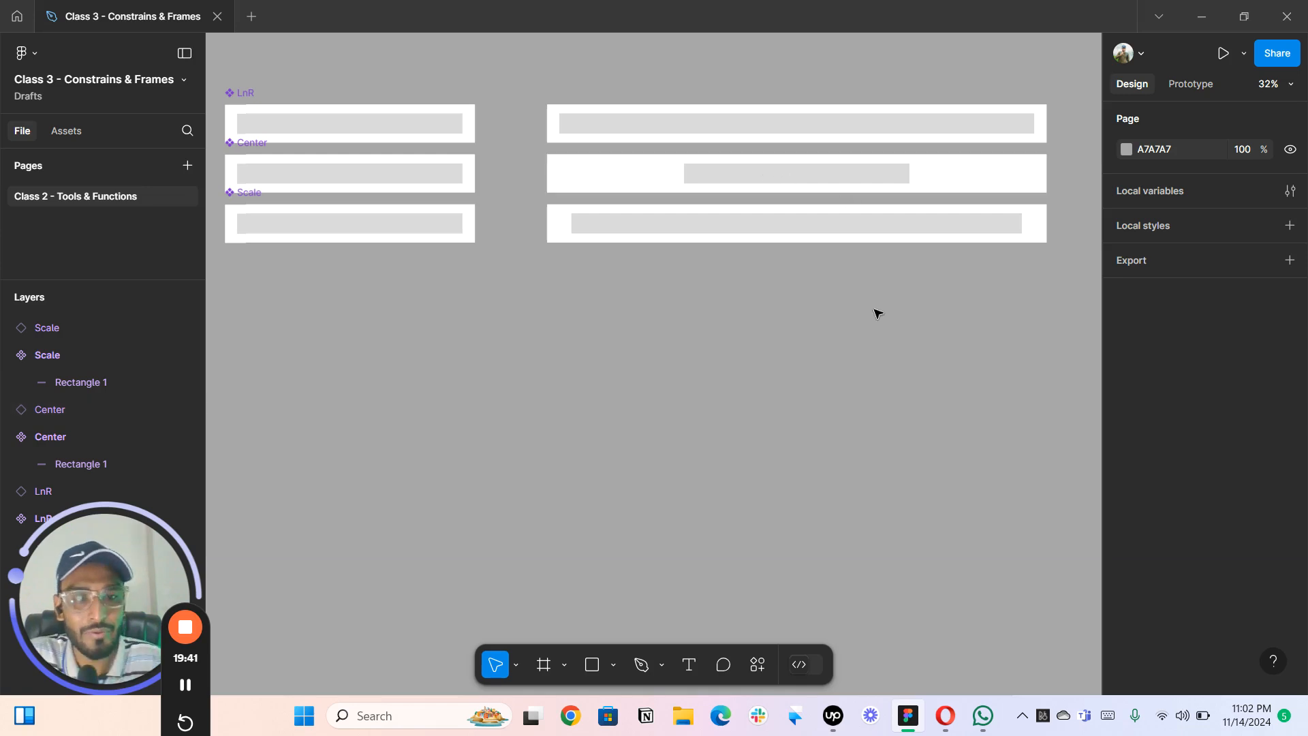
- Duplicate the three main components again as instances at X 9320, beyond the widened ones, and undo any extra copy
scroll(876, 312, "down", 2)
scroll(672, 306, "right", 5)
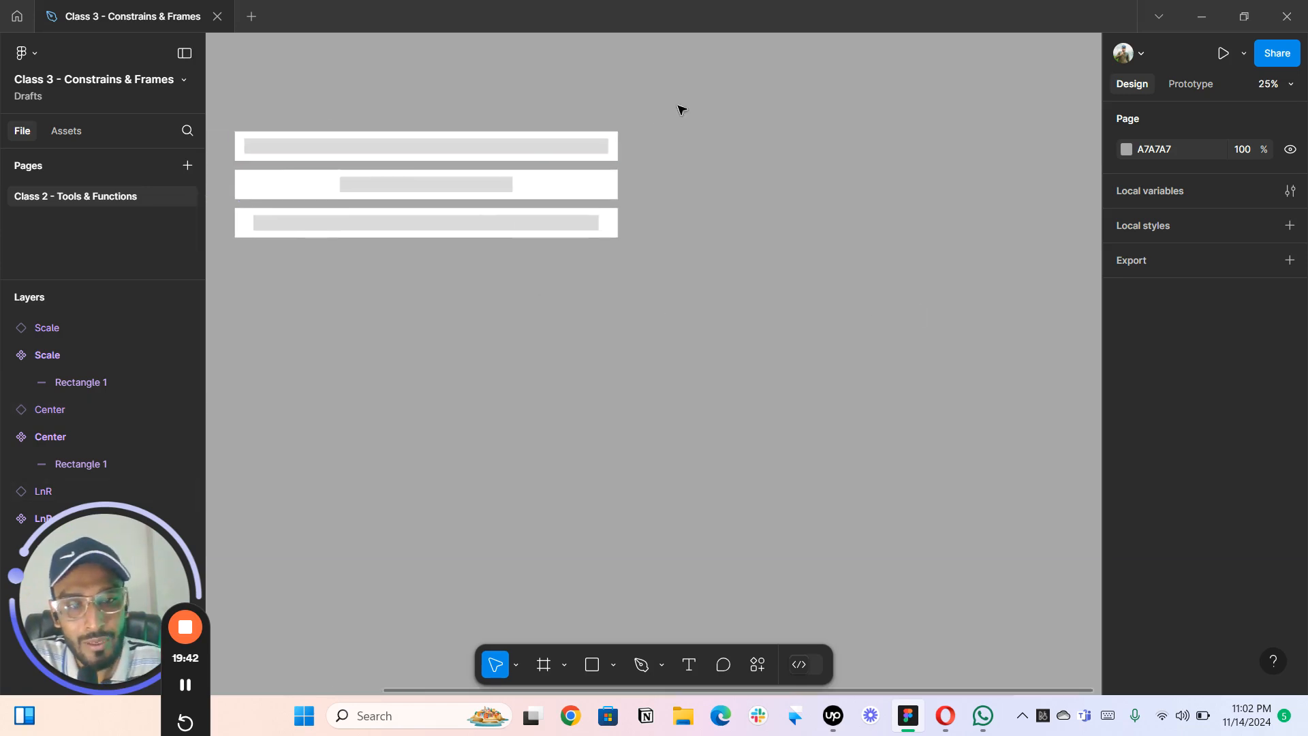
left_click_drag(643, 97, 557, 154)
left_click(515, 334)
scroll(443, 272, "left", 4)
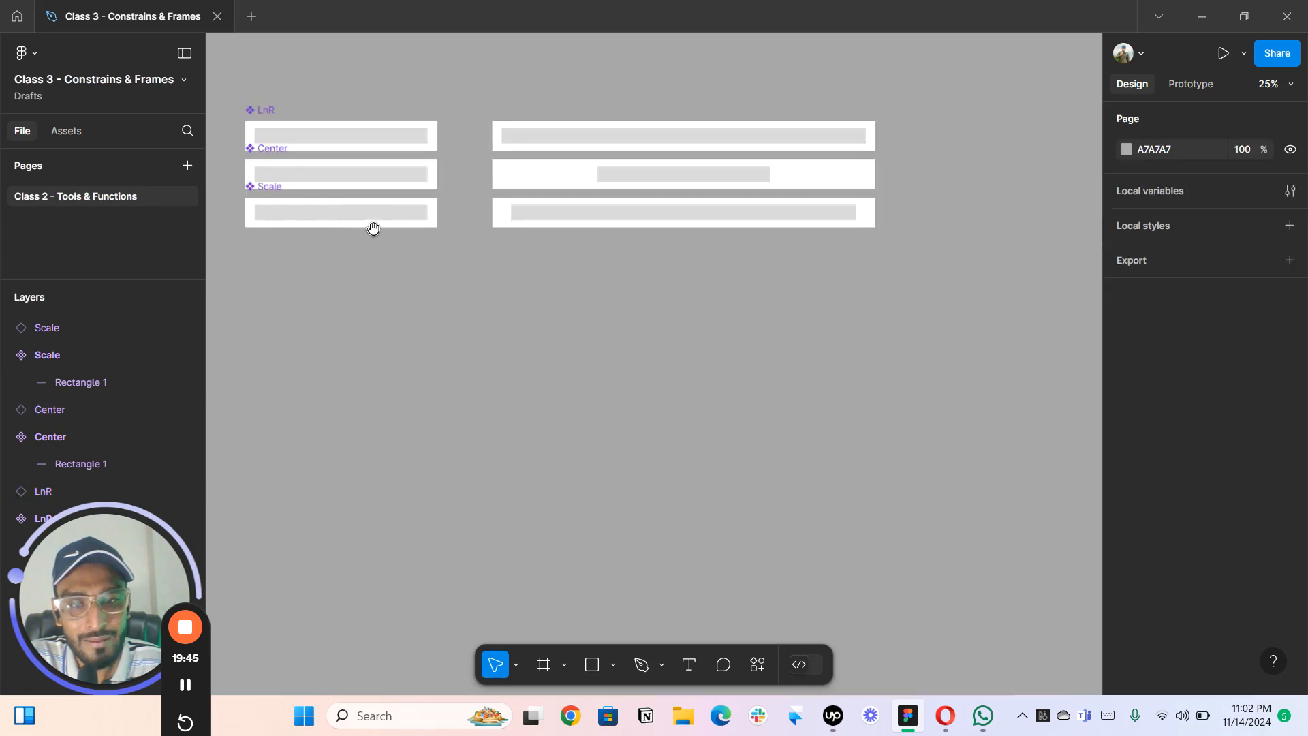
left_click(392, 184)
left_click(393, 173, "shift")
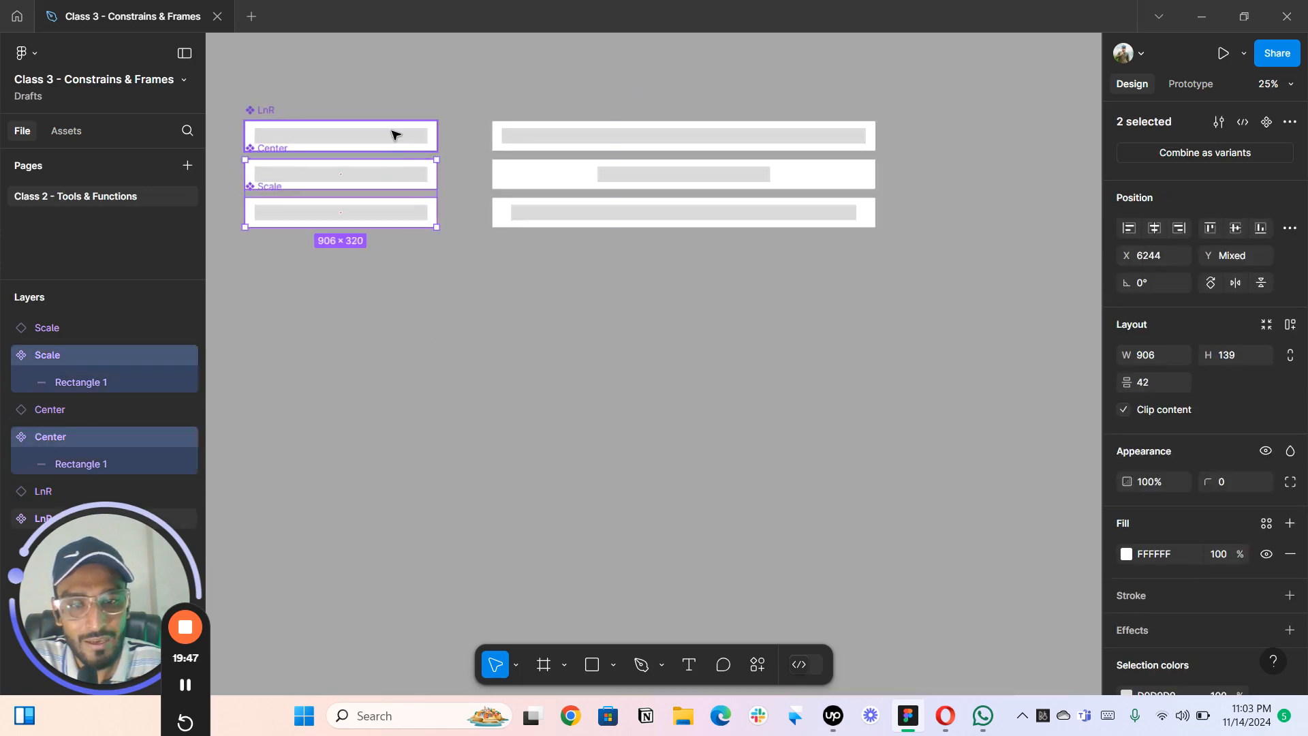
left_click(394, 136, "shift")
left_click_drag(395, 170, 1048, 165)
left_click_drag(932, 200, 553, 205)
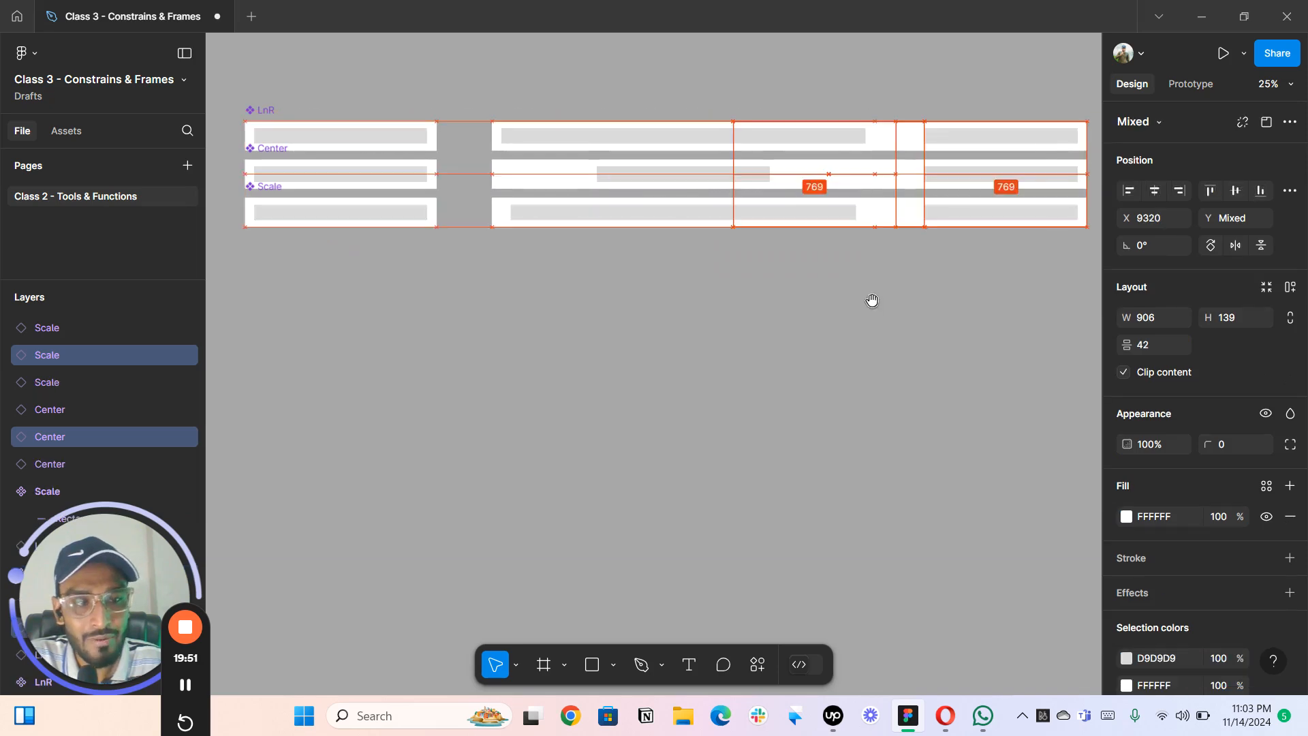
key("ctrl+z")
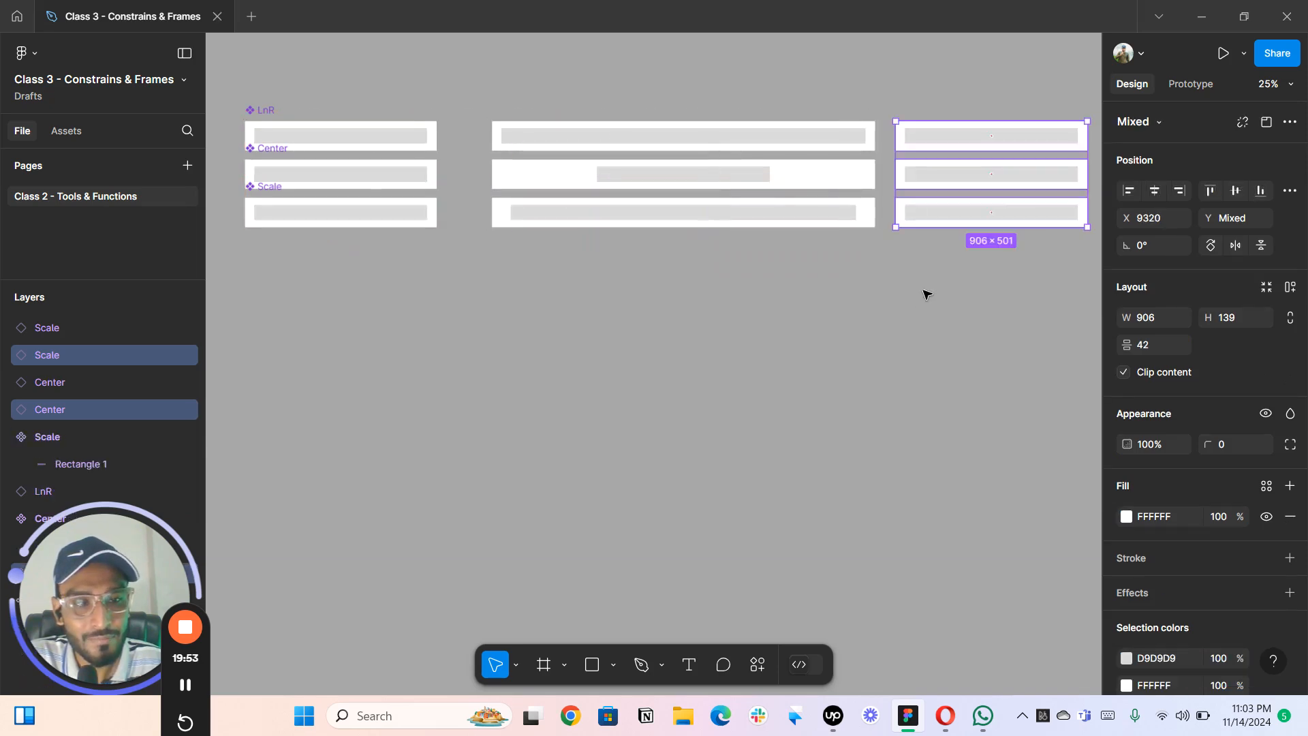
- Move the new Center and Scale instances next to the new LnR instance to form a horizontal row with 48 gaps
left_click_drag(926, 292, 587, 284)
left_click(715, 233)
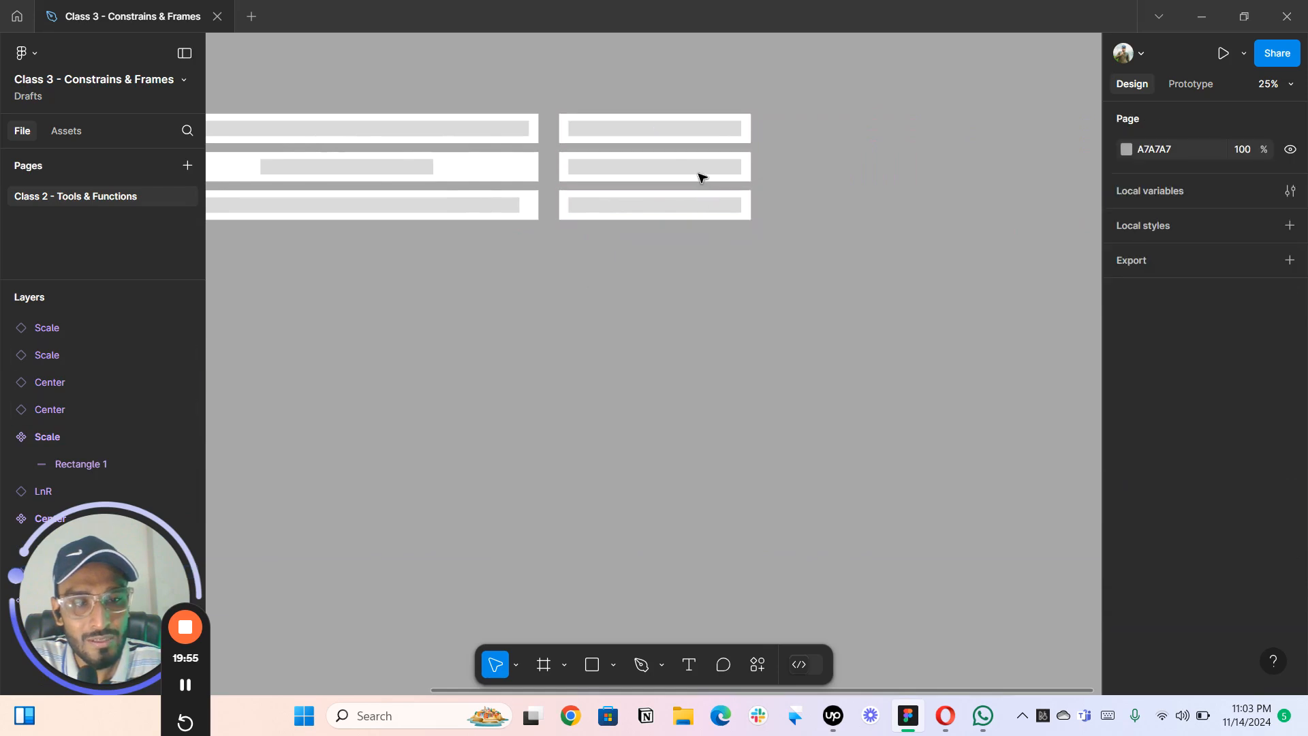
left_click_drag(748, 165, 905, 137)
left_click_drag(723, 204, 875, 126)
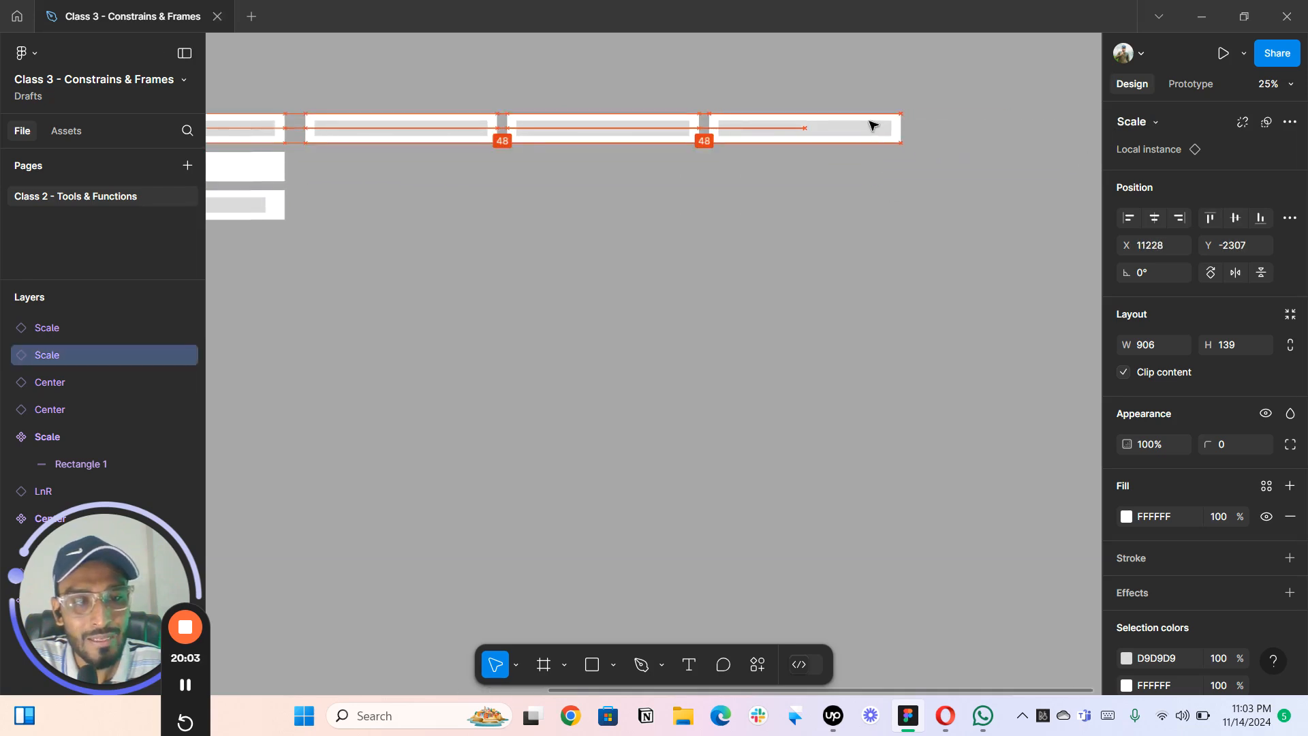
left_click_drag(707, 130, 702, 129)
- Select the three instances in the row and stretch them together to a height of 826
left_click(695, 129, "shift")
left_click(438, 132, "shift")
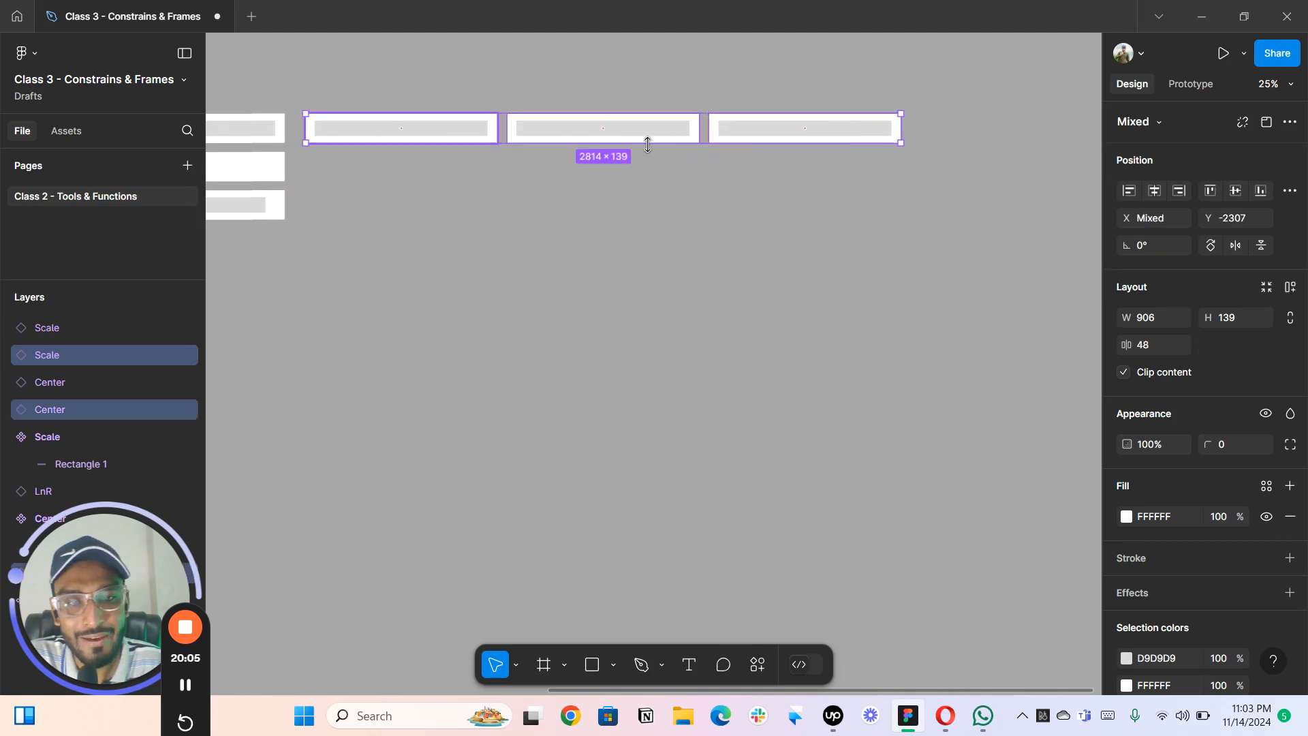
left_click_drag(632, 158, 778, 359)
scroll(639, 380, "down", 1)
left_click_drag(730, 354, 808, 333)
scroll(809, 333, "down", 1)
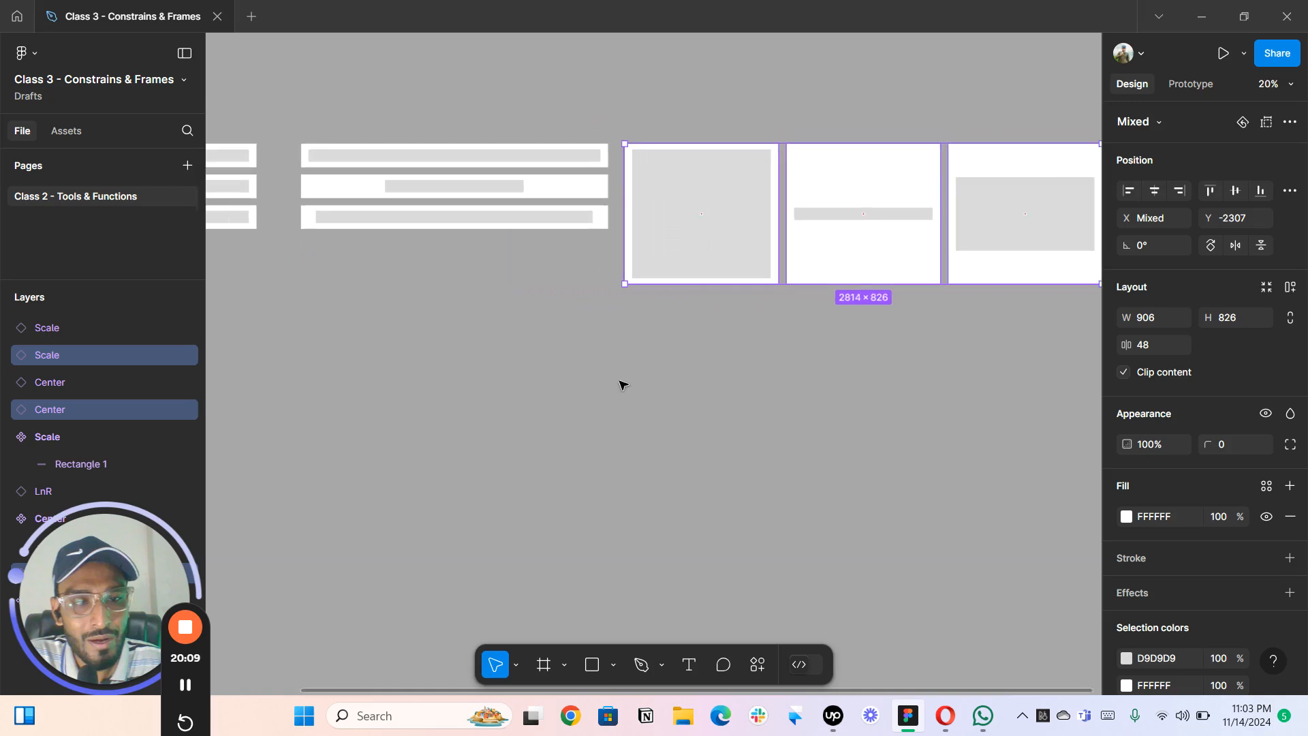
- Select the wide and tall instances of LnR, Center and Scale in turn to compare how each constraint resizes its rectangle
left_click(582, 247)
left_click(586, 157)
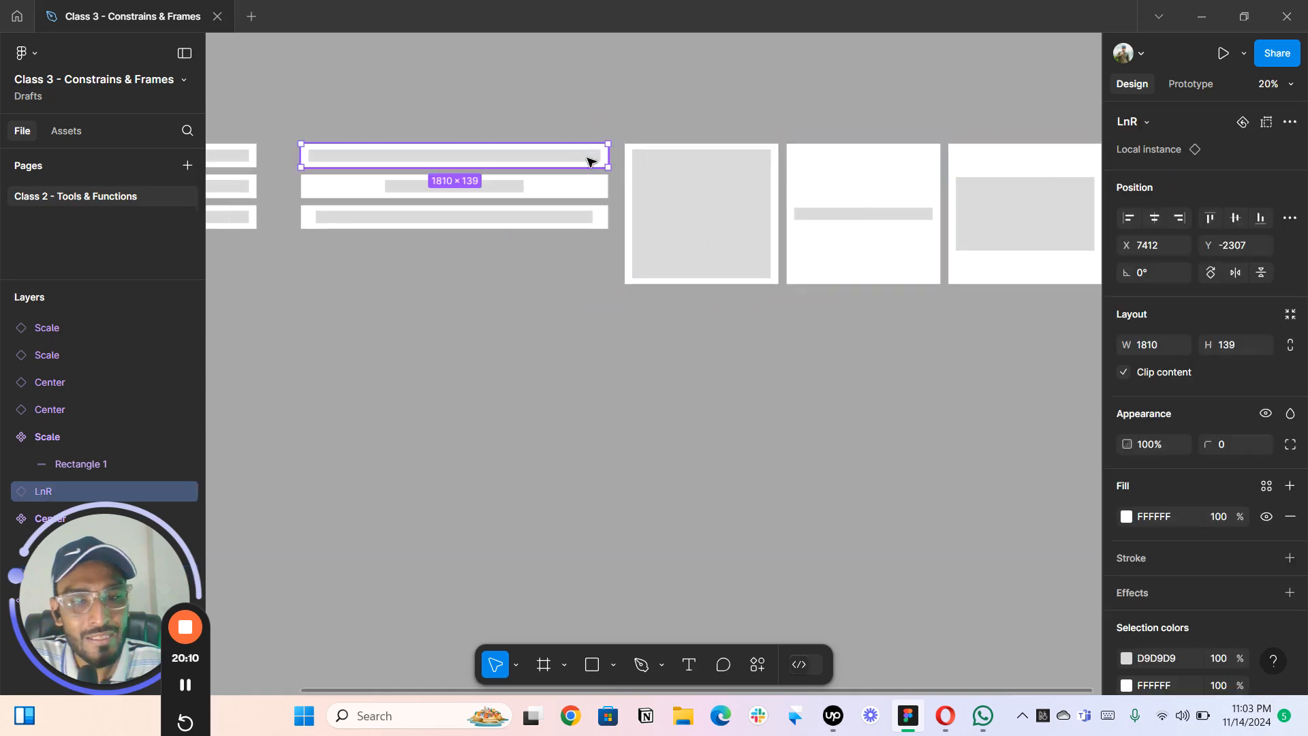
left_click(737, 199)
left_click(509, 190)
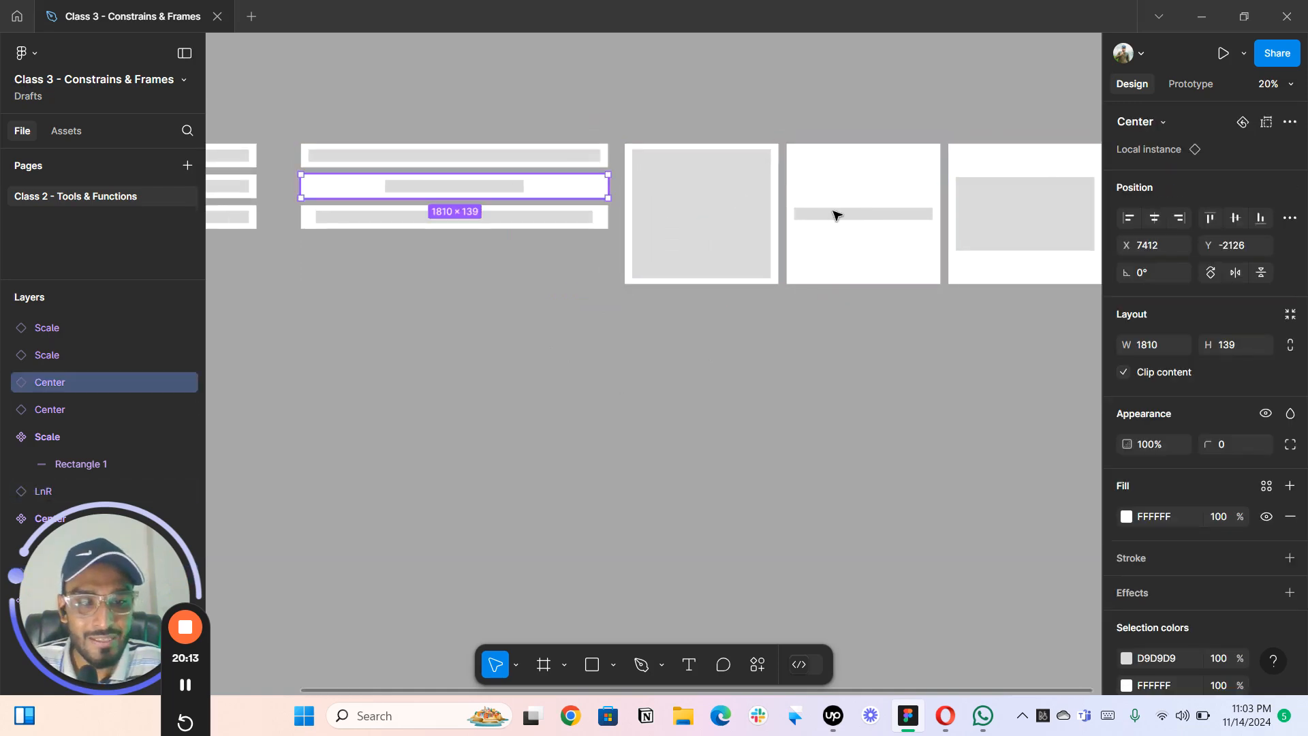
left_click(841, 214)
left_click(569, 218)
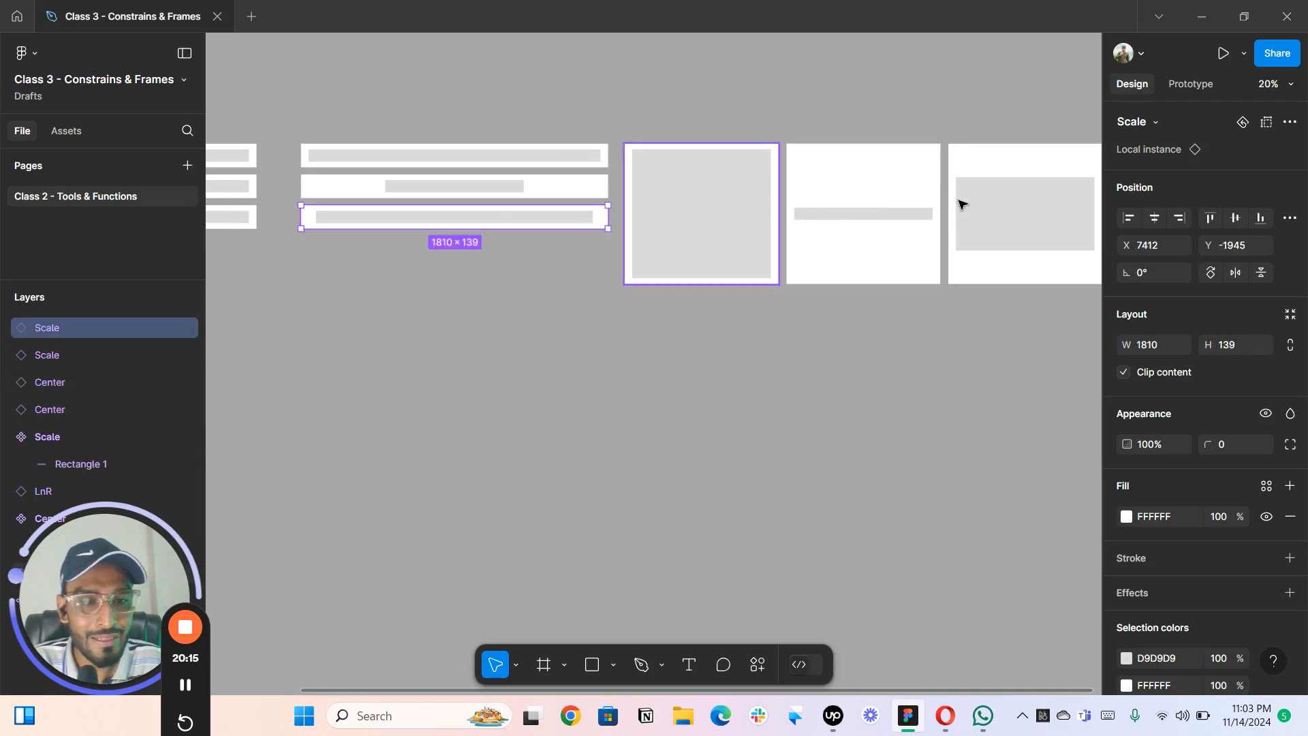
left_click(993, 205)
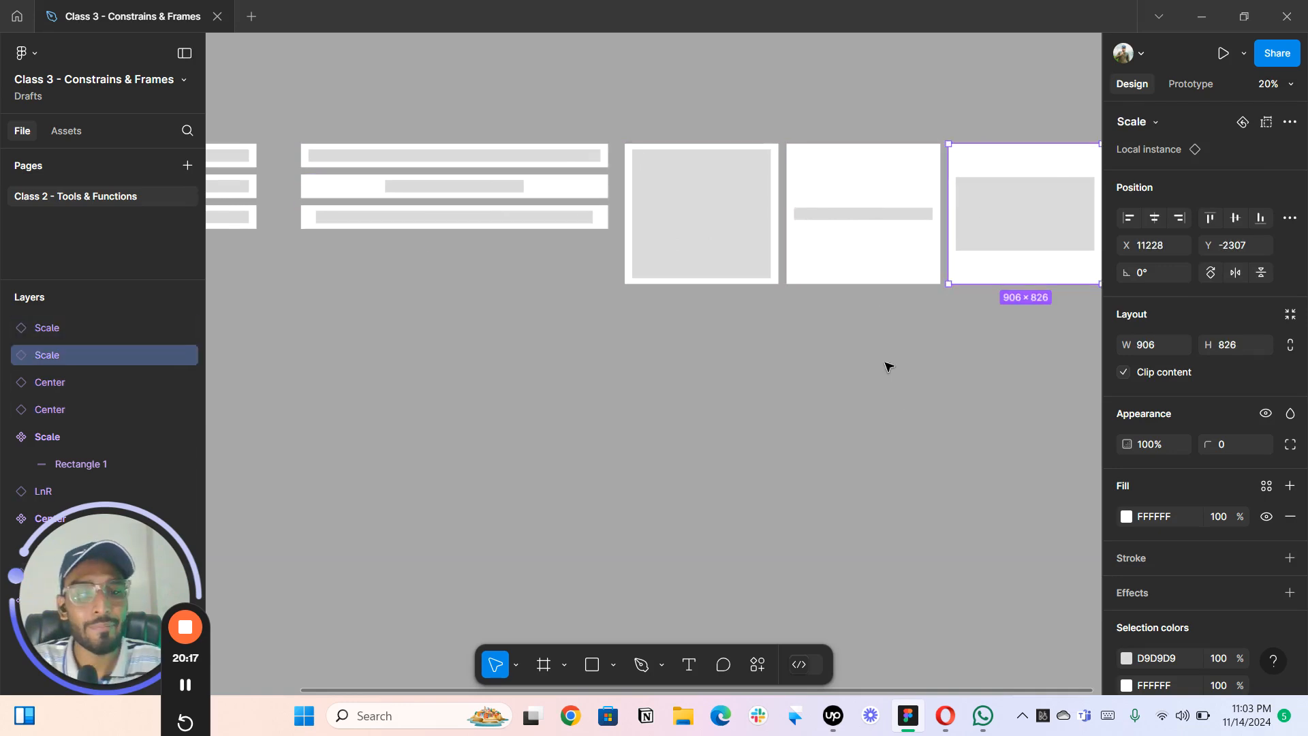
- Review the main components alongside their widened and heightened instances to recap the Left + Right, Center and Scale constraints
scroll(885, 363, "down", 1)
scroll(620, 341, "up", 2)
left_click_drag(619, 335, 692, 326)
scroll(671, 332, "down", 1)
scroll(603, 315, "left", 1)
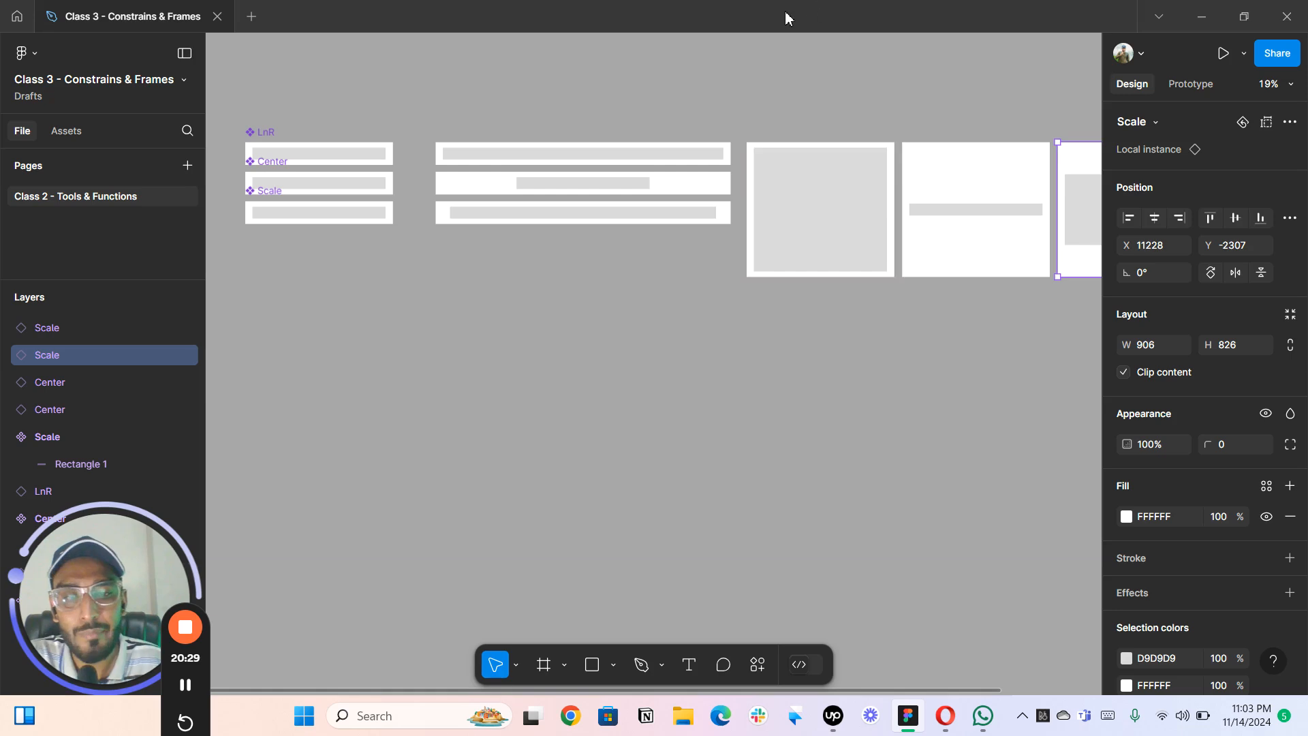
scroll(565, 163, "up", 4)
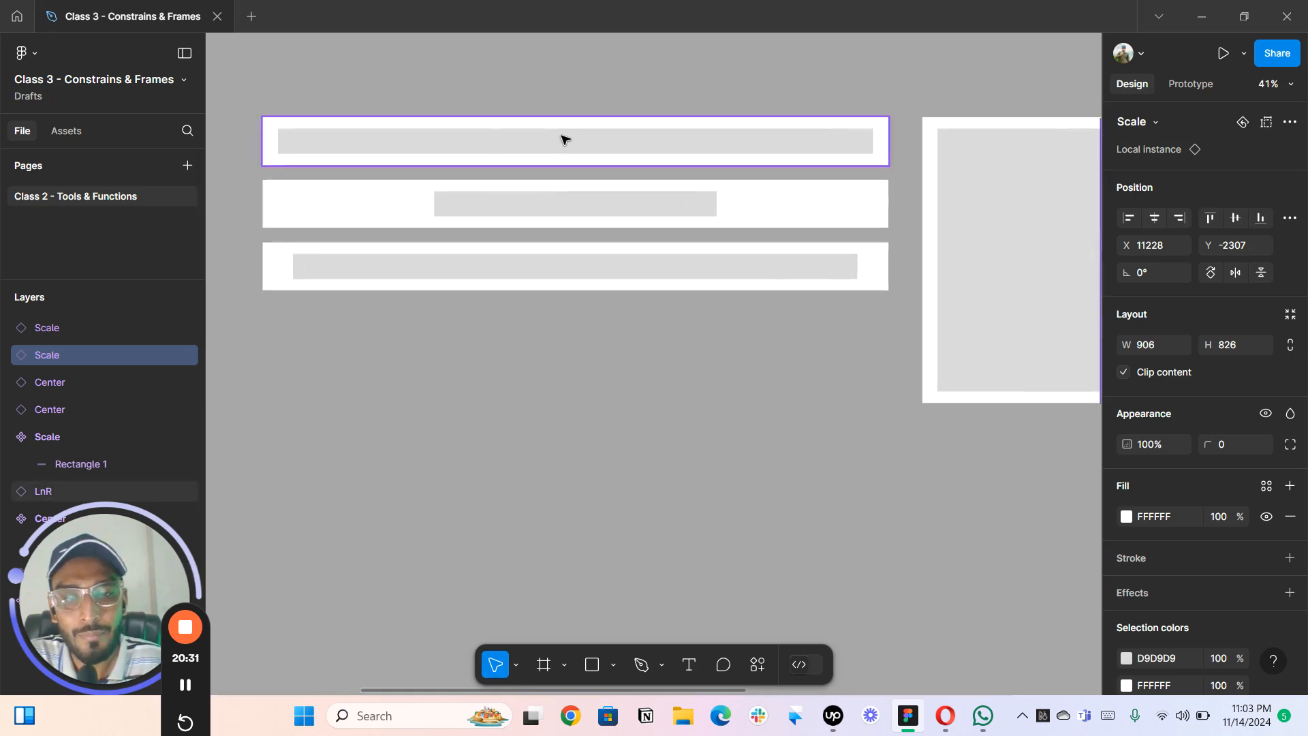
key("space")
left_click_drag(423, 122, 784, 120)
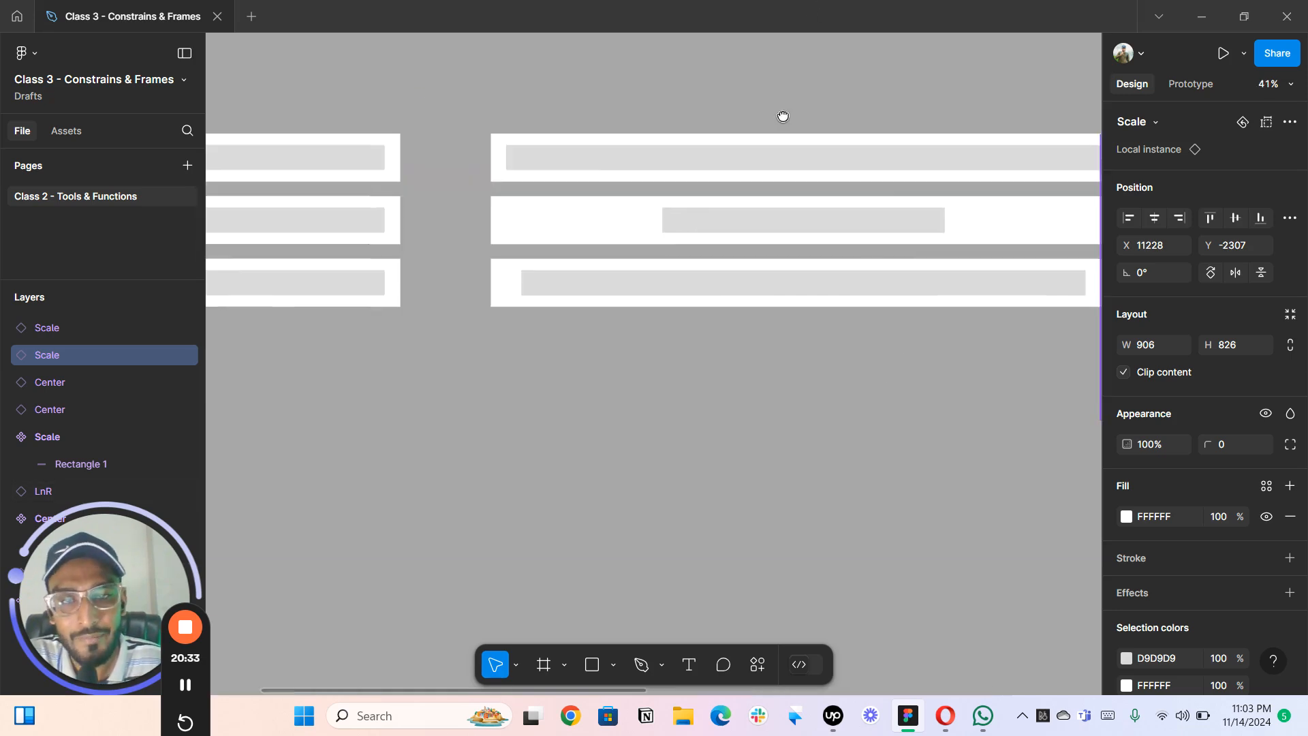
left_click_drag(563, 129, 322, 120)
scroll(636, 135, "down", 1)
scroll(442, 109, "right", 5)
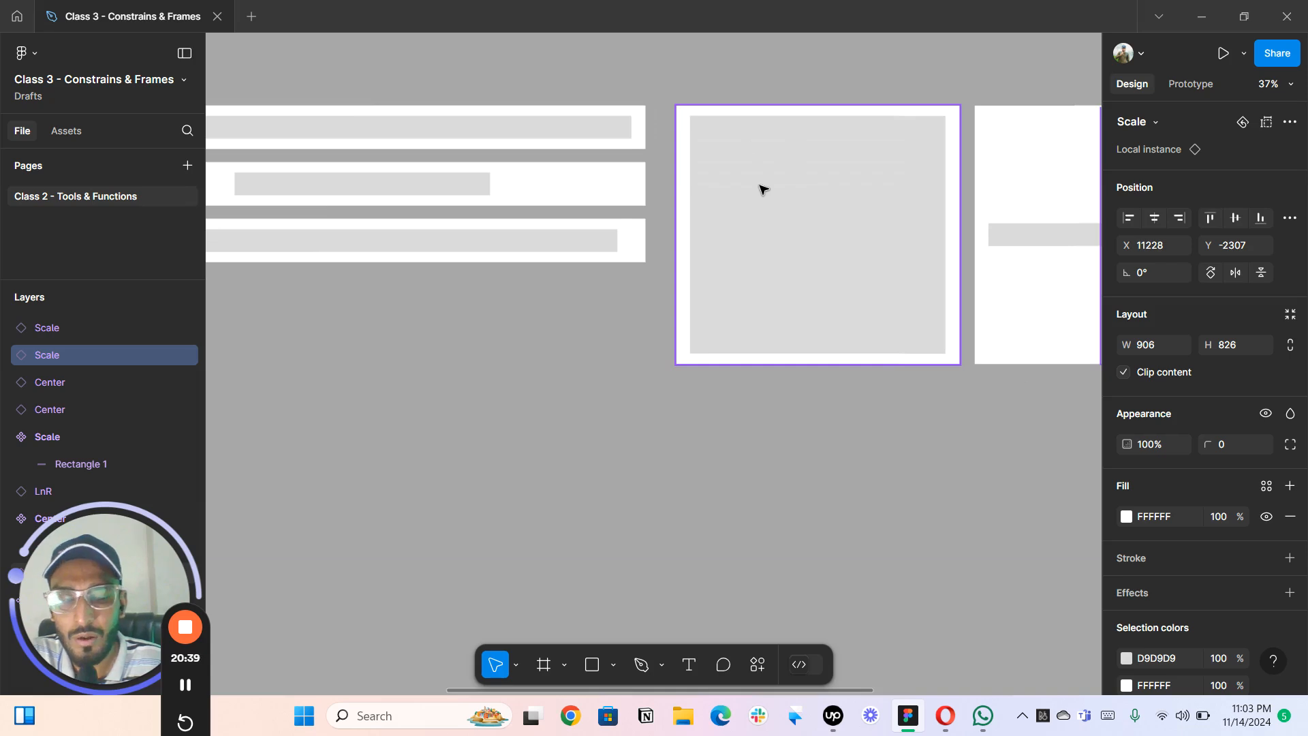
scroll(763, 188, "down", 3)
scroll(682, 177, "left", 3)
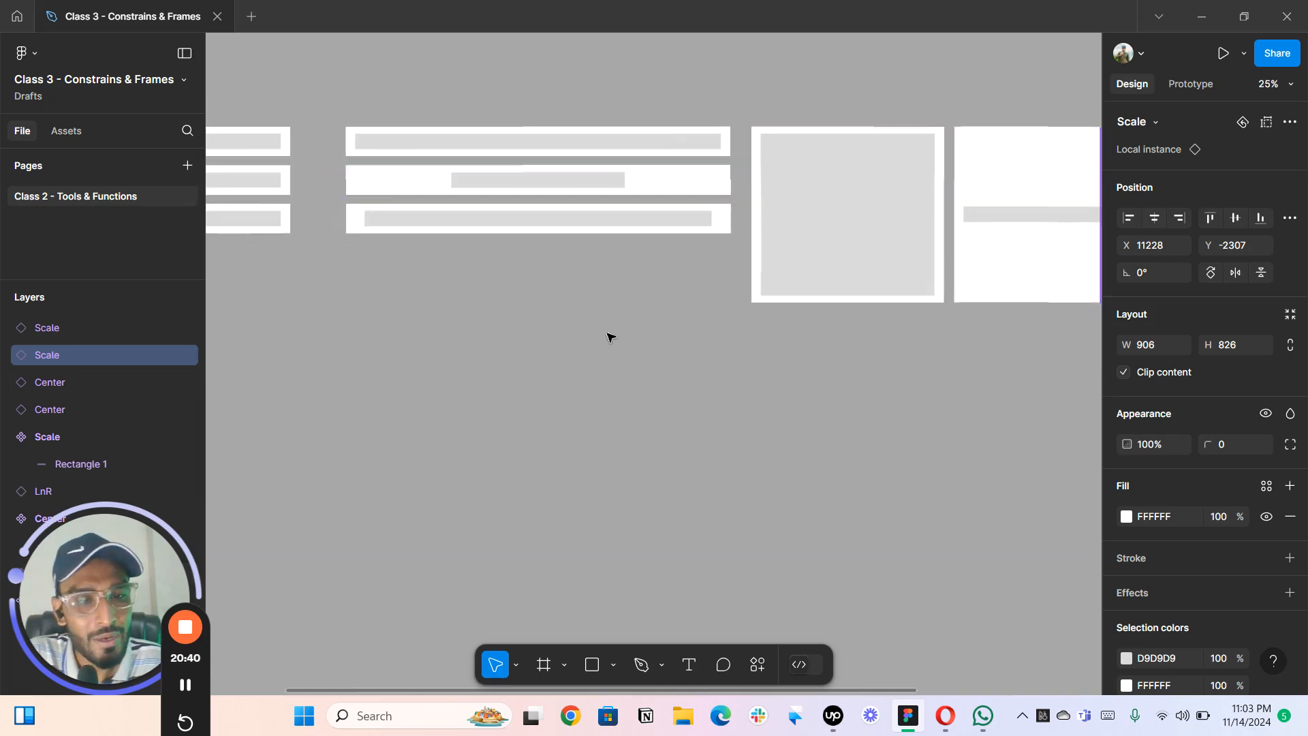
- Examine how the Left + Right, Center and Scale rectangles behave in the widened and heightened instances, especially the tall Scale instance
scroll(608, 337, "left", 3)
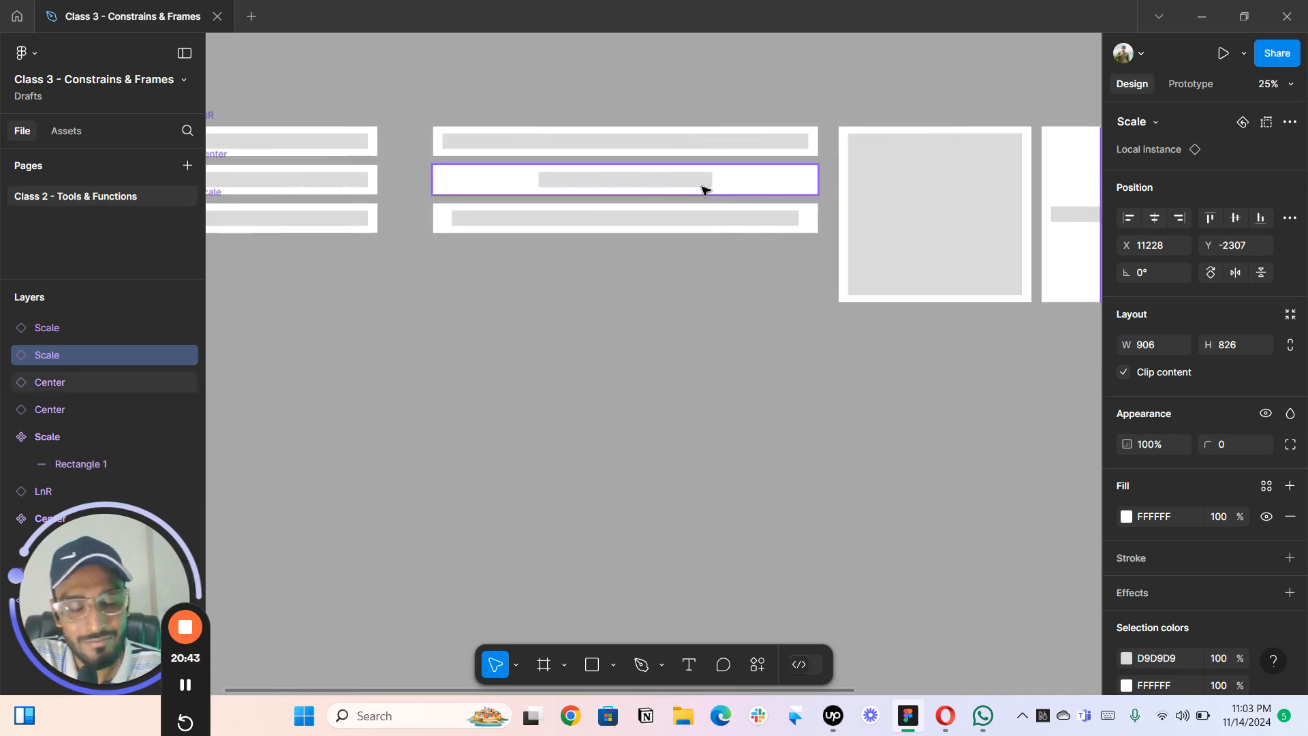
scroll(442, 409, "right", 5)
scroll(654, 374, "right", 3)
scroll(642, 211, "down", 3)
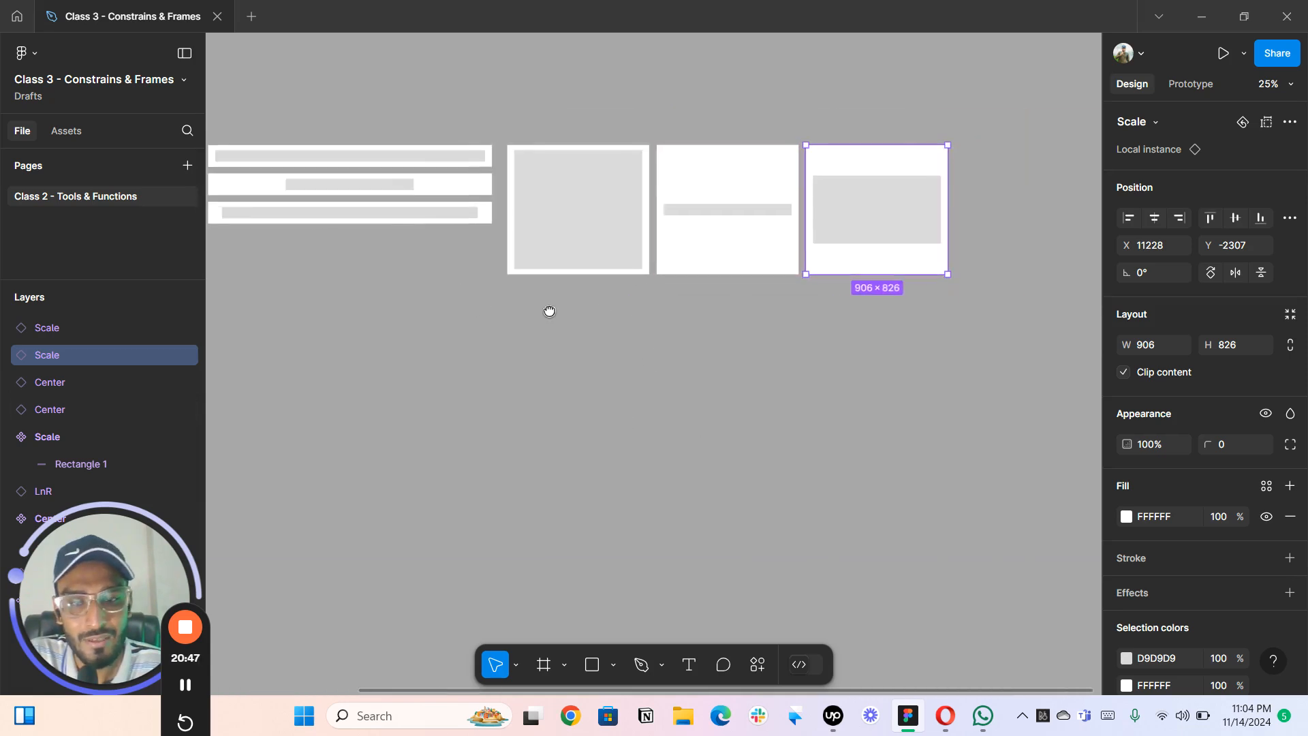
scroll(549, 312, "left", 4)
scroll(693, 214, "up", 2)
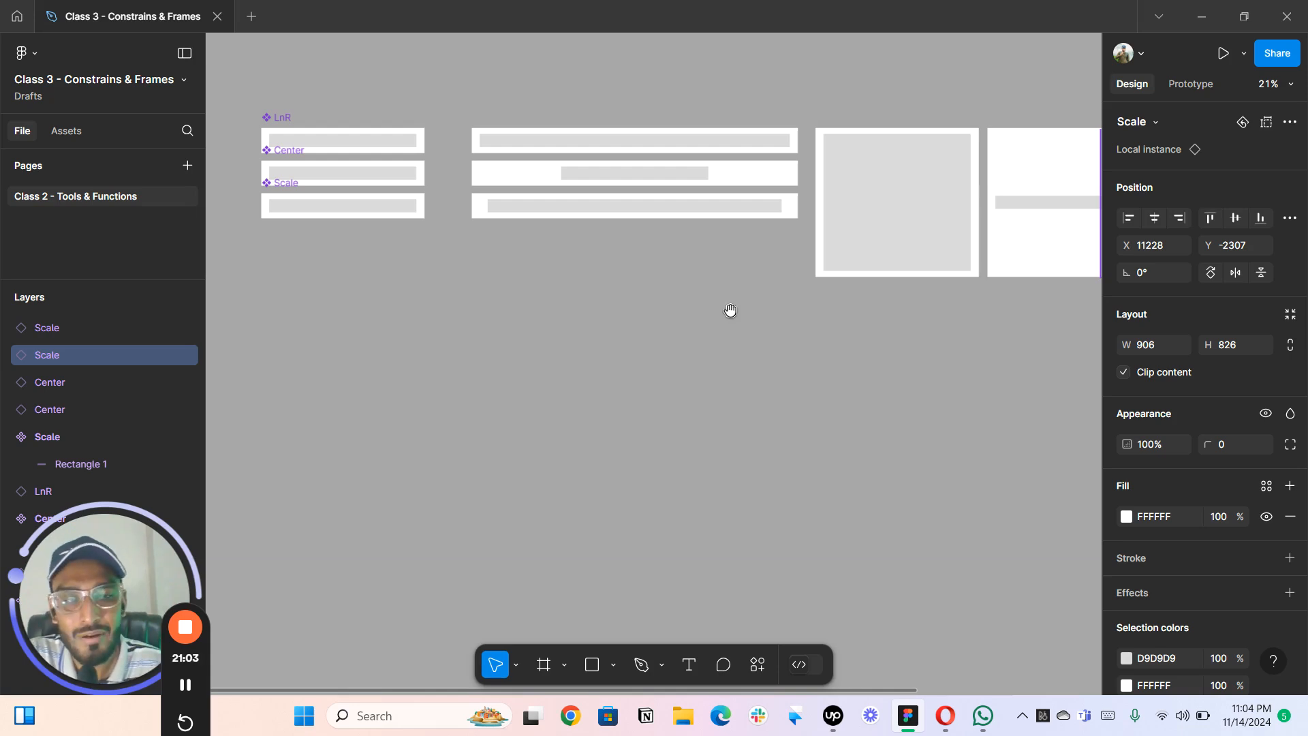
scroll(704, 306, "right", 5)
scroll(797, 307, "up", 3)
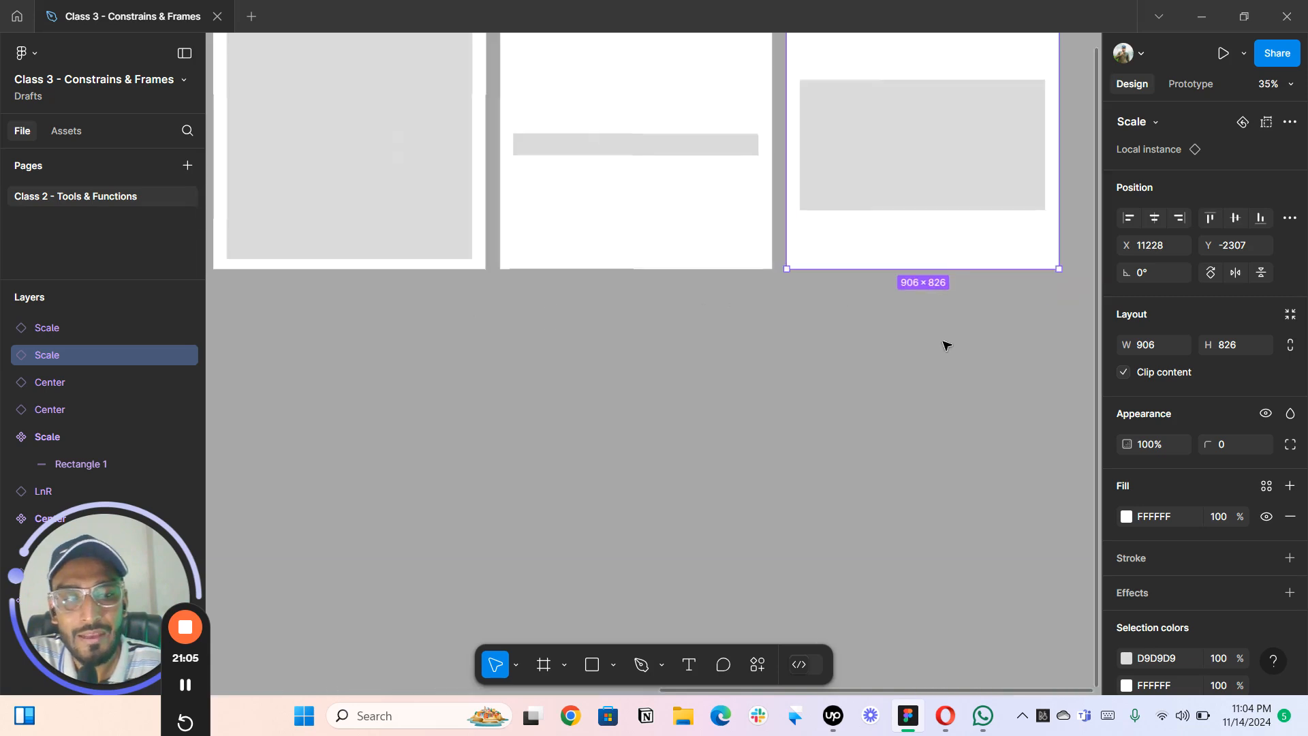
left_click_drag(946, 344, 718, 359)
scroll(723, 353, "up", 1)
left_click_drag(726, 171, 703, 273)
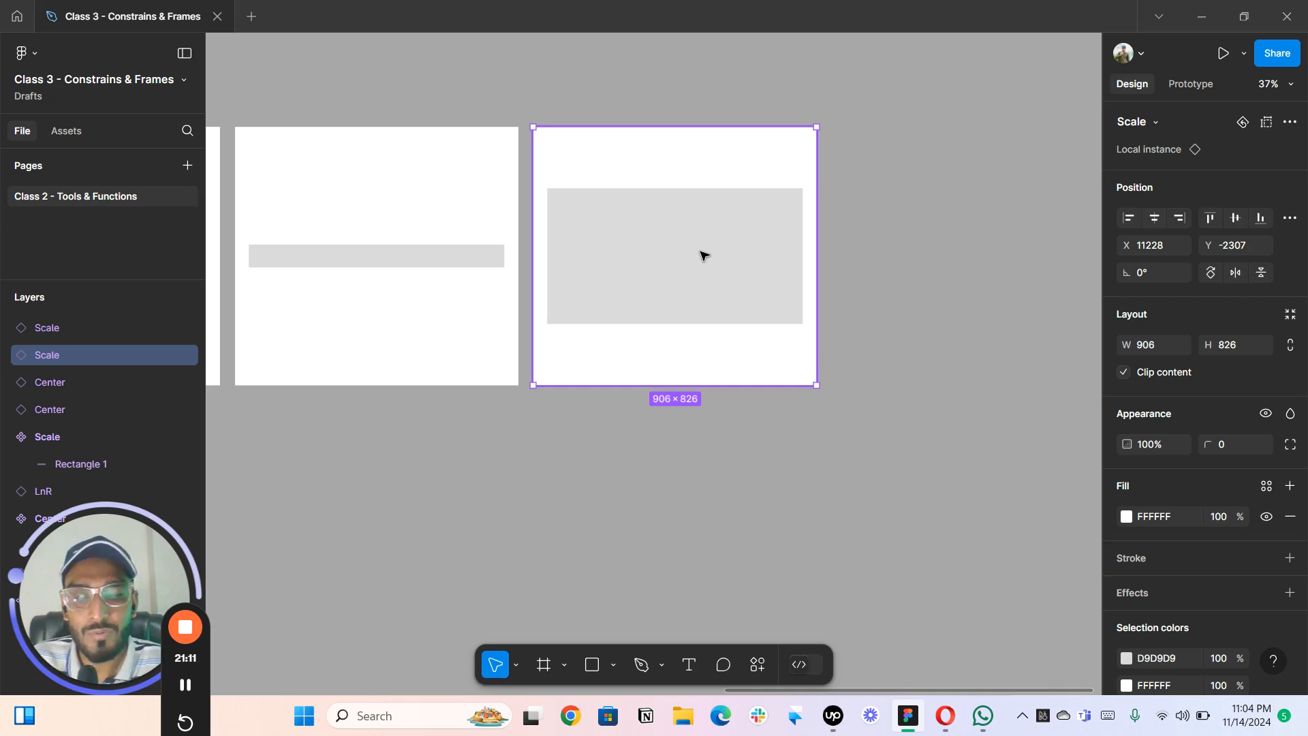
scroll(754, 406, "down", 5)
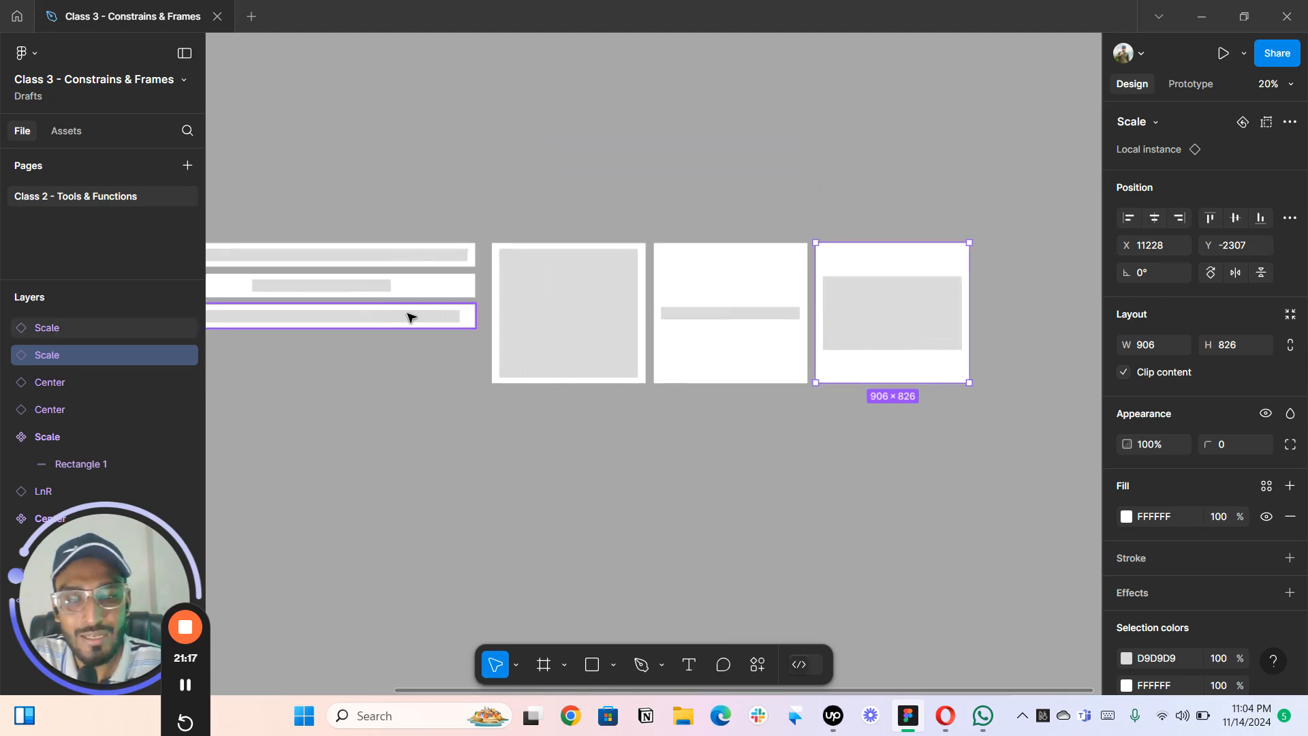
scroll(879, 476, "right", 2)
scroll(777, 438, "up", 5)
scroll(929, 394, "right", 1)
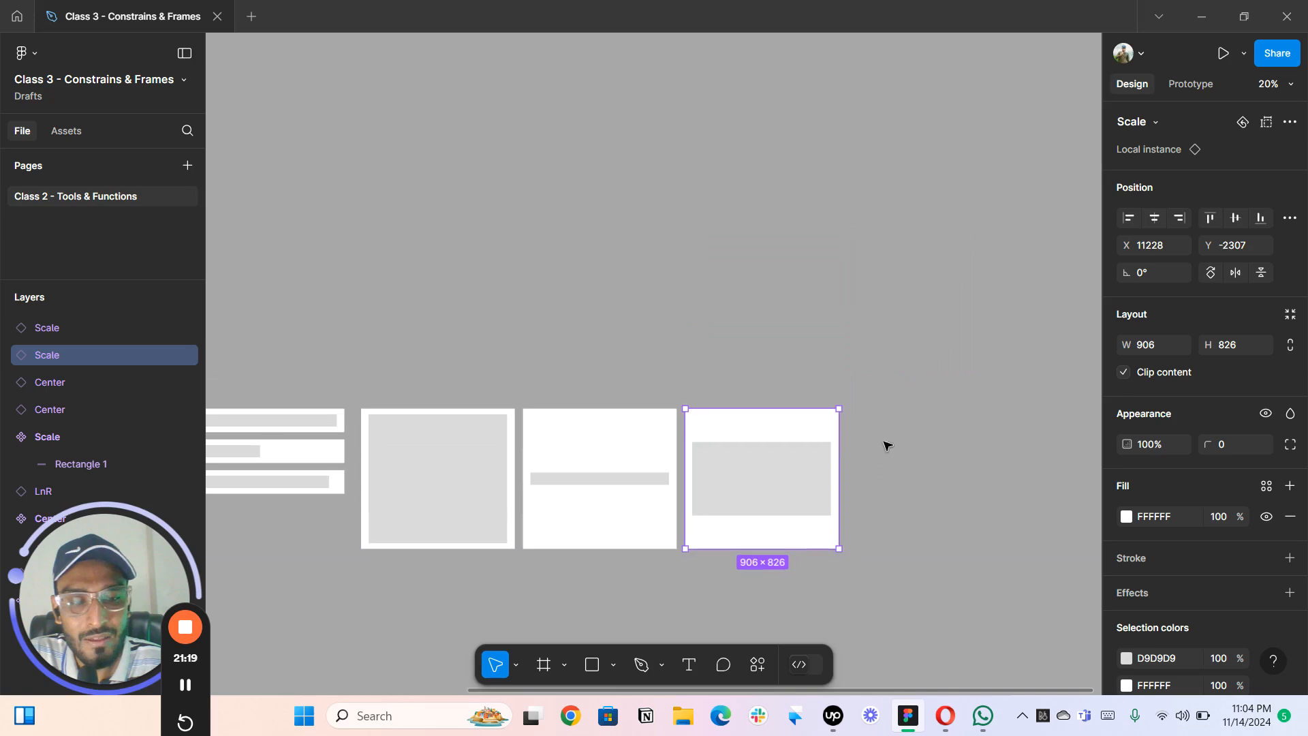
scroll(884, 445, "up", 8)
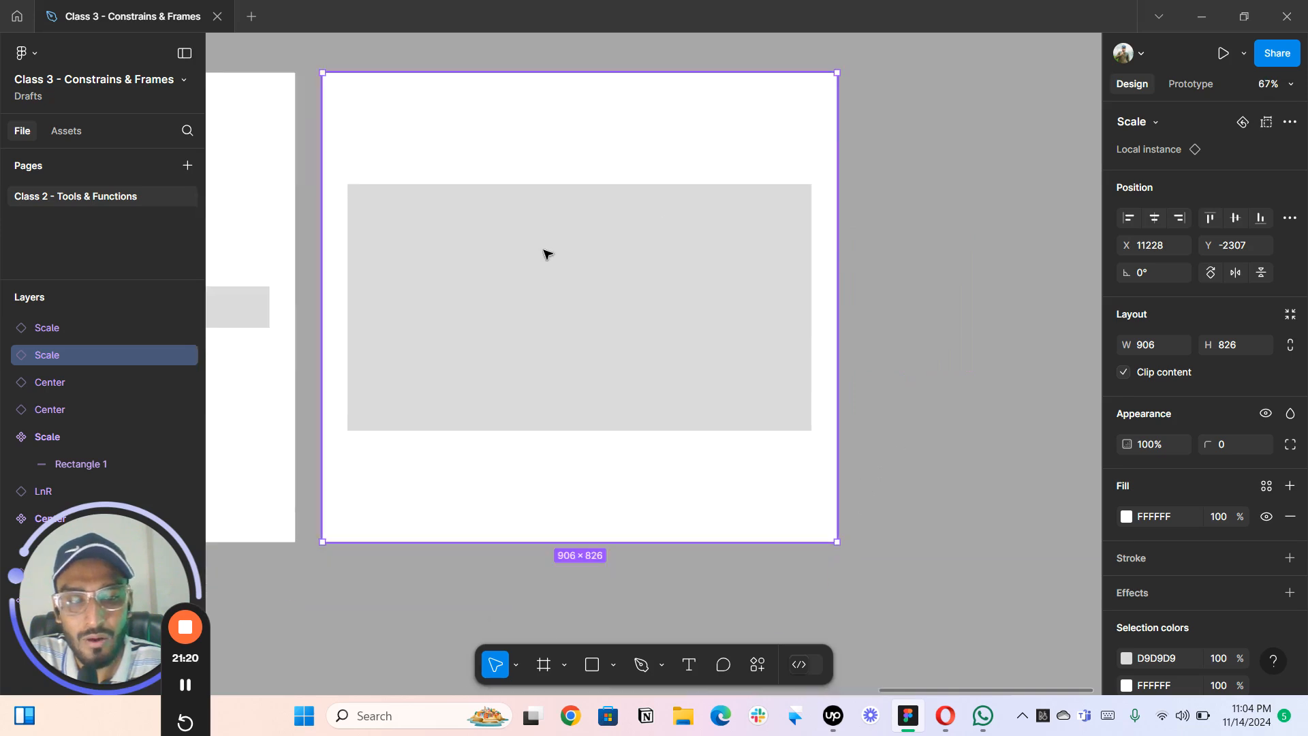
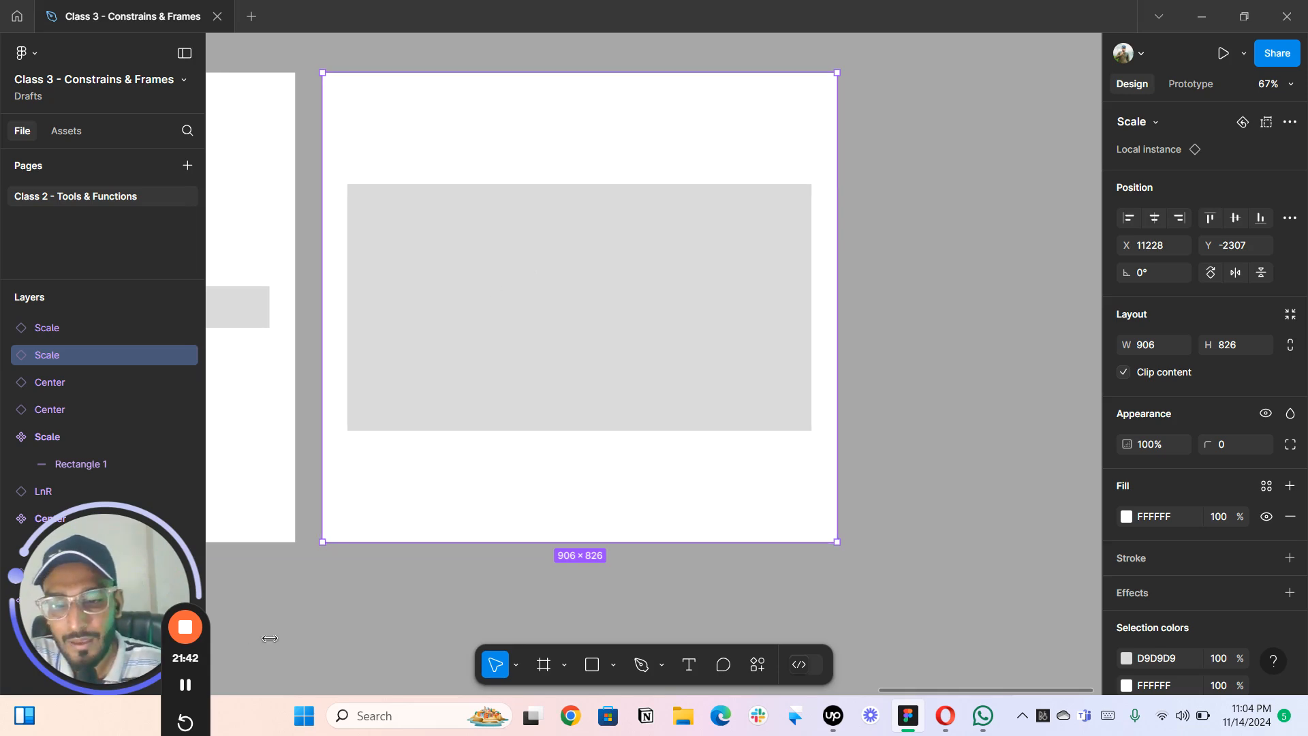
left_click_drag(205, 687, 32, 220)
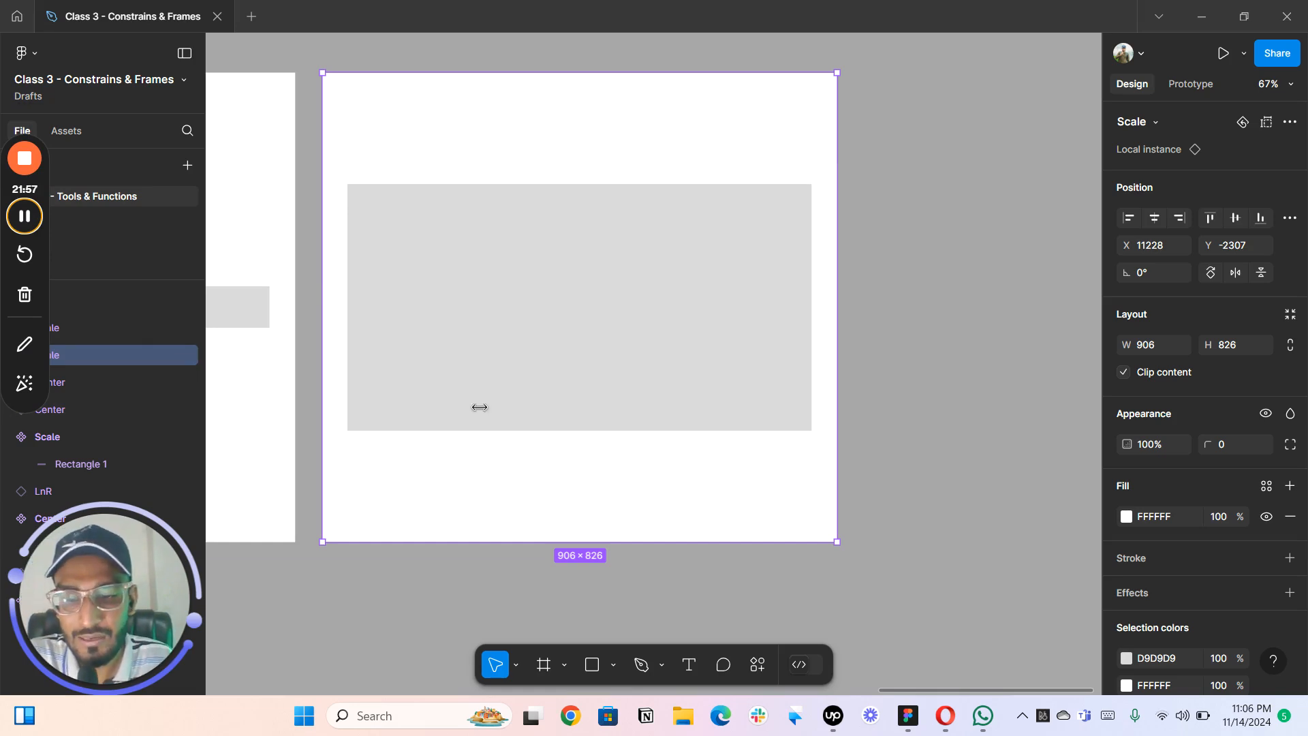
scroll(887, 412, "down", 5)
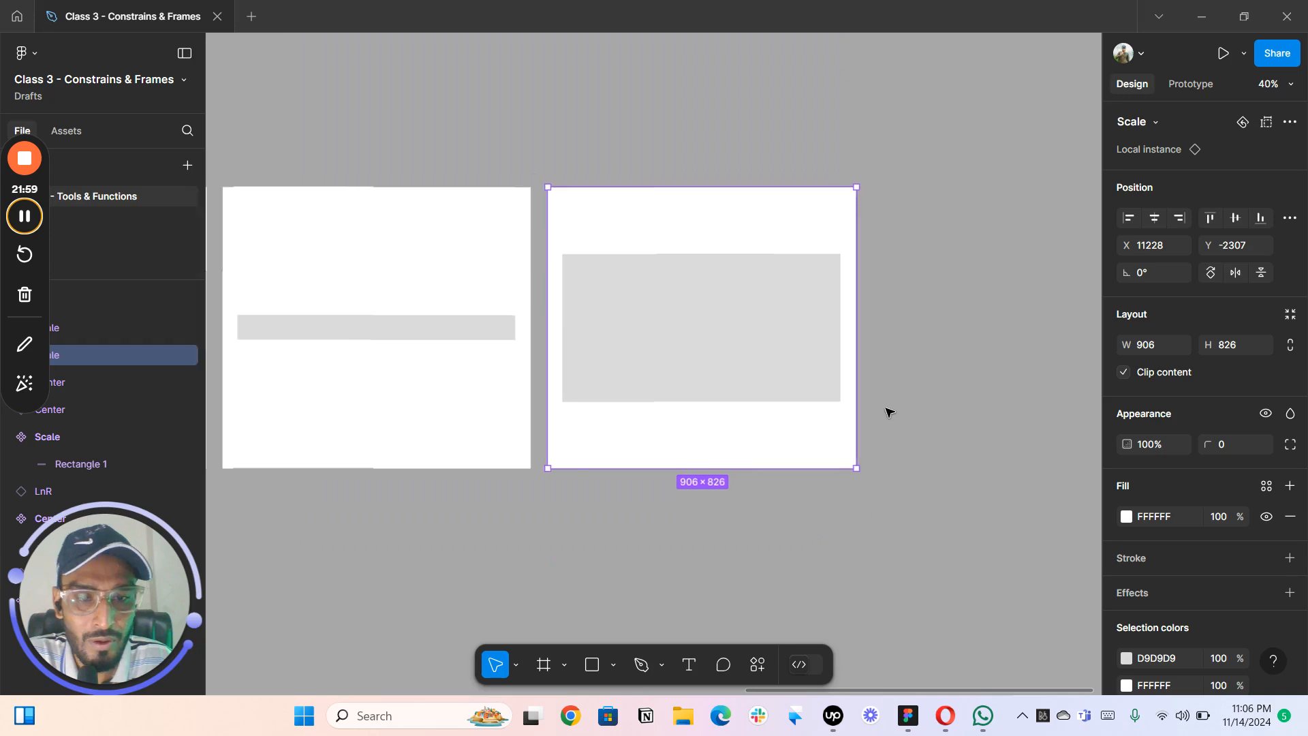
left_click(749, 505)
scroll(716, 423, "down", 5)
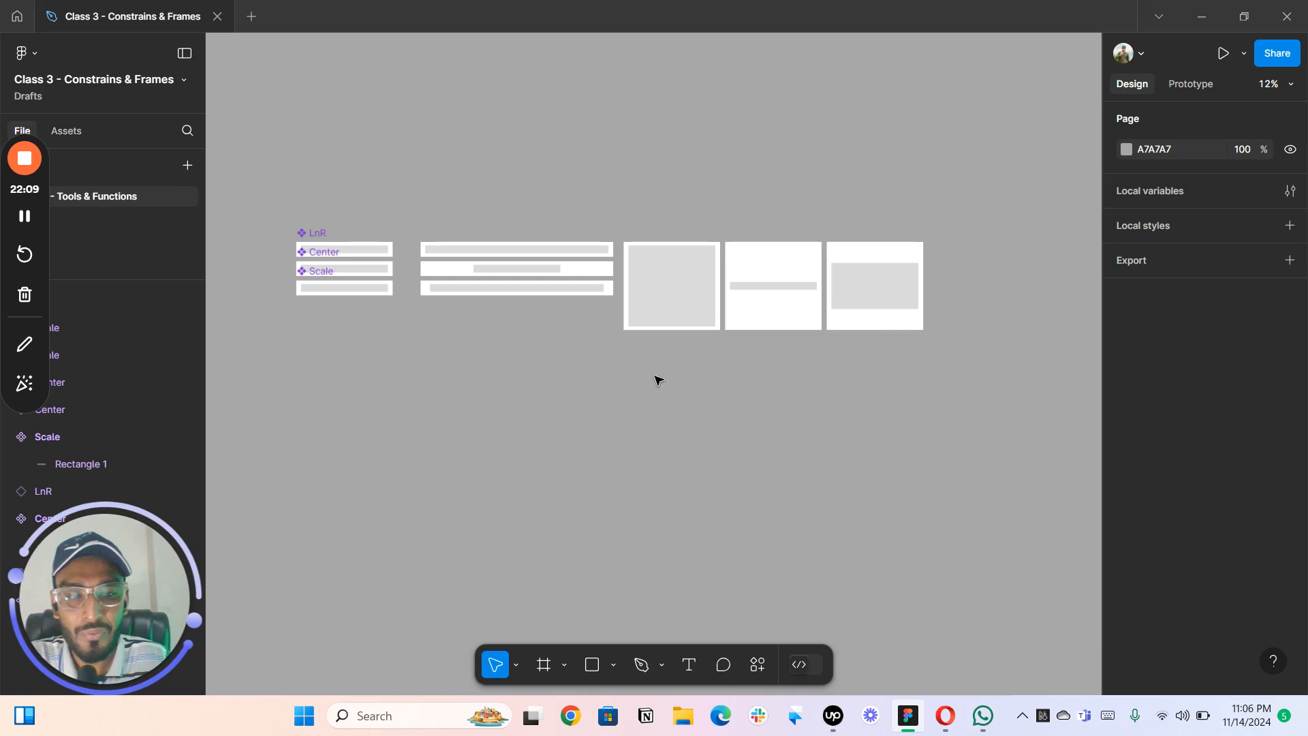
scroll(613, 422, "up", 2)
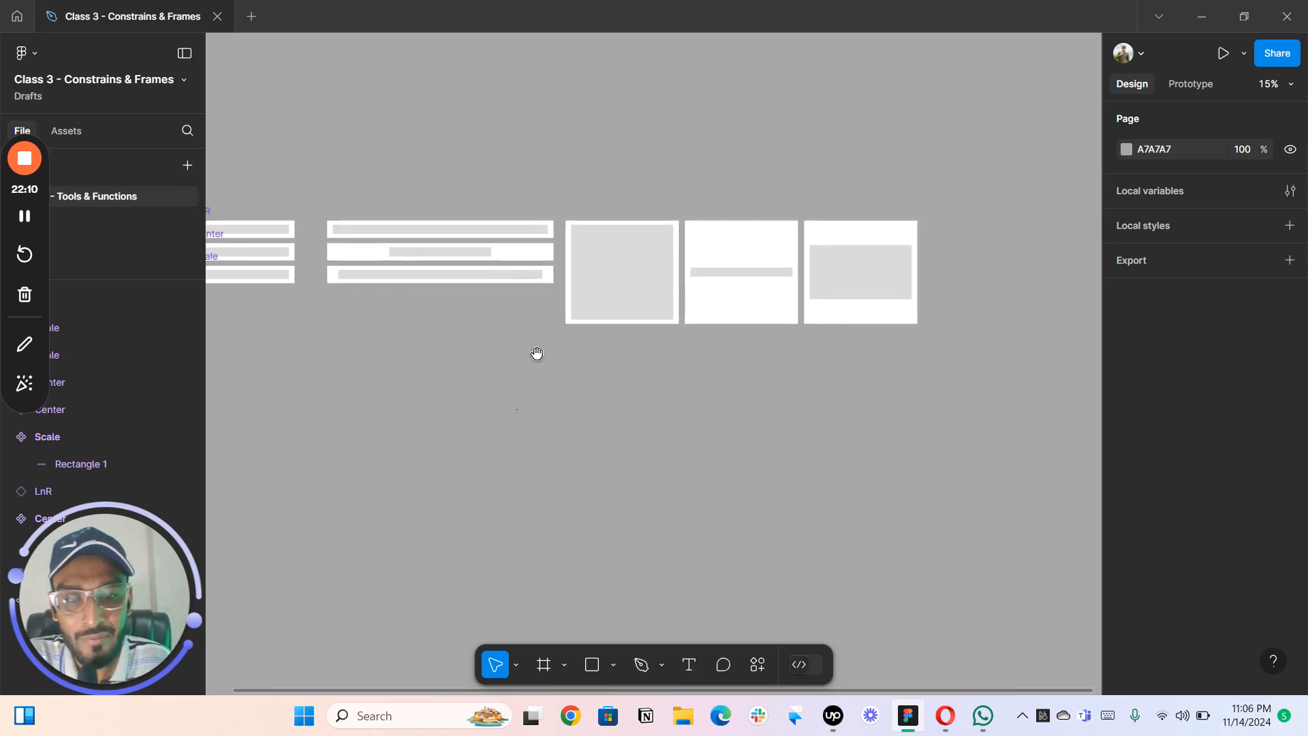
scroll(545, 182, "down", 3)
scroll(545, 182, "left", 2)
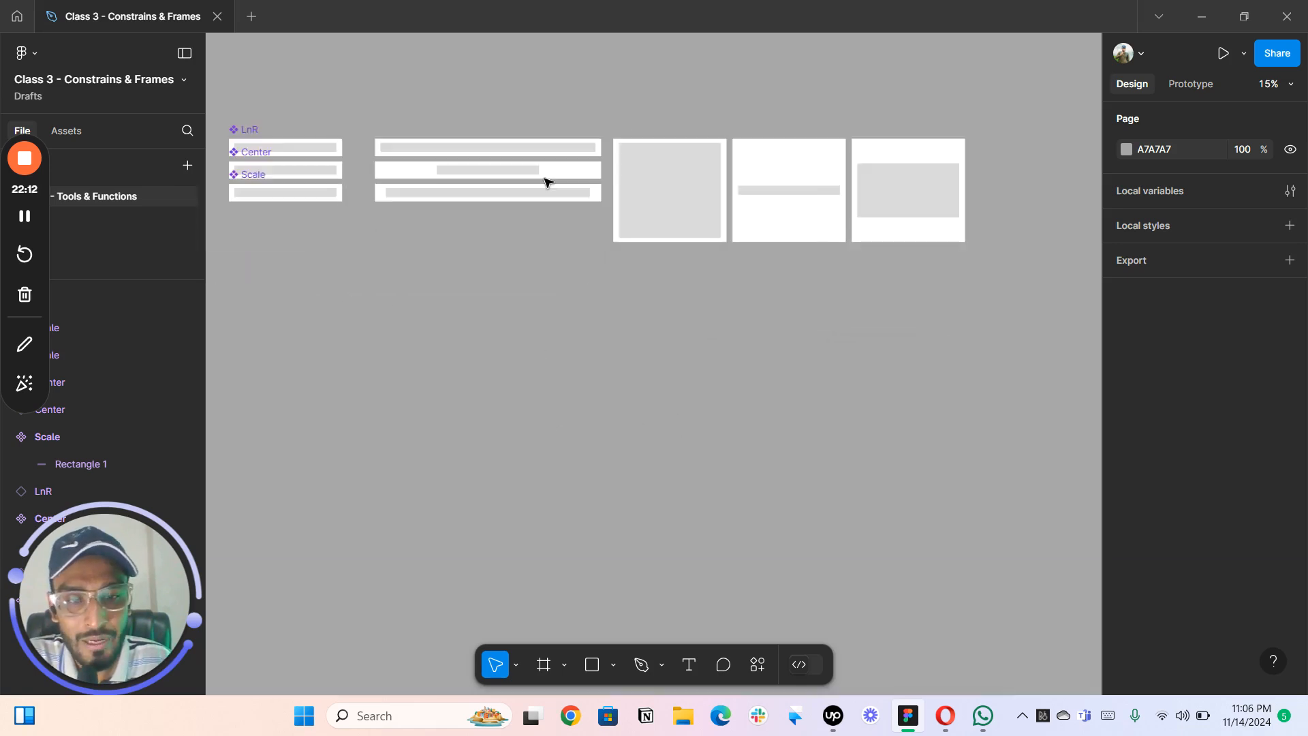
left_click(514, 151)
left_click_drag(514, 151, 519, 297)
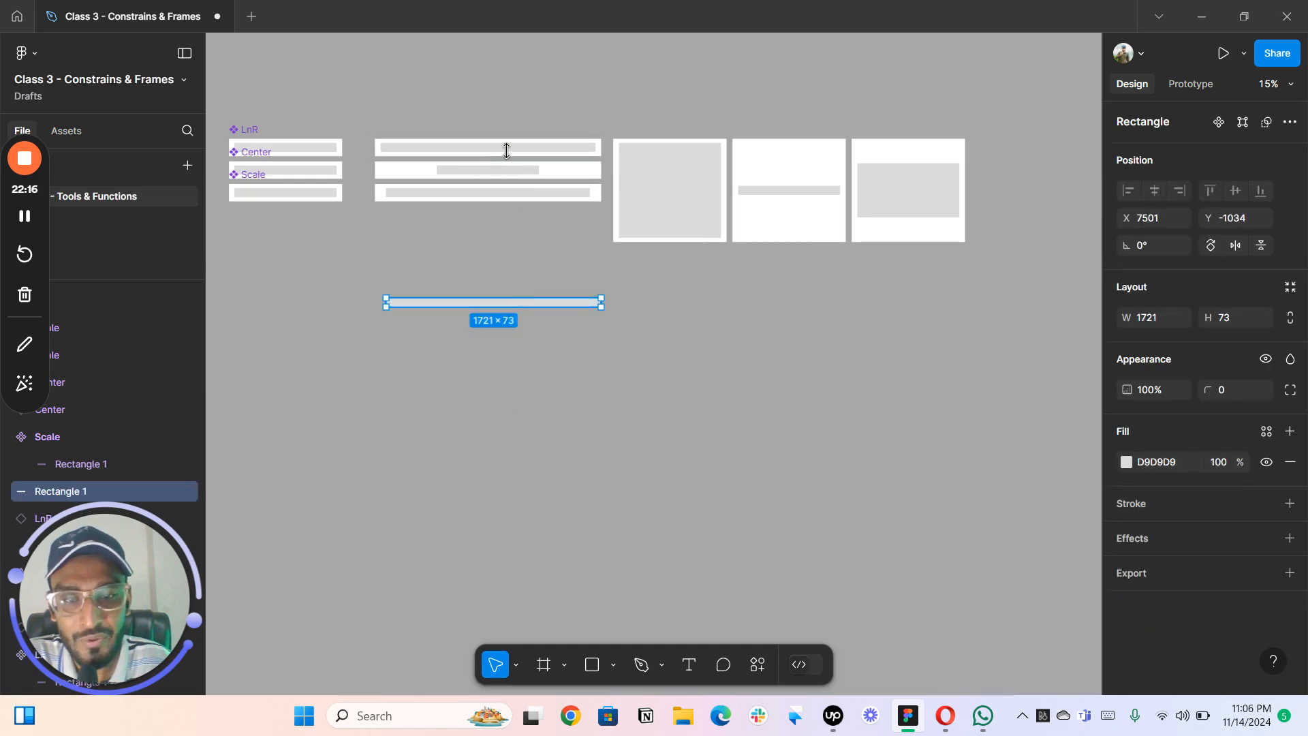
key("ctrl+z")
- Duplicate the widened LnR instance into the empty space below the row and detach the copy from its main component
left_click(530, 109)
left_click_drag(530, 145, 522, 295)
scroll(523, 290, "up", 5)
right_click(524, 289)
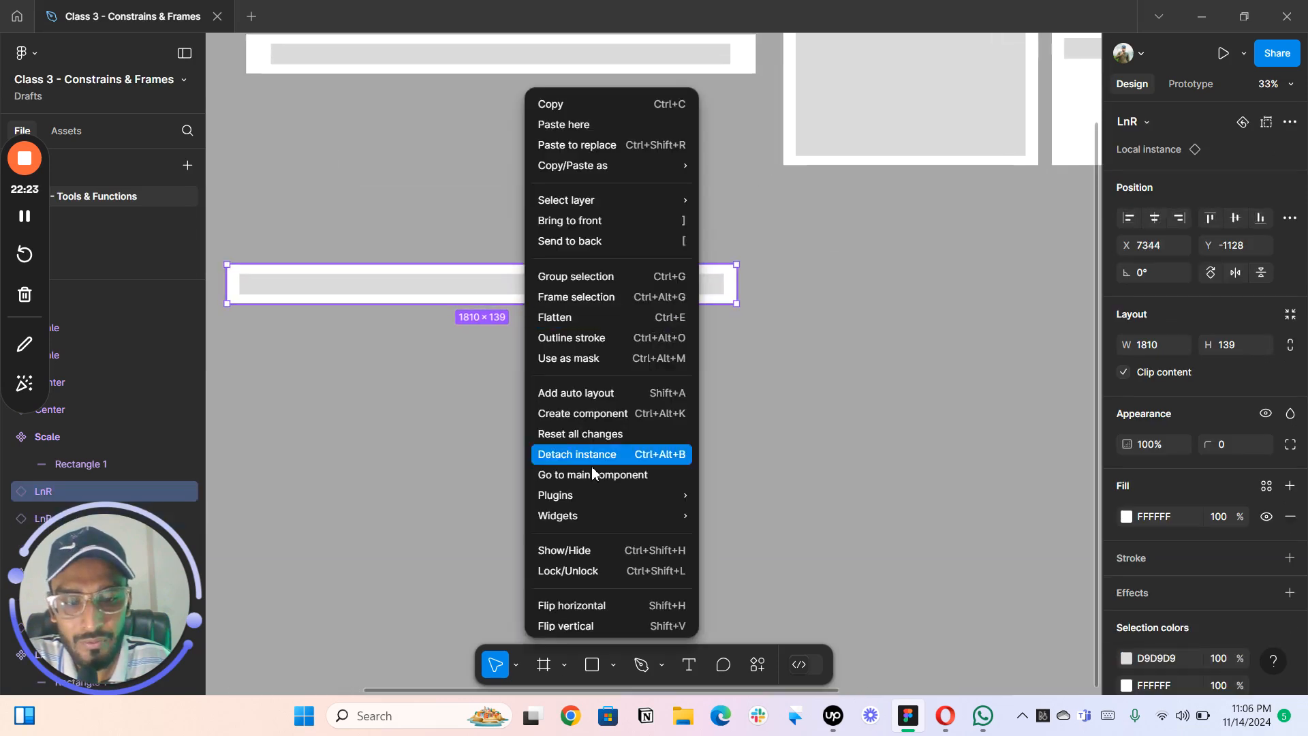
left_click(577, 454)
left_click(338, 378)
scroll(338, 379, "left", 3)
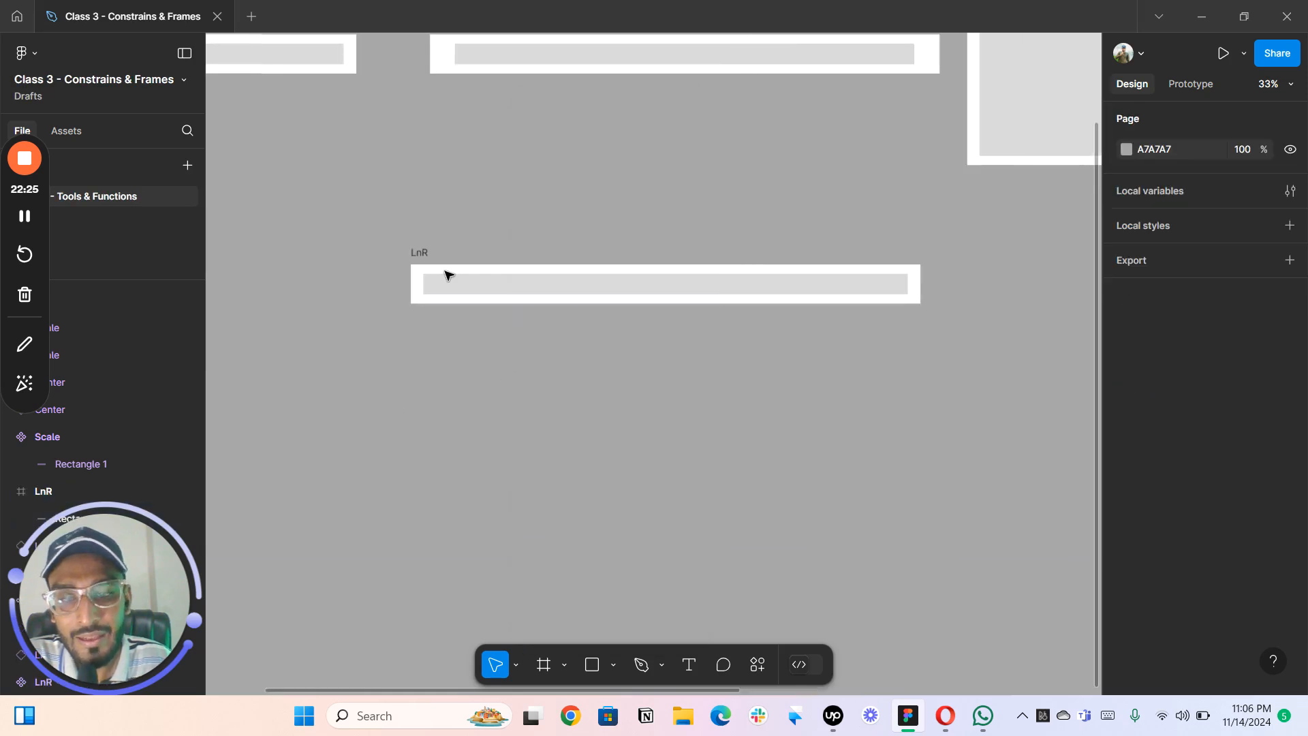
- Rename the detached LnR frame as Nested Con
double_click(420, 253)
type("Nested Con")
key("Return")
scroll(442, 468, "up", 3)
left_click_drag(566, 406, 520, 409)
scroll(520, 409, "down", 2)
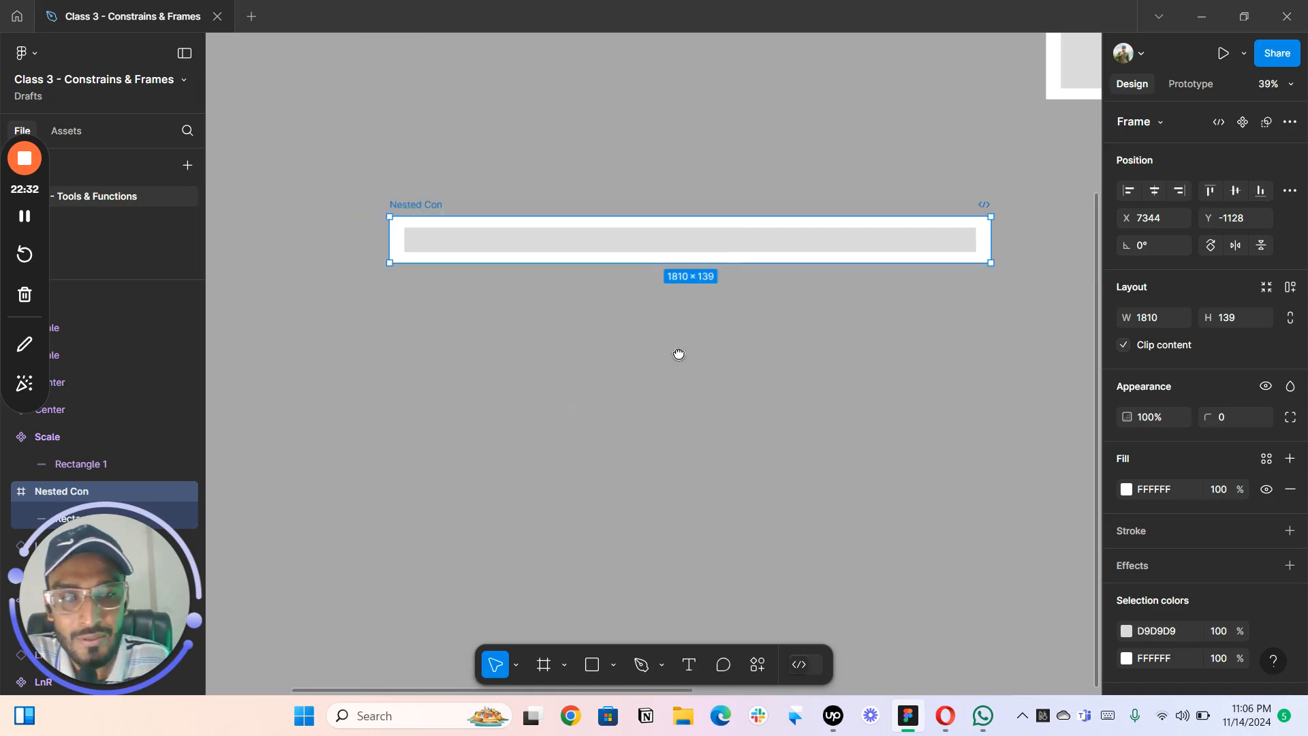
- Narrow the rectangle inside the Nested Con frame to a width of 89, keeping it at the frame's left end
left_click(864, 248)
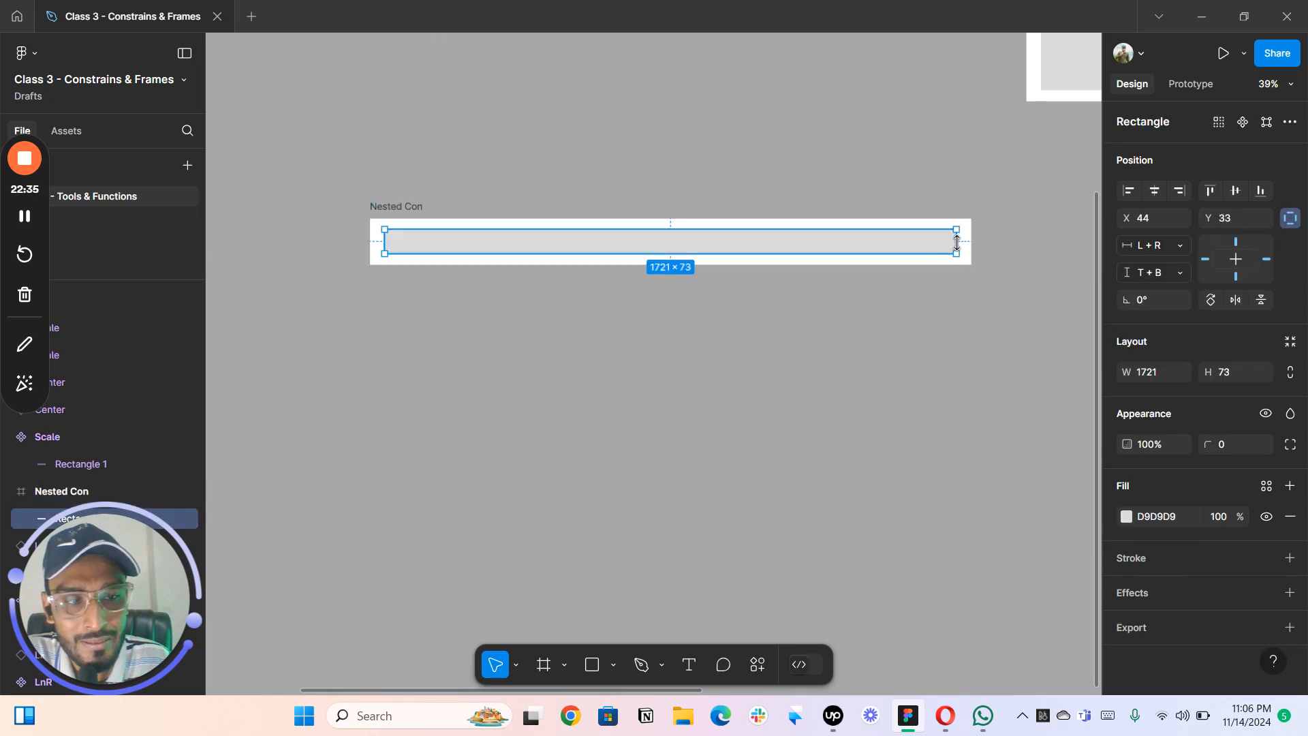
left_click_drag(956, 240, 414, 233)
scroll(406, 252, "up", 2)
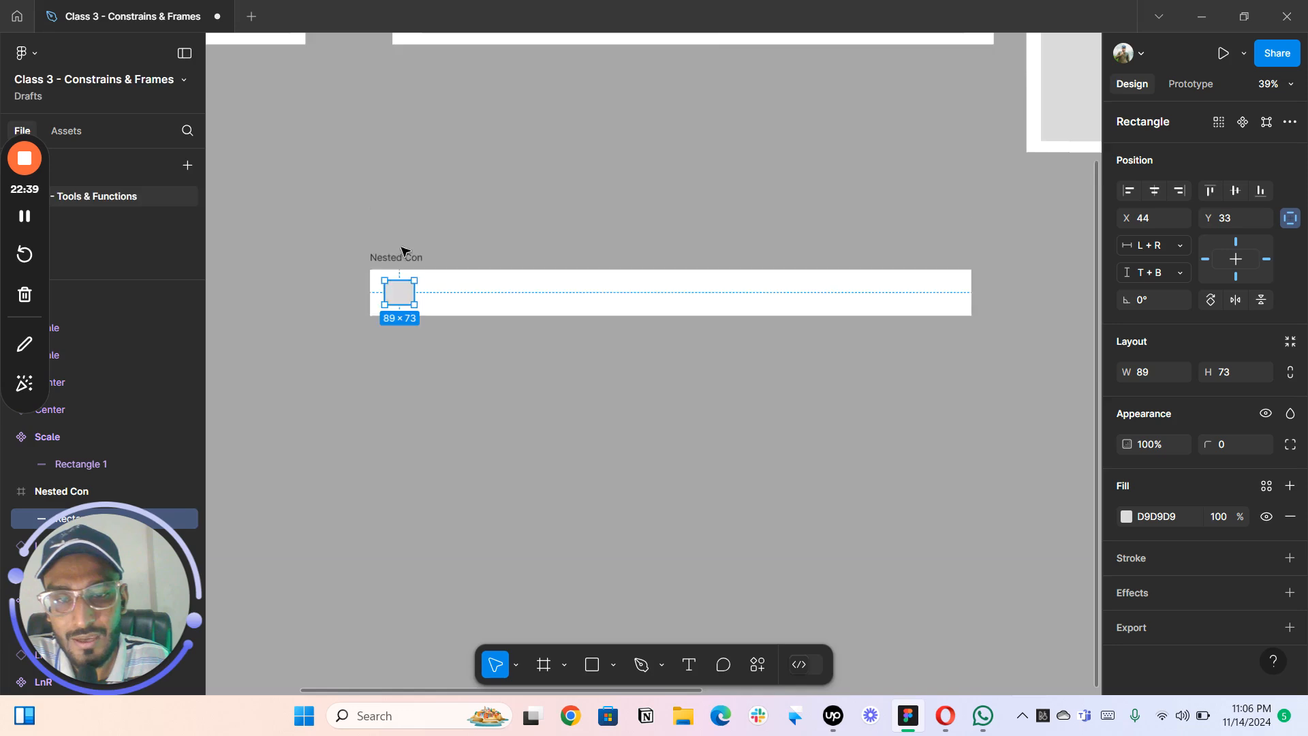
- Duplicate the small rectangle horizontally inside Nested Con, placing the copy beside it at X 171
scroll(406, 251, "up", 5)
left_click(412, 304)
left_click_drag(403, 409, 535, 408)
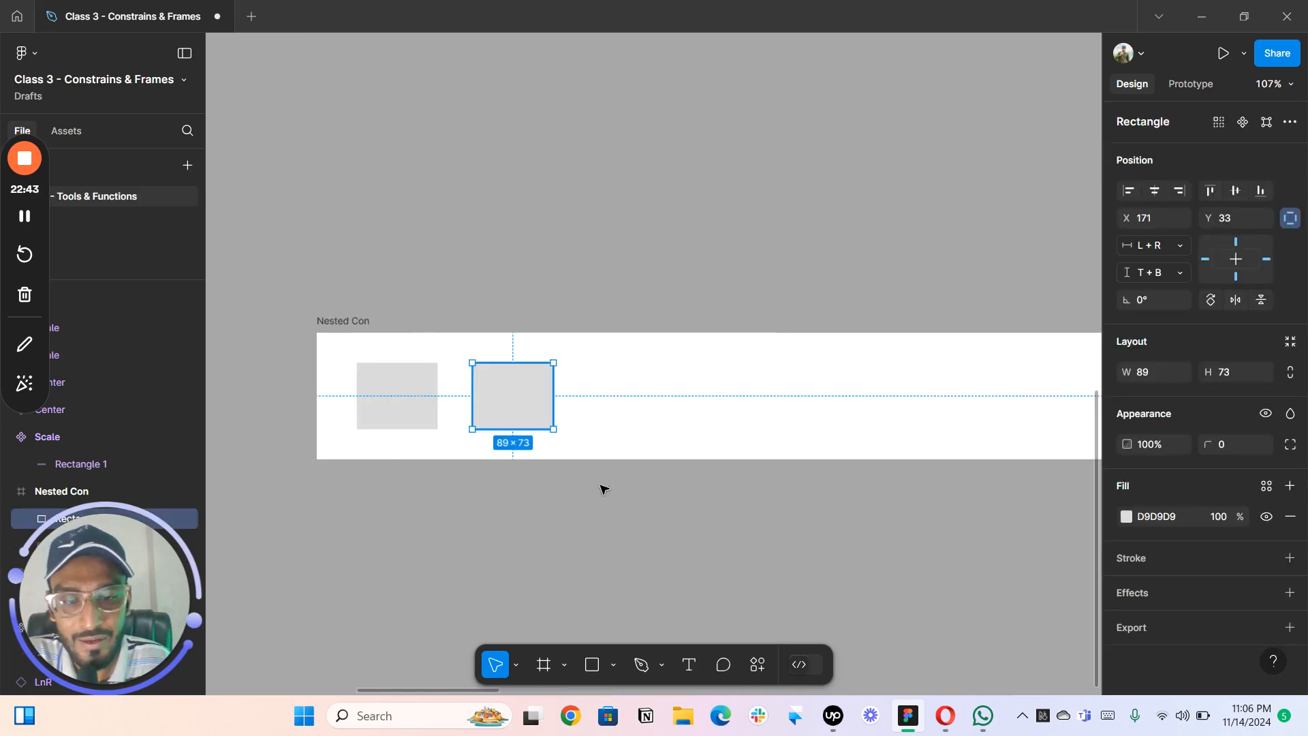
scroll(602, 488, "down", 2)
scroll(701, 458, "down", 3)
scroll(551, 308, "down", 3)
left_click(564, 341)
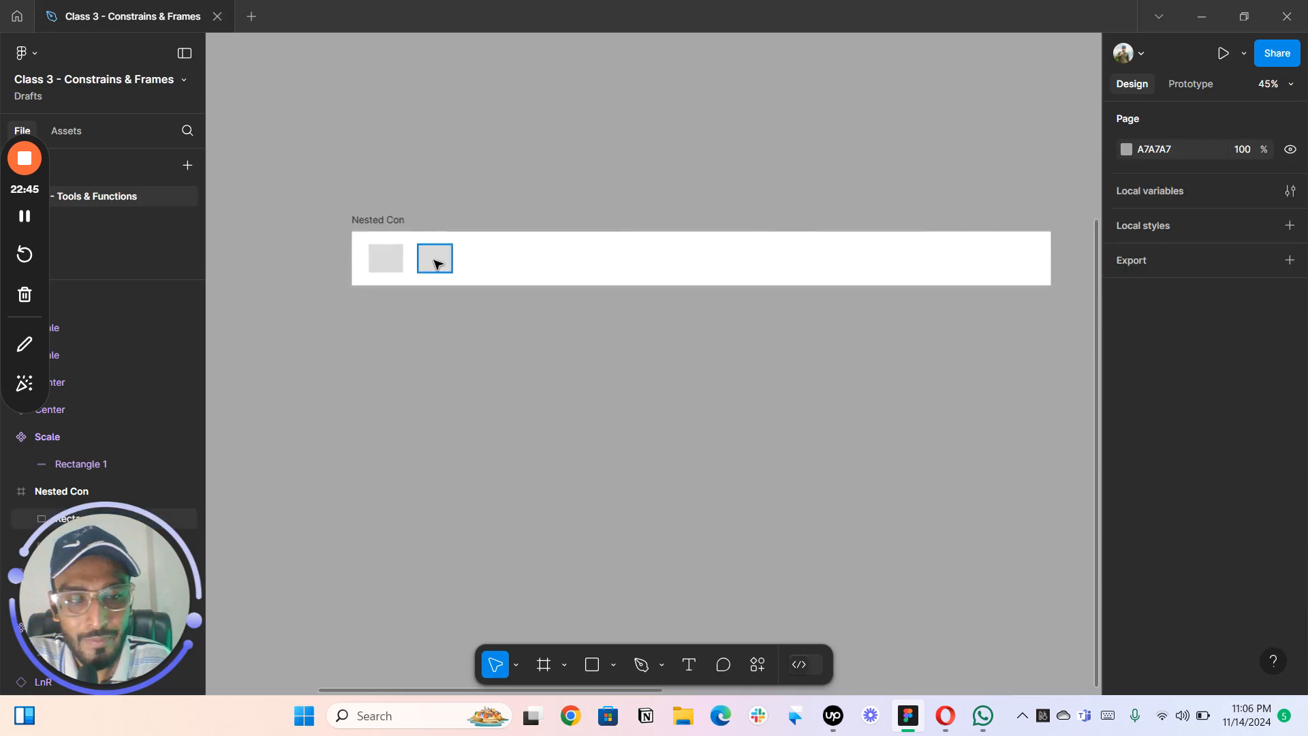
- Duplicate the small rectangle to the middle of Nested Con at X 860 and to its right end at X 1676
left_click(435, 259)
left_click_drag(720, 266, 1013, 271)
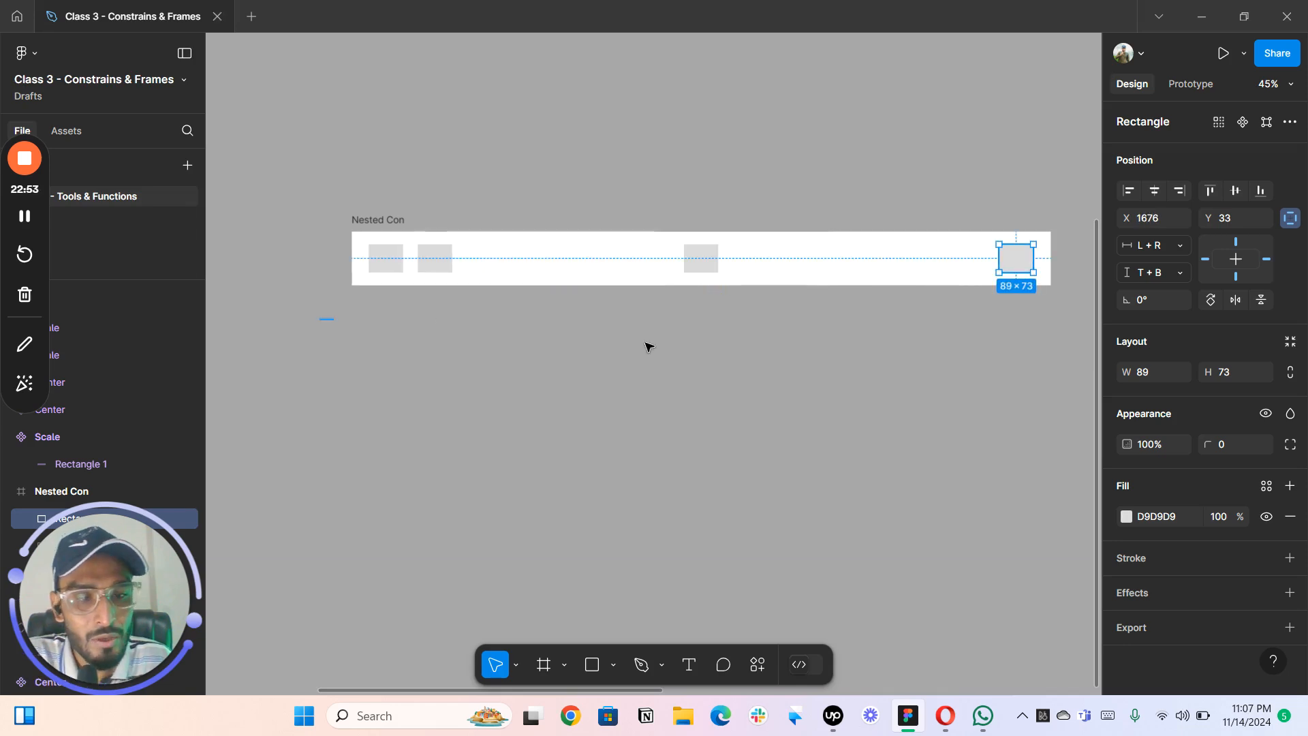
scroll(917, 361, "left", 1)
scroll(998, 335, "up", 1)
scroll(953, 395, "up", 3)
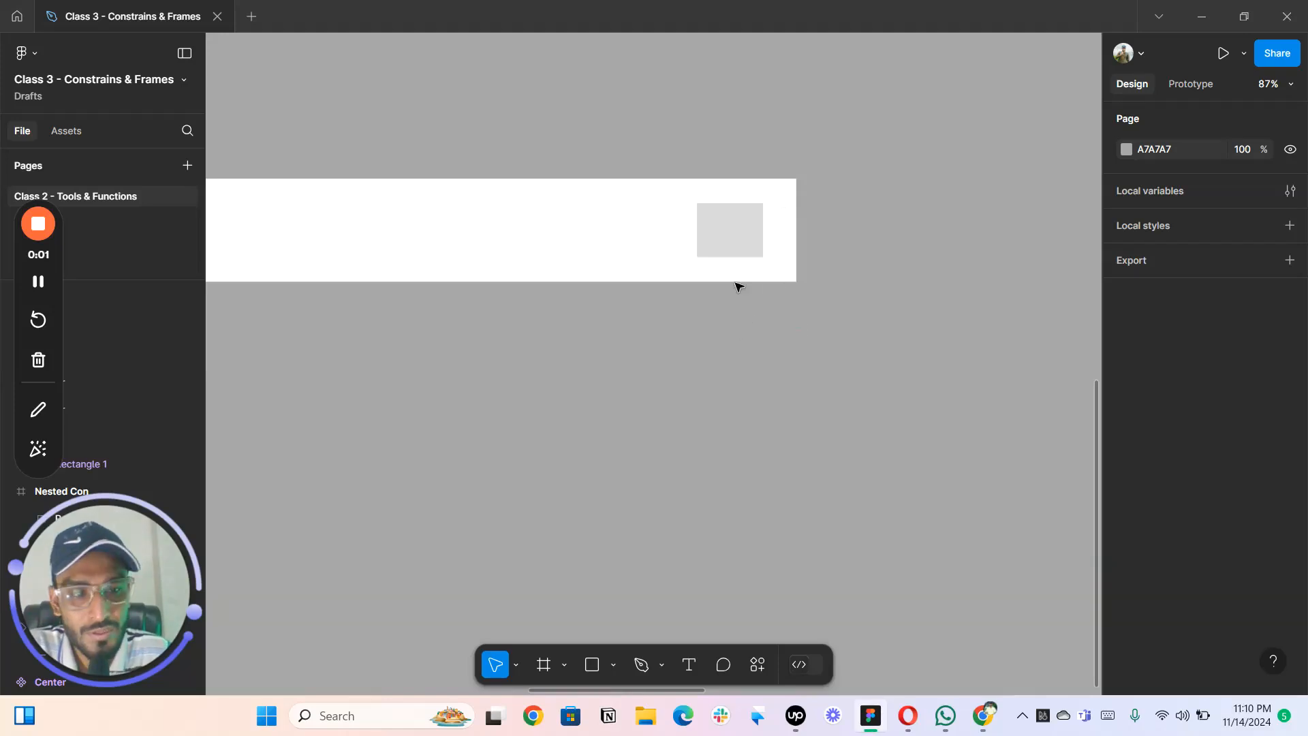
- Set the constraints of the rectangle at the right end of Nested Con to Right and Top
left_click(733, 245)
scroll(768, 295, "left", 3)
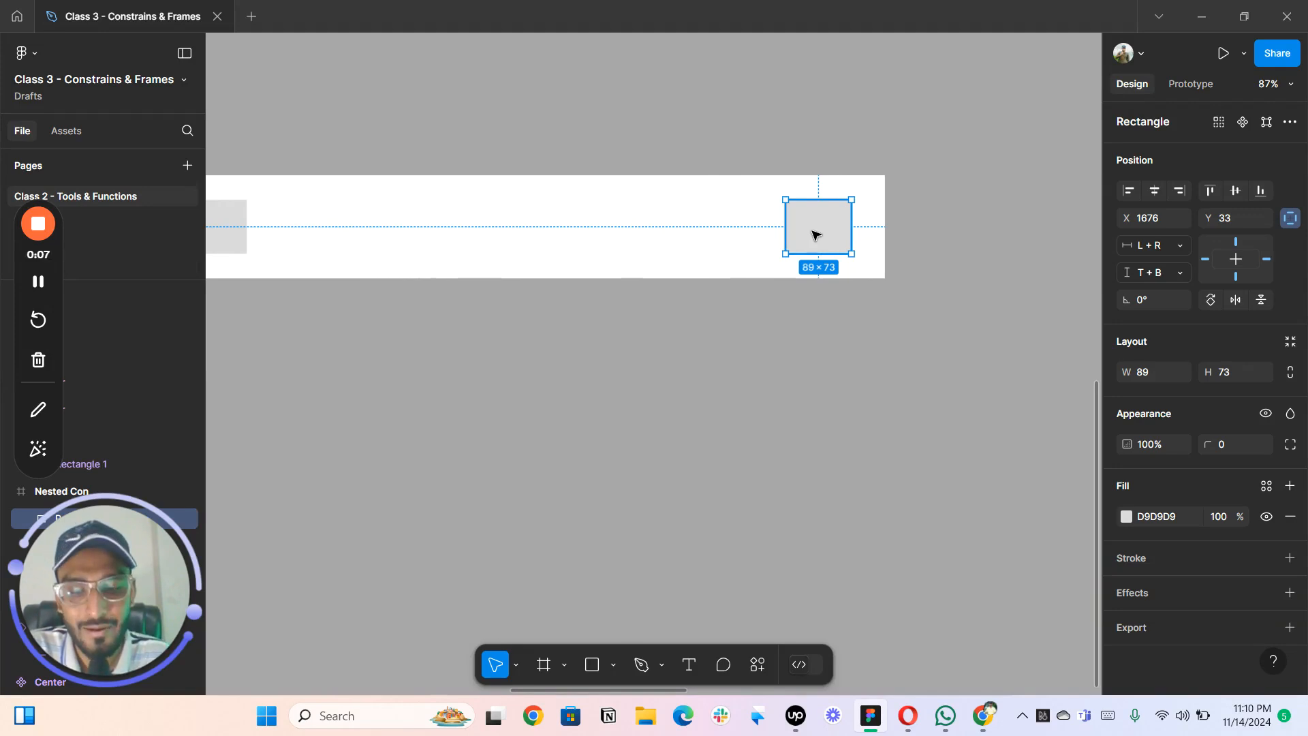
scroll(881, 375, "right", 1)
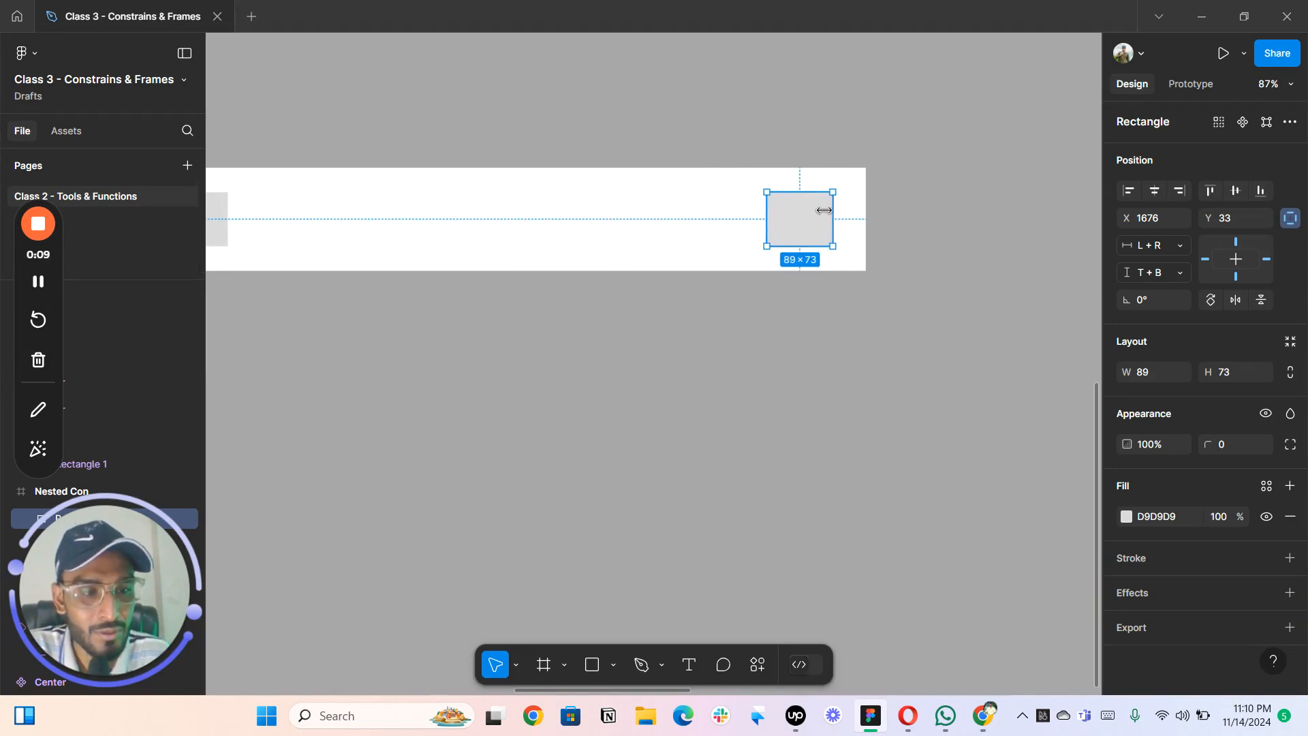
left_click(1267, 260)
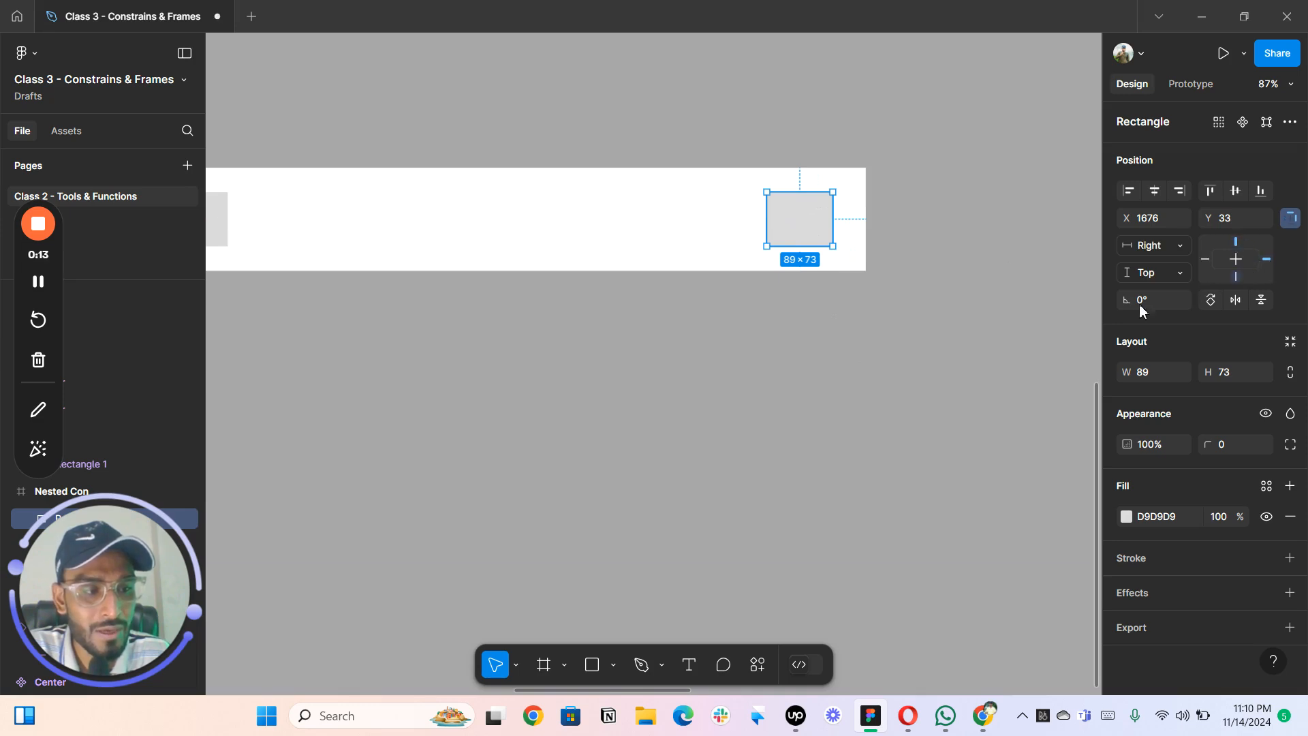
left_click(808, 351)
- Select the rectangle in the middle of Nested Con for editing its constraints
left_click_drag(252, 327, 847, 324)
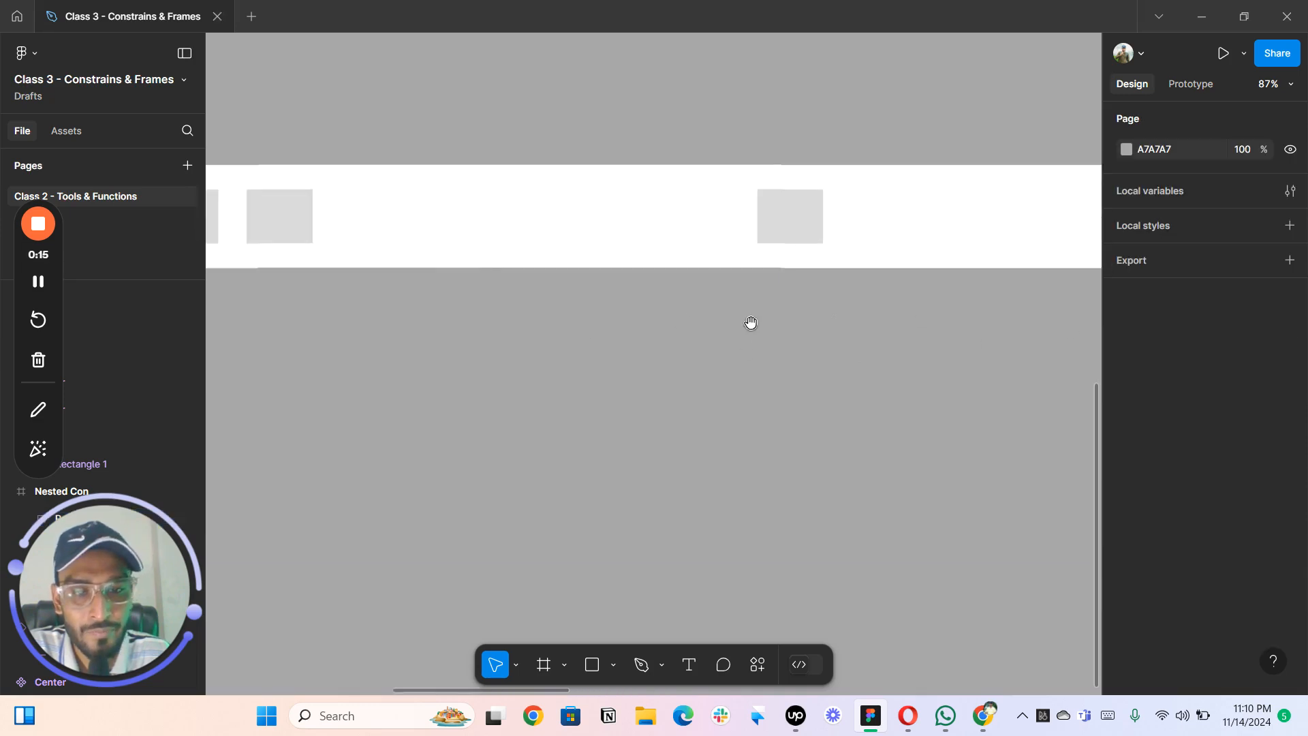
left_click(801, 223)
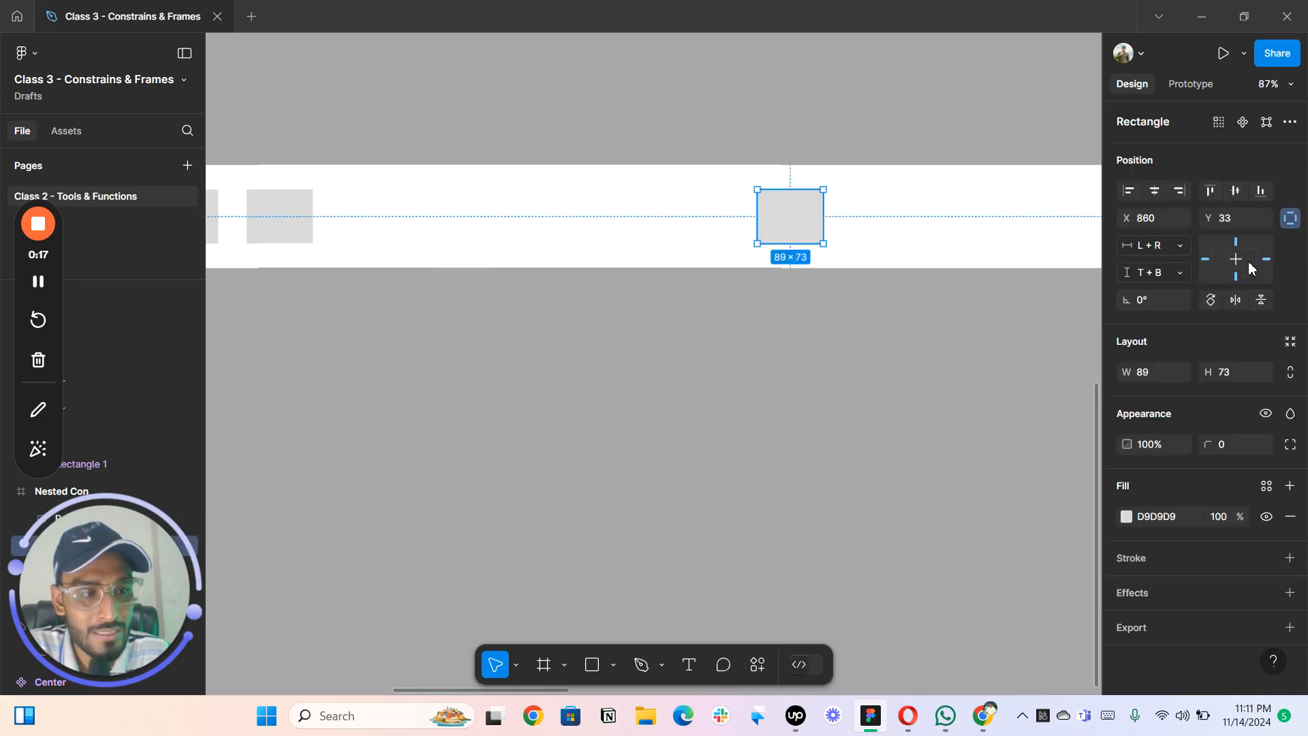
- Set the middle rectangle's constraints in the Nested Con frame to Center horizontally and Top vertically
left_click(1237, 260)
left_click(1160, 272)
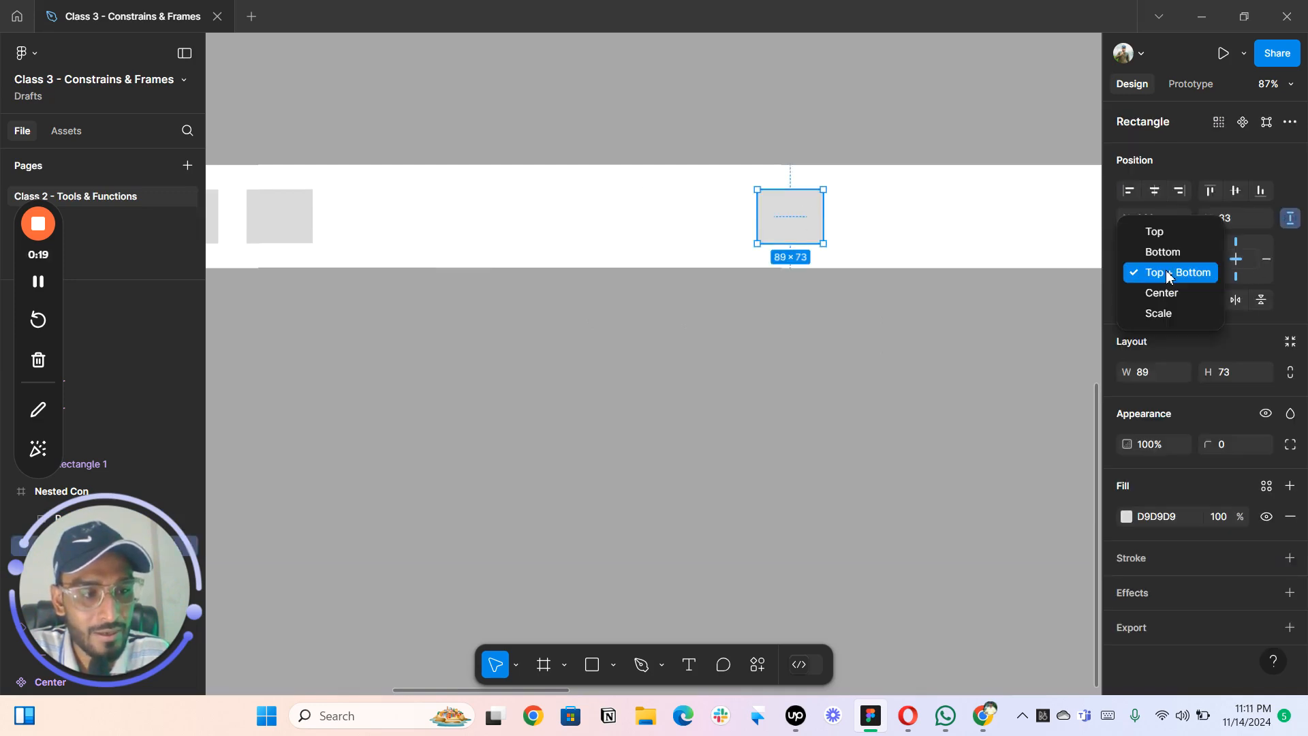
left_click(1238, 244)
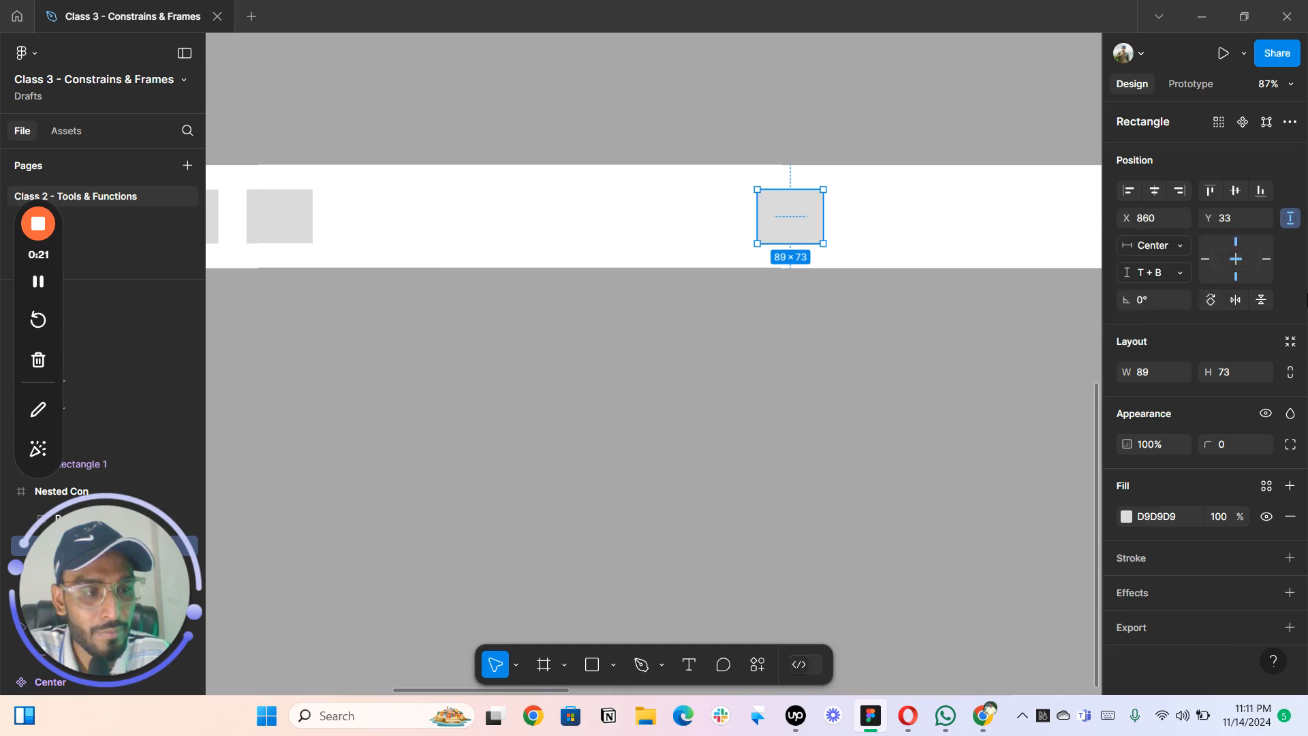
left_click(1239, 277)
left_click(1237, 244)
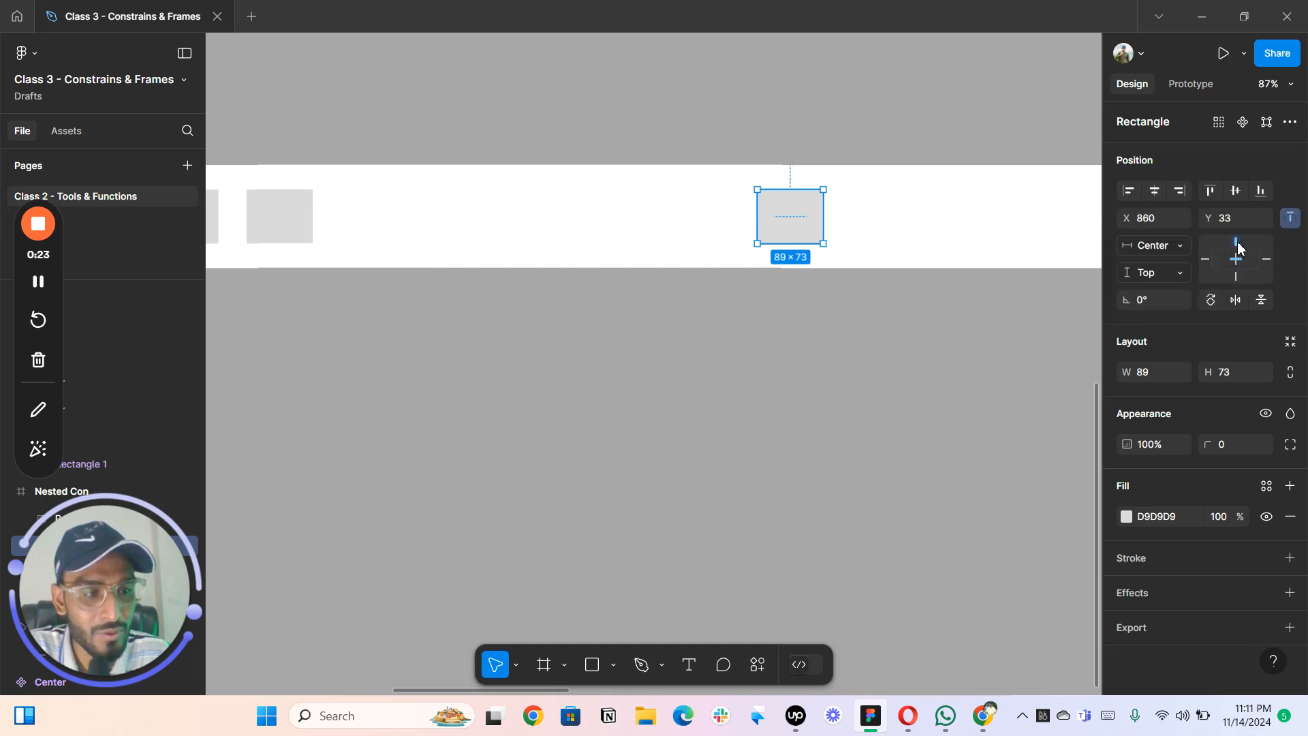
left_click(920, 380)
- Set the constraints of the first and second rectangles in Nested Con to Left and Top
scroll(681, 306, "left", 5)
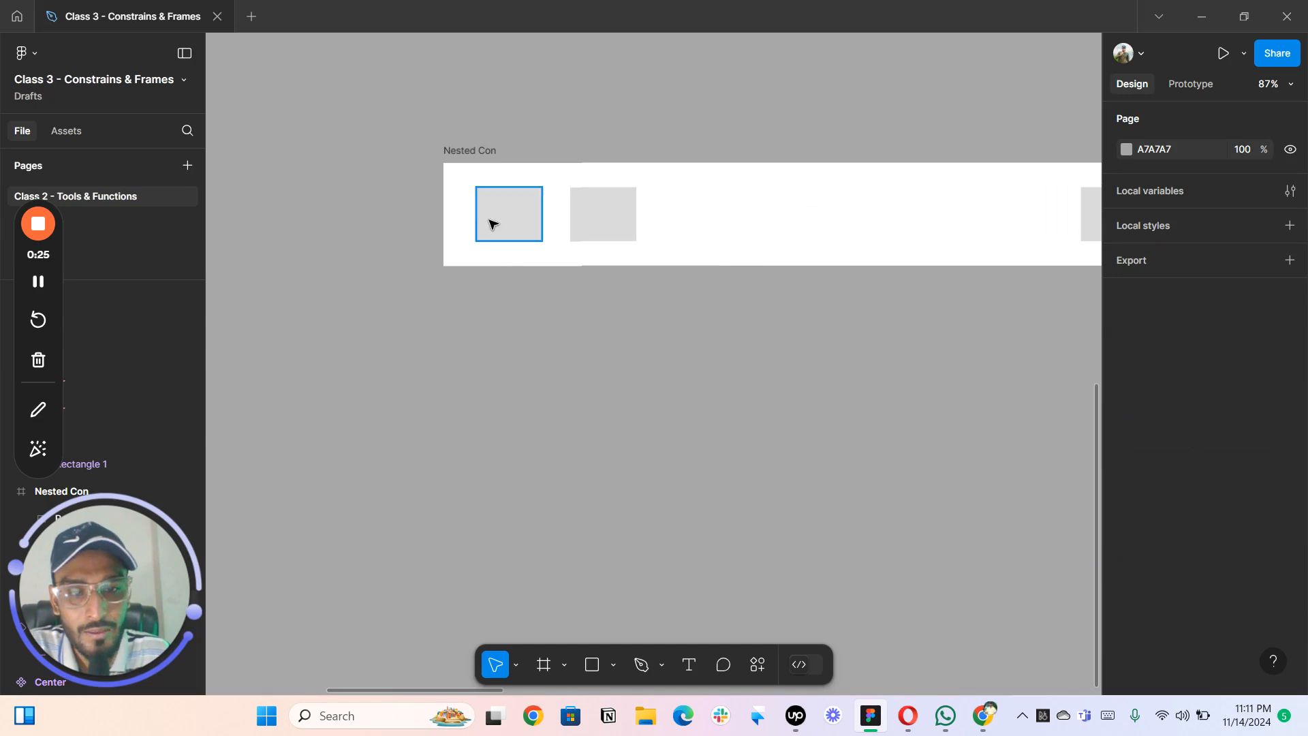
left_click(492, 223)
left_click(1205, 259)
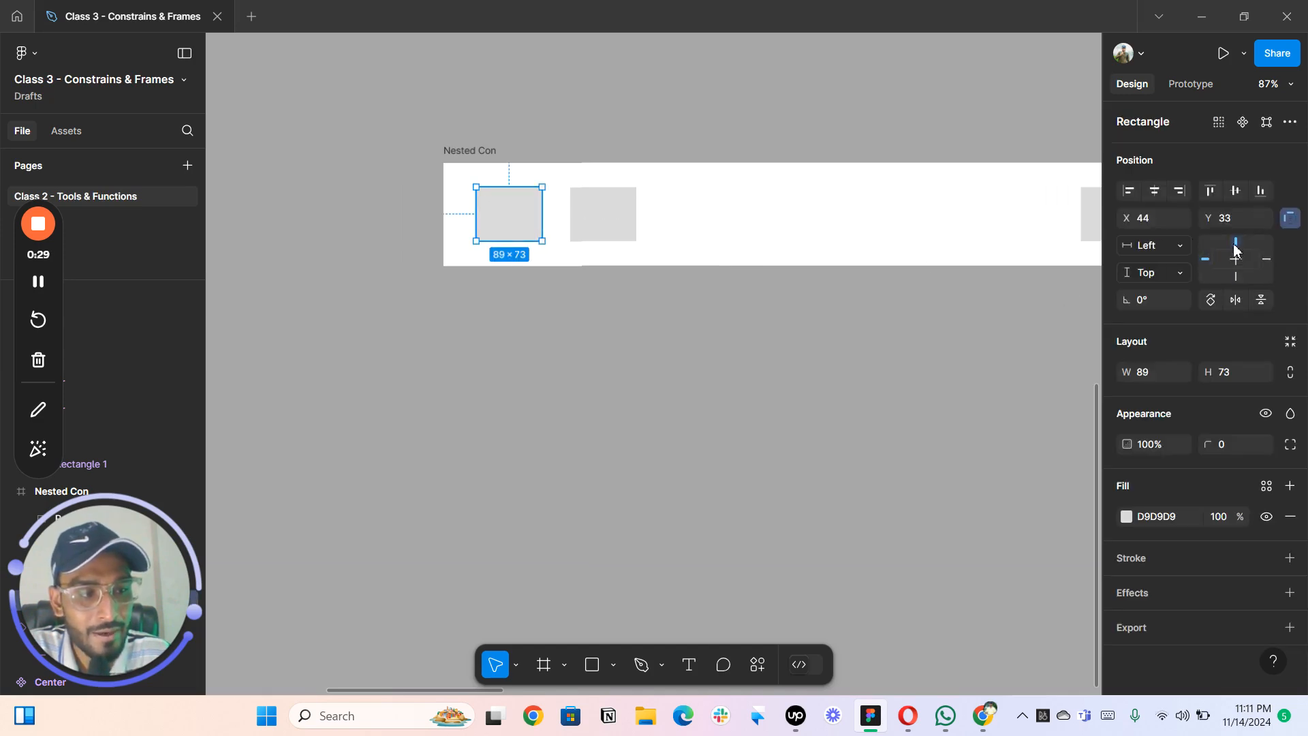
left_click(1206, 260)
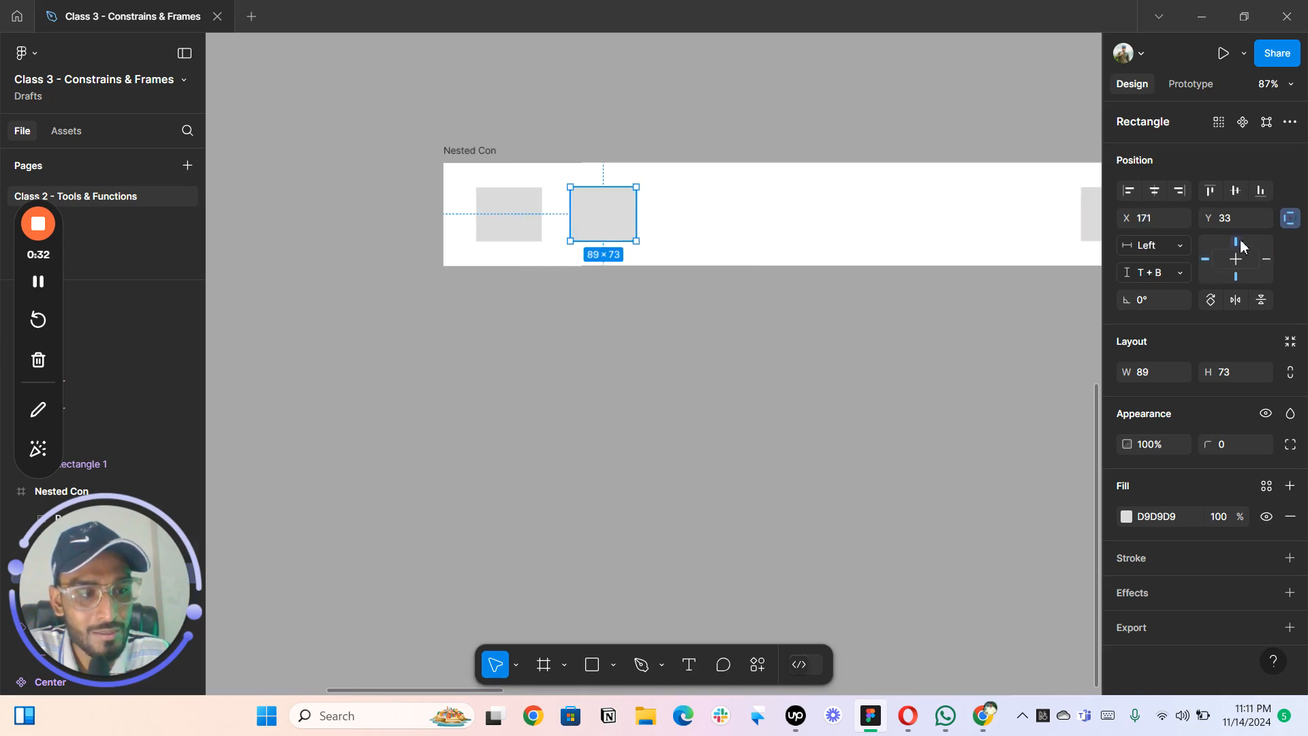
left_click(787, 289)
- Resize the Nested Con frame to a width of about 1484, keeping its height at 139
scroll(778, 286, "down", 5)
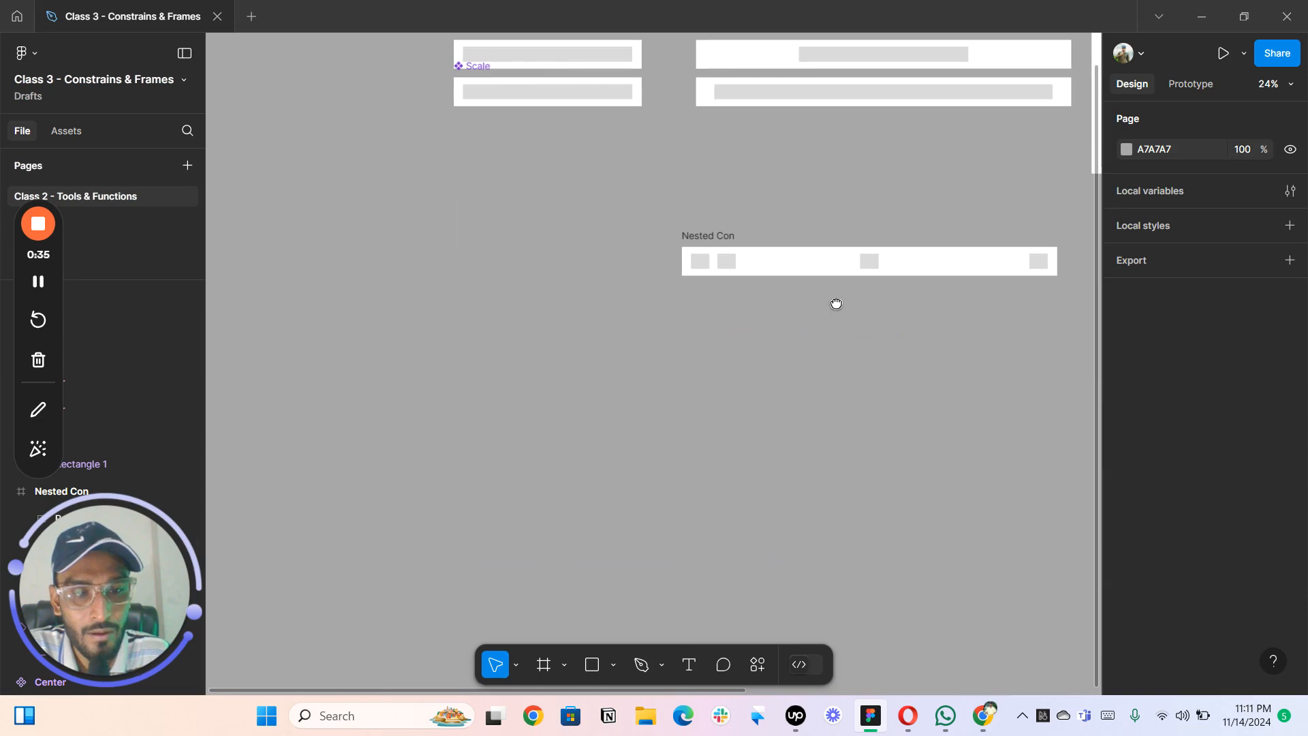
scroll(835, 300, "right", 3)
scroll(600, 303, "up", 4)
left_click_drag(605, 304, 643, 439)
left_click_drag(560, 448, 516, 254)
scroll(518, 270, "up", 2)
scroll(518, 271, "down", 6)
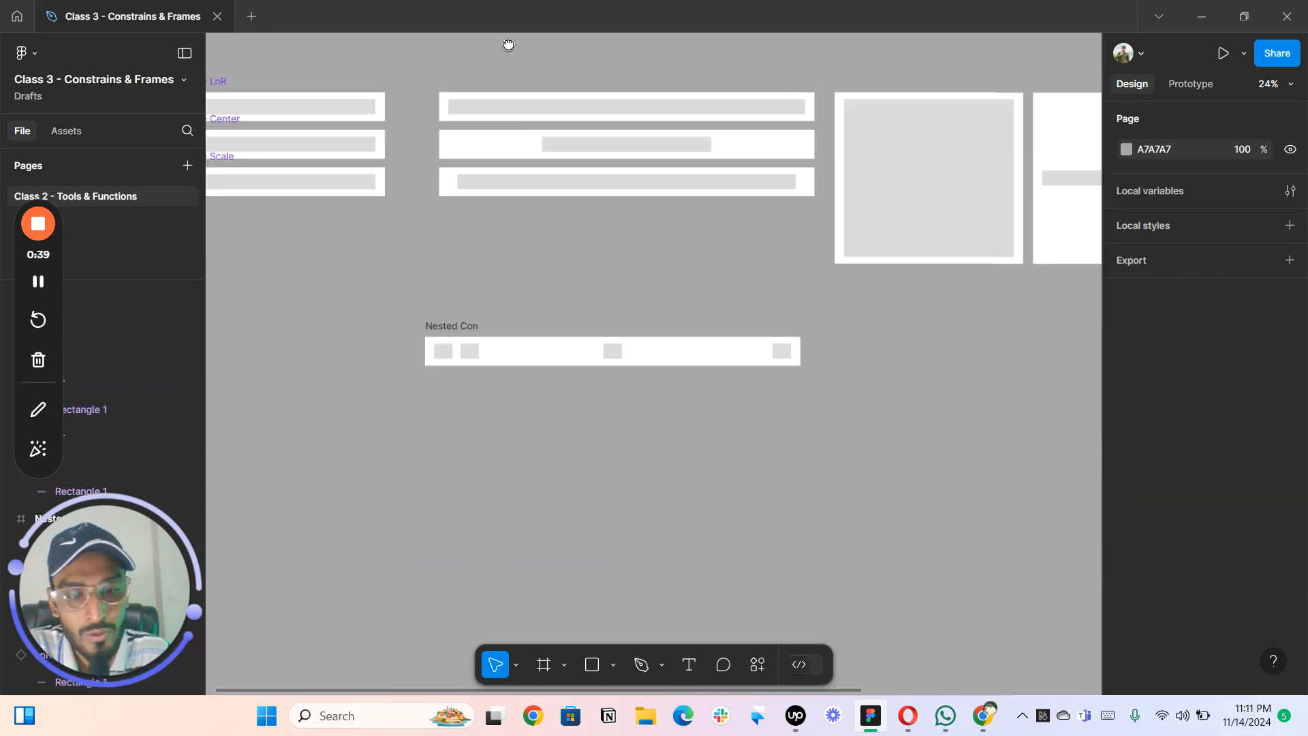
scroll(500, 196, "up", 3)
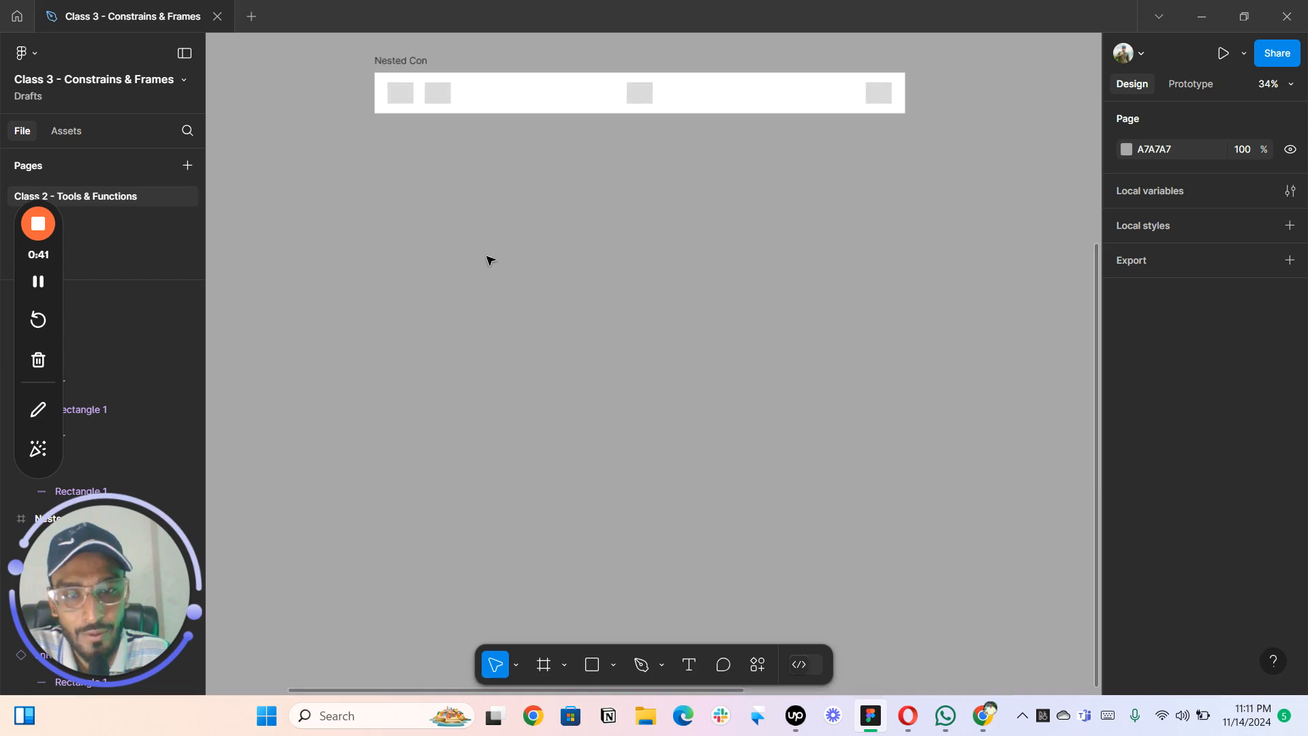
left_click(401, 62)
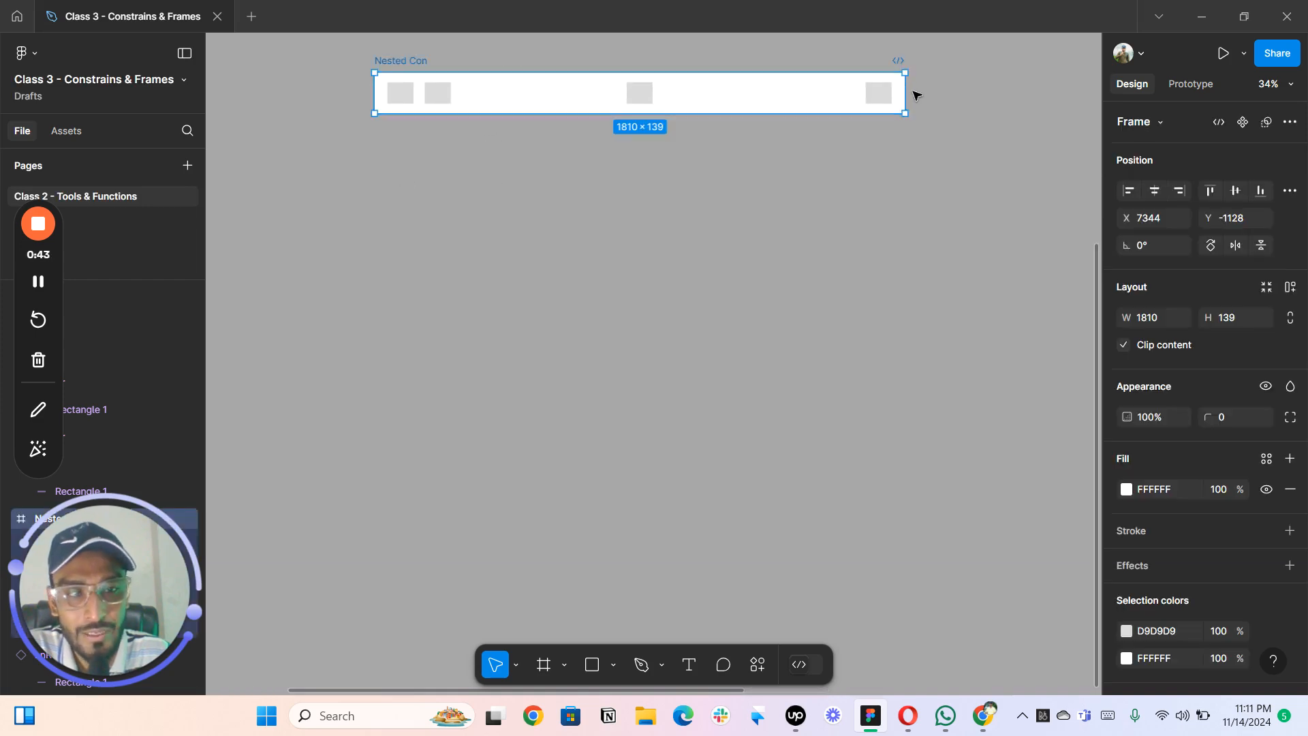
left_click_drag(938, 91, 532, 120)
left_click_drag(528, 199, 671, 394)
left_click_drag(790, 291, 564, 374)
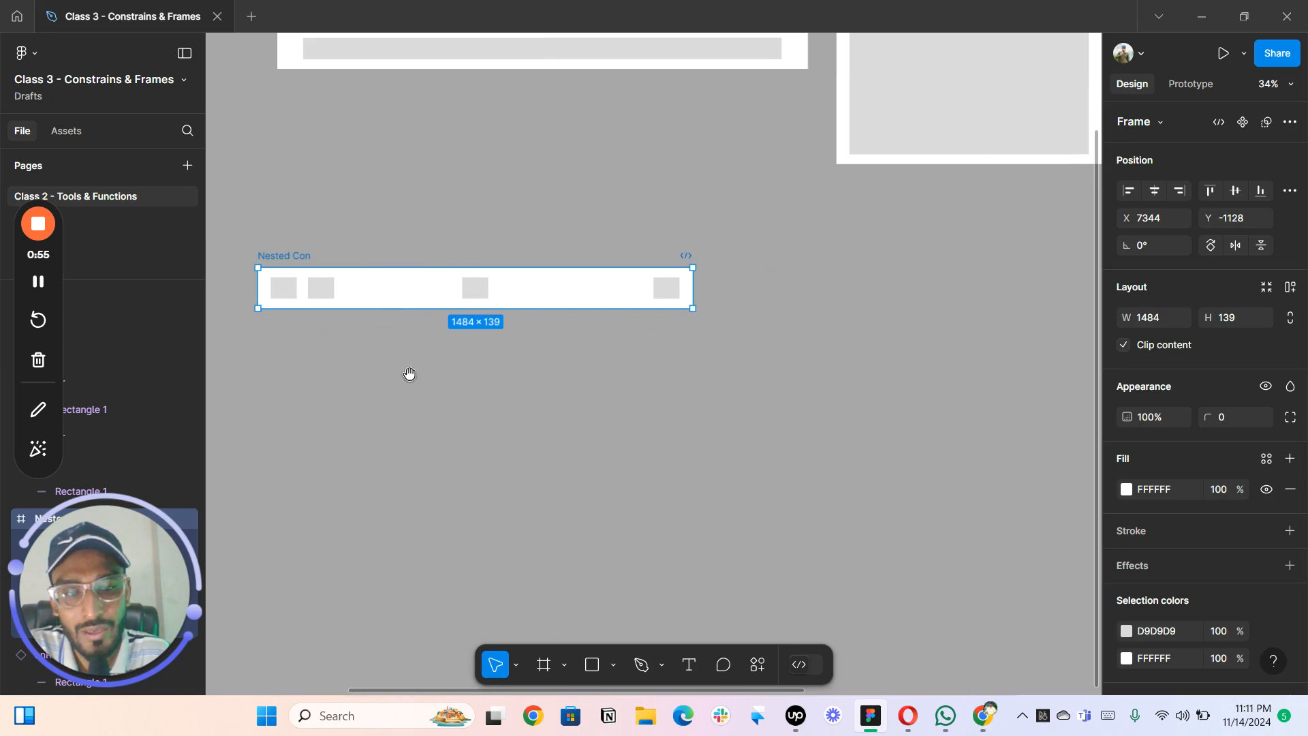
left_click_drag(409, 374, 555, 374)
- Nudge the second rectangle closer to the first one, to X 156
left_click(447, 306)
scroll(450, 302, "up", 5)
left_click(481, 274)
key("shift+Left")
key("shift+Left")
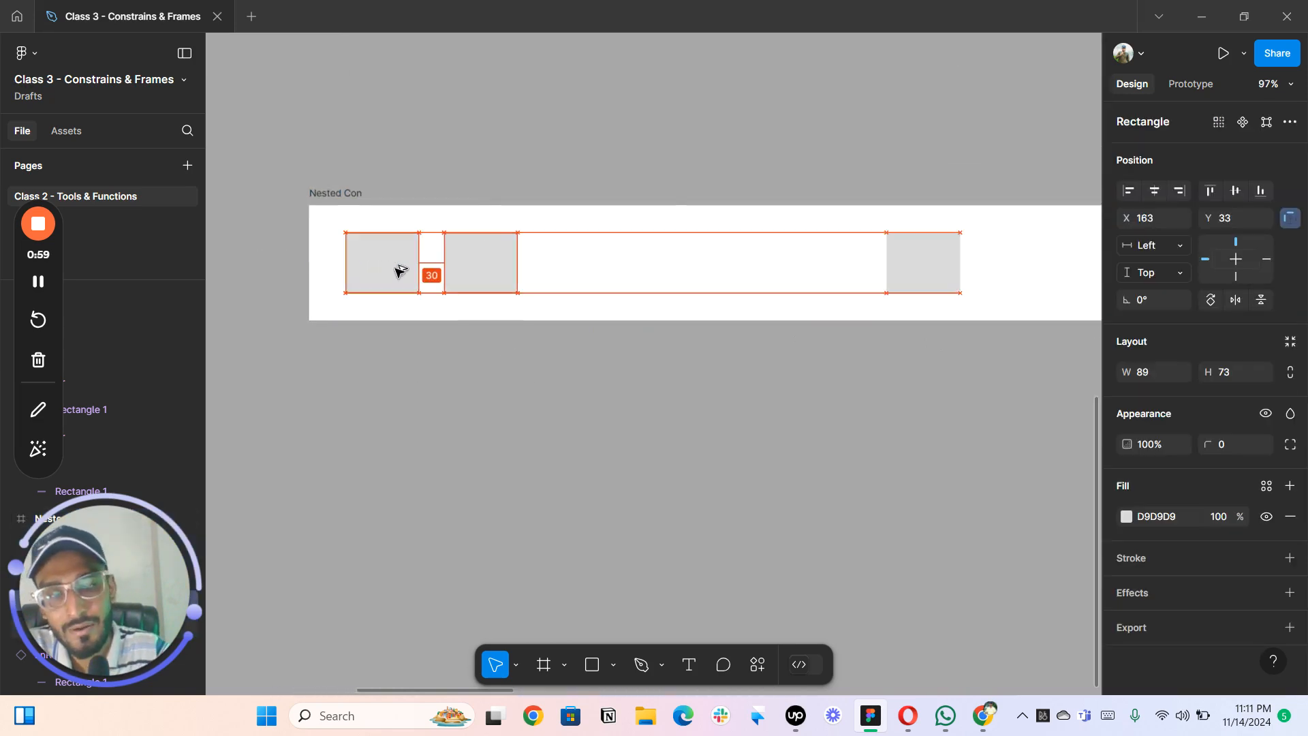
key("Right")
key("Right")
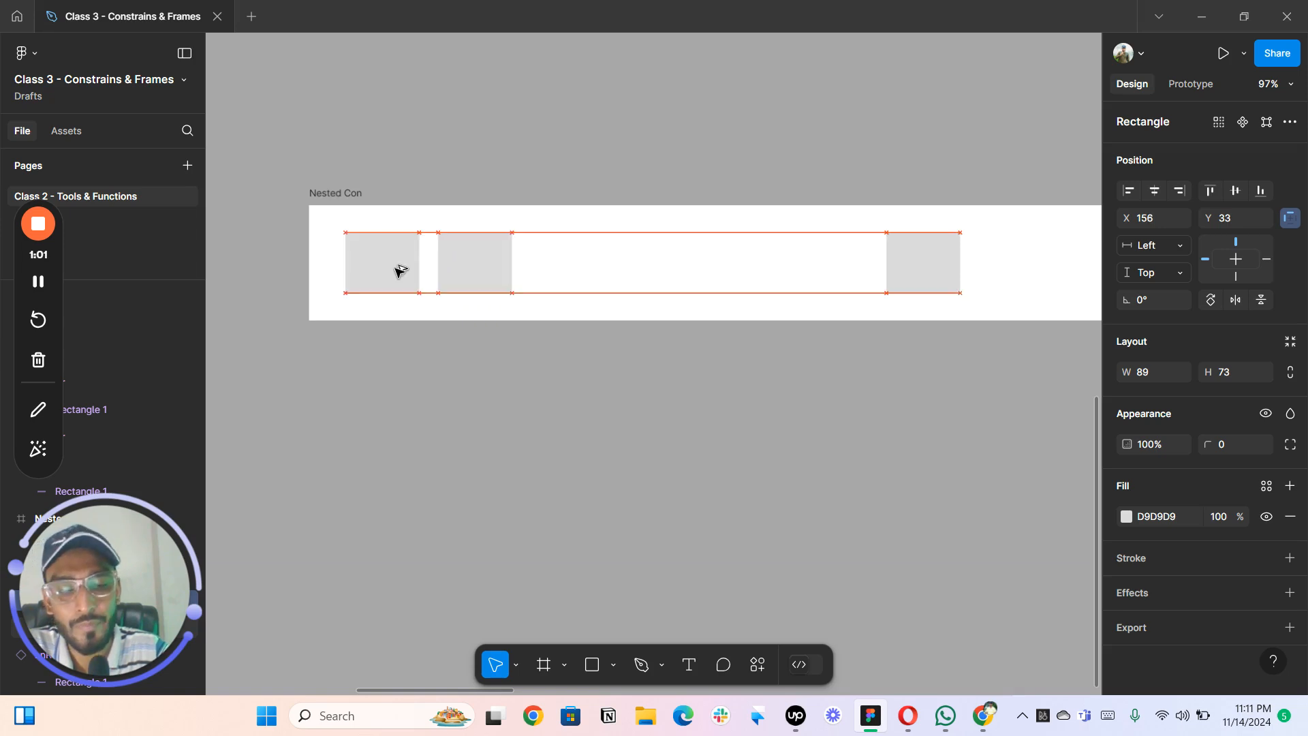
left_click(634, 421)
- Draw a new frame about 1498 × 1216 below Nested Con and move Nested Con inside it
scroll(633, 419, "down", 5)
left_click_drag(710, 365, 661, 315)
scroll(704, 429, "up", 2)
scroll(732, 458, "up", 1)
left_click(731, 458)
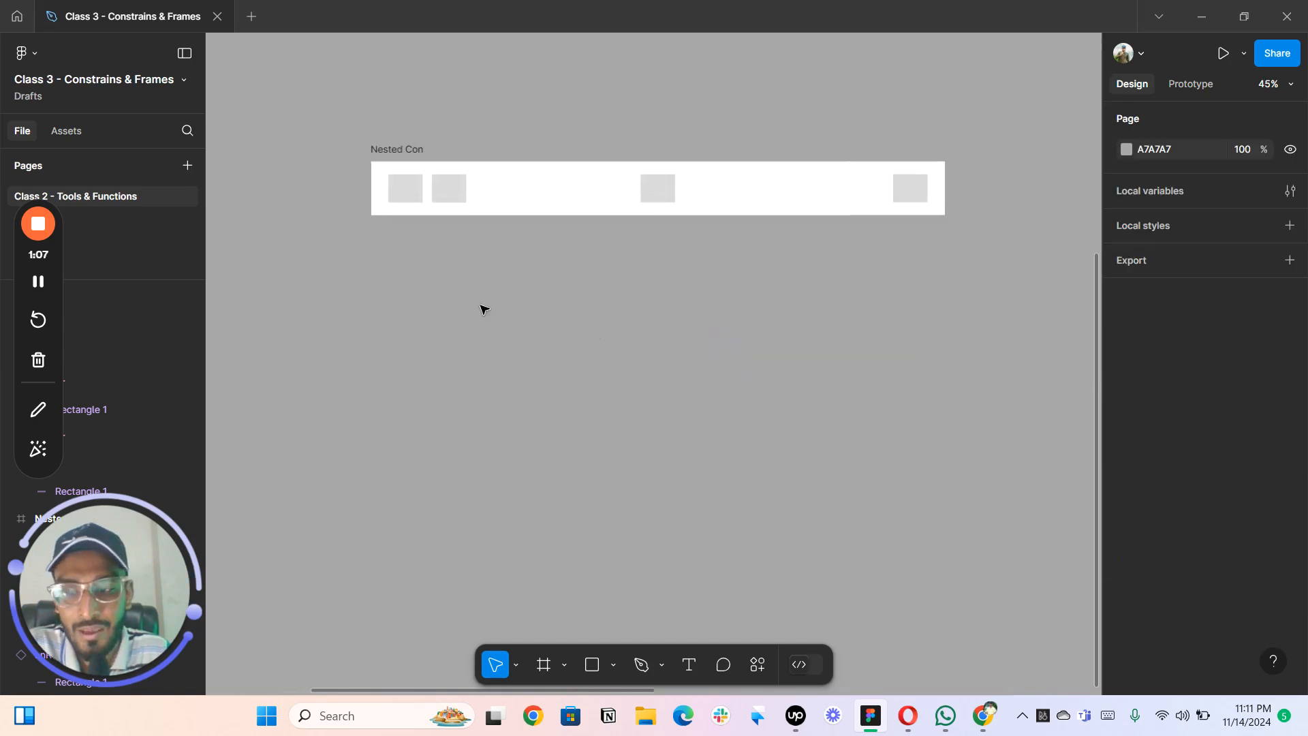
key("f")
left_click_drag(371, 241, 951, 647)
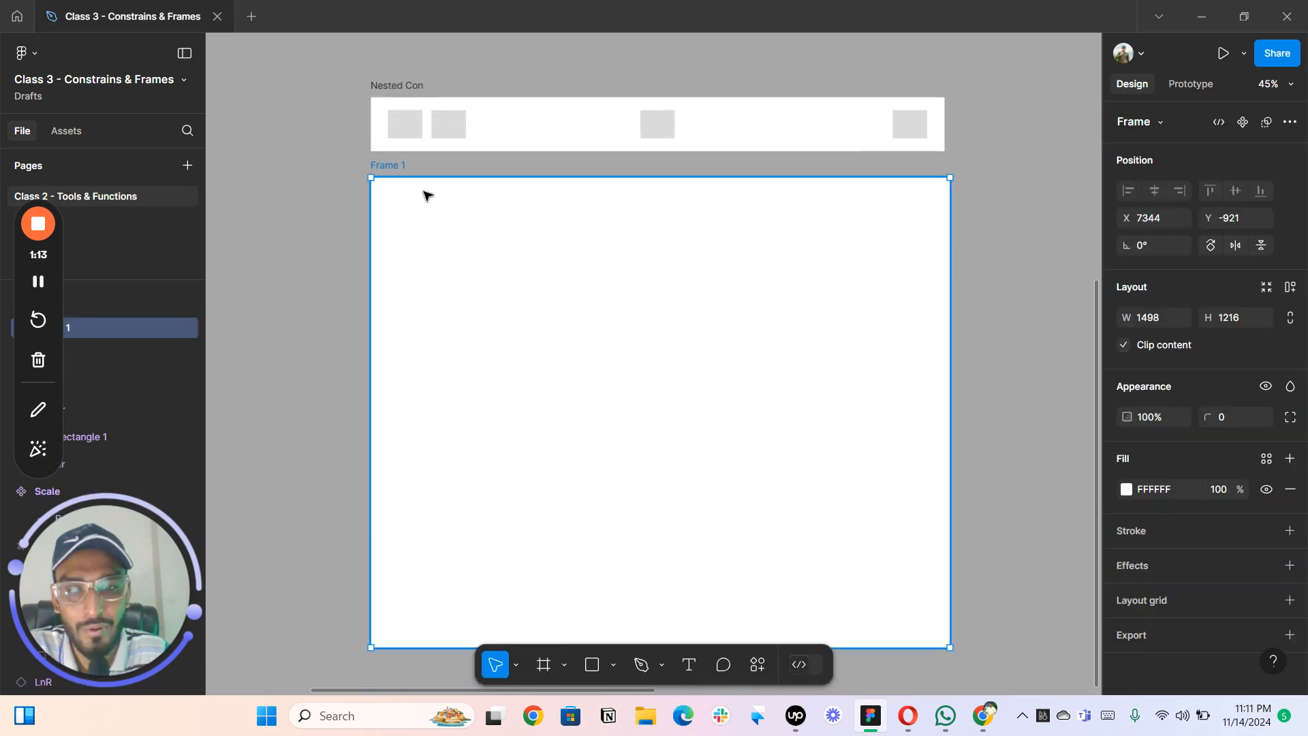
left_click_drag(397, 85, 402, 187)
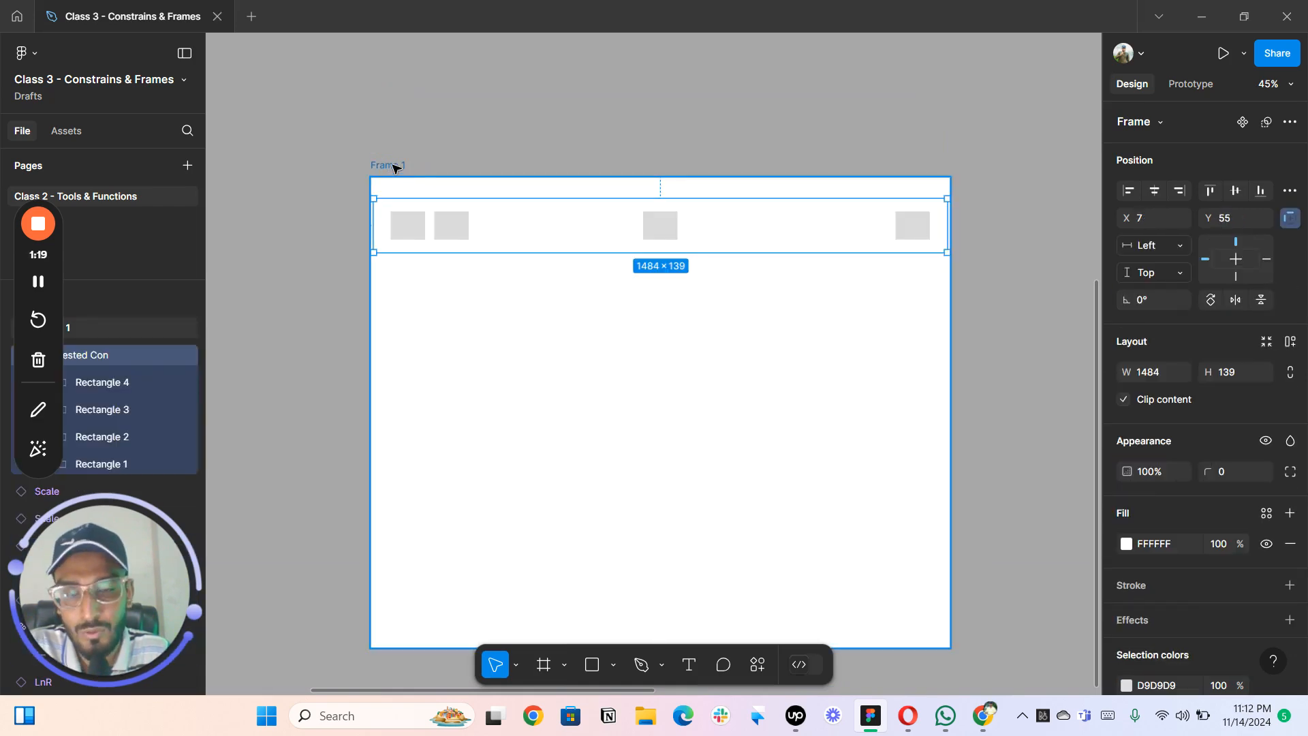
key("Delete")
left_click(392, 164)
key("ctrl+z")
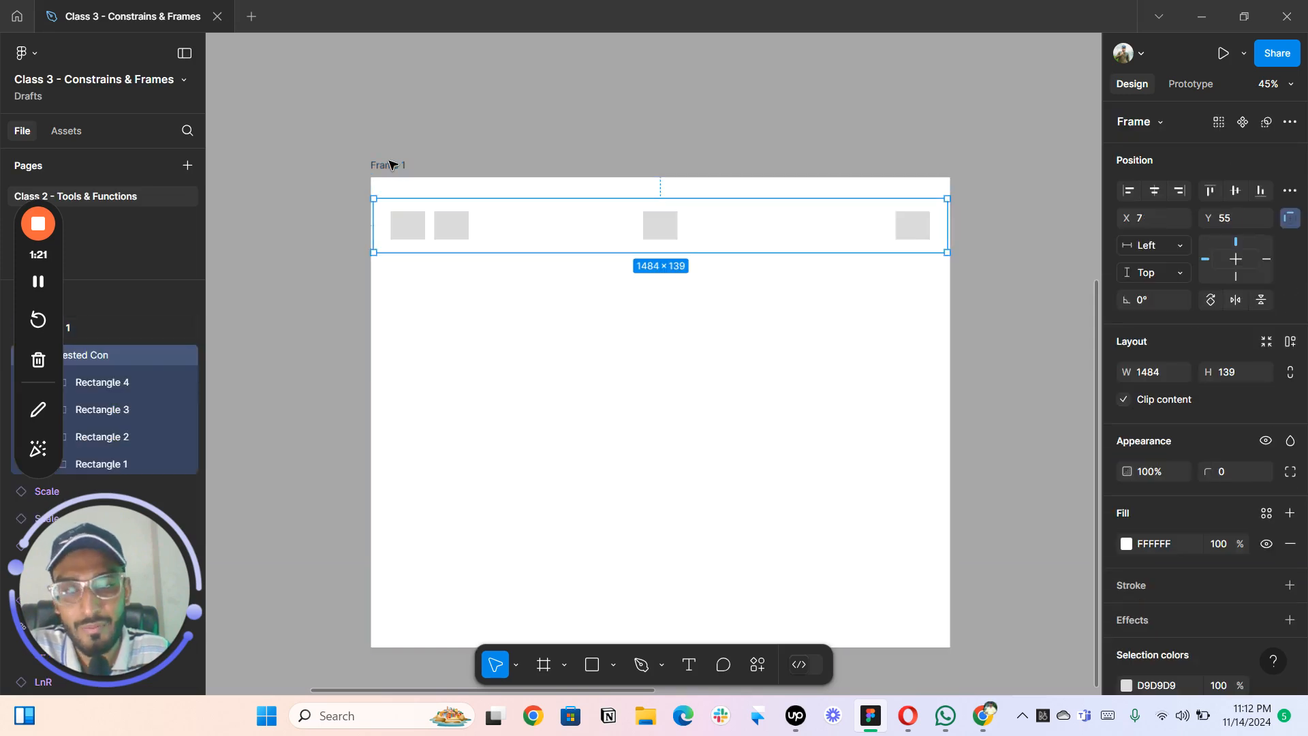
- Align Nested Con to the top edge and horizontal center of Frame 1
left_click(1209, 194)
left_click(1155, 192)
left_click(414, 171)
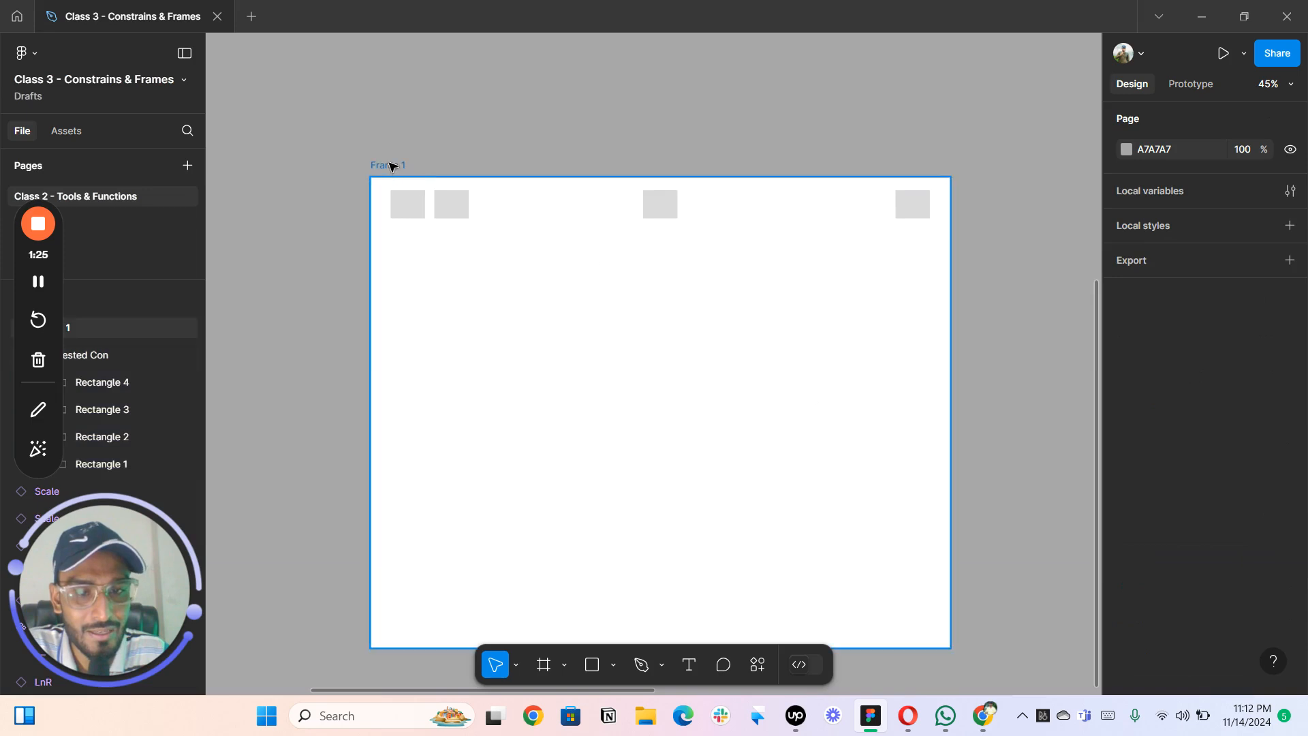
- Change the fill of Frame 1 to the light grey F9F9F9
left_click(392, 166)
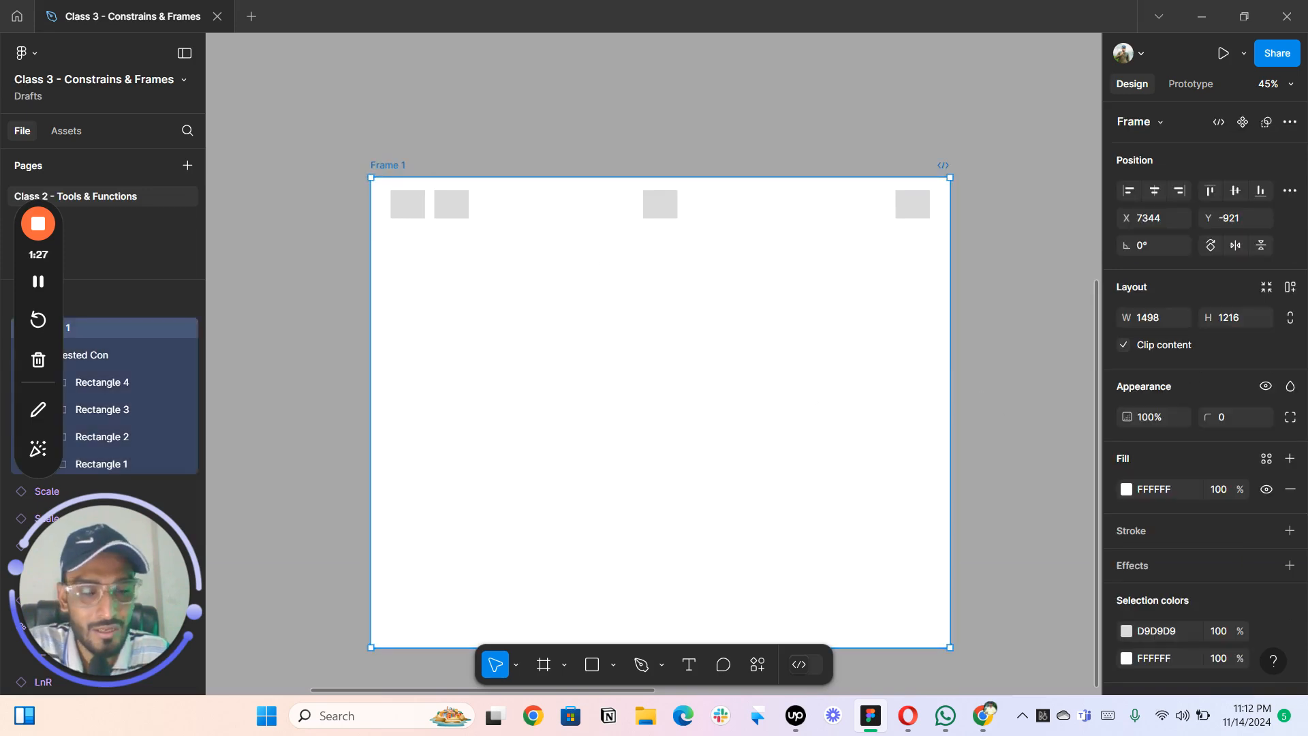
key("i")
left_click(1046, 412)
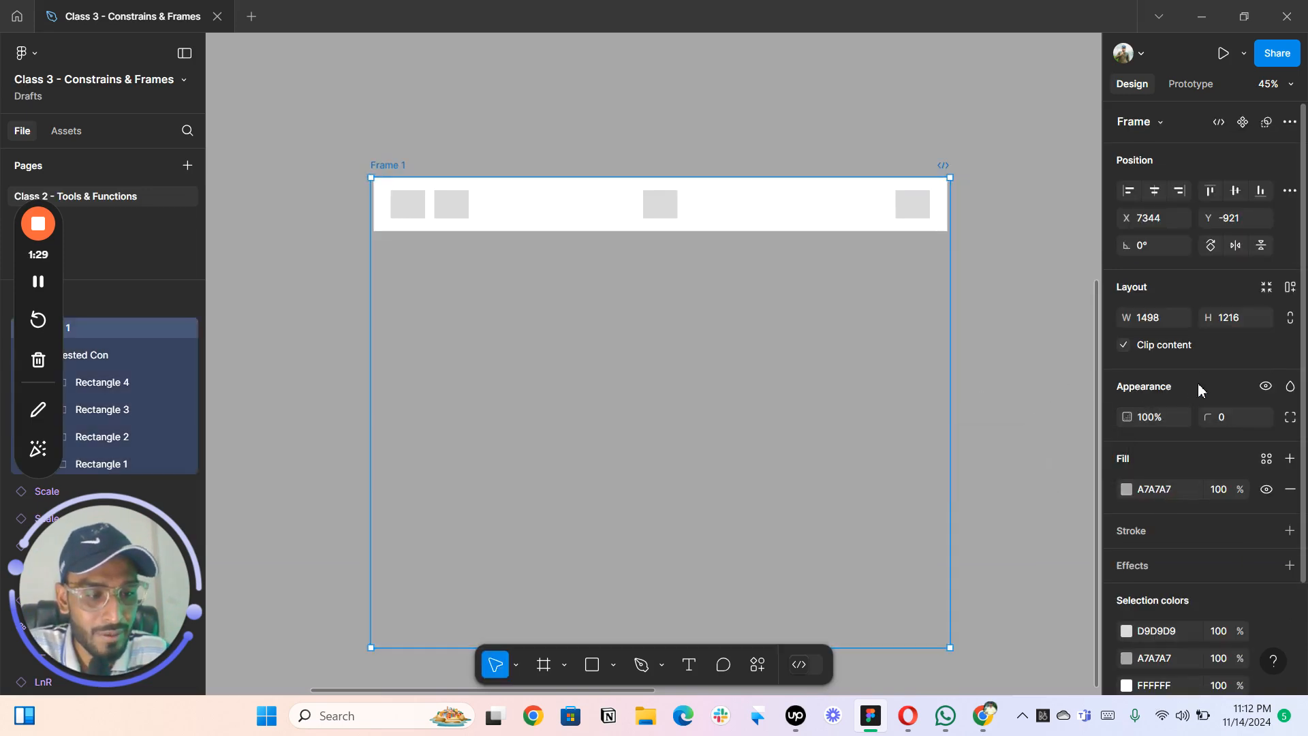
left_click(1126, 490)
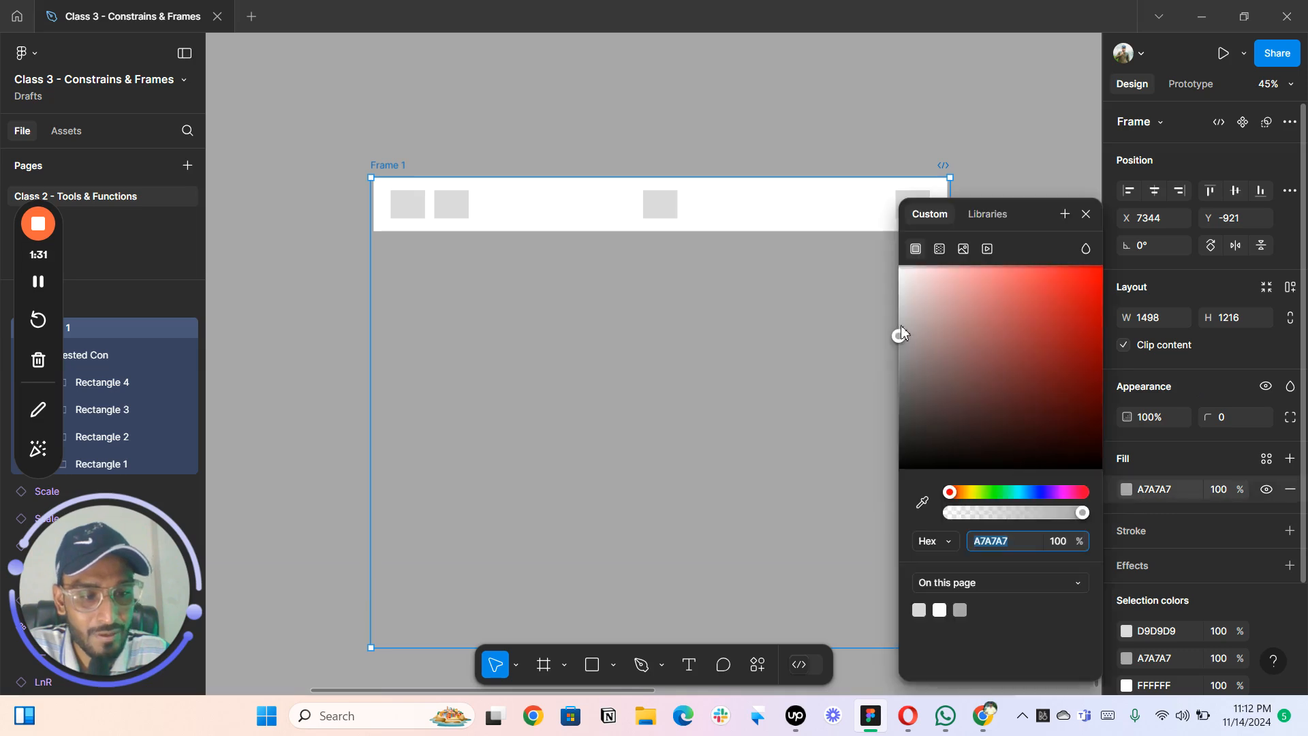
left_click_drag(900, 331, 889, 275)
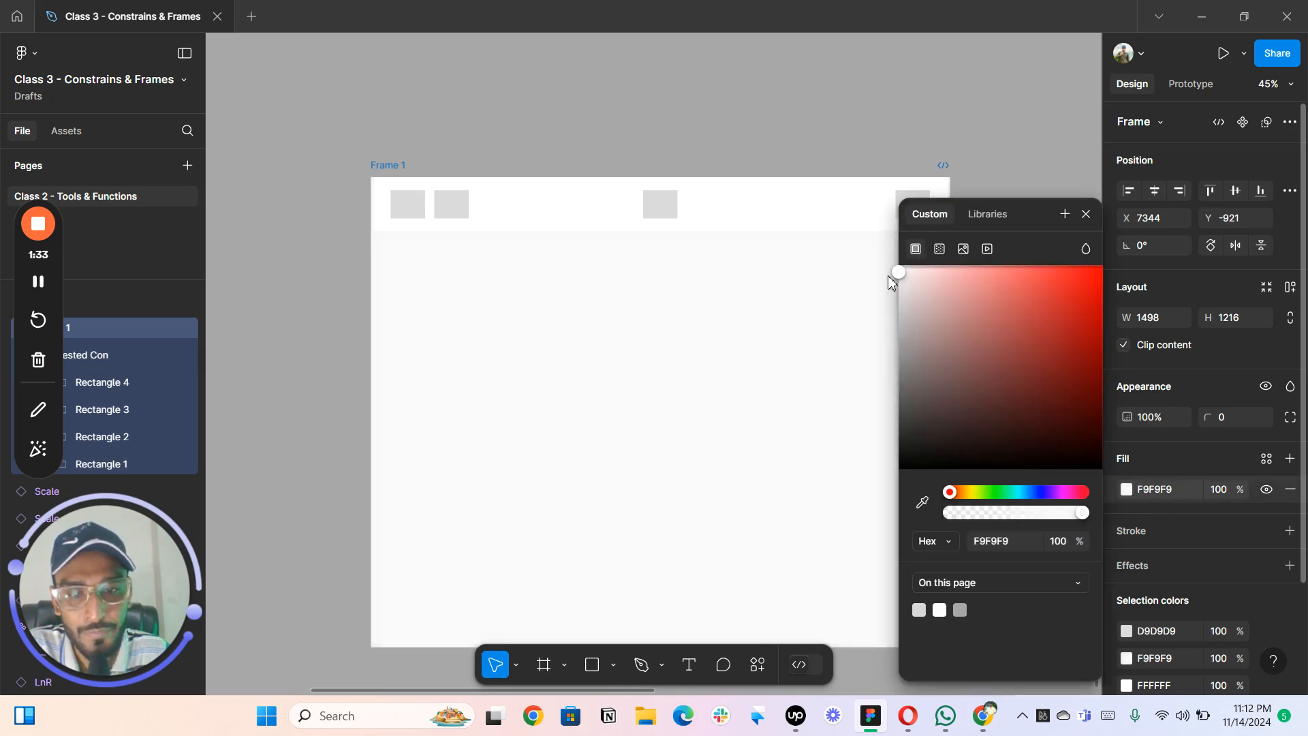
left_click(832, 139)
- Stretch Nested Con on both sides to Frame 1's full width of 1498, starting at X 0
left_click(695, 210)
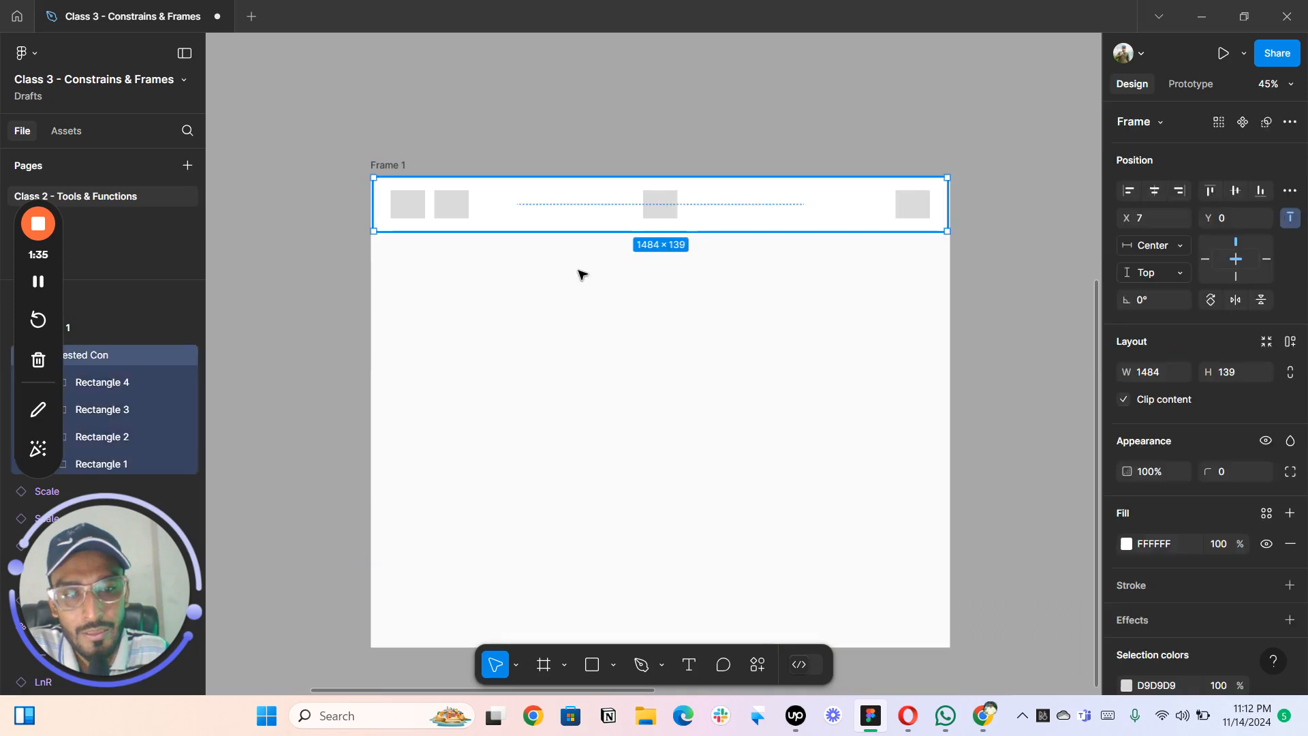
scroll(610, 295, "up", 5)
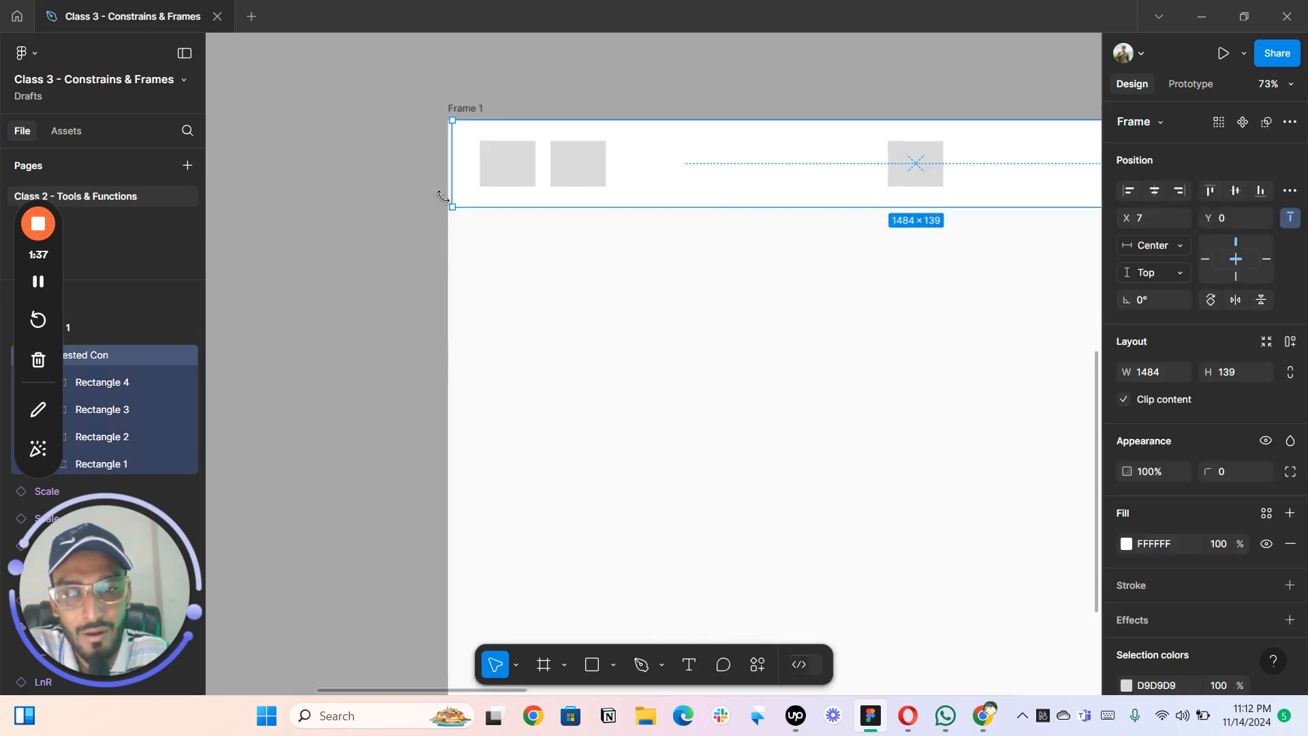
left_click_drag(441, 170, 448, 172)
scroll(707, 84, "down", 5)
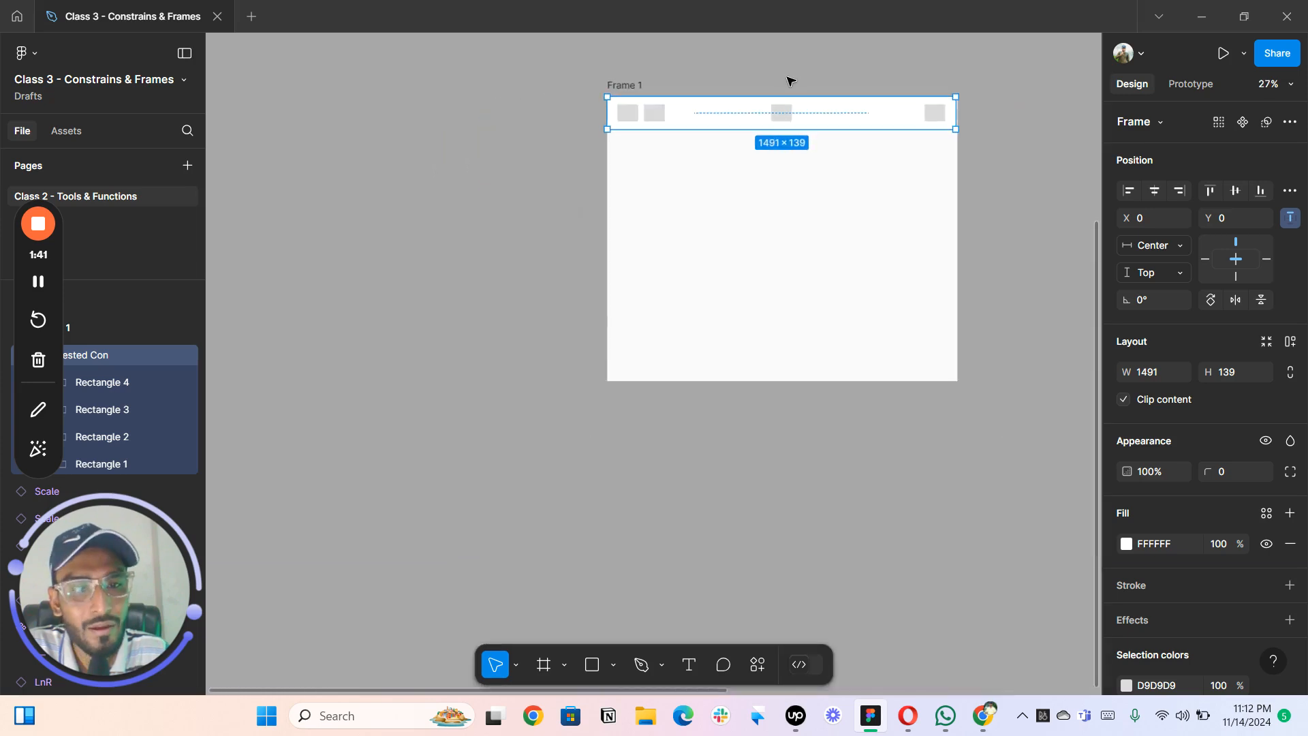
scroll(814, 204, "up", 5)
left_click_drag(856, 245, 830, 249)
scroll(835, 252, "down", 1)
scroll(833, 253, "down", 2)
- Set Nested Con's horizontal constraint to Left + Right
left_click_drag(512, 131, 564, 138)
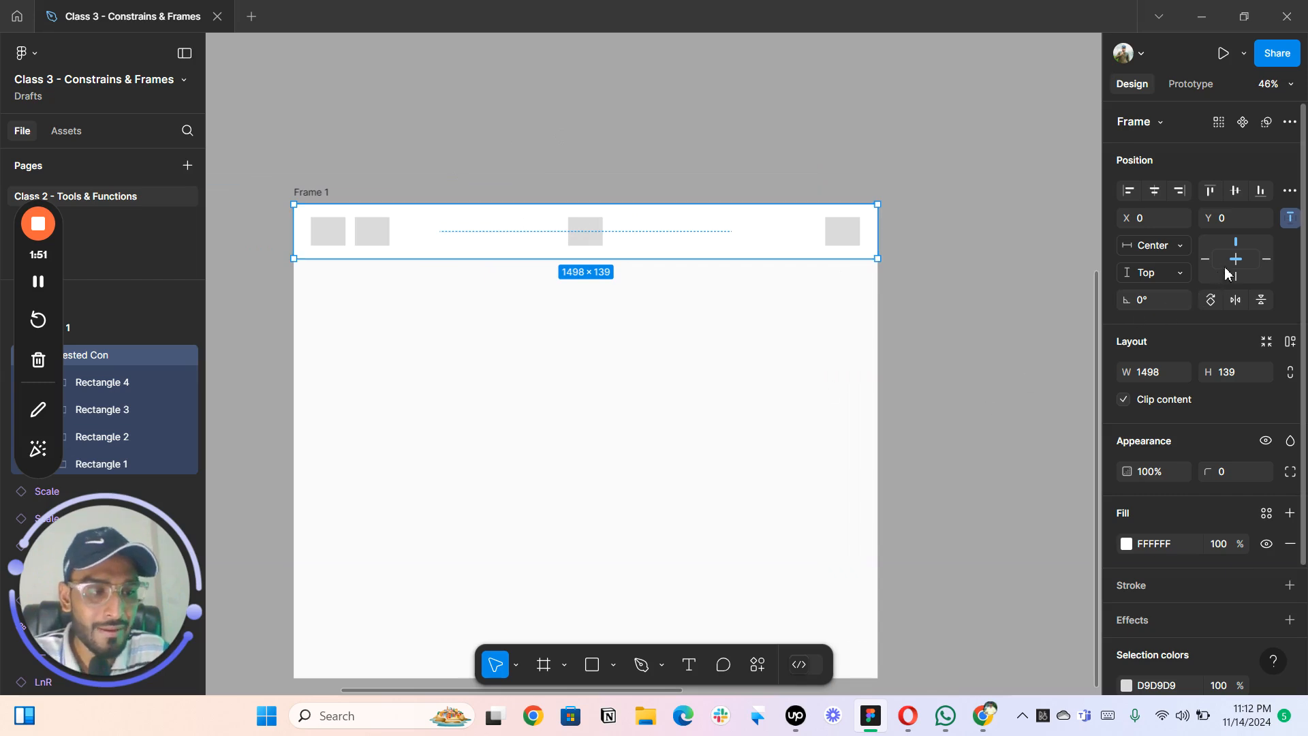
left_click(1166, 248)
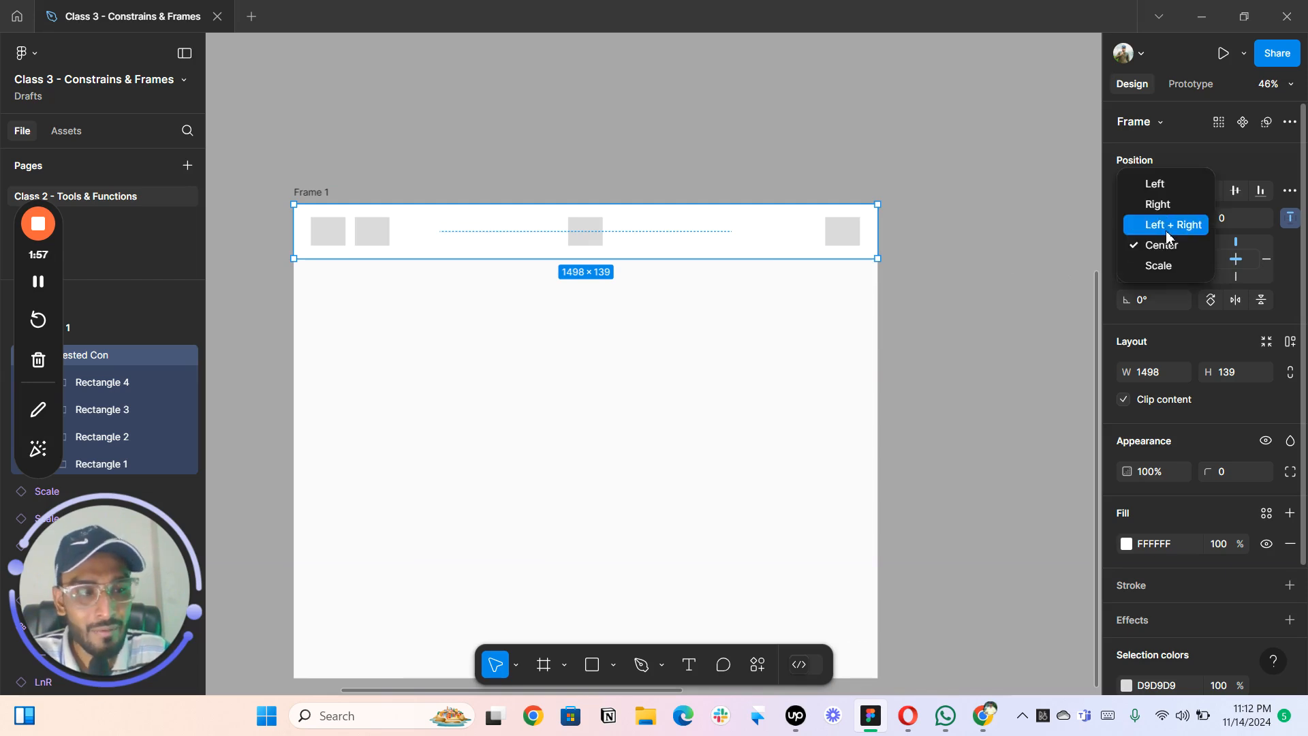
left_click(1168, 236)
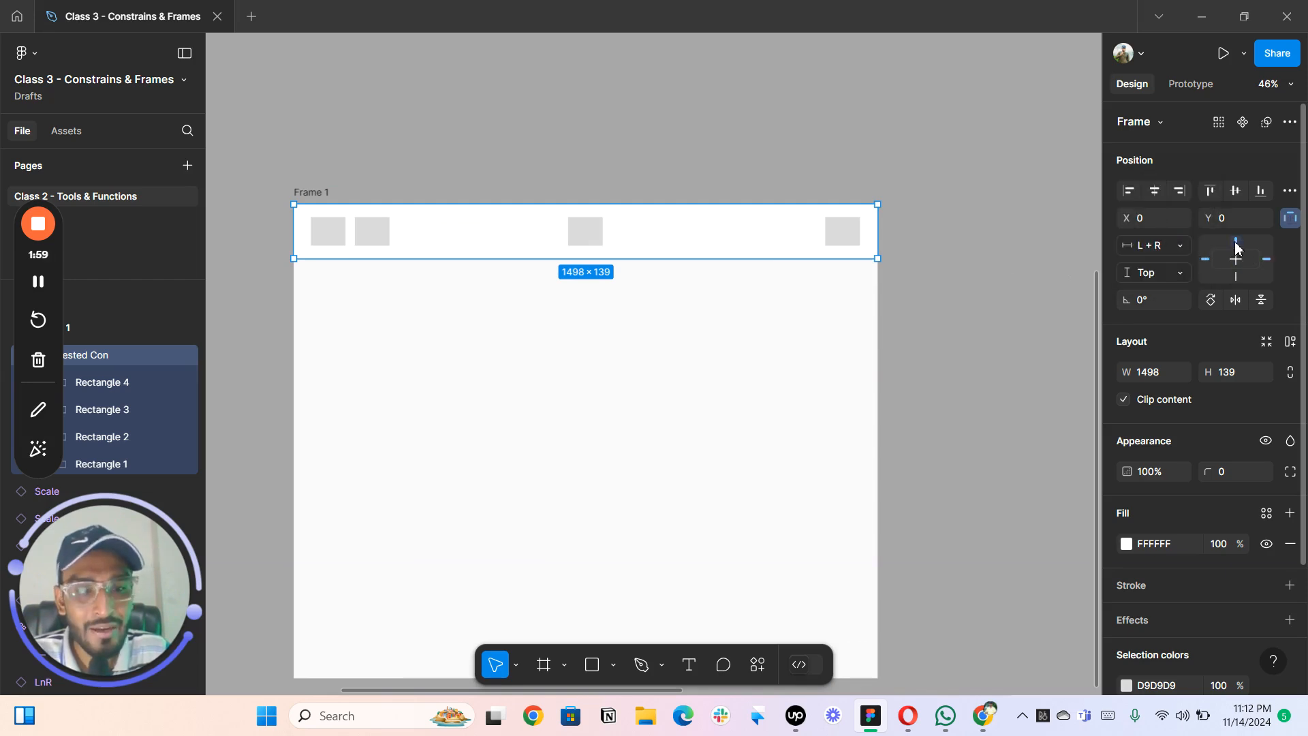
left_click(952, 260)
- Enlarge Frame 1 to about 3996 × 2346 to test how the nested constraints respond
scroll(950, 257, "down", 5)
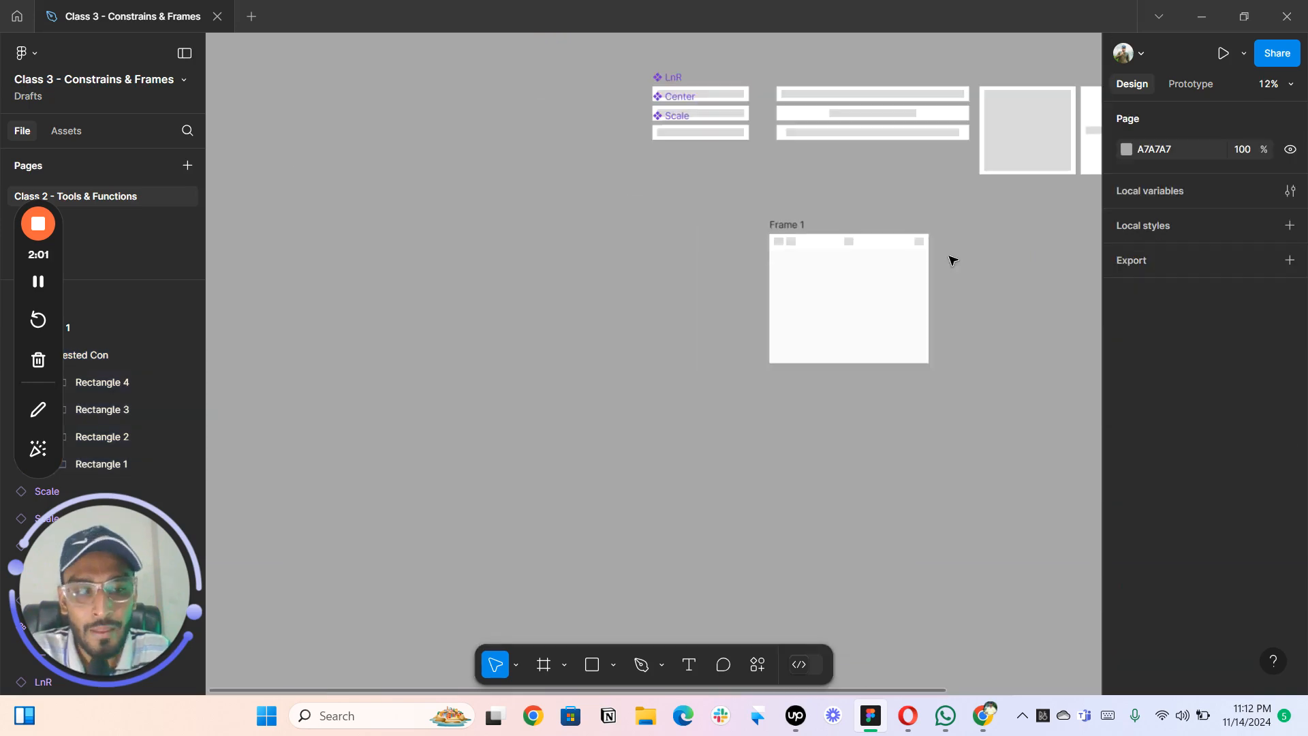
scroll(590, 282, "right", 5)
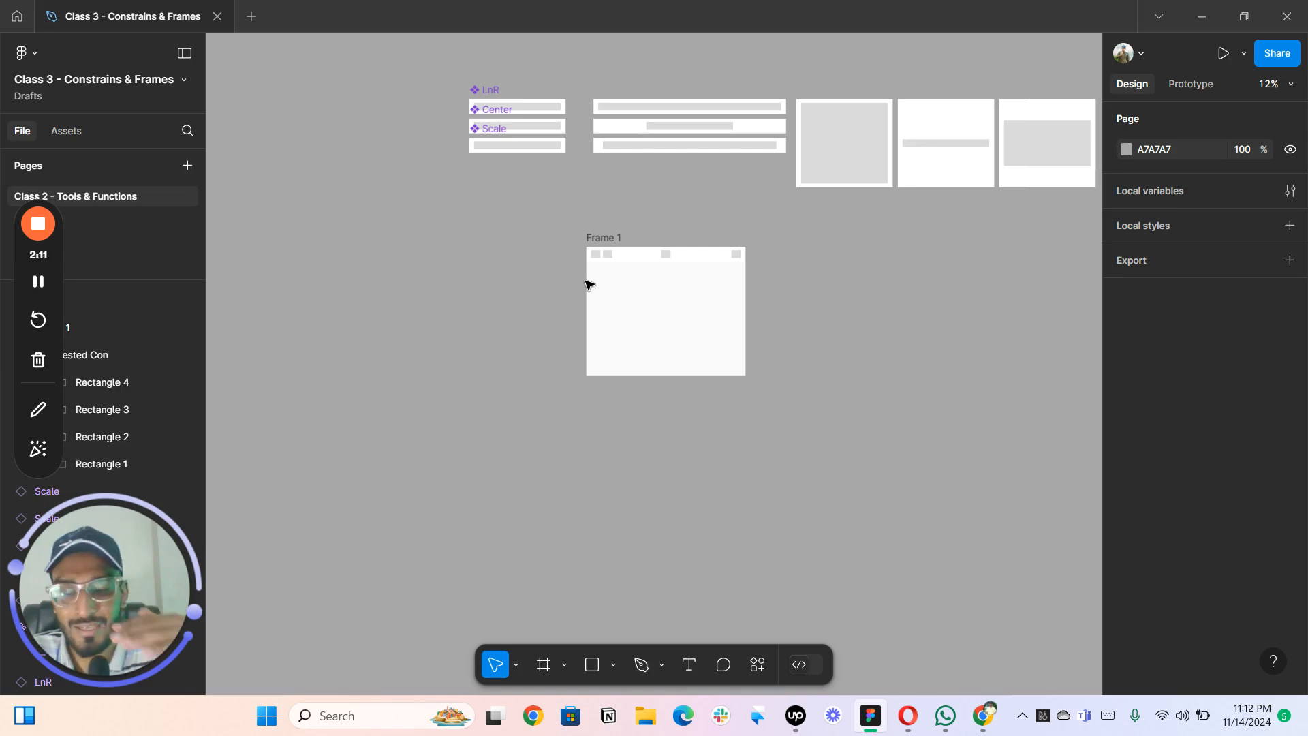
left_click(653, 327)
left_click_drag(658, 432, 661, 496)
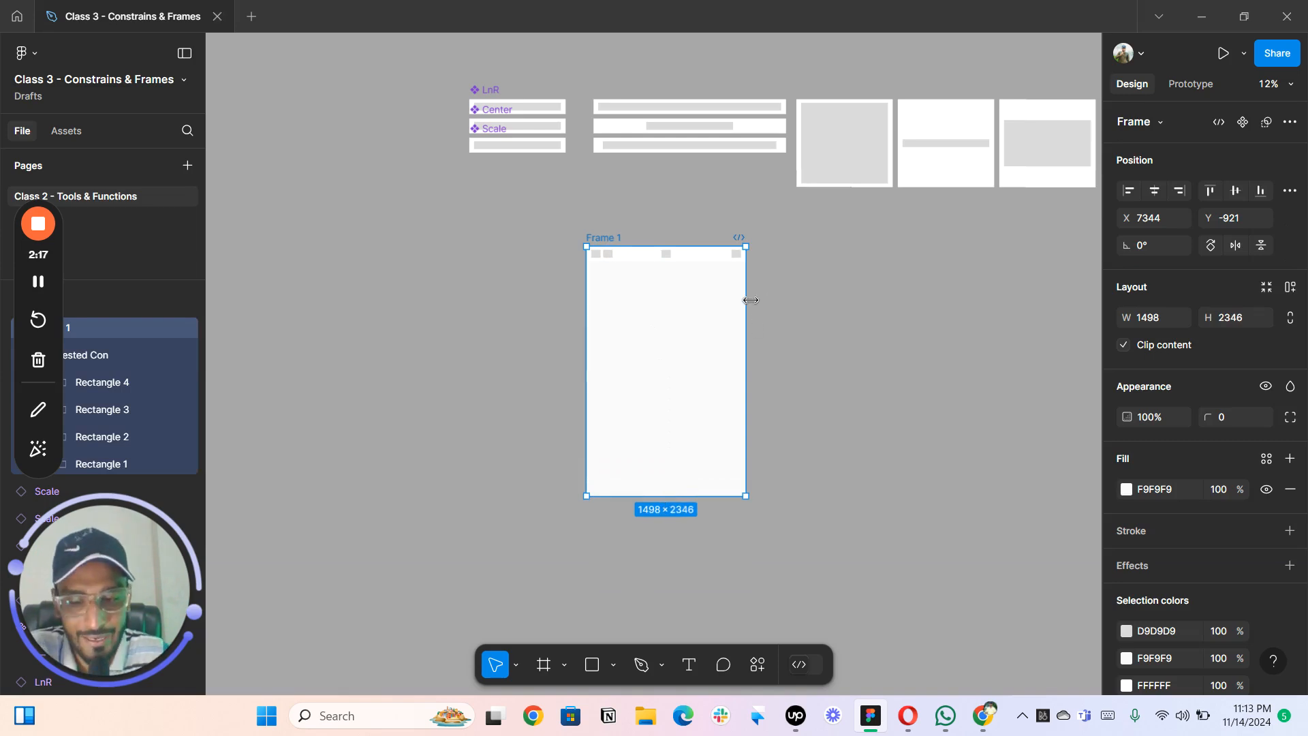
left_click_drag(769, 300, 1013, 348)
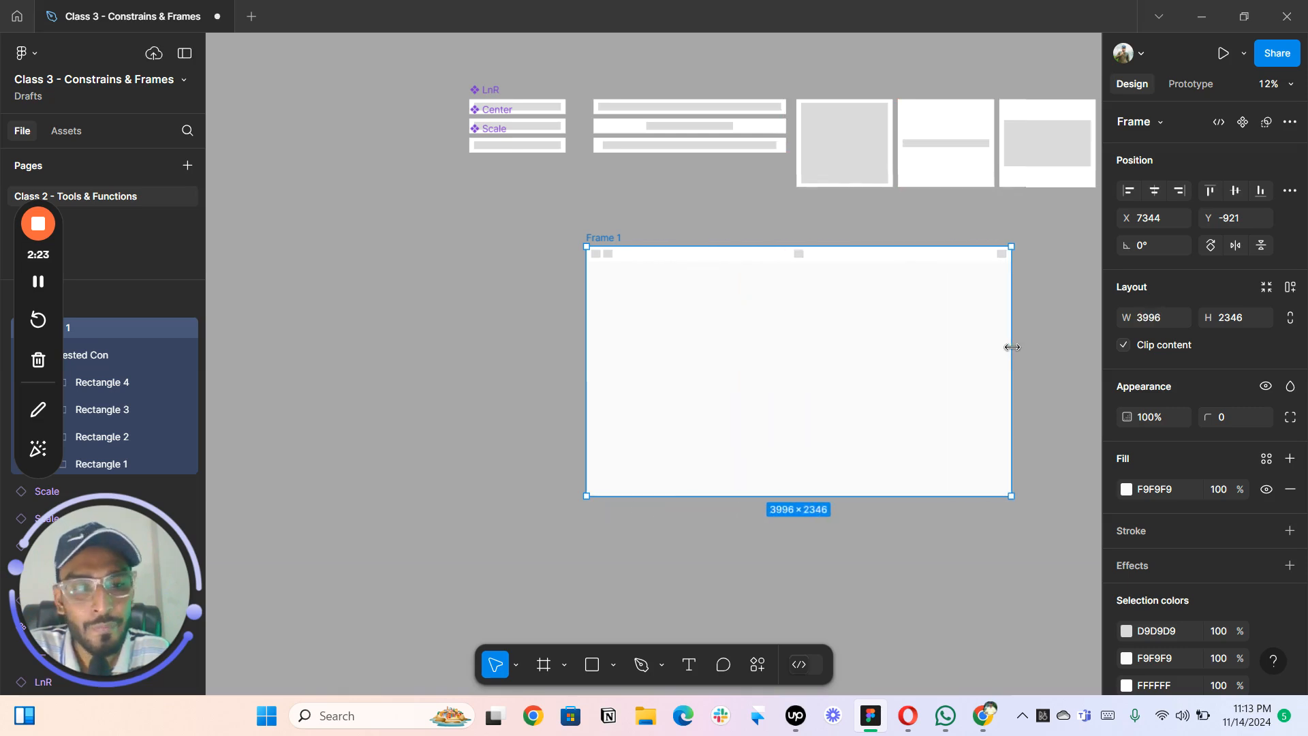
- Duplicate Frame 1 and place the copy beside it on the right with a small gap
left_click_drag(899, 294, 633, 300)
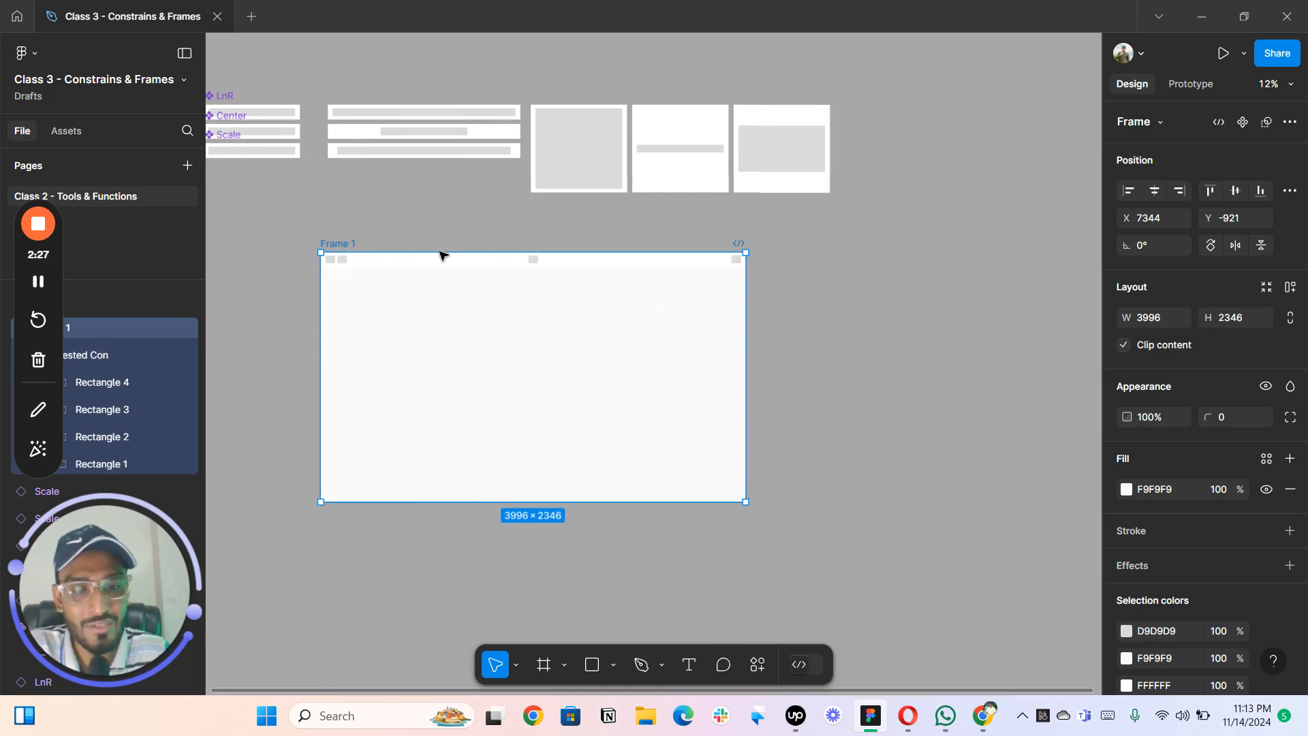
left_click_drag(862, 244, 805, 244)
left_click(630, 209)
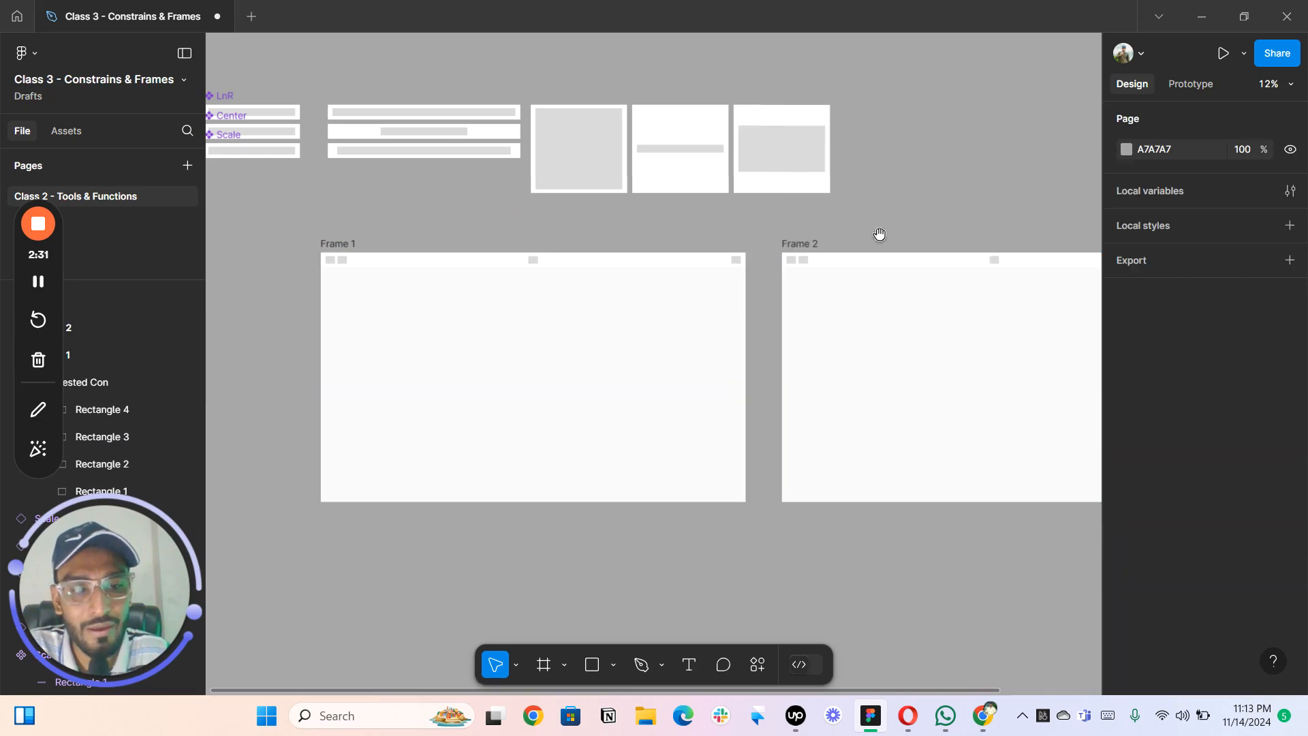
scroll(835, 238, "right", 5)
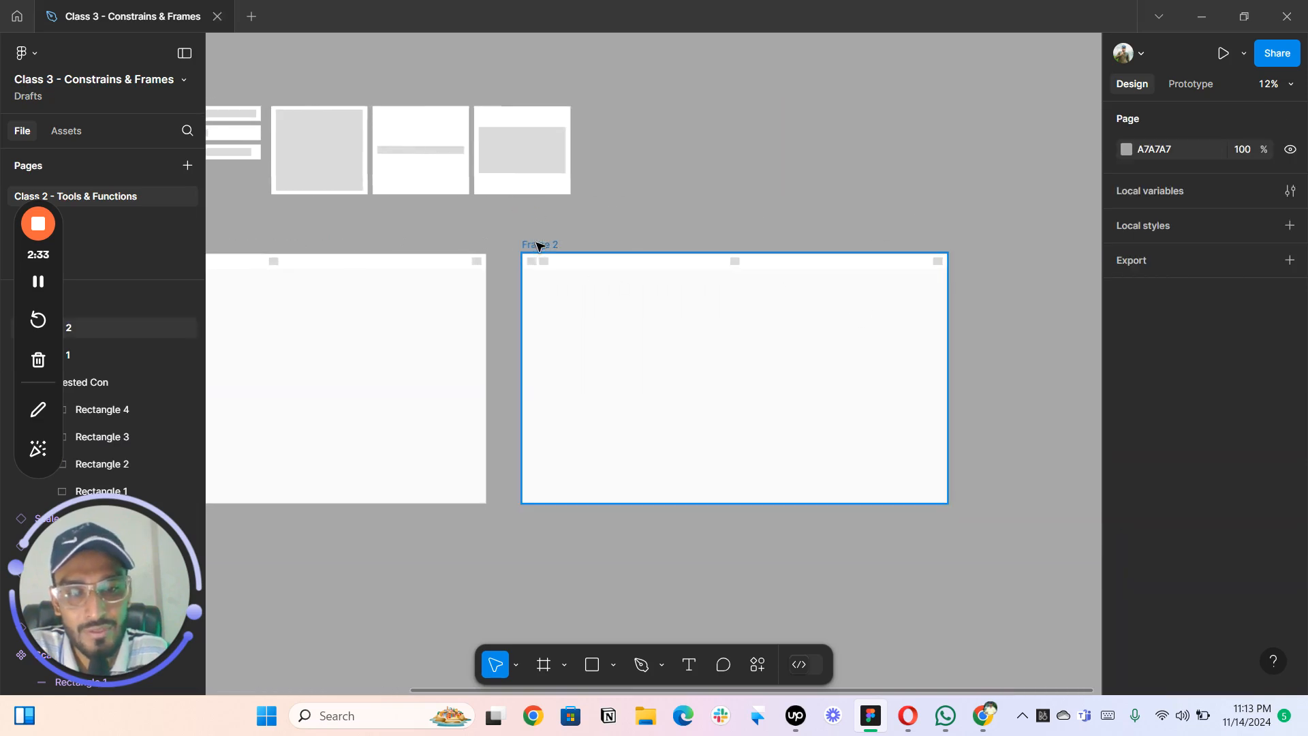
- Narrow Frame 2 from its outer side to about 2782 wide, keeping its height of 2346
left_click(879, 321)
left_click_drag(943, 320, 819, 317)
scroll(858, 312, "down", 2)
key("Escape")
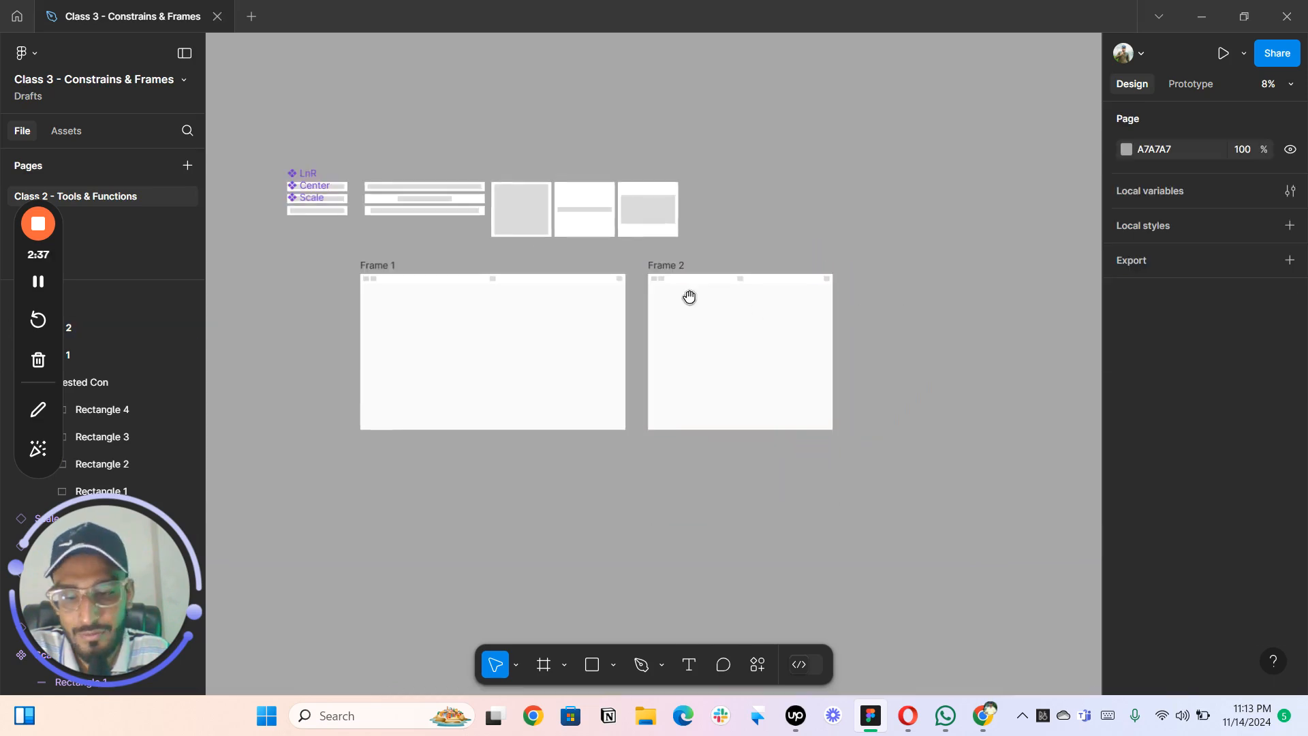
- Duplicate Frame 2 beside itself with a 341 gap, align the tops, and narrow the copy to about 1619 wide
left_click(663, 267)
mouse_move(852, 280)
left_mouse_down()
mouse_move(928, 279)
mouse_move(871, 279)
left_mouse_up()
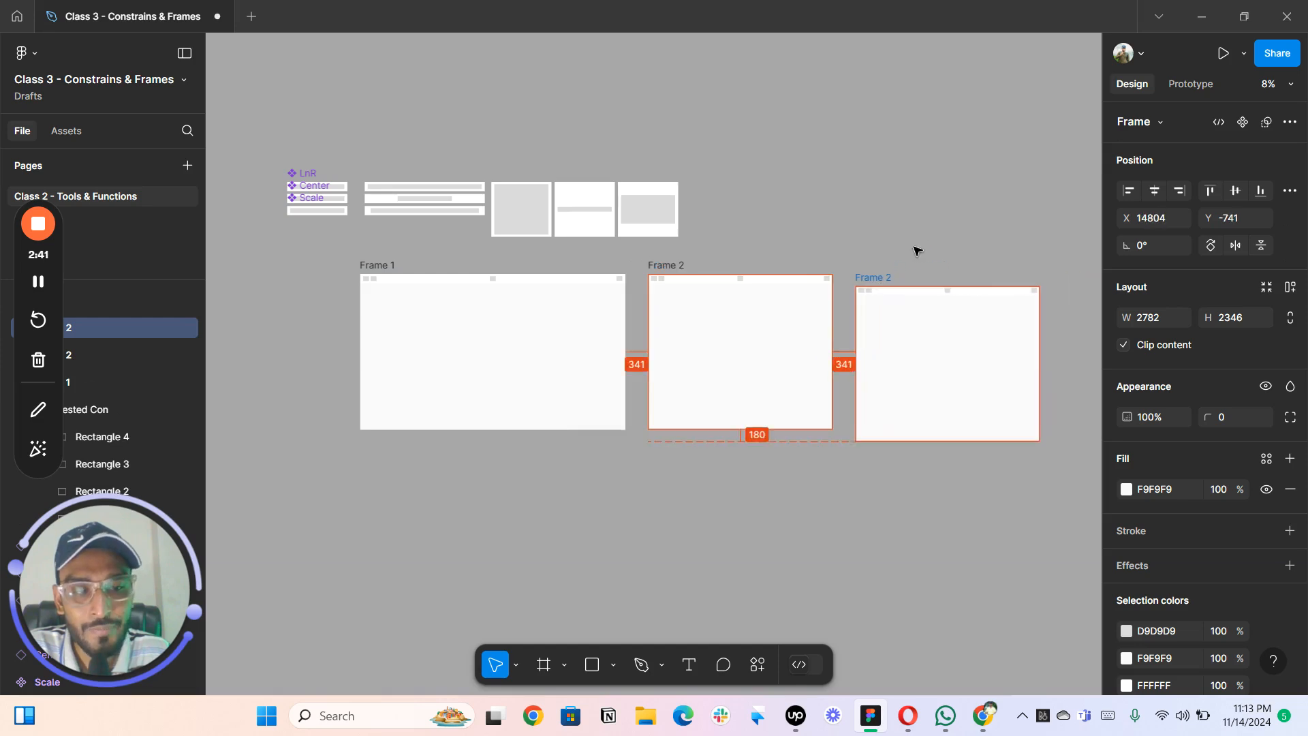
scroll(629, 268, "right", 5)
left_click_drag(616, 275, 621, 266)
left_click_drag(757, 331, 680, 331)
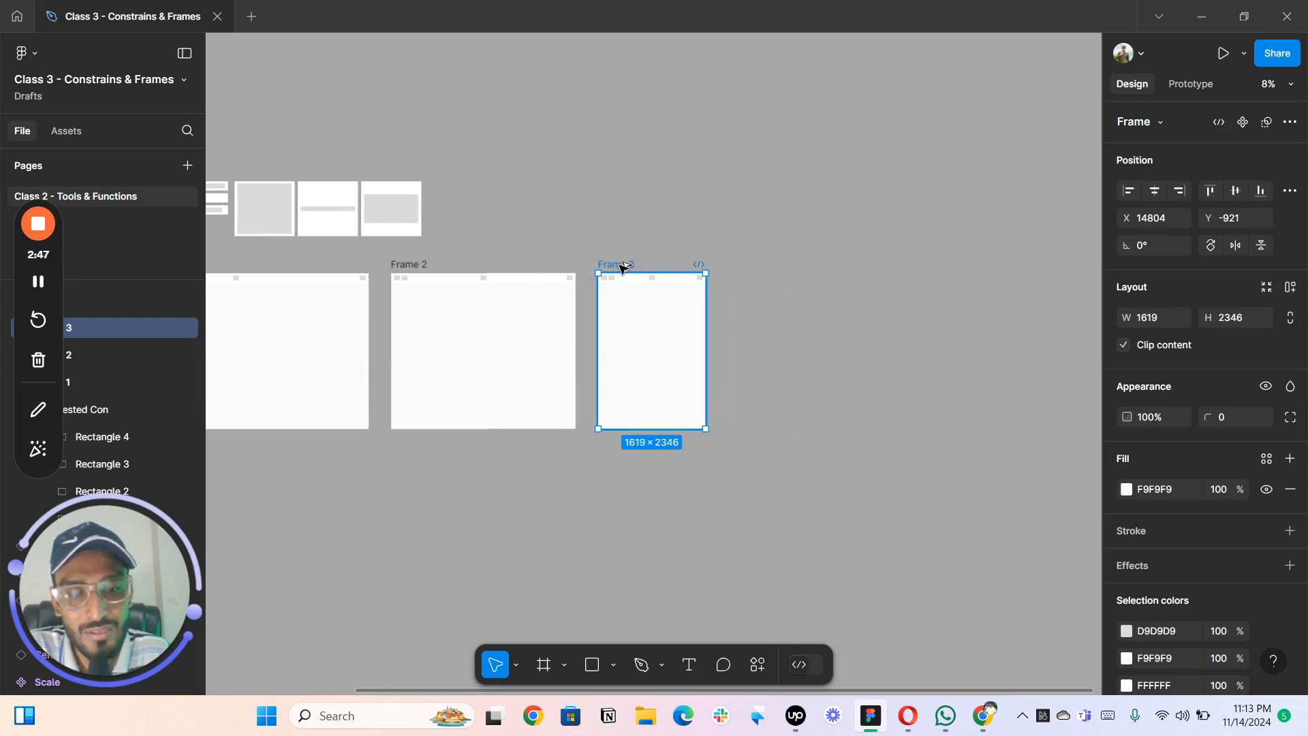
- Duplicate Frame 3 beside itself and narrow the copy to about 1132 wide
mouse_move(741, 265)
left_mouse_down()
mouse_move(762, 268)
mouse_move(742, 268)
left_mouse_up()
left_click_drag(815, 313, 797, 311)
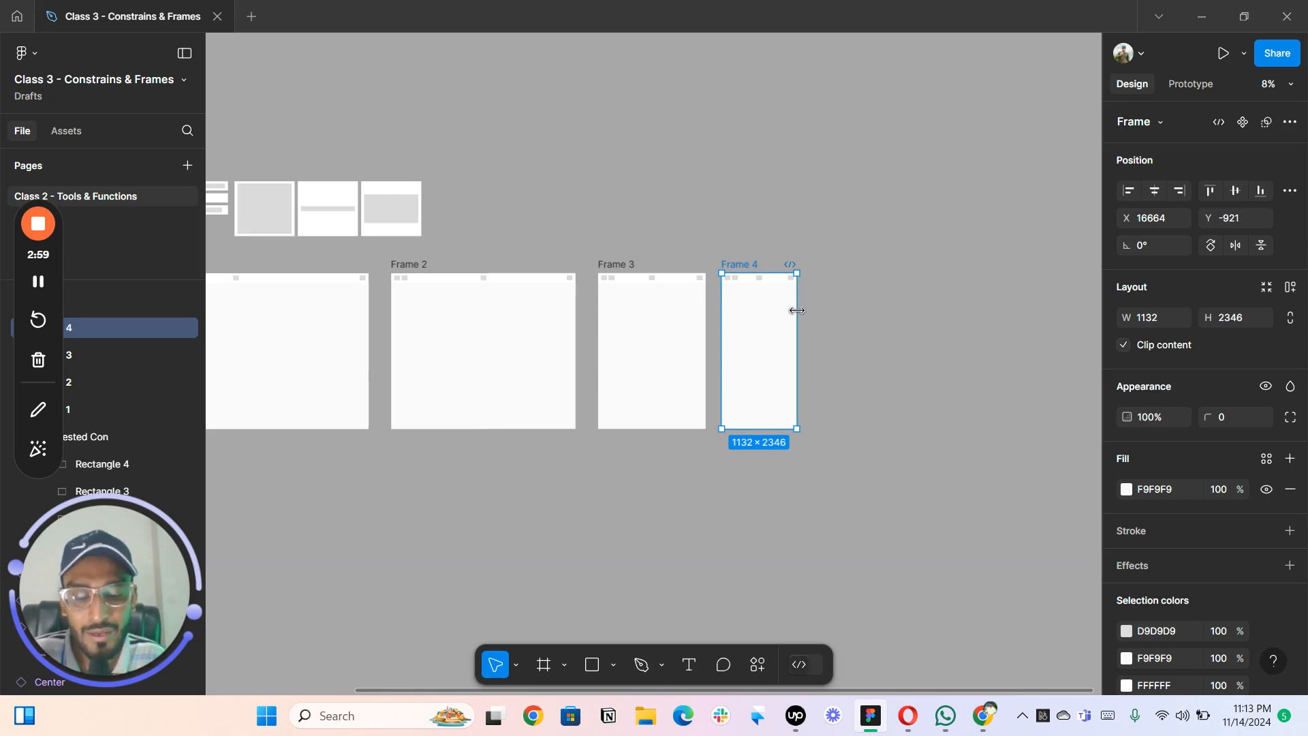
- Examine how the Nested Con navigation bar and its rectangles adapt across the four frame widths
scroll(678, 390, "up", 2)
scroll(684, 201, "up", 5)
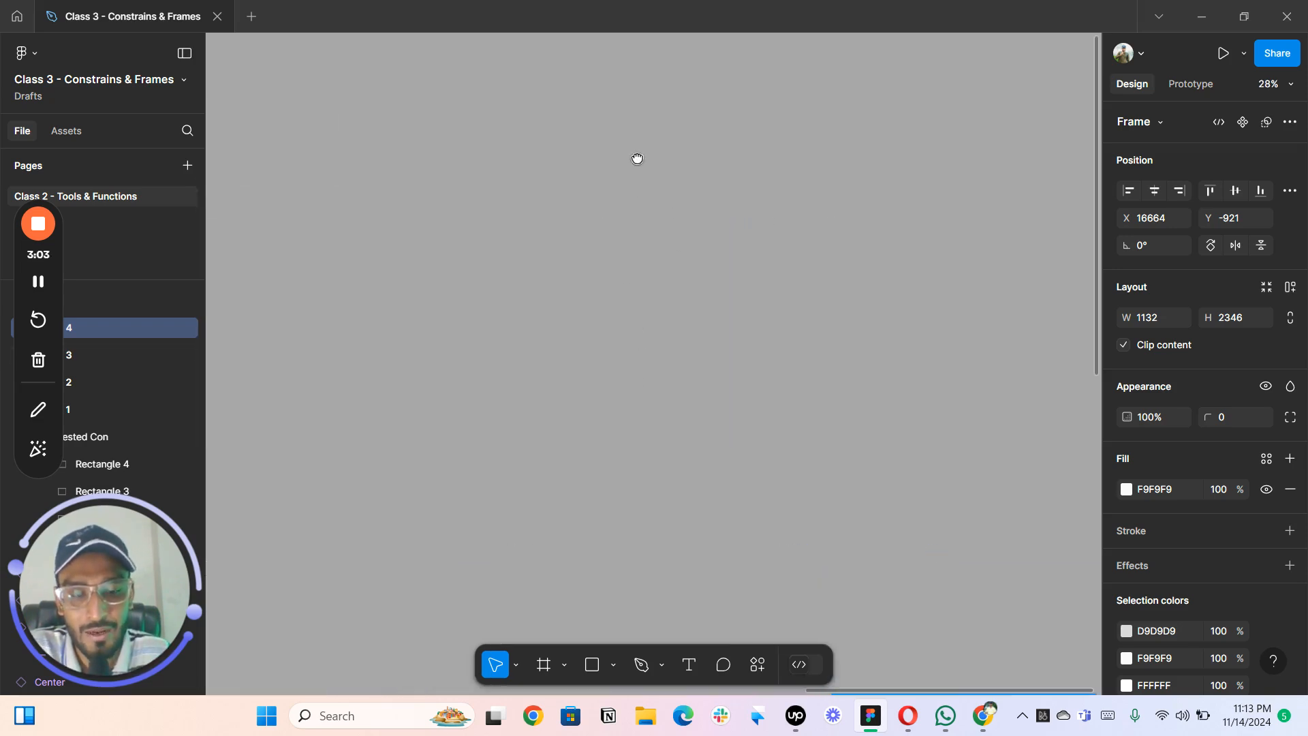
scroll(563, 265, "up", 2)
left_click(616, 225)
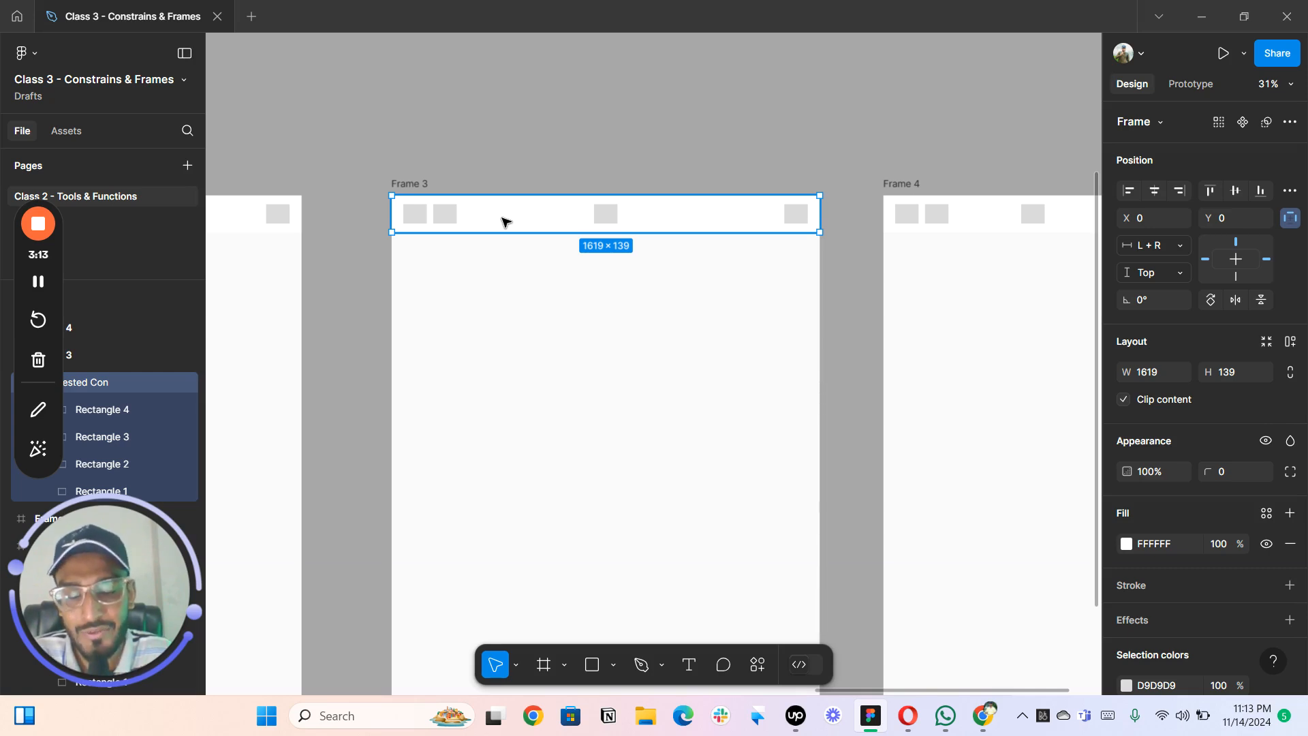
scroll(558, 135, "down", 6)
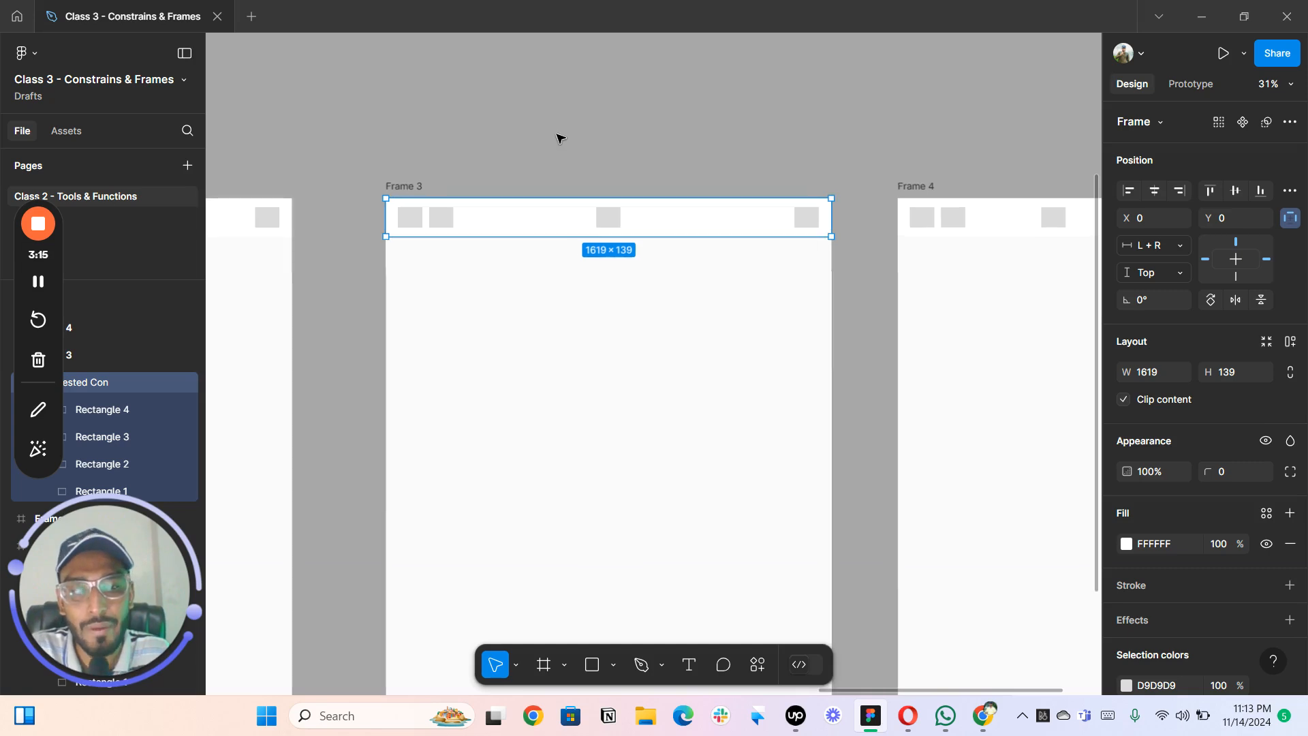
left_click(582, 128)
scroll(586, 131, "left", 5)
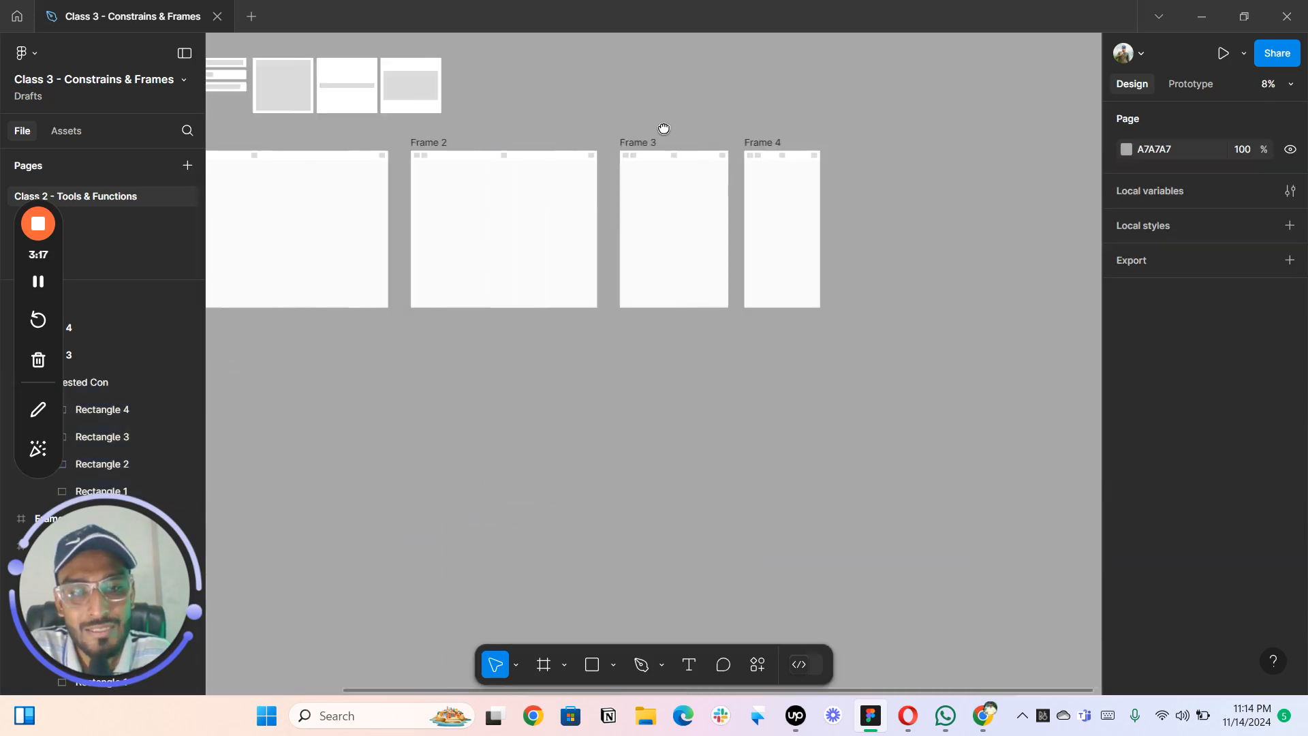
scroll(625, 128, "down", 2)
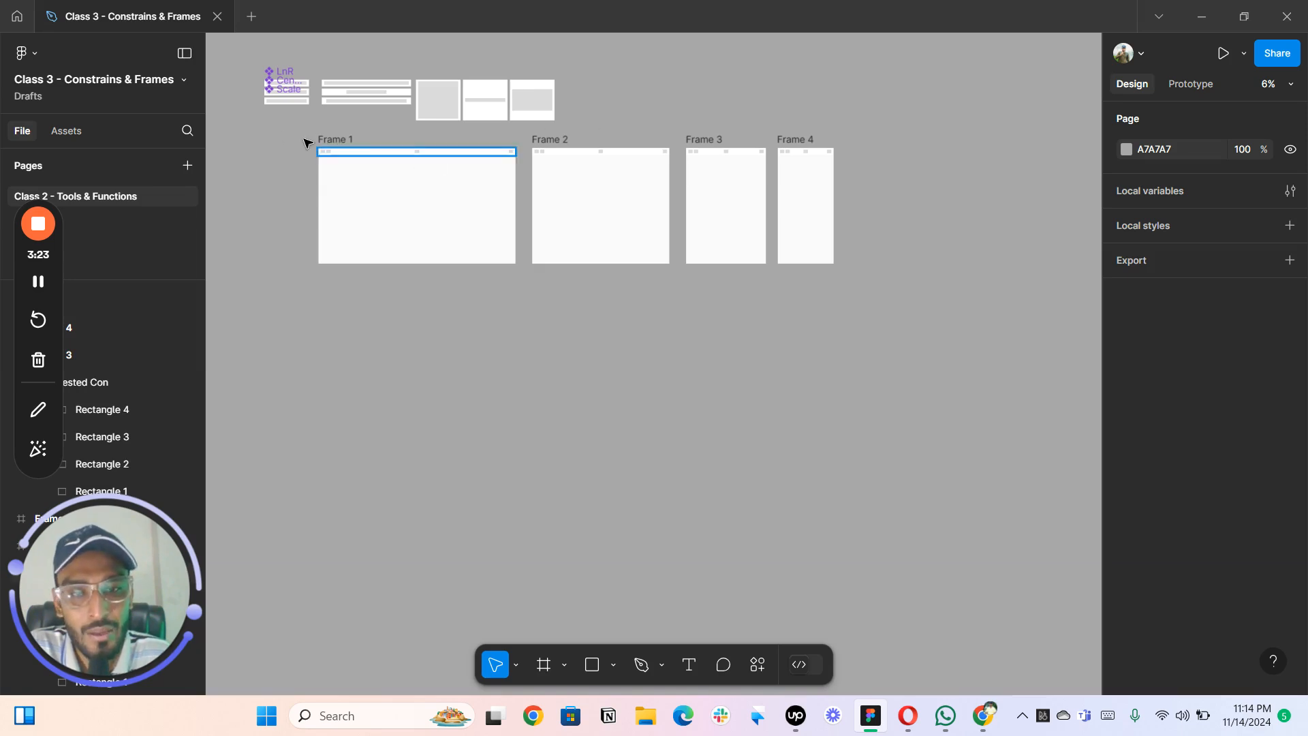
- Delete all the frames and components on the canvas
left_click_drag(250, 49, 944, 352)
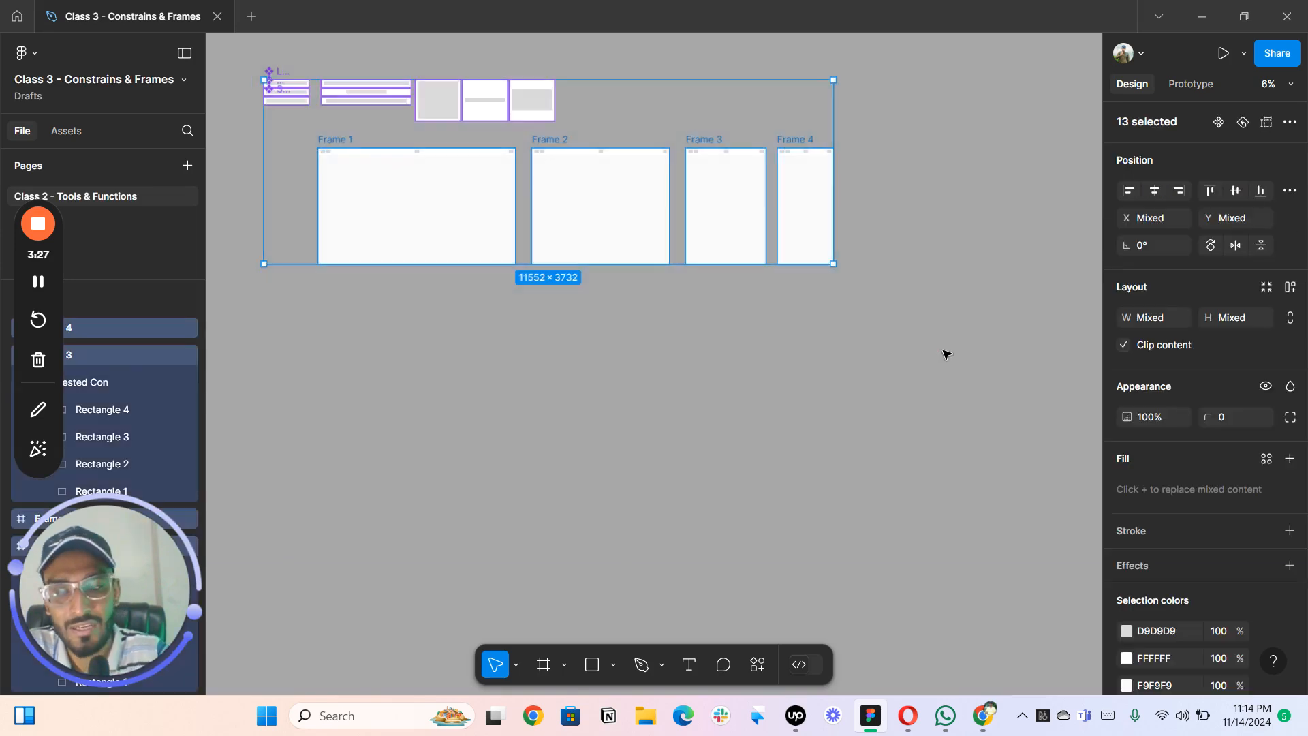
key("Delete")
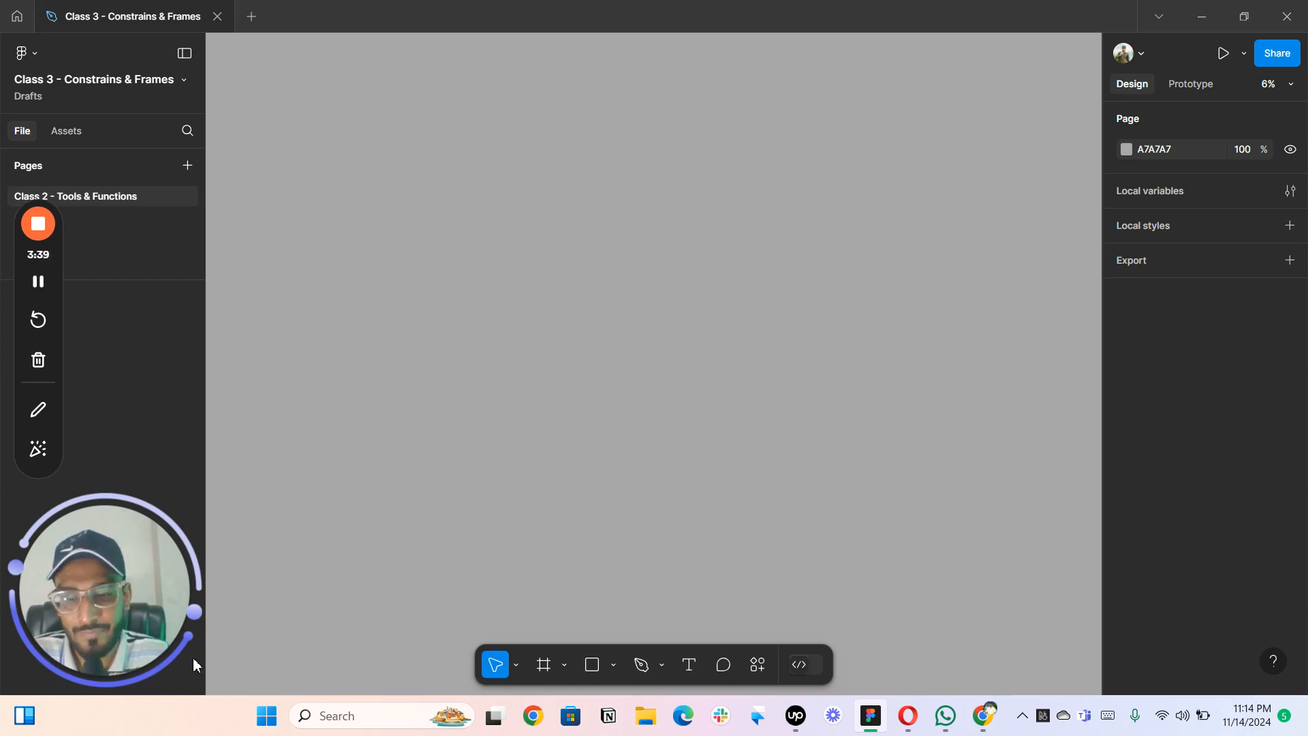
left_click(120, 672)
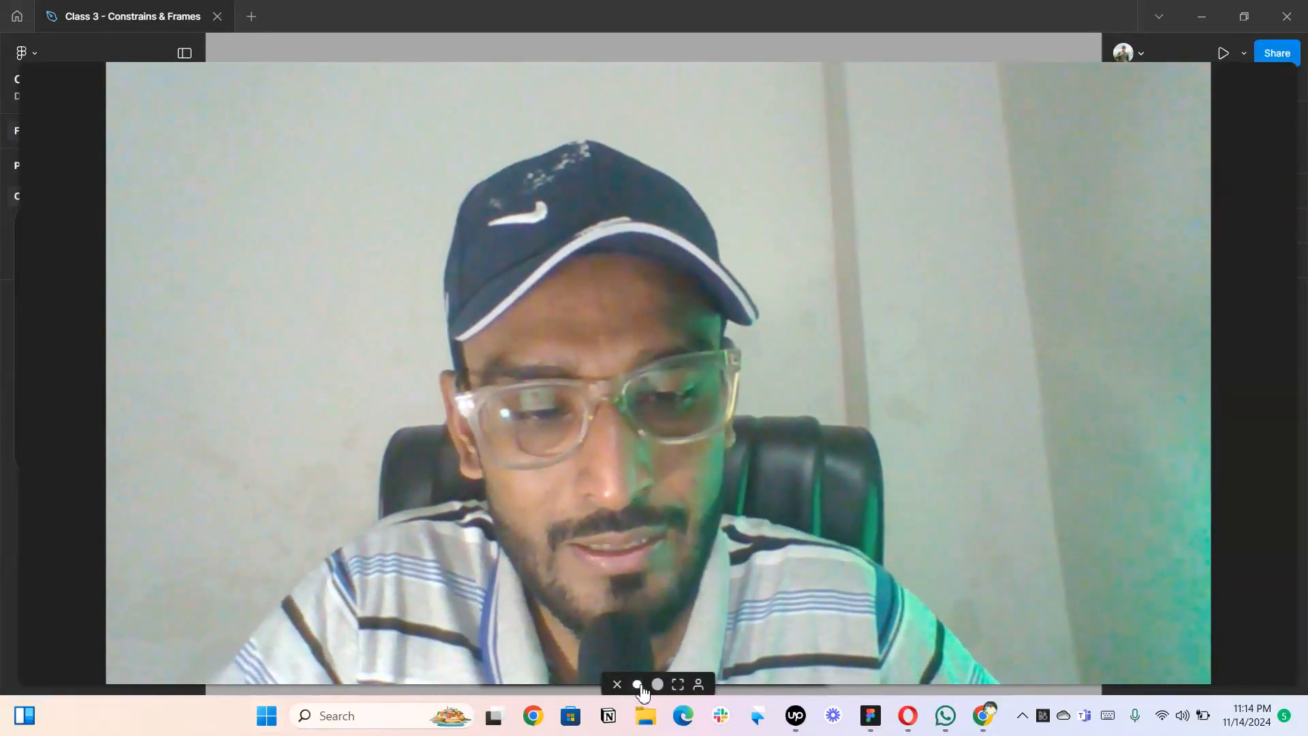
left_click(618, 685)
- Switch to Chrome and open the Dribbble home page, dribbble.com, in a new tab
left_click(981, 716)
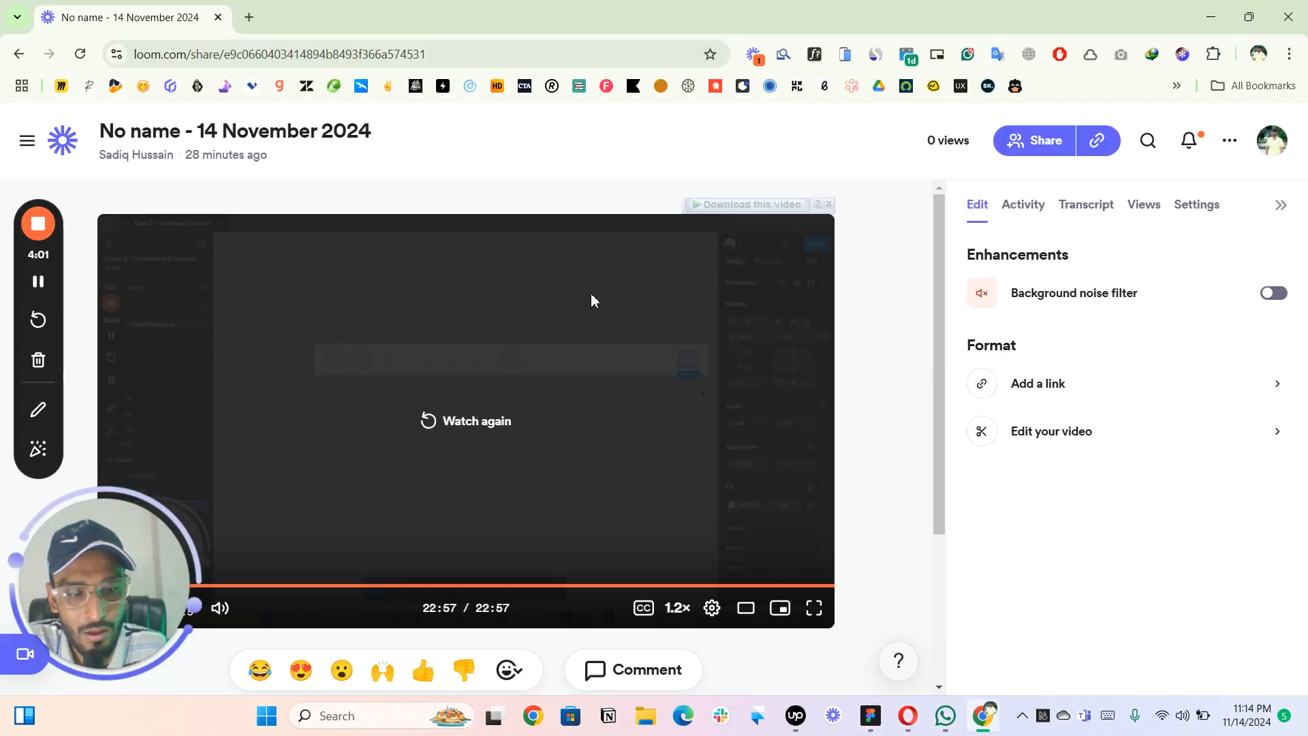
left_click(247, 17)
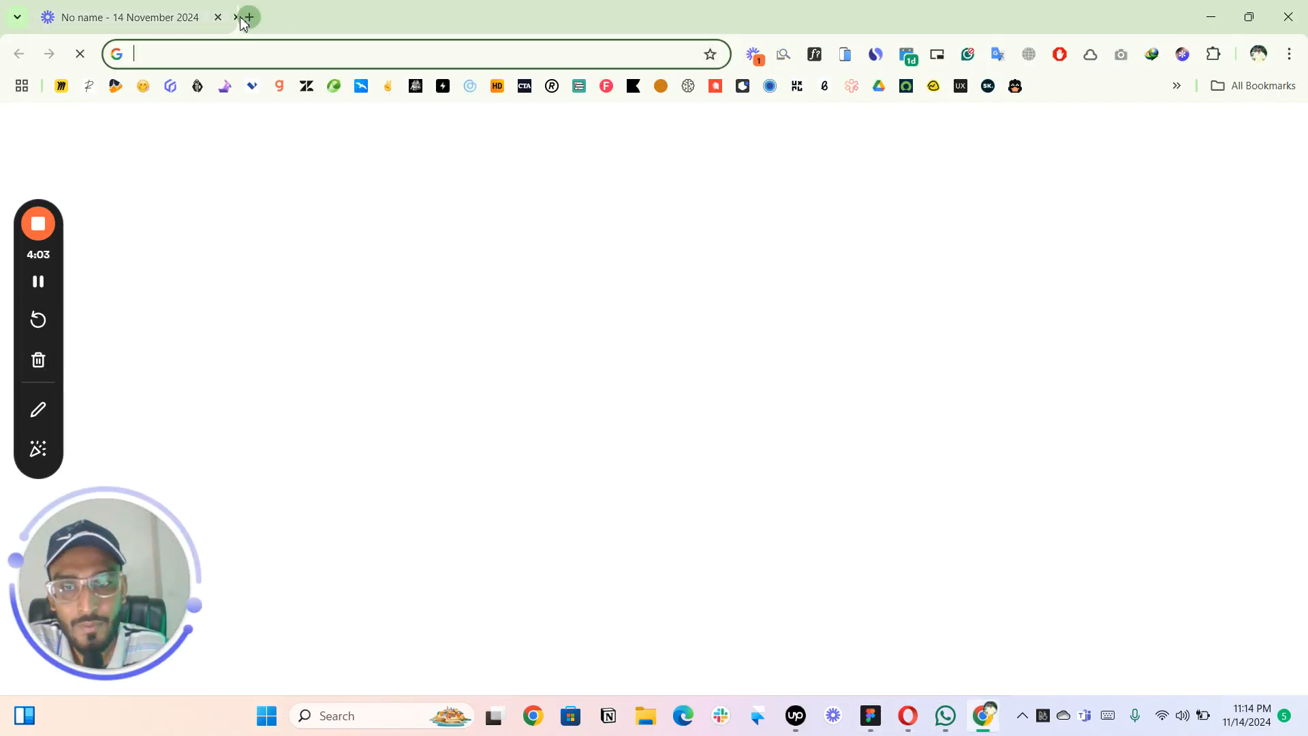
type("dribb")
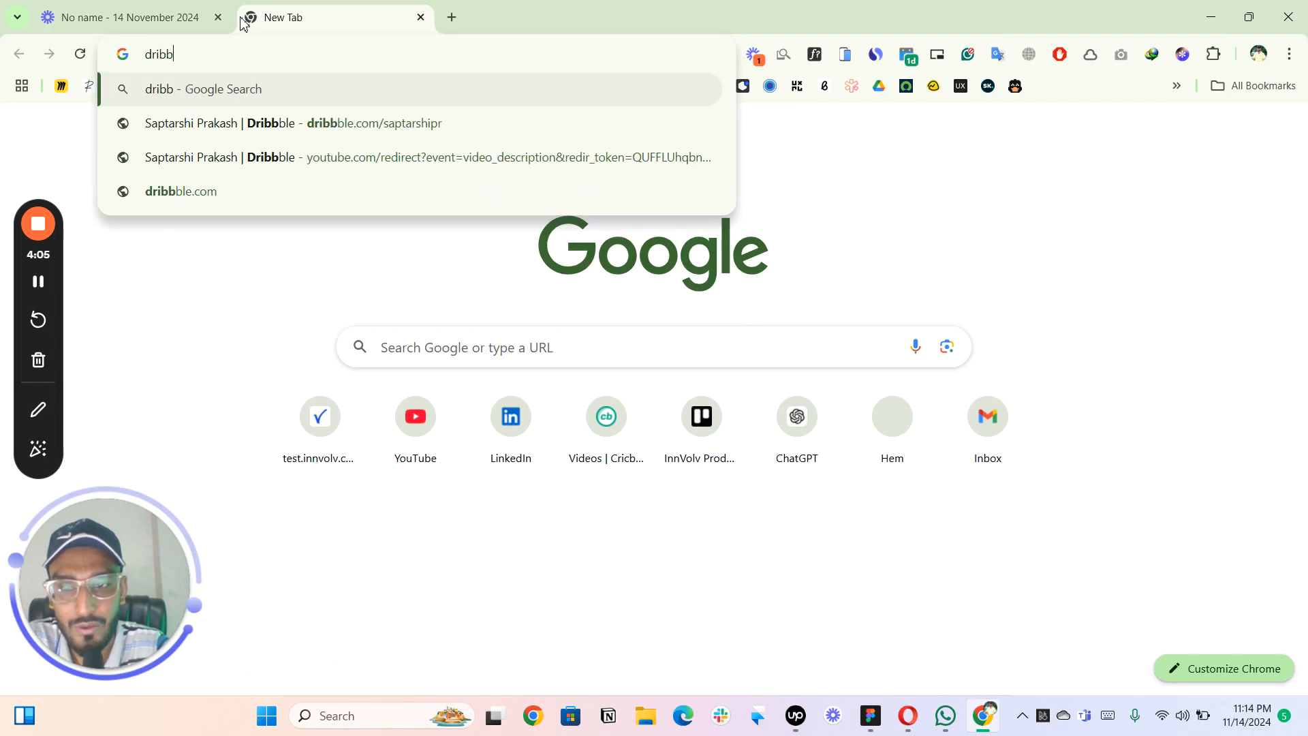
type("el")
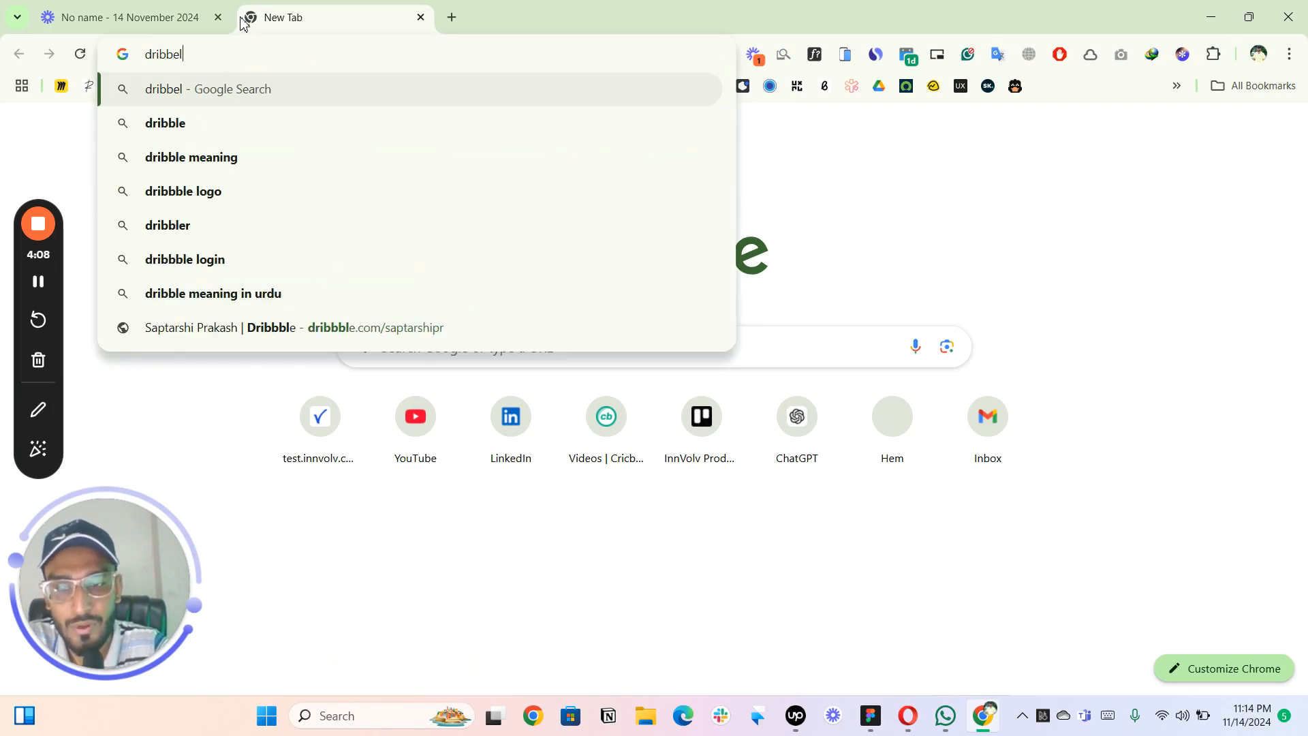
key("BackSpace")
type("le")
key("Return")
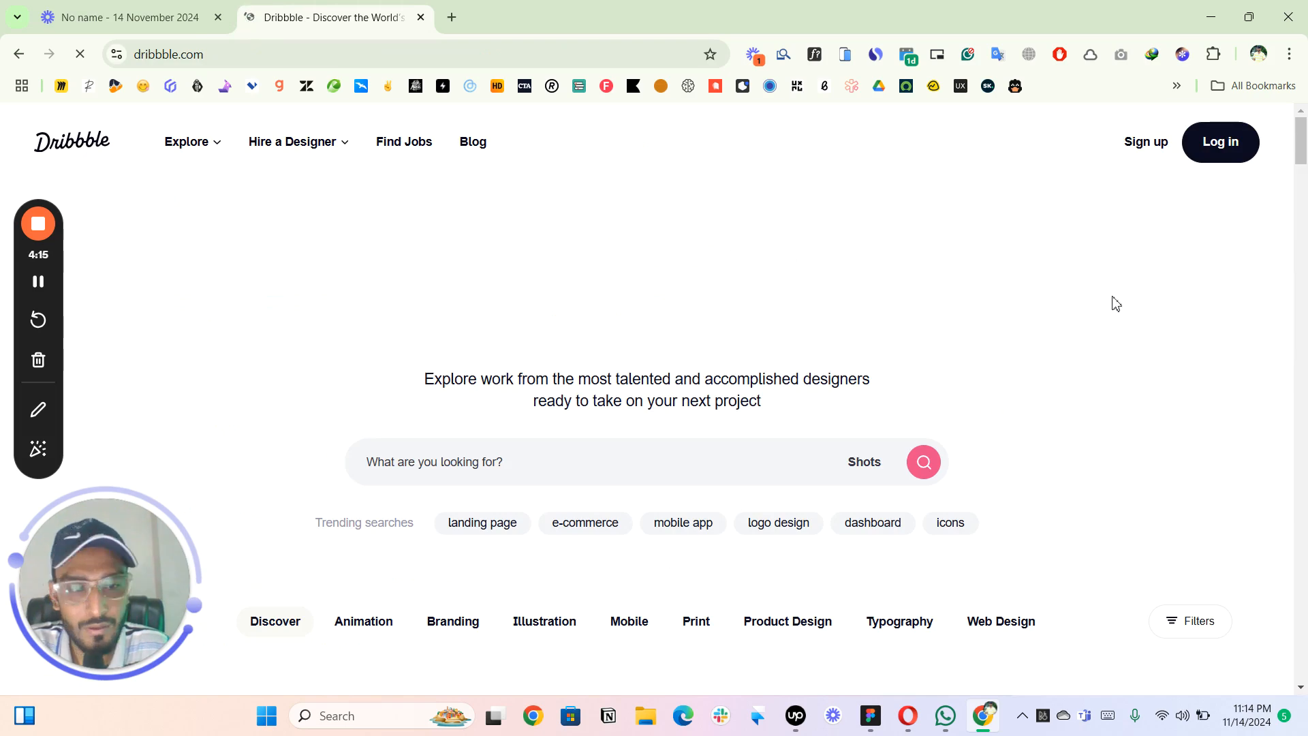
- Inspect the Dribbble page with the browser's developer tools, showing it in the responsive preview
right_click(1139, 295)
left_click(1103, 234)
scroll(975, 309, "down", 8)
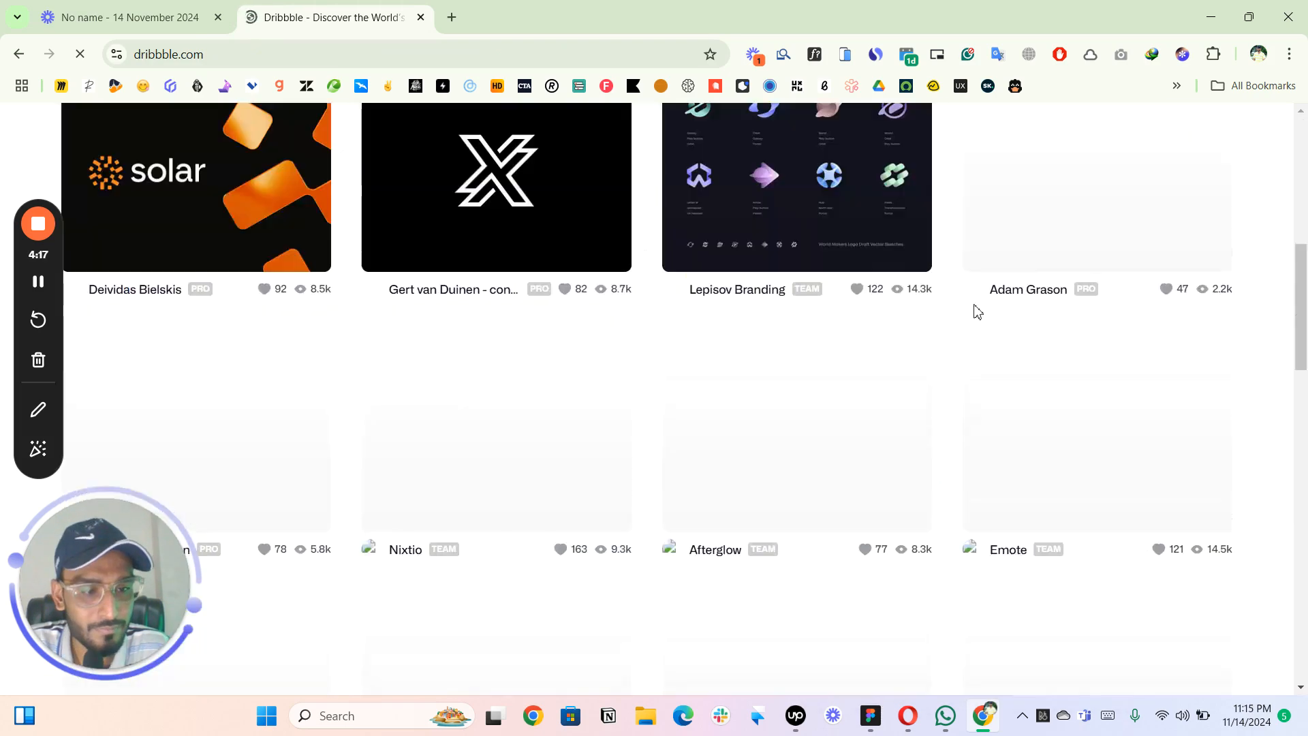
scroll(1104, 274, "up", 2)
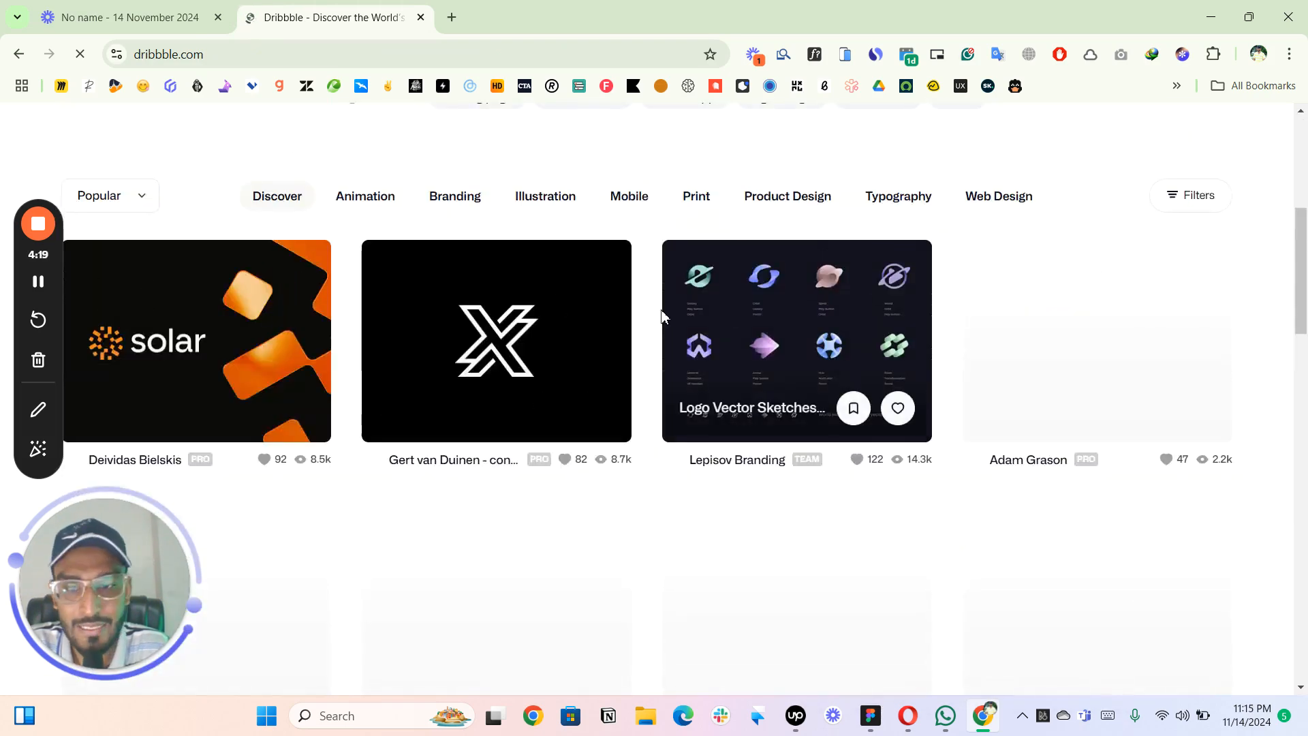
right_click(1066, 133)
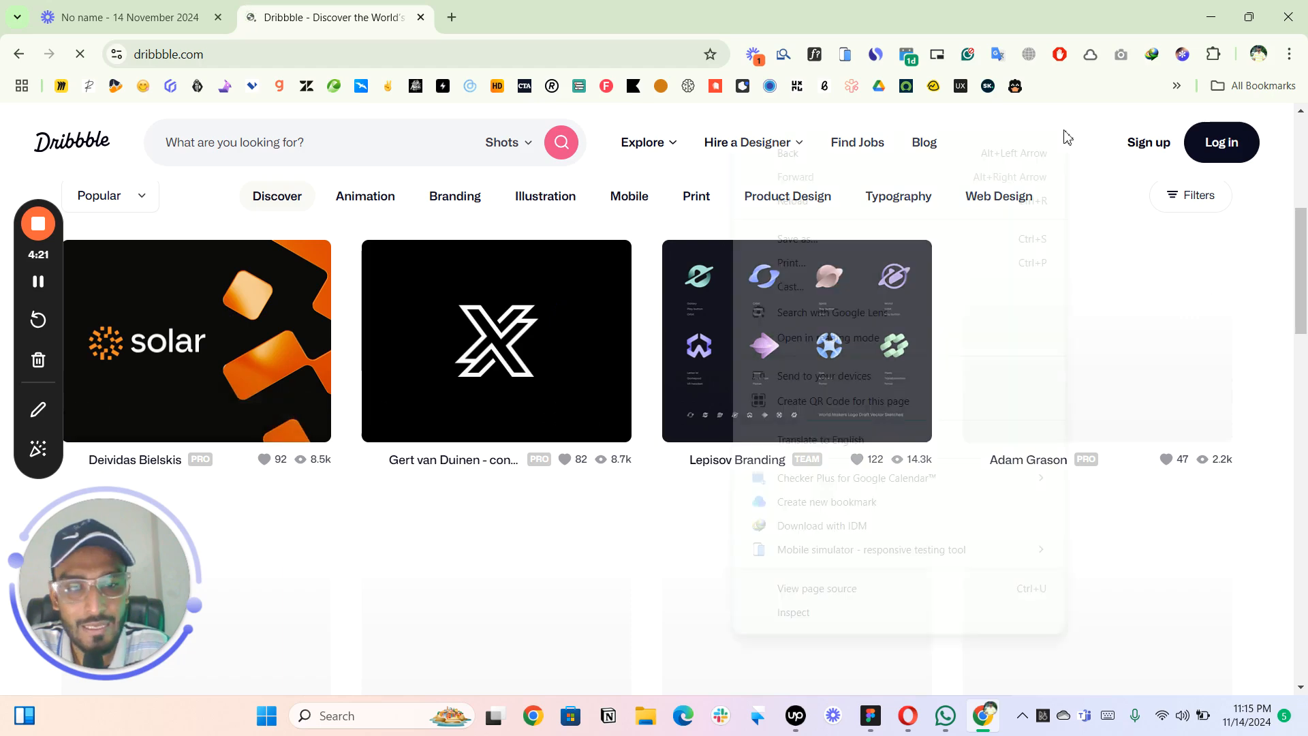
left_click(868, 615)
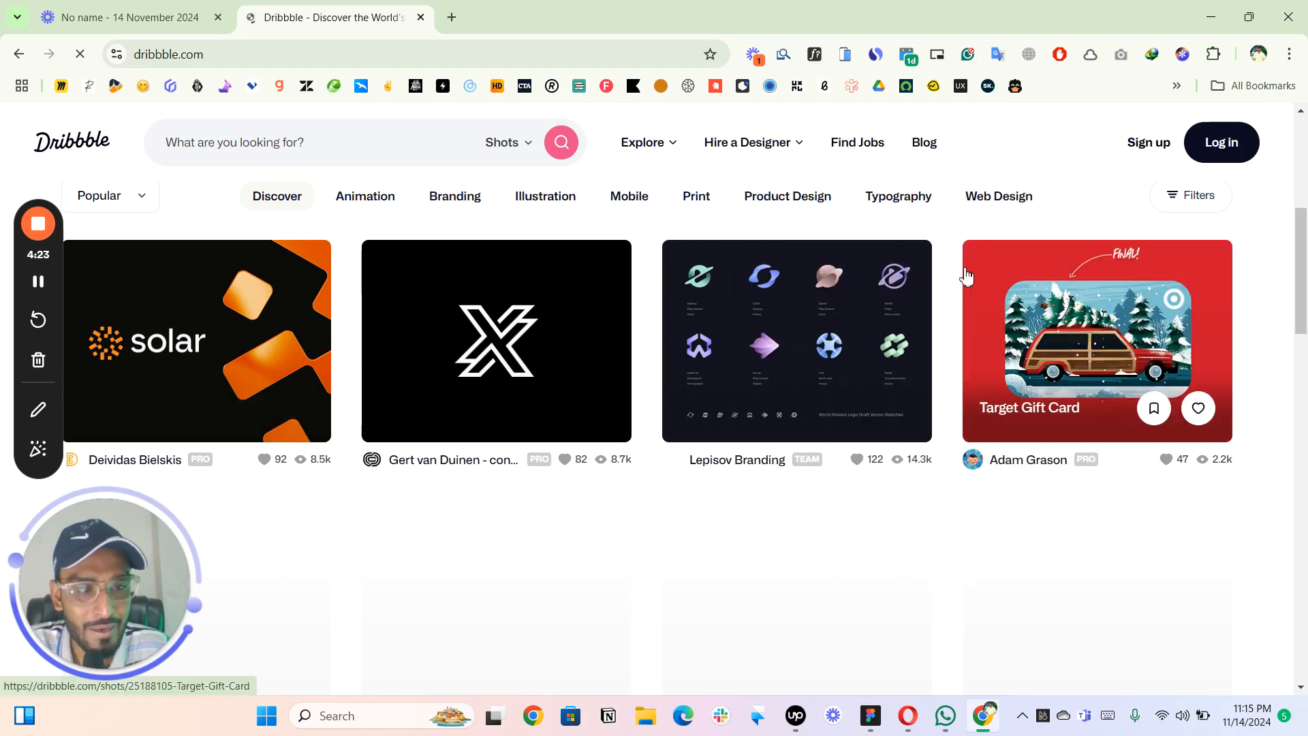
right_click(1057, 124)
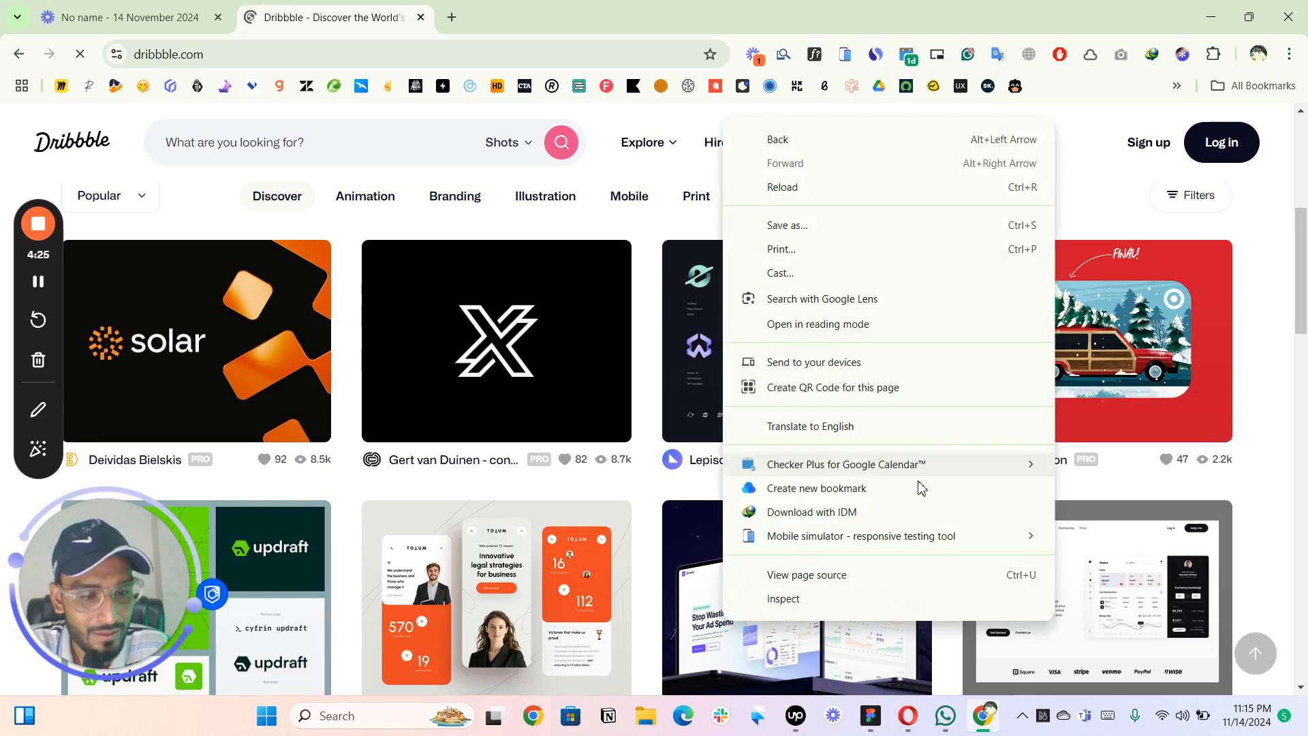
left_click(848, 600)
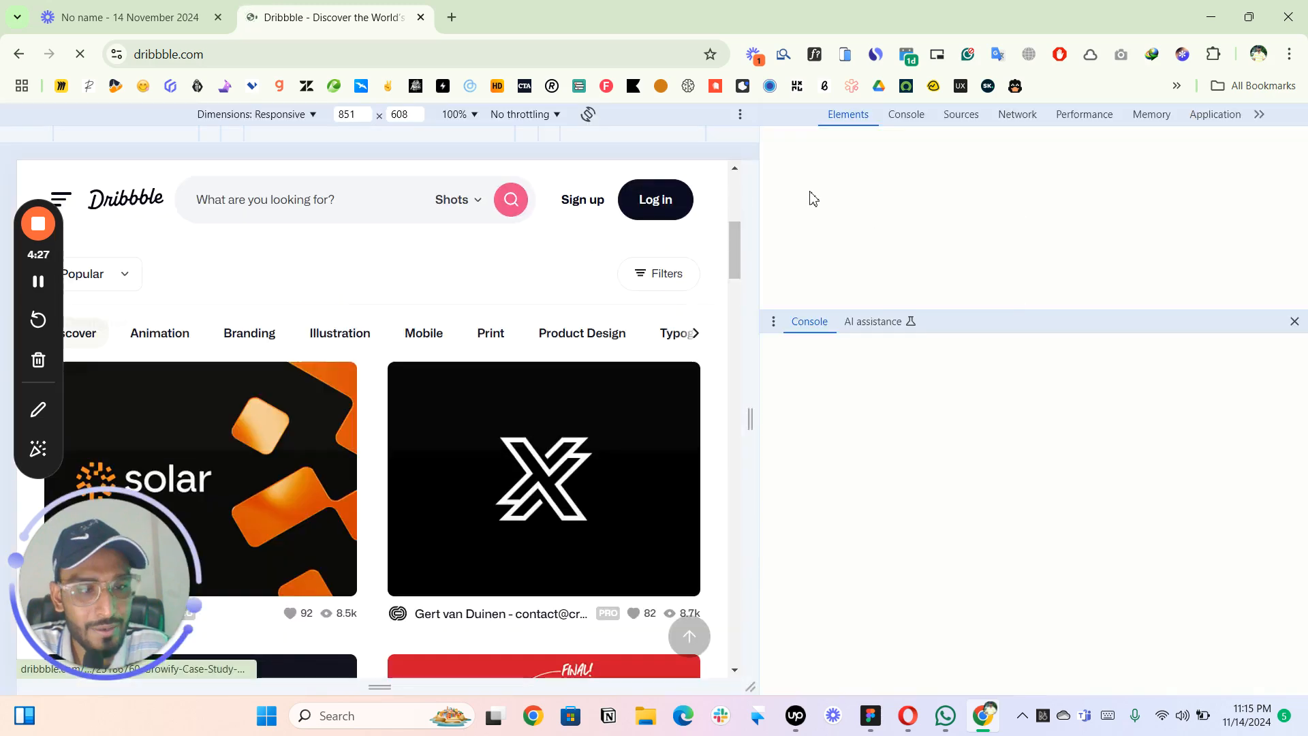
- Narrow the responsive viewport to about 462 px wide and dismiss the Dribbble sign-up popup while checking the mobile layout
left_click_drag(759, 186, 832, 205)
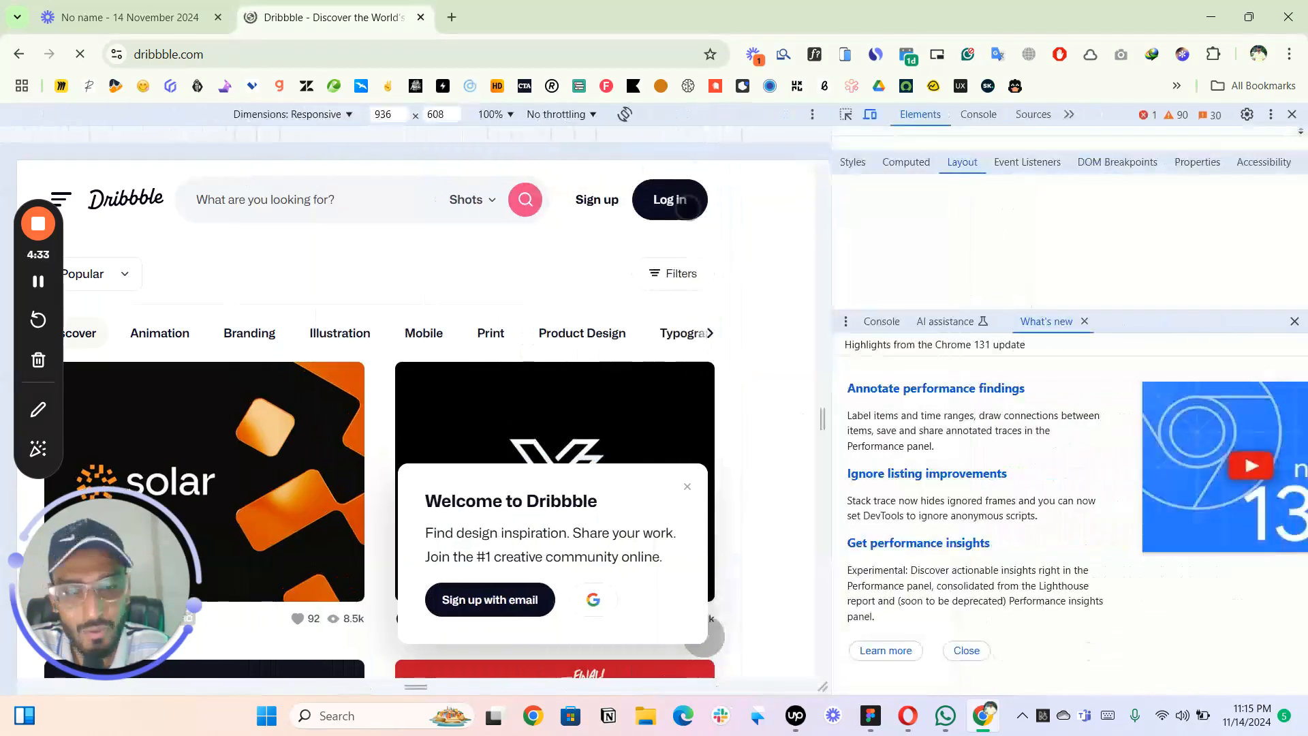
left_click_drag(752, 191, 613, 210)
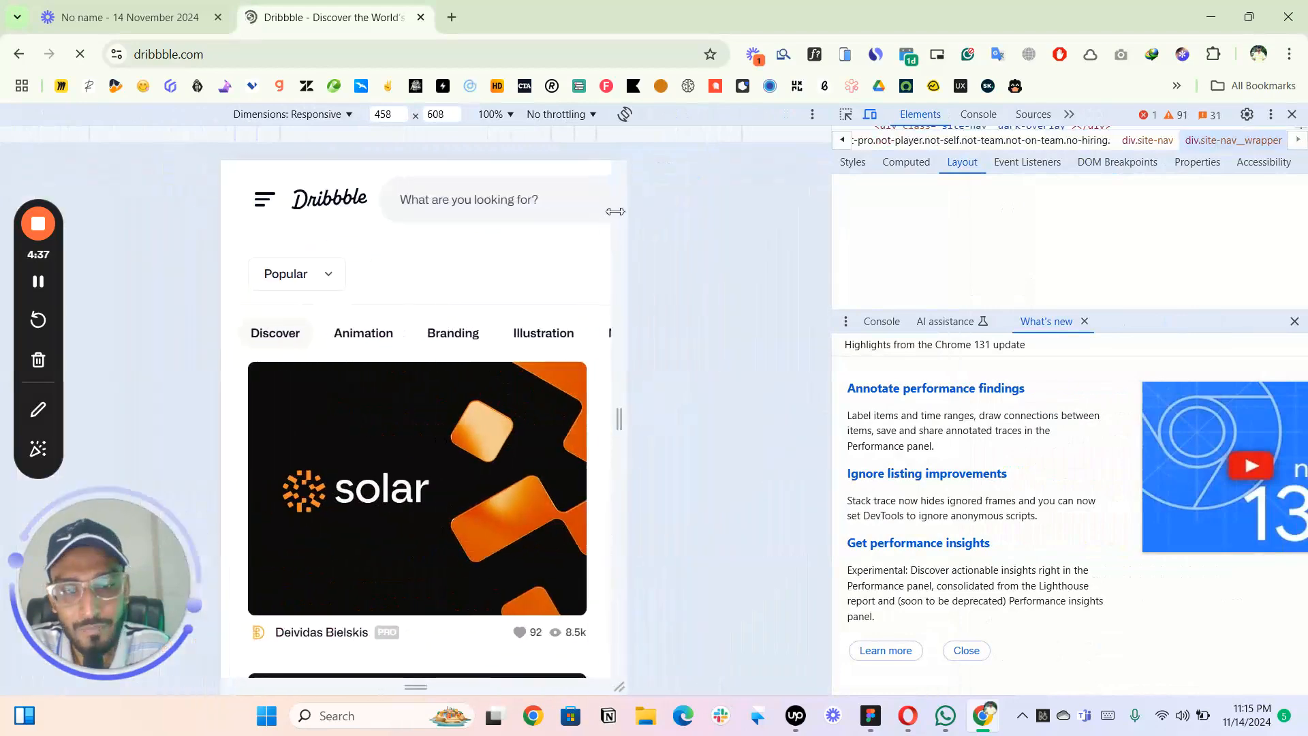
scroll(461, 354, "down", 5)
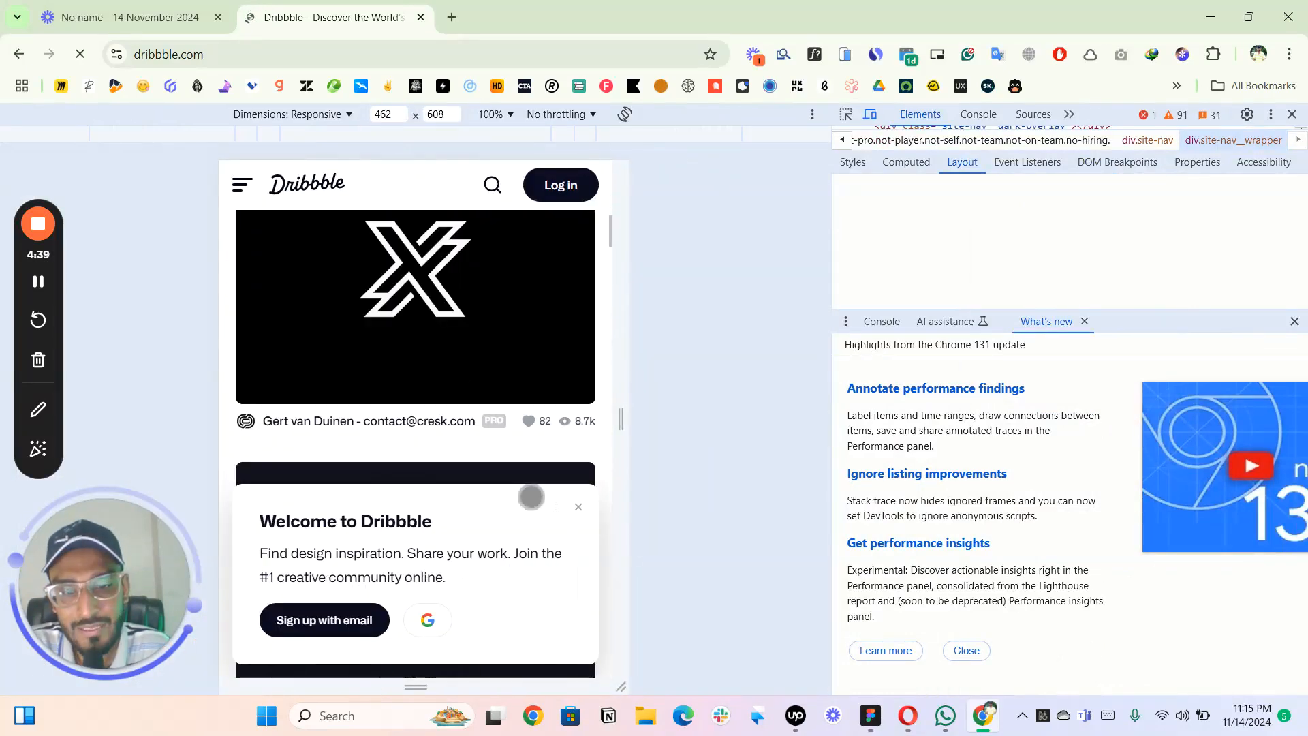
left_click(579, 509)
scroll(452, 351, "down", 10)
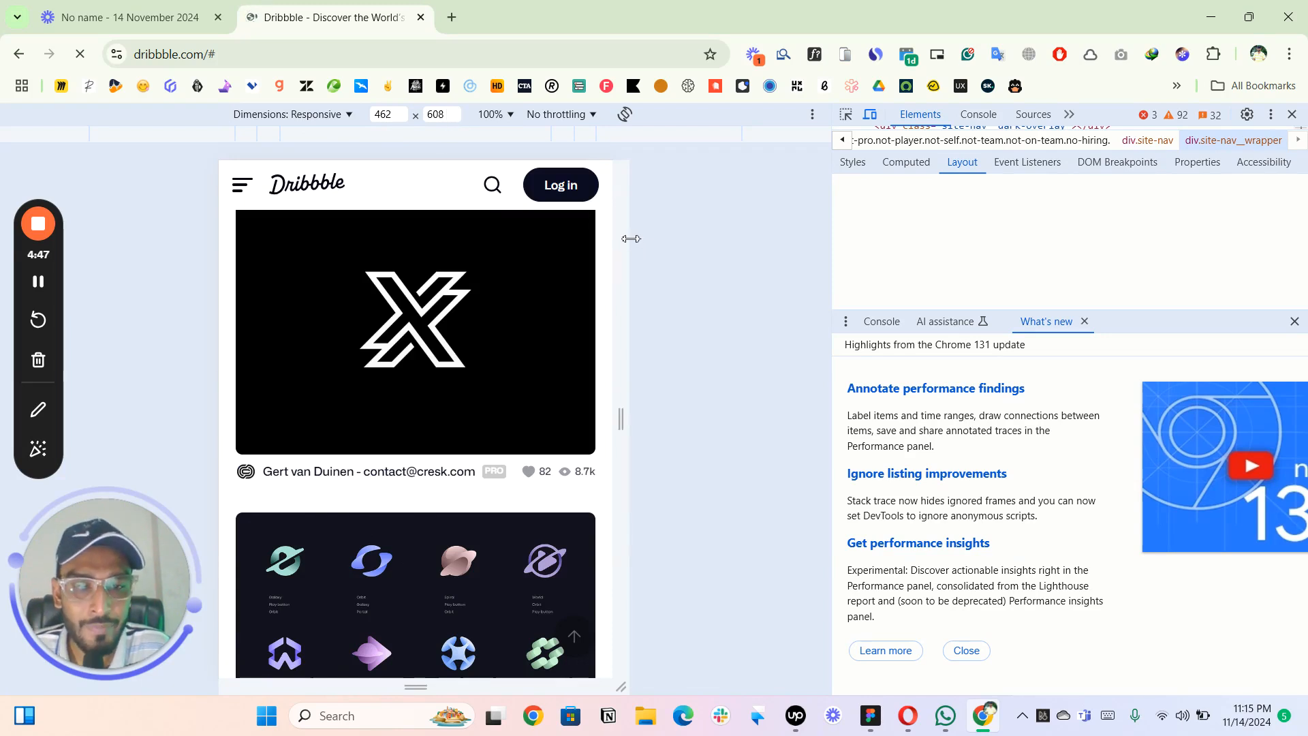
- Rotate the responsive viewport to landscape at 608 × 462 and look through the shots in that layout
left_click(626, 116)
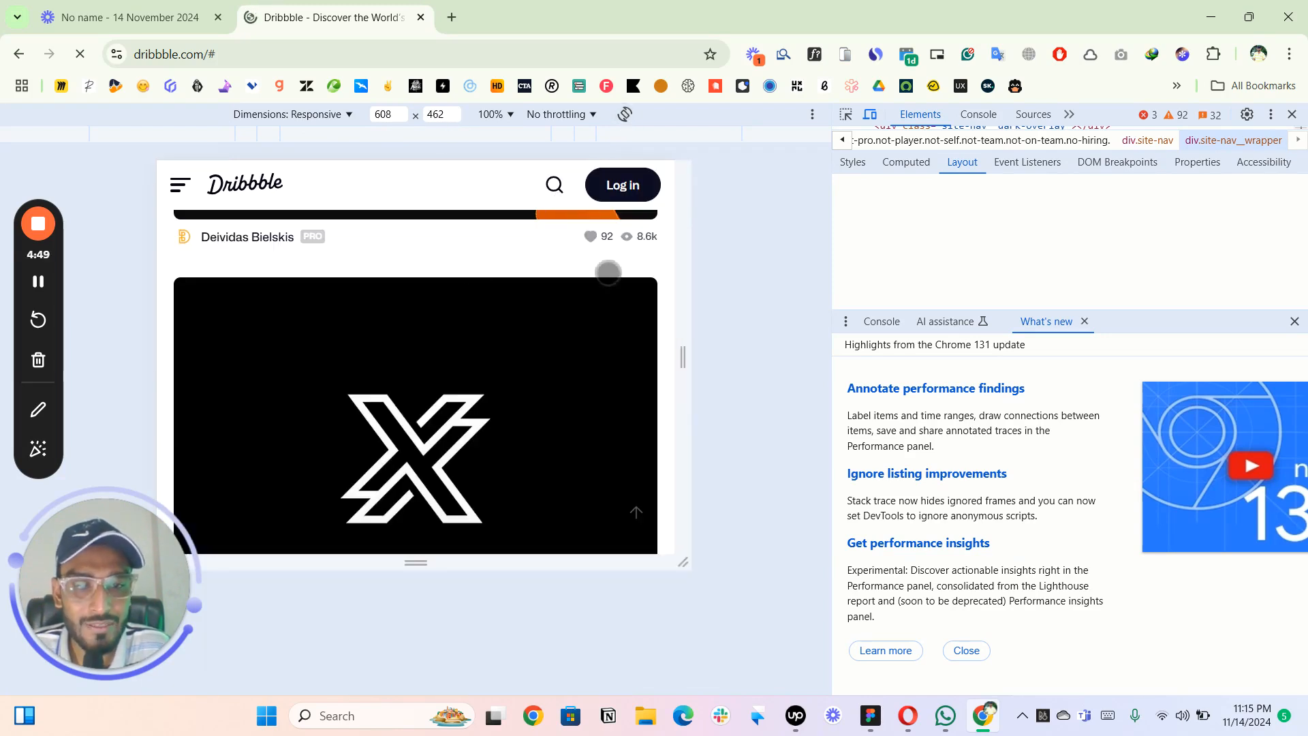
scroll(439, 307, "down", 3)
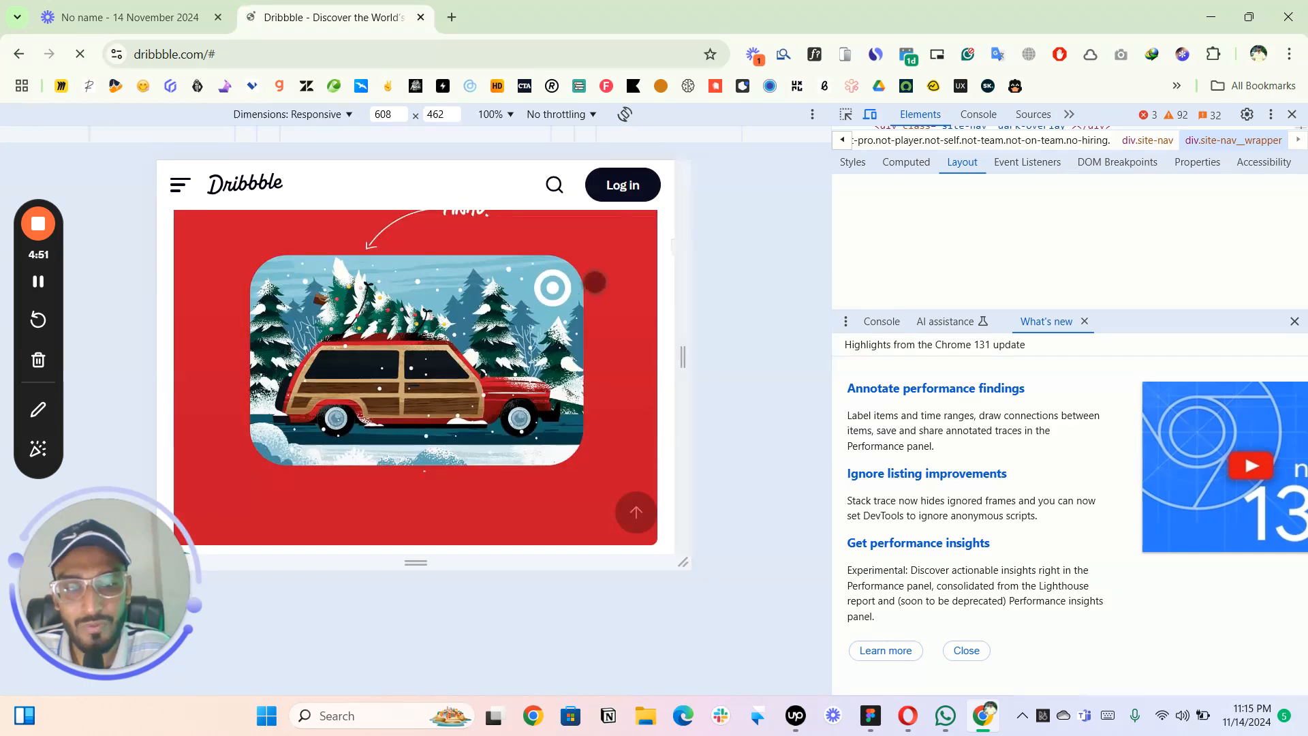
scroll(593, 283, "down", 5)
- Rotate the viewport back to portrait and widen it to about 771 px to check the tablet layout
left_click(626, 116)
left_click_drag(619, 282, 750, 302)
scroll(420, 336, "down", 2)
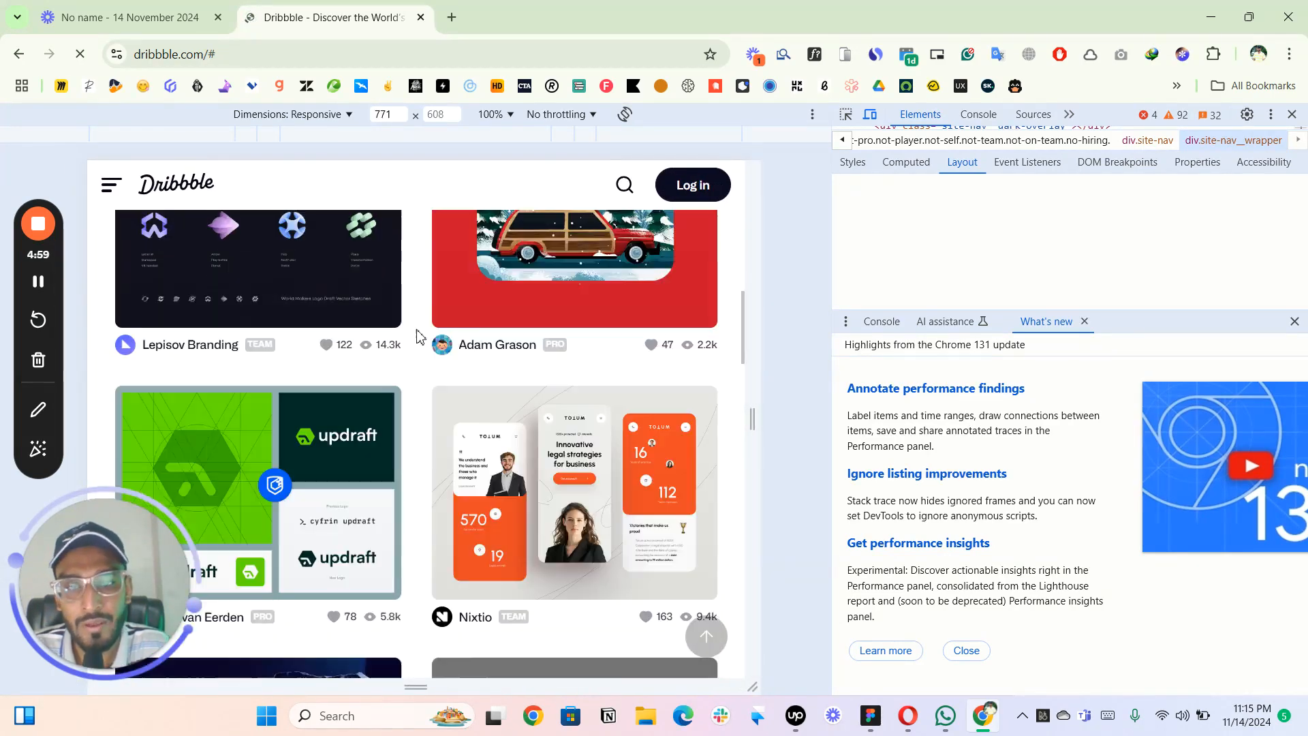
scroll(417, 329, "down", 15)
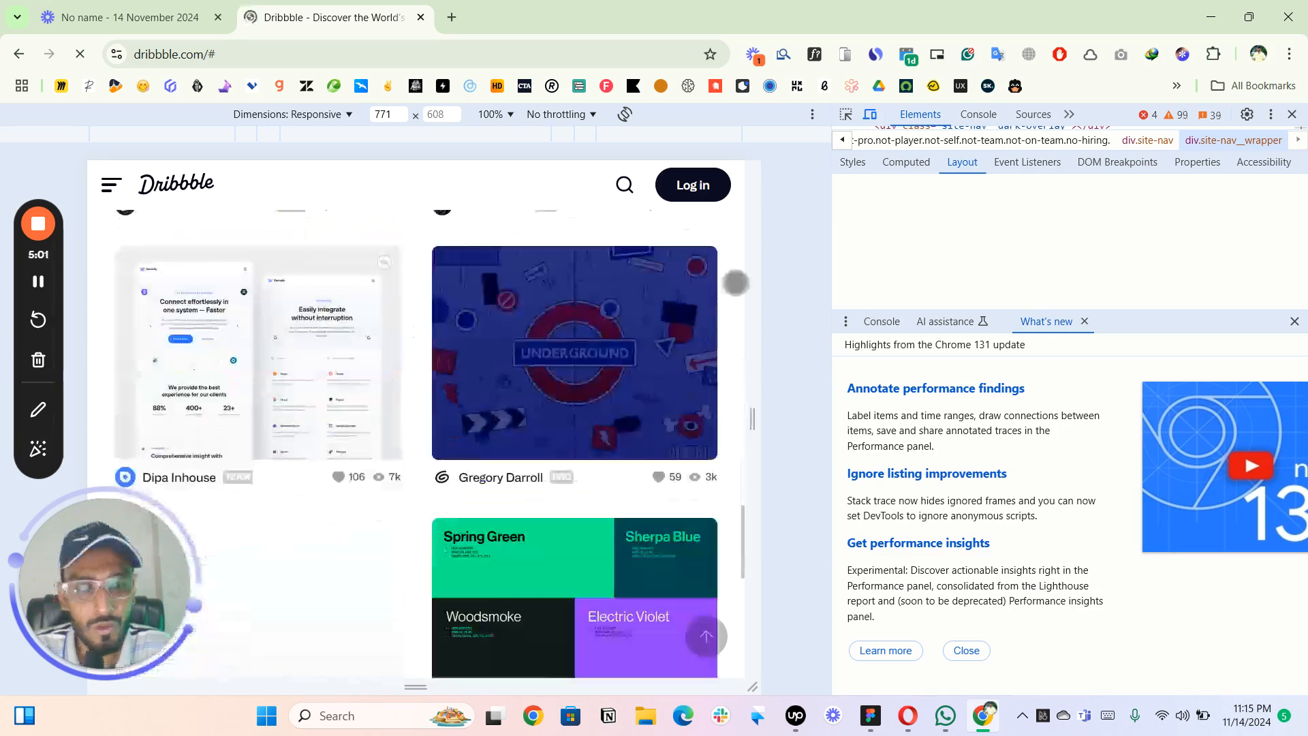
- Enlarge the page area, widen the responsive viewport to about 1200 px, and close the developer tools
left_click_drag(761, 281, 896, 285)
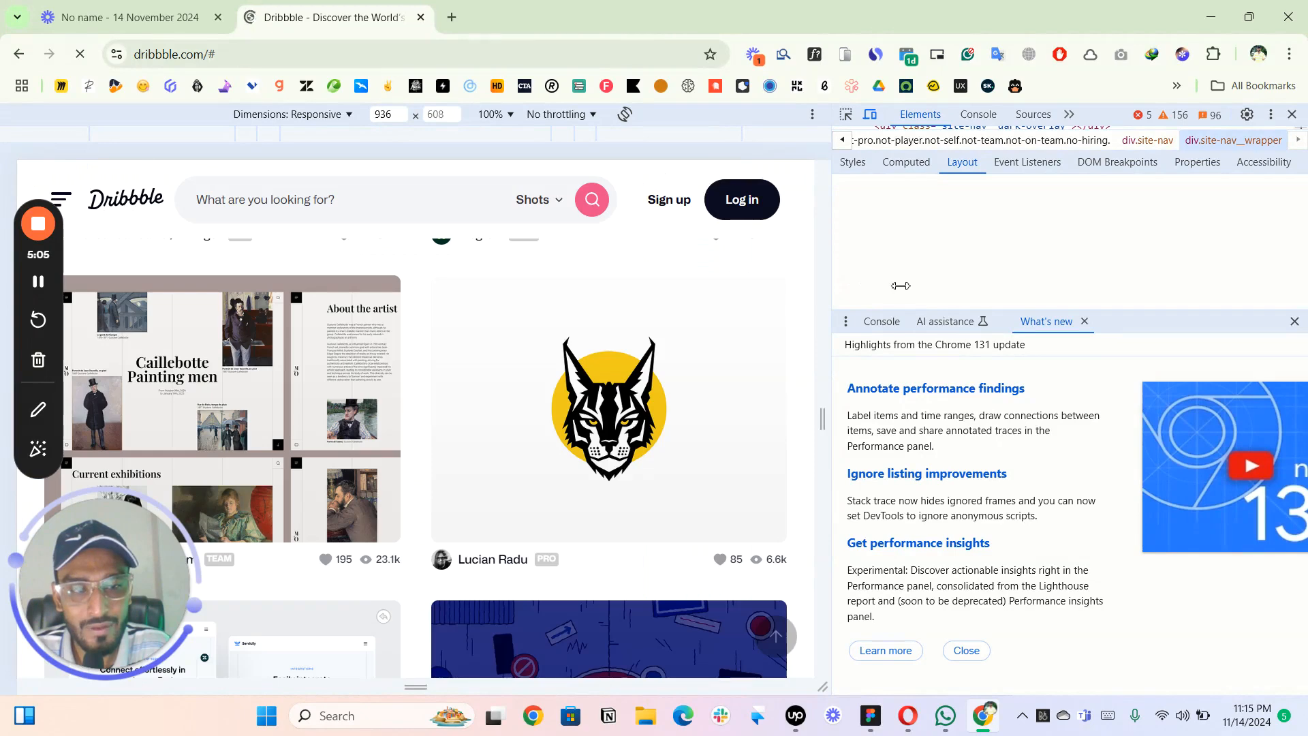
left_click_drag(835, 186, 1094, 218)
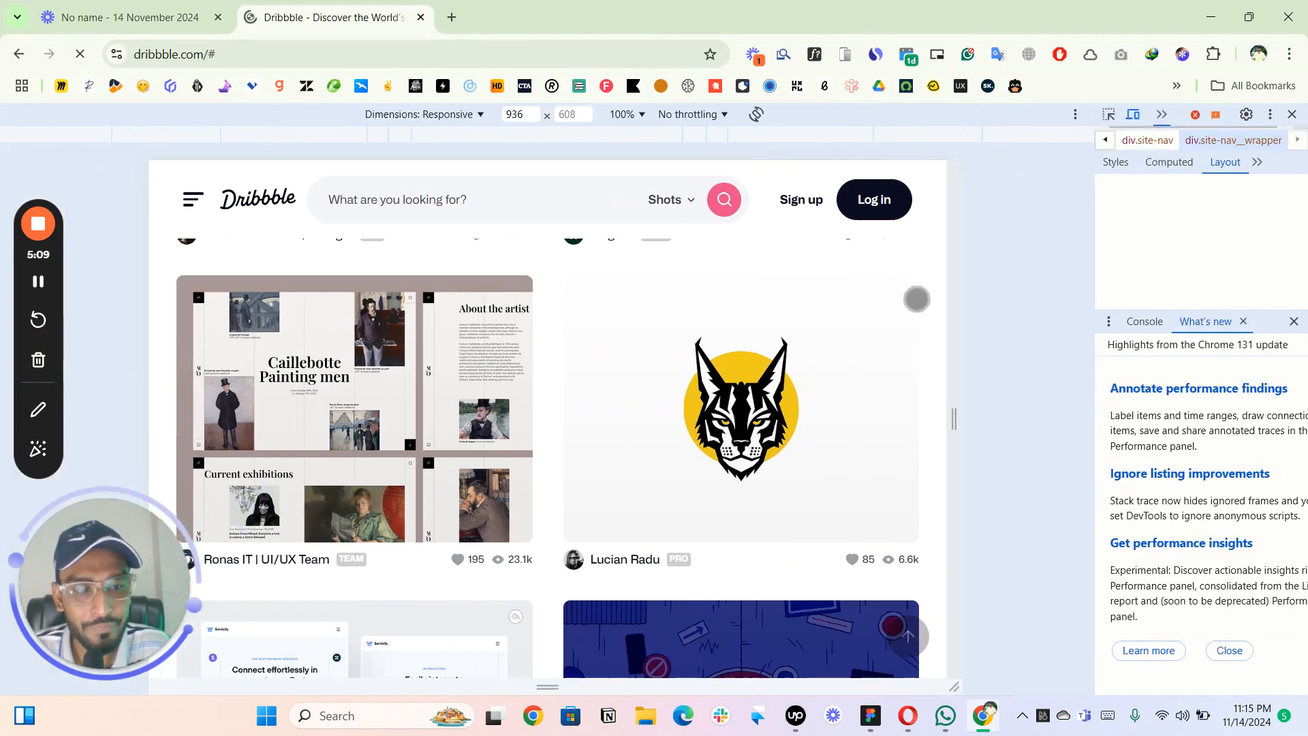
scroll(809, 329, "down", 3)
left_click_drag(954, 253, 1066, 250)
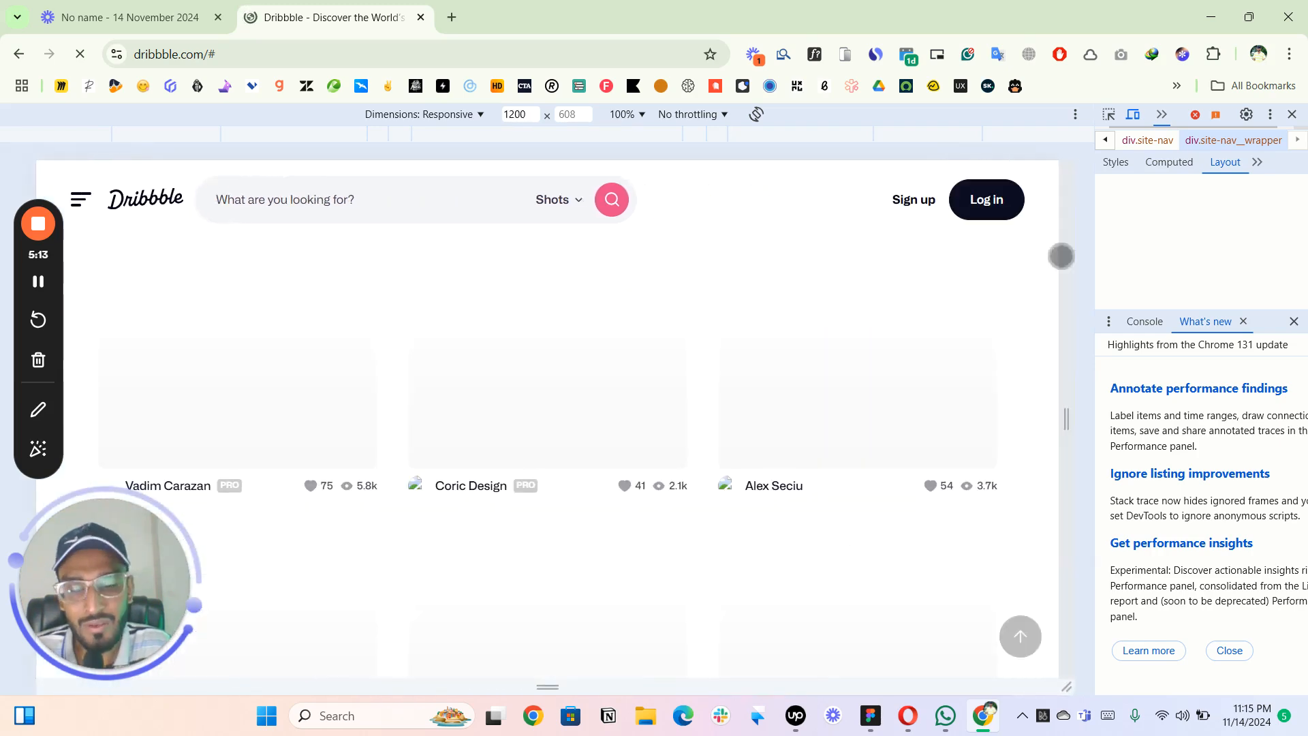
left_click(1293, 115)
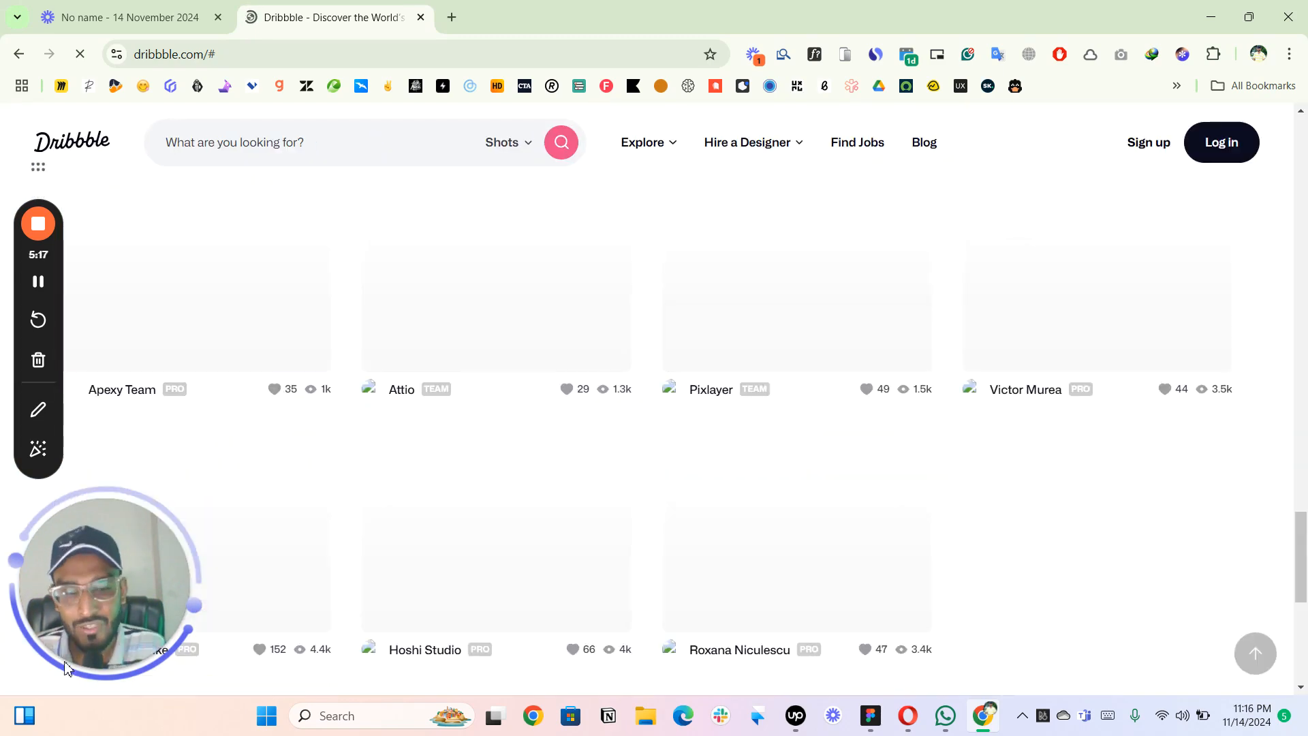
mouse_move(82, 673)
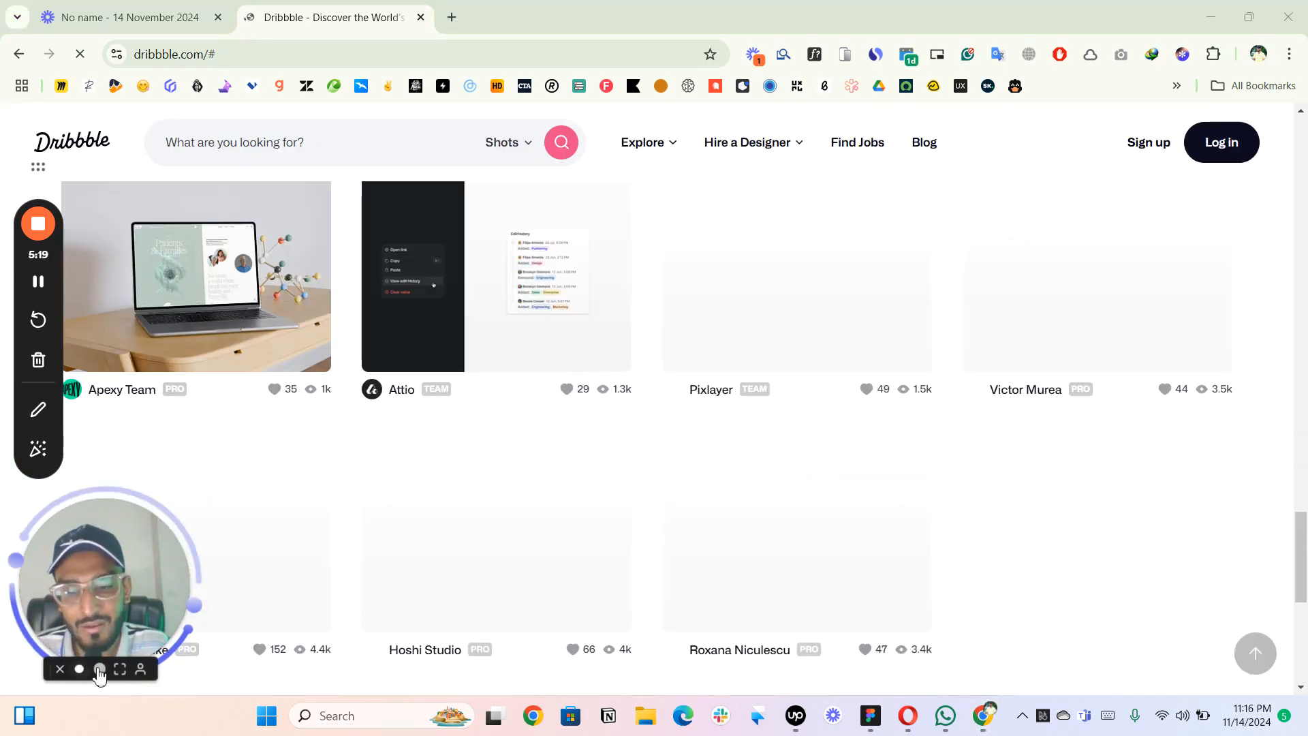
left_click(117, 670)
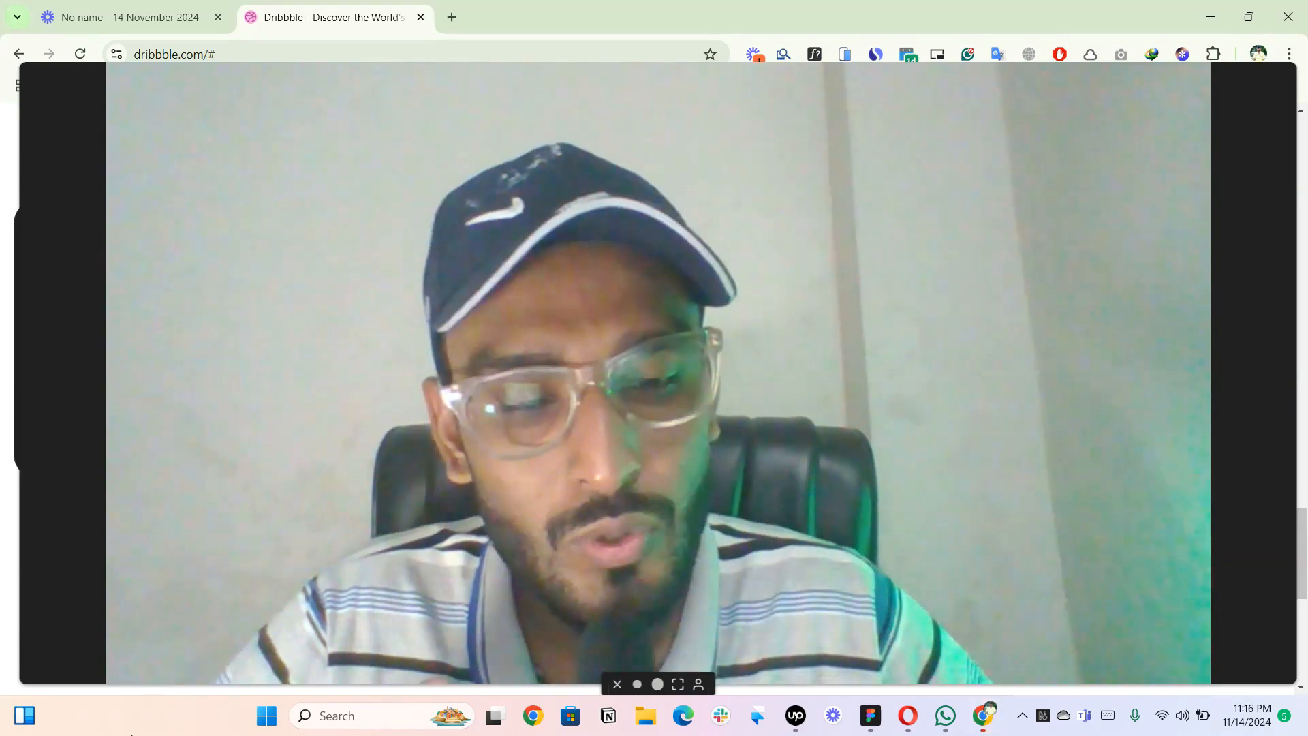
left_click(639, 683)
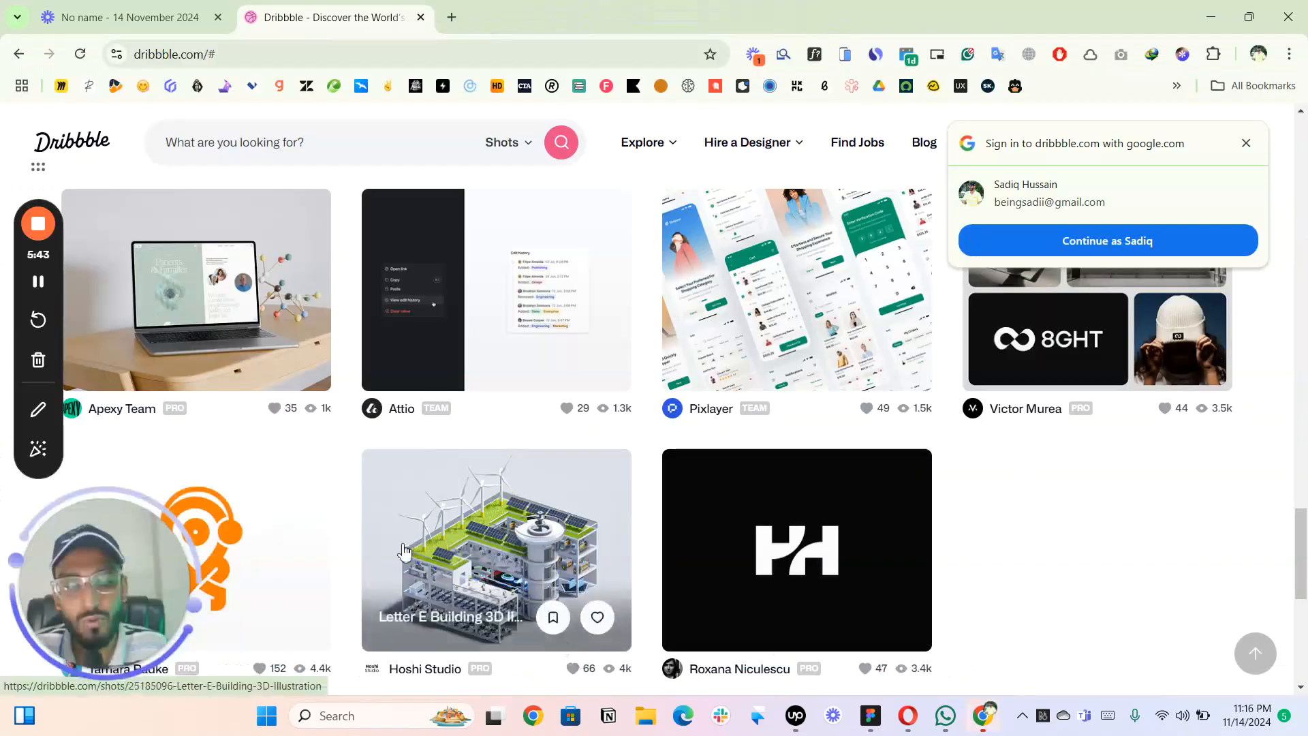
- Switch to the Figma file and place a text layer reading "Button" on the empty canvas
left_click(1212, 14)
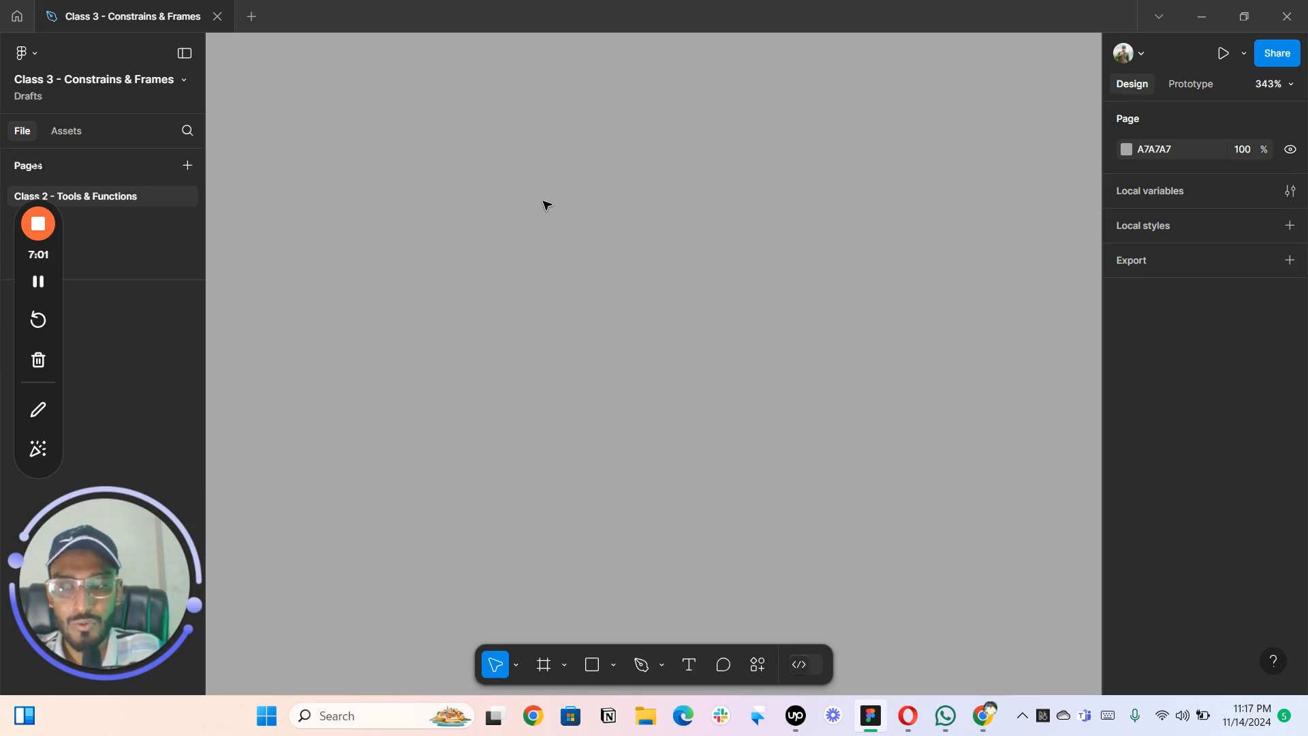
key("t")
left_click(560, 182)
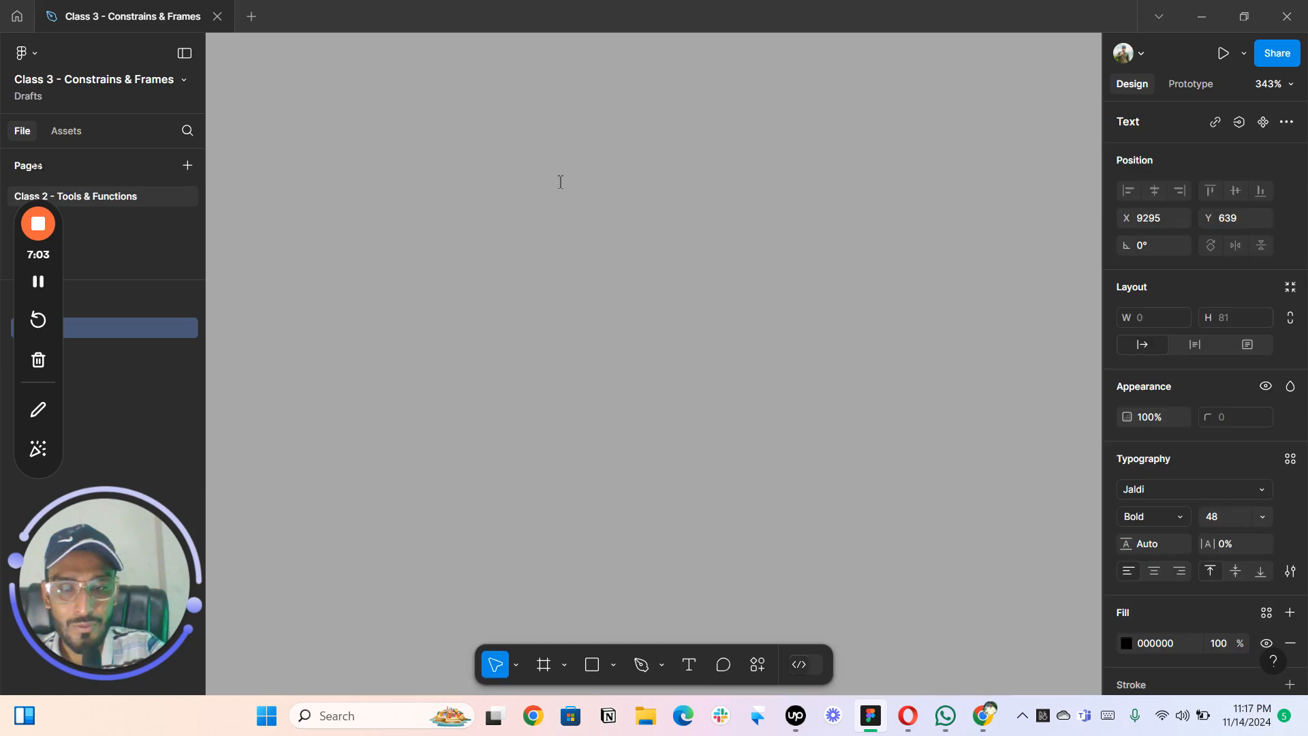
type("Button")
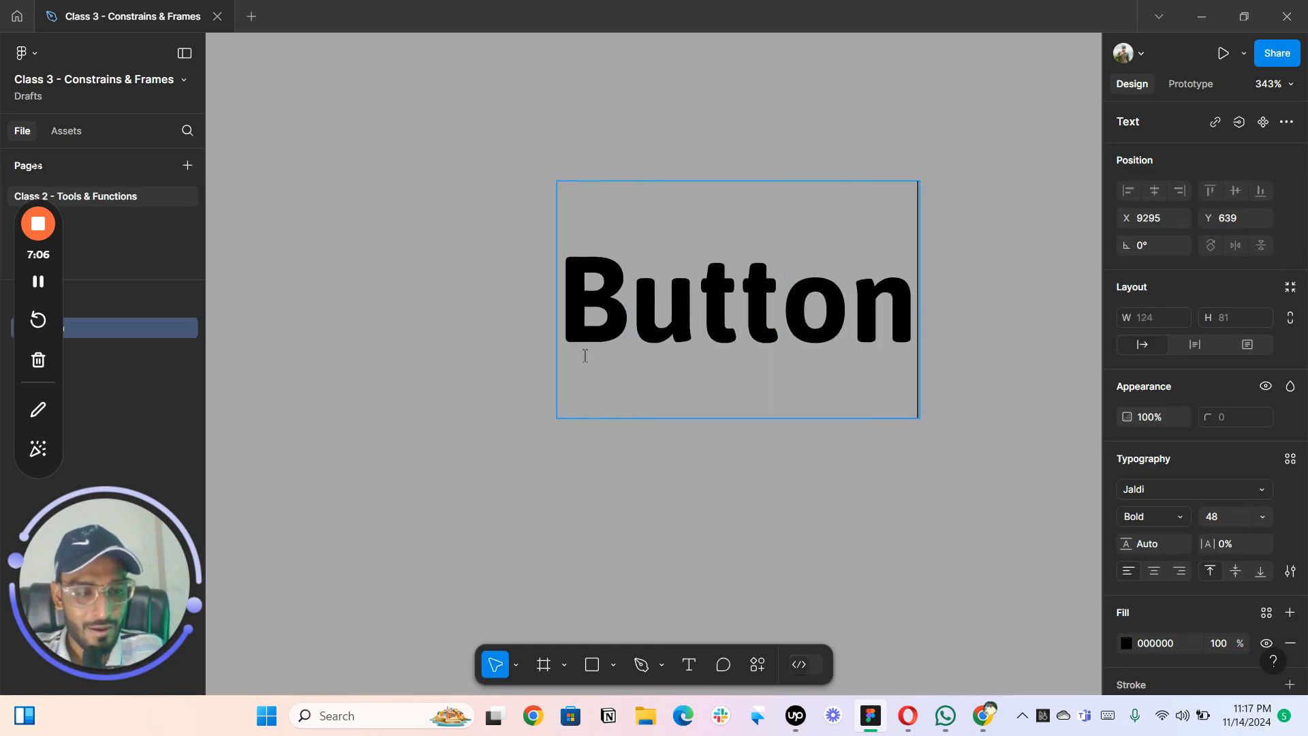
left_click(697, 417)
scroll(814, 450, "down", 2)
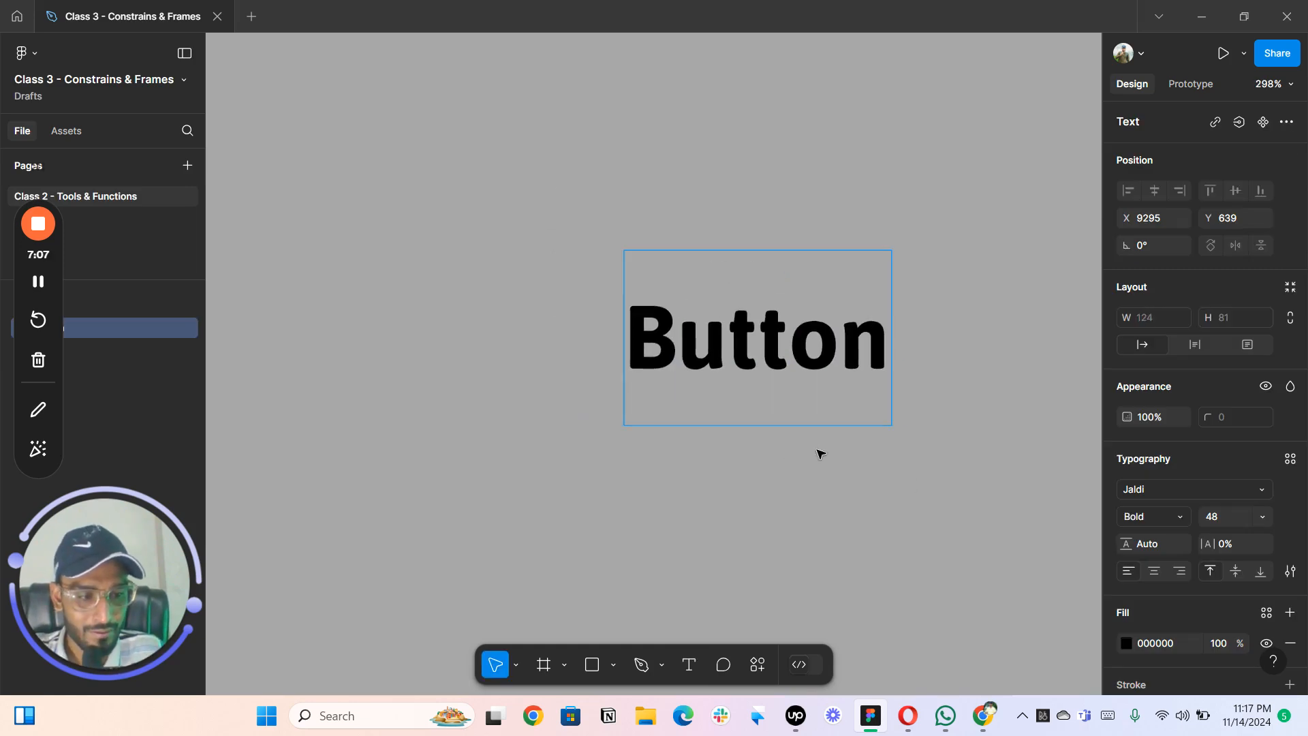
key("Escape")
left_click_drag(789, 470, 756, 456)
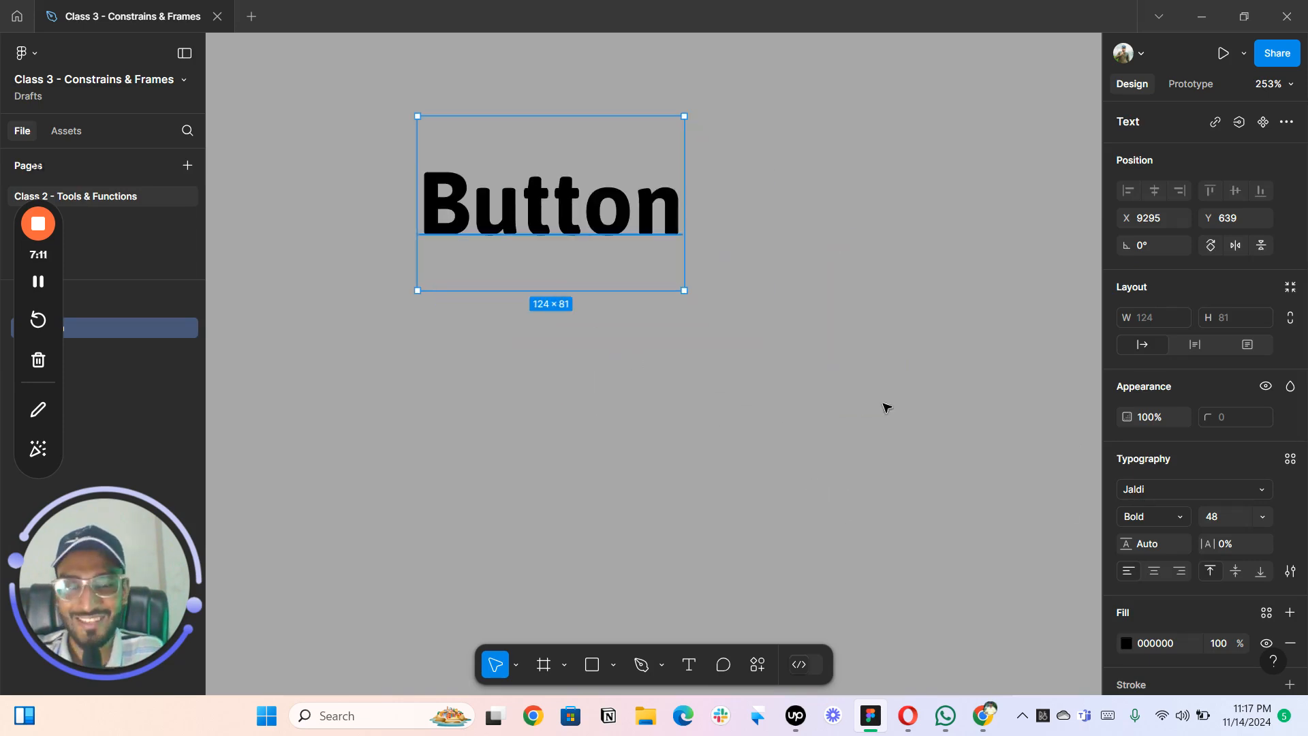
- Duplicate the "Button" text straight below itself and change the upper text to "Create an account"
left_click_drag(529, 204, 525, 439)
scroll(538, 201, "right", 1)
double_click(539, 198)
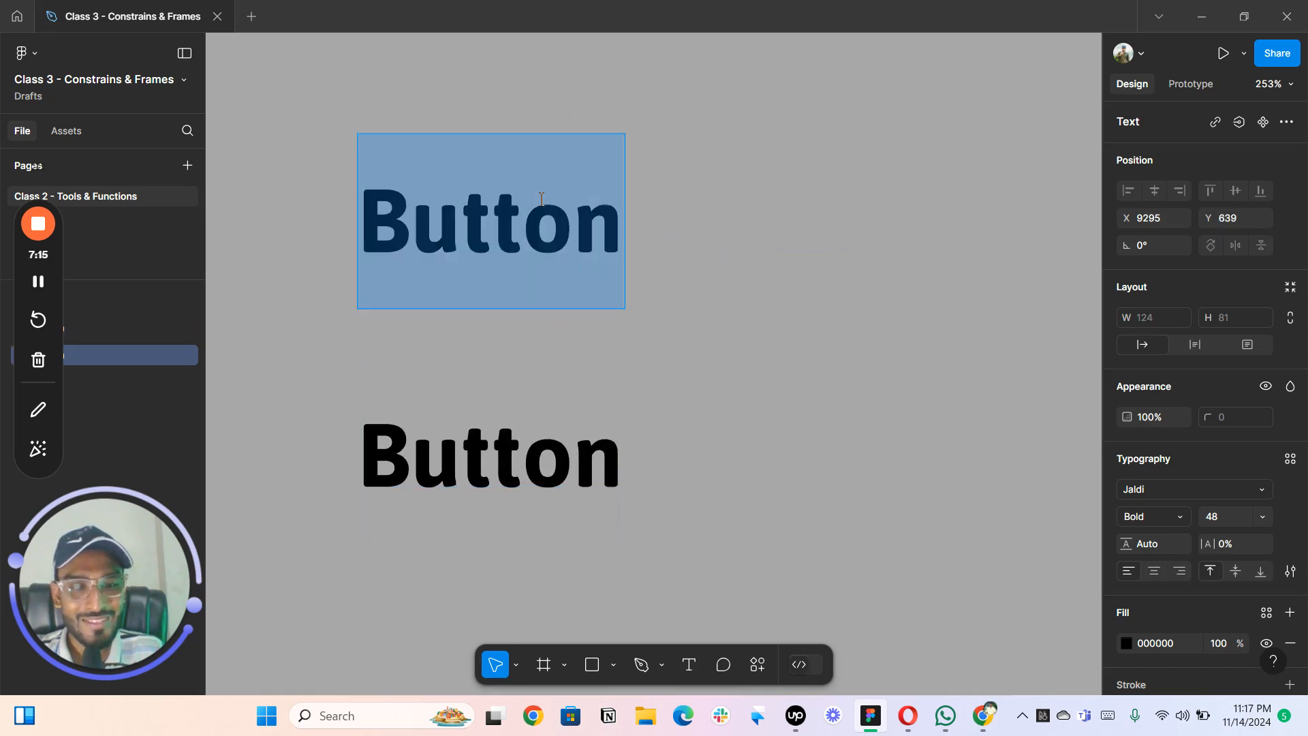
type("Create")
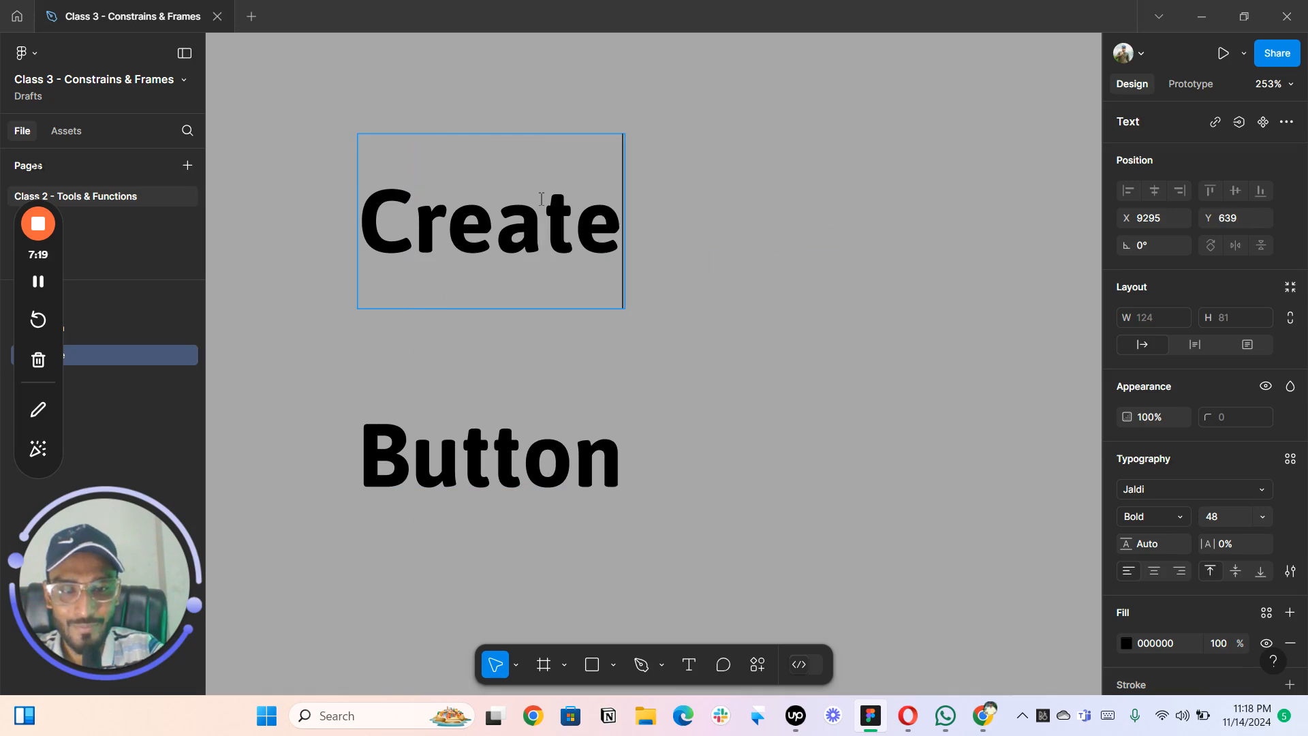
type(" an acco")
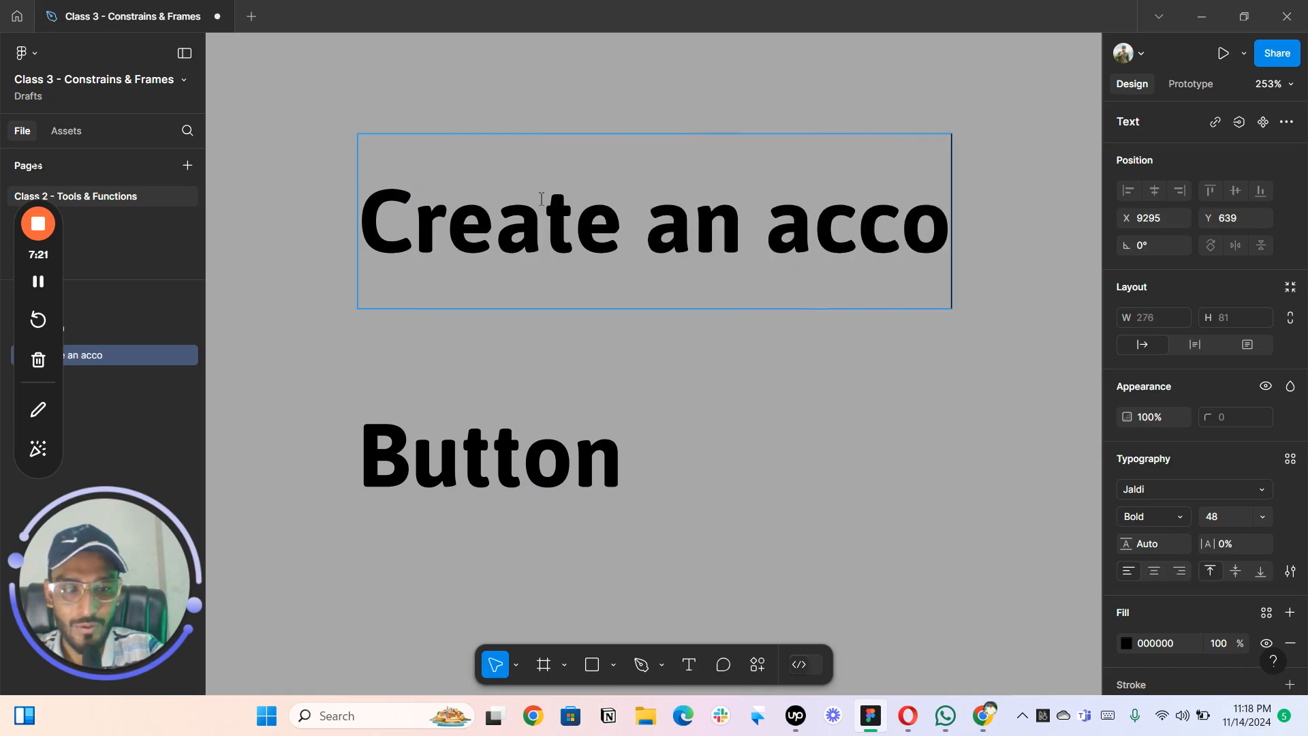
type("unt")
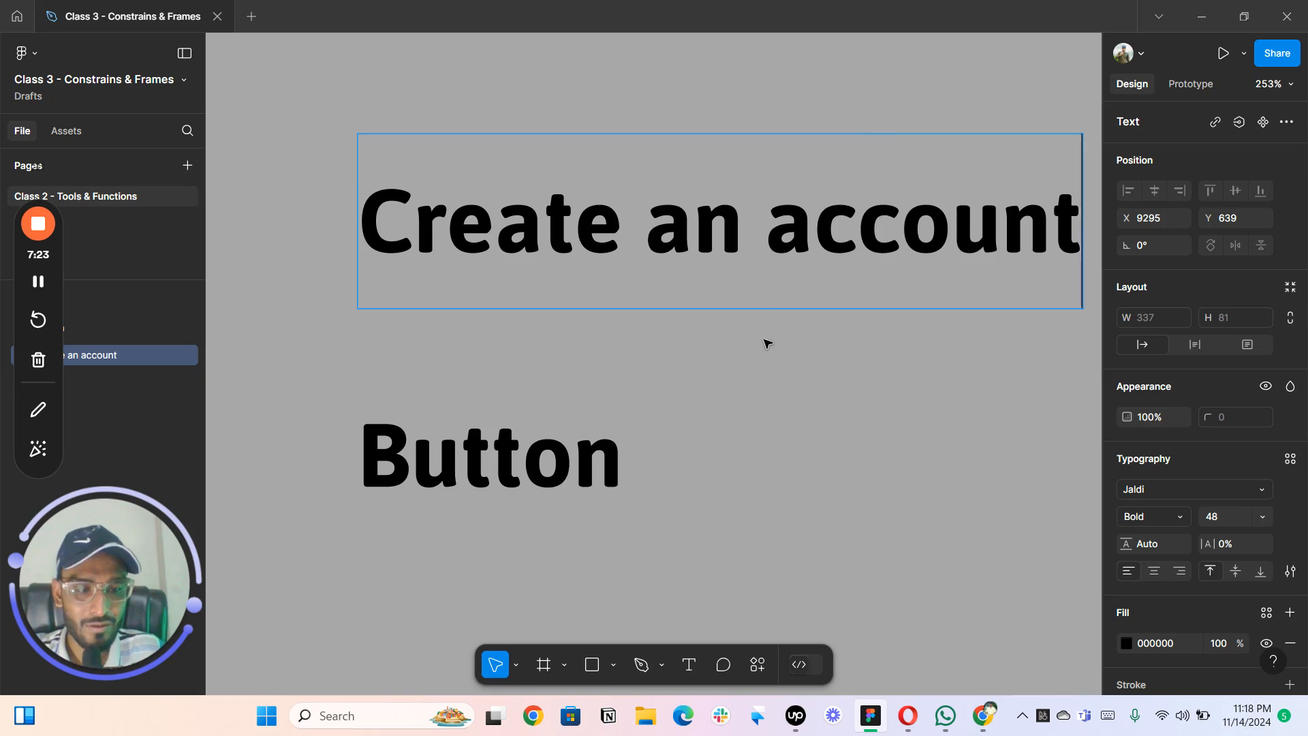
key("Escape")
scroll(769, 344, "down", 2)
scroll(768, 344, "down", 1)
left_click_drag(679, 407, 460, 334)
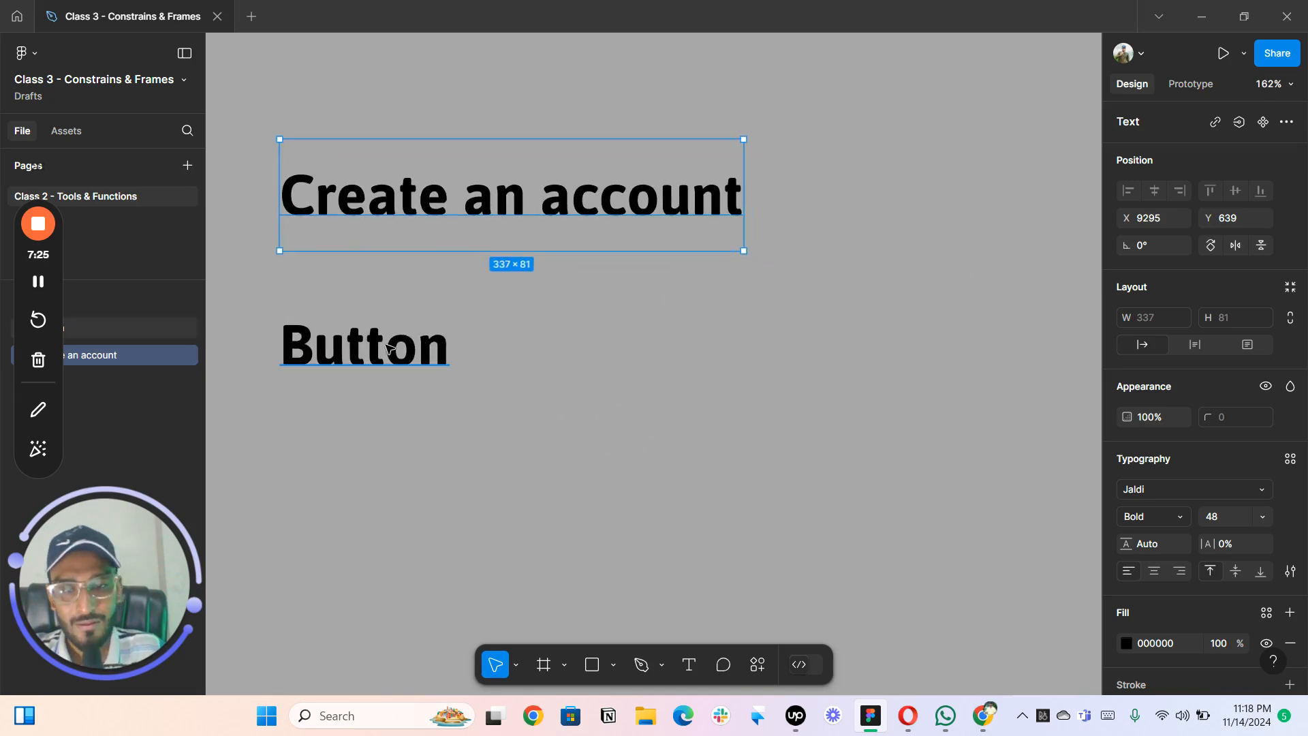
- Remove the lower "Button" text layer from the canvas
left_click(419, 348)
key("ctrl+z")
key("ctrl+z")
key("ctrl+z")
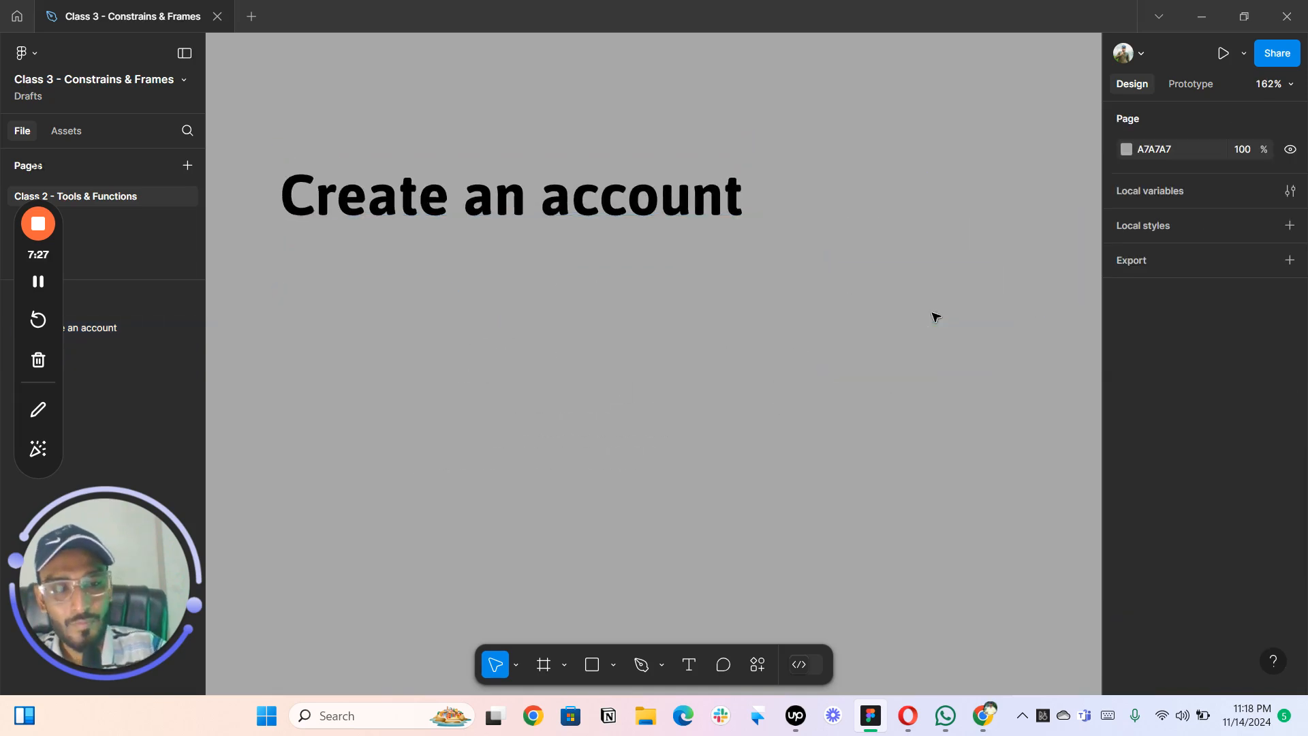
- Draw a rectangle about 395 wide below the "Create an account" text and set its height to 44
scroll(769, 280, "down", 3)
key("r")
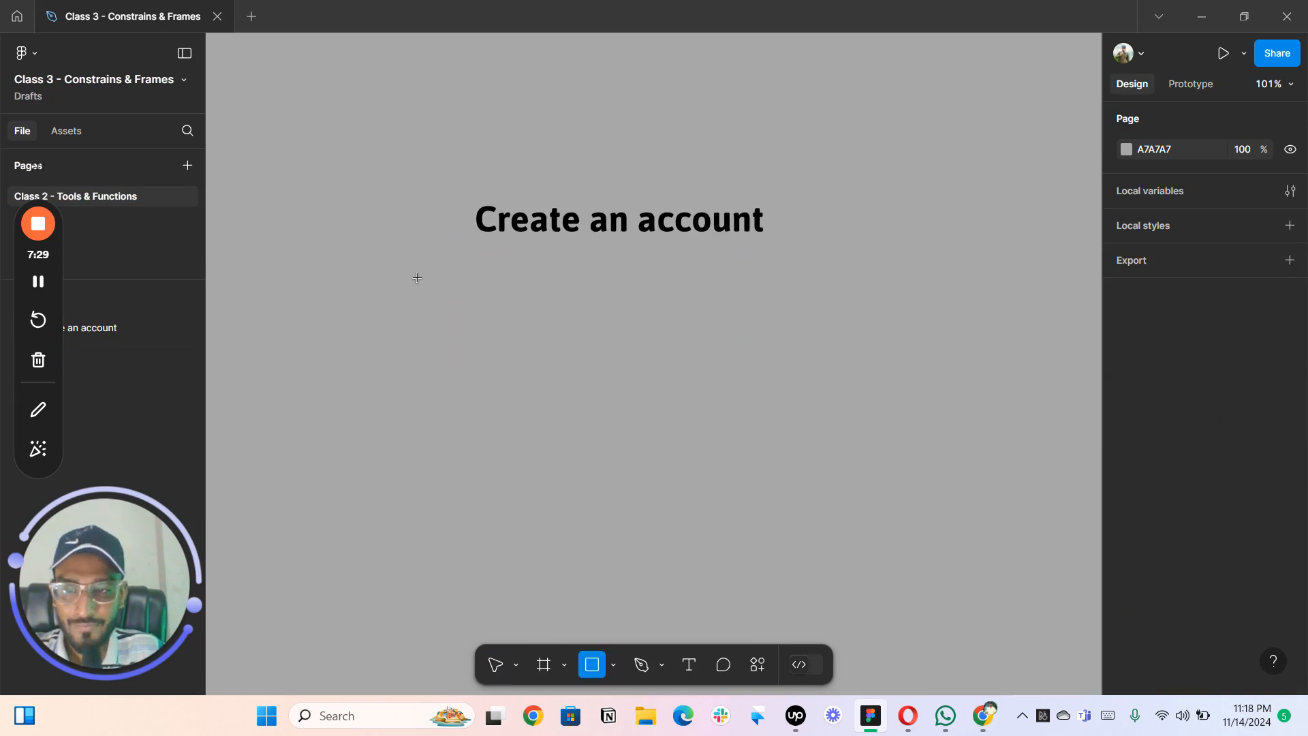
left_click_drag(448, 291, 788, 378)
left_click(1248, 326)
type("44")
key("Return")
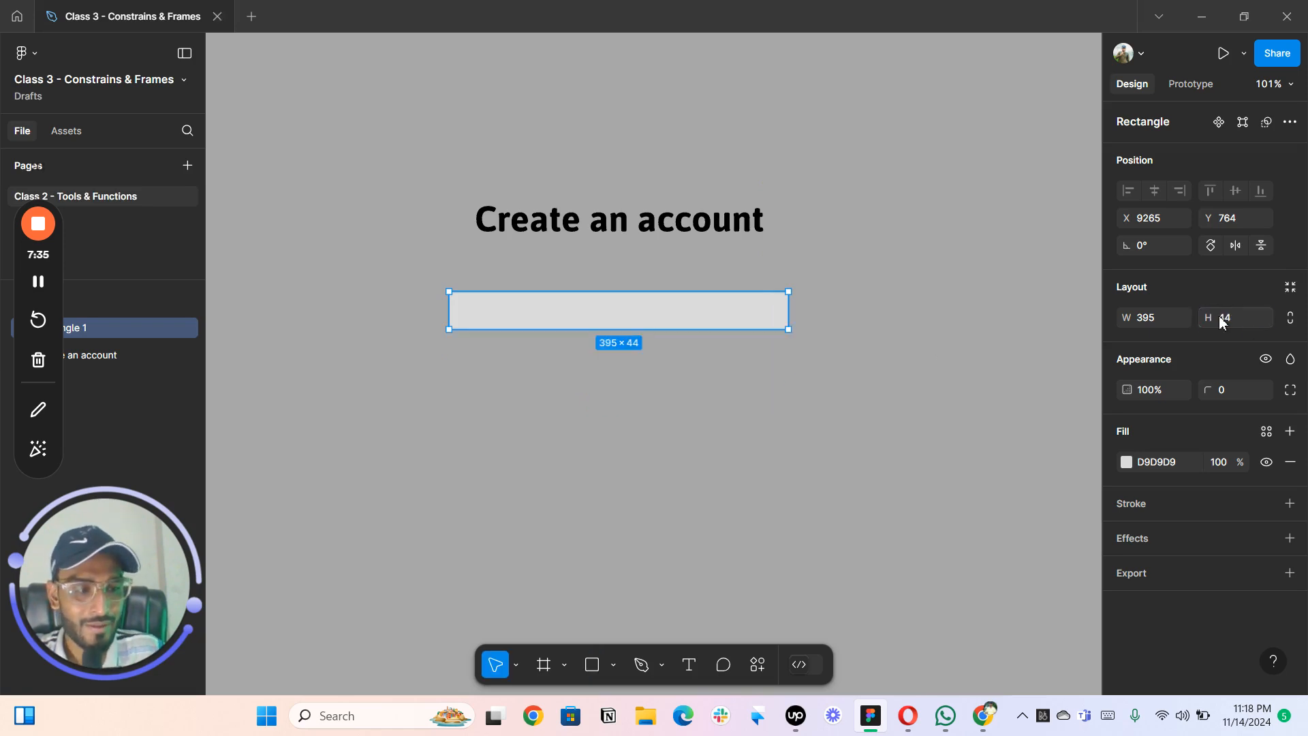
- Try a width of 88 for the rectangle and undo that change
left_click(1166, 327)
type("88")
key("Return")
key("ctrl+z")
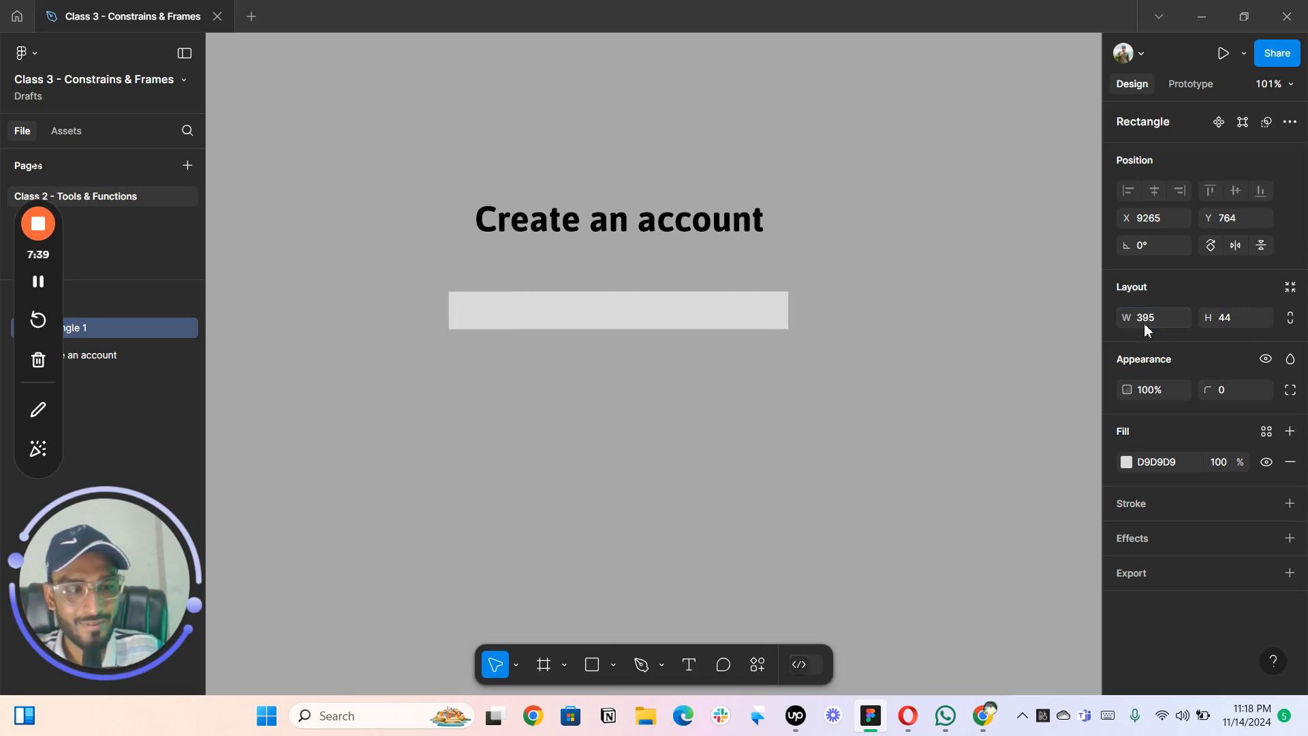
- Move the "Create an account" text onto the rectangle and set its font size to 16
left_click_drag(579, 229, 582, 312)
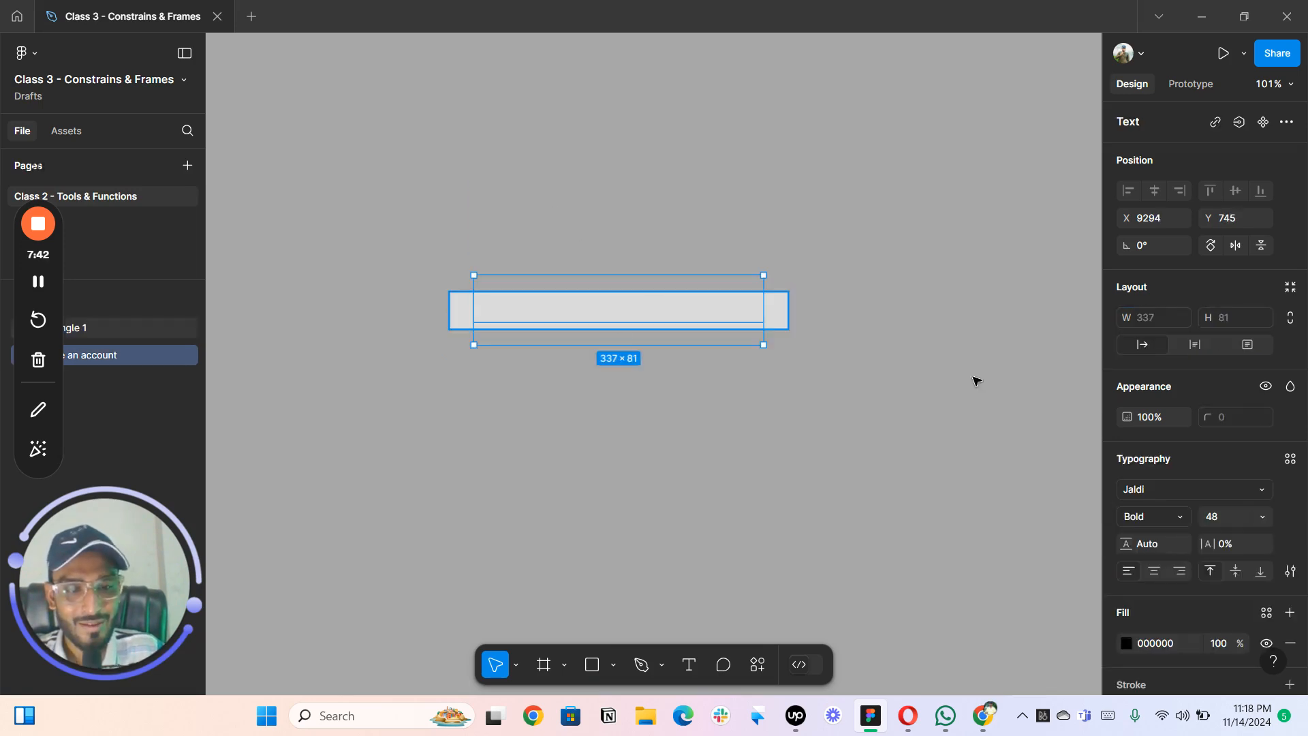
left_click(1262, 518)
left_click(1245, 393)
- Set the rectangle's width to 227
left_click(643, 325)
left_click(1163, 329)
type("227")
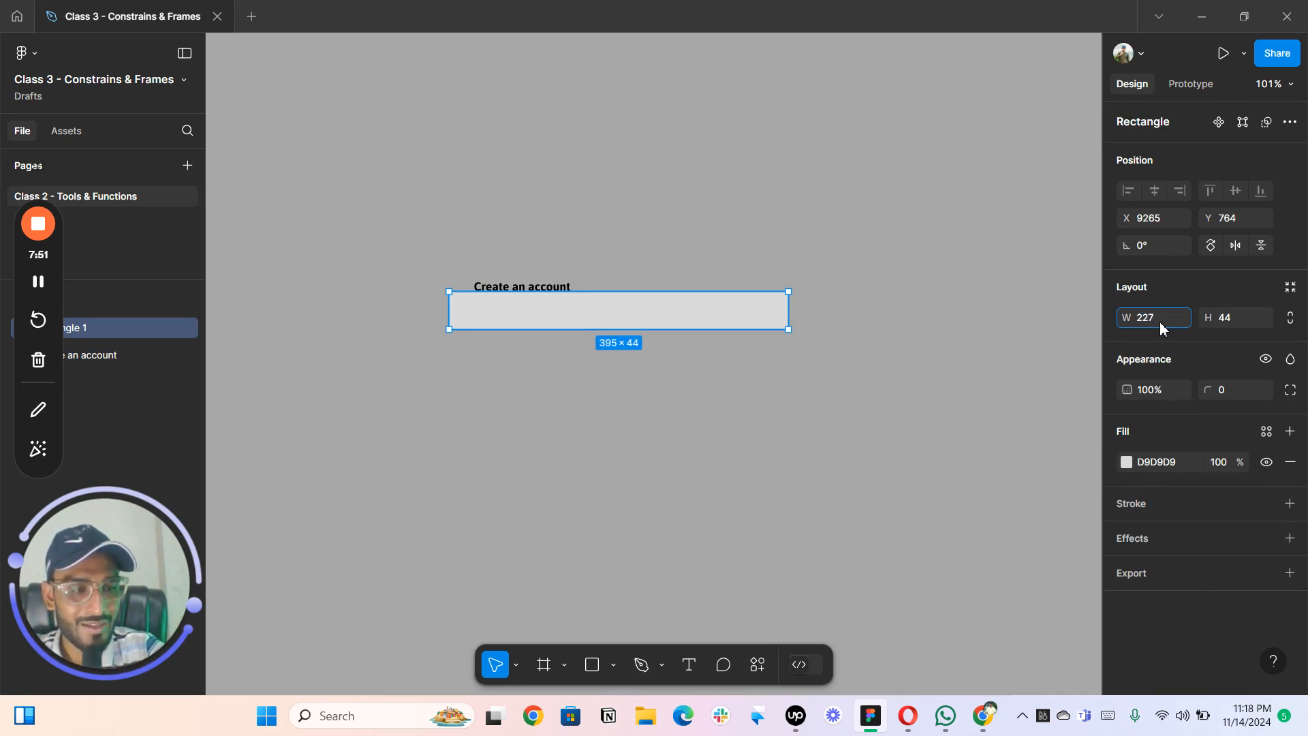
key("Return")
- Move the "Create an account" text to the middle of the rectangle and bring it to the front
scroll(350, 438, "up", 3)
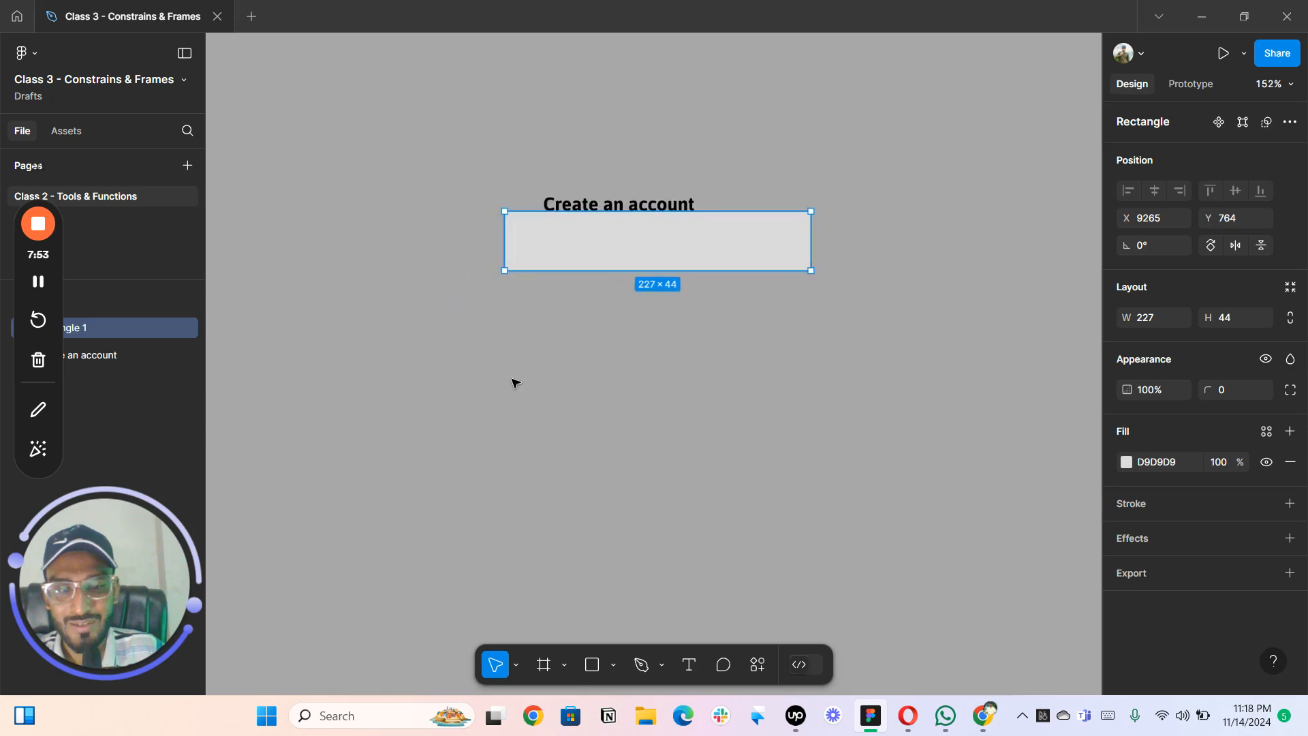
scroll(573, 343, "right", 2)
scroll(573, 343, "up", 3)
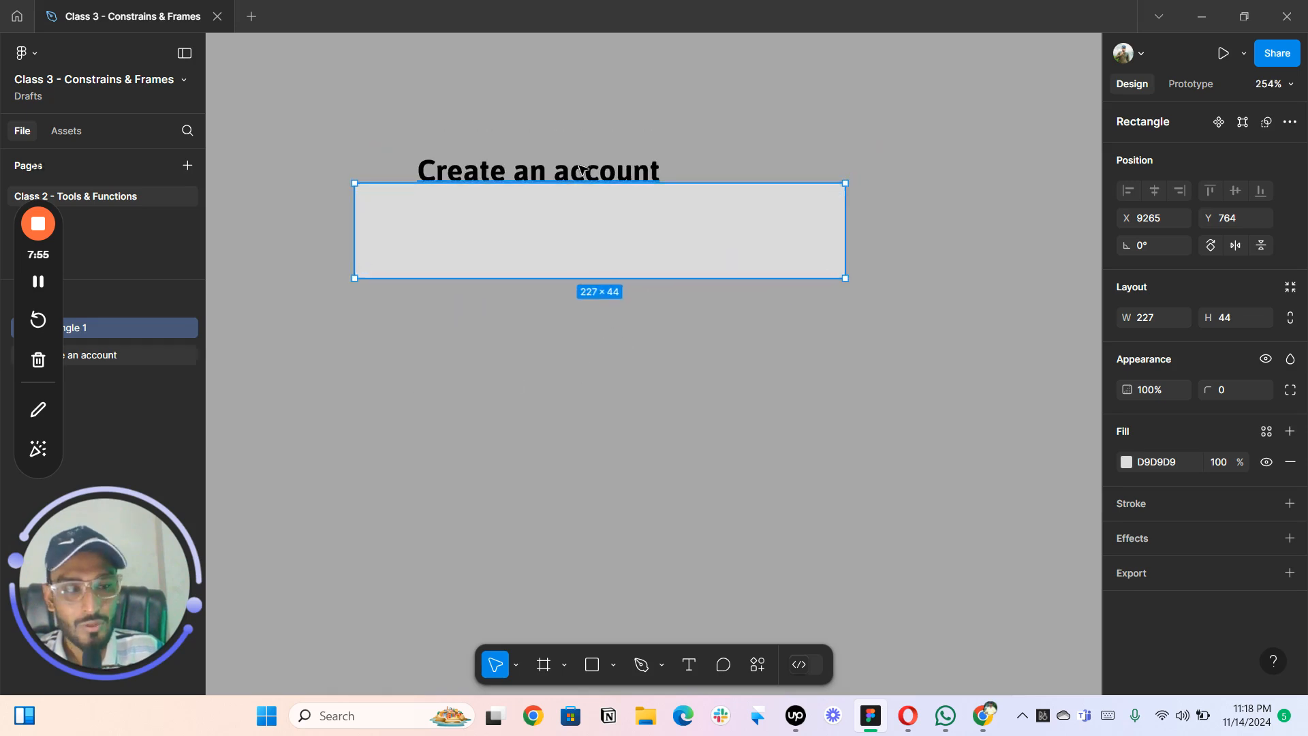
left_click(590, 196)
left_click_drag(590, 196, 641, 222)
right_click(640, 224)
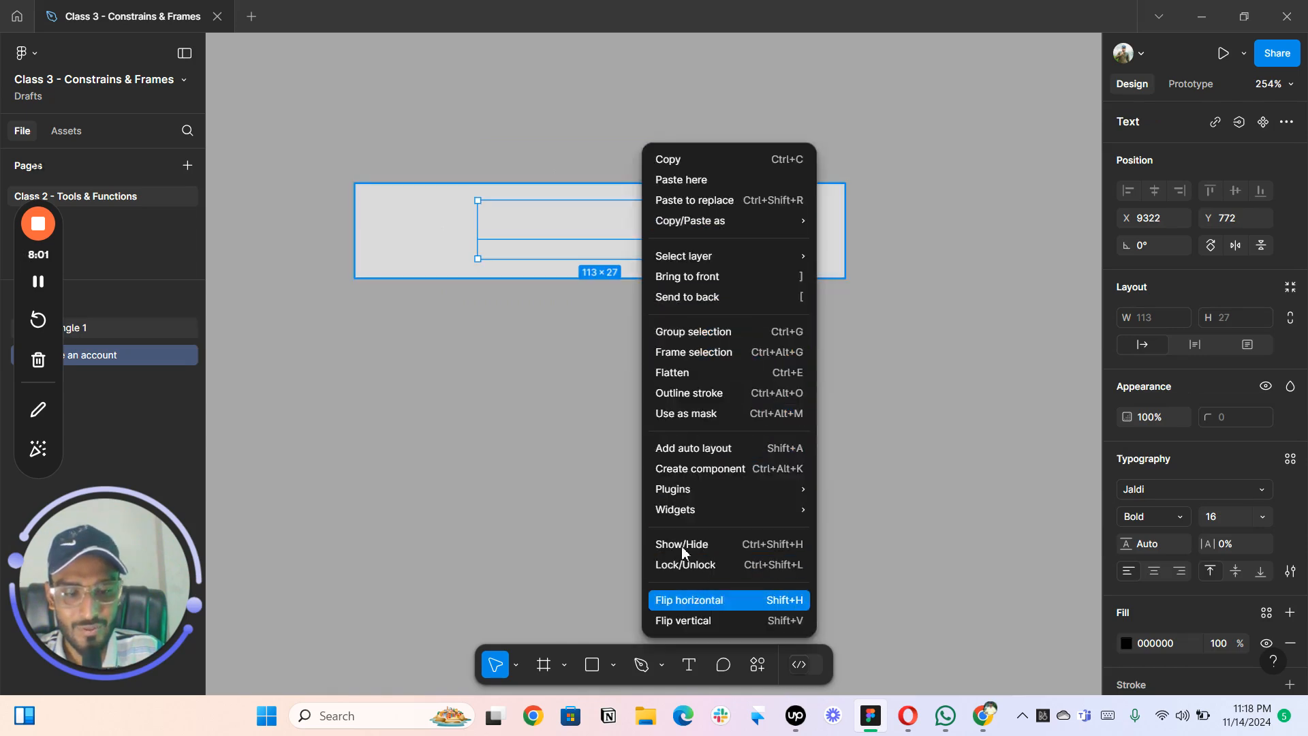
left_click(724, 285)
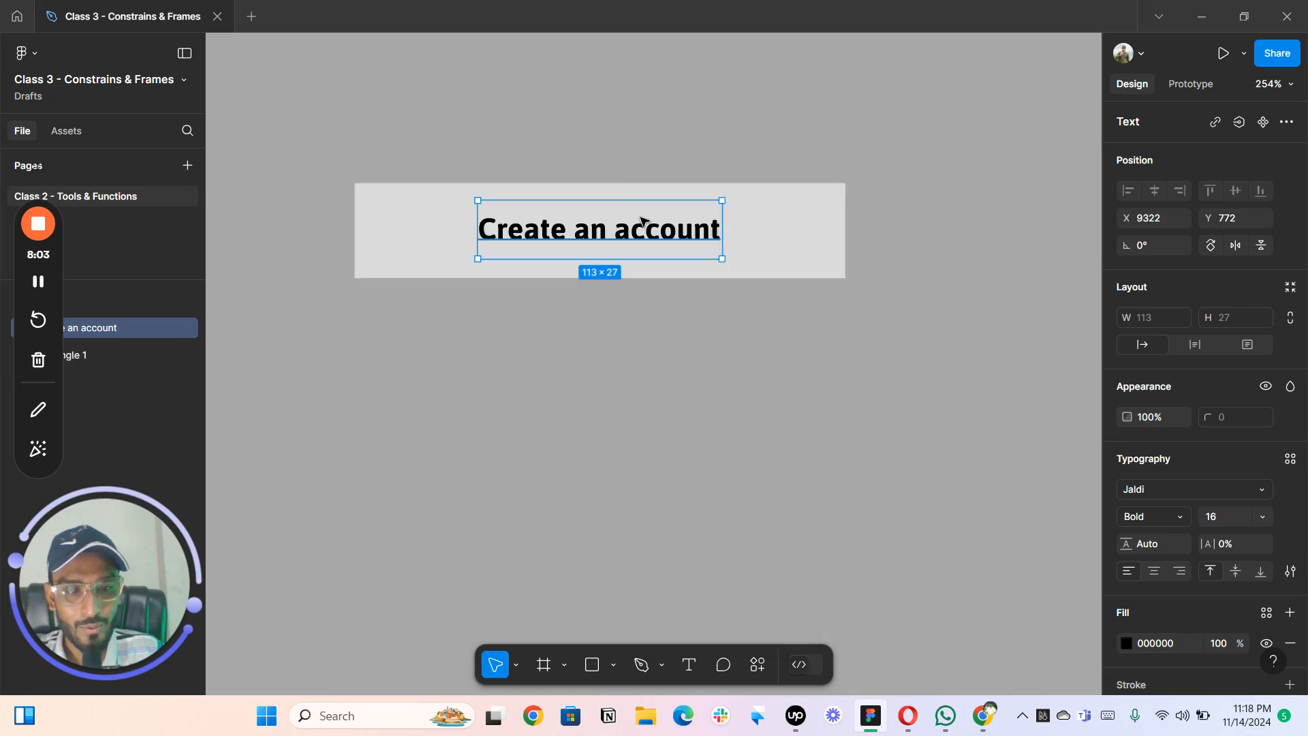
- Nudge the text within the rectangle and align the vertical centers of both layers
left_click_drag(640, 224, 642, 230)
left_click_drag(646, 144, 622, 323)
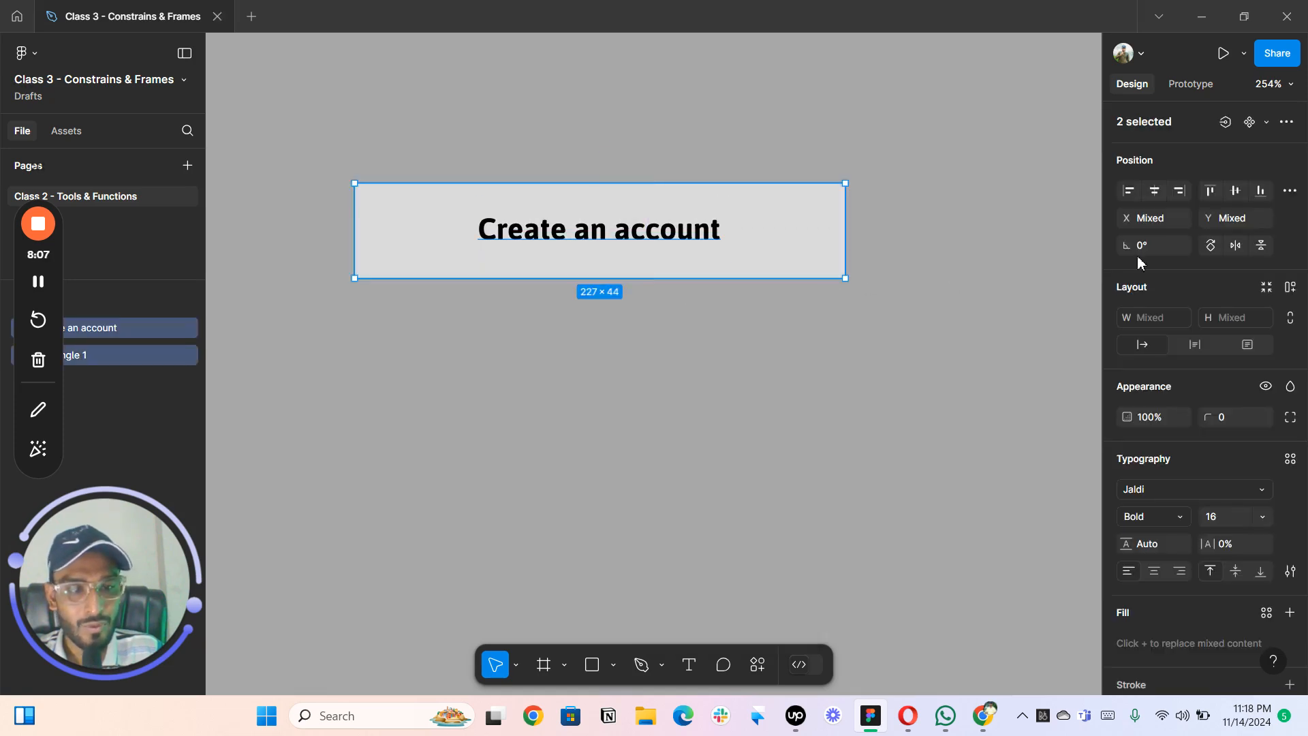
left_click(1235, 190)
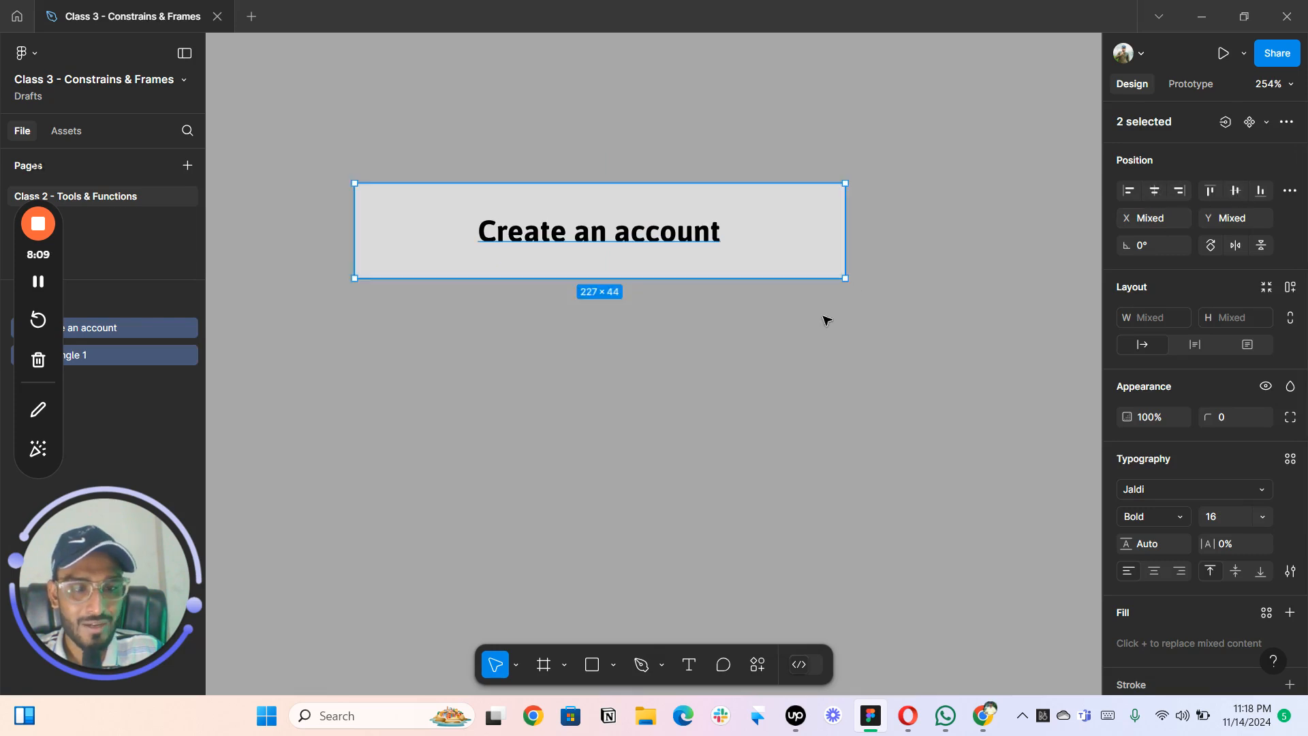
left_click(777, 353)
scroll(611, 260, "down", 2)
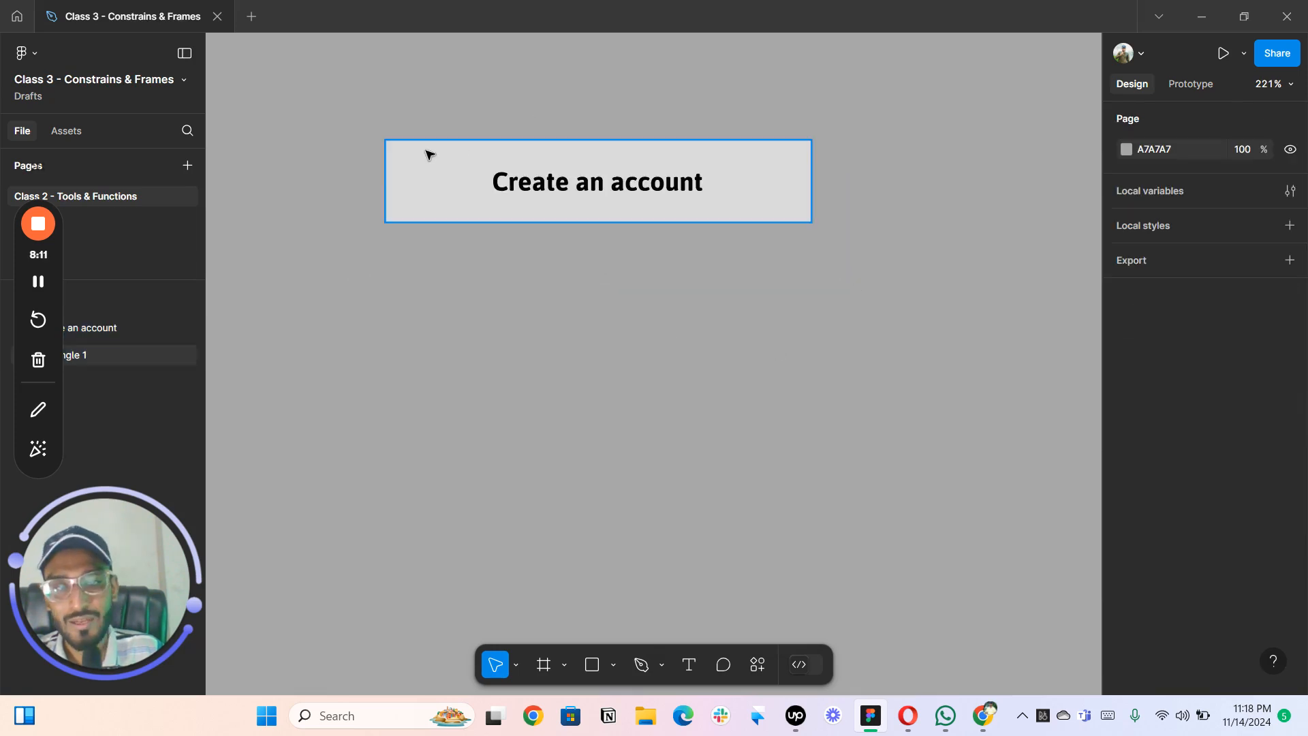
- Narrow the rectangle equally on both sides so it fits more closely around the centered text
left_click(521, 156)
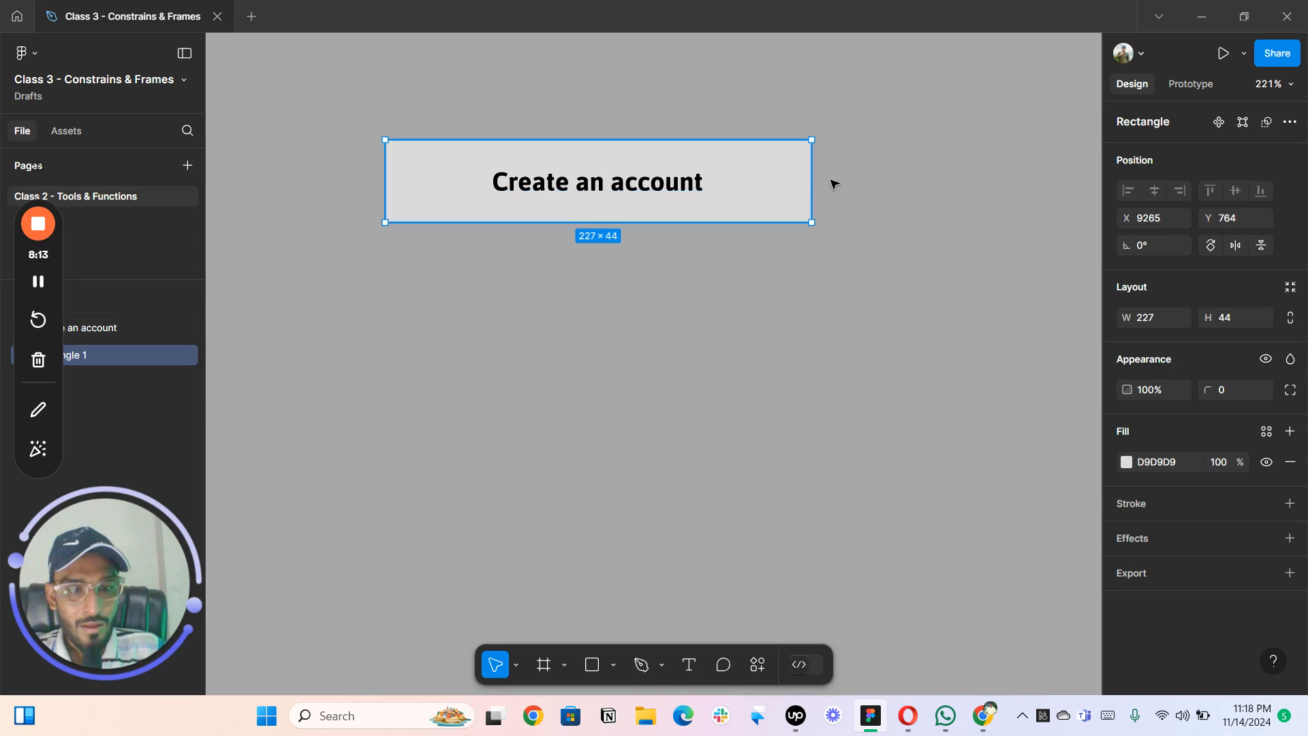
left_click_drag(806, 176, 734, 181)
left_click(701, 303)
scroll(657, 267, "up", 3)
scroll(599, 271, "up", 1)
left_click(511, 226)
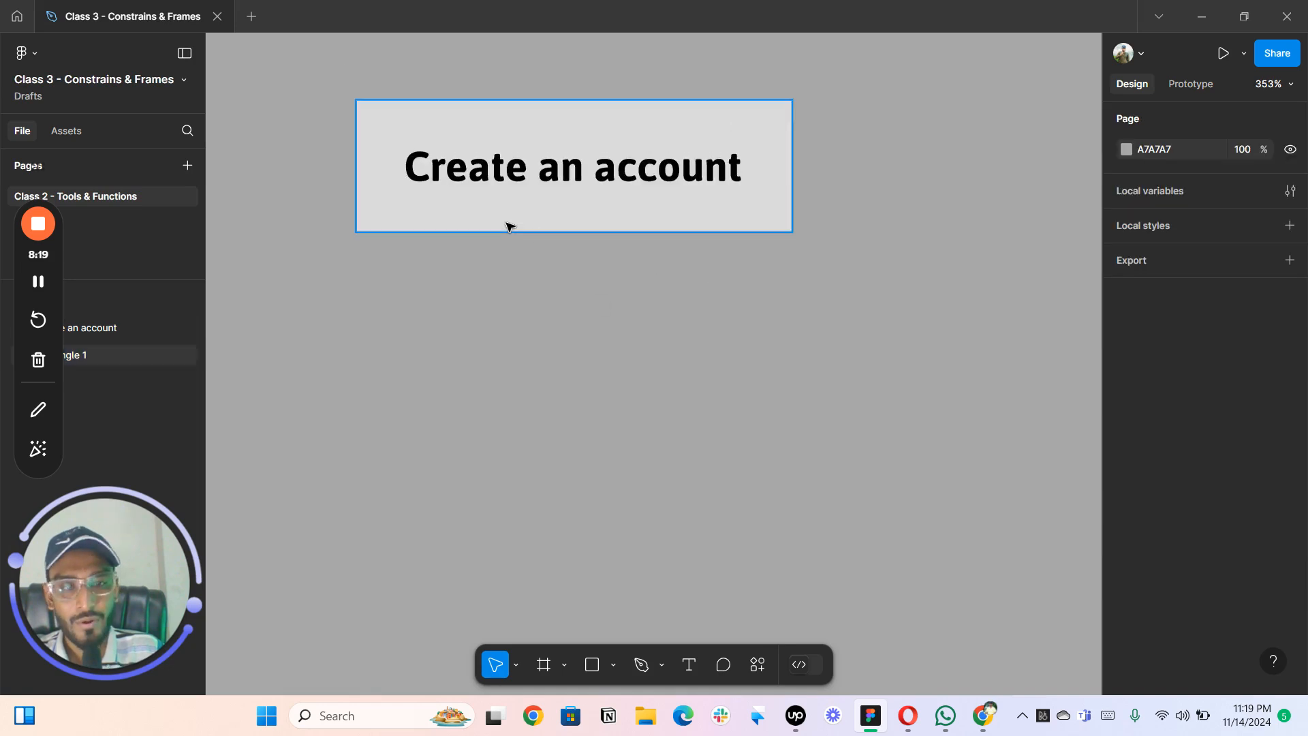
left_click(606, 285)
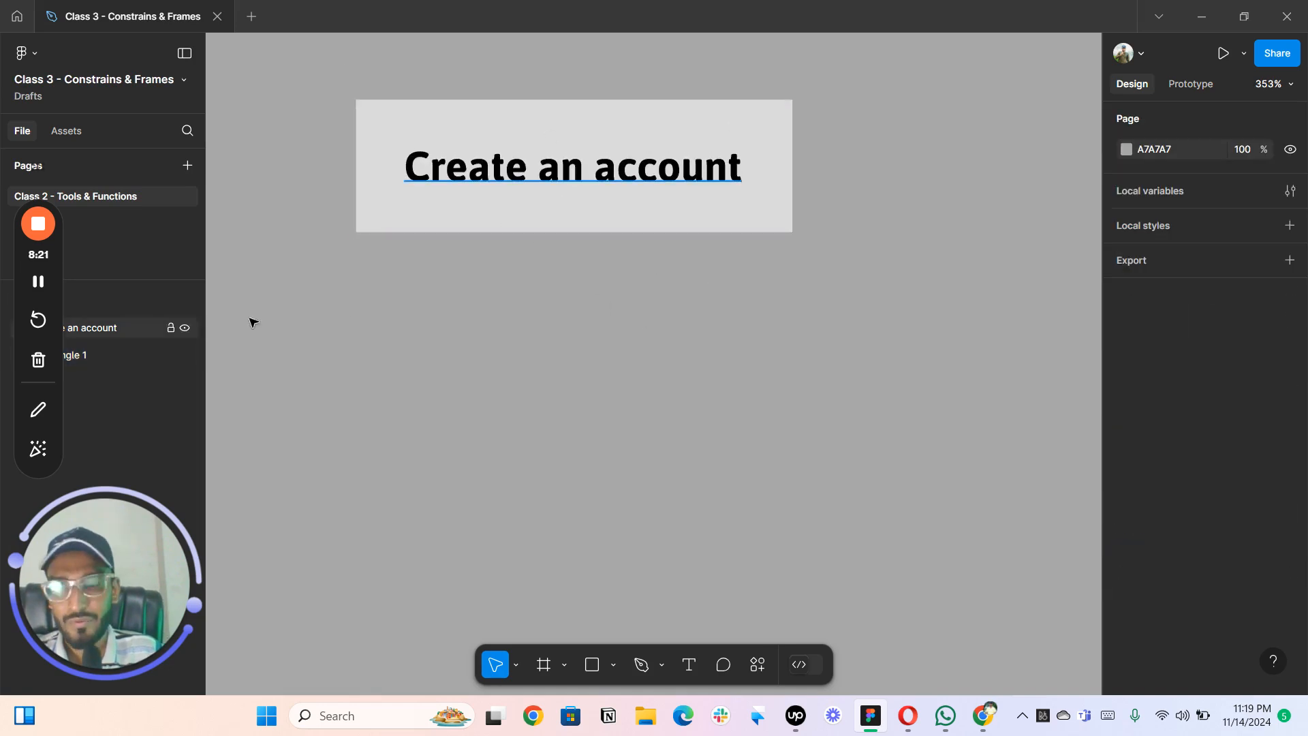
- Draw a frame as wide as the rectangle just below it and set the frame's height to 44
key("f")
left_click_drag(356, 253, 797, 351)
left_click_drag(356, 294, 355, 295)
left_click(1244, 326)
type("44")
key("Return")
- Copy the "Create an account" text from the rectangle into the center of the new frame
left_click_drag(536, 162, 556, 315)
left_click(525, 420)
scroll(549, 461, "down", 3)
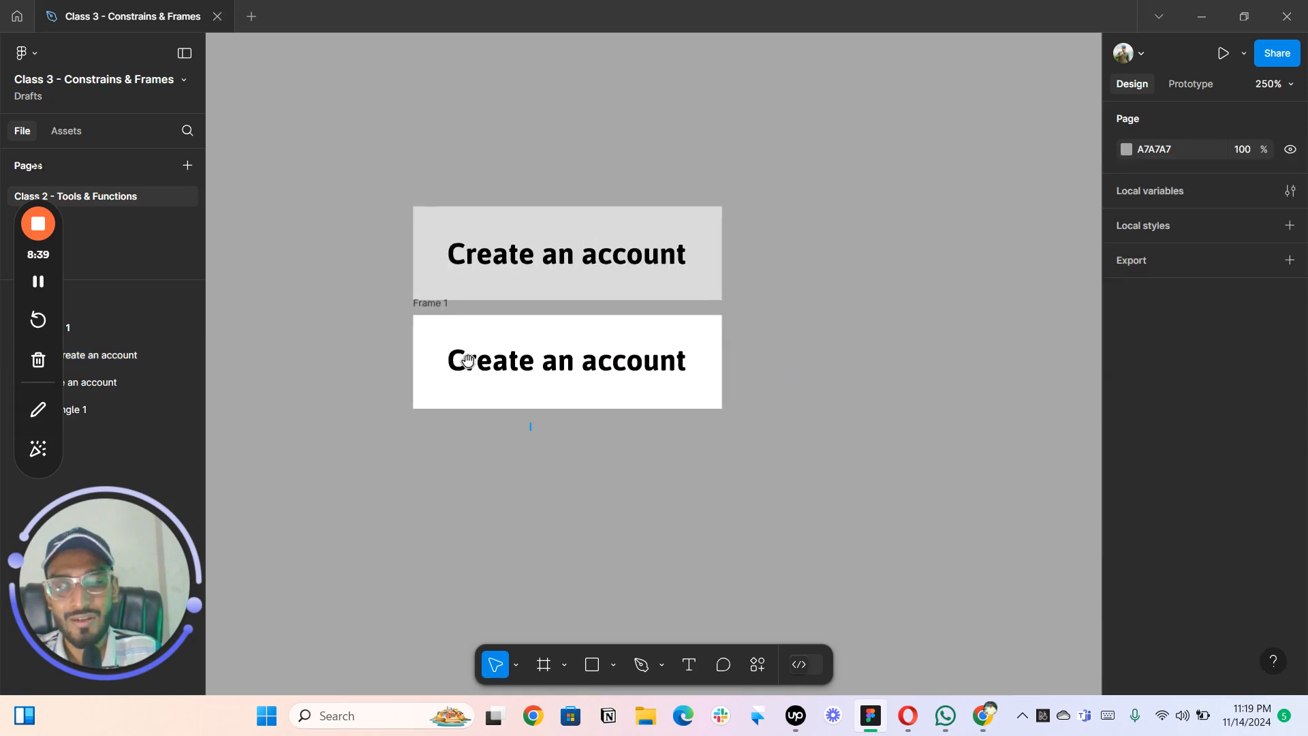
- Copy the "Create an account" text from Frame 1 to below it and add auto layout around the copy
scroll(552, 515, "down", 3)
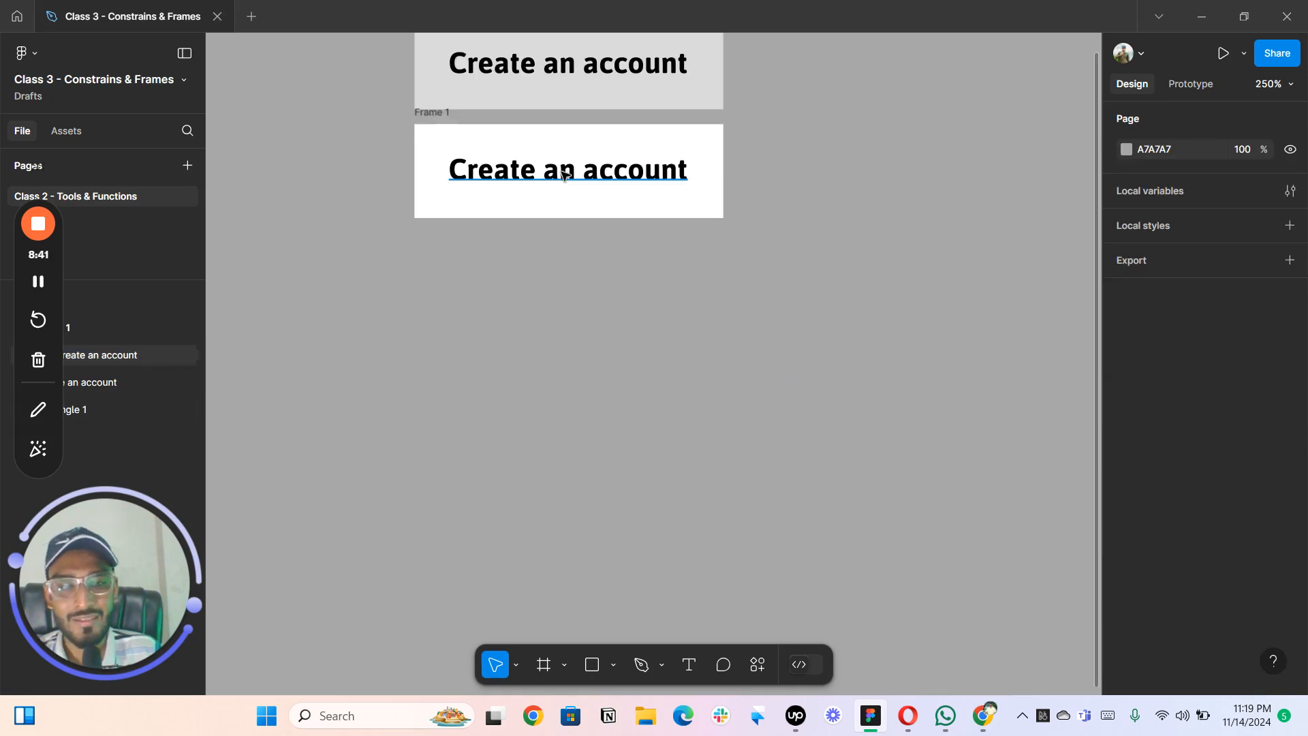
left_click(570, 172)
left_click_drag(569, 172, 566, 290)
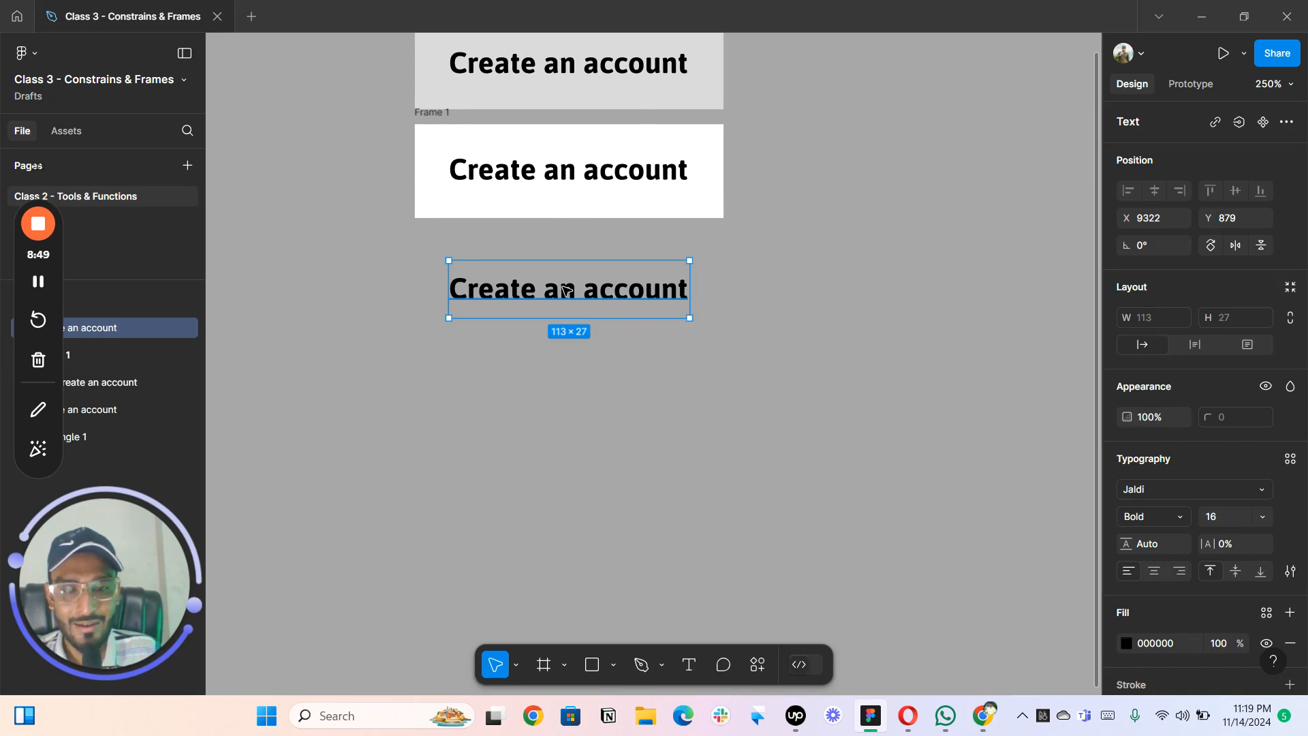
key("shift+a")
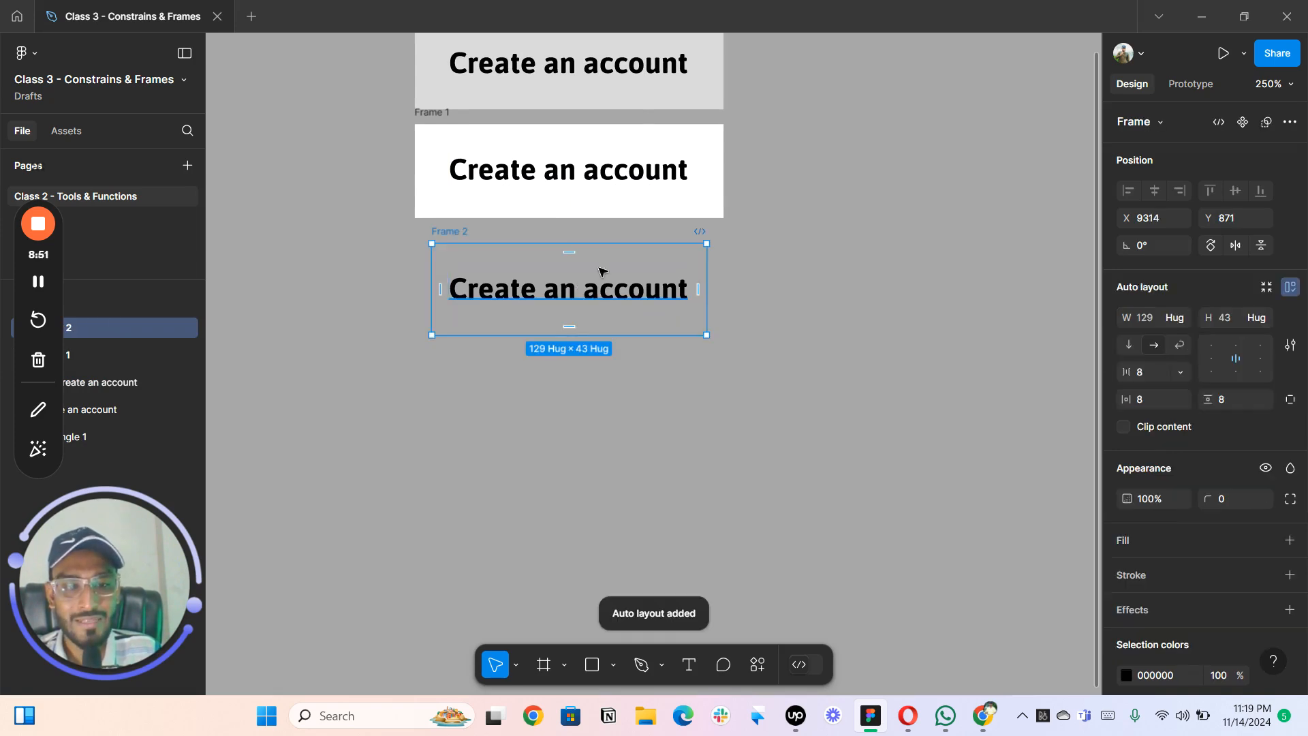
scroll(549, 276, "up", 5)
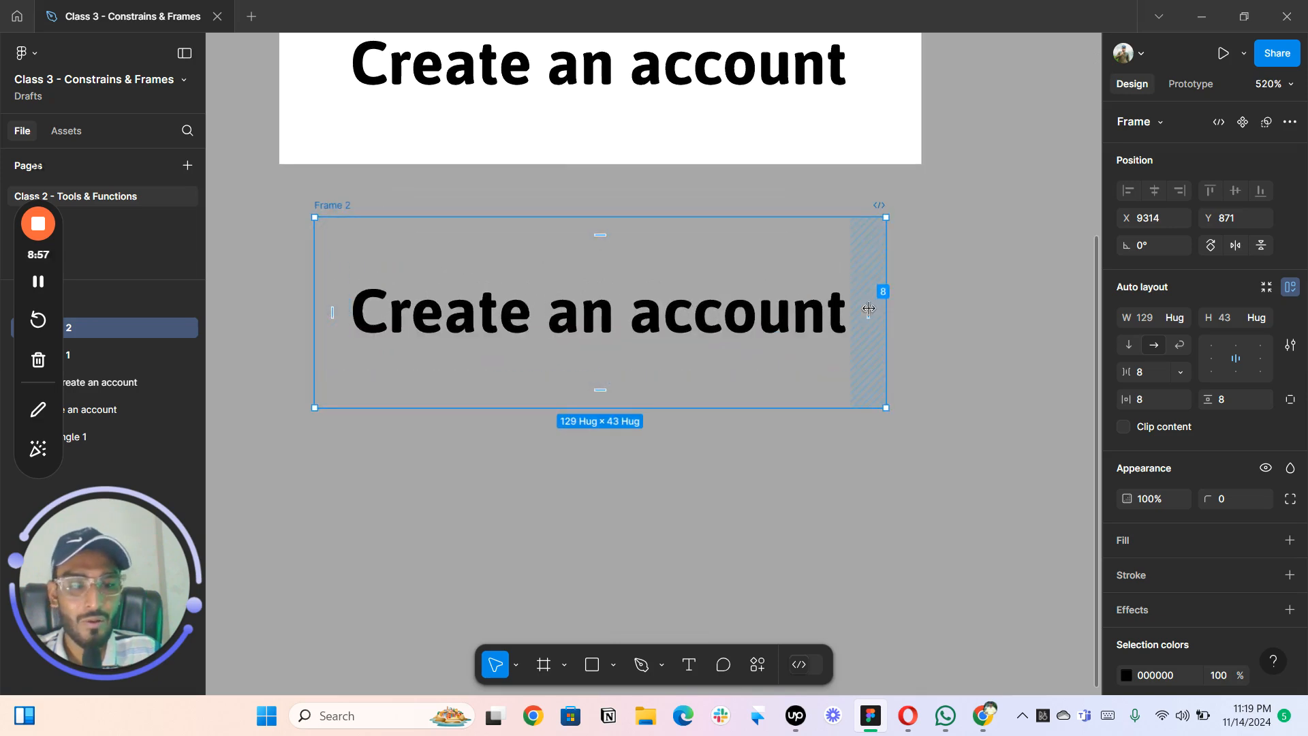
scroll(562, 298, "down", 5)
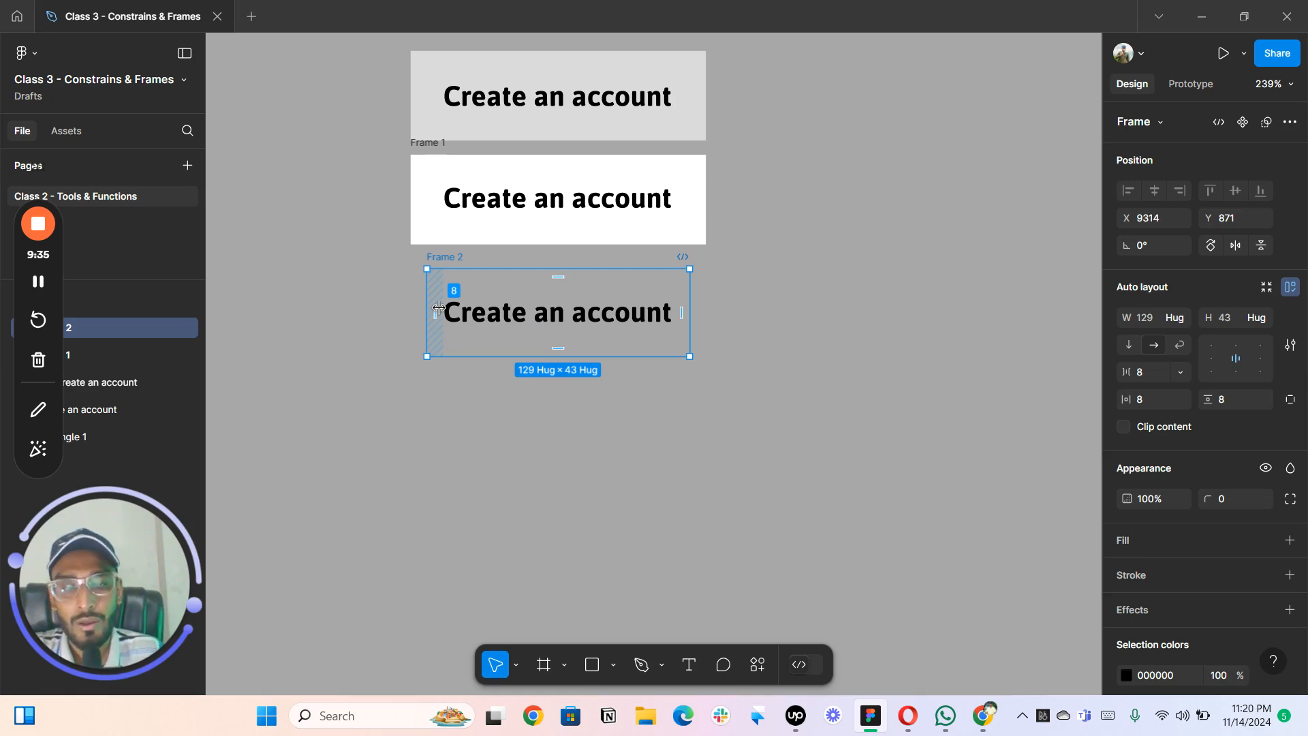
- Add a white FFFFFF fill to Frame 2 and compare it with Frame 1
scroll(560, 334, "up", 3)
left_click_drag(419, 226, 485, 234)
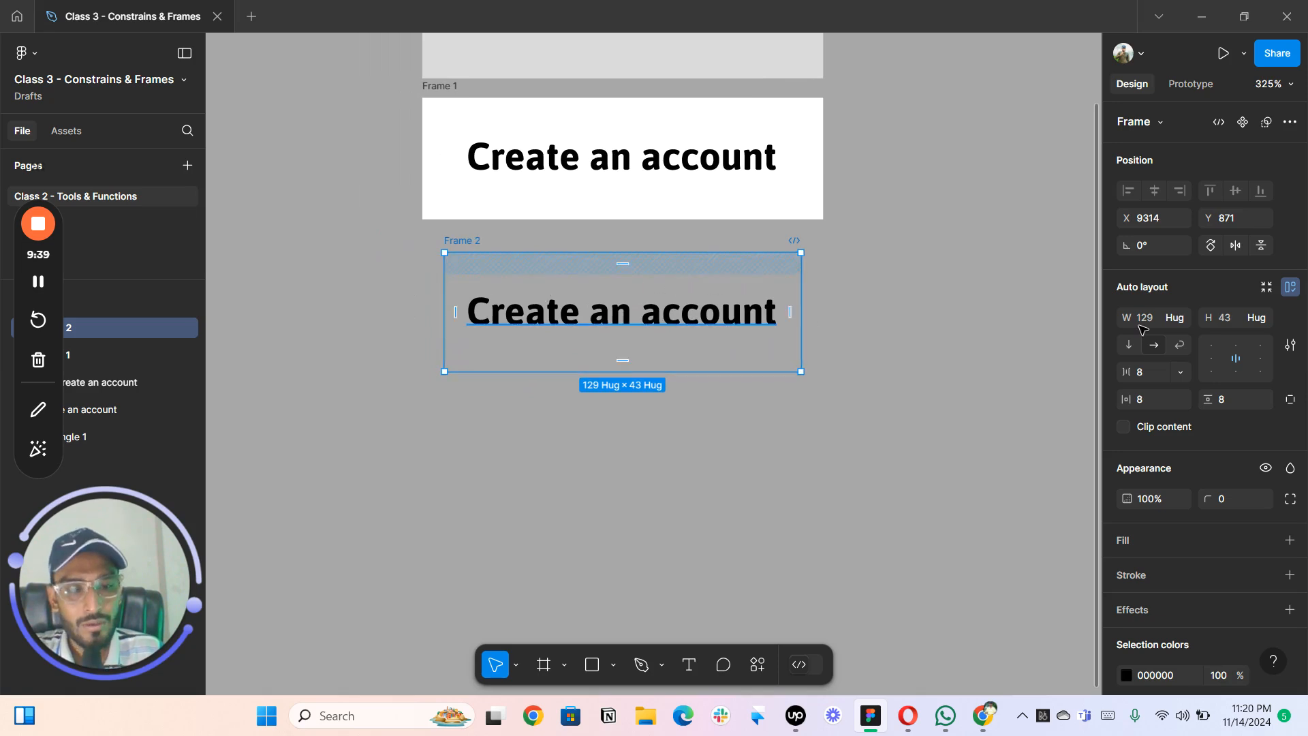
scroll(1198, 482, "down", 3)
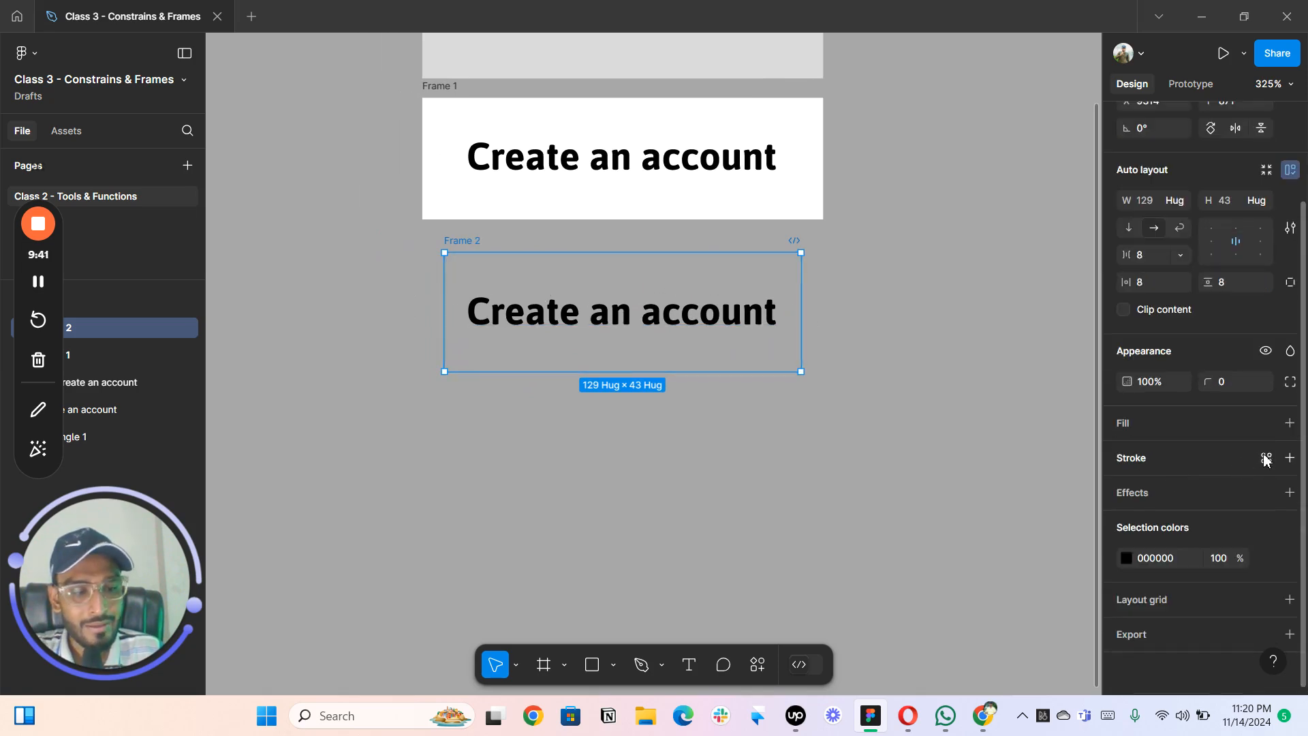
left_click(1289, 424)
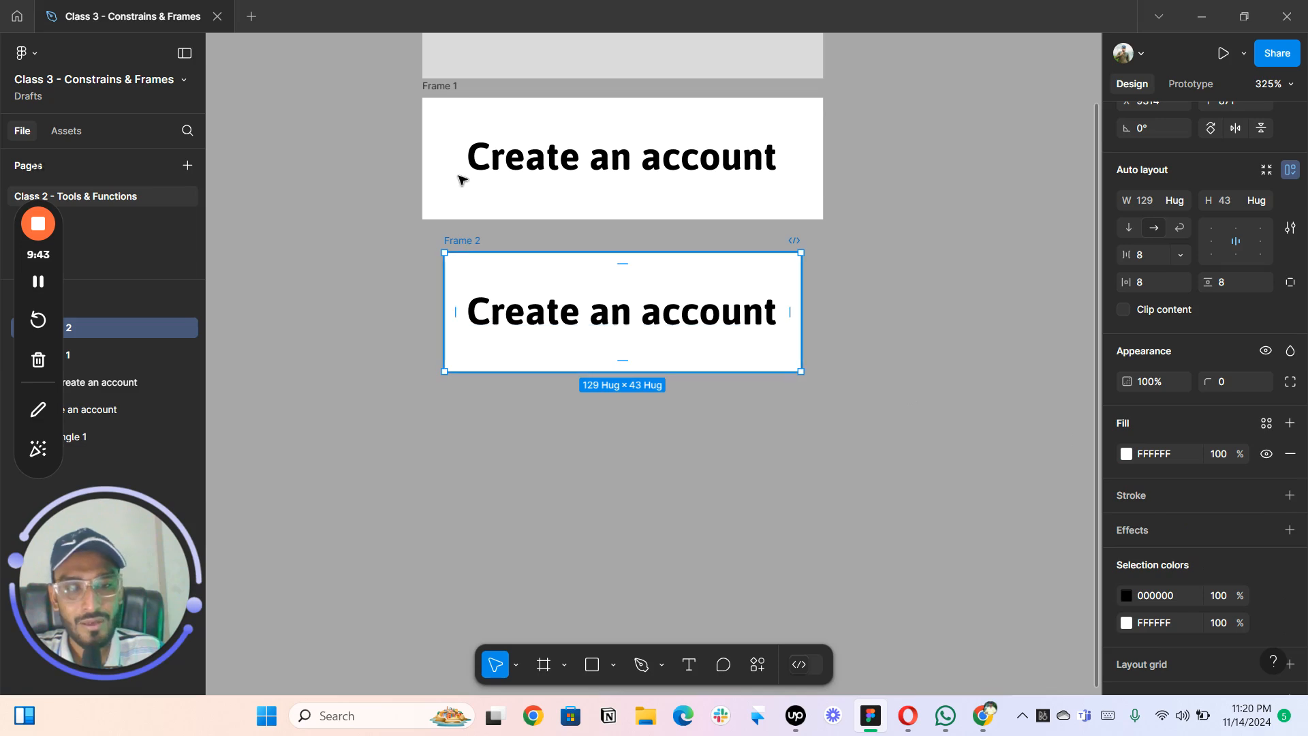
left_click(636, 85, "shift")
scroll(622, 218, "up", 3)
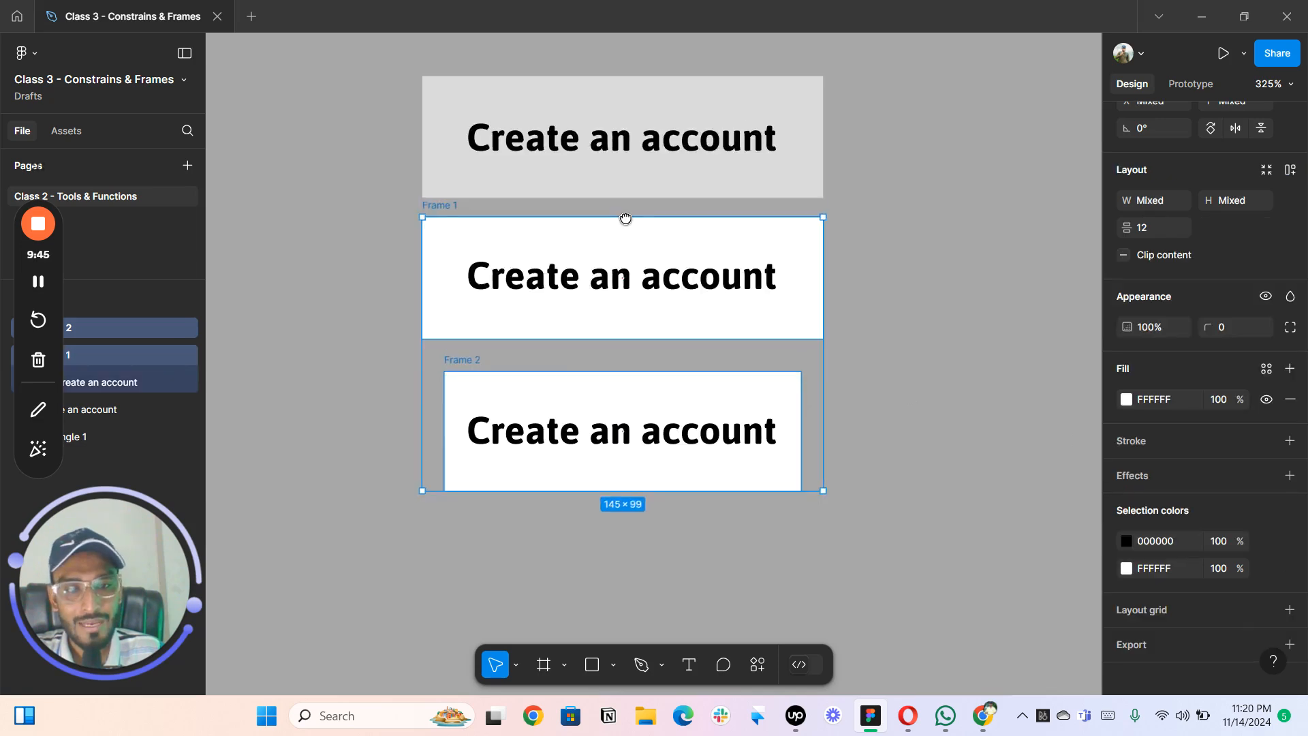
left_click(902, 341)
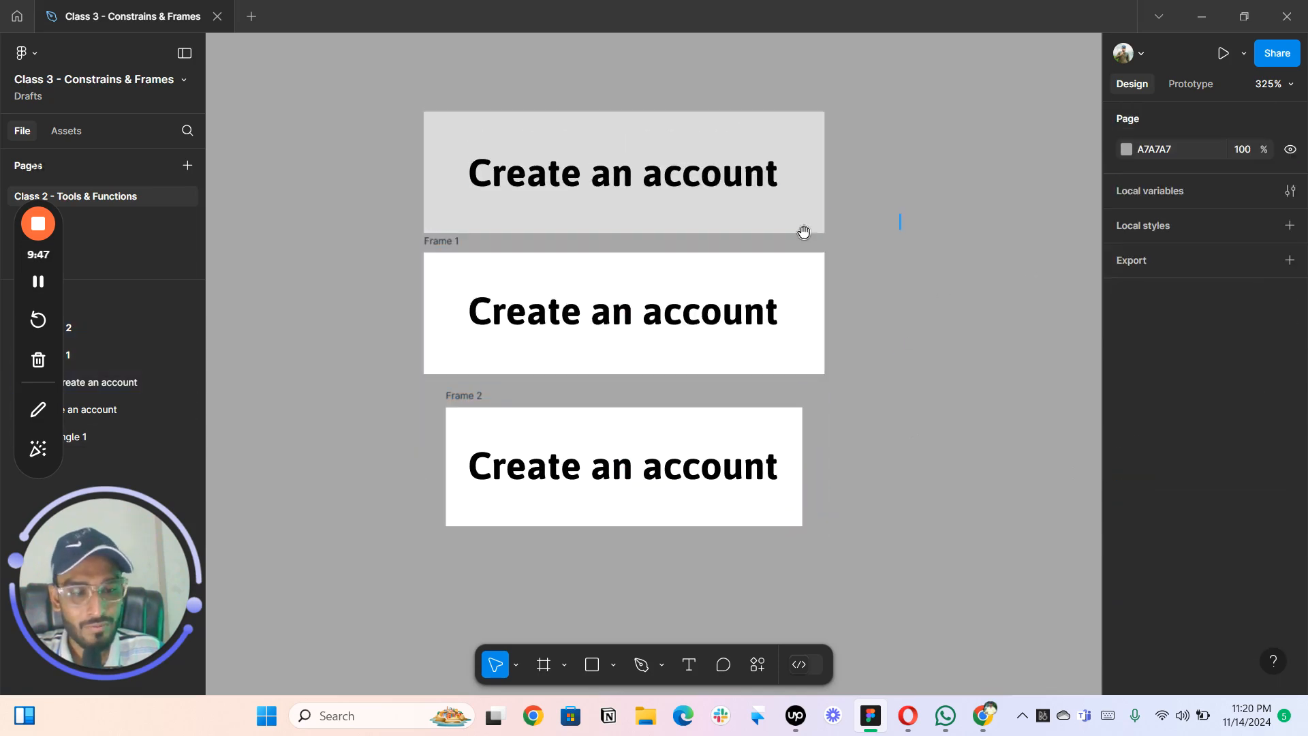
- Try to widen Frame 2 from its left edge and undo the resize
left_click(461, 396)
left_click_drag(902, 380, 894, 263)
left_click_drag(438, 341, 409, 340)
key("ctrl+z")
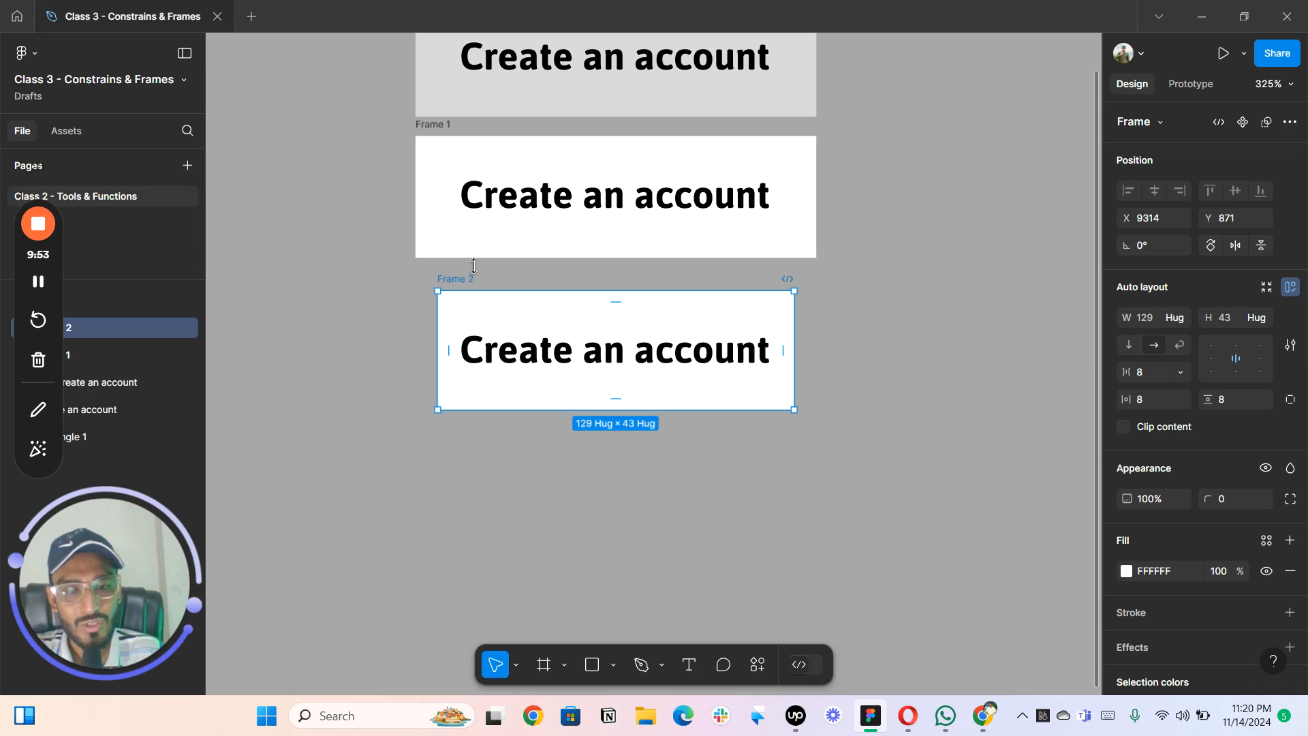
- Replace the "Create an account" text on the grey rectangle with "register"
left_click_drag(857, 163, 850, 246)
scroll(867, 254, "up", 2)
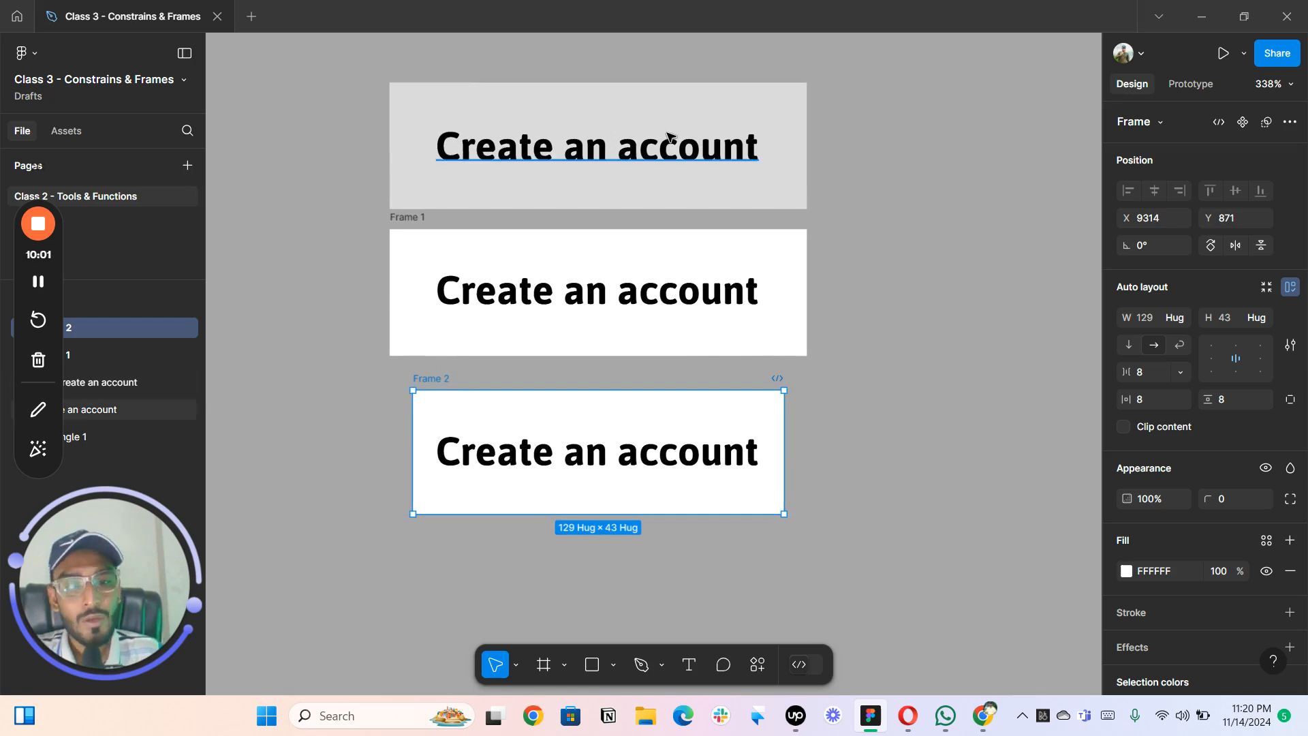
left_click(675, 170)
double_click(676, 164)
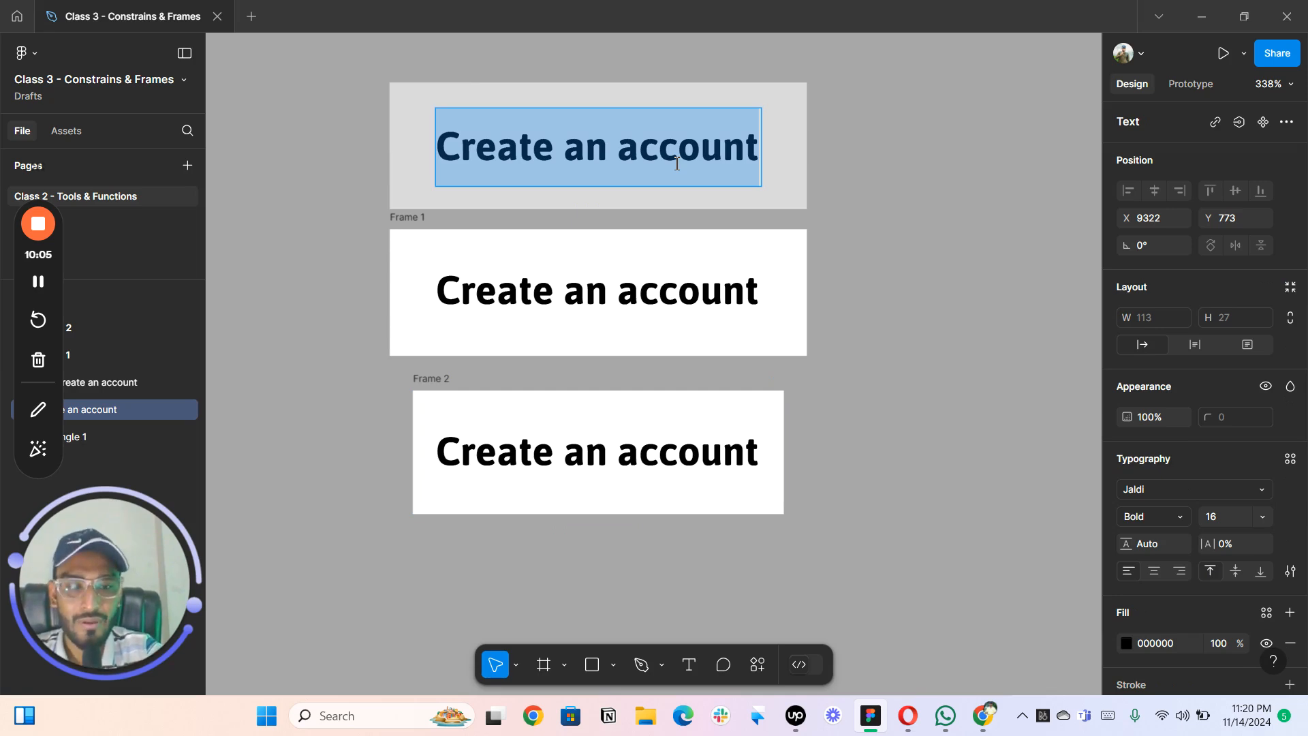
type("re")
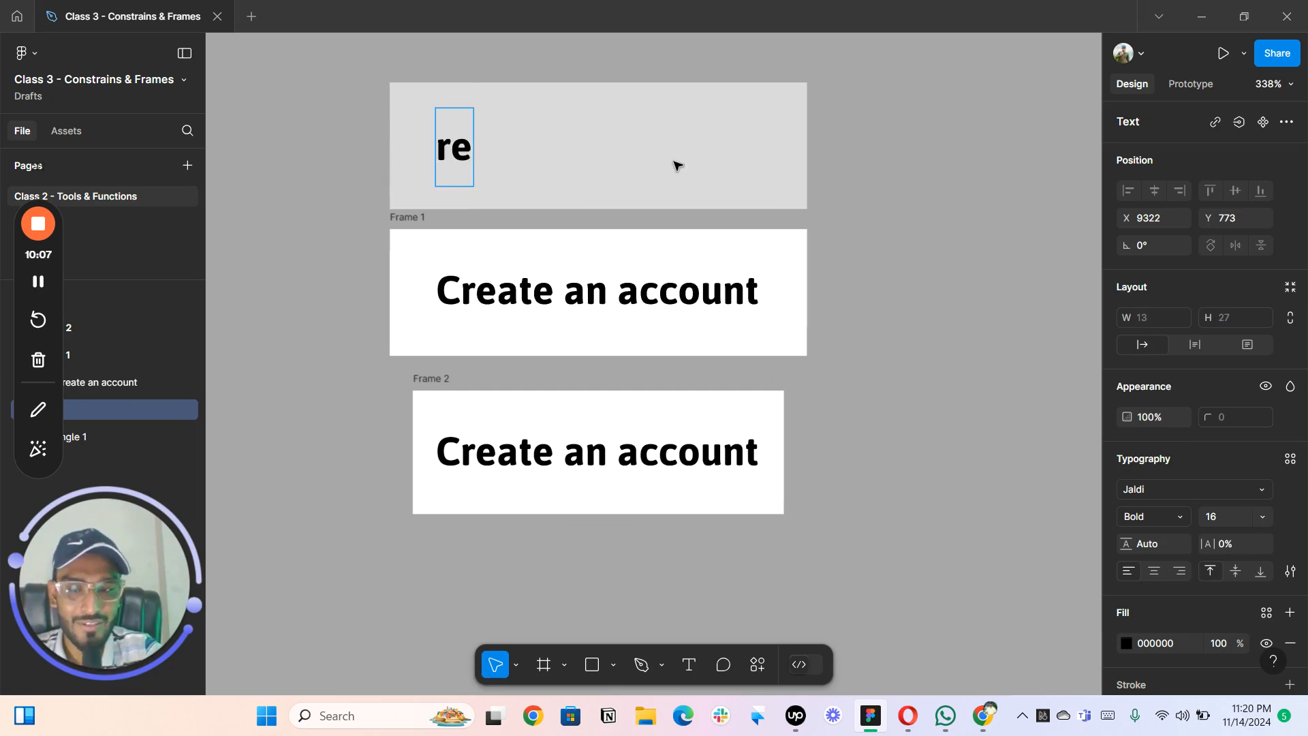
type("gister")
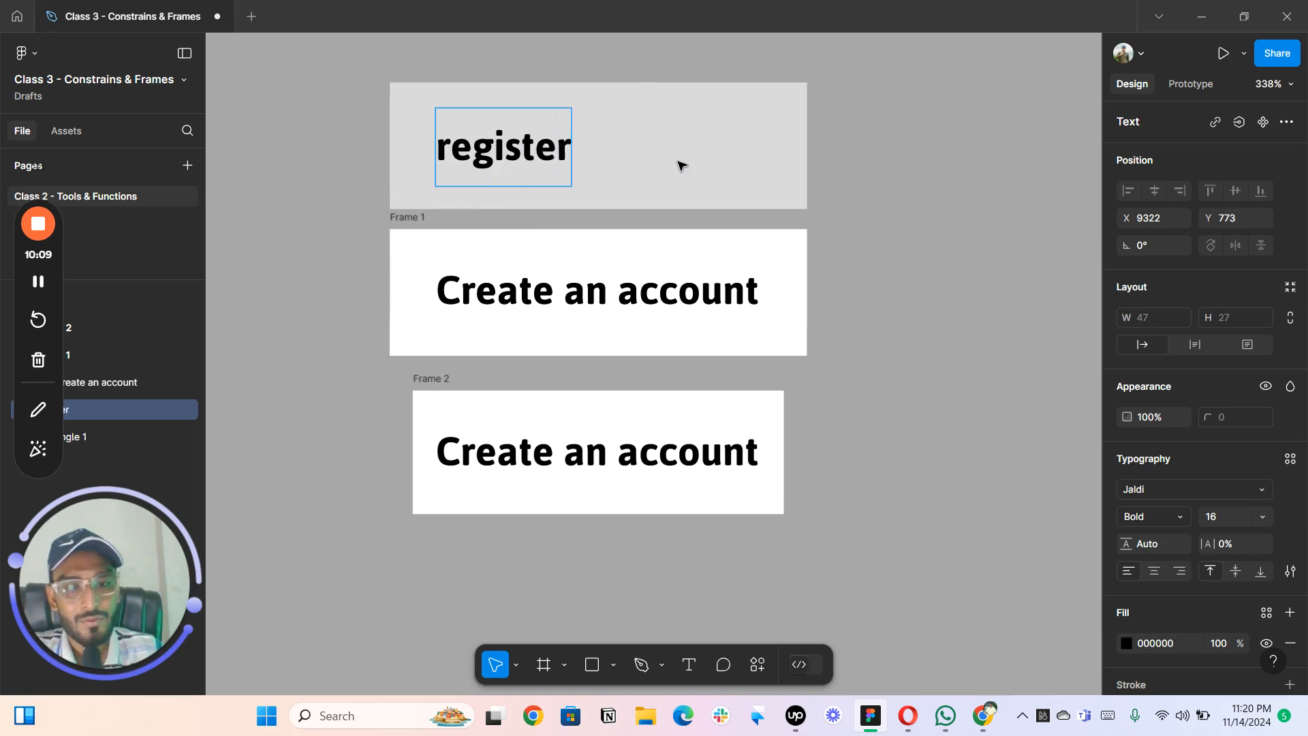
key("Escape")
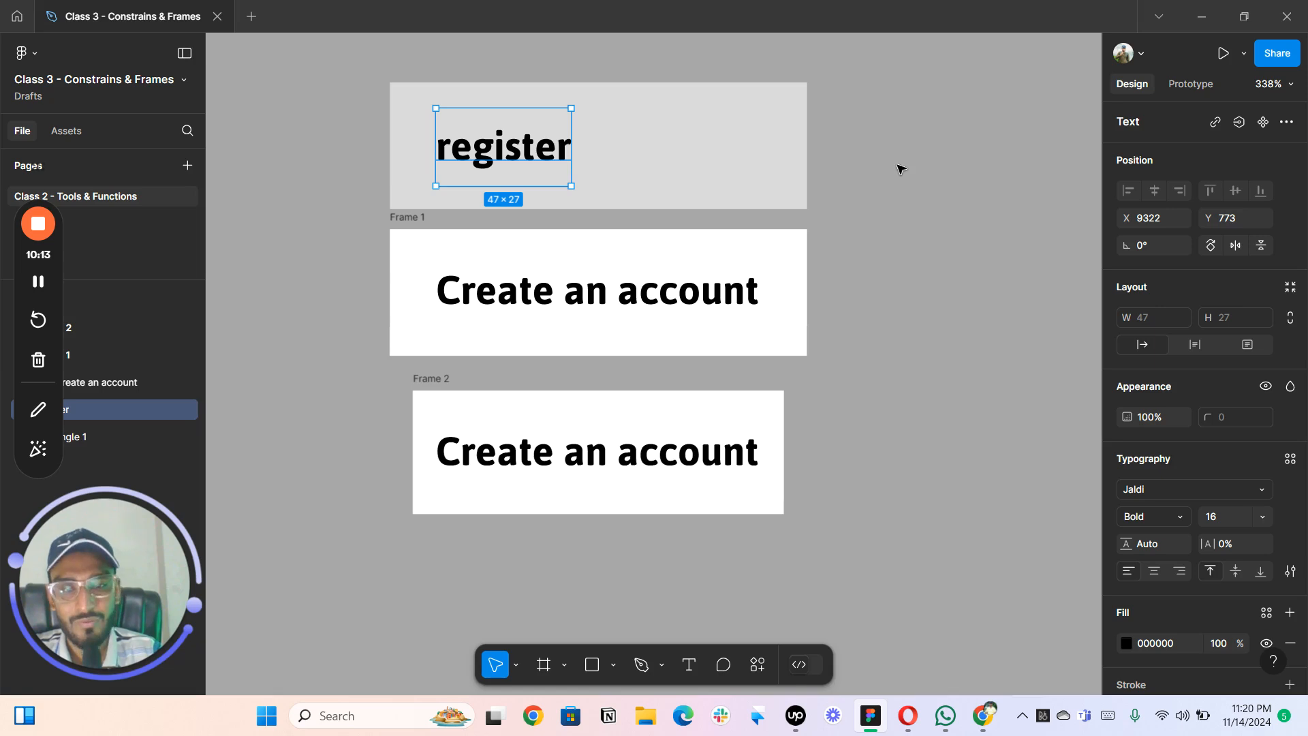
- Replace the "Create an account" text inside Frame 1 with "register"
double_click(624, 303)
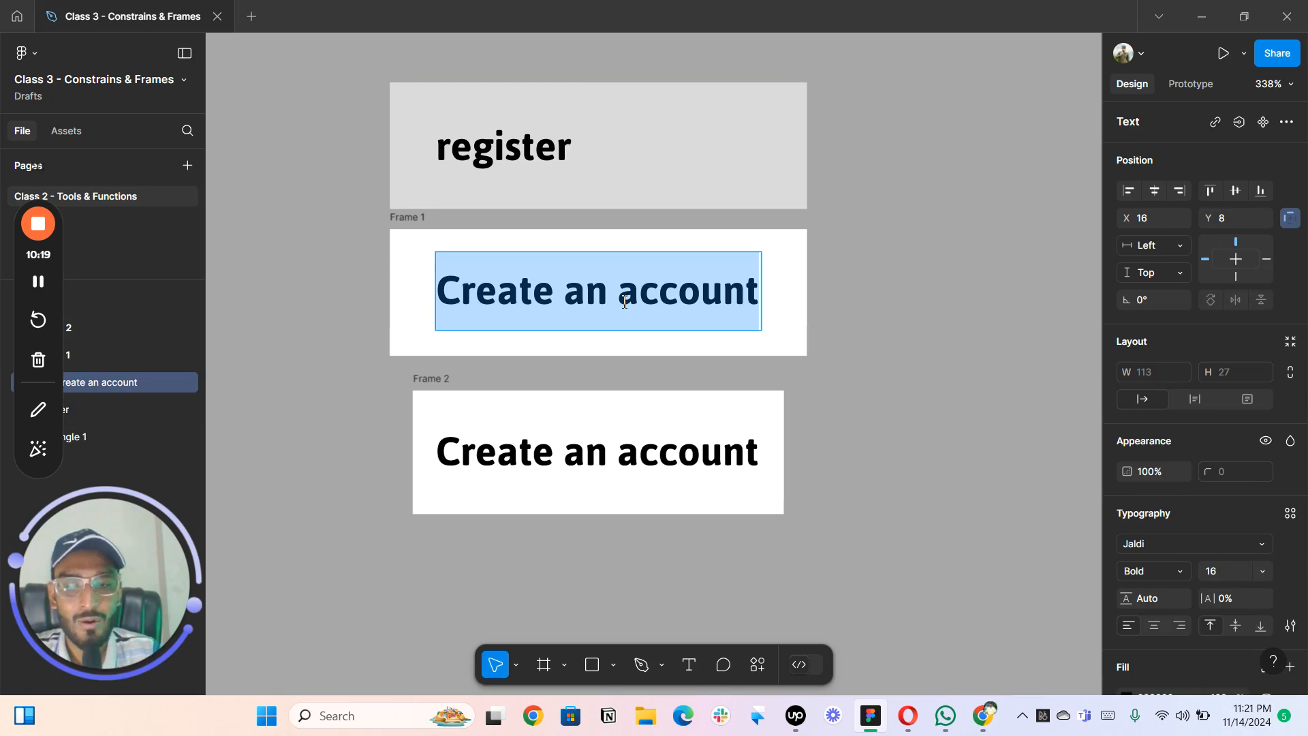
type("Res")
key("BackSpace")
key("BackSpace")
key("BackSpace")
type("regg")
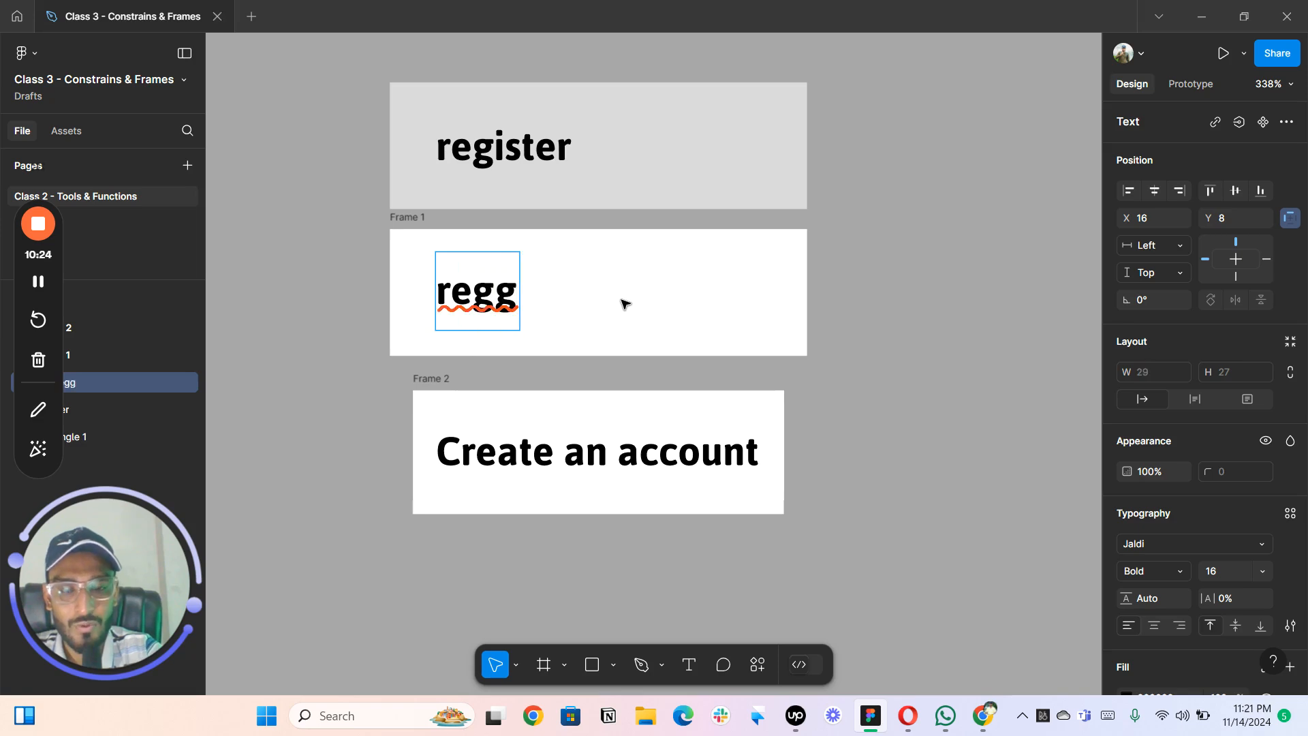
key("BackSpace")
type("i")
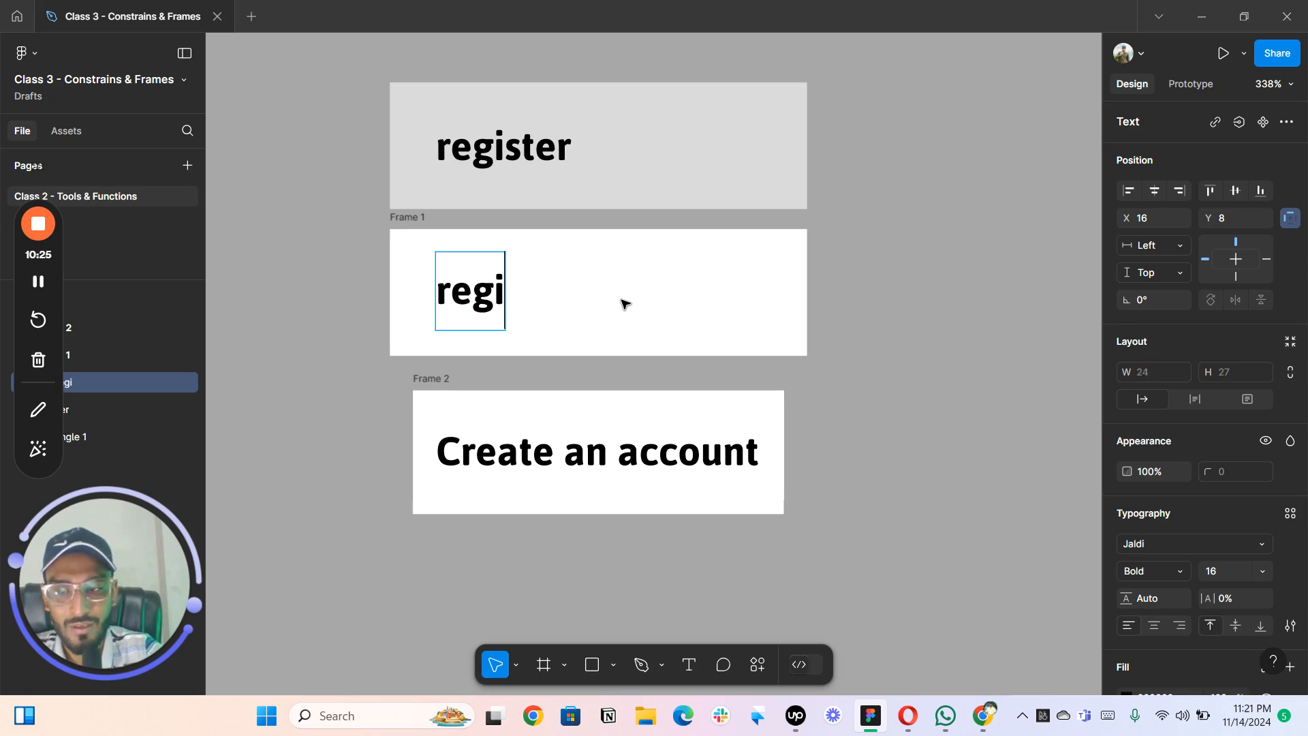
type("strer")
key("BackSpace")
key("BackSpace")
key("BackSpace")
key("BackSpace")
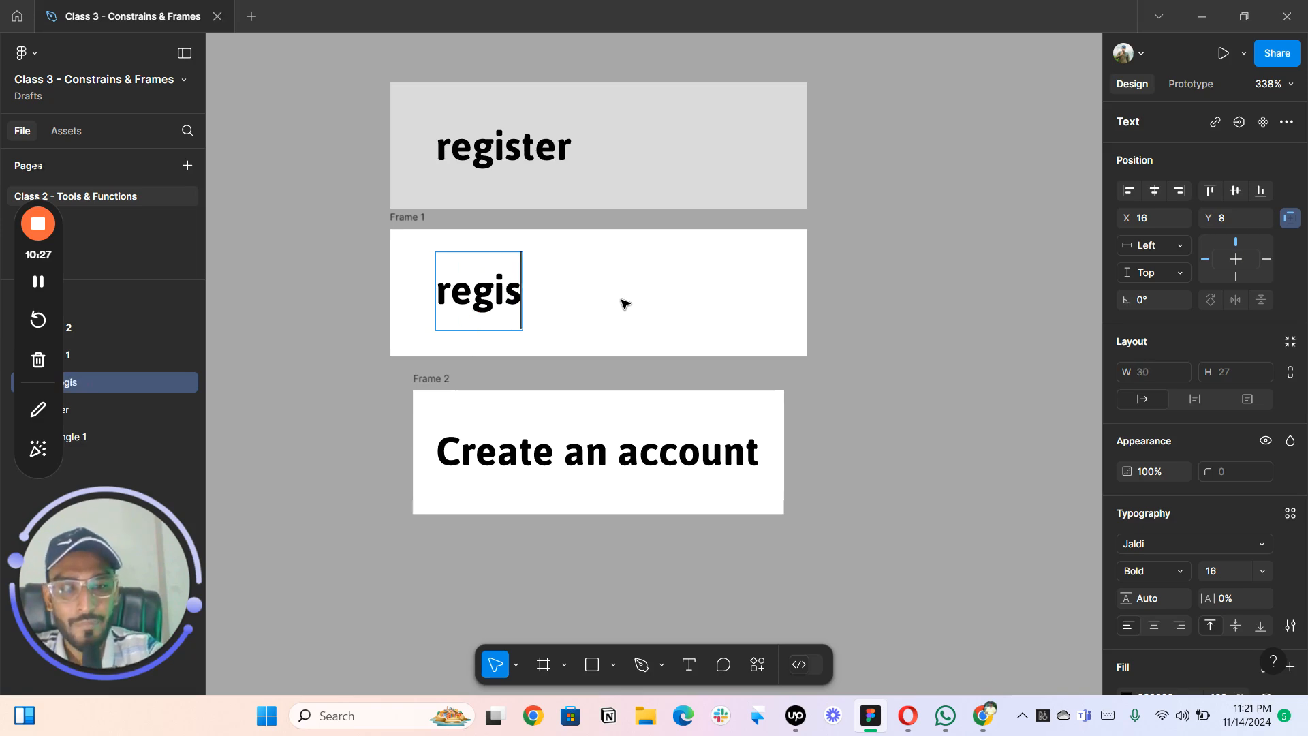
type("ter")
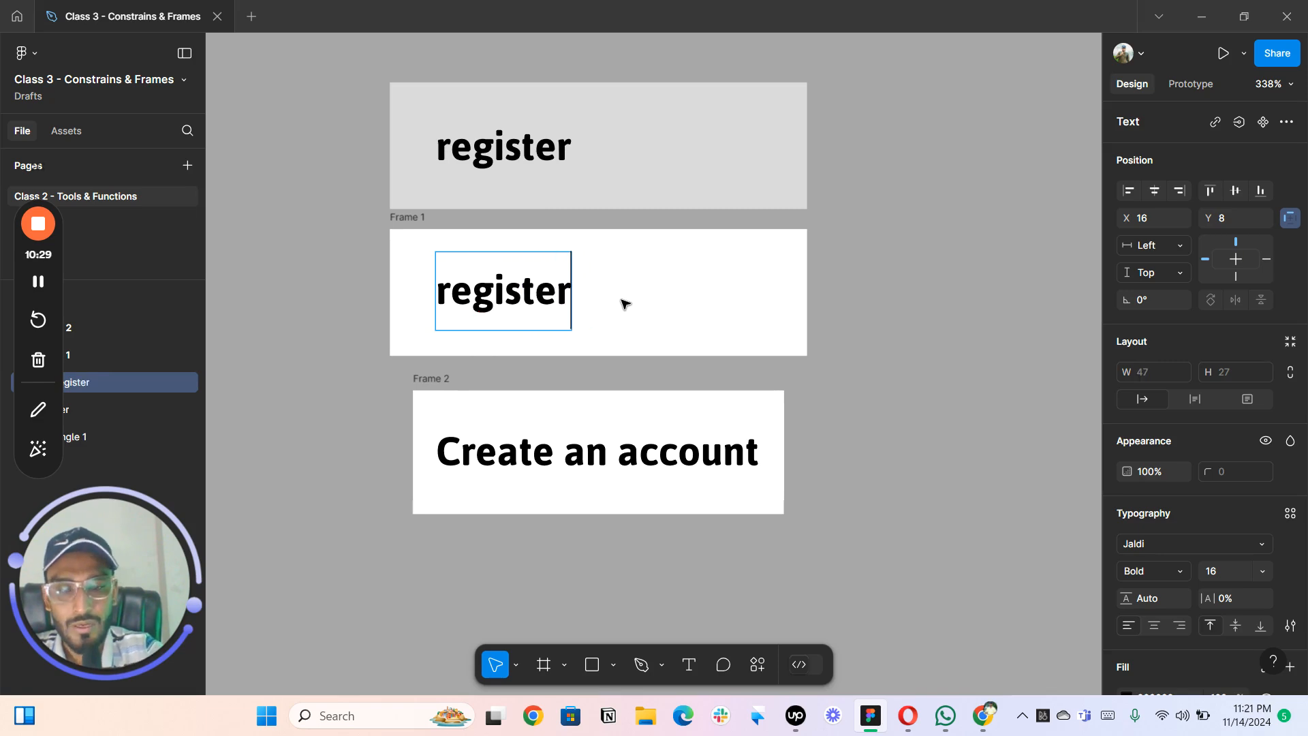
- Replace the "Create an account" text inside the auto layout Frame 2 with "register"
double_click(657, 444)
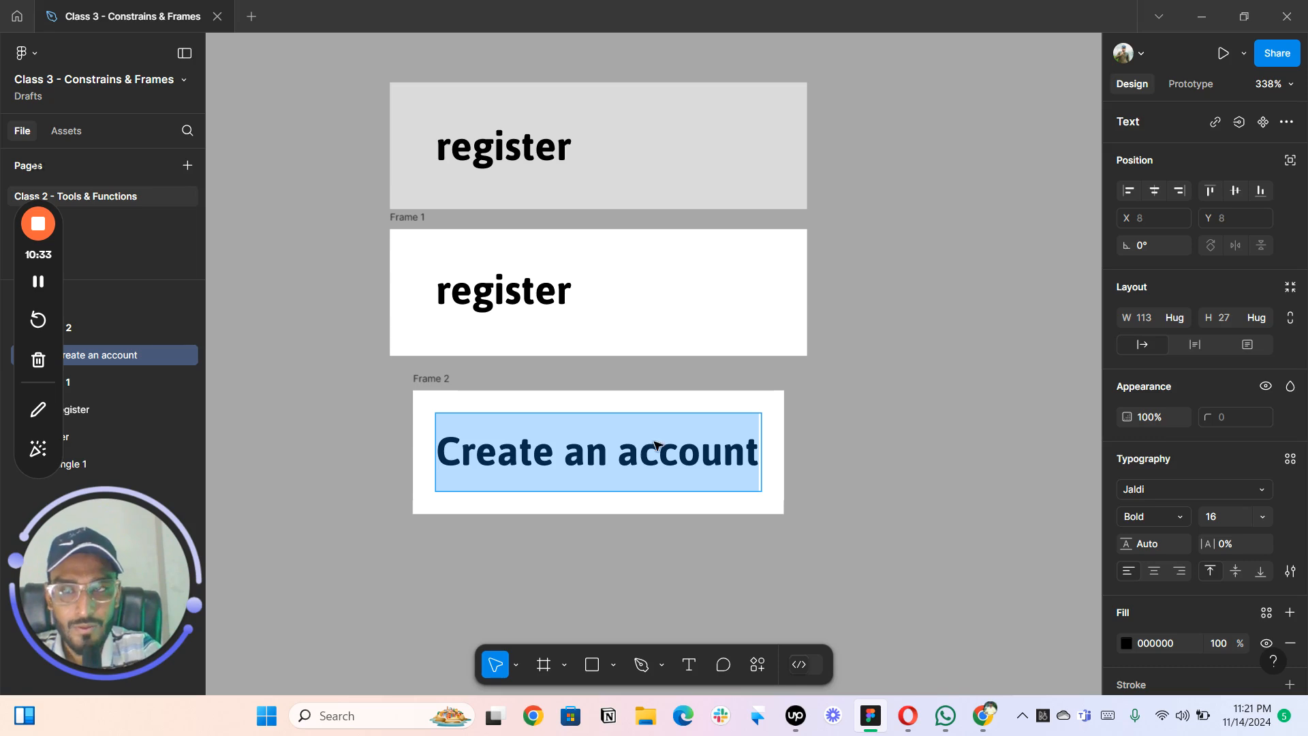
type("register")
key("Escape")
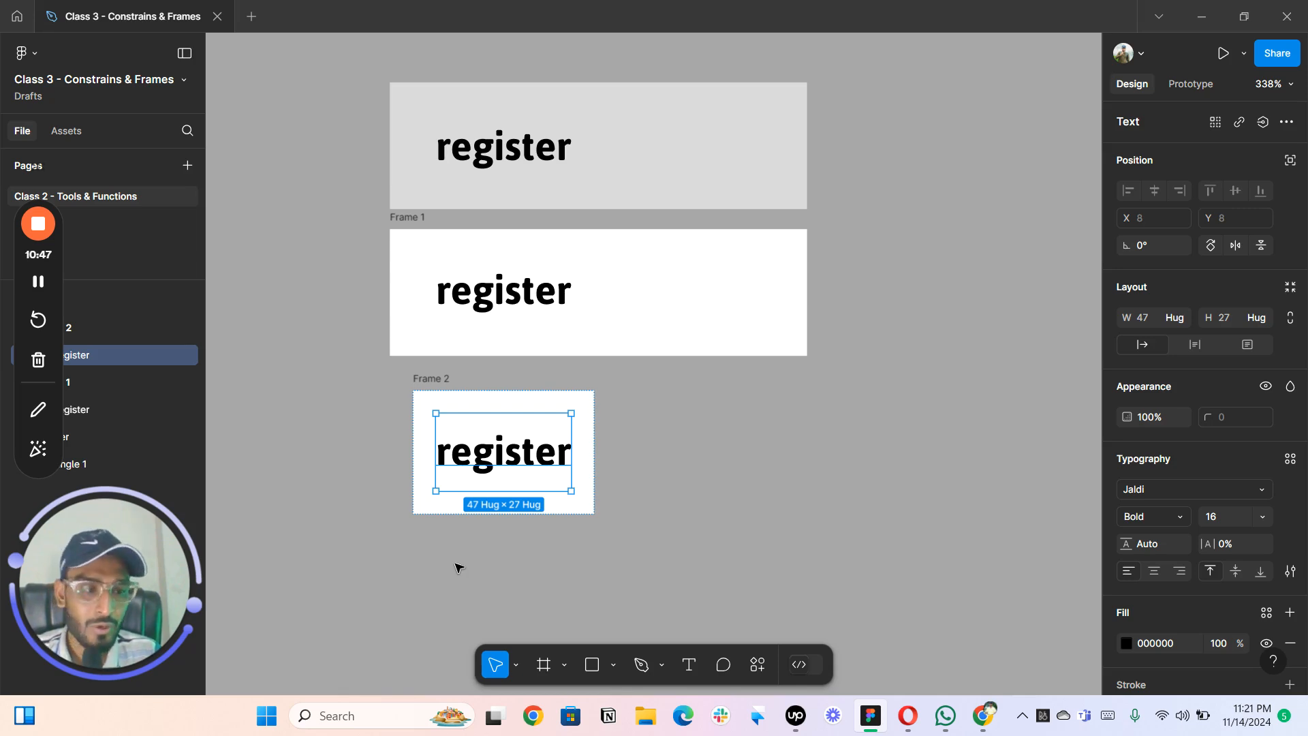
left_click(661, 508)
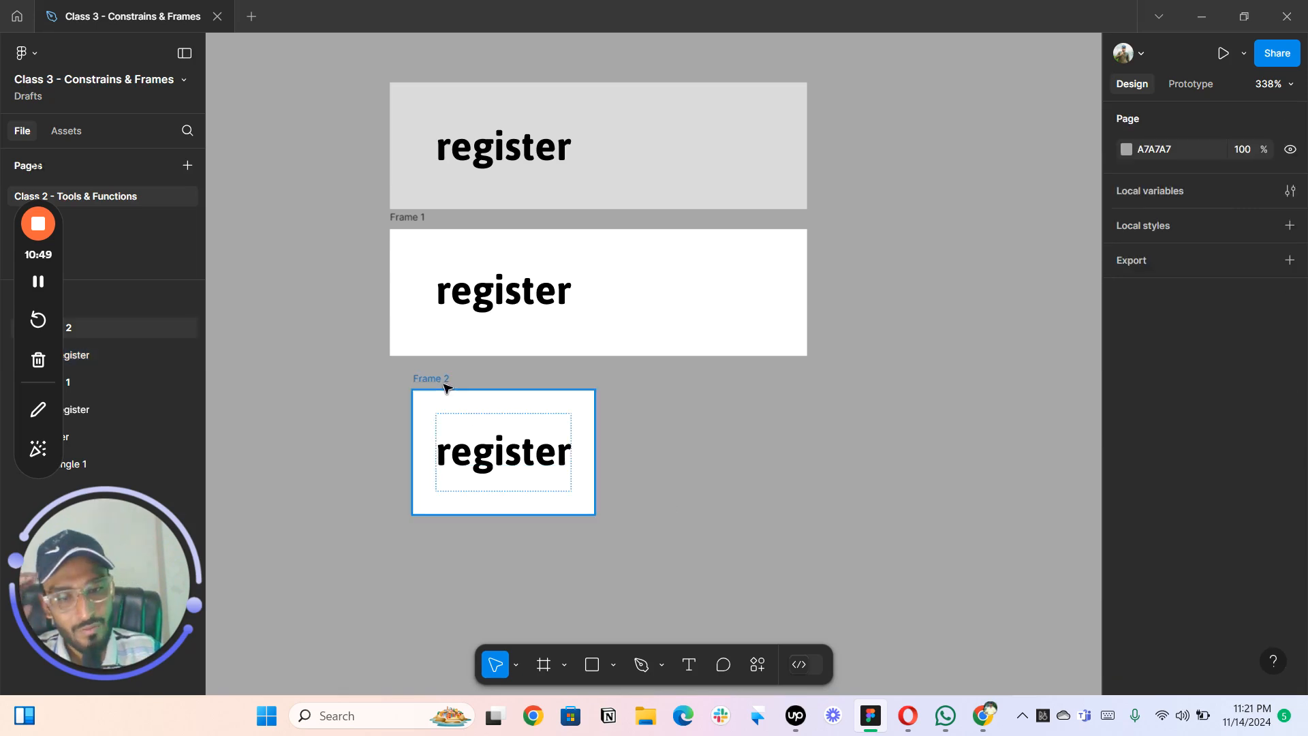
- Remove auto layout from Frame 2 and add it back
left_click(436, 381)
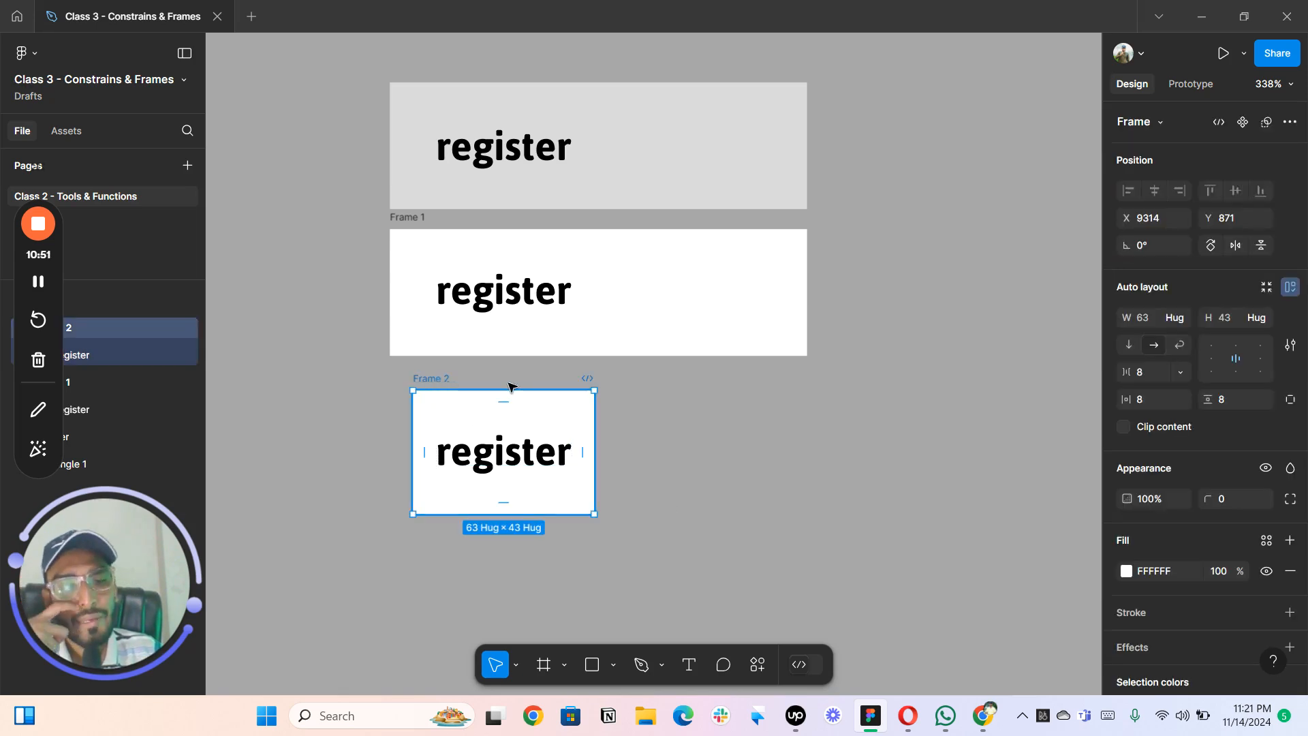
left_click(1290, 289)
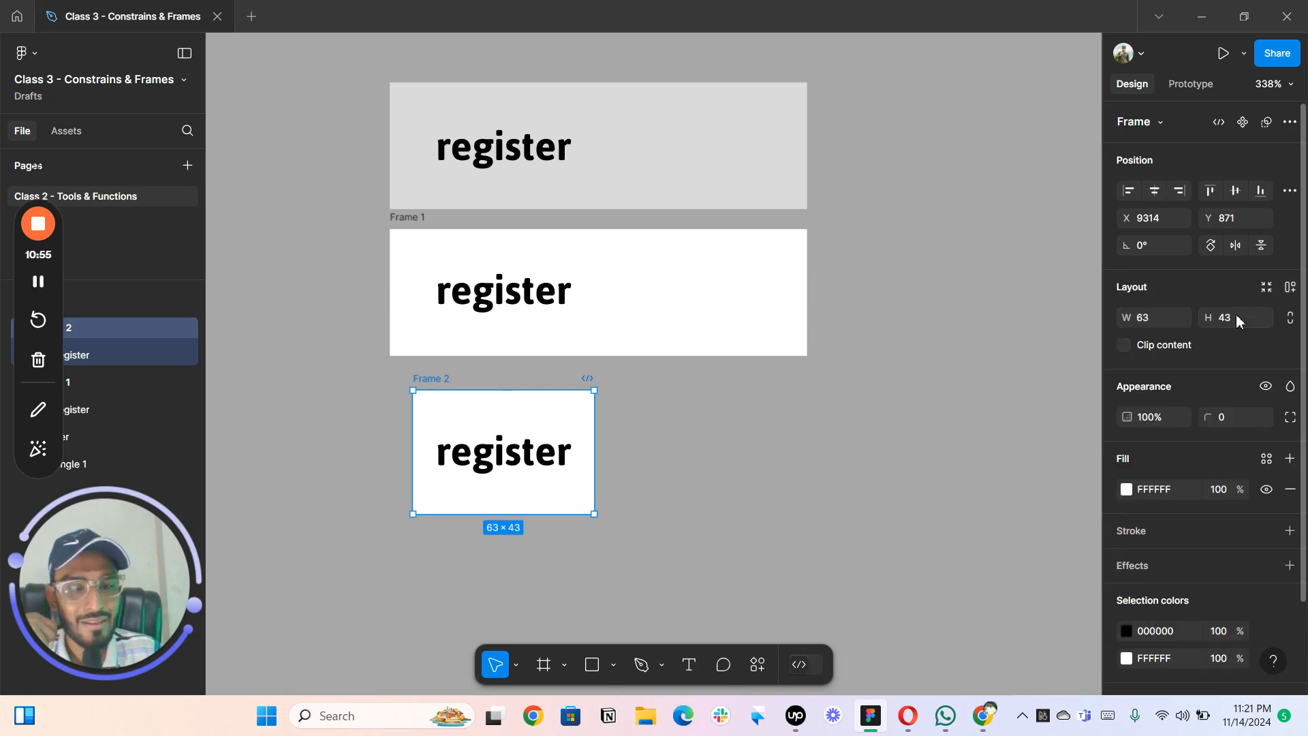
key("shift+a")
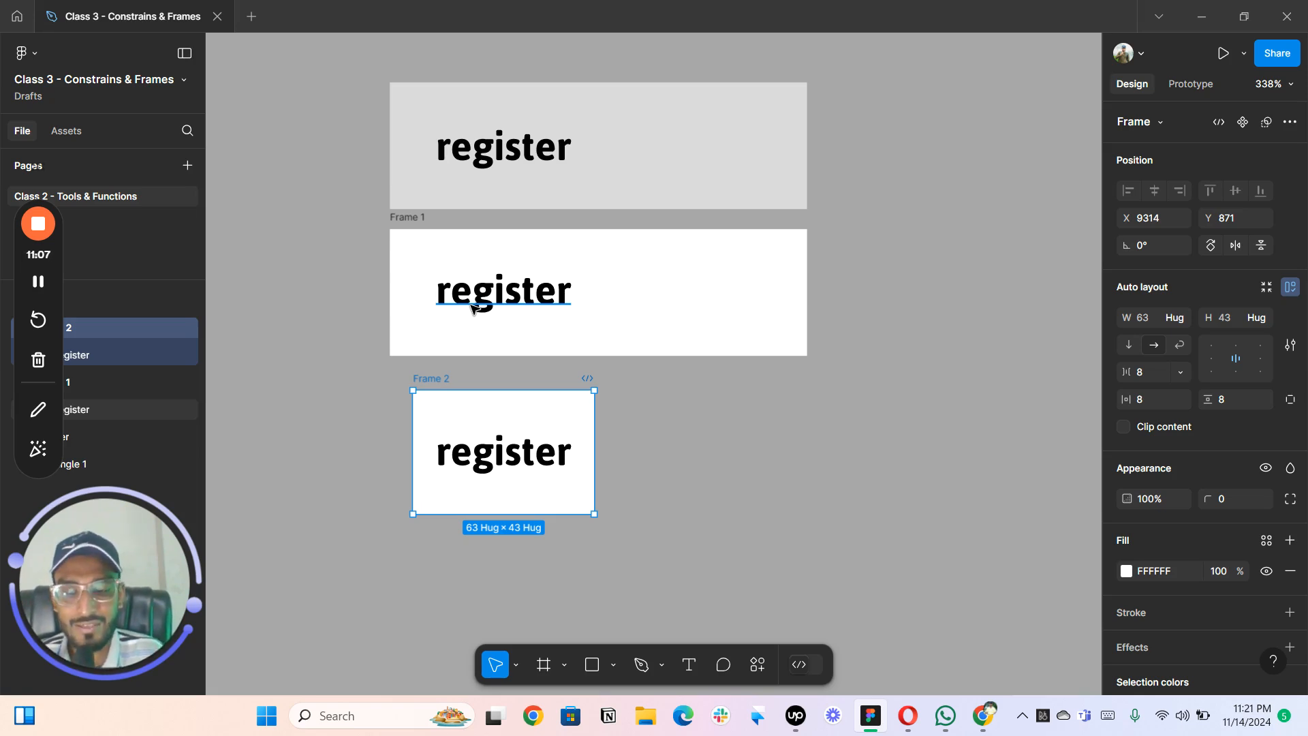
- Duplicate Frame 2 directly below itself, leaving a gap of 15
scroll(569, 342, "down", 3)
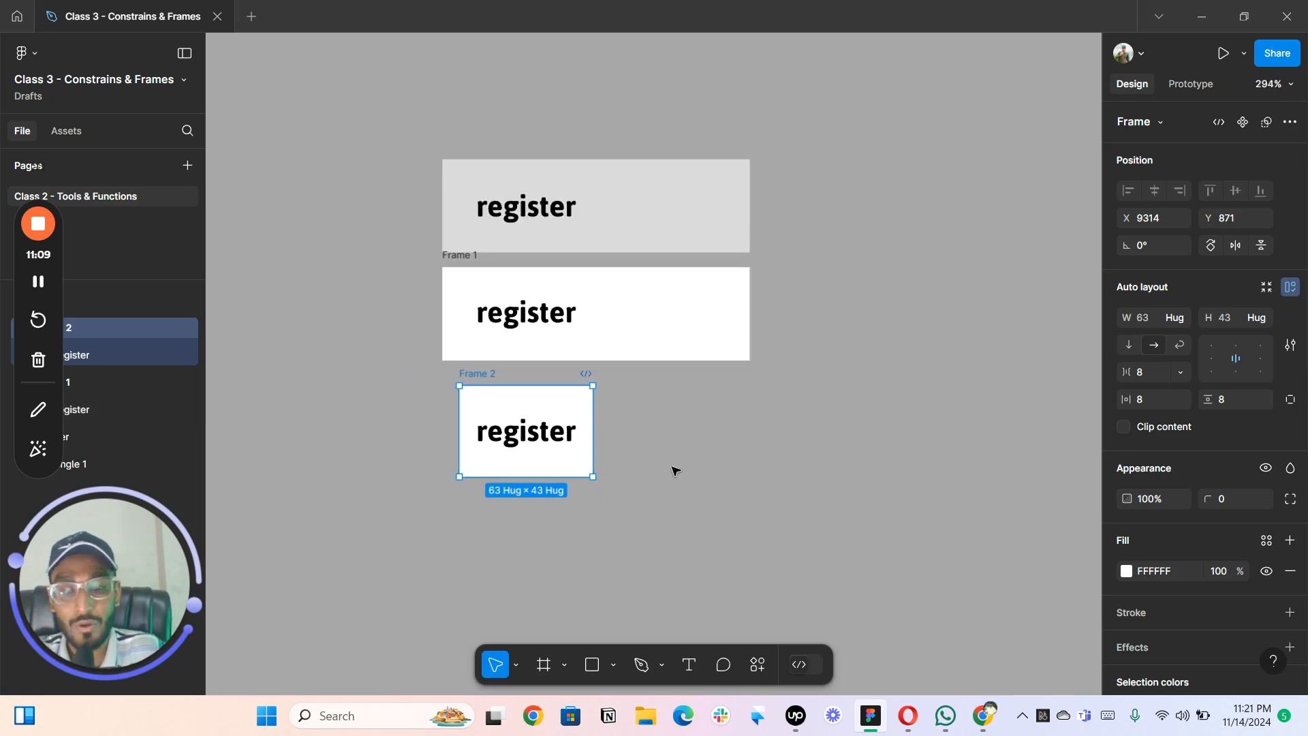
scroll(675, 468, "down", 3)
left_click_drag(460, 195, 461, 317)
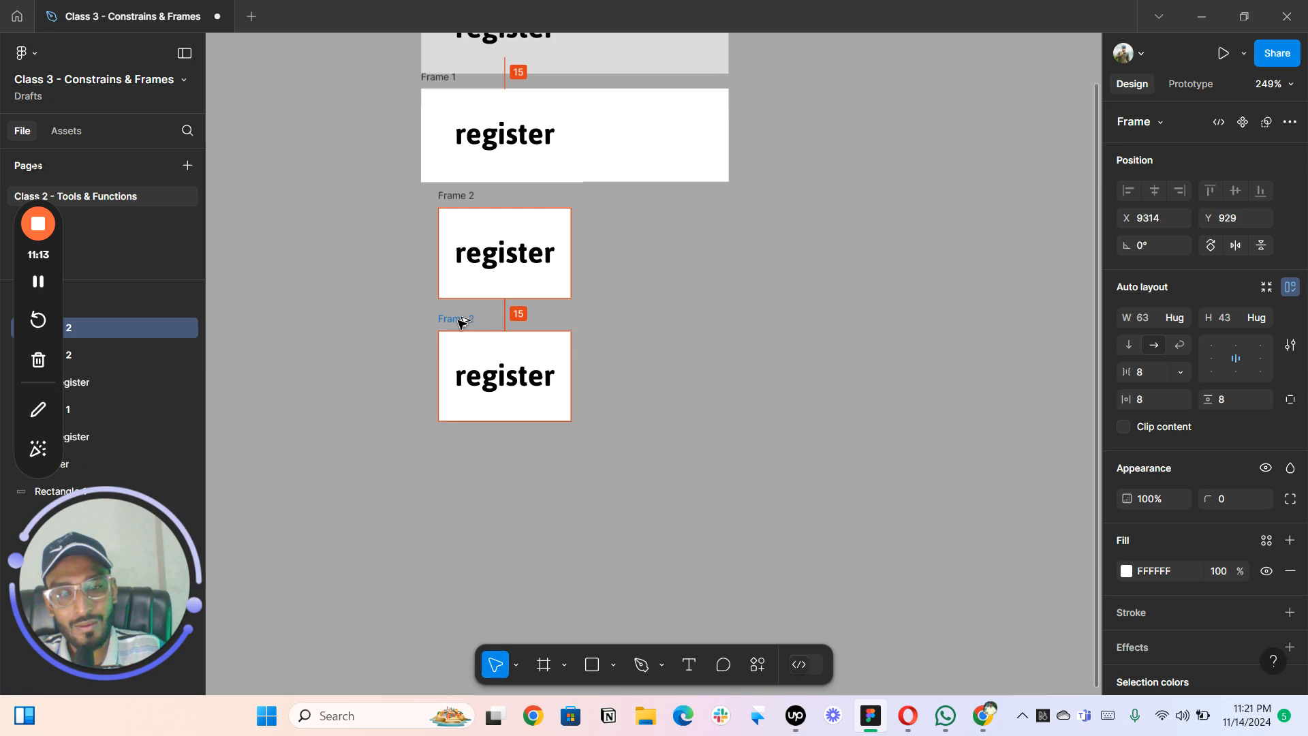
- Change the text of the duplicated auto layout frame to "Open your account"
double_click(505, 374)
type("Oper")
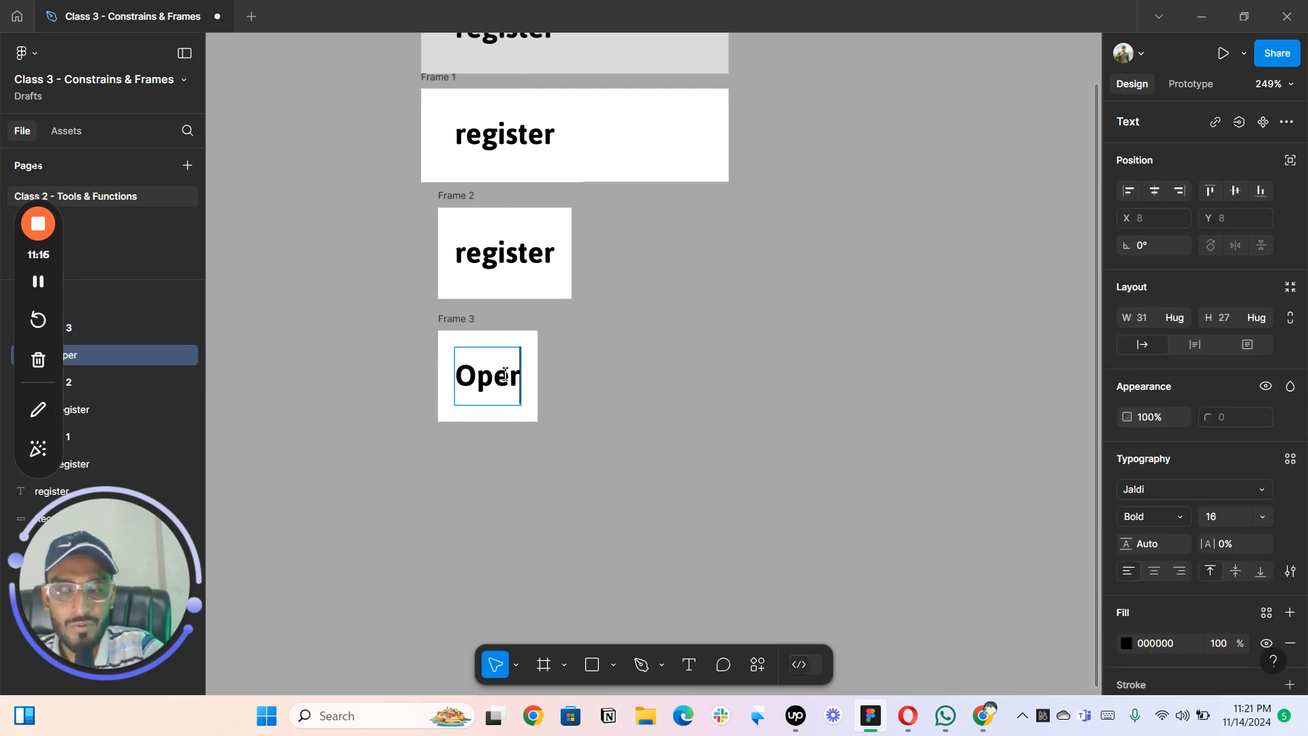
key("BackSpace")
type("n")
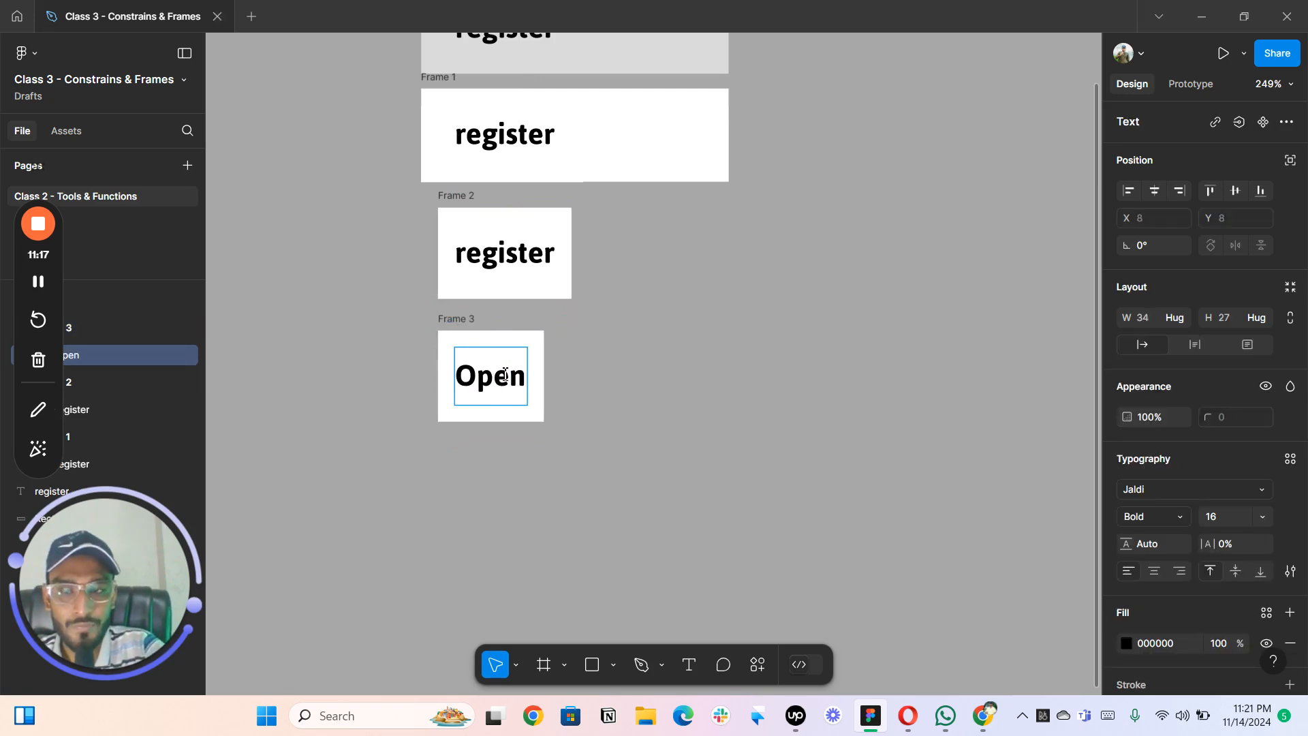
type(" your accou")
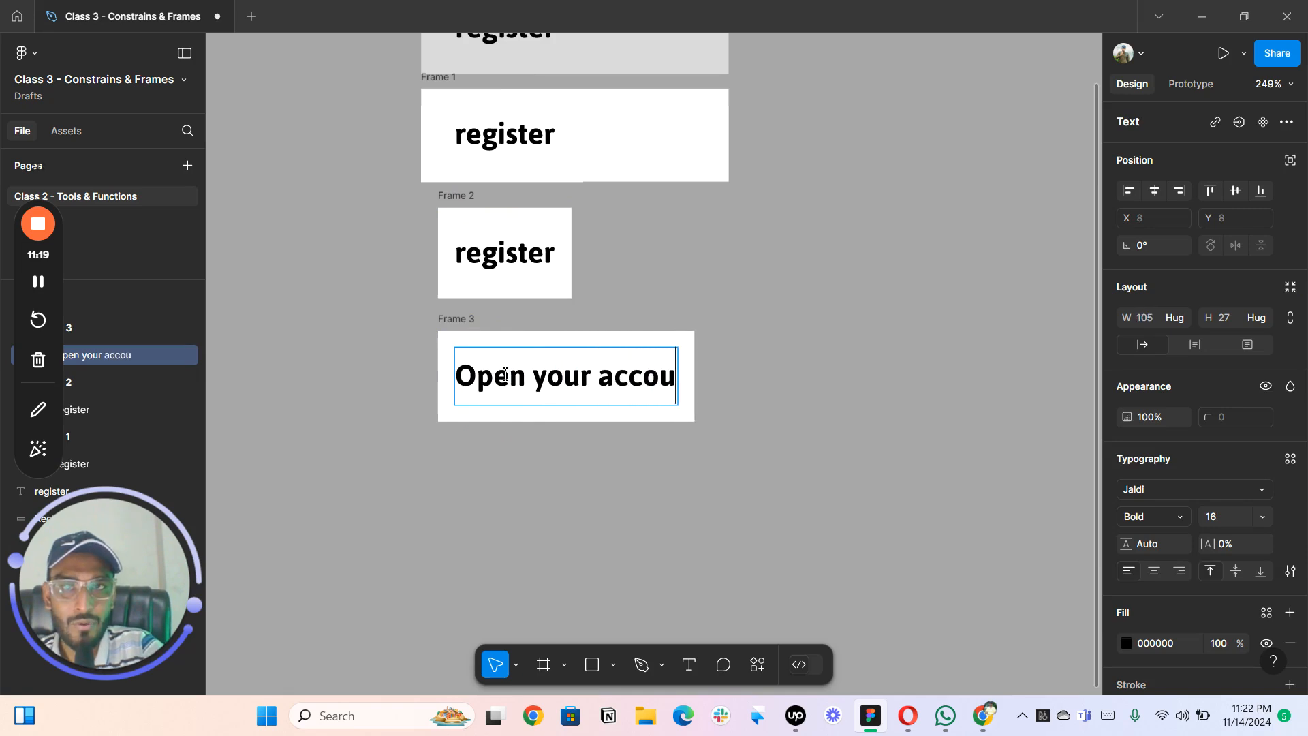
type("nt")
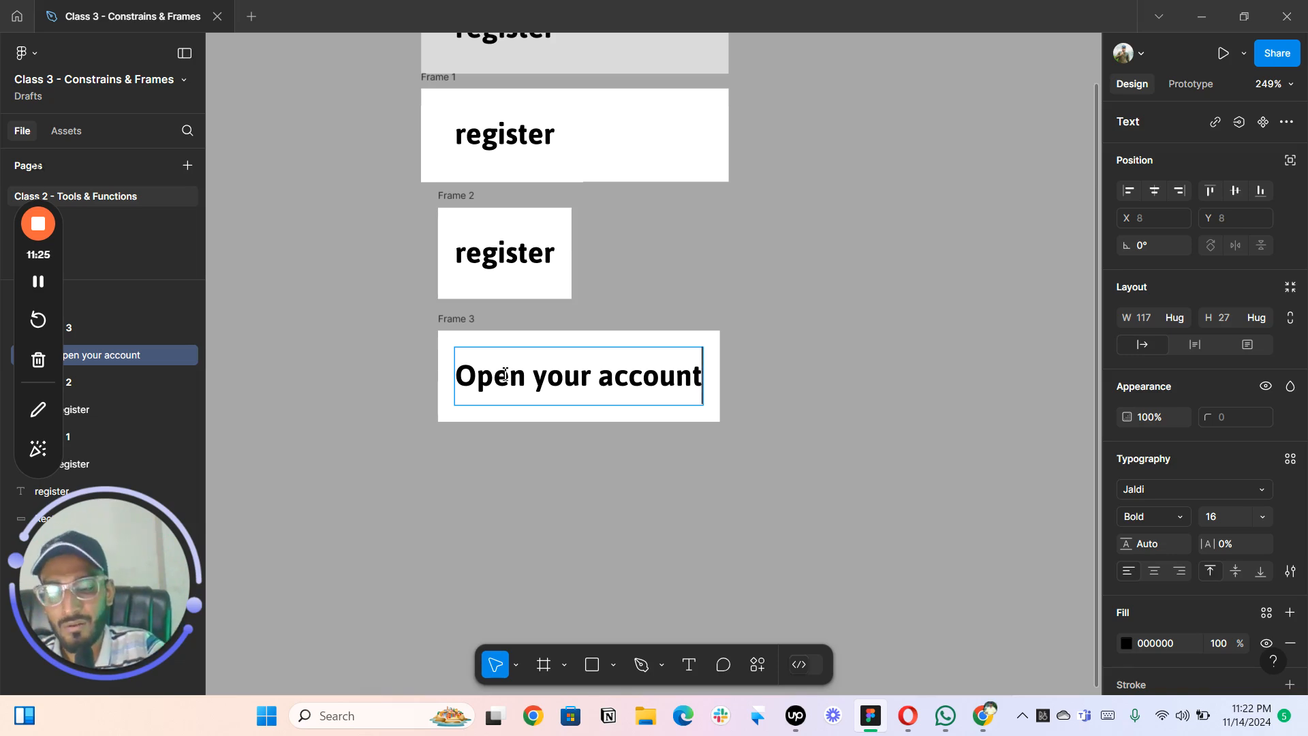
key("Escape")
scroll(759, 280, "down", 3)
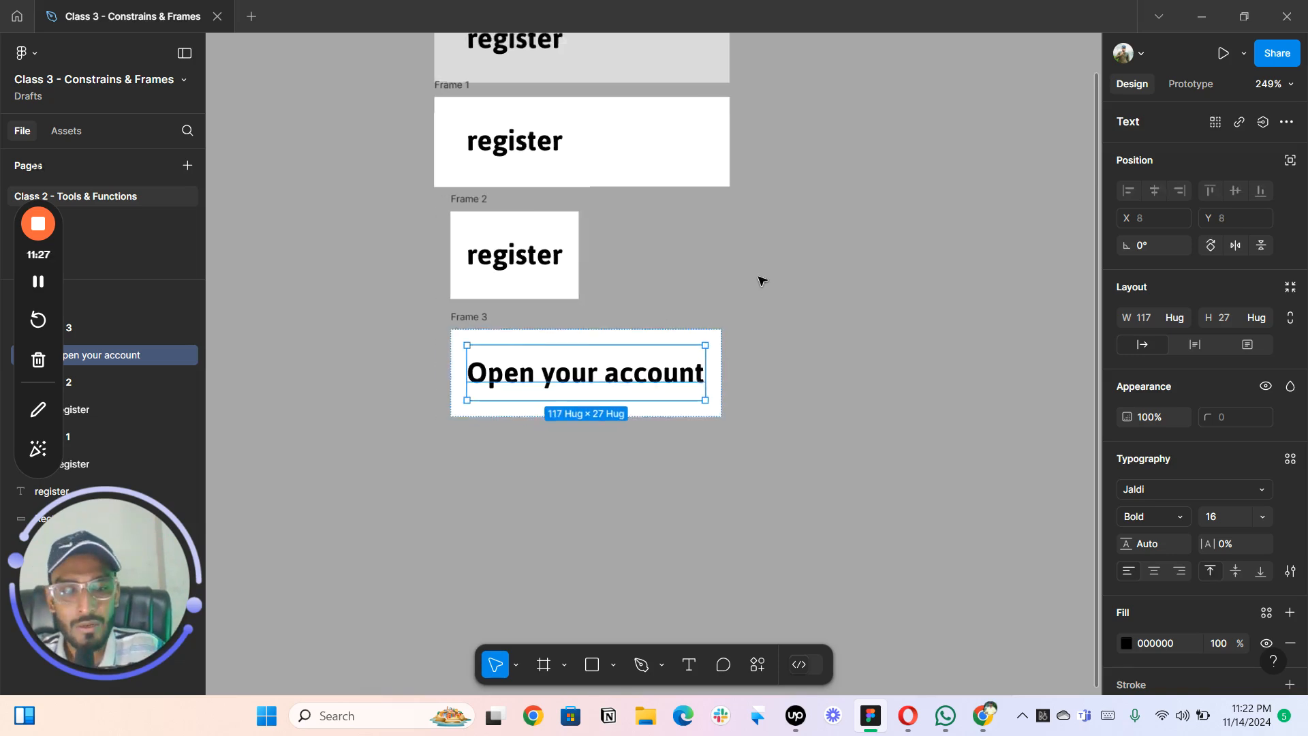
left_click(747, 283)
- Add the text "Type here" on the empty canvas beside the existing buttons, at about X 9101, Y 888
scroll(666, 257, "up", 3)
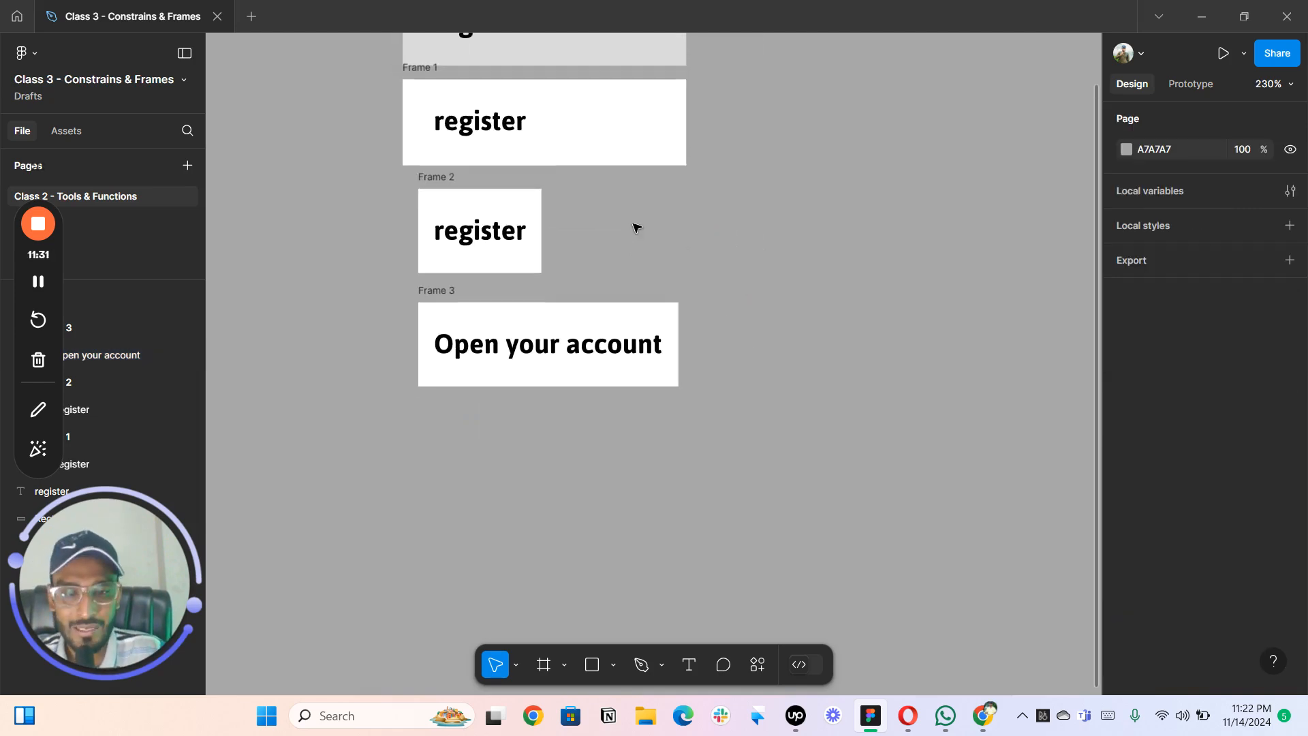
scroll(654, 219, "down", 1)
scroll(613, 219, "right", 1)
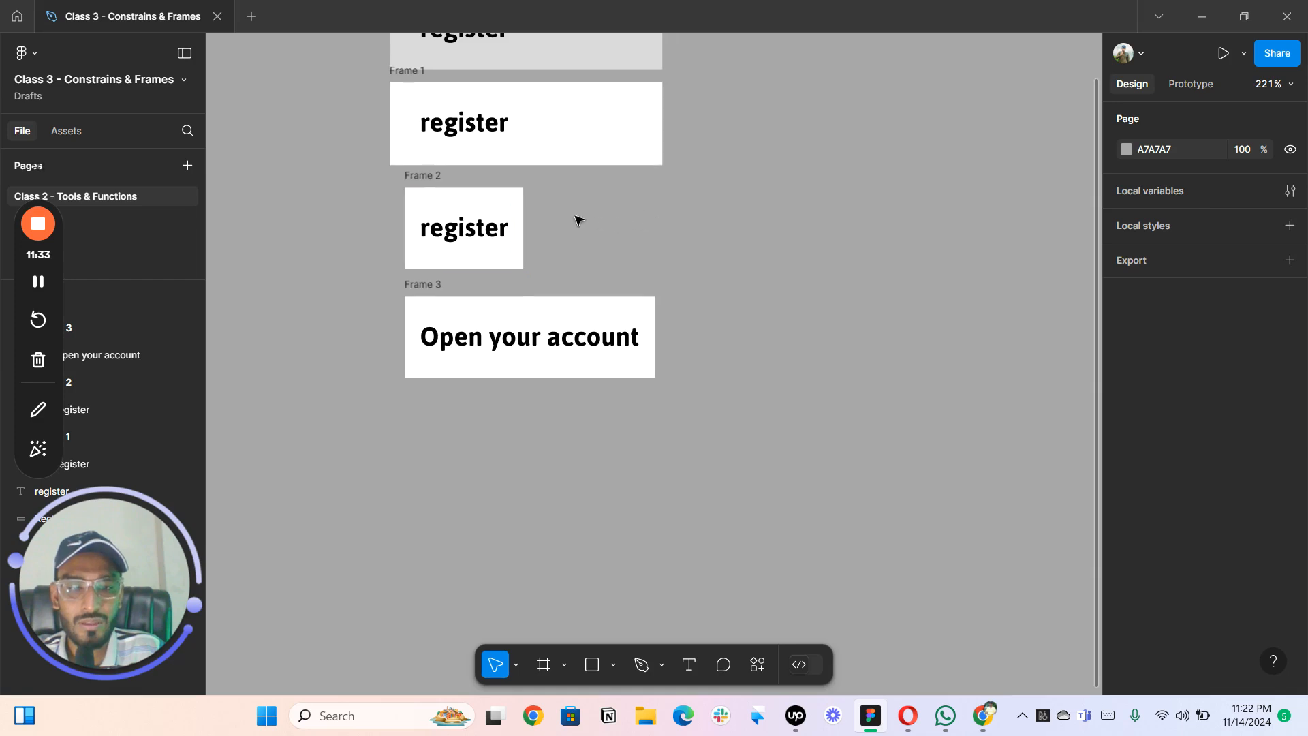
scroll(578, 219, "left", 5)
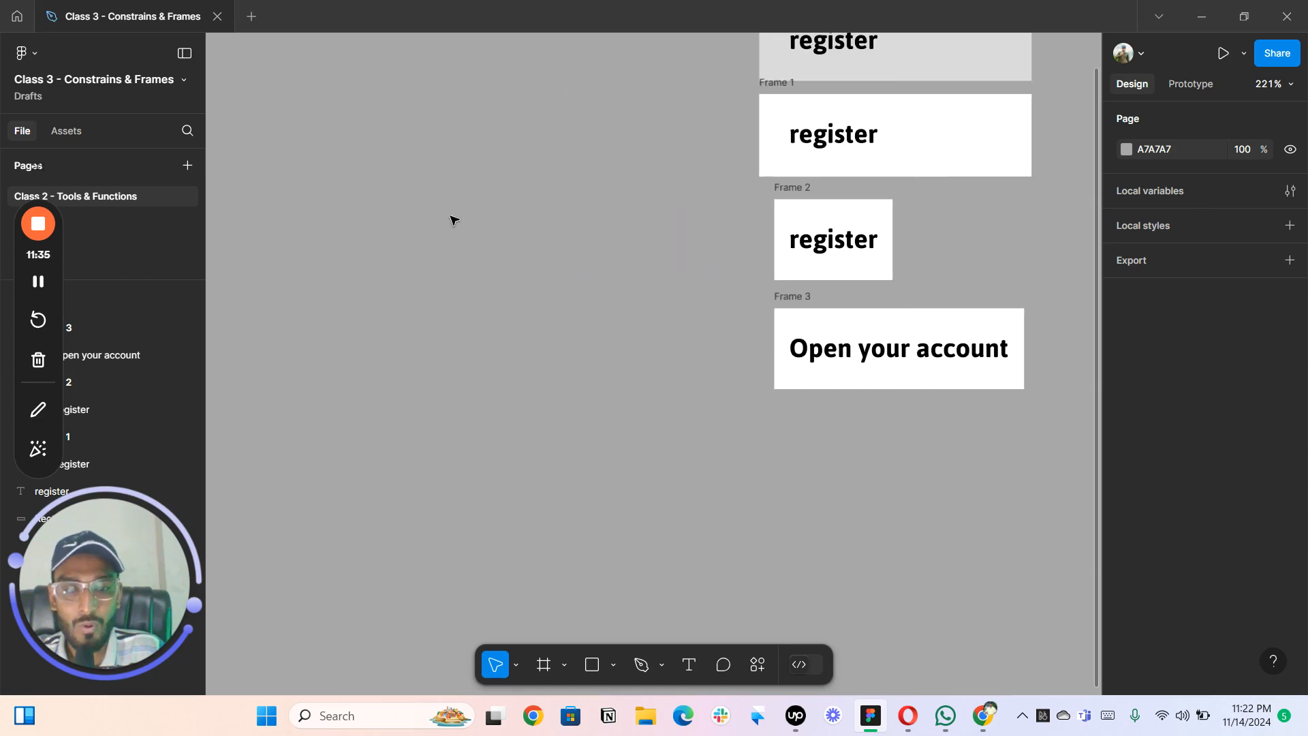
key("t")
left_click(376, 232)
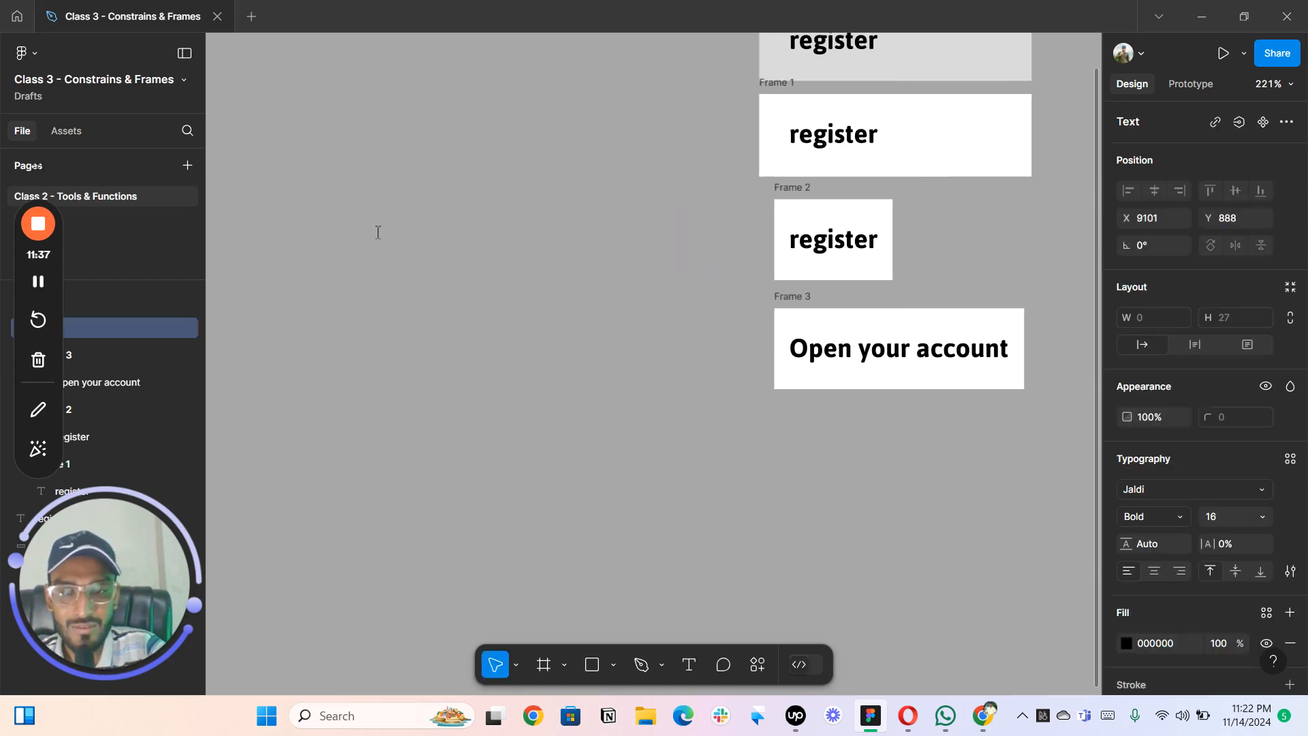
type("T")
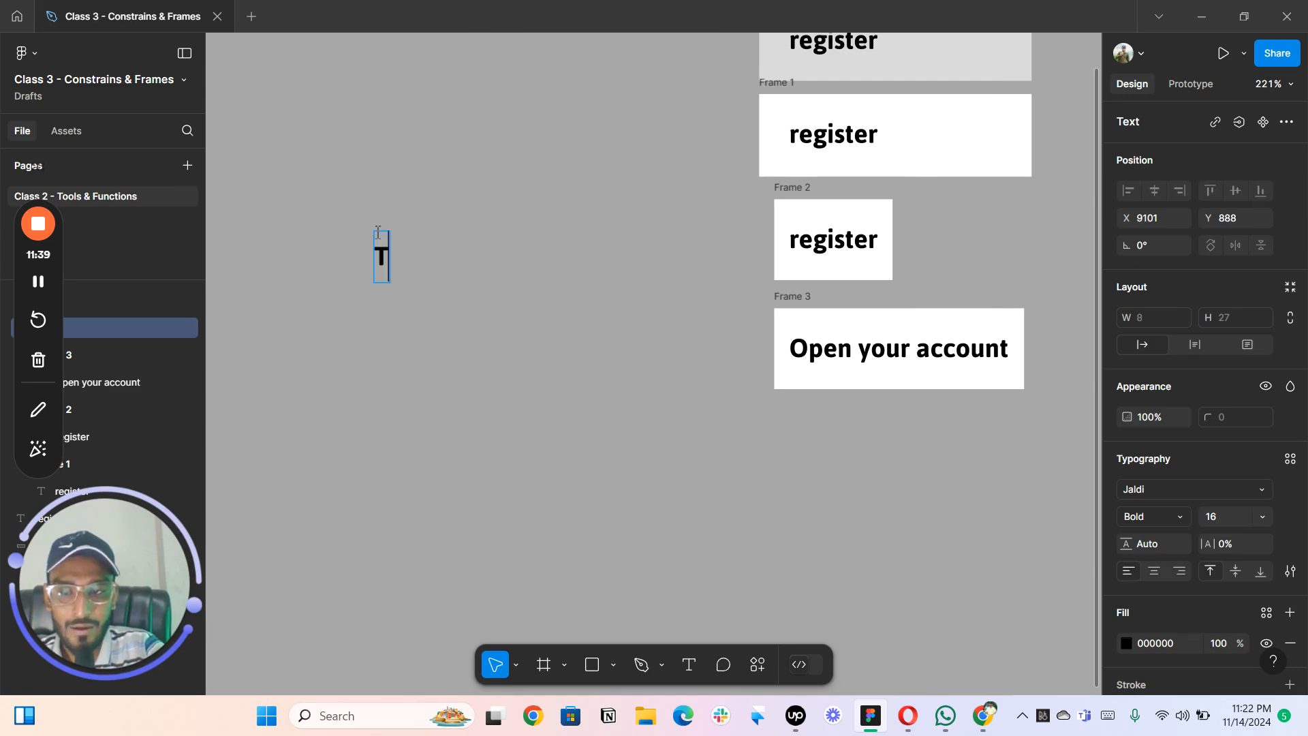
type("yper here")
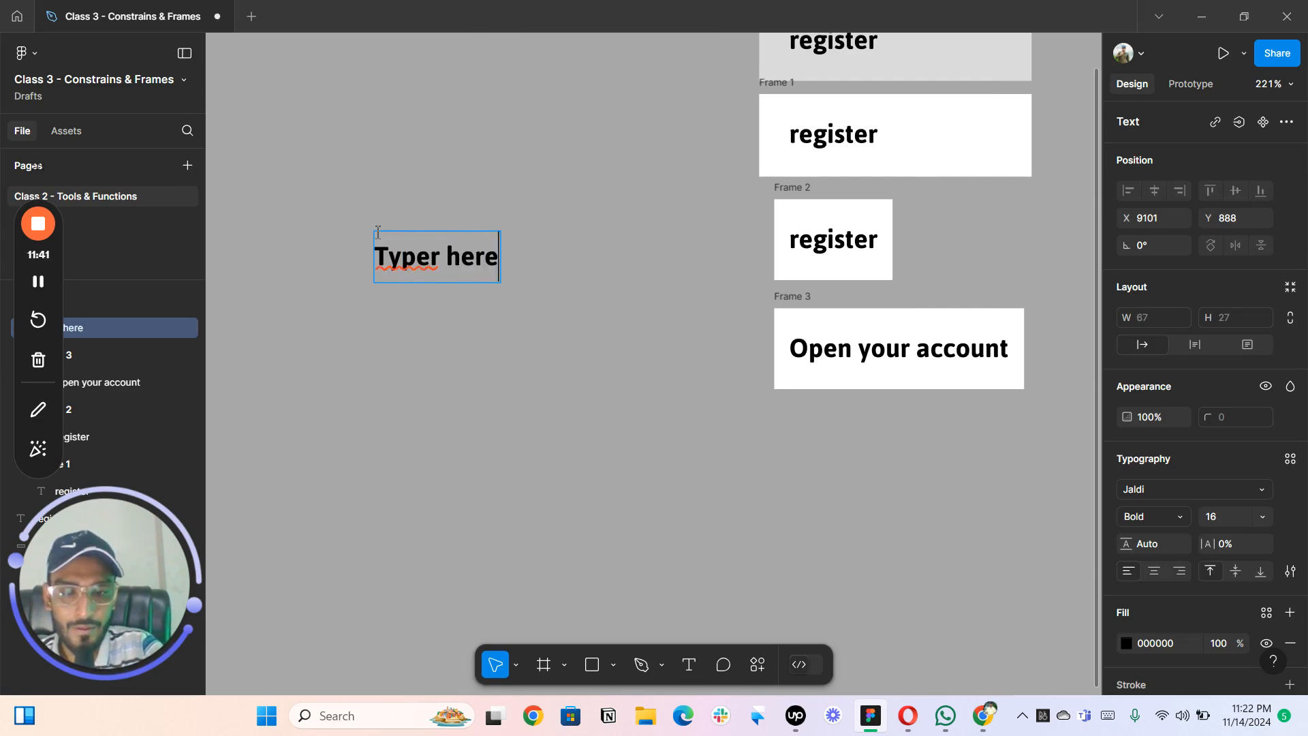
key("Left")
key("Left")
key("Left")
key("Left")
key("Left")
key("Left")
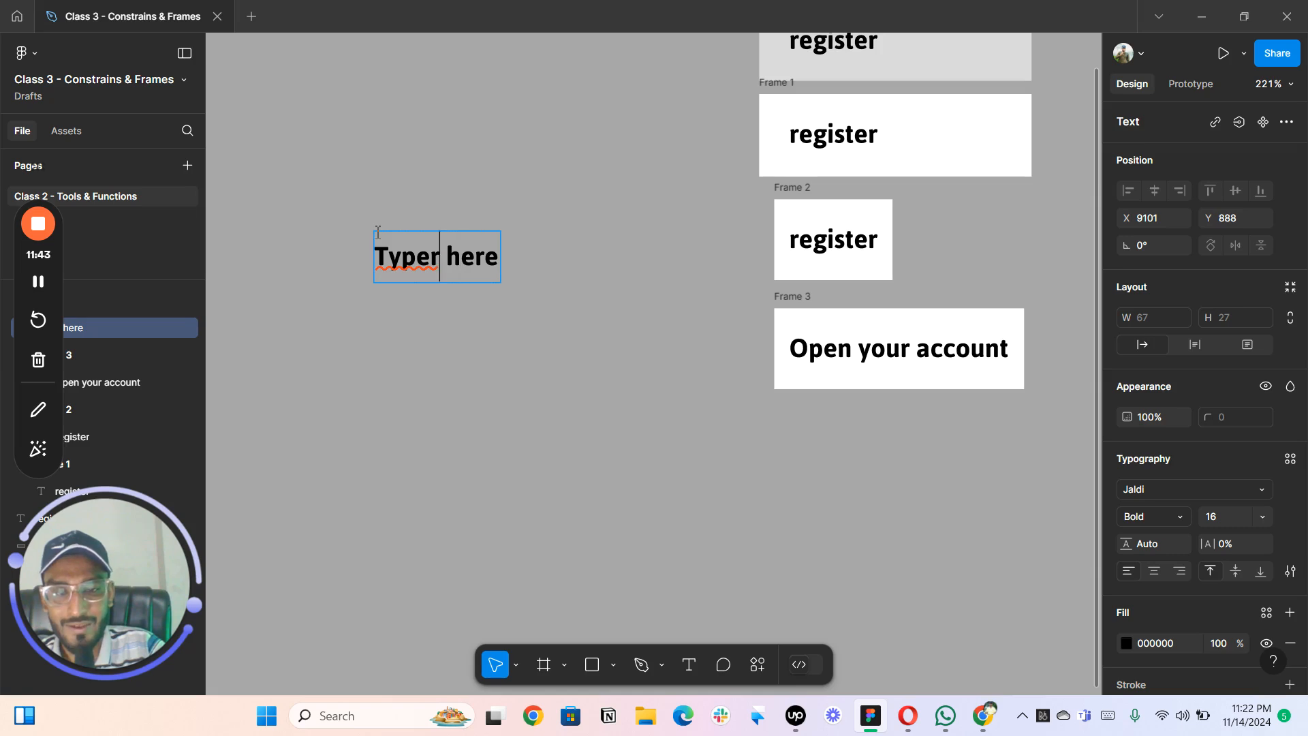
key("BackSpace")
key("Escape")
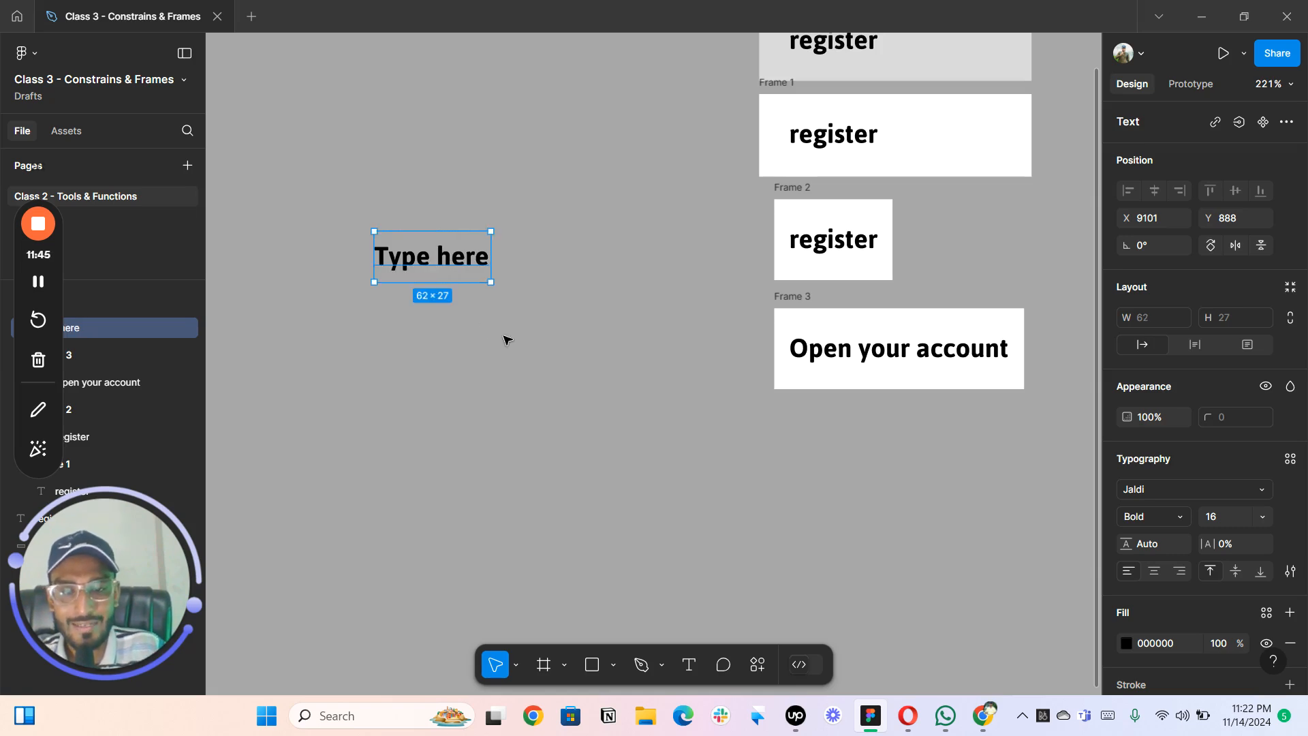
- Wrap the "Type here" text in an auto layout frame and give the frame a white FFFFFF fill
key("shift+a")
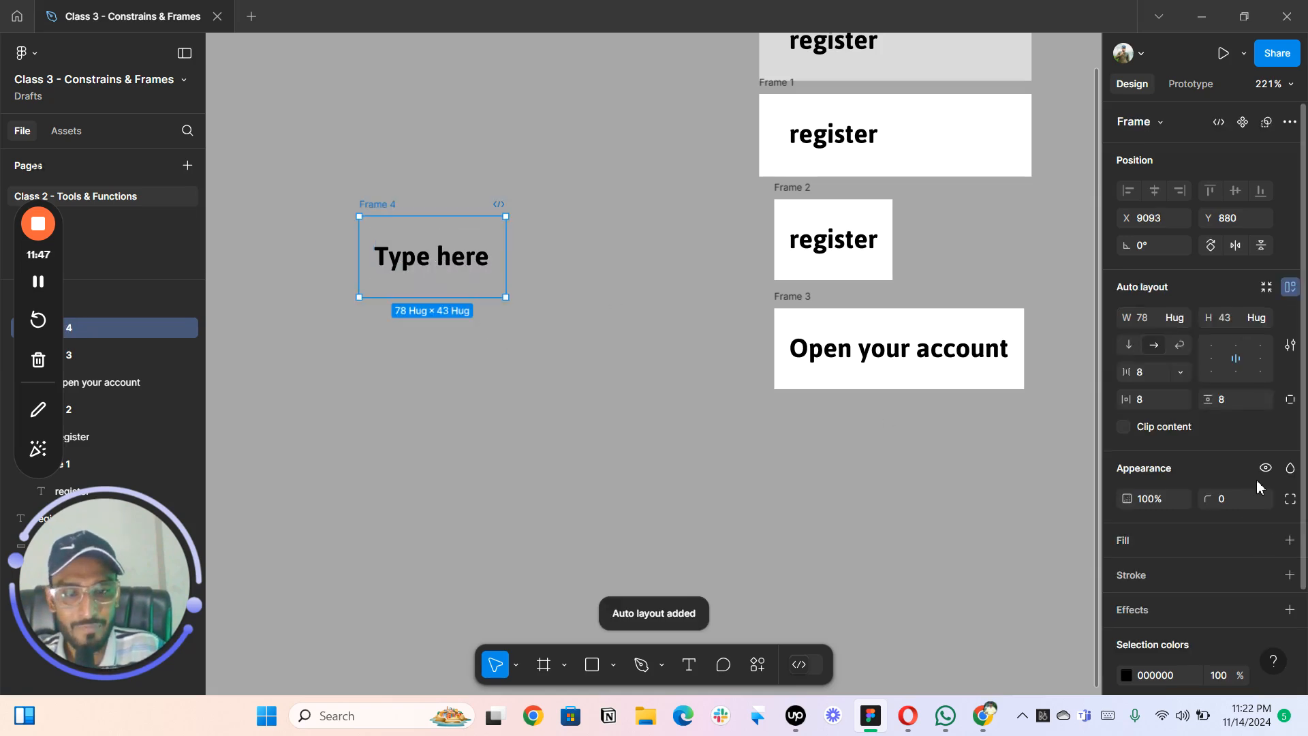
left_click(1289, 541)
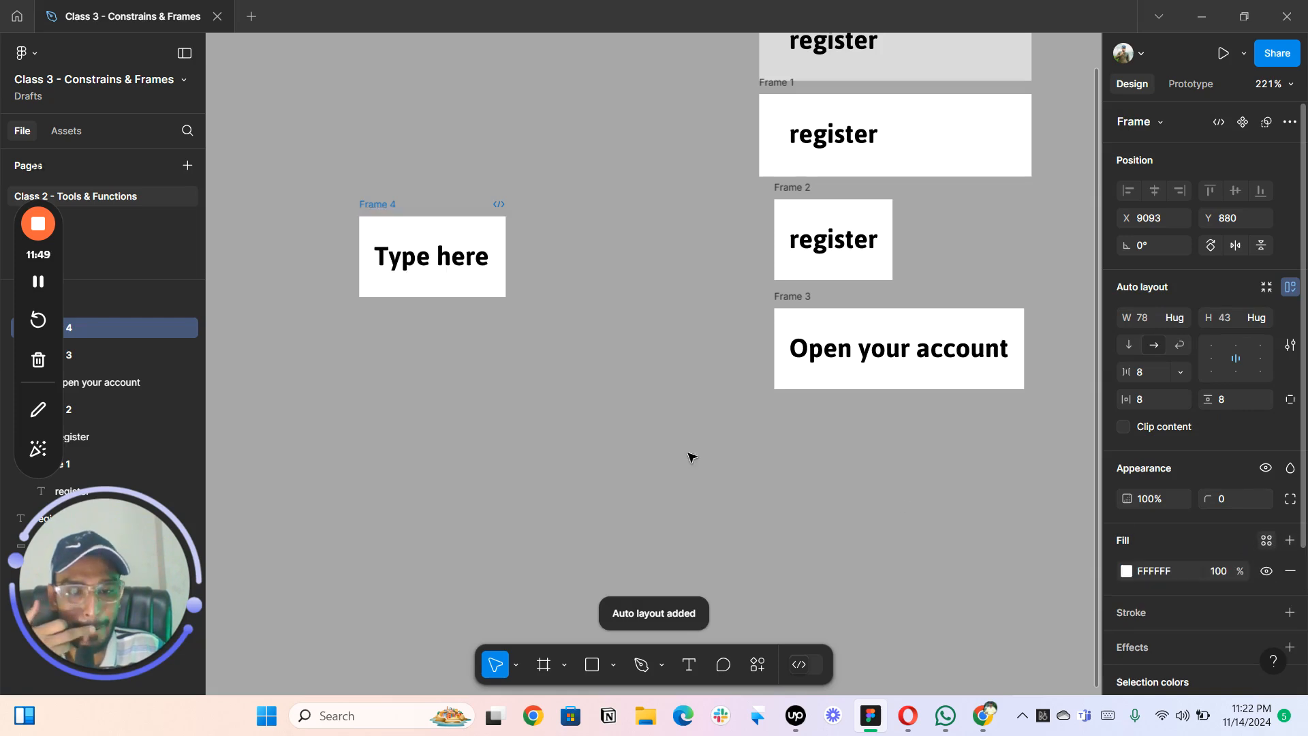
- Replace the text inside the auto layout Frame 4 with "this is class number 3"
double_click(443, 262)
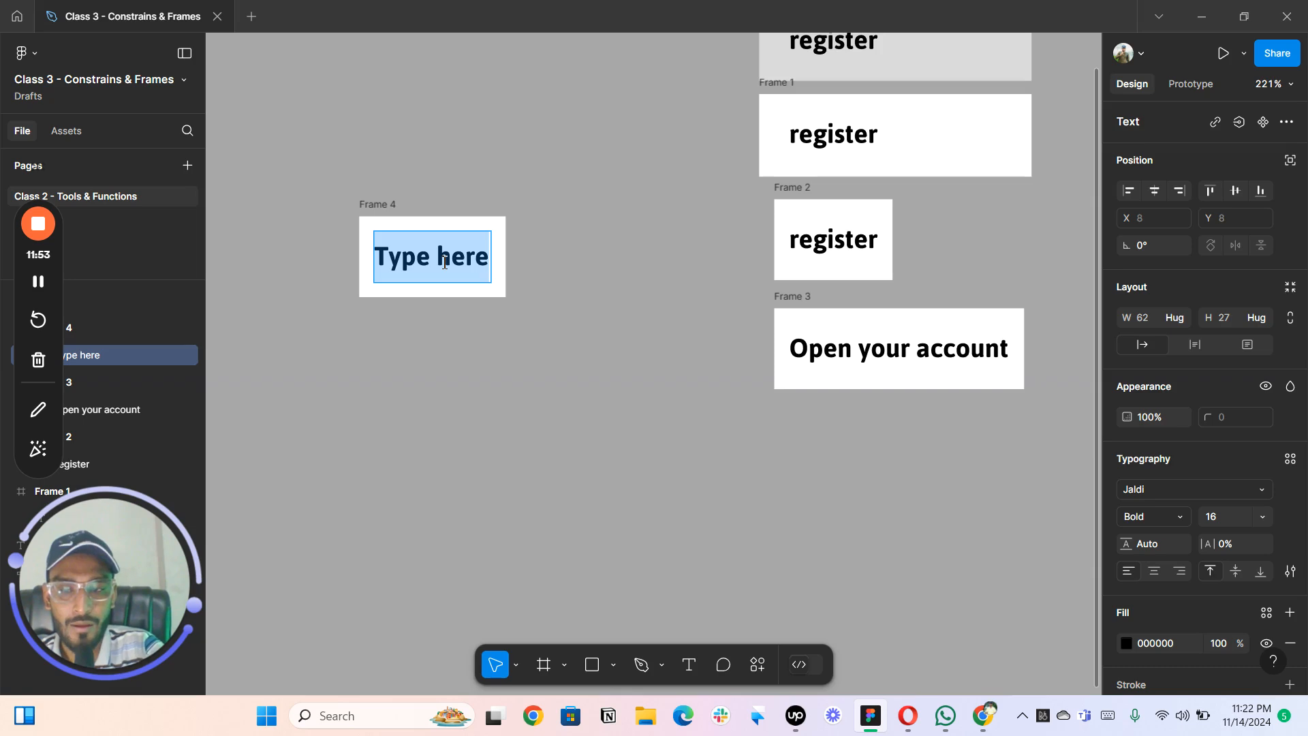
type("th")
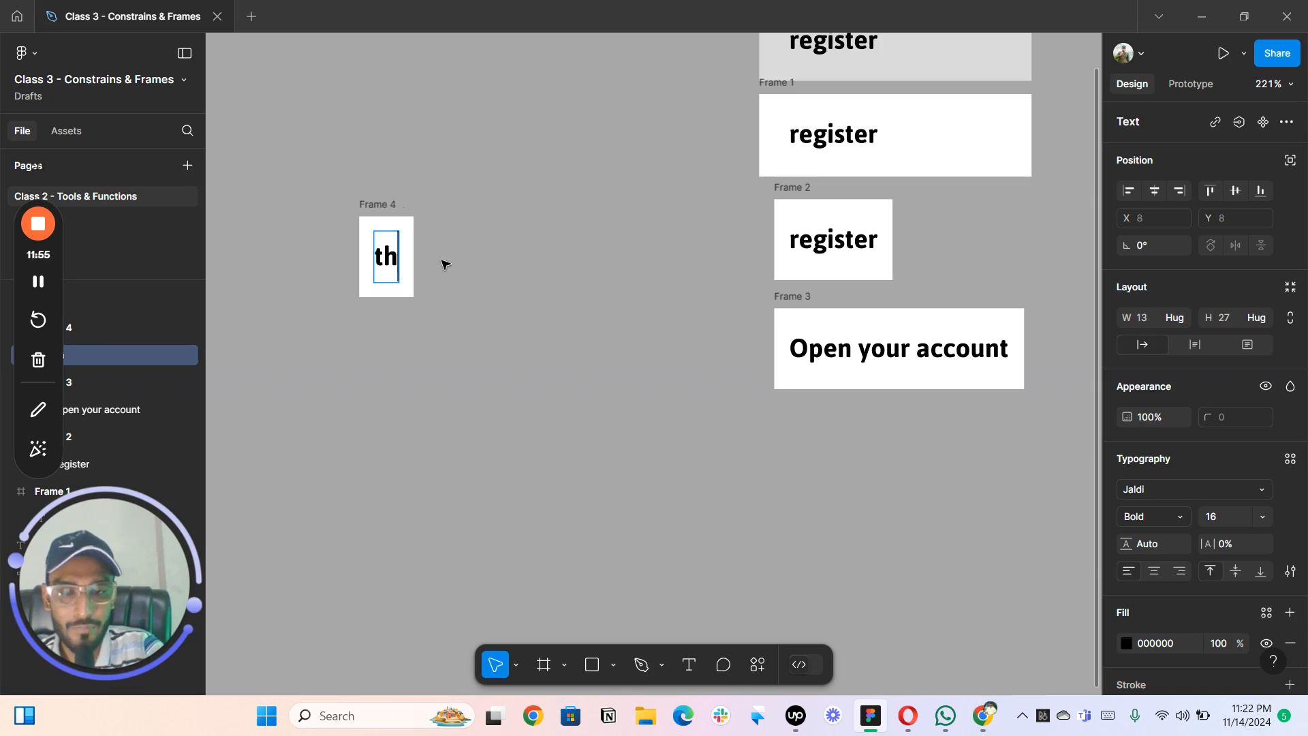
type("is is class")
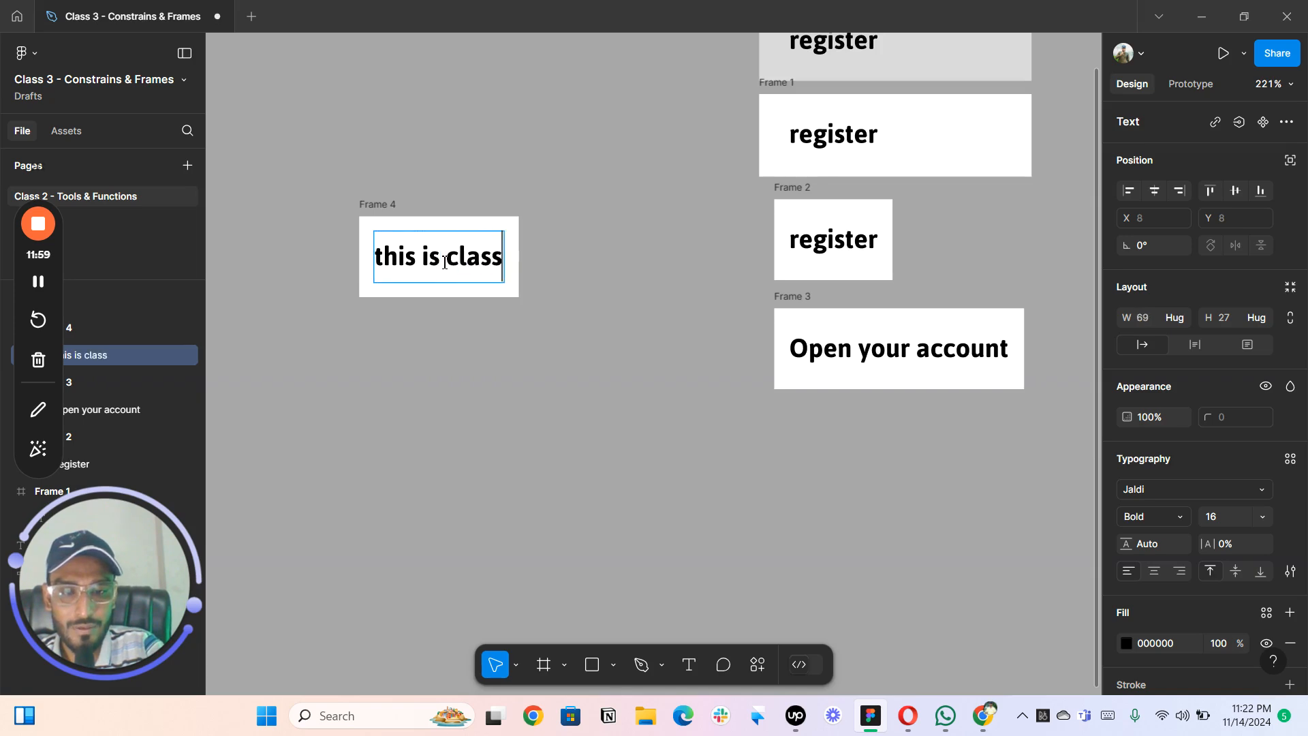
type(" number 2")
key("BackSpace")
type("3")
key("Escape")
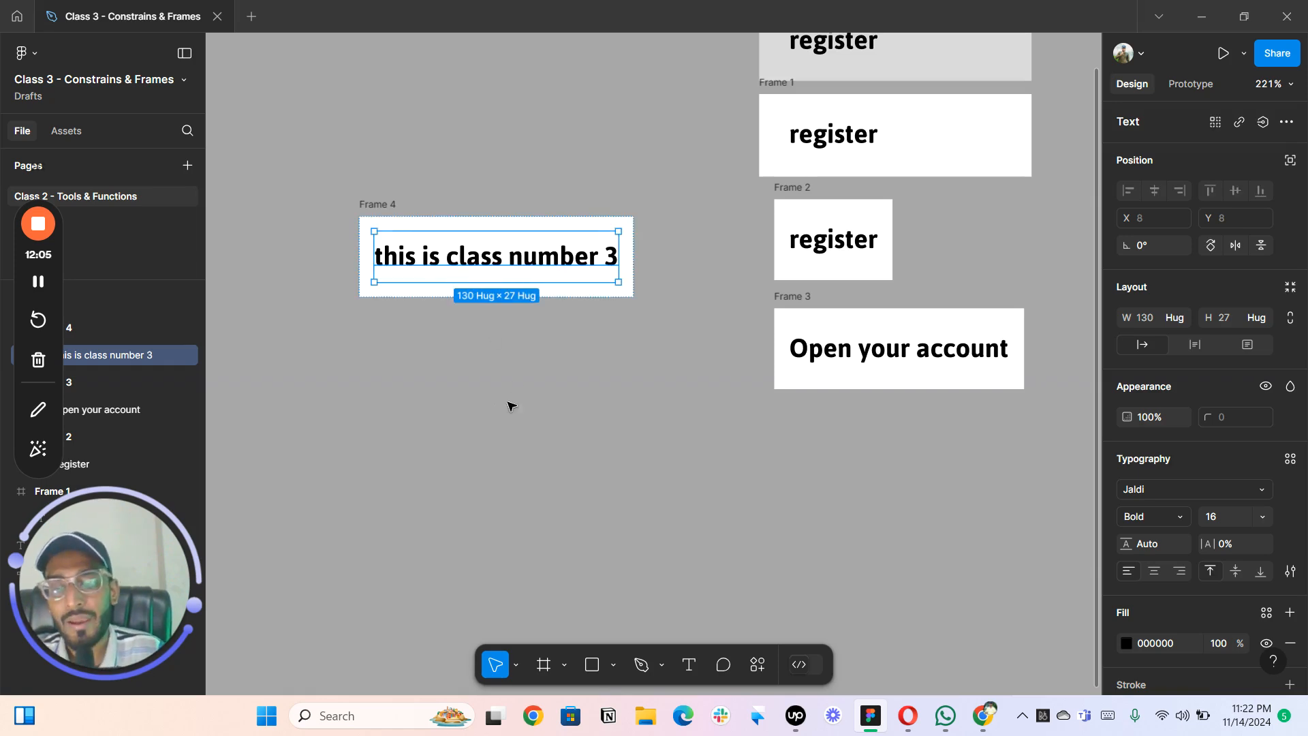
left_click_drag(492, 415, 464, 399)
left_click(471, 350)
scroll(472, 350, "up", 2)
scroll(464, 399, "down", 1)
scroll(463, 401, "down", 2)
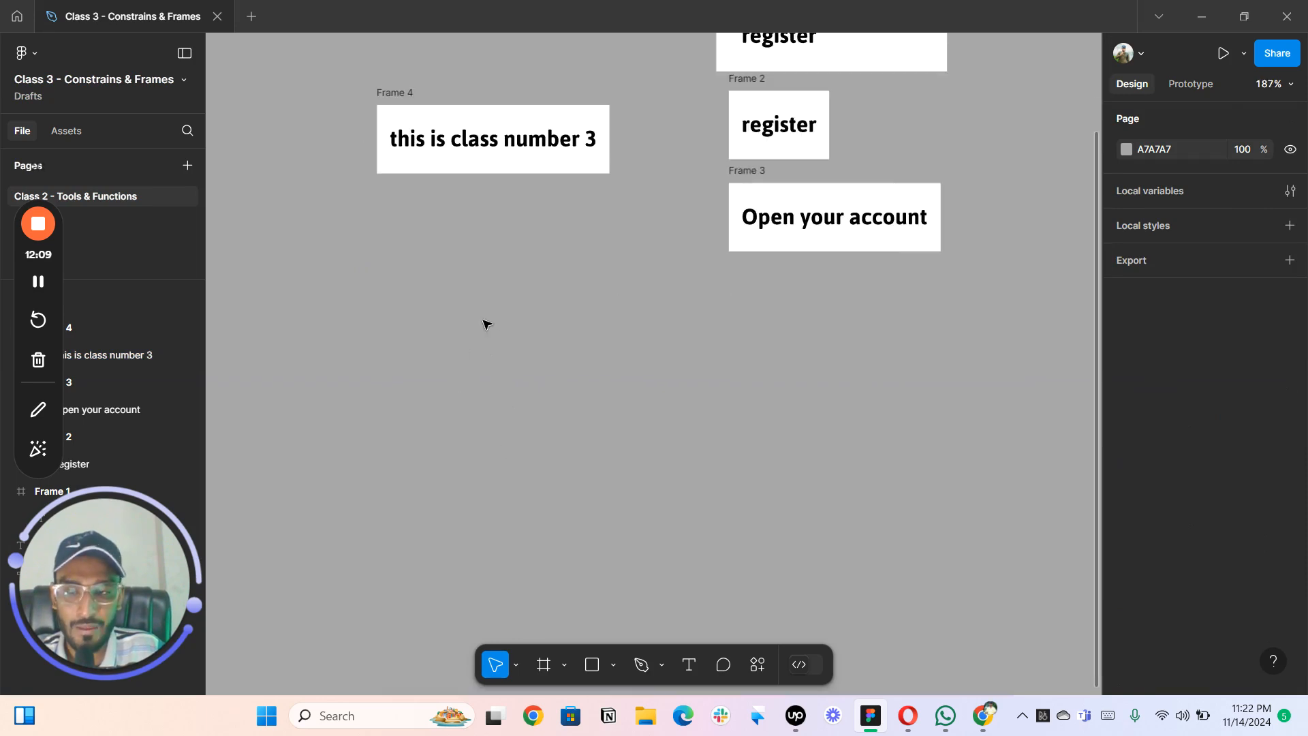
key("f")
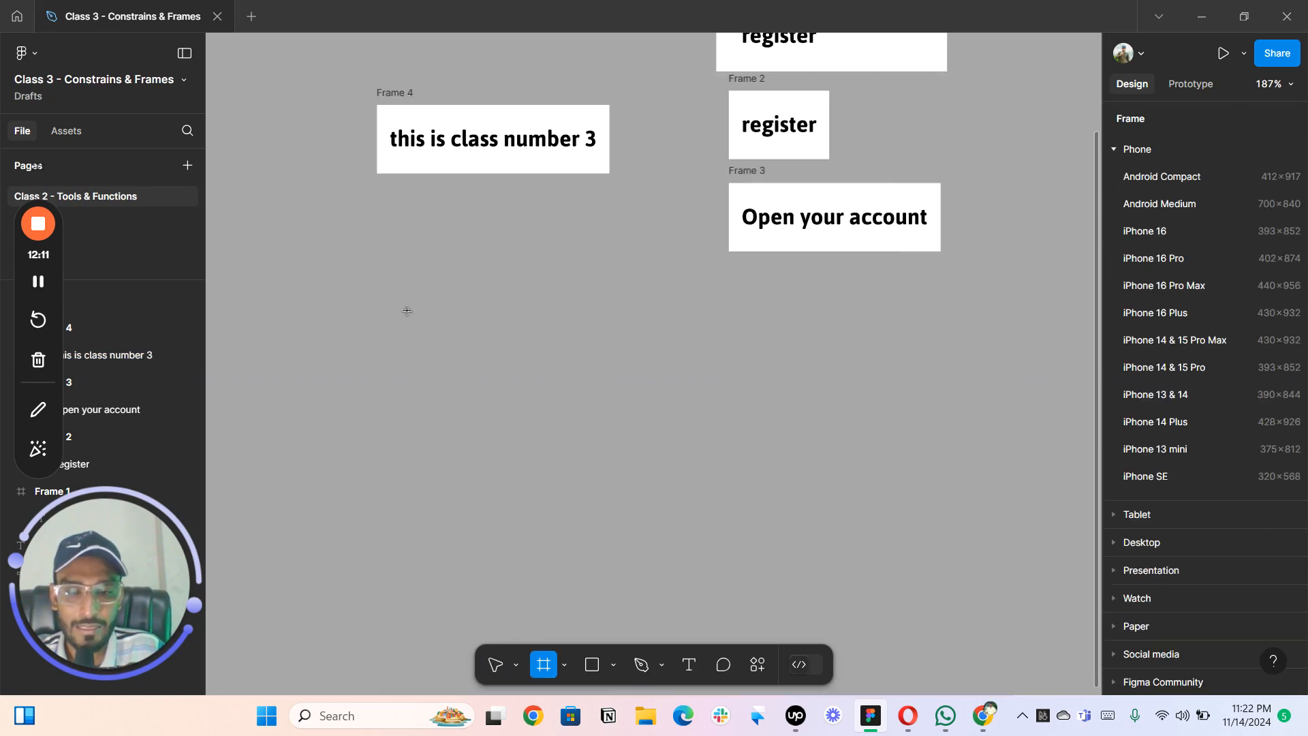
key("Escape")
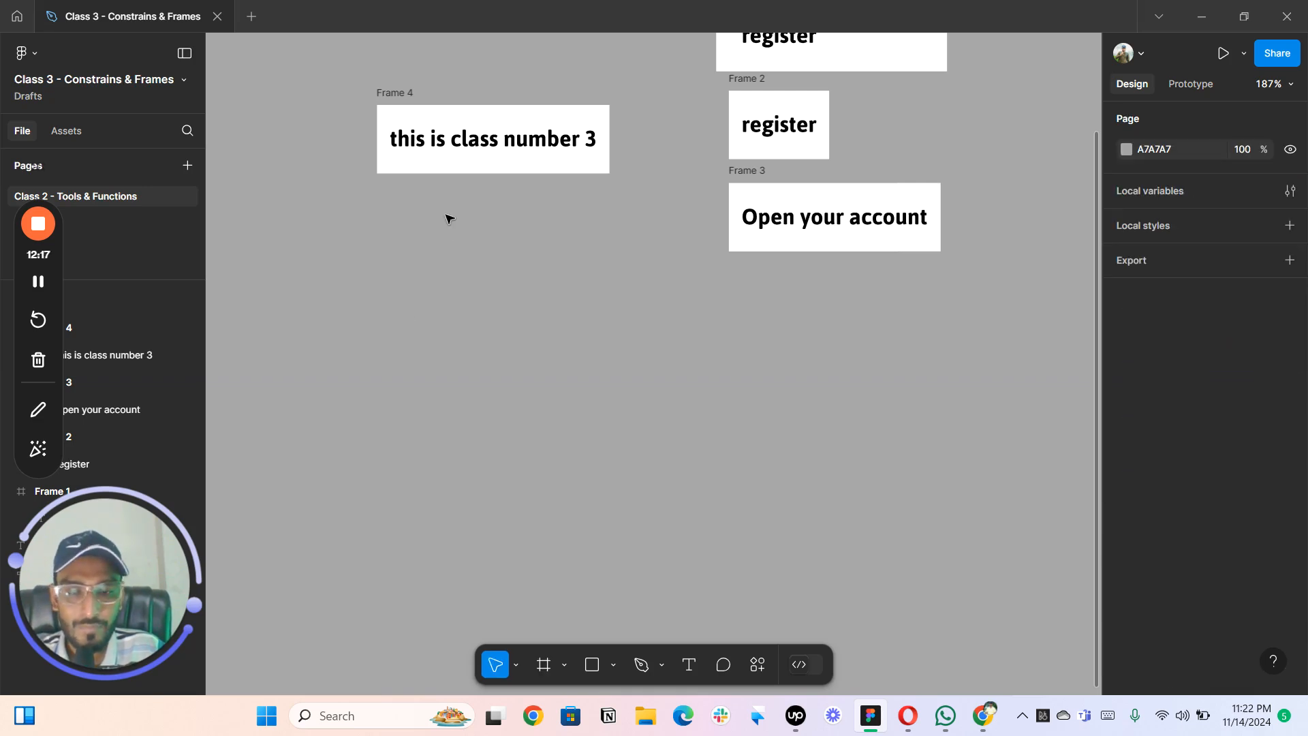
left_click_drag(438, 412, 300, 552)
scroll(391, 450, "down", 1)
left_click_drag(355, 428, 404, 458)
scroll(549, 442, "up", 2)
left_click_drag(553, 444, 522, 453)
scroll(466, 453, "down", 1)
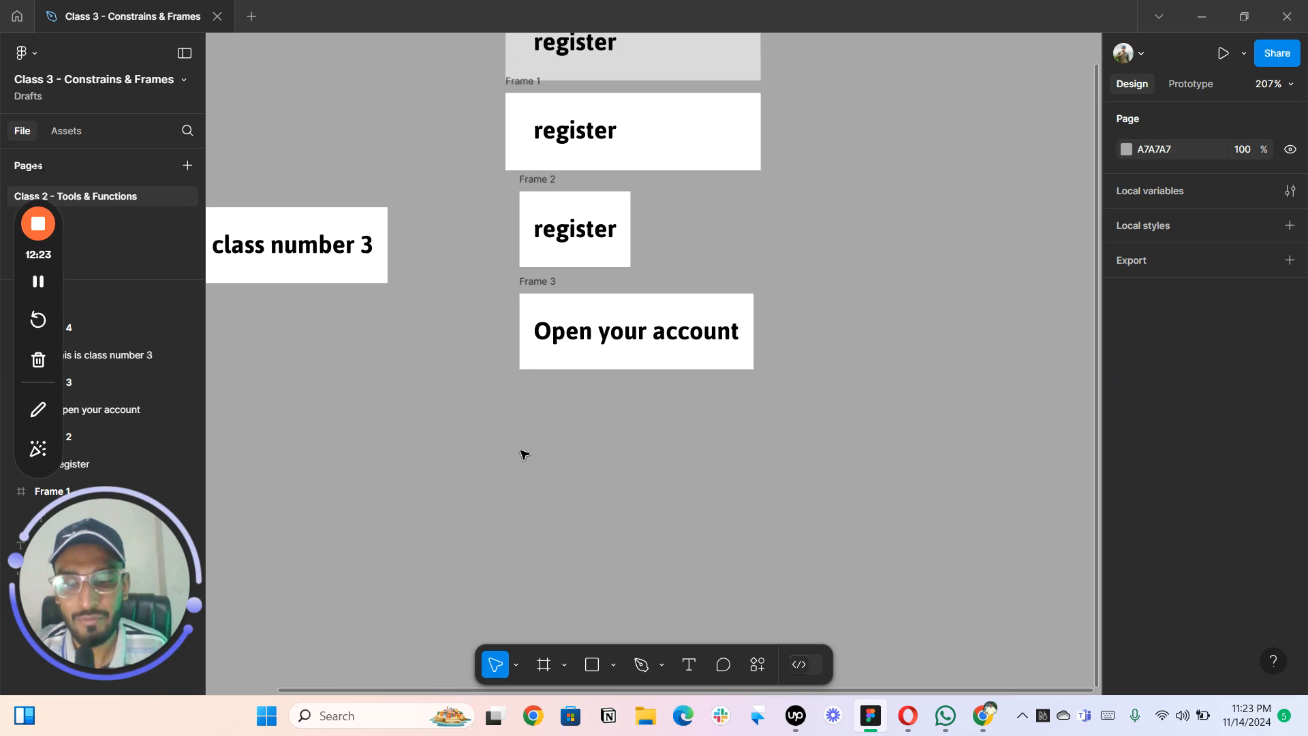
- Copy the "this is class number 3" text out of Frame 4 to about X 9109, Y 993 and look through the copy's context options
scroll(681, 409, "left", 5)
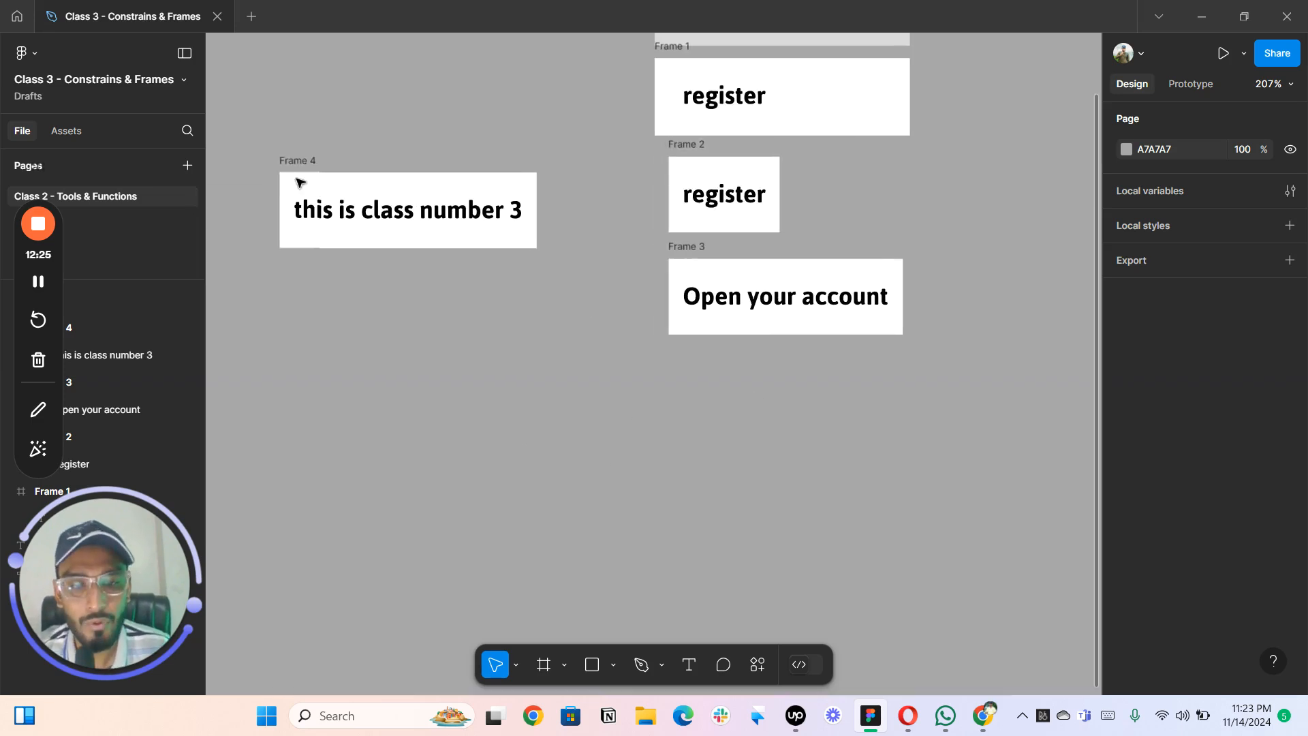
left_click(386, 209)
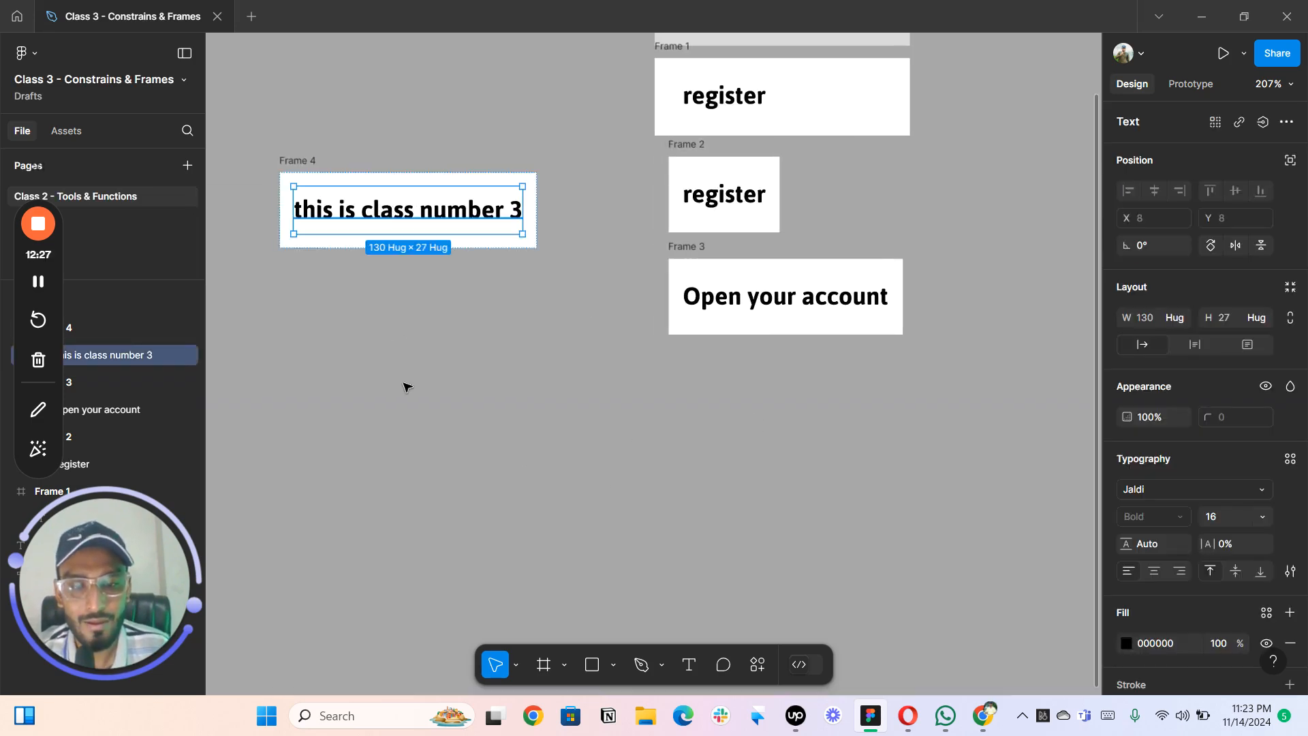
left_click_drag(433, 214, 448, 398)
right_click(447, 398)
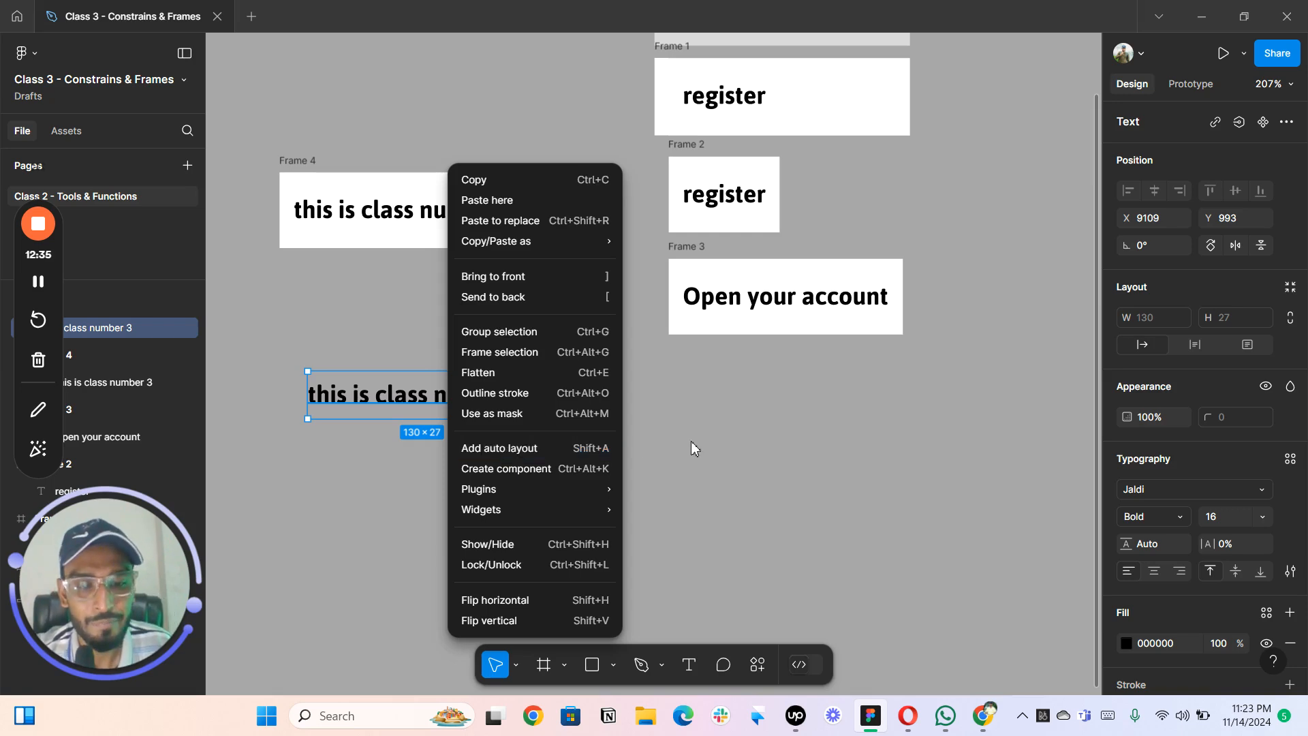
left_click(388, 390)
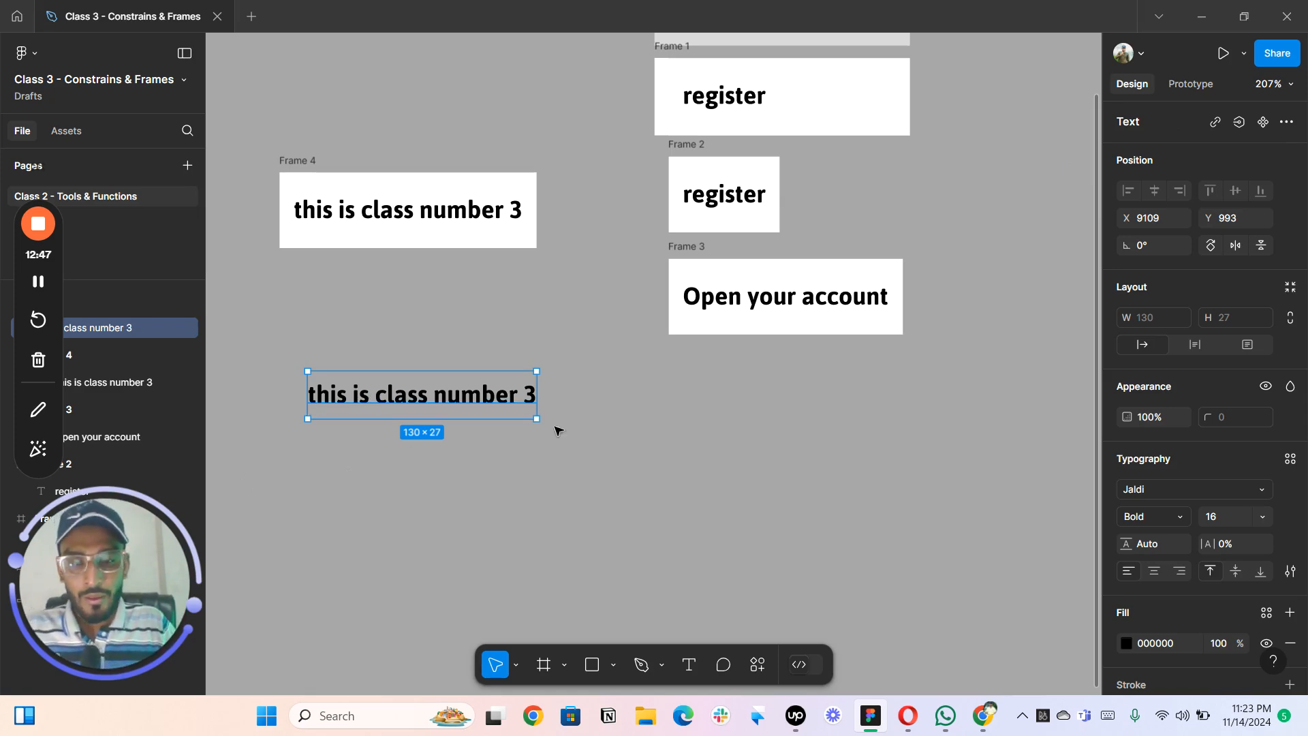
- Delete the three "register" buttons above Frame 3: the grey rectangle with its text, Frame 1 and Frame 2
left_click(736, 408)
scroll(676, 444, "up", 2)
scroll(676, 444, "right", 2)
scroll(674, 441, "down", 3)
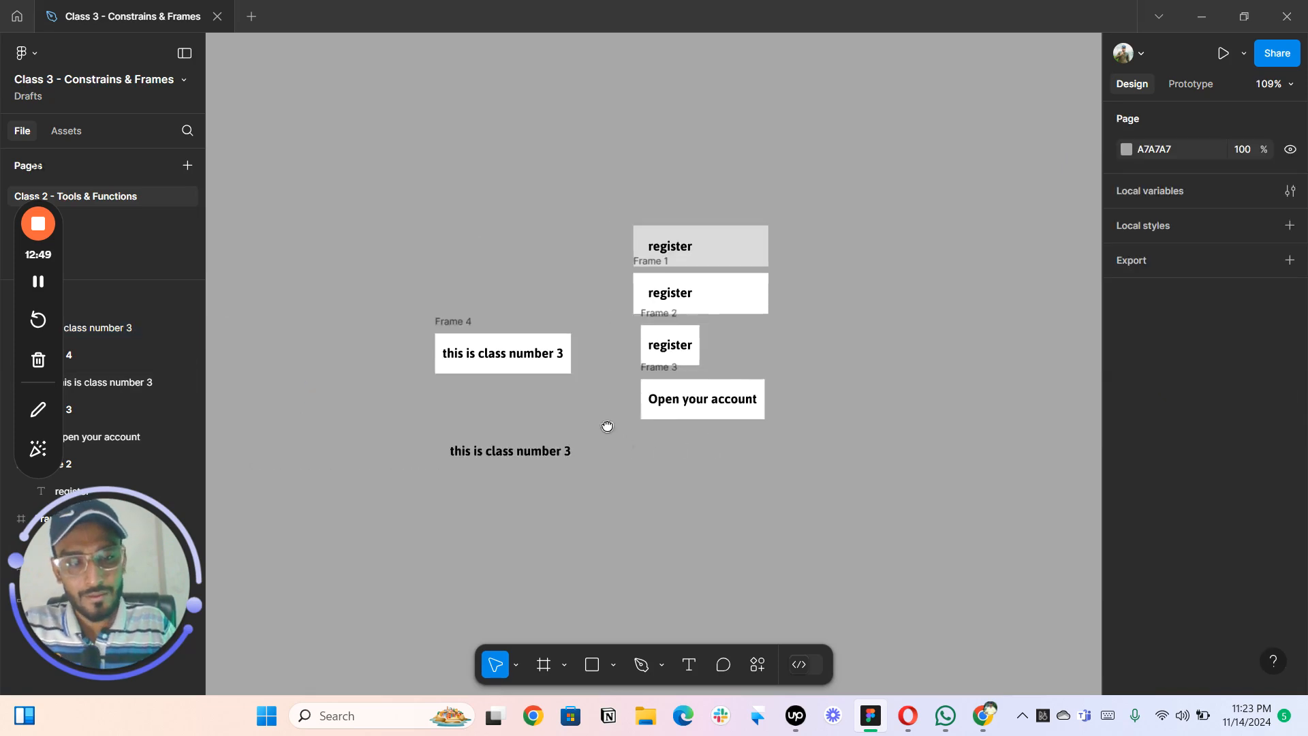
left_click_drag(623, 447, 594, 414)
left_click_drag(582, 168, 762, 332)
key("Delete")
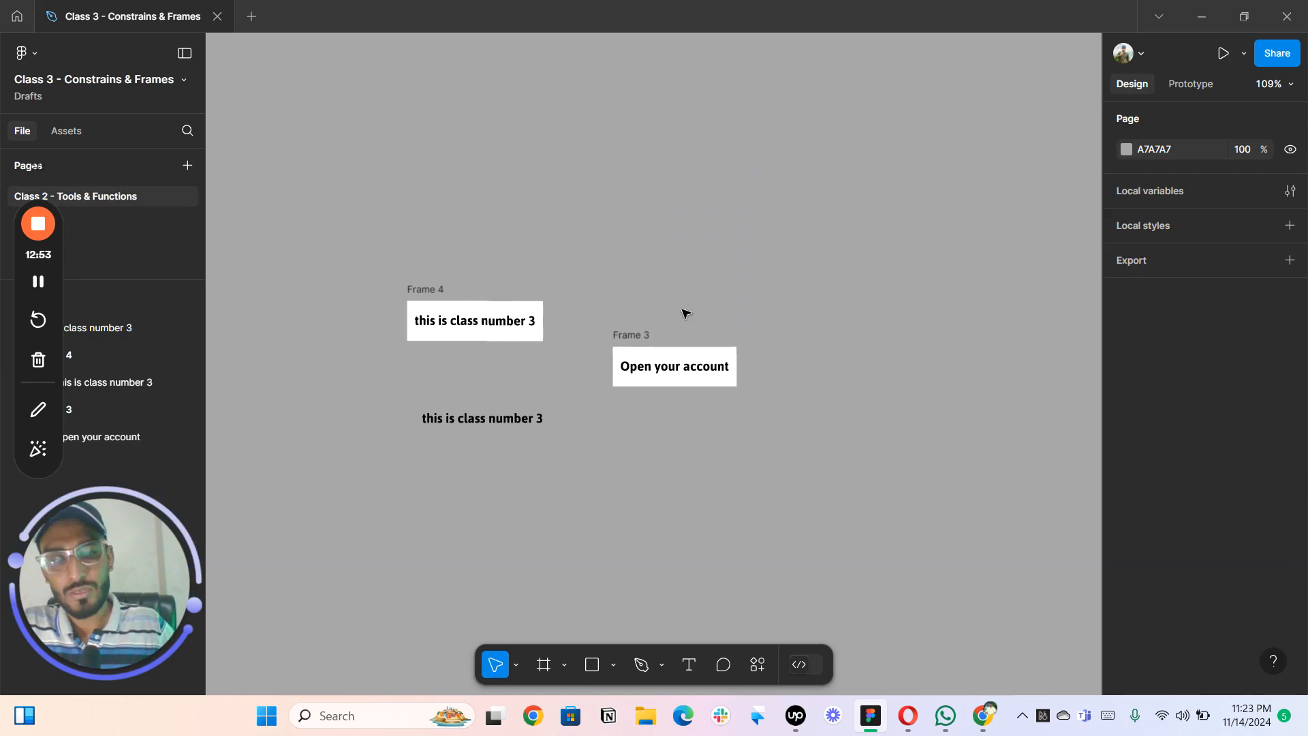
- Delete Frame 4 and the loose "this is class number 3" text below it
scroll(442, 301, "up", 2)
left_click(424, 292)
left_click(423, 294)
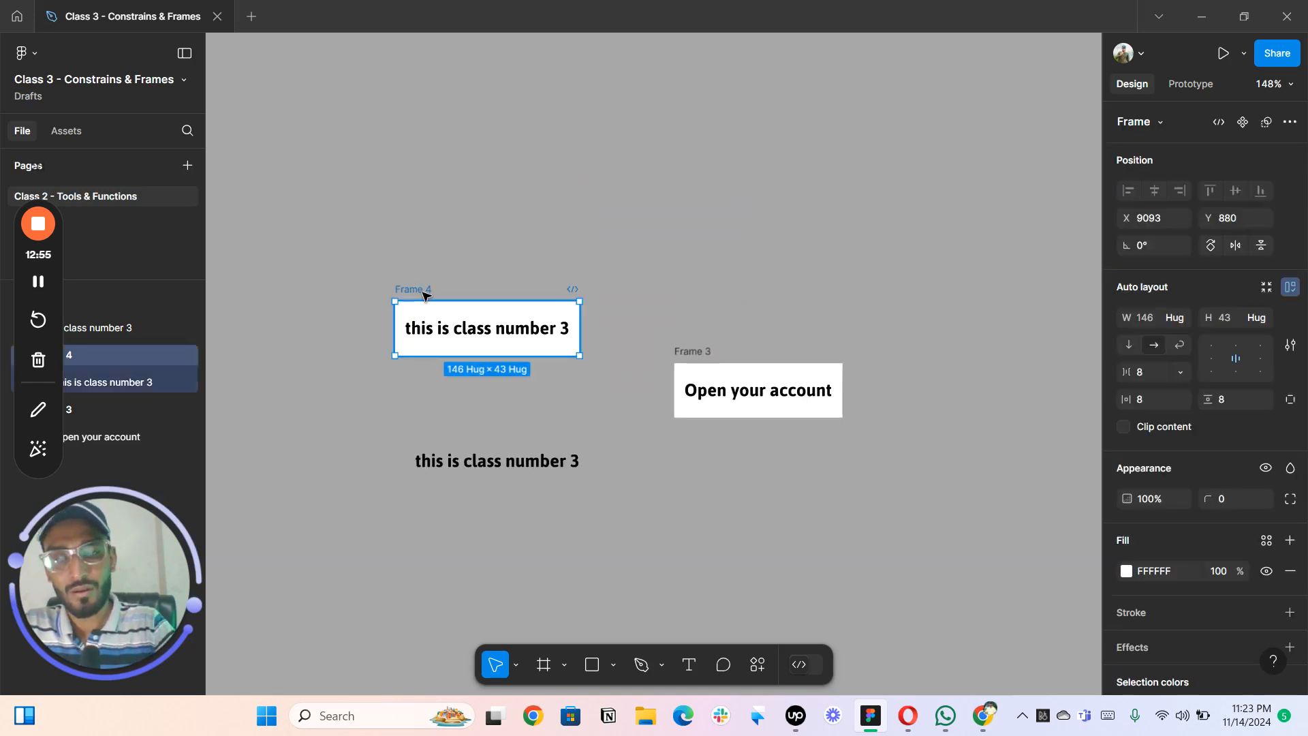
key("Delete")
left_click(455, 465)
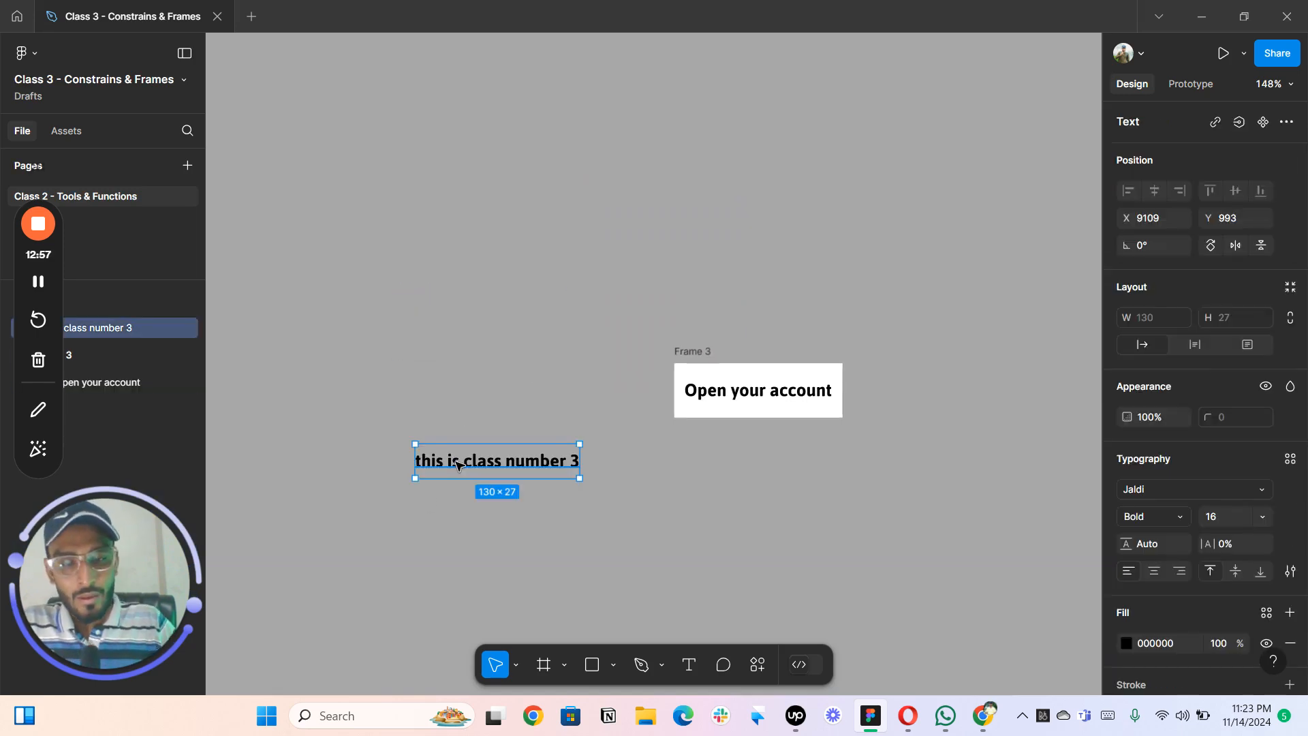
key("Delete")
- Select Frame 3 and view the width sizing options of its auto layout
scroll(768, 333, "up", 5)
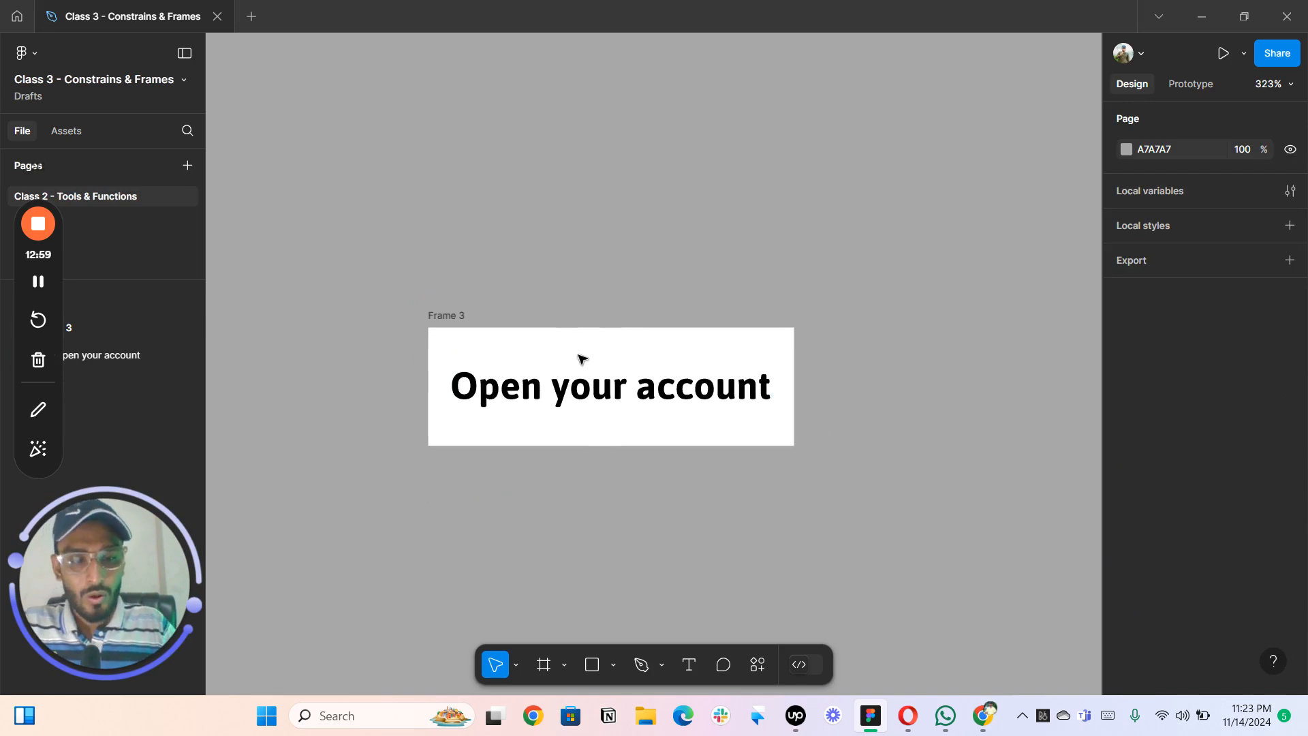
left_click(552, 423)
scroll(701, 543, "down", 3)
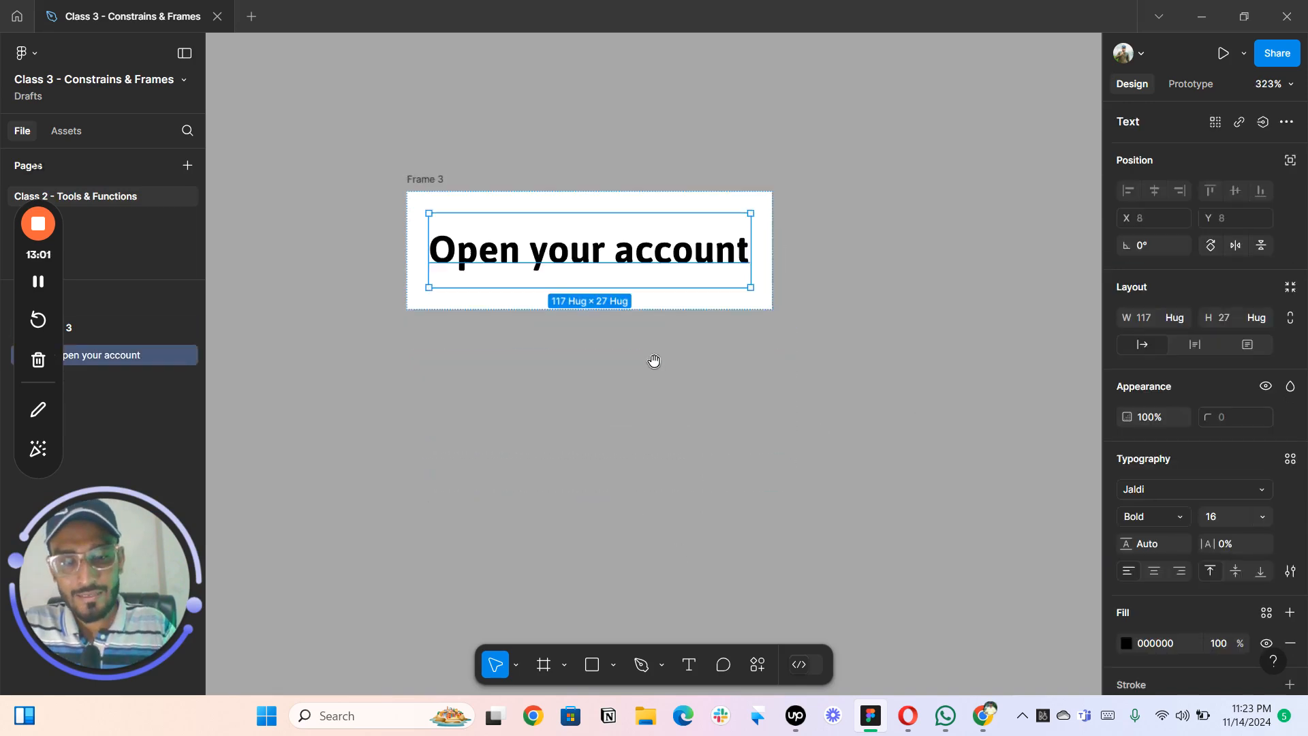
scroll(613, 374, "up", 2)
left_click(361, 126)
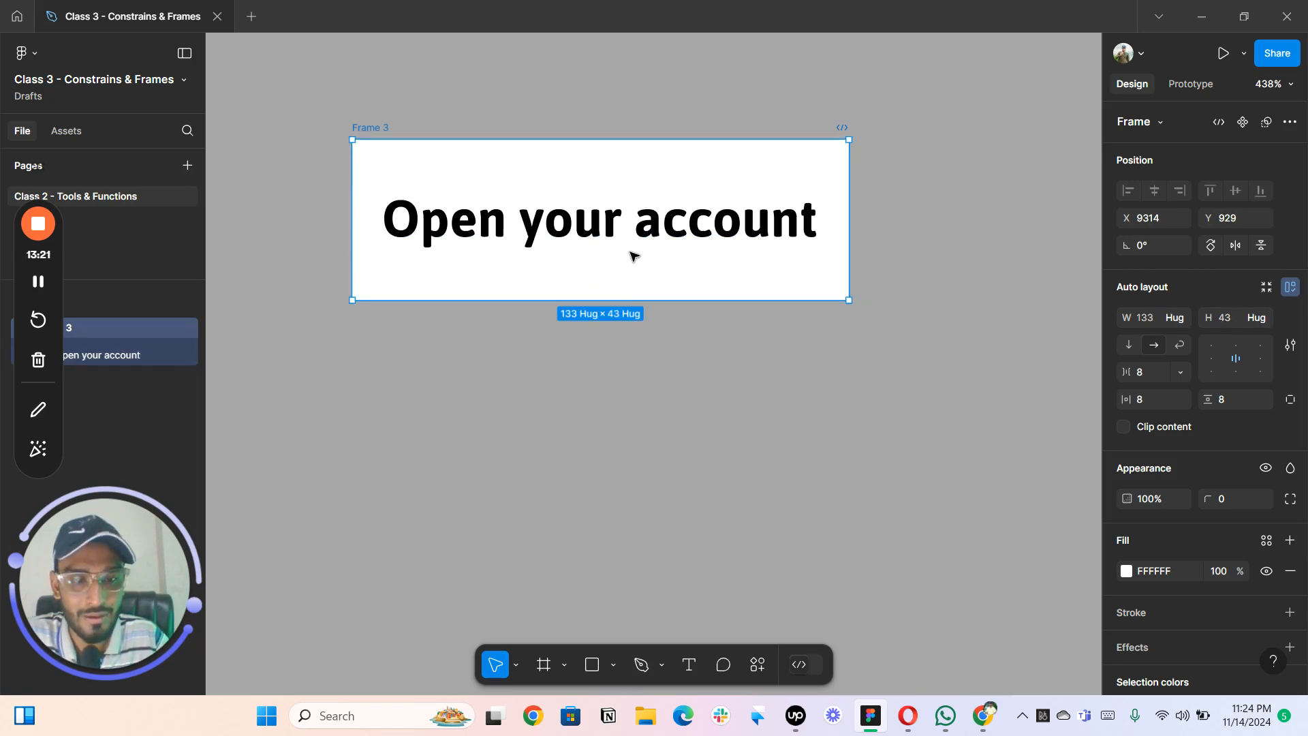
left_click(1185, 323)
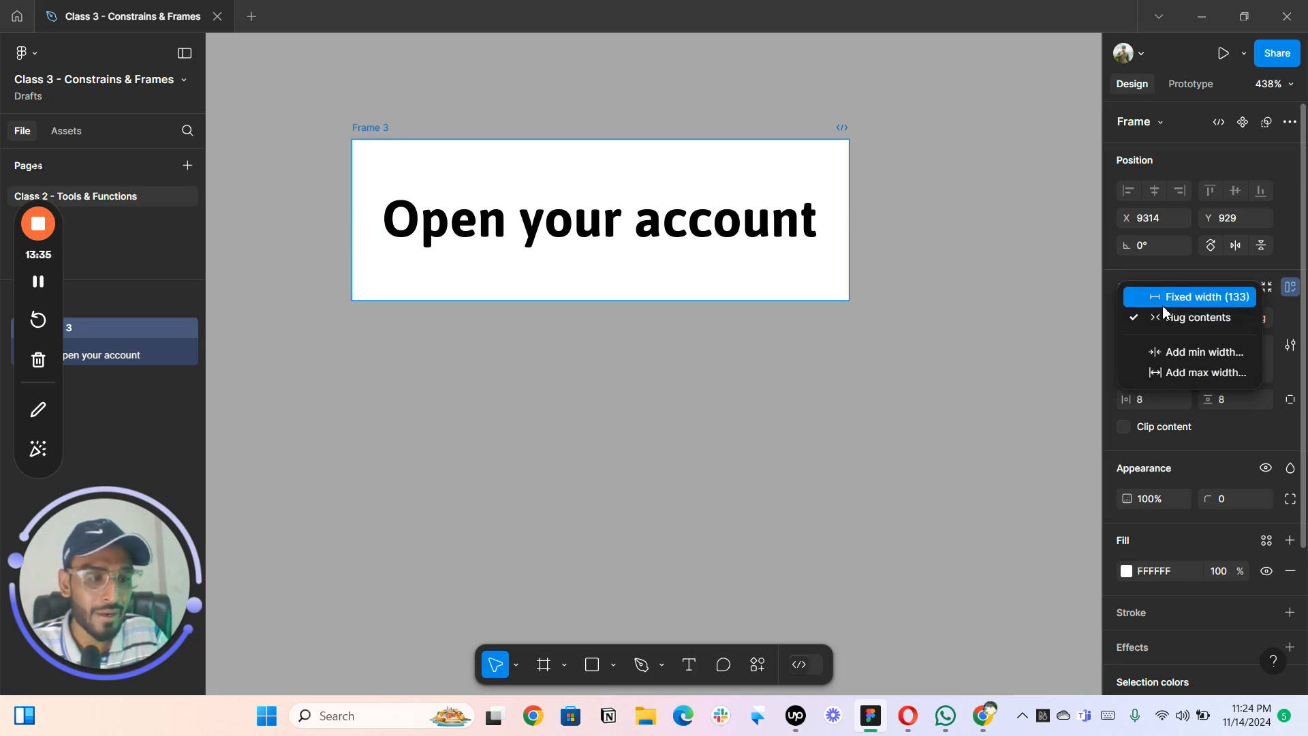
left_click(373, 136)
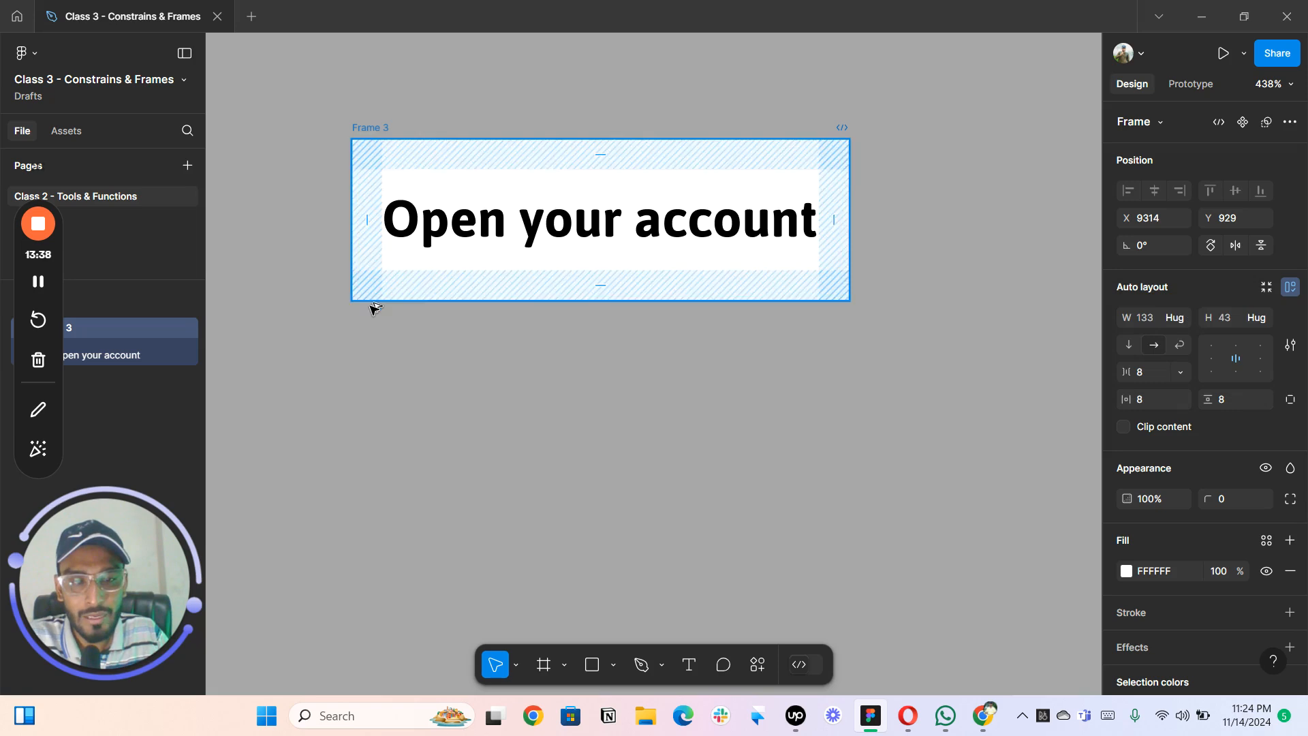
- Duplicate Frame 3 directly below itself
left_click(508, 405)
left_click_drag(379, 130, 382, 295)
- Set Frame 3's auto layout width sizing to Fixed width
left_click(377, 126)
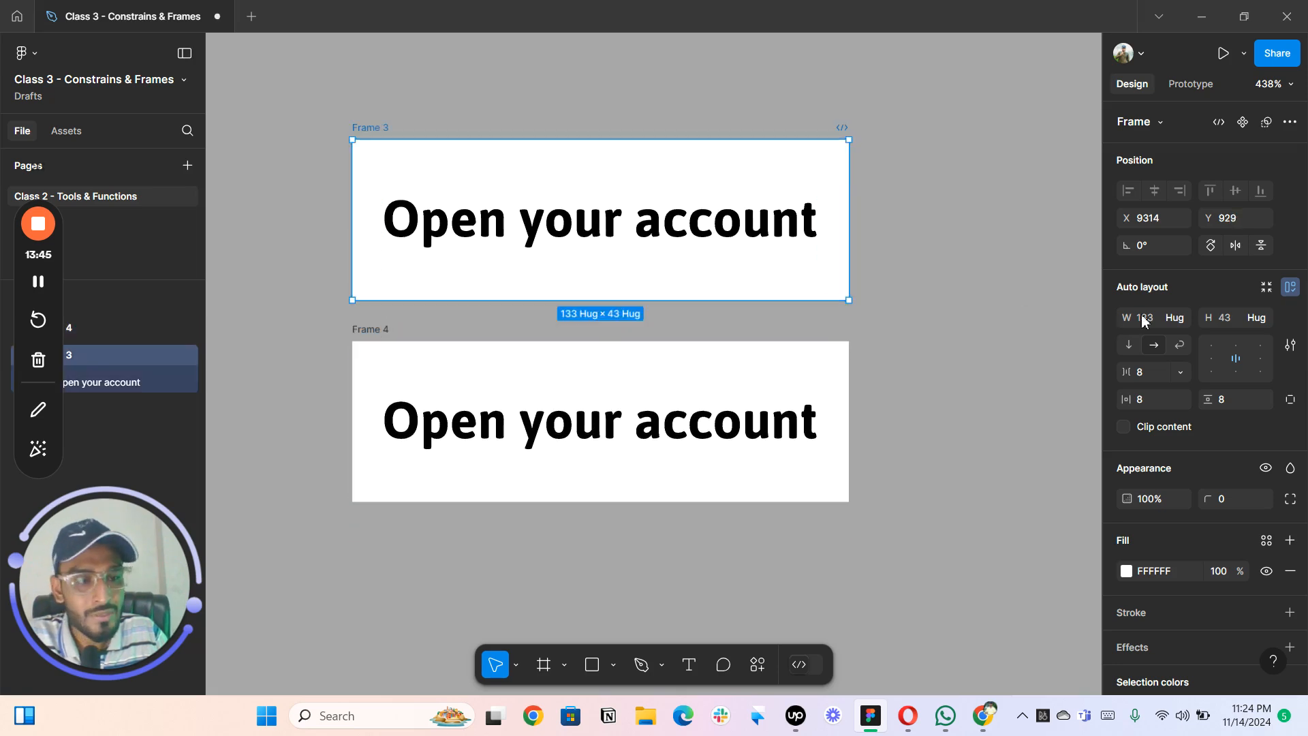
left_click(1185, 323)
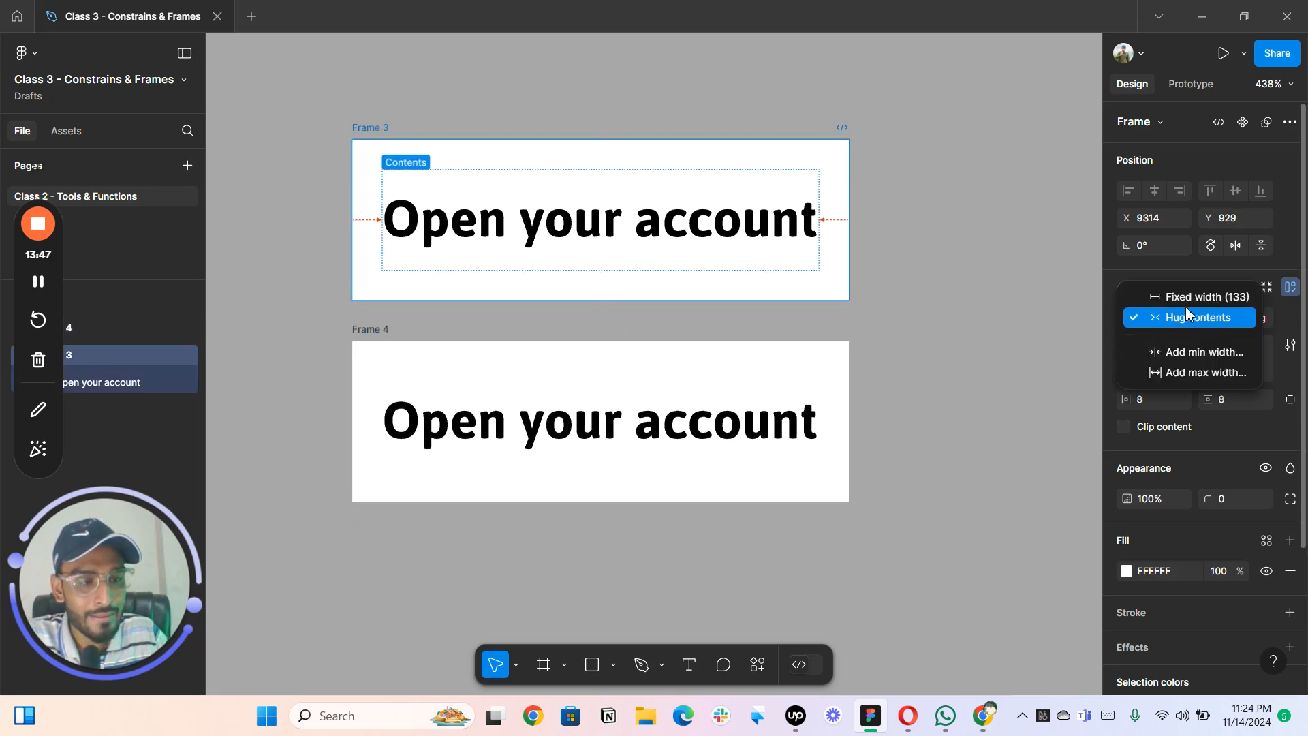
left_click(1189, 298)
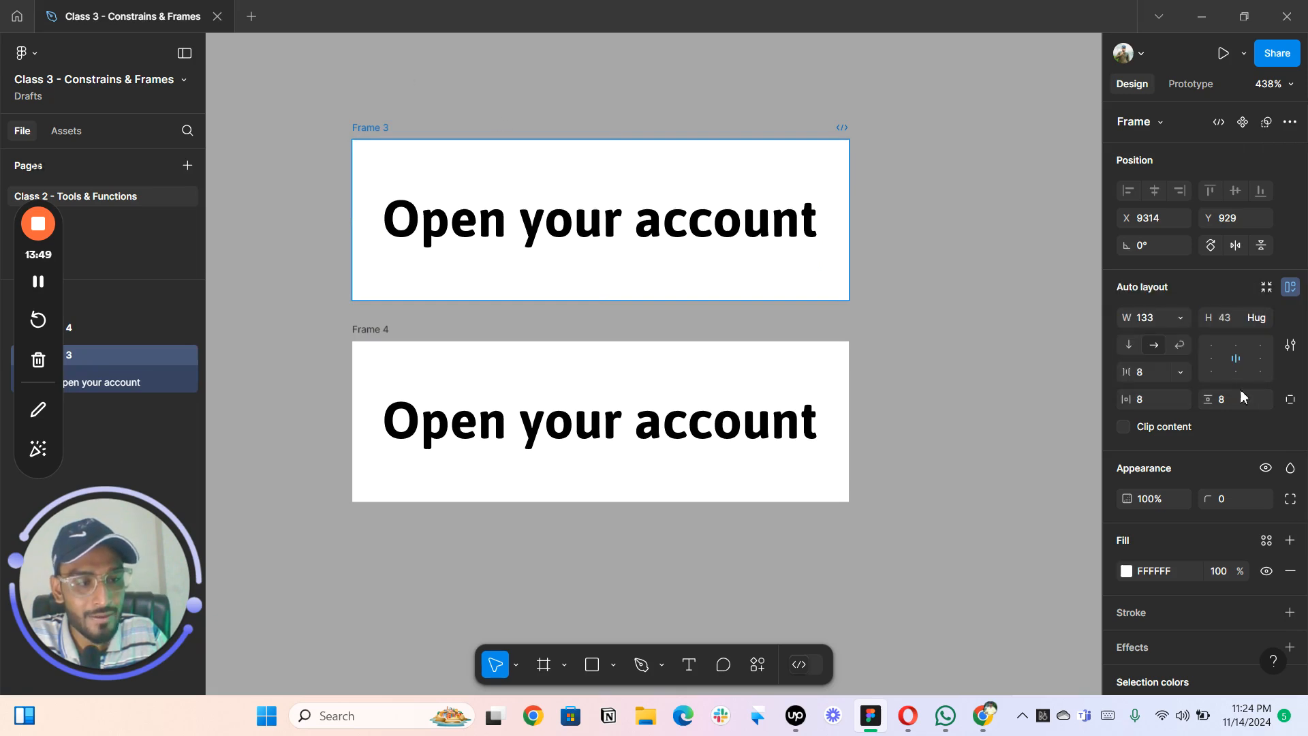
- Rename Frame 3 as "Fixed" and the duplicate Frame 4 below it as "Hug"
double_click(371, 128)
type("Fixed")
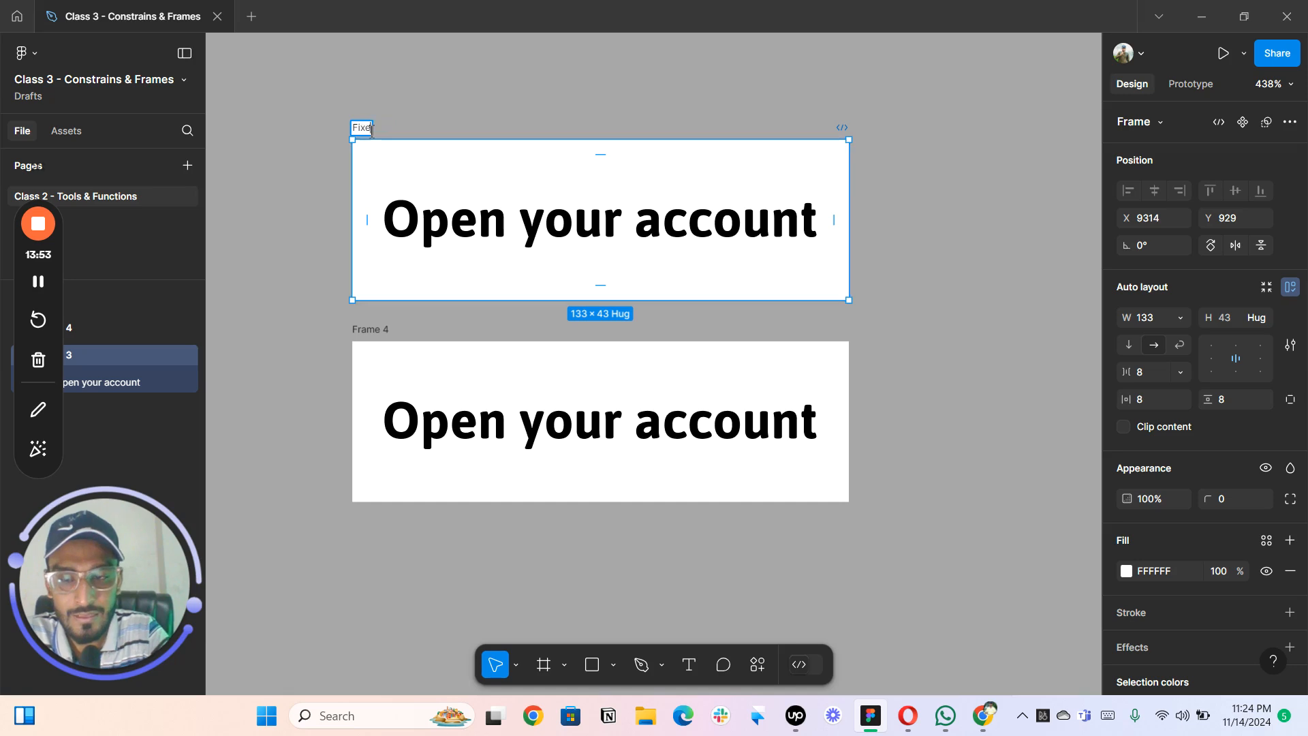
double_click(380, 328)
type("H")
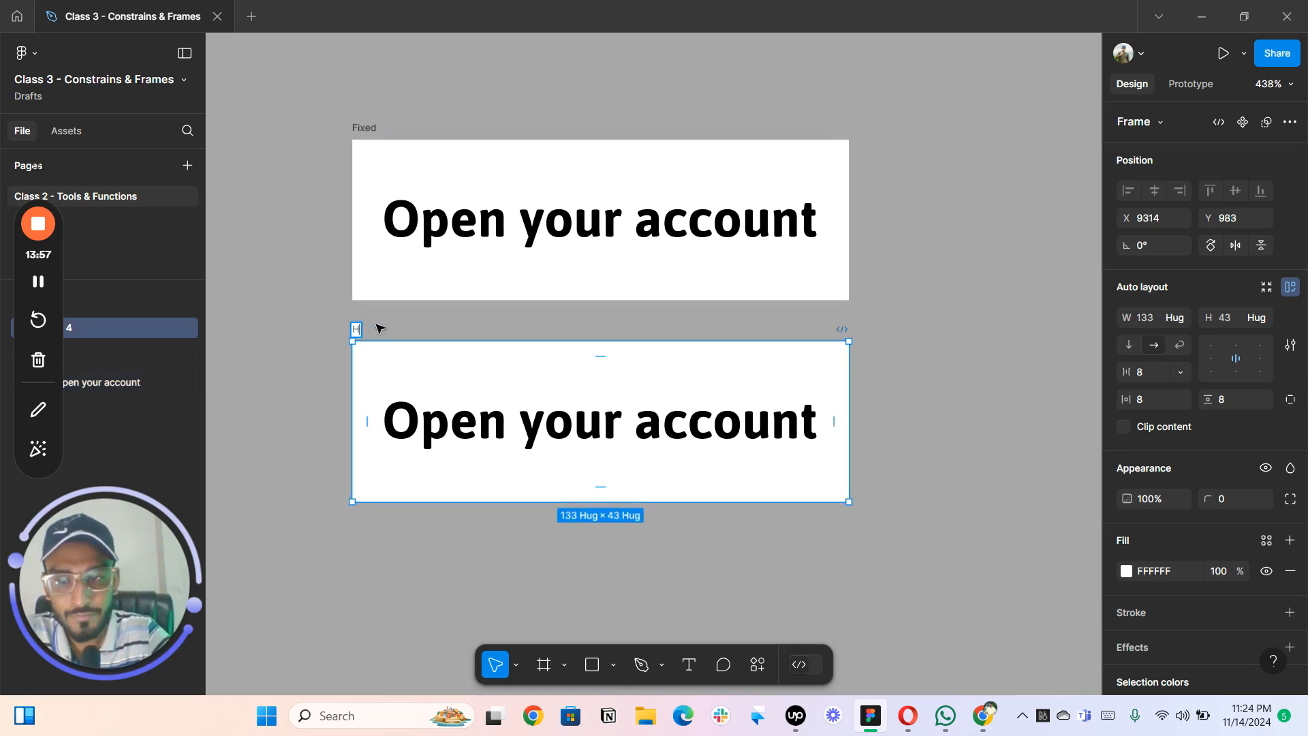
type("ug")
left_click(860, 313)
scroll(879, 297, "down", 5)
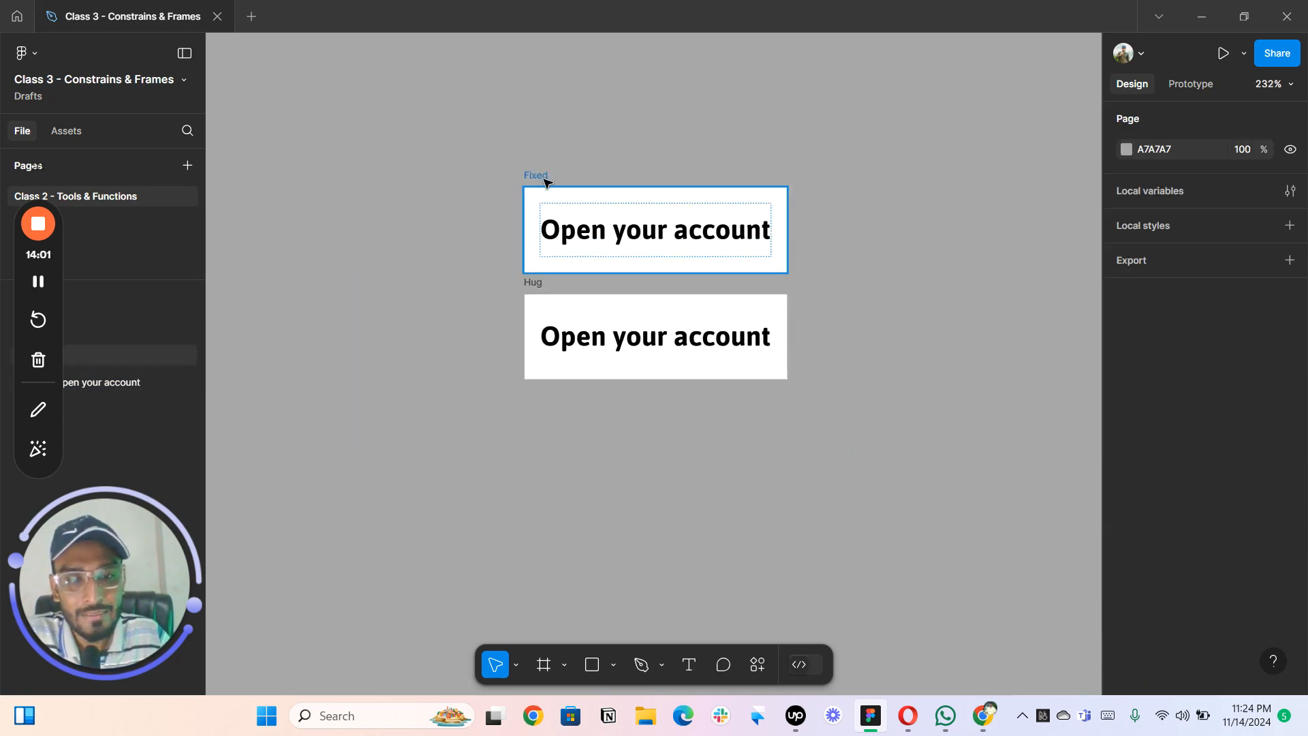
- Replace the text inside the Fixed frame with "Register"
left_click(600, 225)
double_click(641, 237)
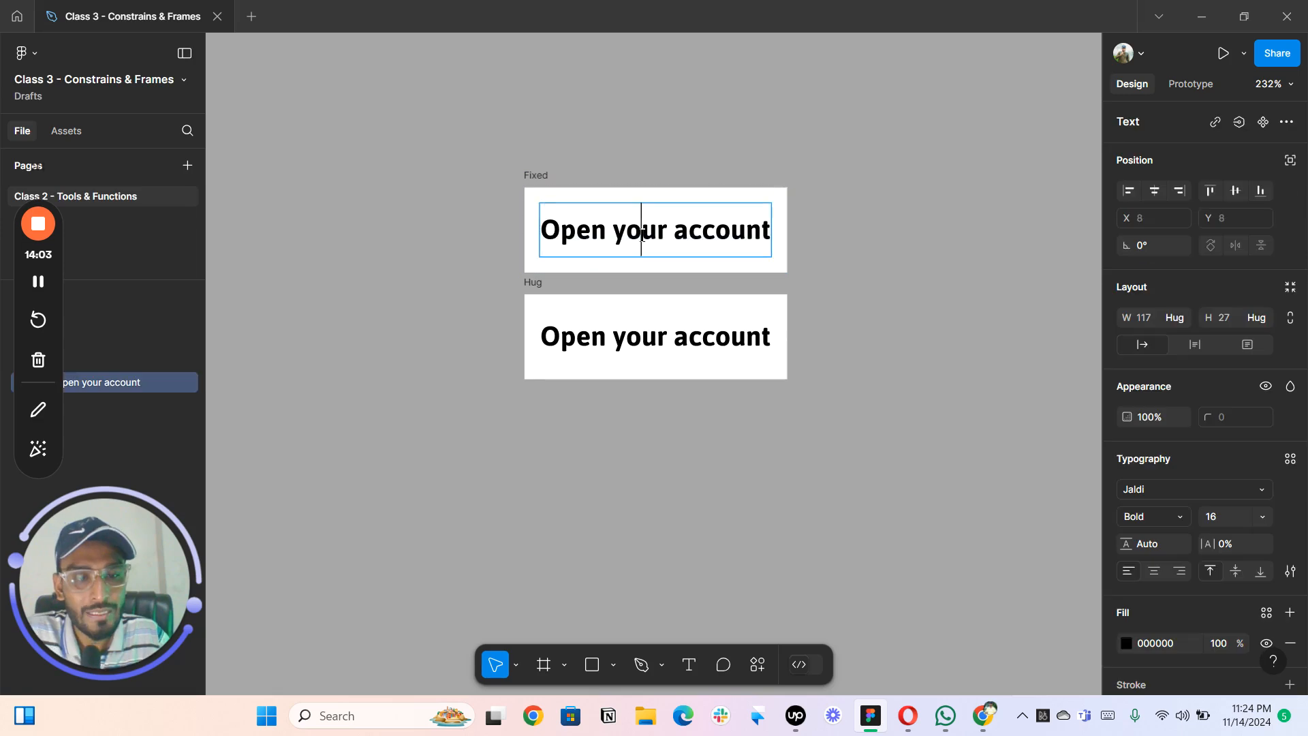
triple_click(645, 235)
type("R")
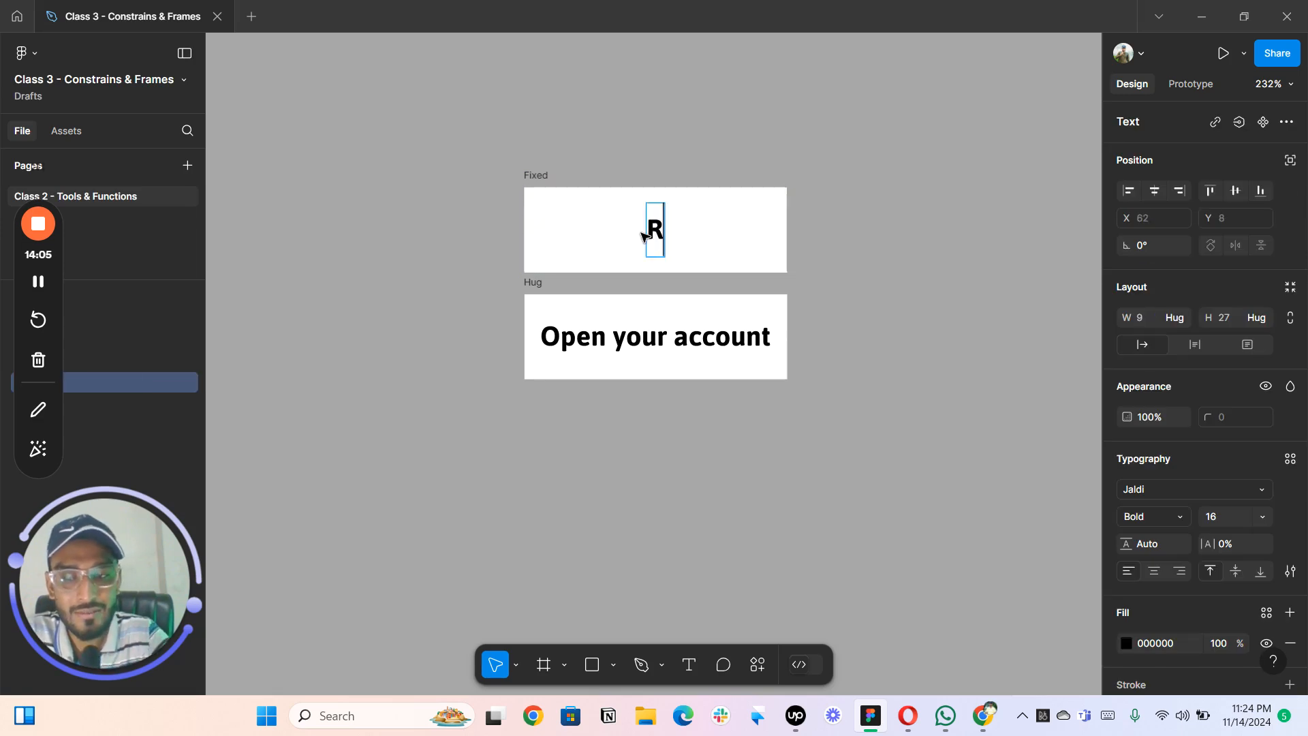
type("egister")
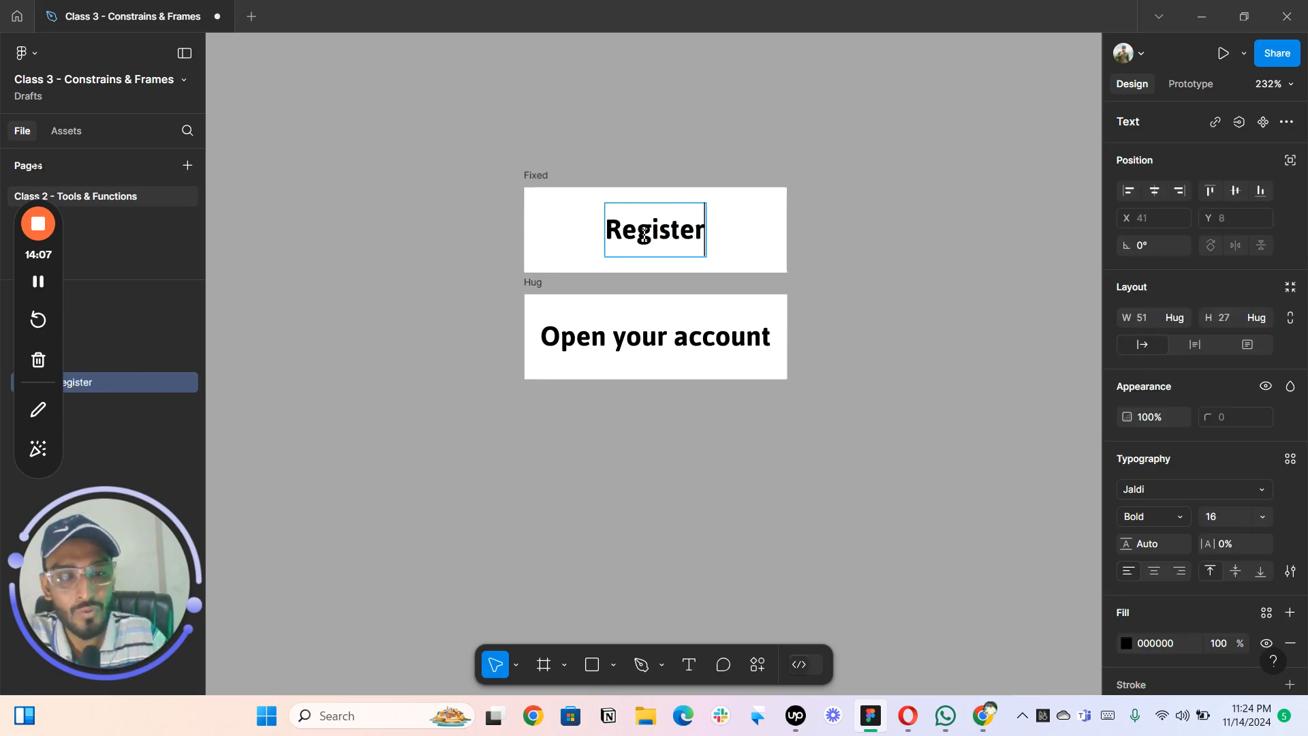
key("Escape")
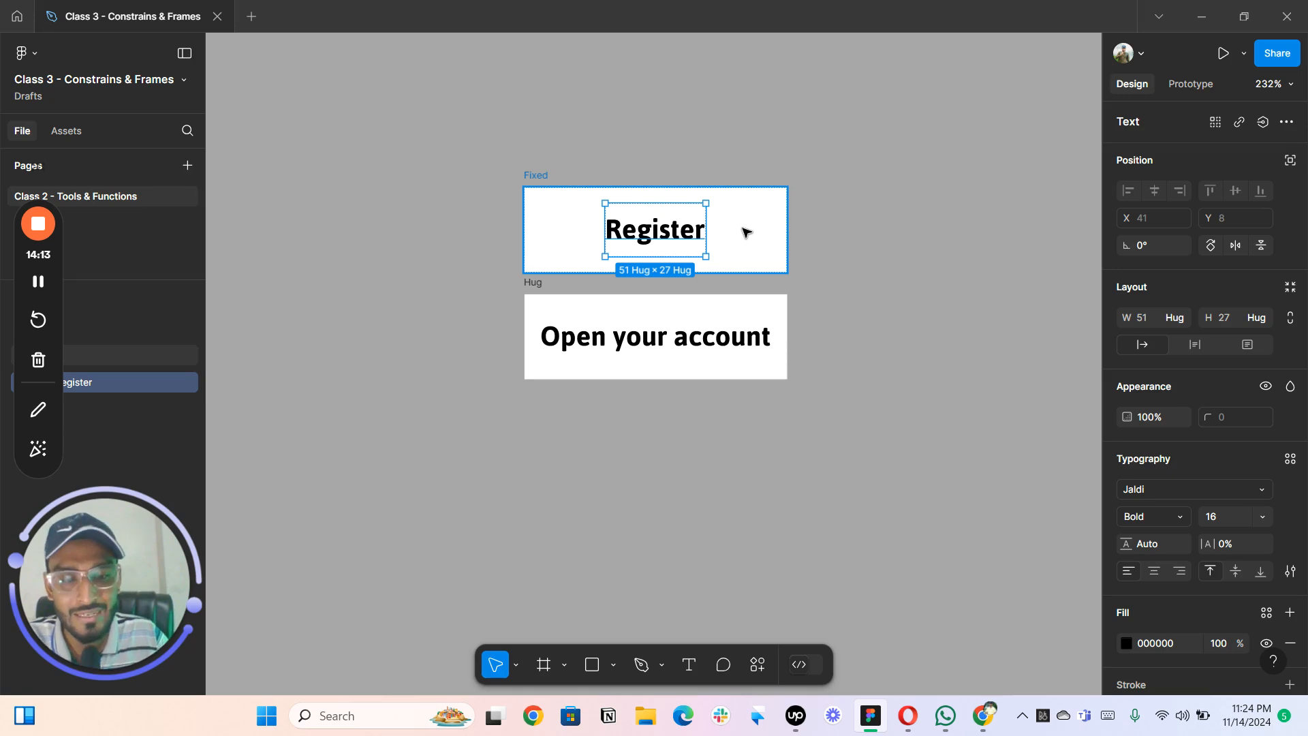
- Replace the text inside the Hug frame with "Register"
double_click(695, 336)
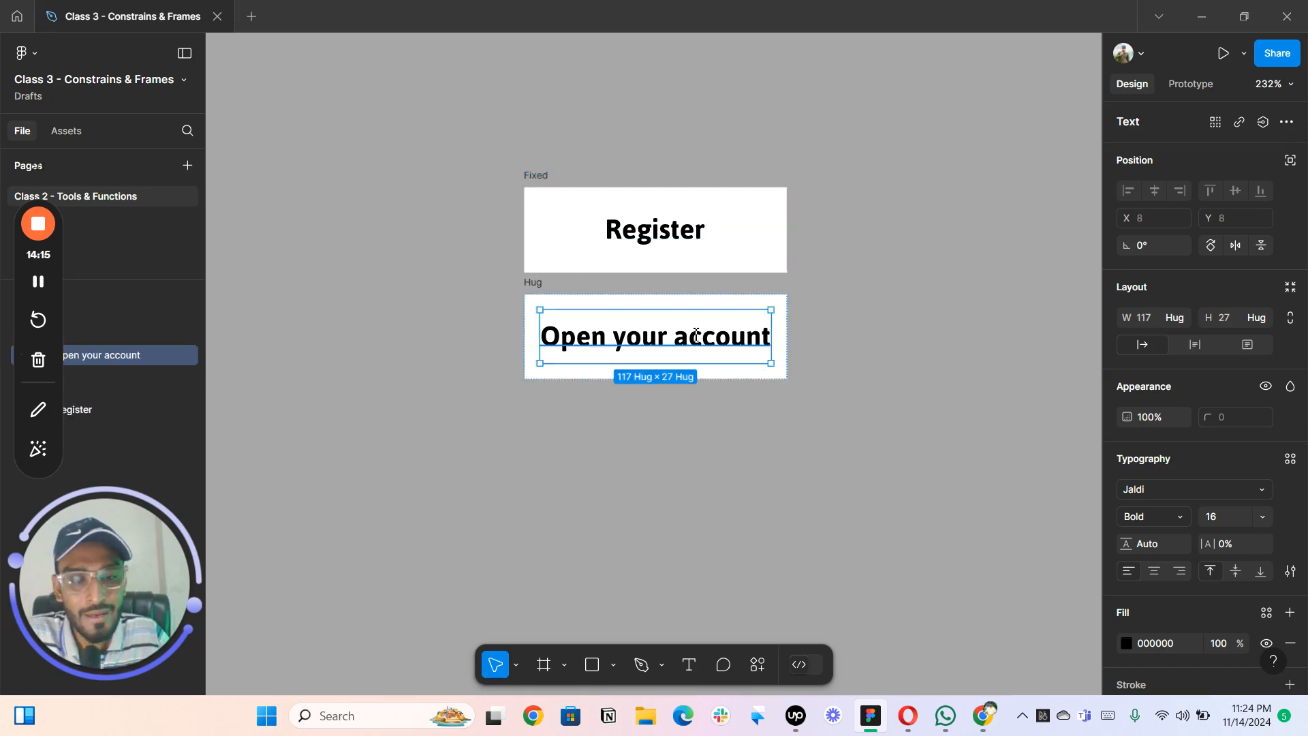
type("Re")
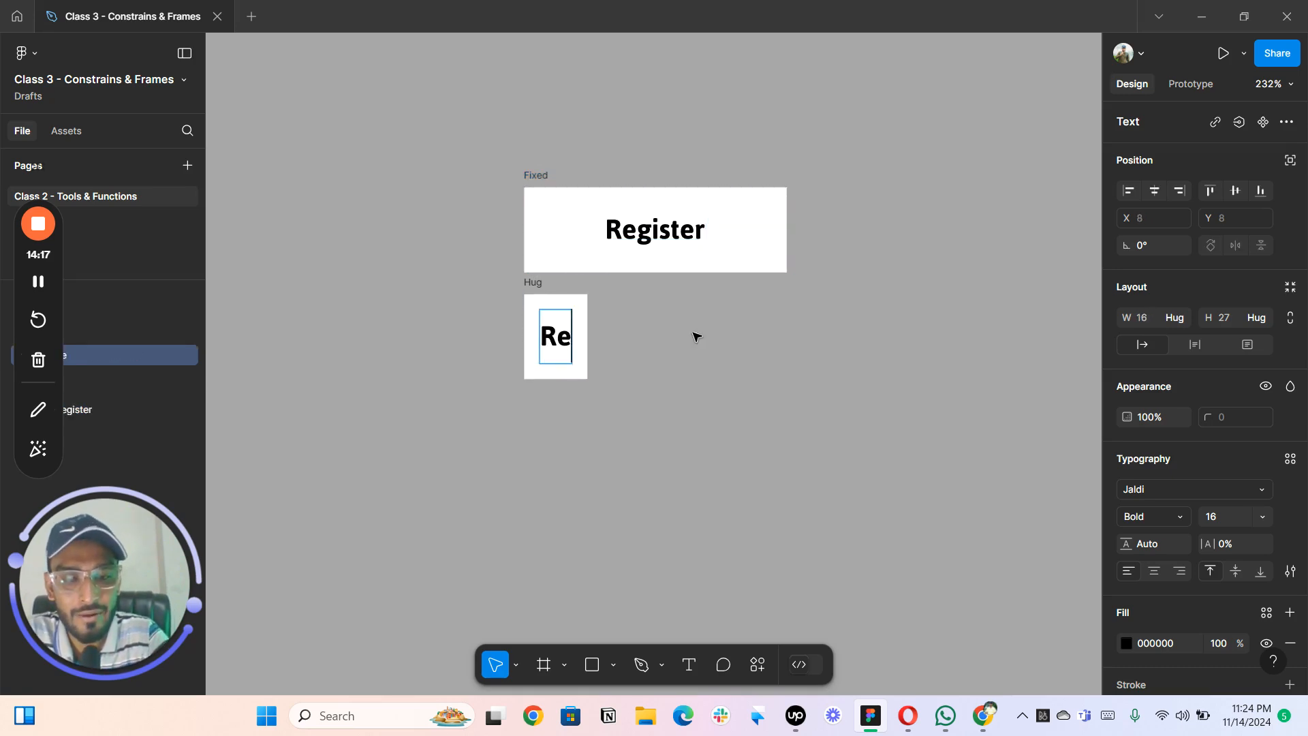
type("gister")
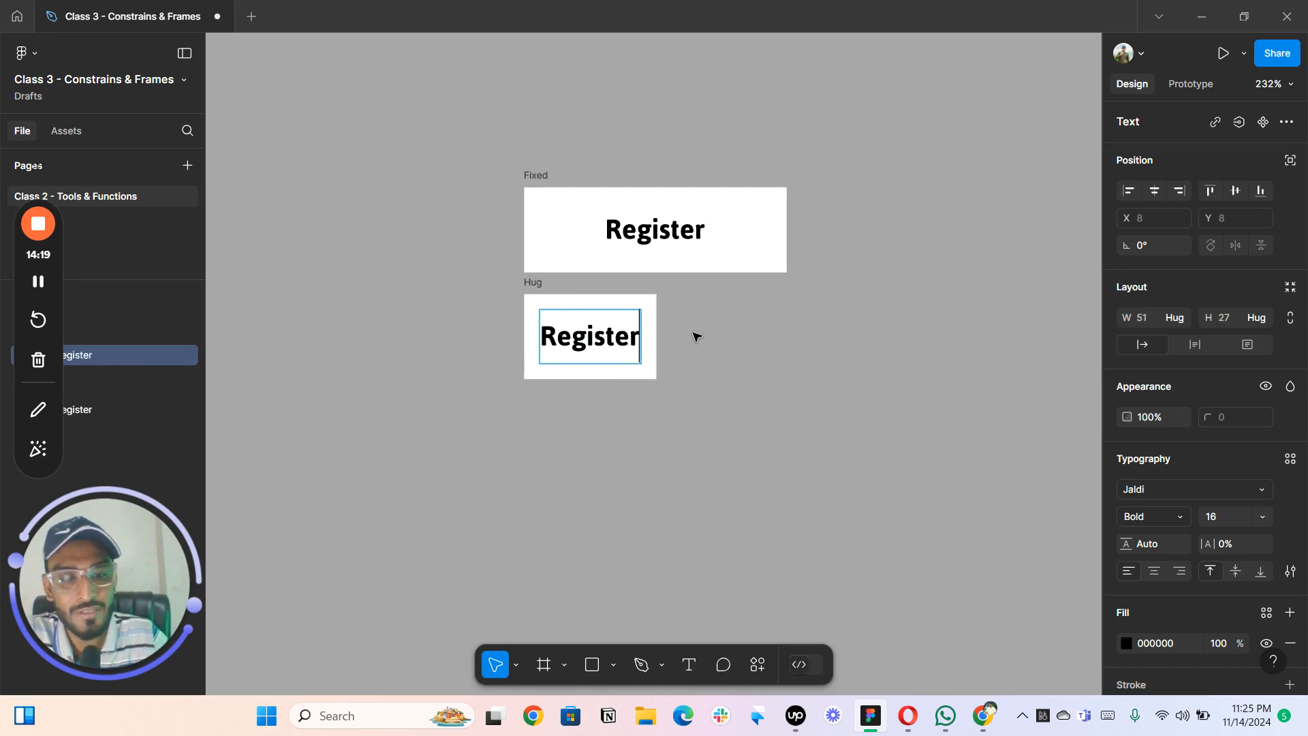
left_click(647, 443)
scroll(529, 305, "up", 1)
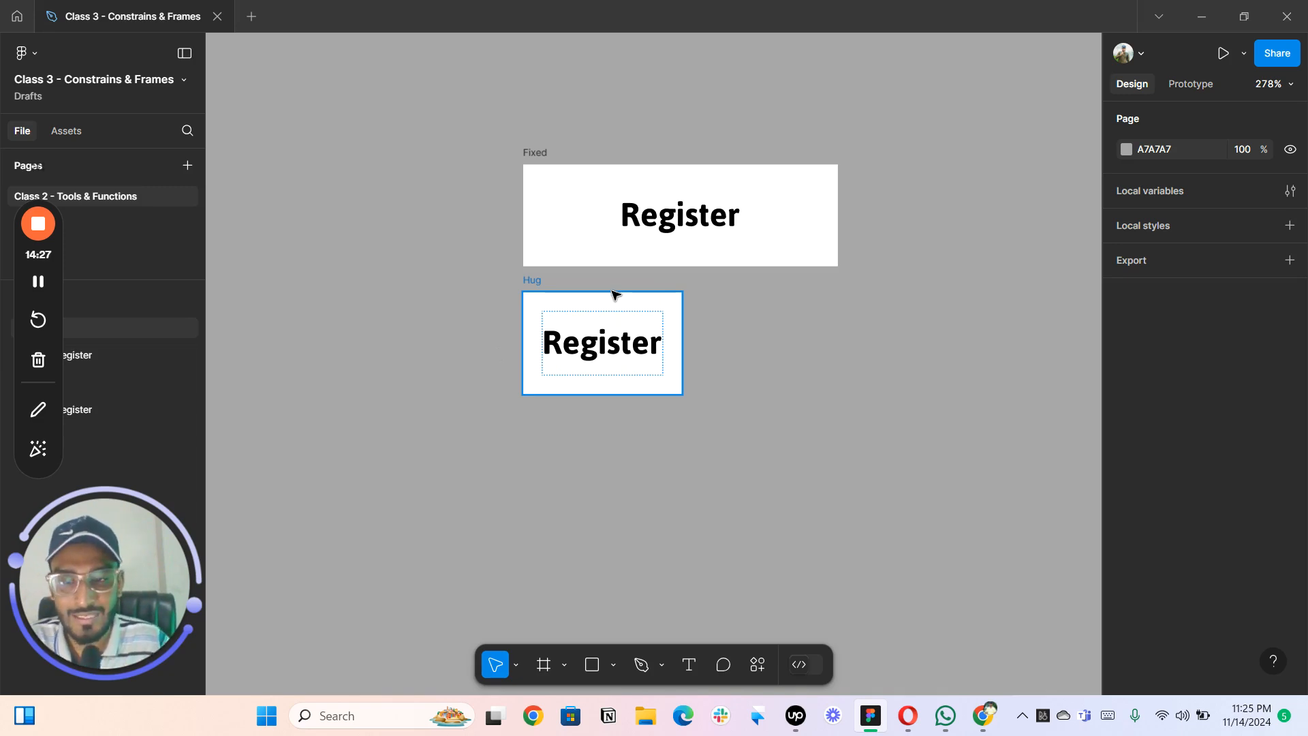
scroll(800, 325, "down", 2)
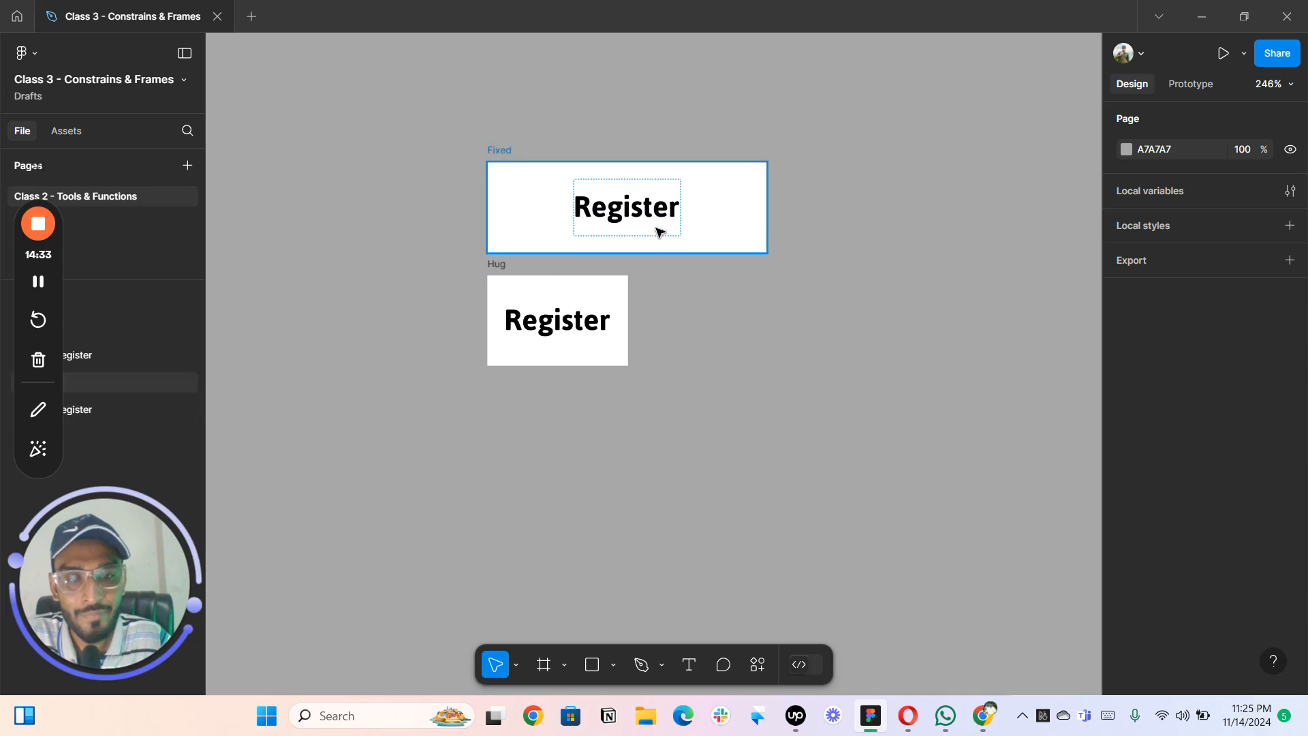
- Extend the text in the Fixed frame to "Register your account with us"
left_click(617, 218)
double_click(641, 215)
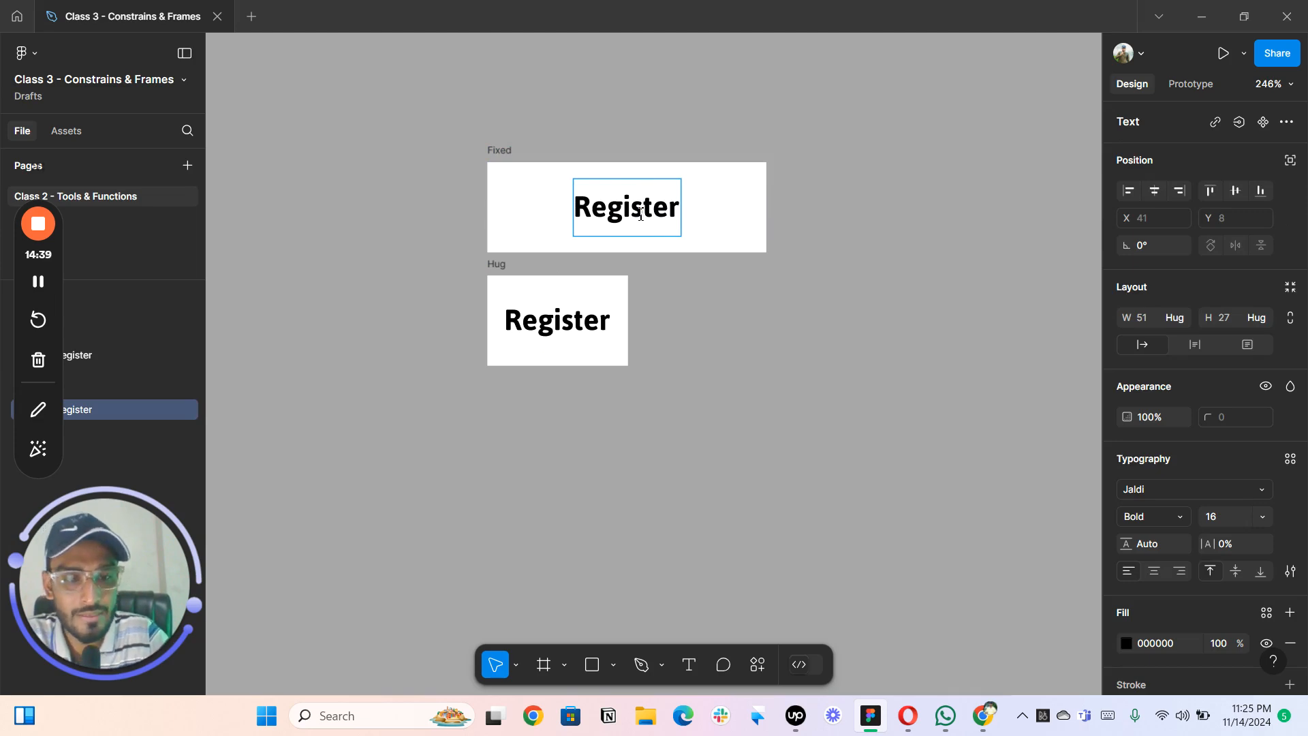
key("Right")
key("Right")
key("Right")
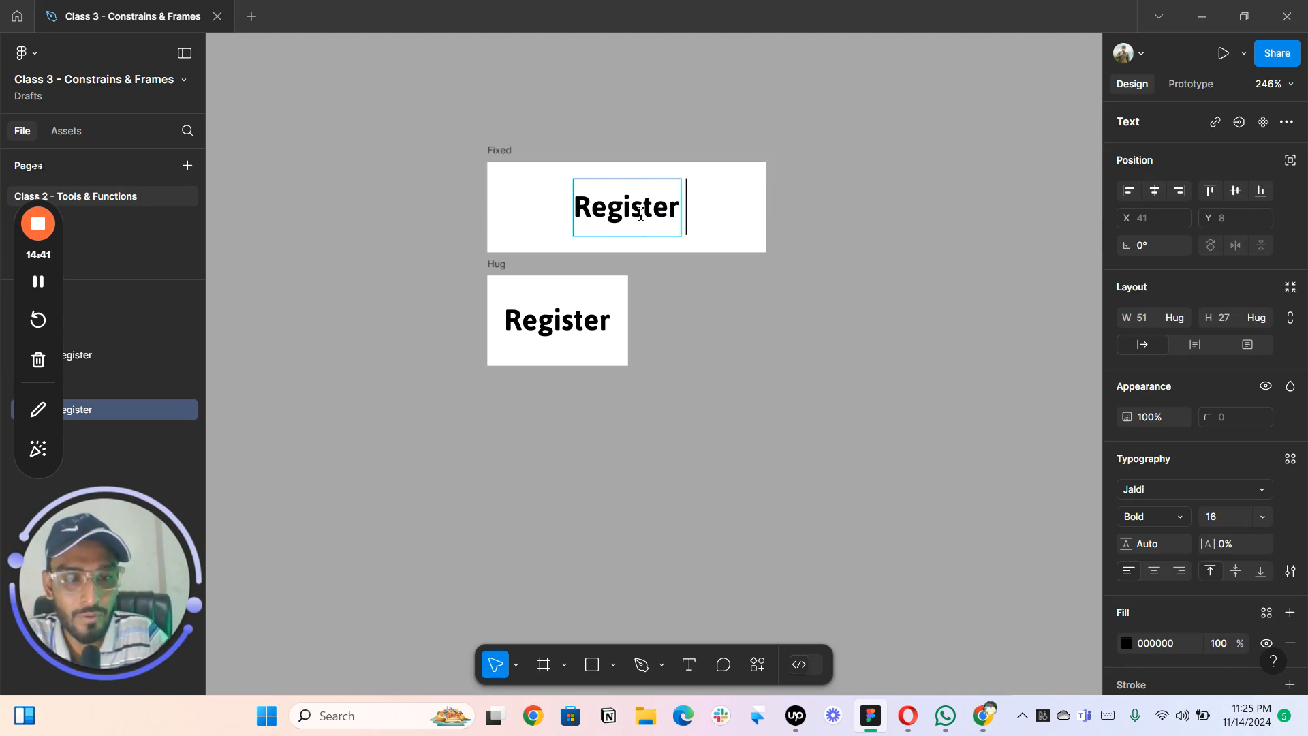
type("your w")
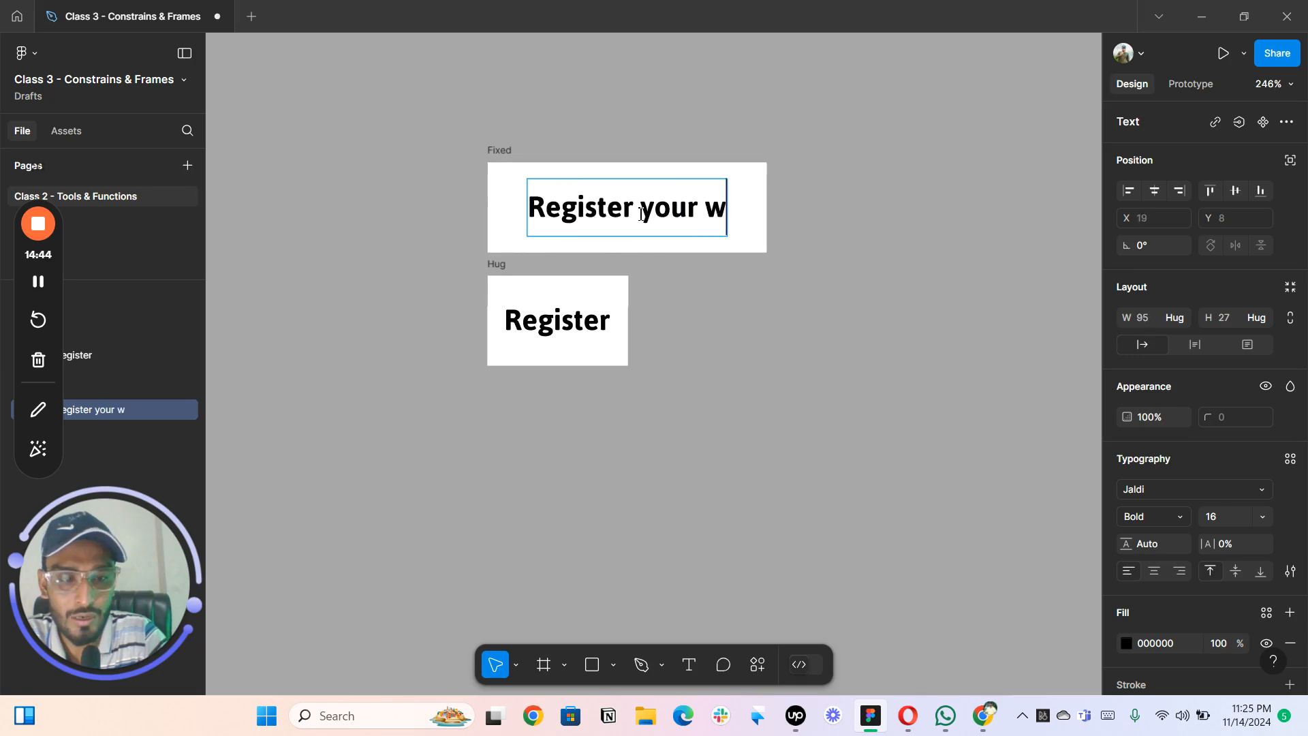
key("BackSpace")
type("acc")
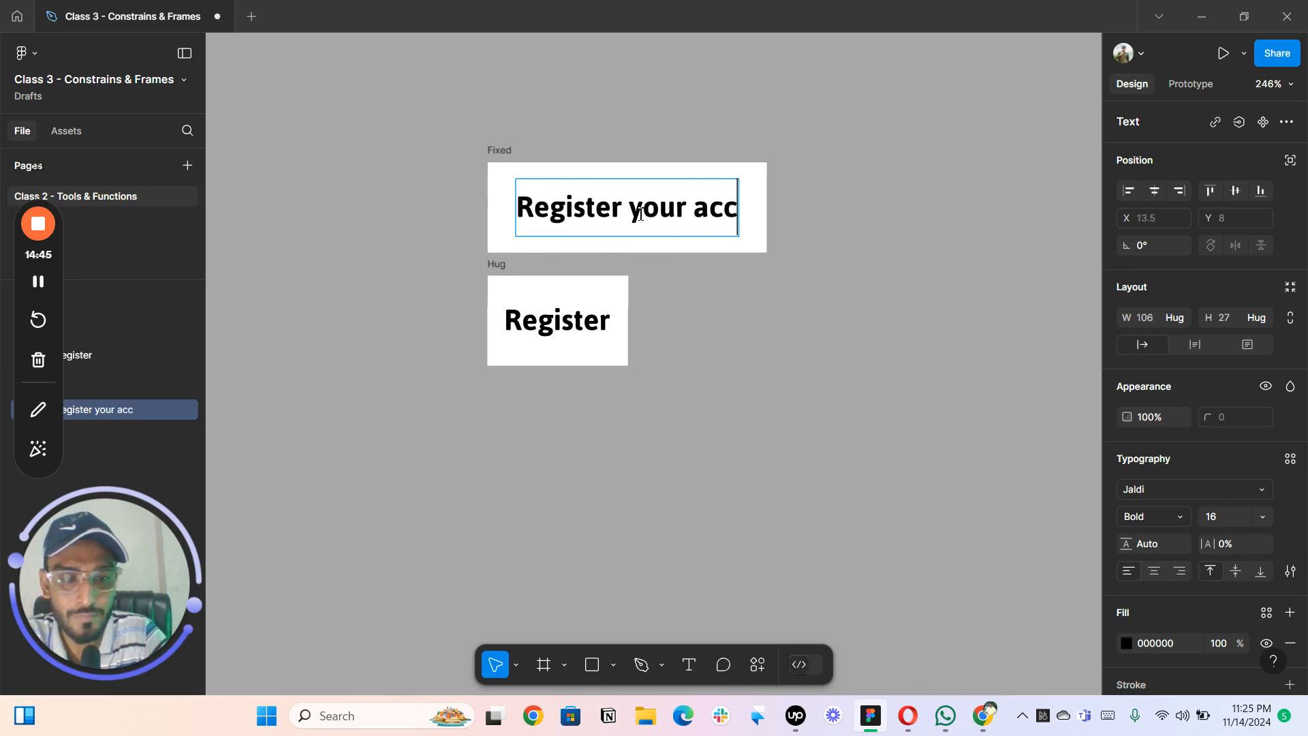
type("ount wit")
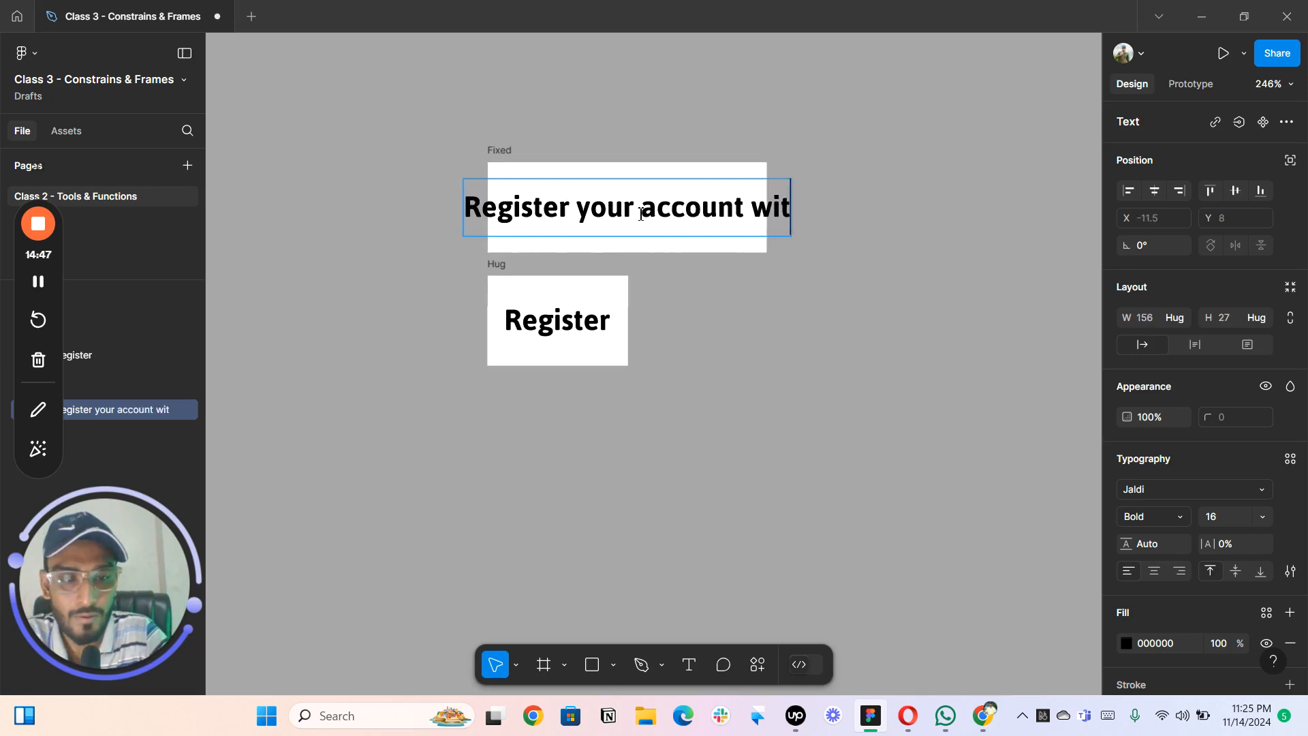
type("h us")
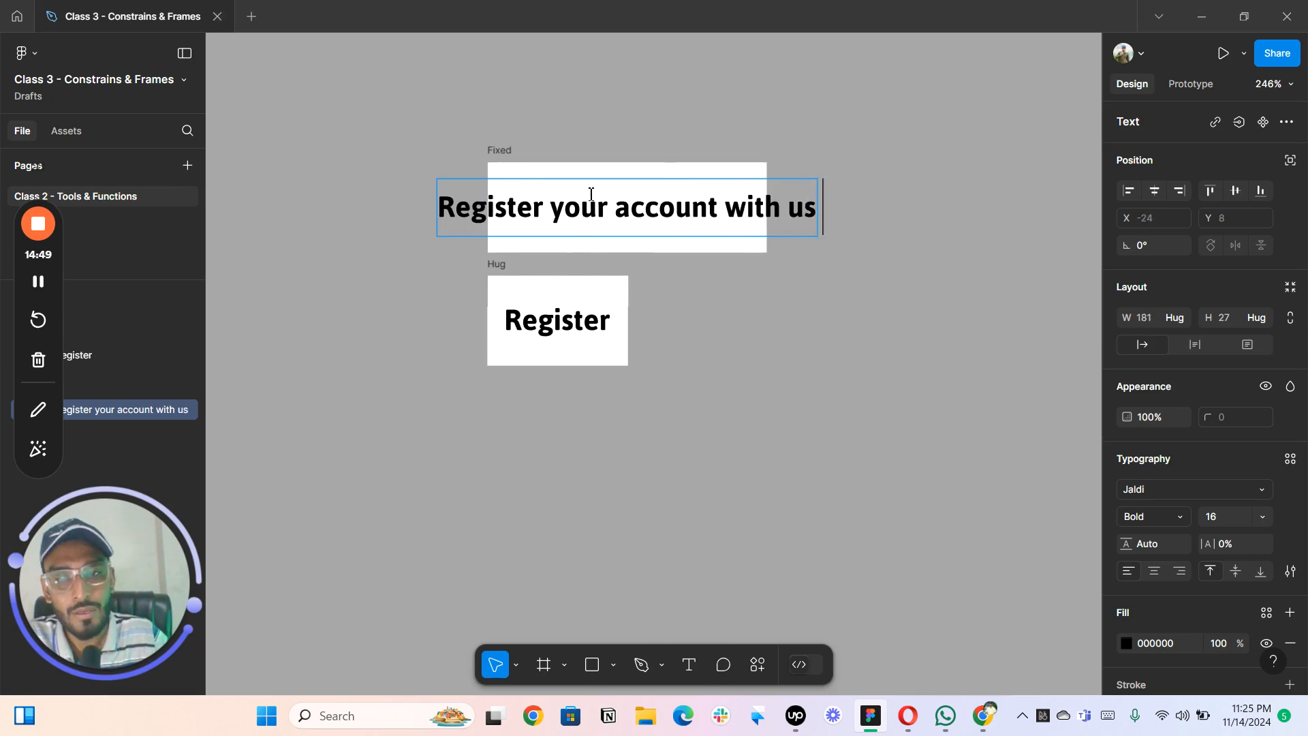
- Extend the text in the Hug frame to "Register your account with us"
double_click(592, 314)
key("Right")
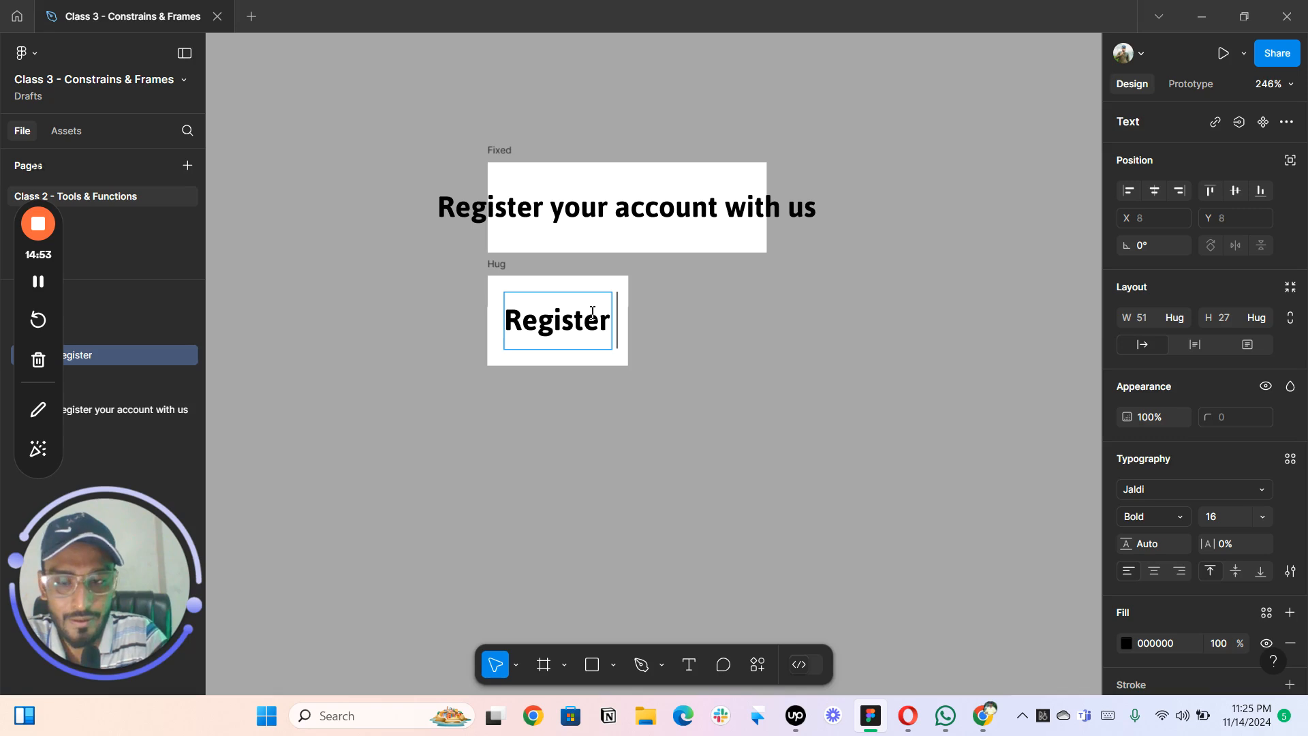
type("your aa")
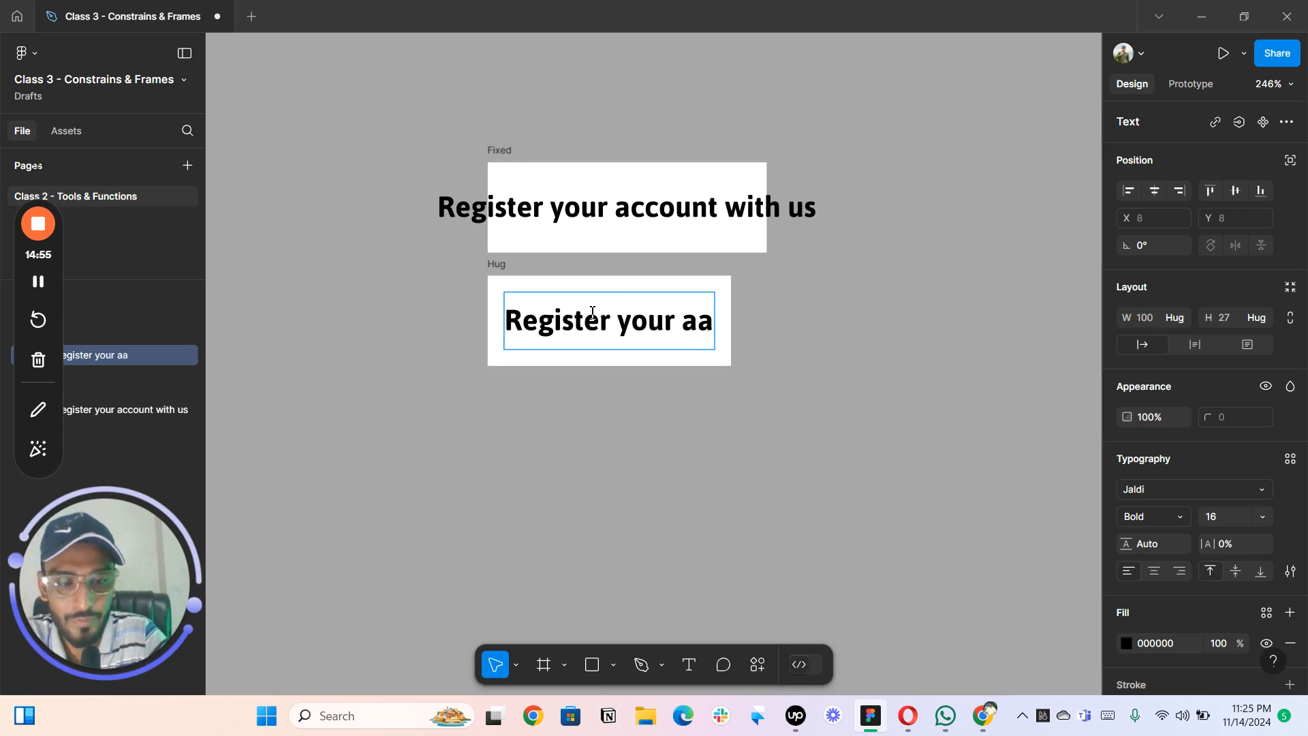
key("BackSpace")
type("ccount with us")
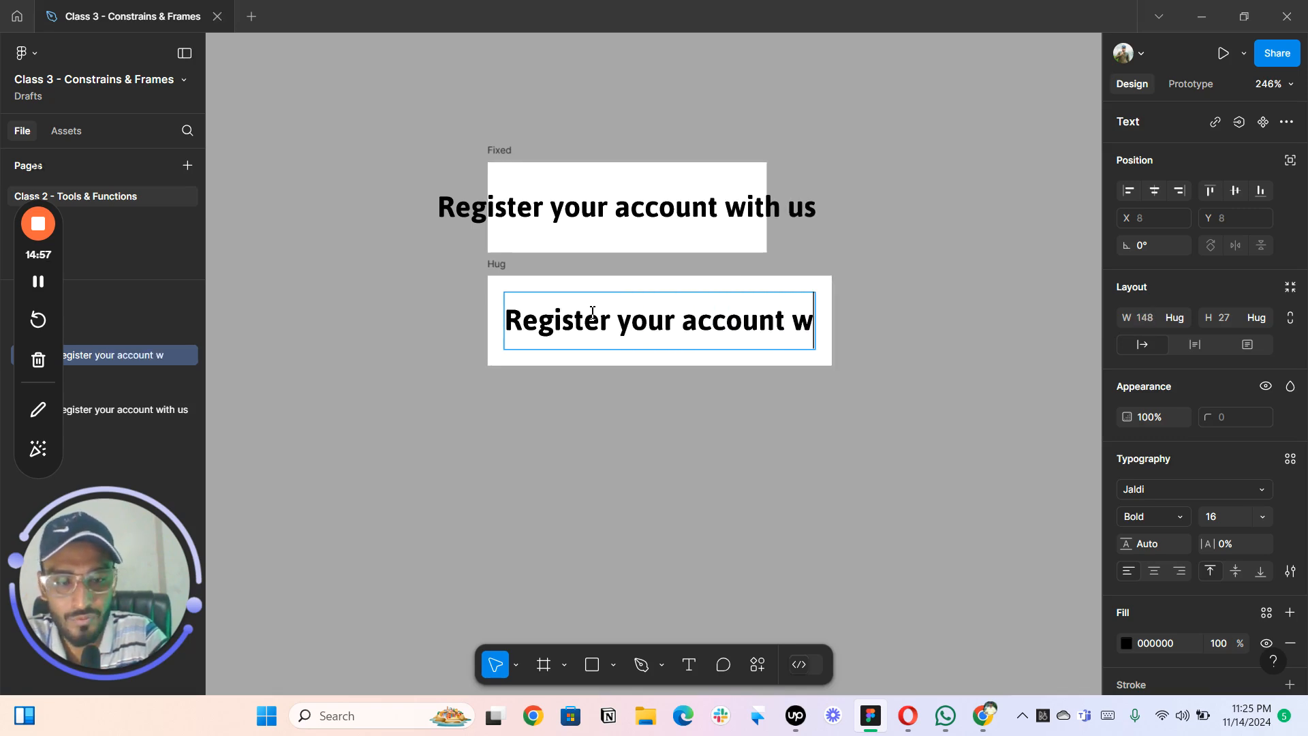
key("Escape")
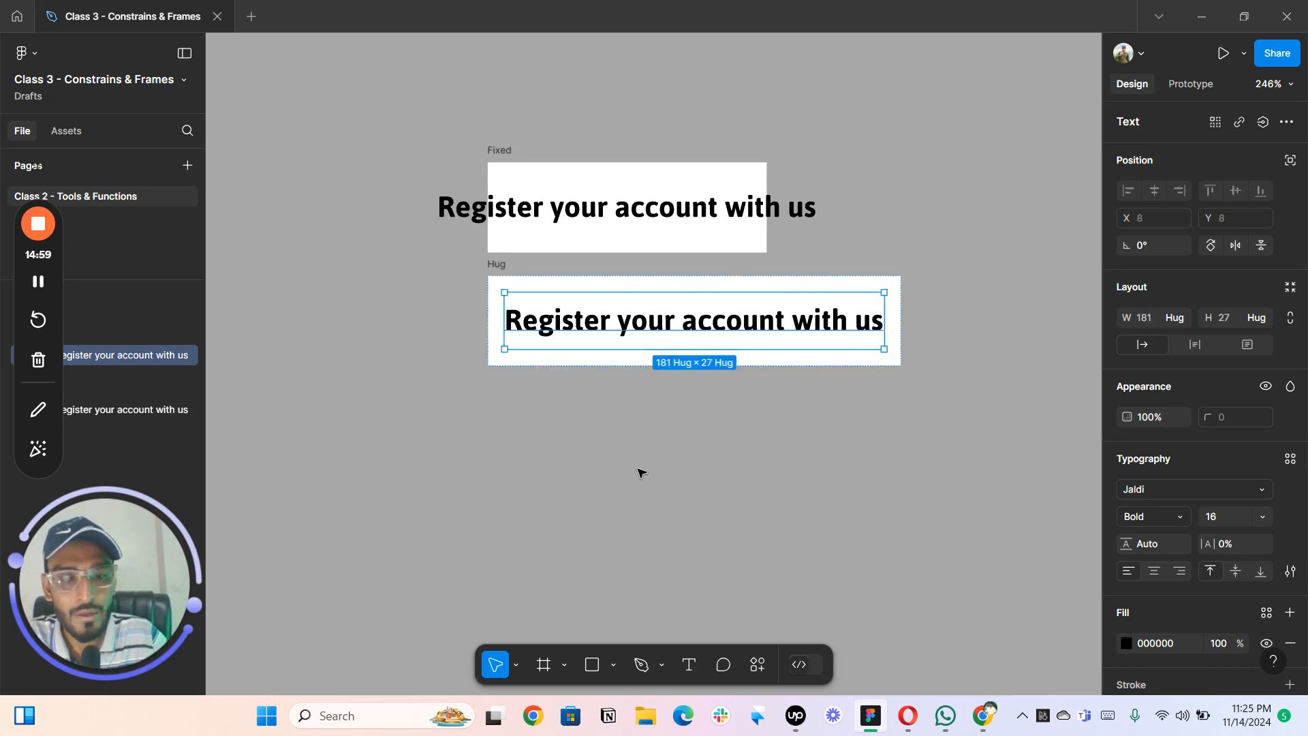
left_click(640, 470)
- Select the Hug frame and view the width sizing options of its auto layout
left_click(507, 269)
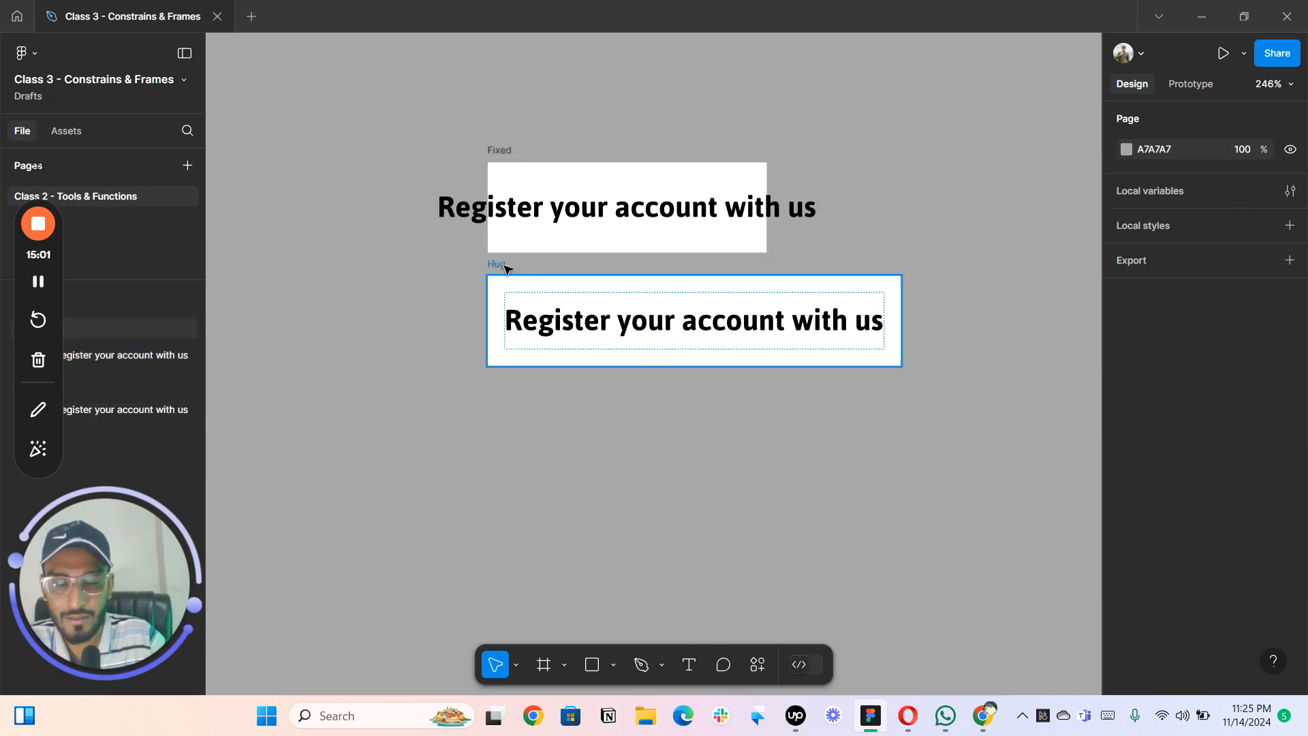
left_click(508, 270)
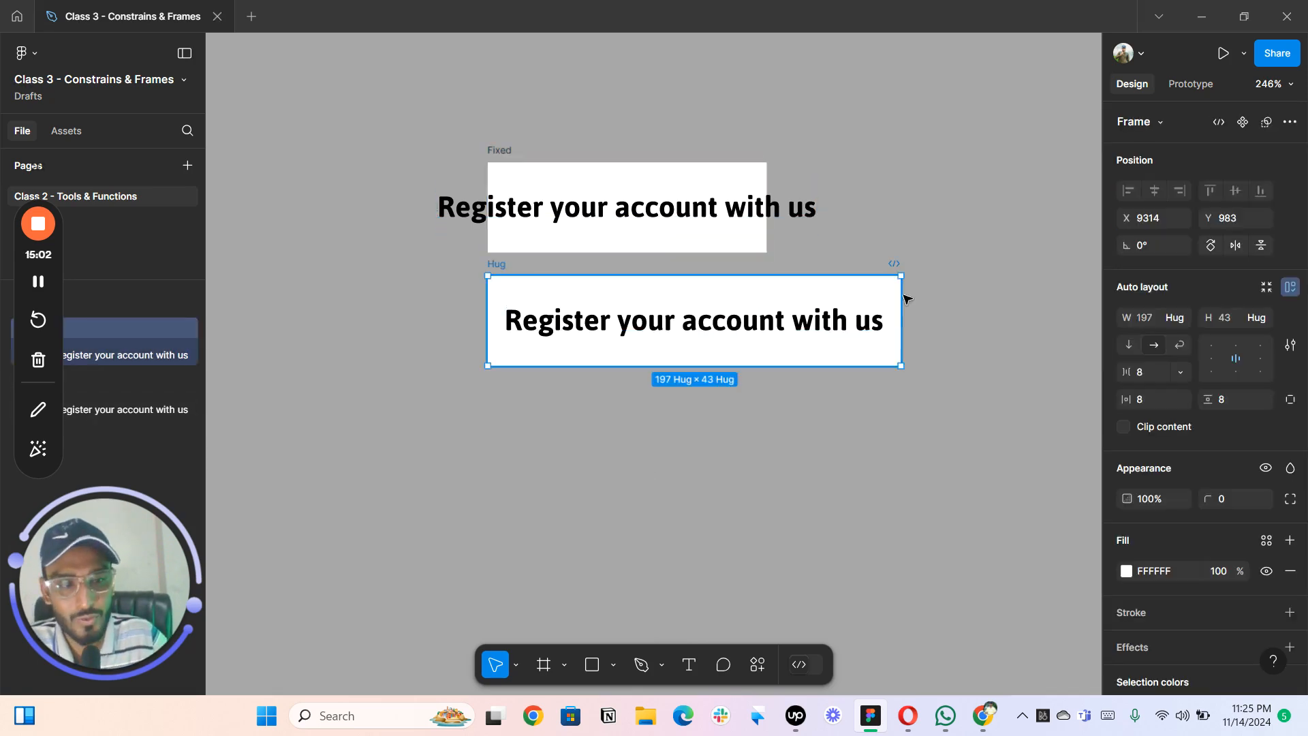
left_click(1180, 319)
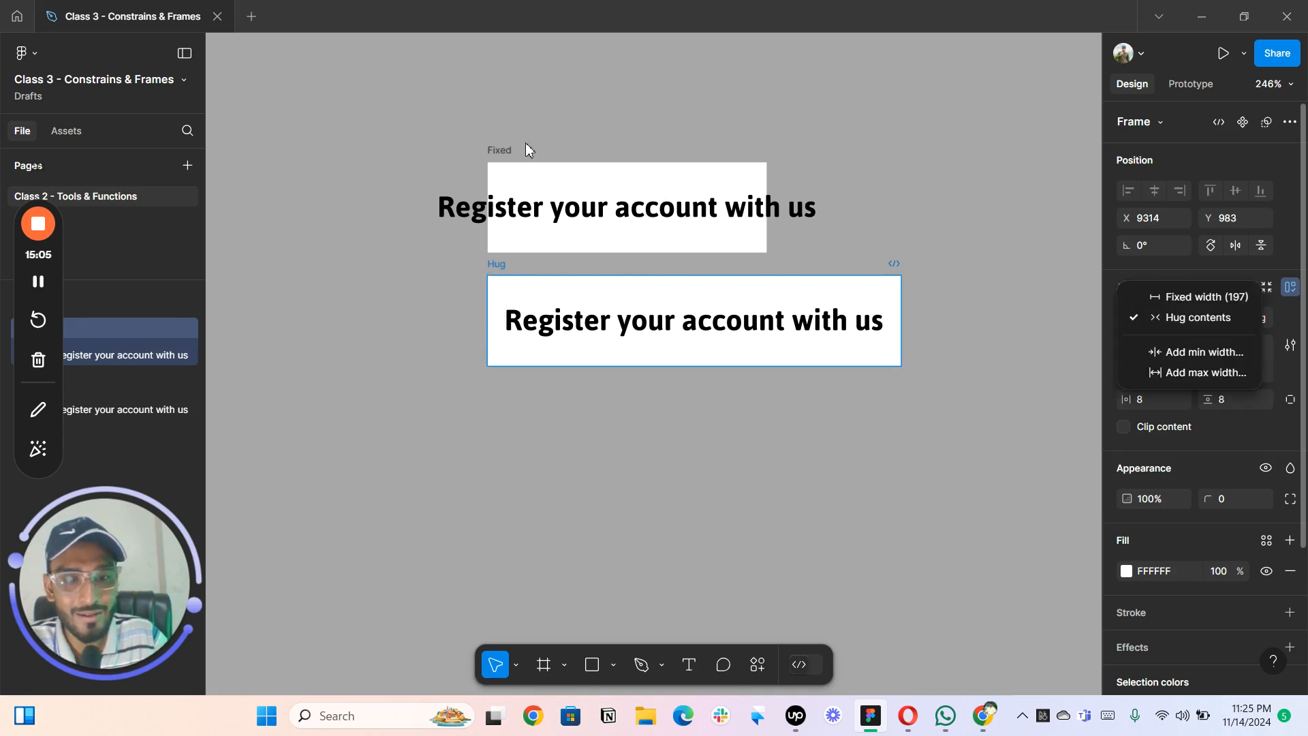
- Change the Fixed frame's auto layout width sizing to Hug contents
left_click(497, 151)
left_click(497, 150)
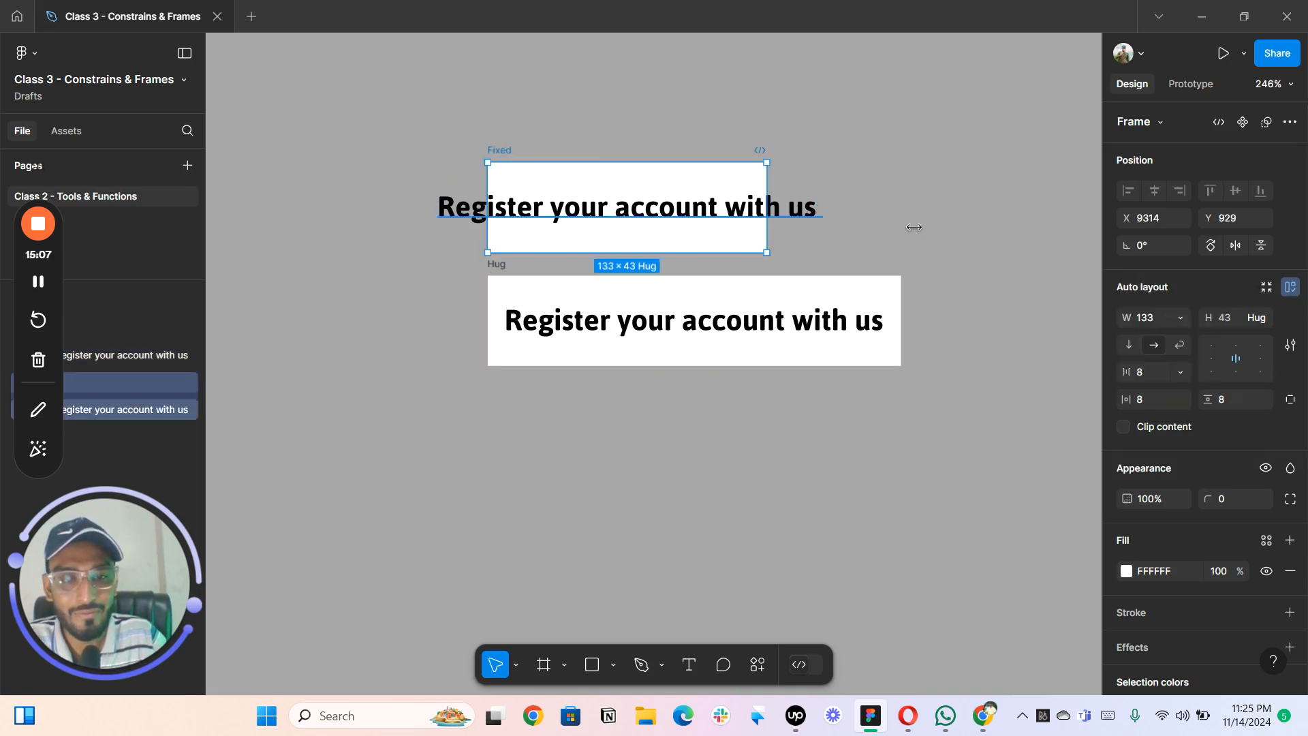
left_click(1183, 320)
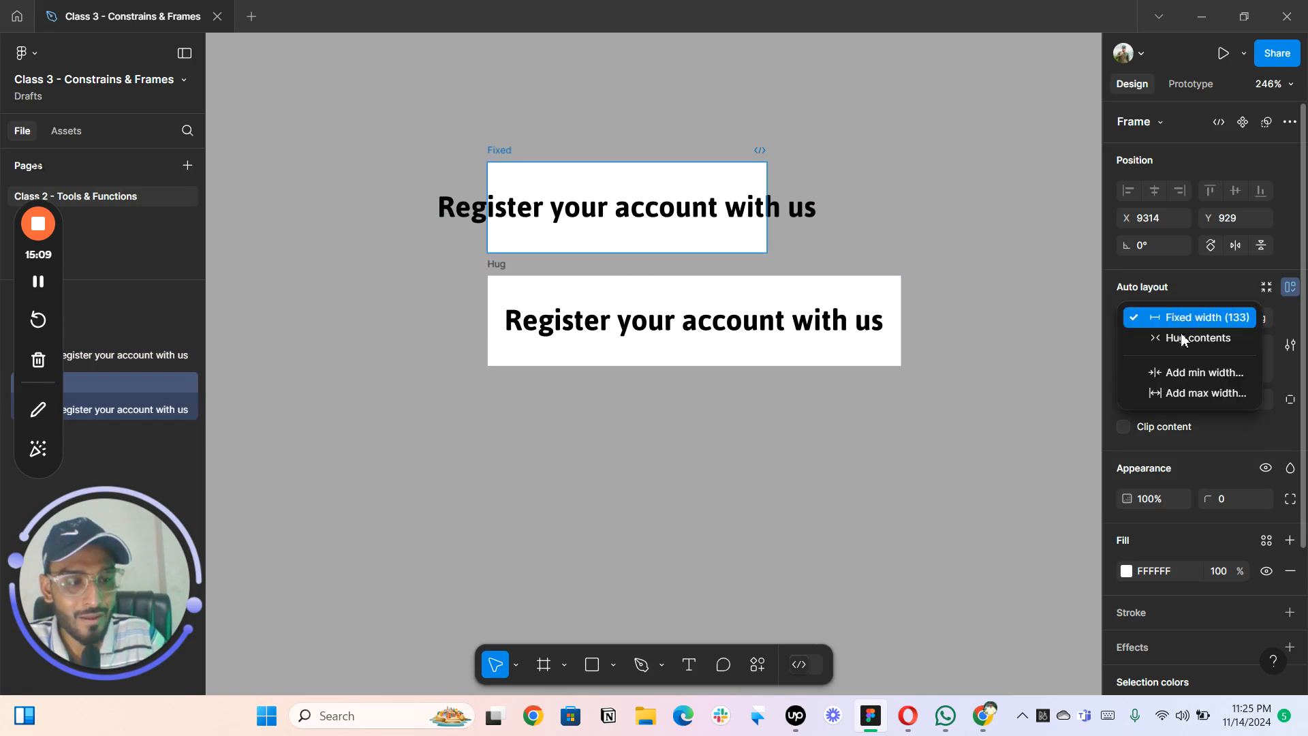
left_click(1152, 339)
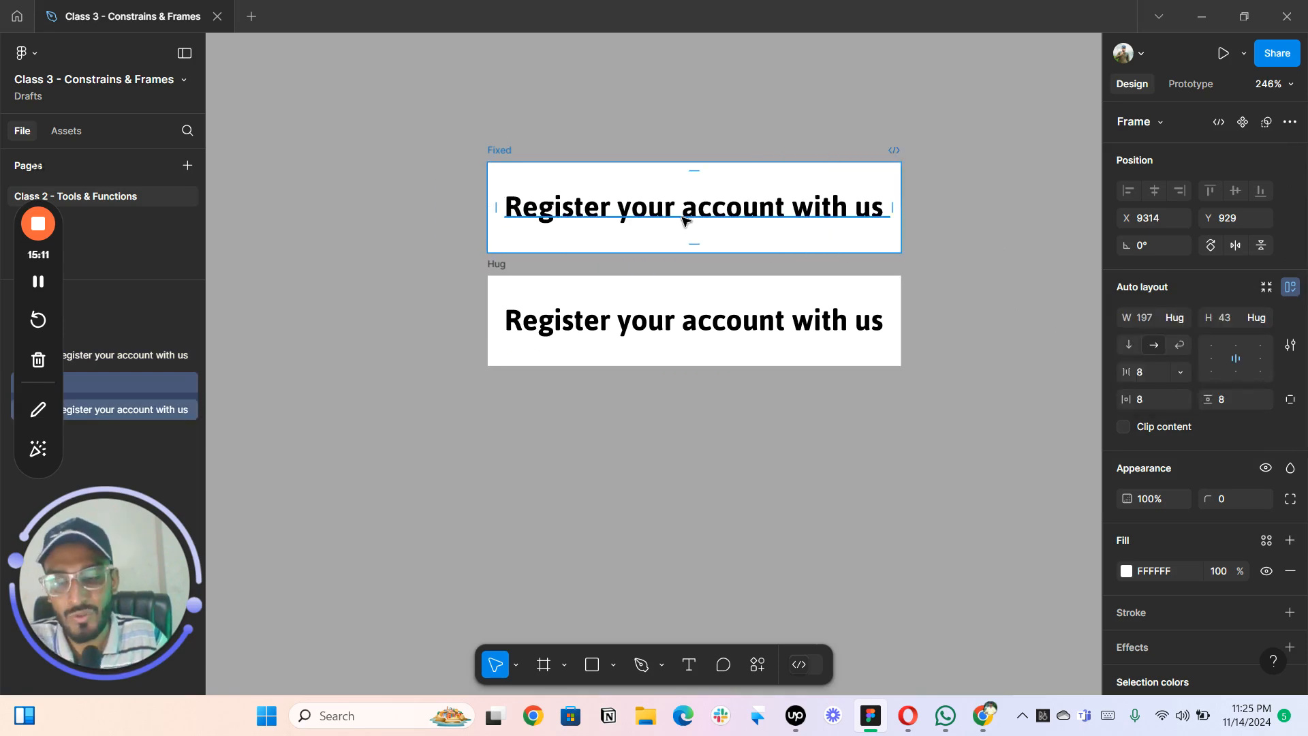
left_click(934, 181)
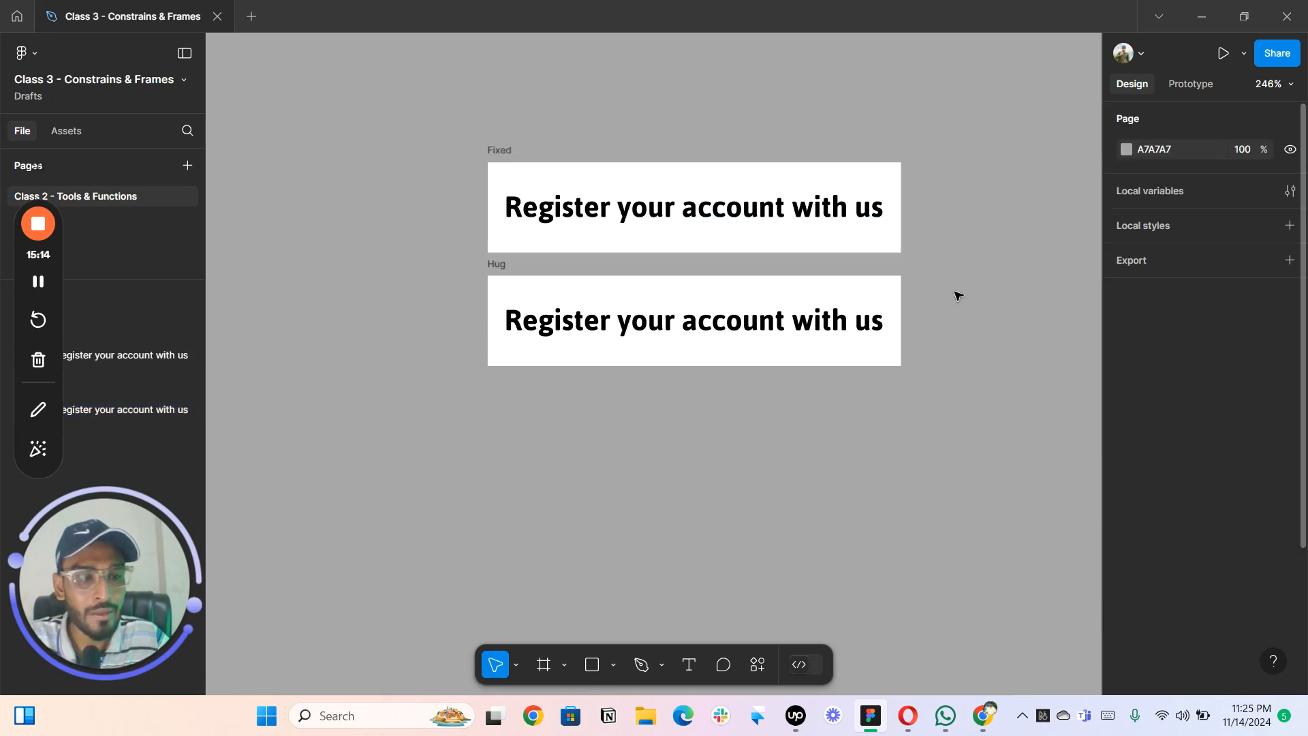
- Duplicate the Hug frame and place the copy below and to the right of the original, at about X 9498, Y 1073
left_click(507, 153)
scroll(916, 109, "down", 3)
left_click_drag(786, 73, 640, 201)
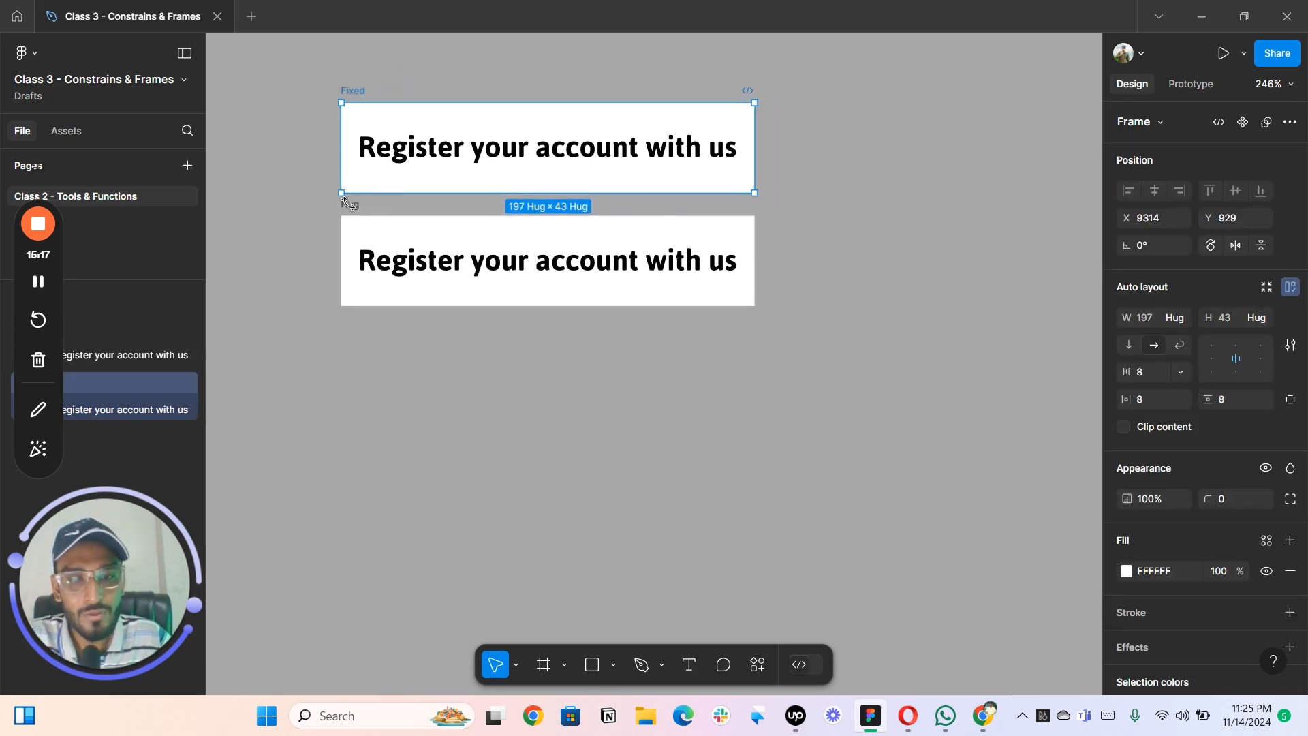
left_click_drag(429, 204, 388, 161)
left_click(404, 183)
left_click_drag(586, 319, 696, 354)
left_click_drag(844, 242, 539, 174)
- Look at the height sizing options of the copied Hug frame and duplicate the text inside it
left_click(409, 304)
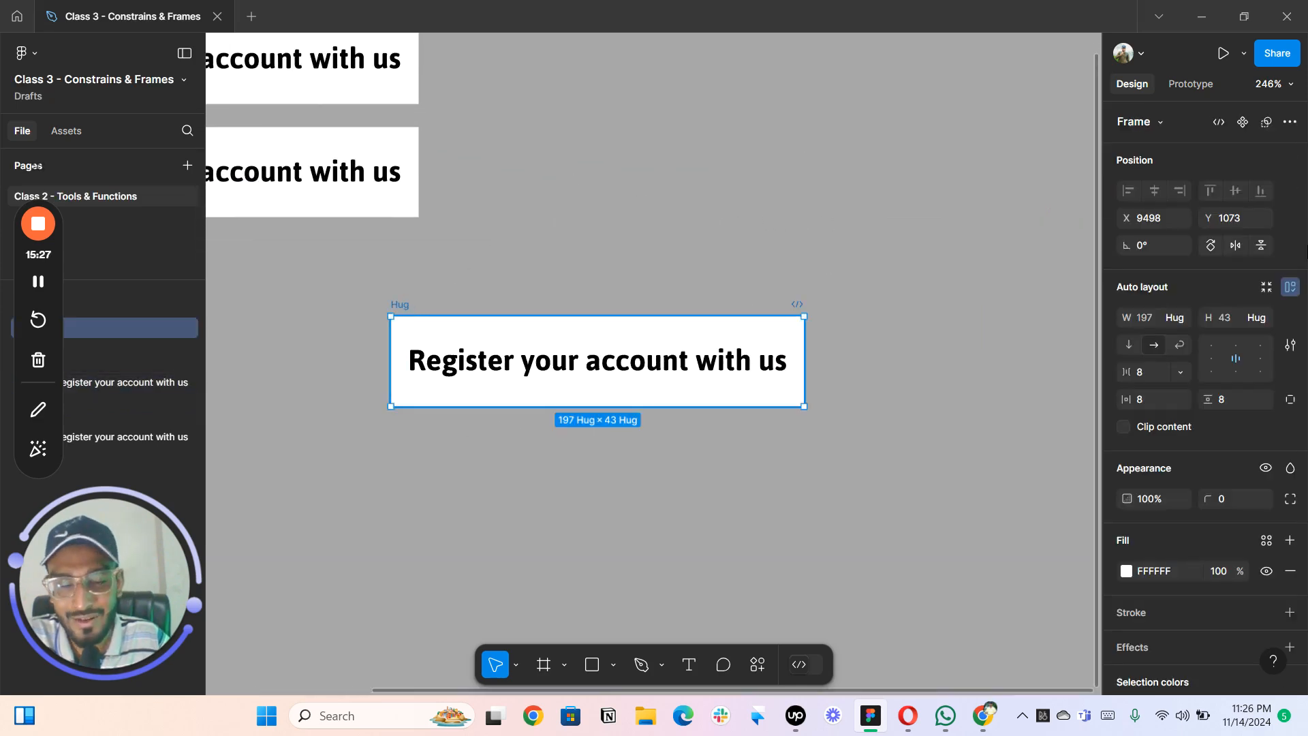
left_click(1263, 320)
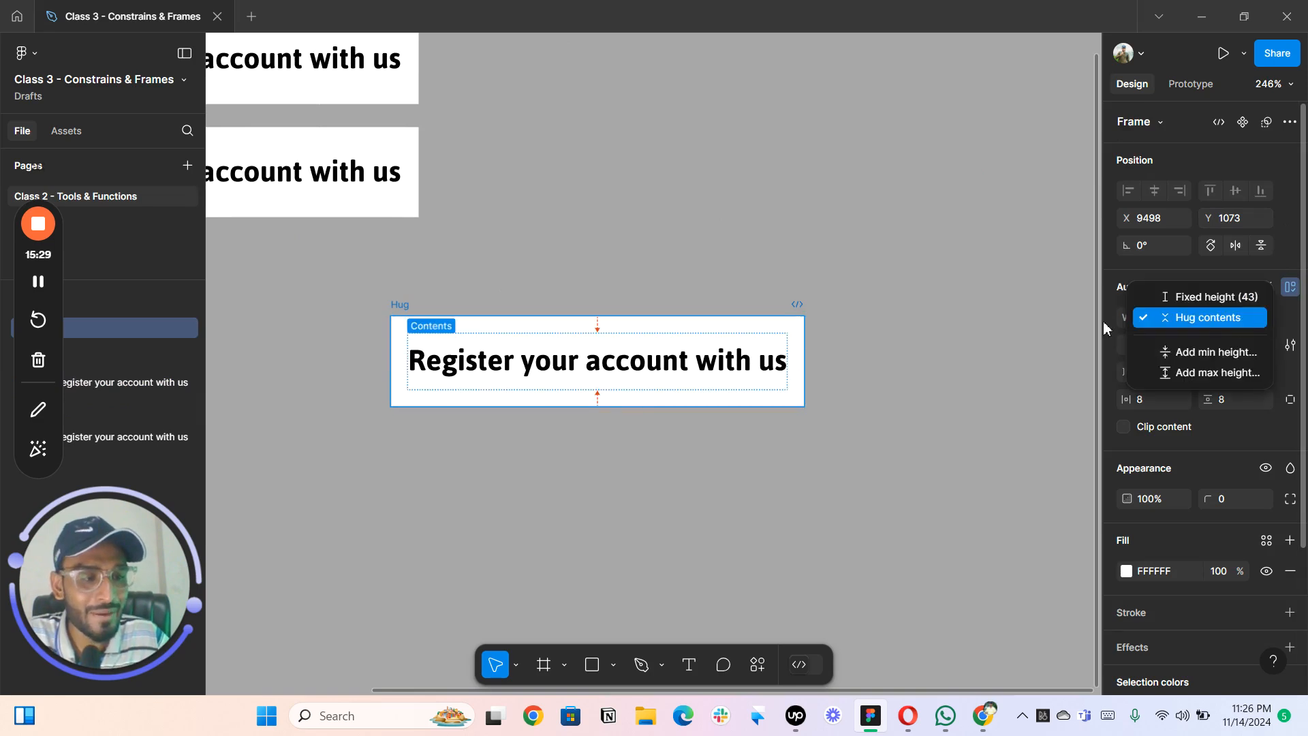
left_click(711, 356)
left_click(716, 364)
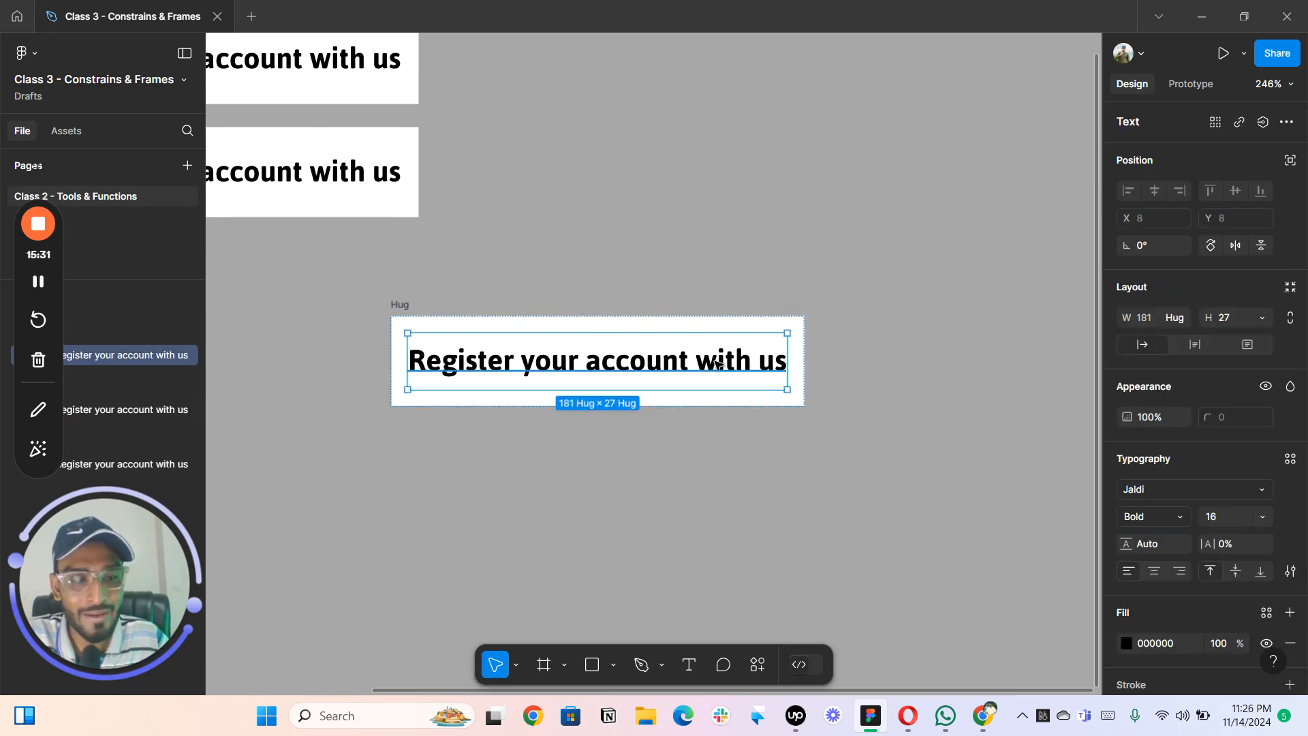
key("ctrl+d")
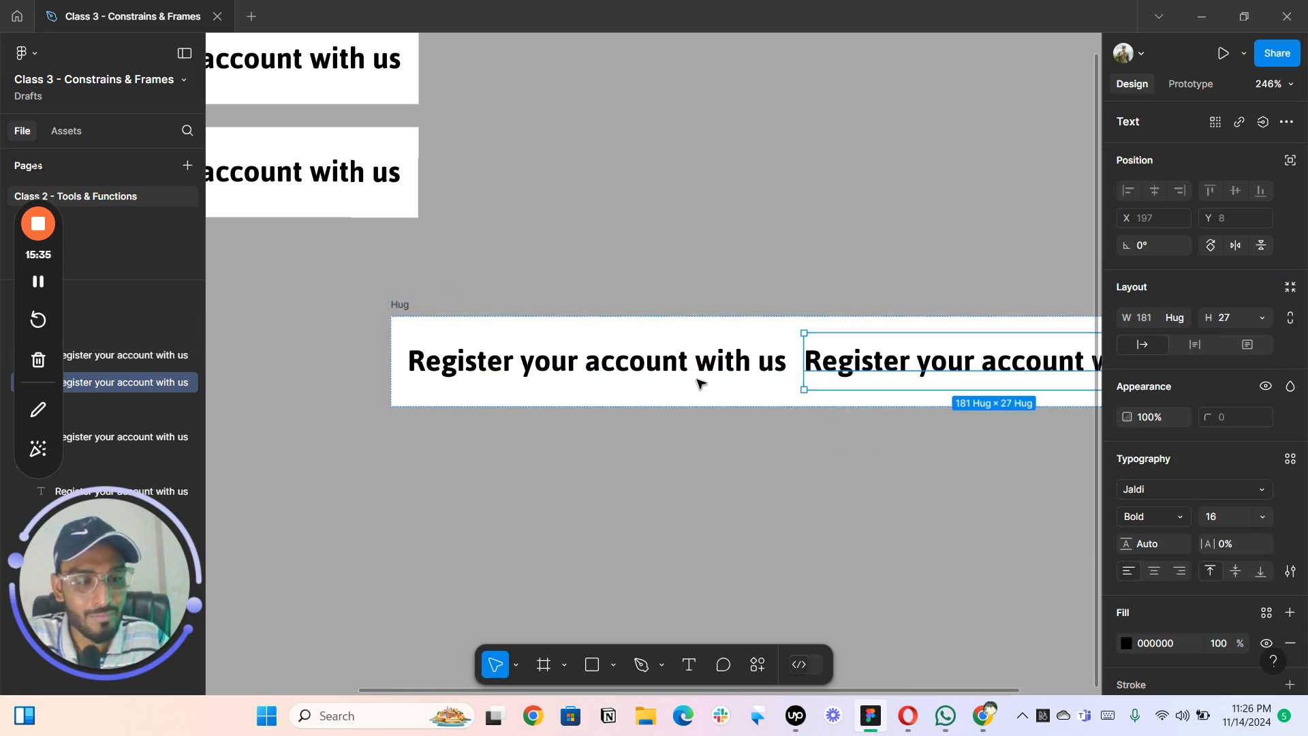
- Duplicate the second text in the horizontal Hug frame to place a third copy beside it
left_click(417, 296)
left_click(405, 306)
scroll(806, 275, "down", 1)
mouse_move(851, 240)
left_mouse_down()
mouse_move(662, 200)
mouse_move(656, 296)
left_mouse_up()
scroll(675, 285, "down", 3)
left_click_drag(783, 271, 665, 224)
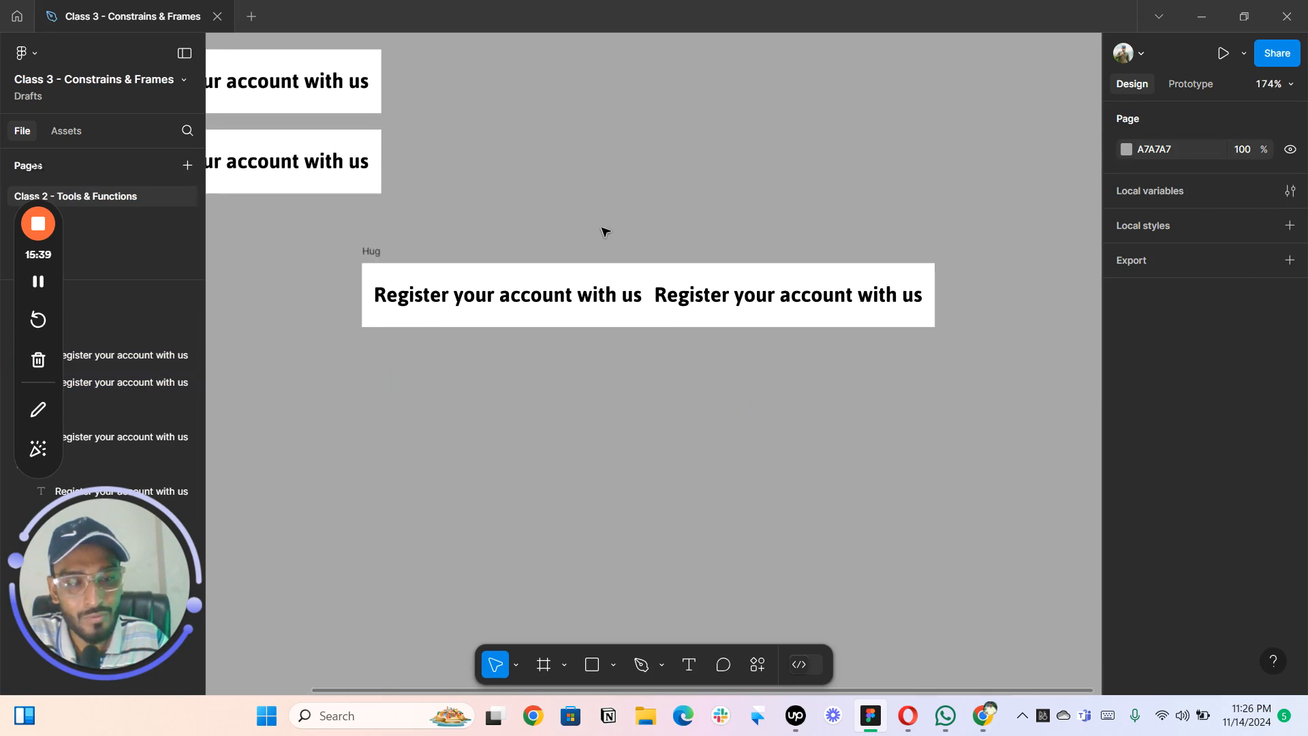
left_click(378, 253)
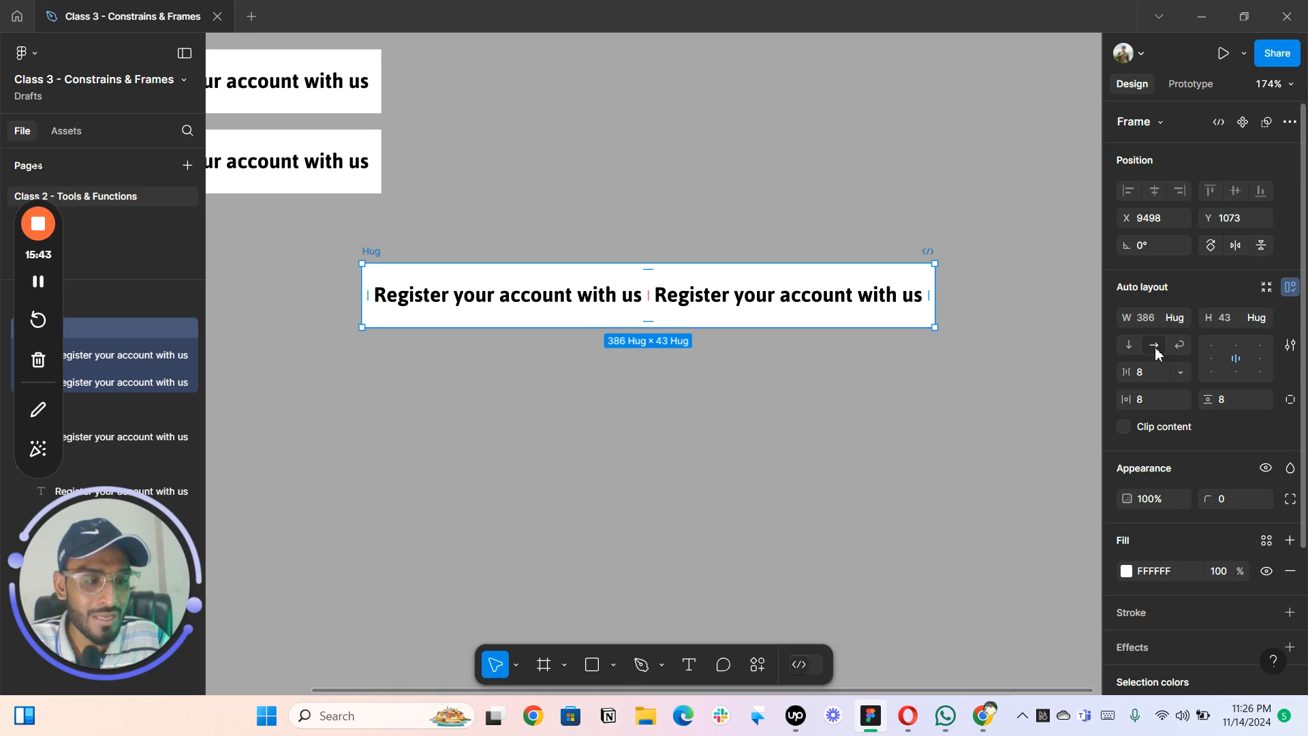
left_click(749, 304)
scroll(833, 407, "down", 5)
left_click_drag(867, 412, 721, 394)
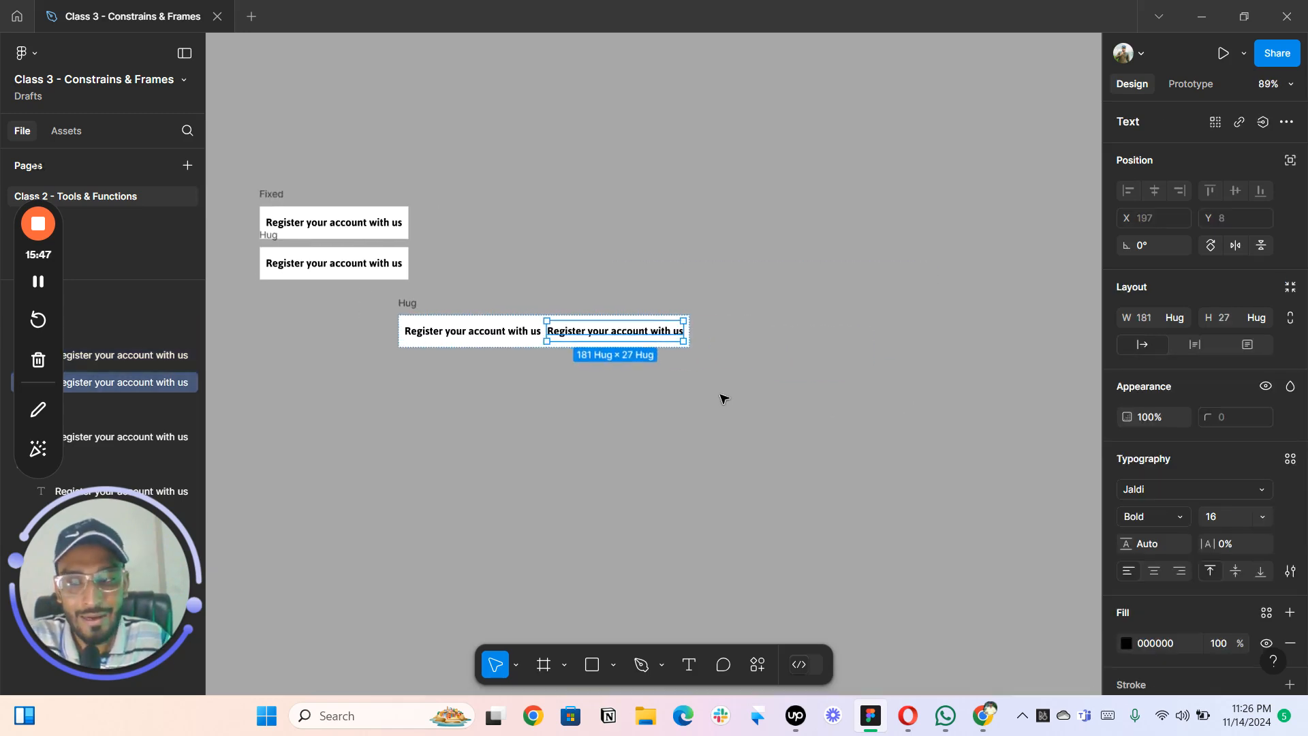
key("ctrl+d")
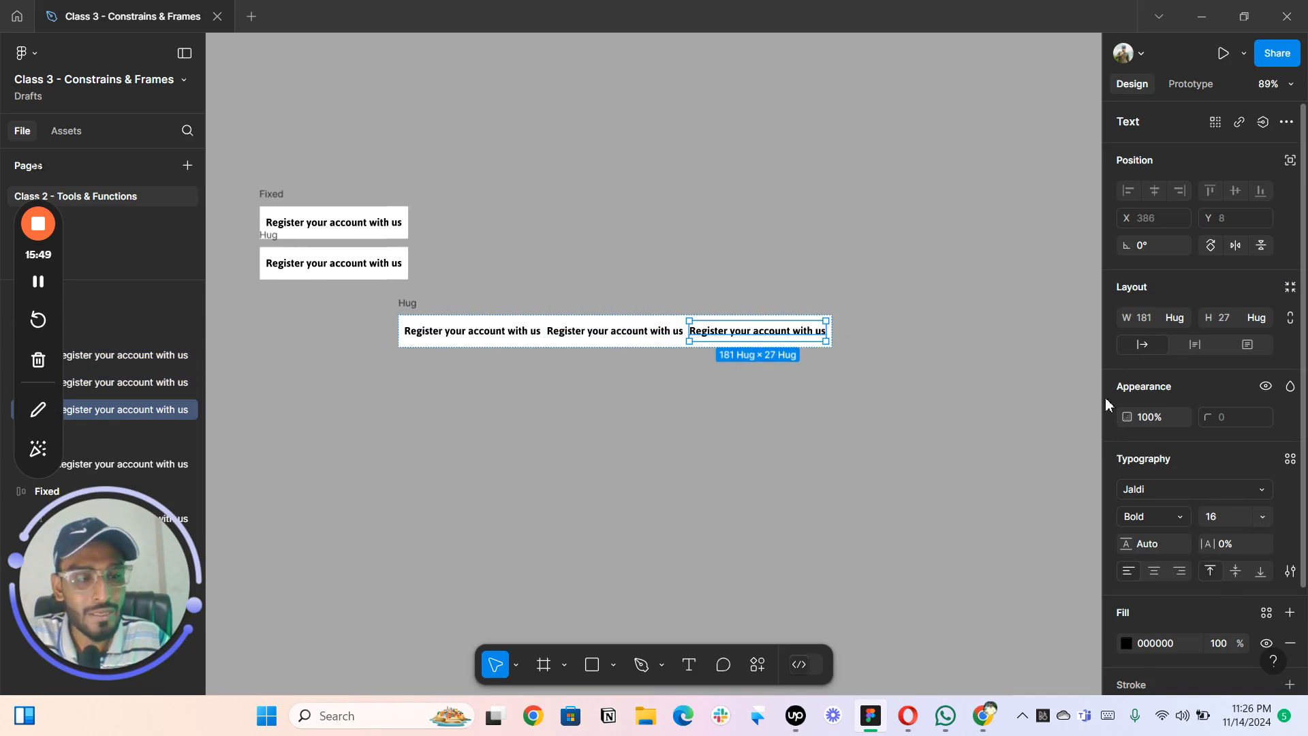
- Set the auto layout direction of the Hug frame with three texts to vertical
left_click(686, 245)
left_click(750, 332)
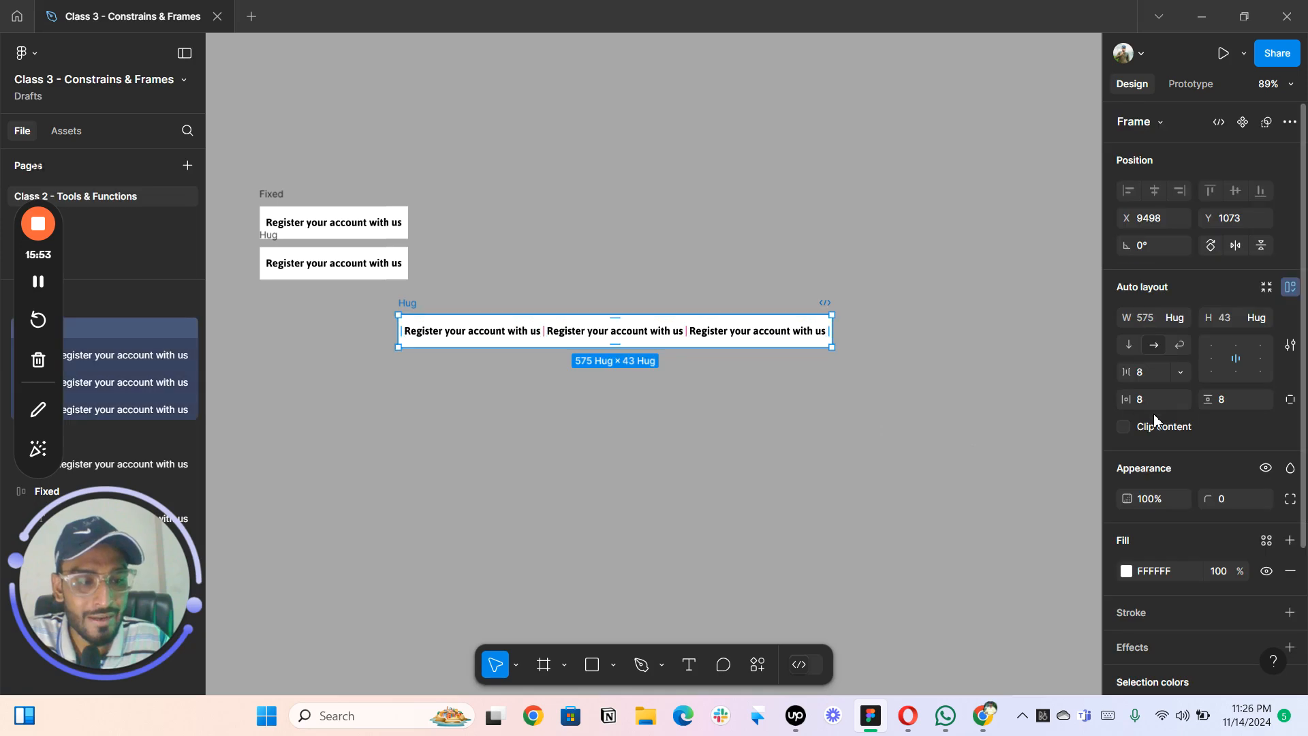
left_click(1130, 347)
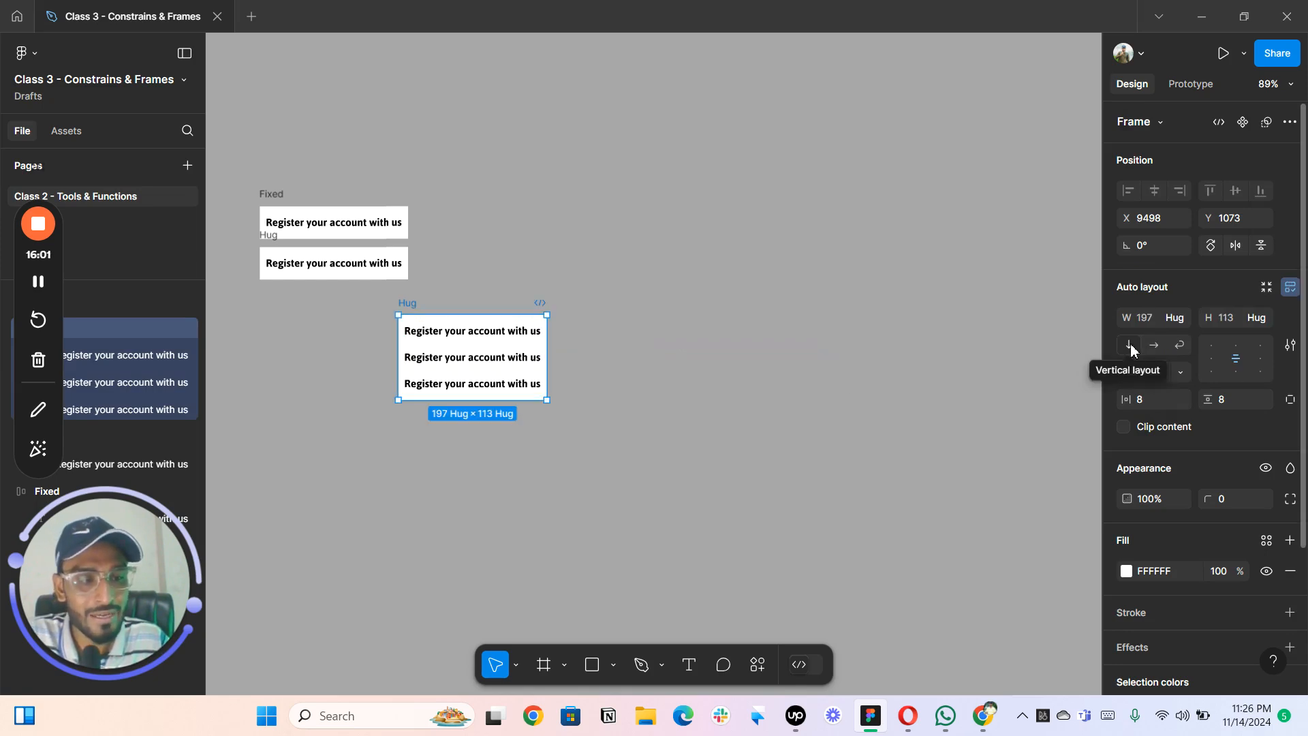
- Duplicate the last text in the vertical Hug frame twice to make five stacked texts
left_click(515, 388)
key("ctrl+d")
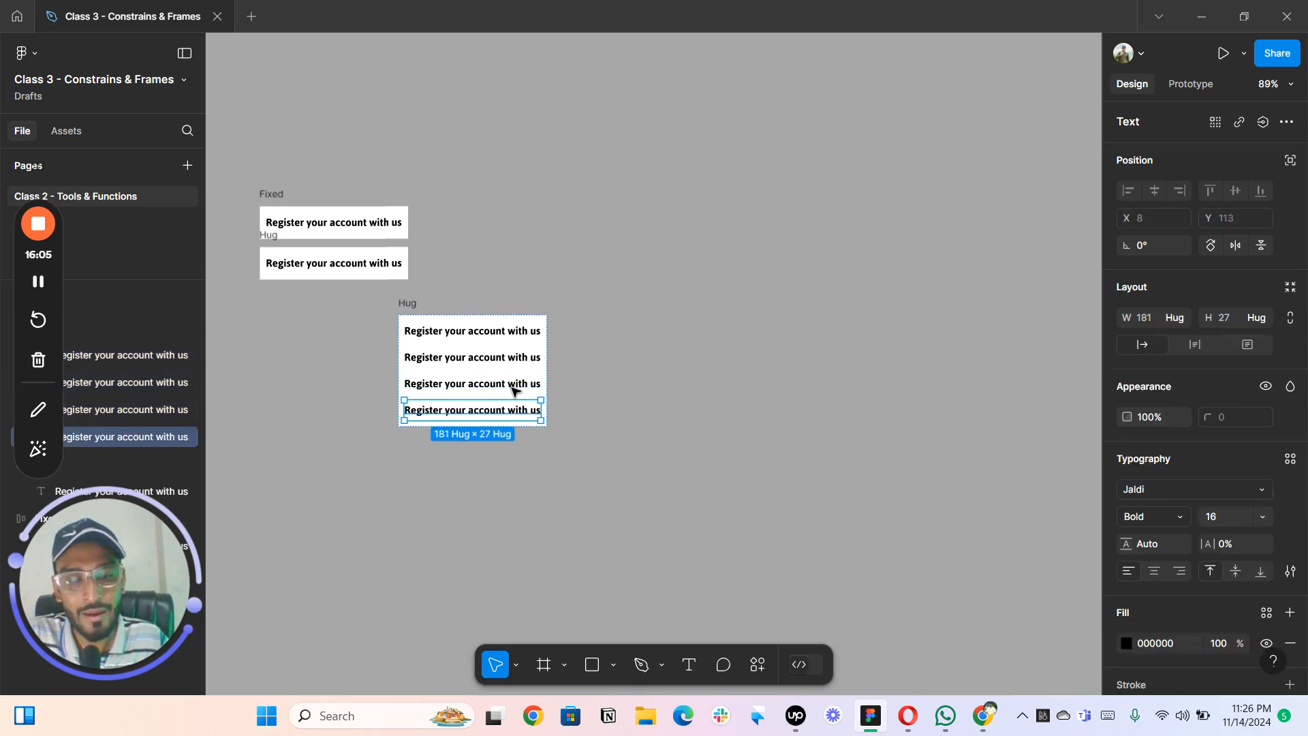
key("ctrl+d")
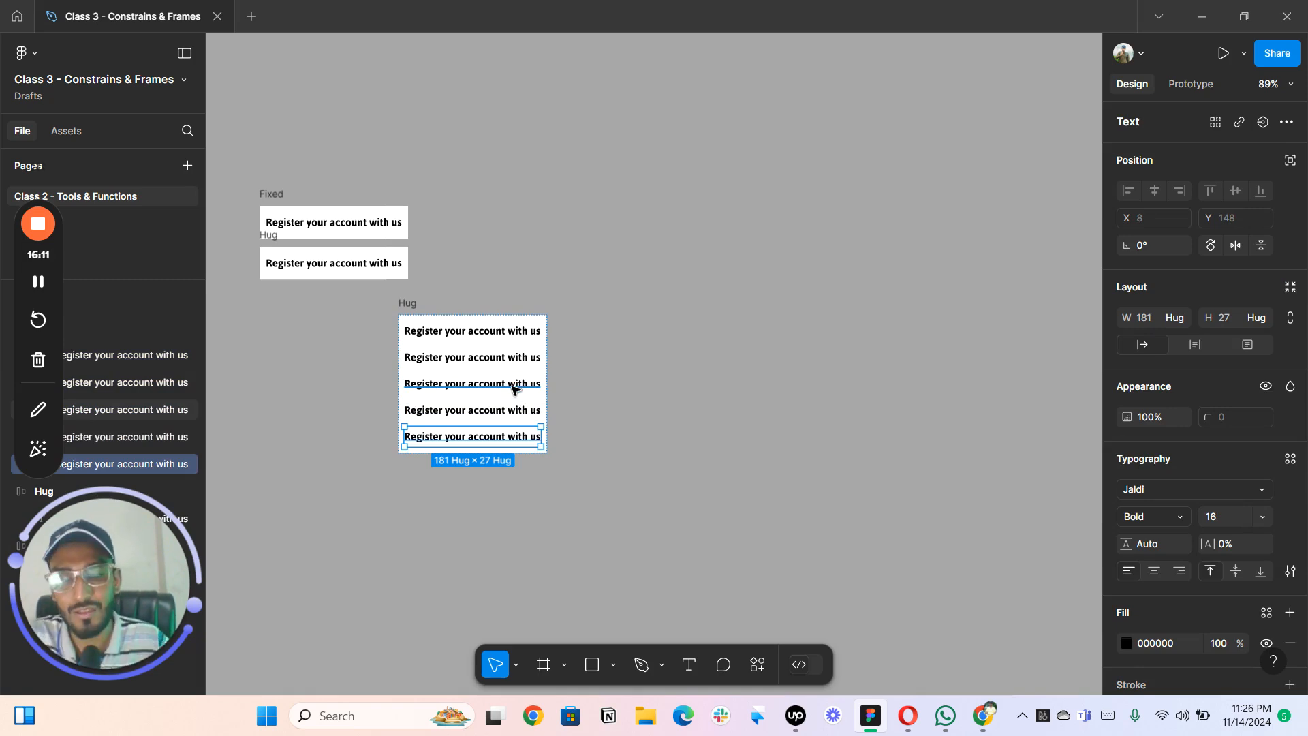
- Change the auto layout of the Hug frame with five texts to Wrap
scroll(564, 333, "up", 5)
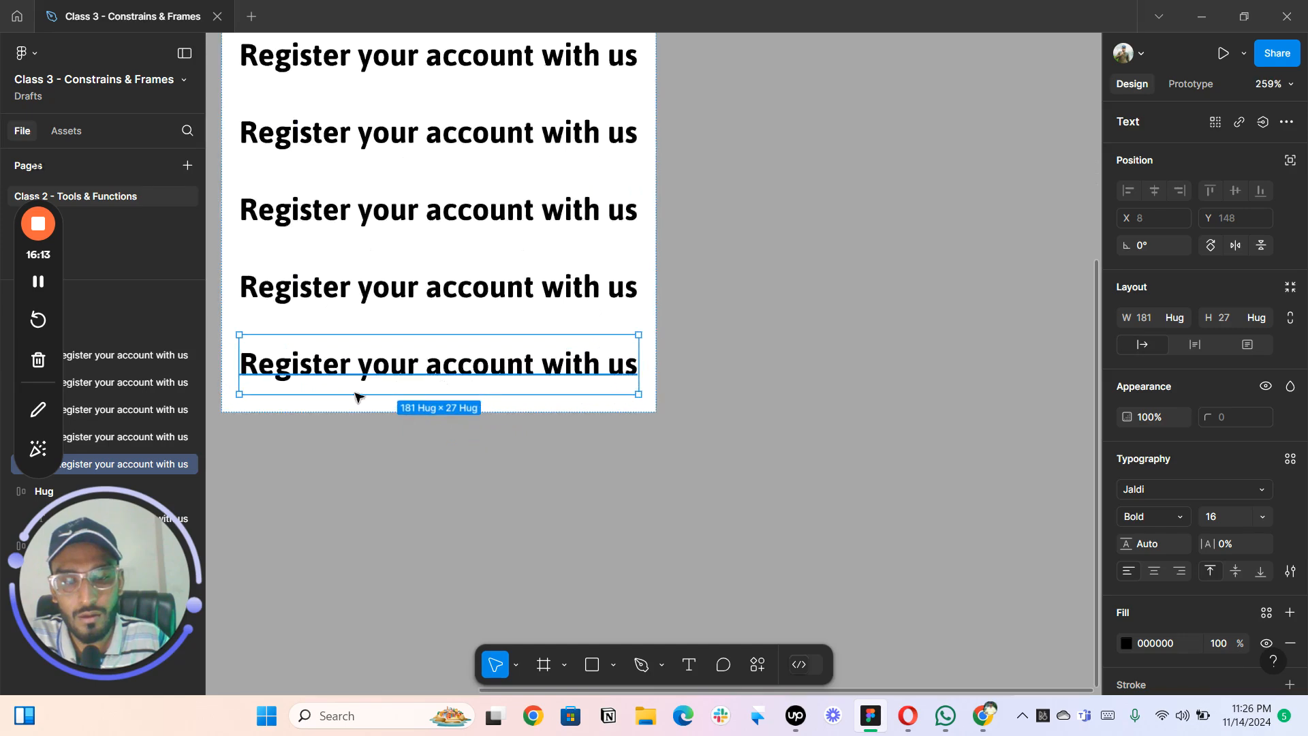
scroll(354, 397, "left", 4)
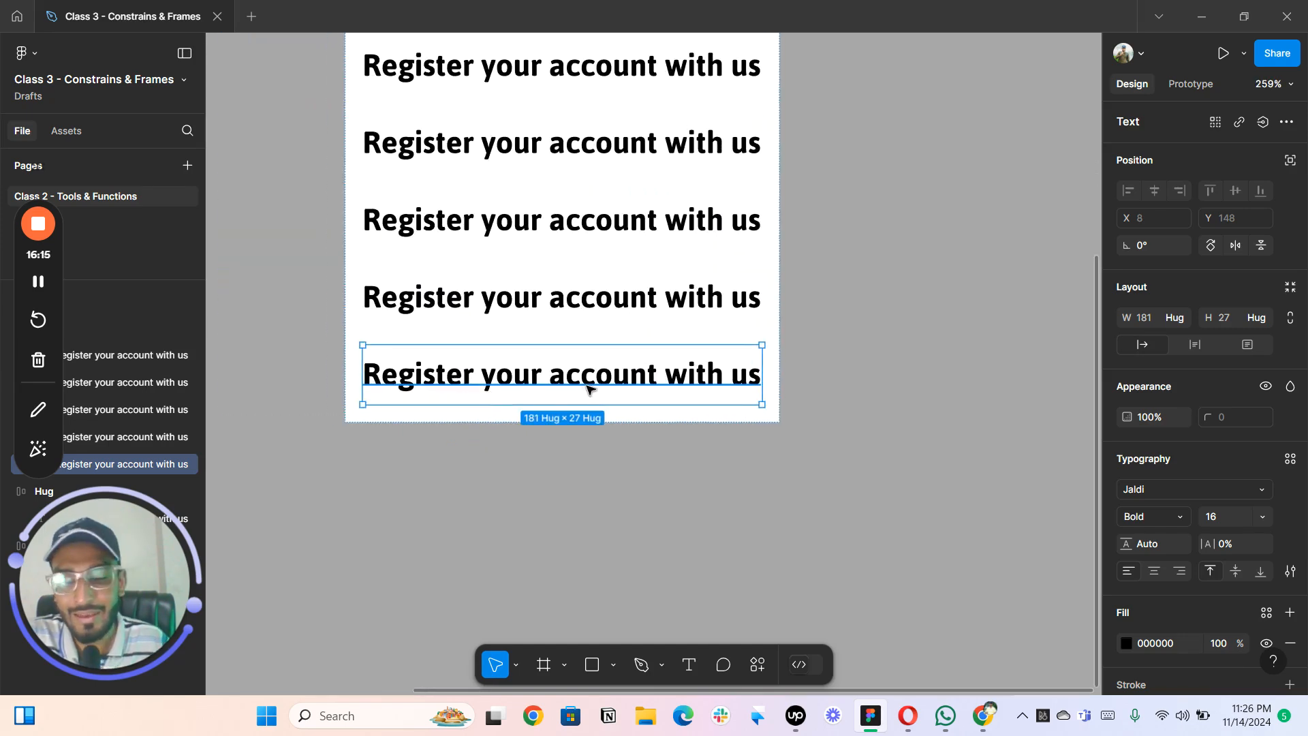
scroll(745, 280, "down", 5)
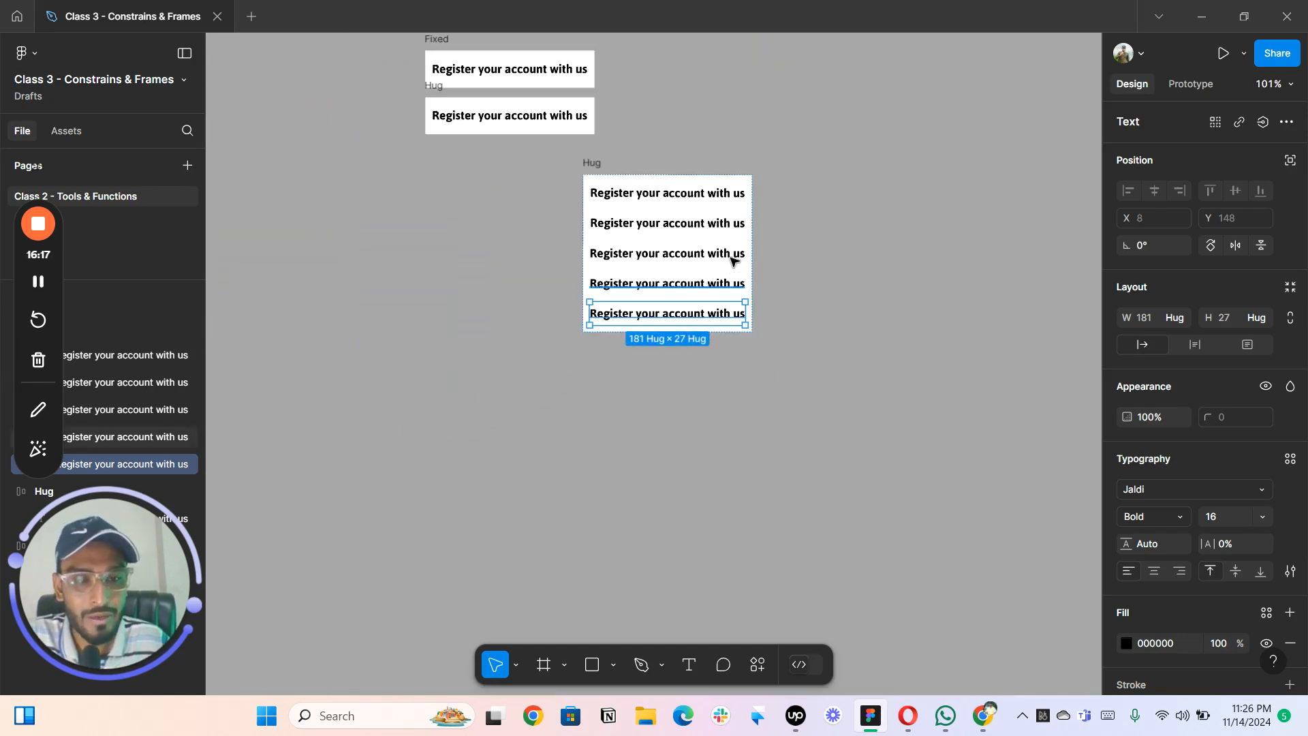
left_click(645, 164)
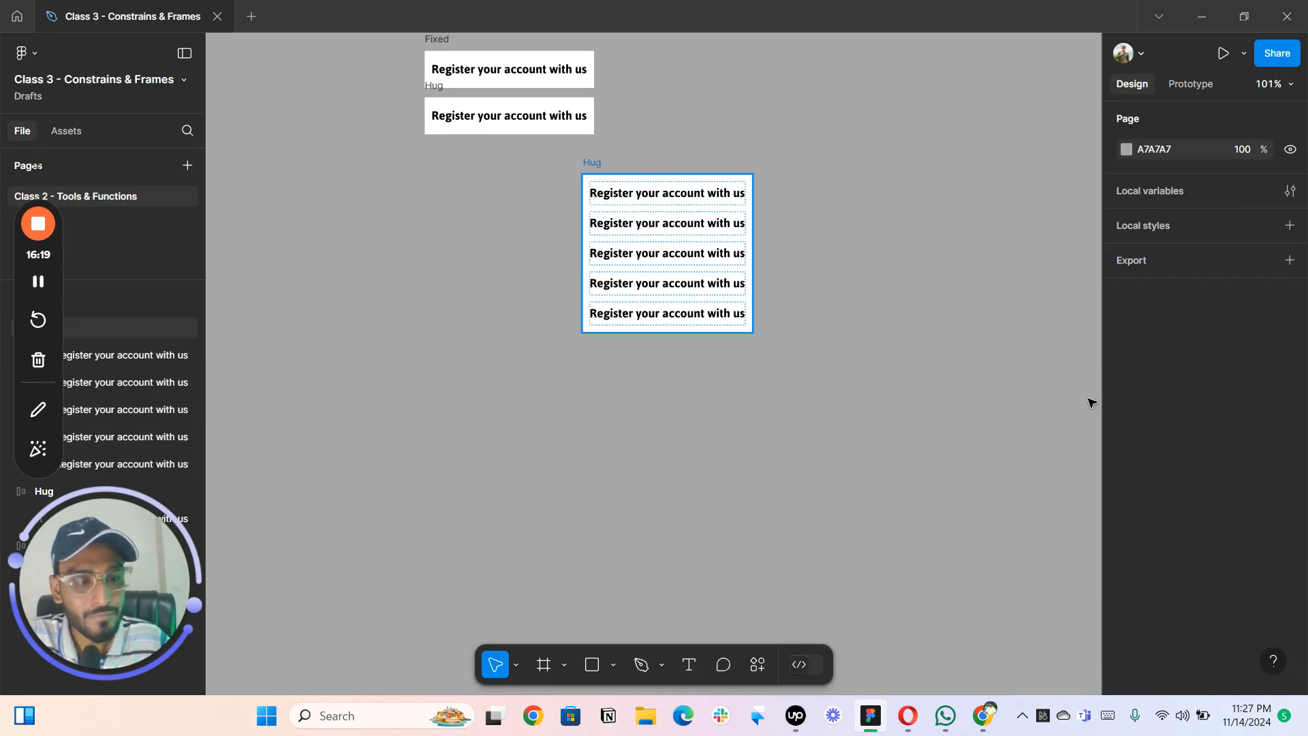
left_click(1181, 346)
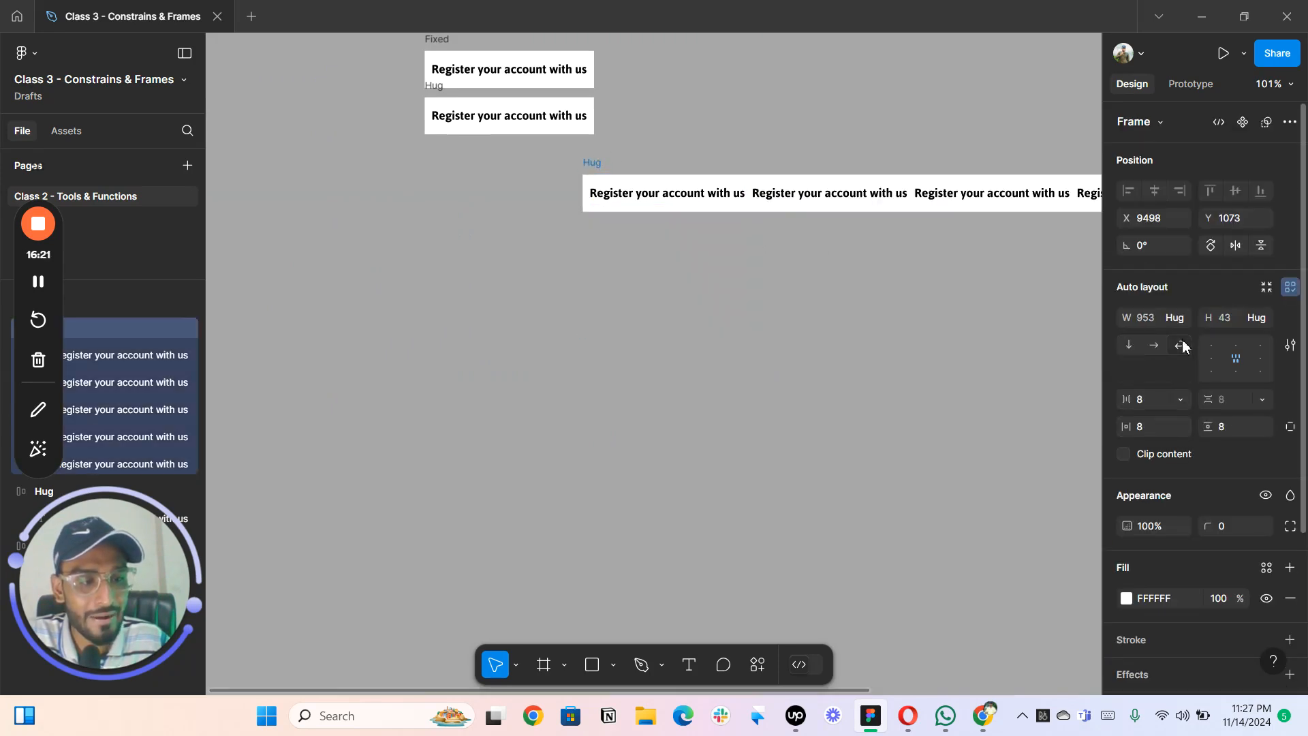
scroll(858, 276, "down", 3)
left_click_drag(943, 267, 660, 267)
scroll(661, 266, "up", 1)
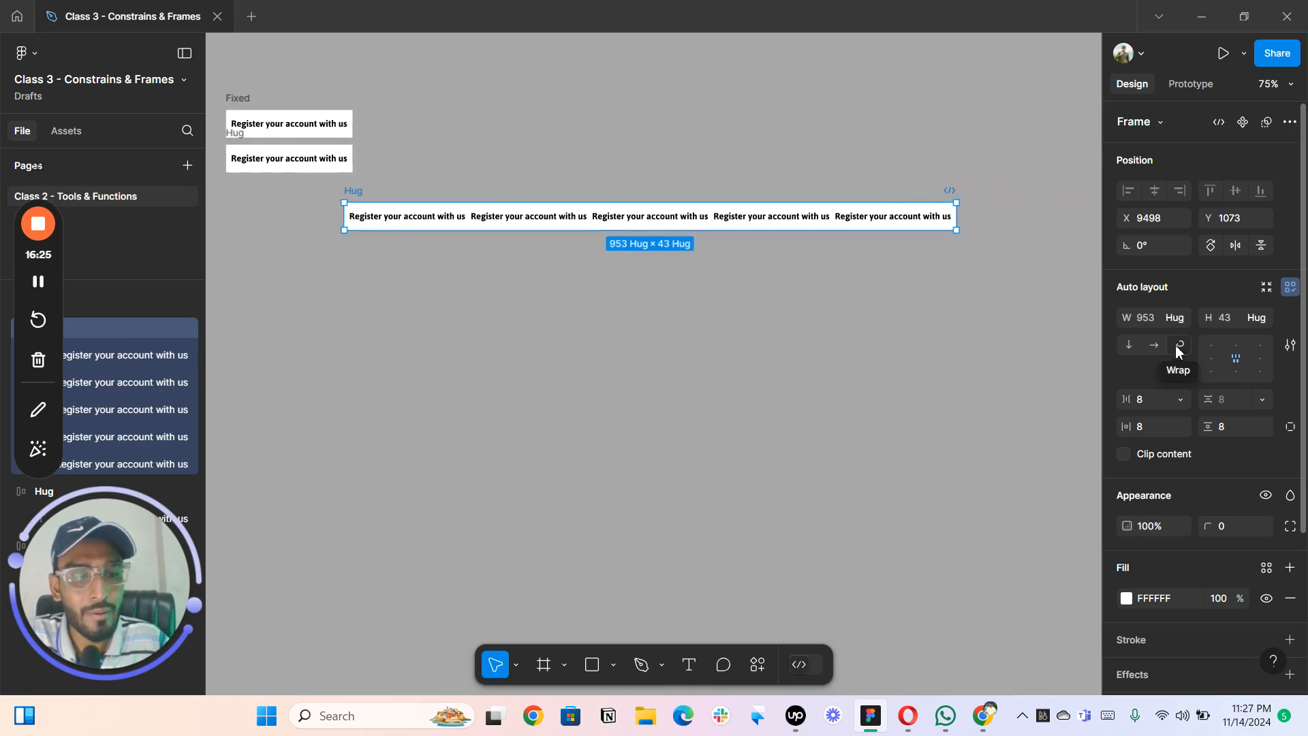
- Resize the wrapping frame narrower, out to a width of about 996, and down to about 617
left_click_drag(857, 235, 409, 263)
left_click_drag(514, 265, 985, 272)
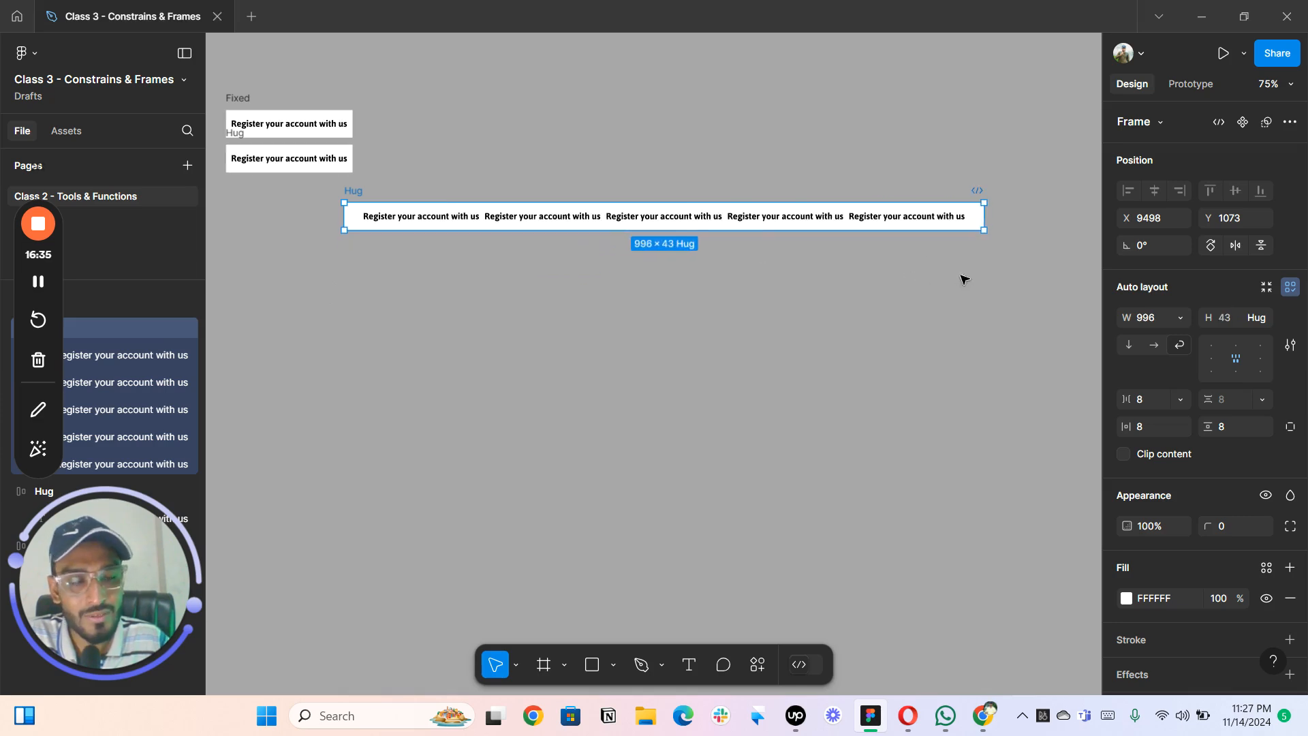
left_click_drag(936, 228, 739, 254)
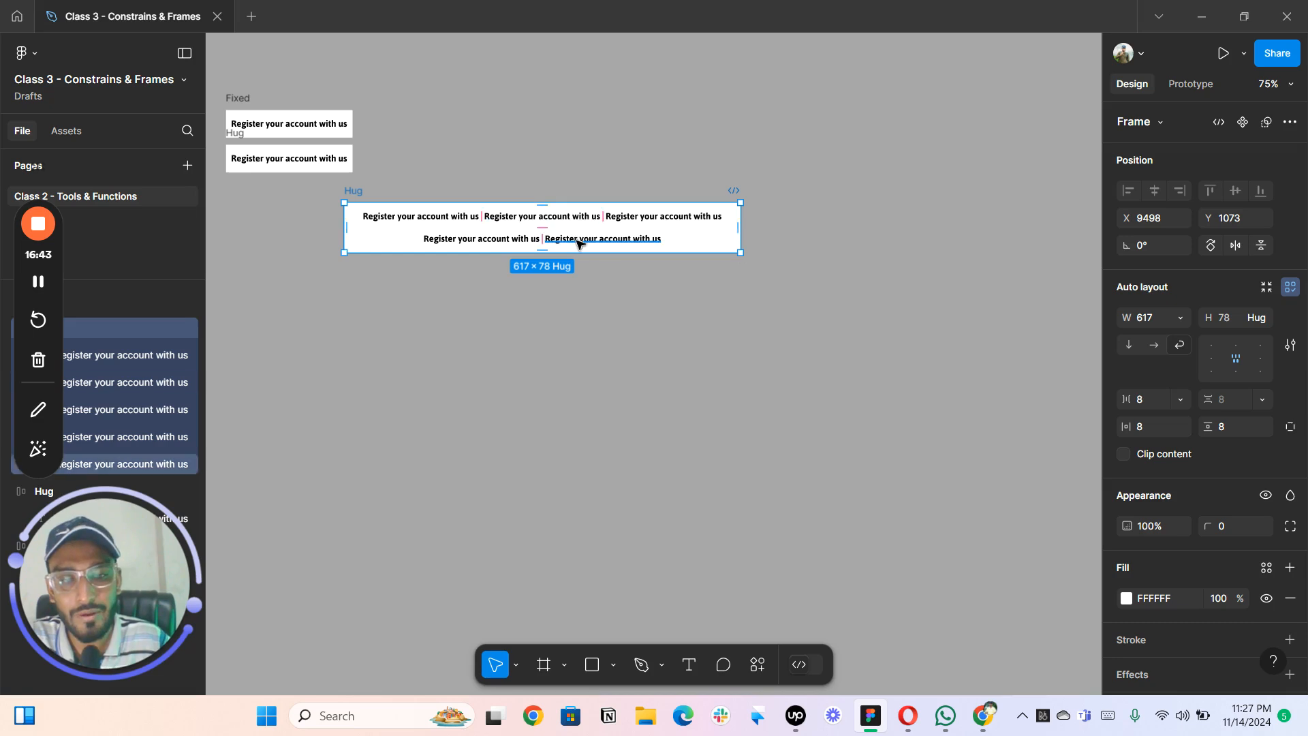
- Shrink the wrapping frame's height to about 31 and restore the height to hug contents
left_click_drag(583, 253, 587, 222)
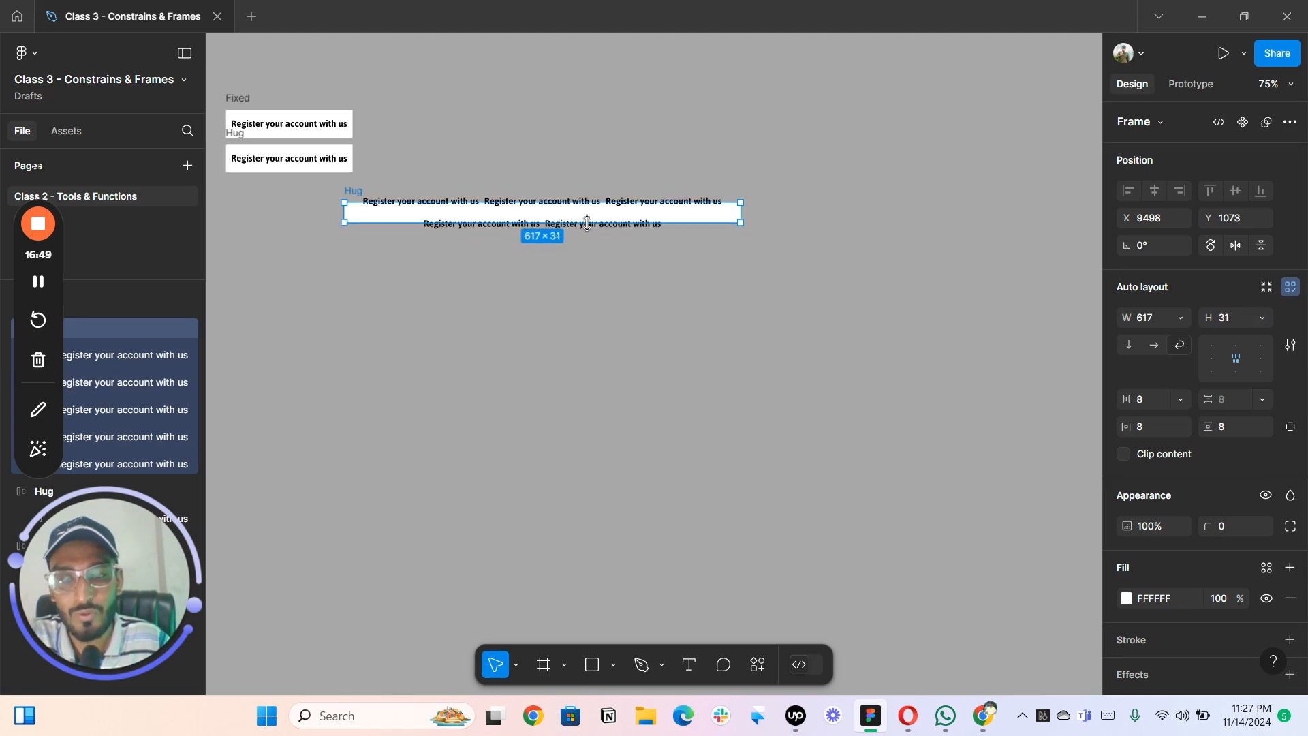
double_click(587, 223)
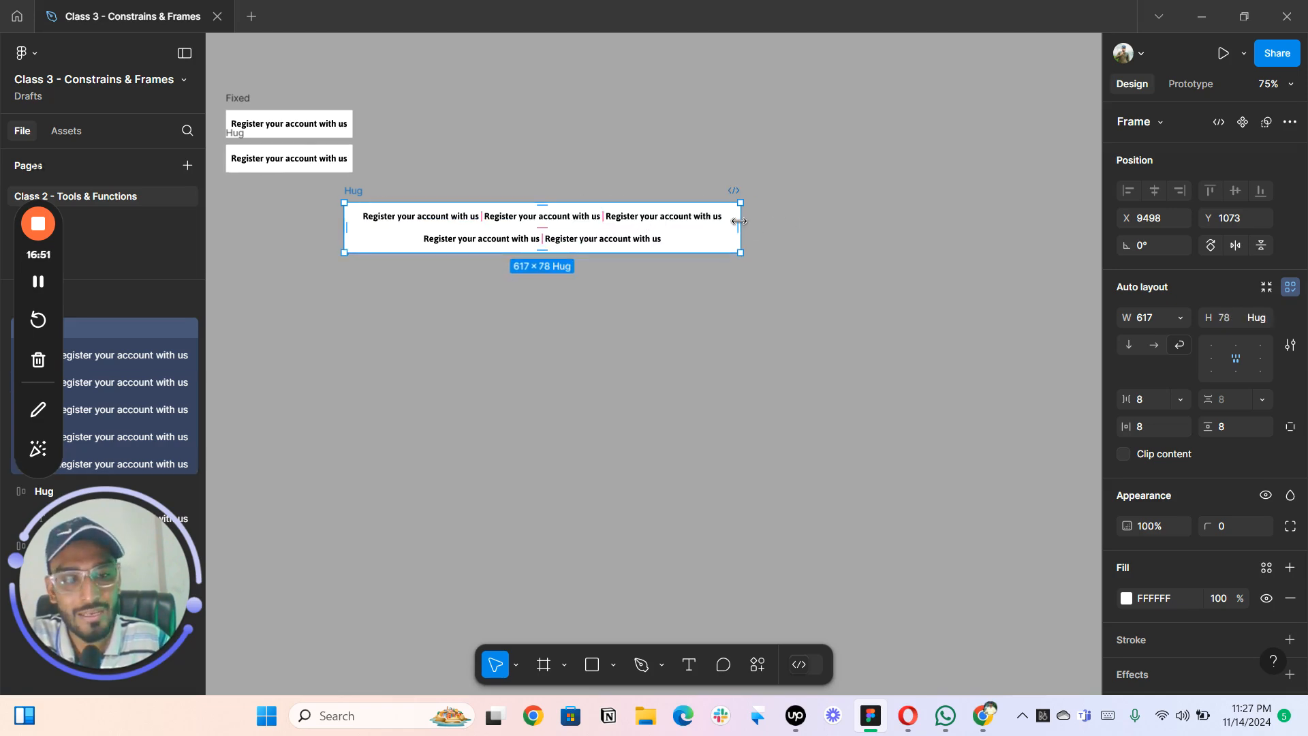
- Narrow the wrapping frame to a width of about 479 and open its height sizing options
left_click_drag(784, 222, 652, 240)
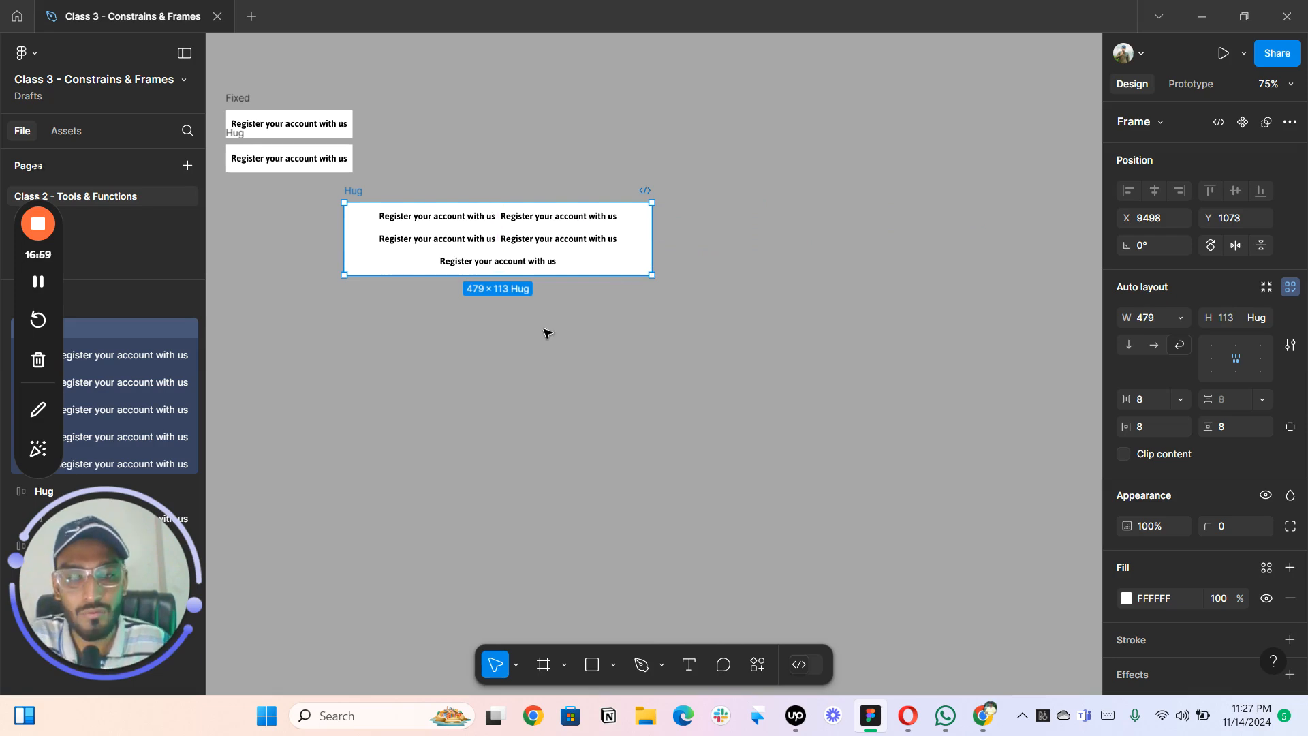
scroll(548, 333, "up", 2)
scroll(558, 298, "up", 2)
left_click_drag(561, 327, 646, 300)
scroll(607, 304, "down", 1)
left_click(1259, 319)
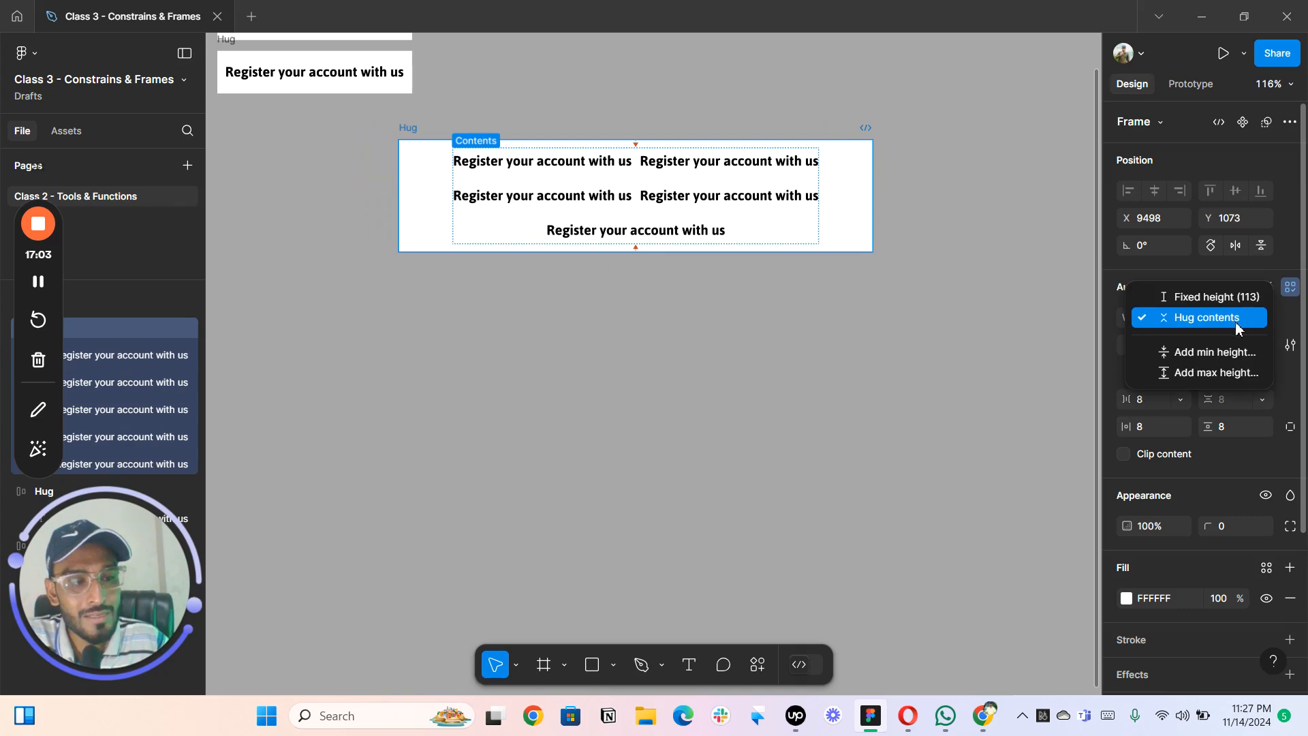
- Duplicate the last text in the wrapping frame five times to make ten texts
left_click(680, 228)
left_click(688, 227)
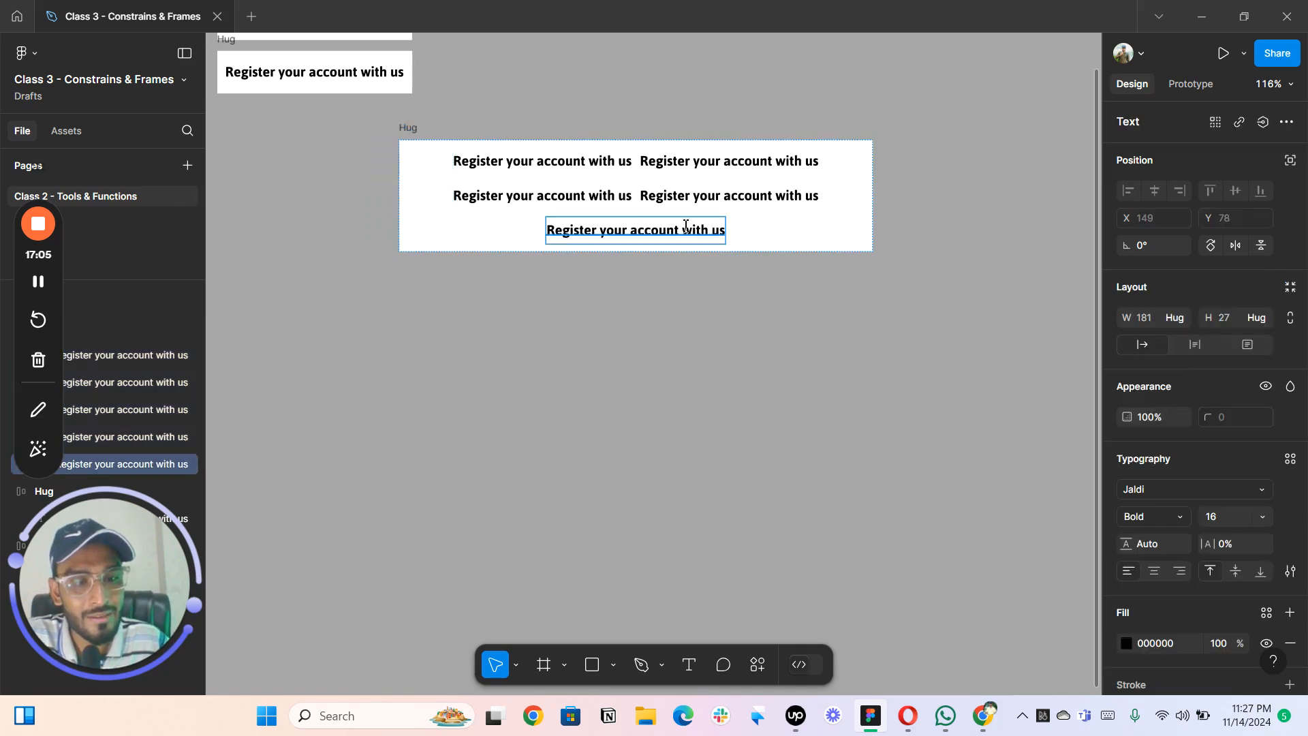
key("Escape")
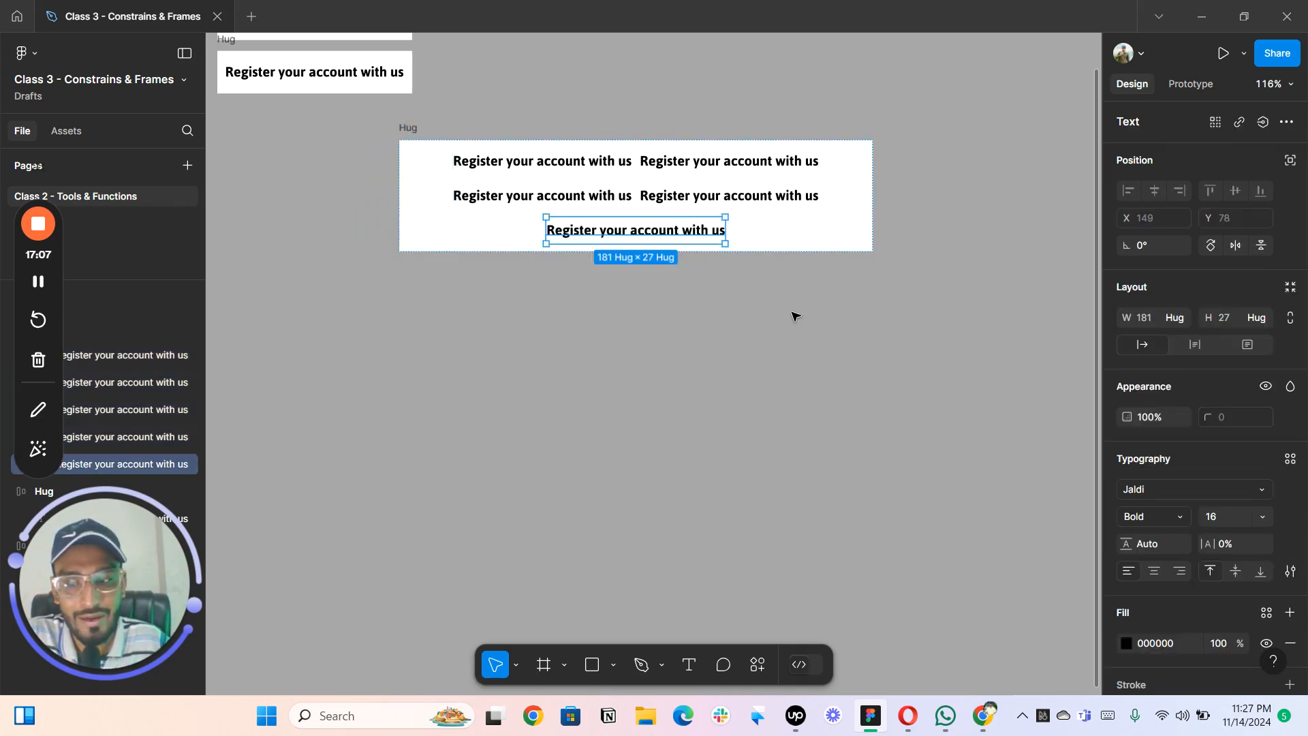
key("ctrl+d")
key("ctrl+d")
key("ctrl+d")
key("ctrl+d")
key("ctrl+d")
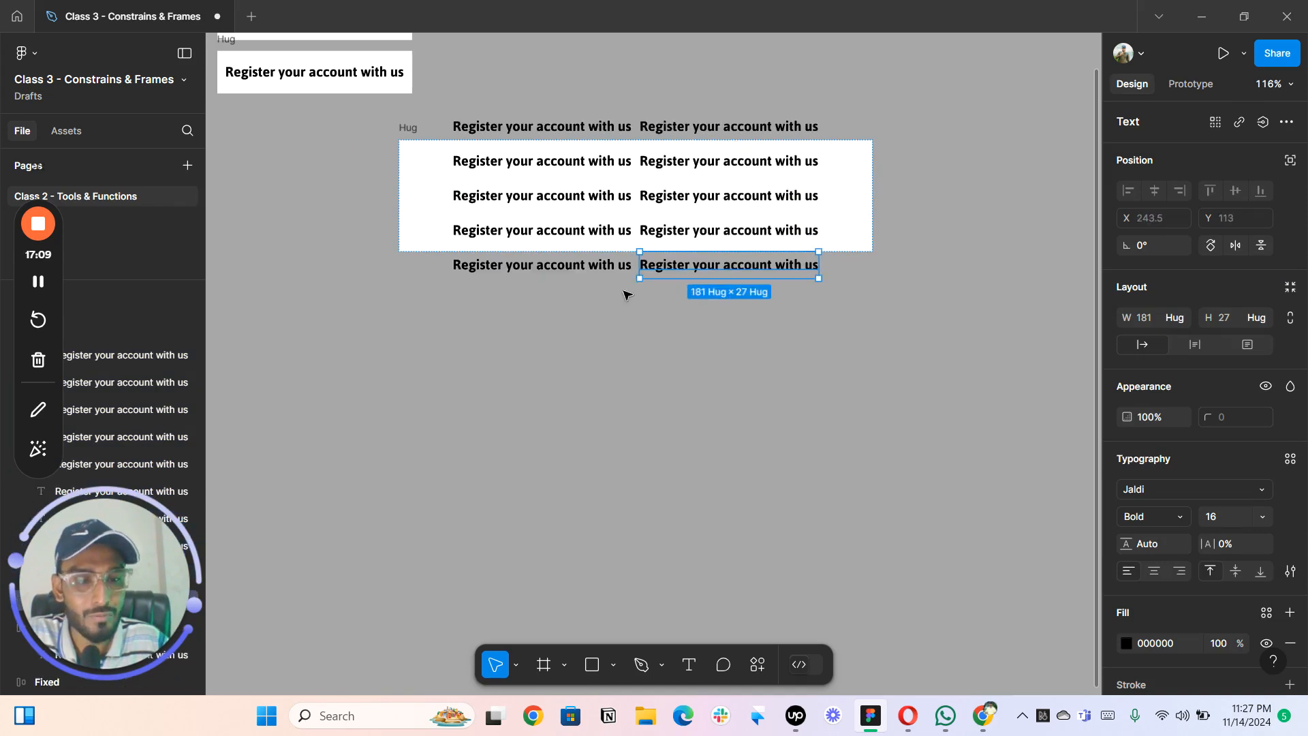
key("Escape")
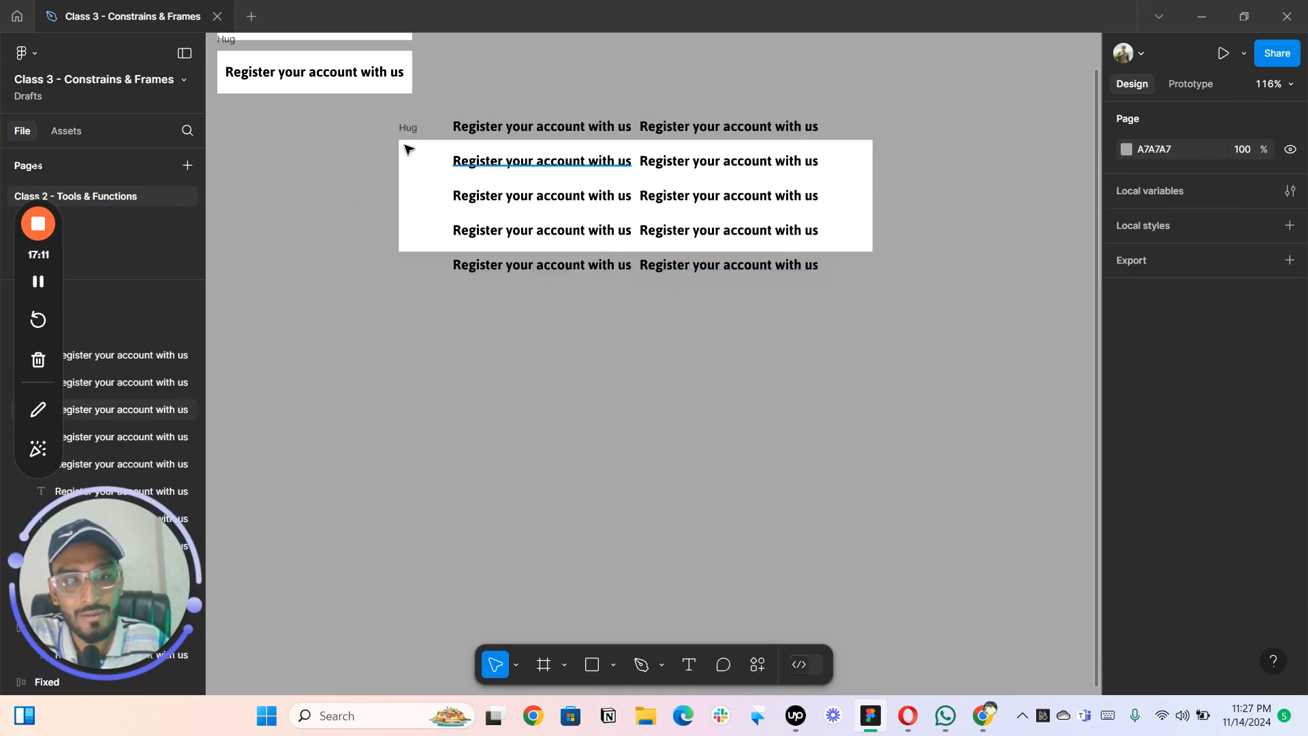
- Set the height sizing of the wrapping frame with ten texts to Hug contents
left_click(745, 165)
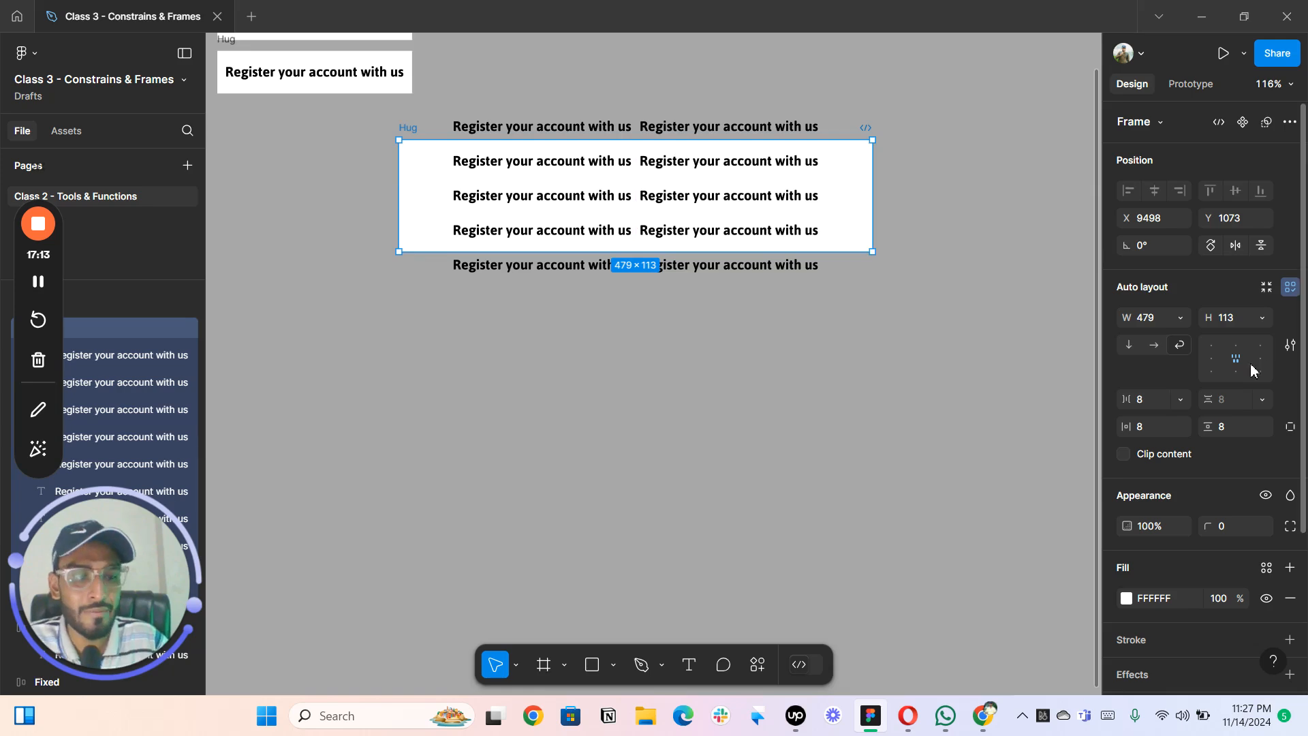
left_click(1264, 326)
left_click(1207, 338)
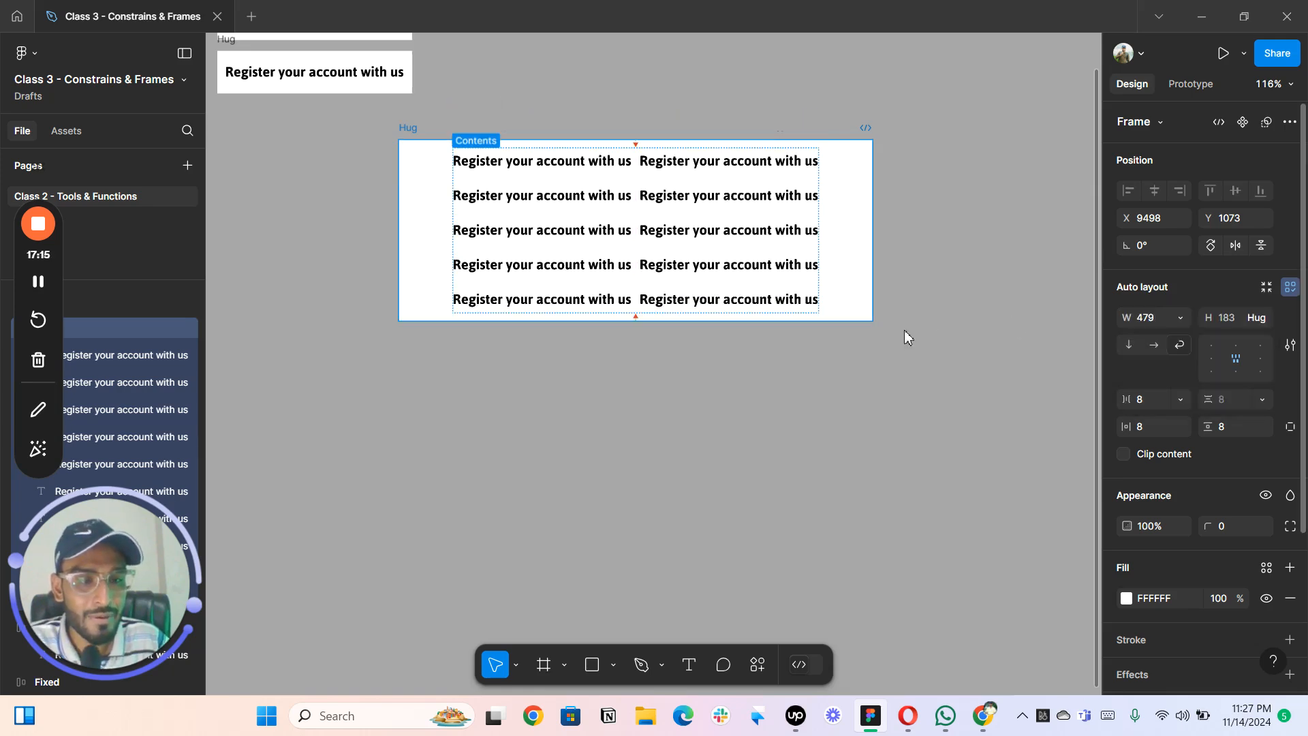
- Move the wrapping frame down and to the right to about X 9586, Y 1176, and deselect it
scroll(759, 315, "down", 5)
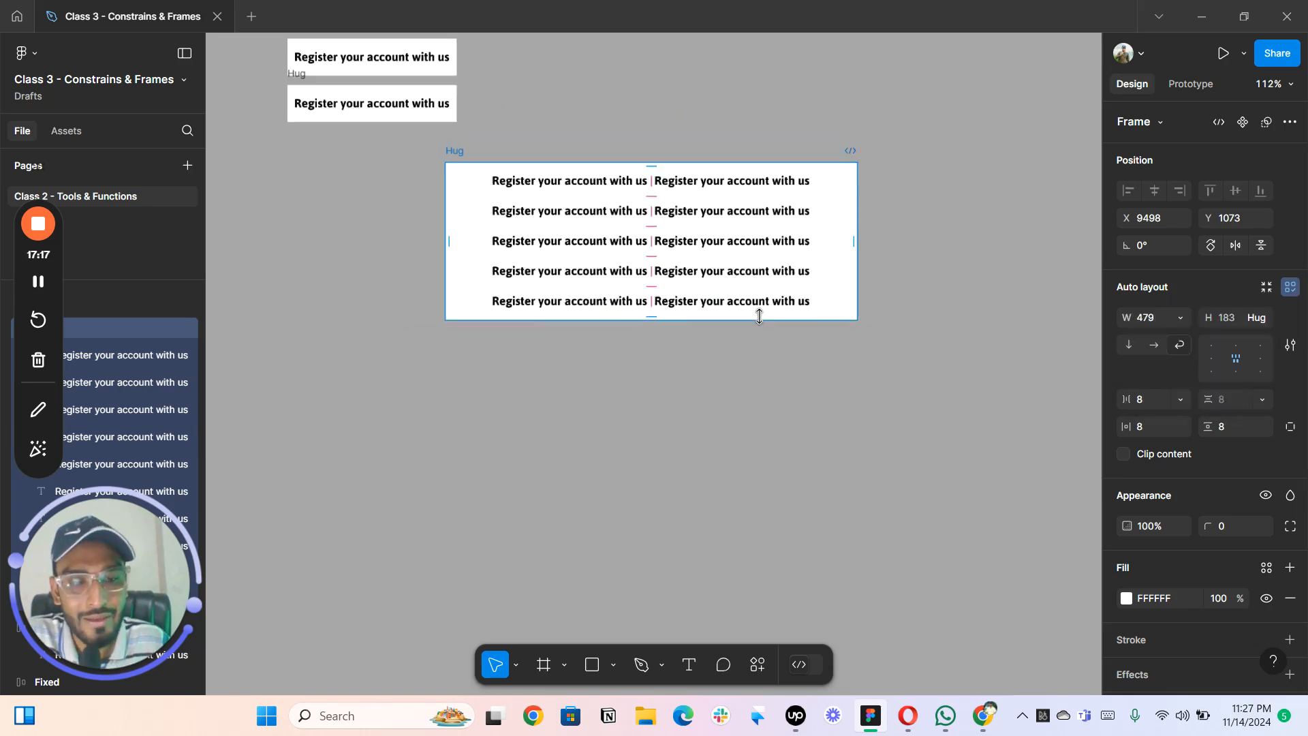
scroll(778, 188, "right", 3)
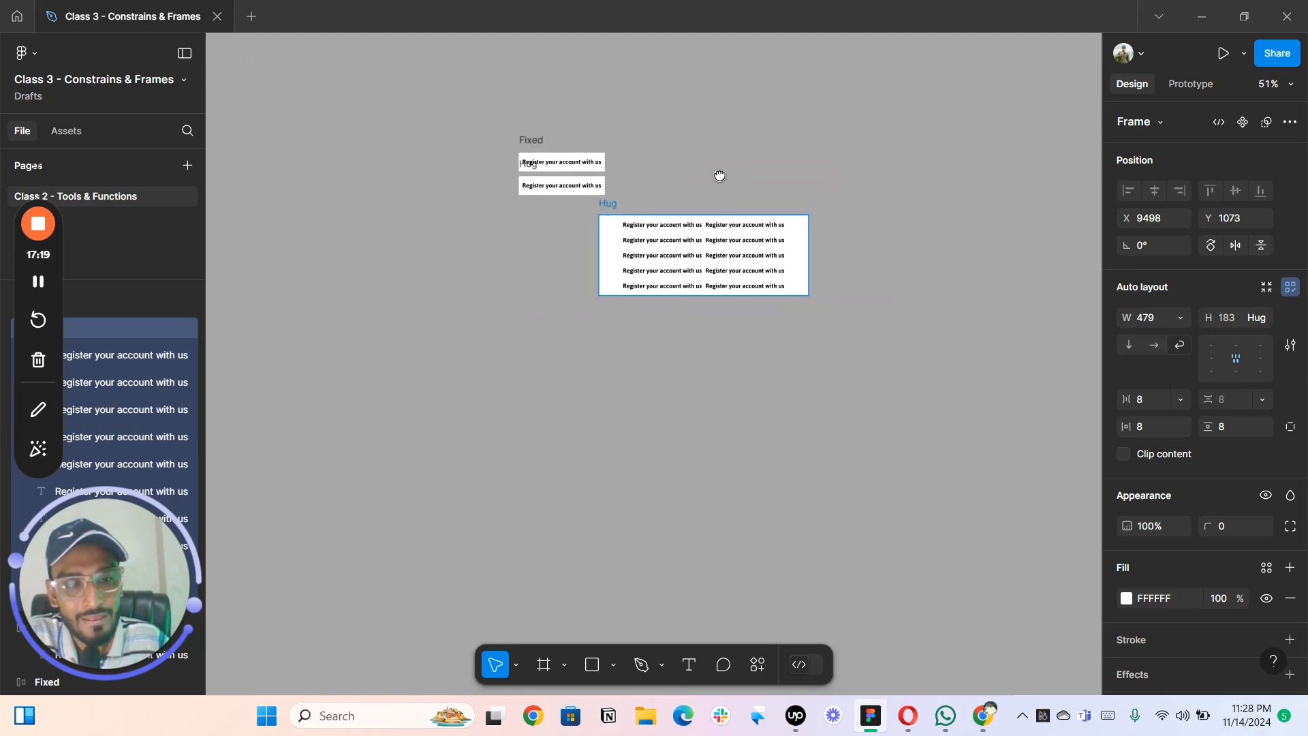
left_click_drag(611, 213, 640, 251)
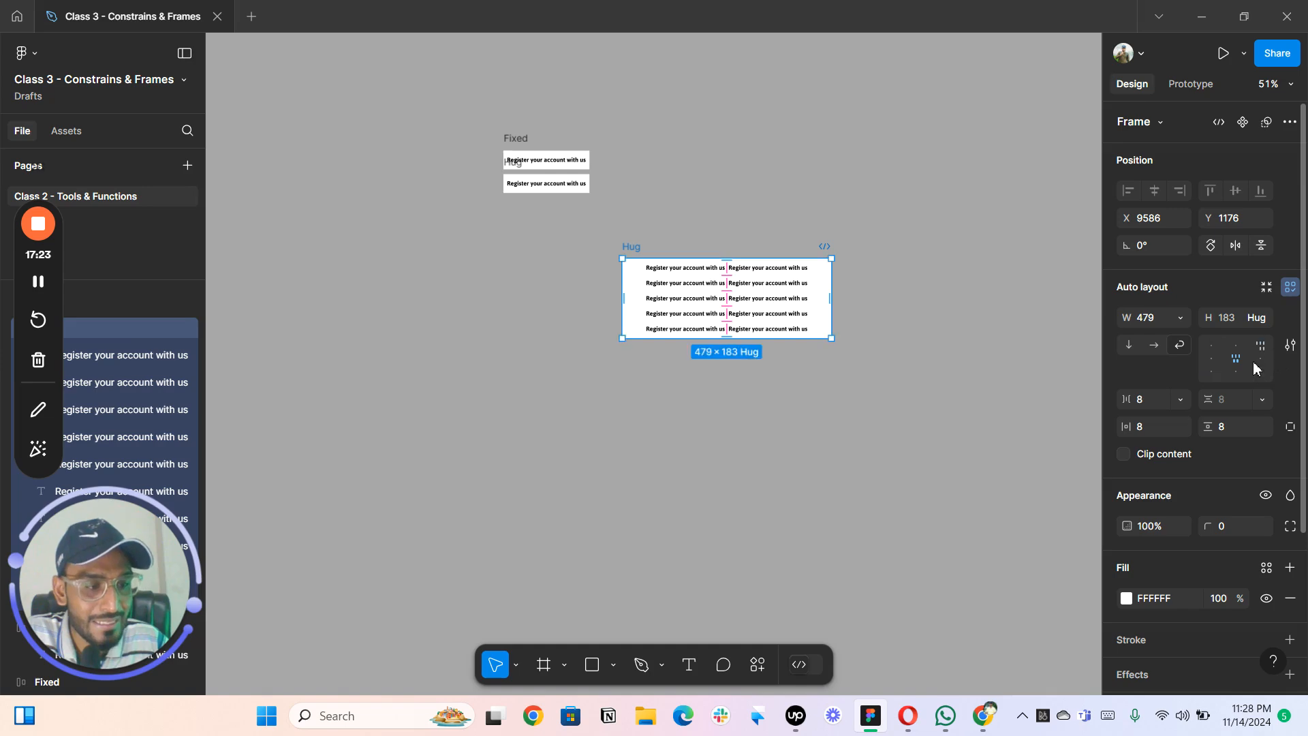
scroll(850, 342, "up", 5)
left_click(867, 359)
scroll(869, 320, "down", 3)
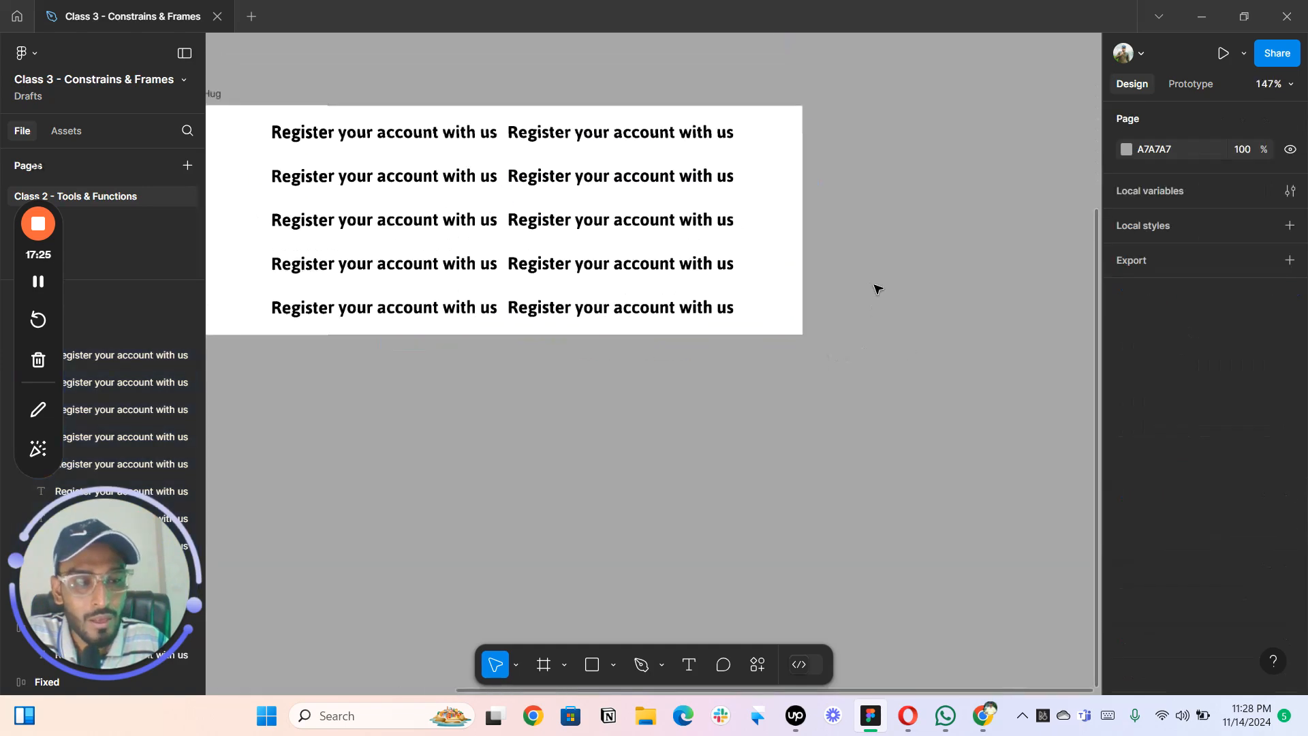
scroll(476, 225, "down", 1)
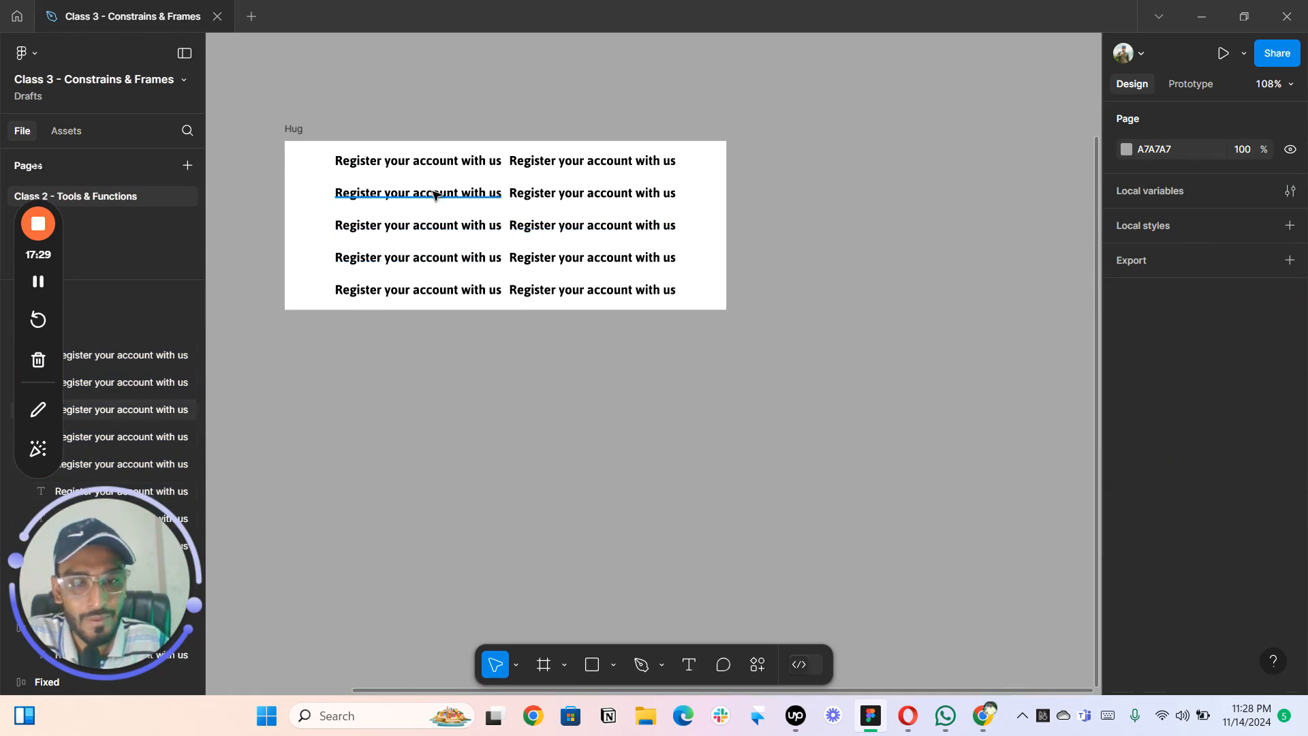
- Align the wrapping frame's contents to the top left and stretch the frame's height to about 429
left_click(298, 130)
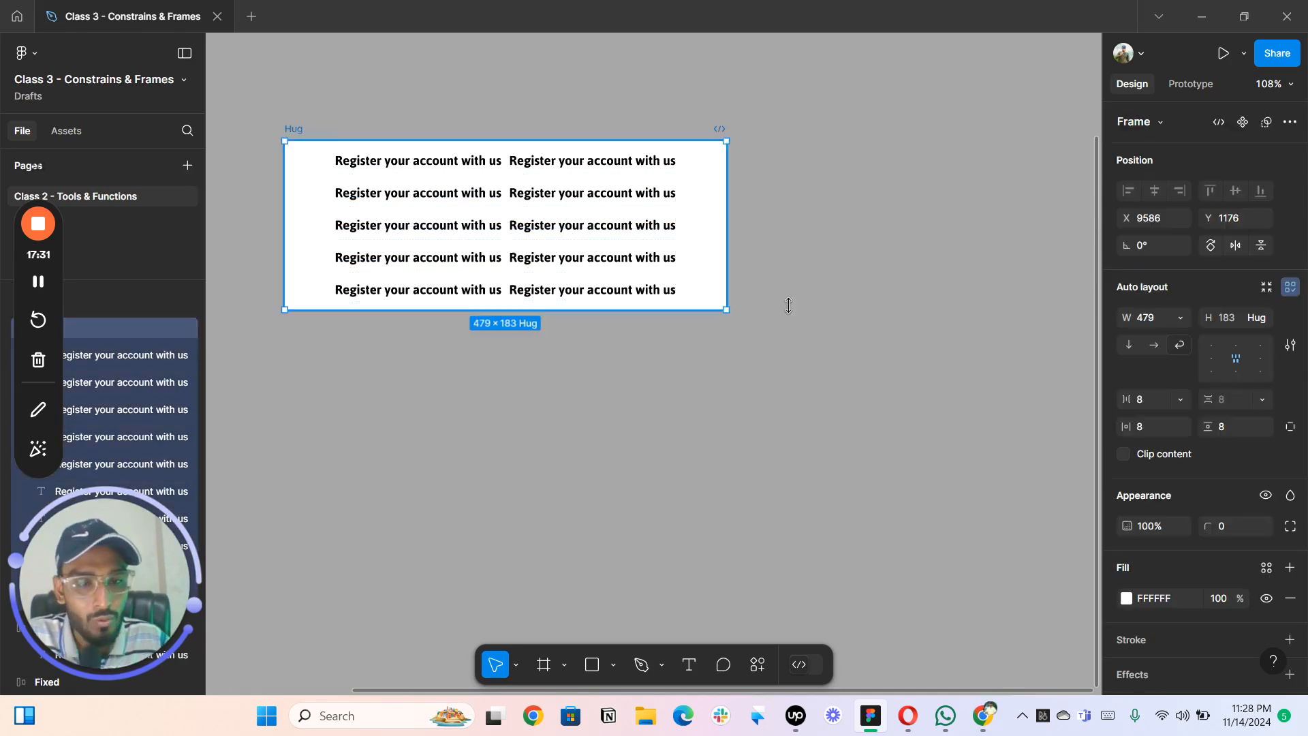
left_click(1211, 347)
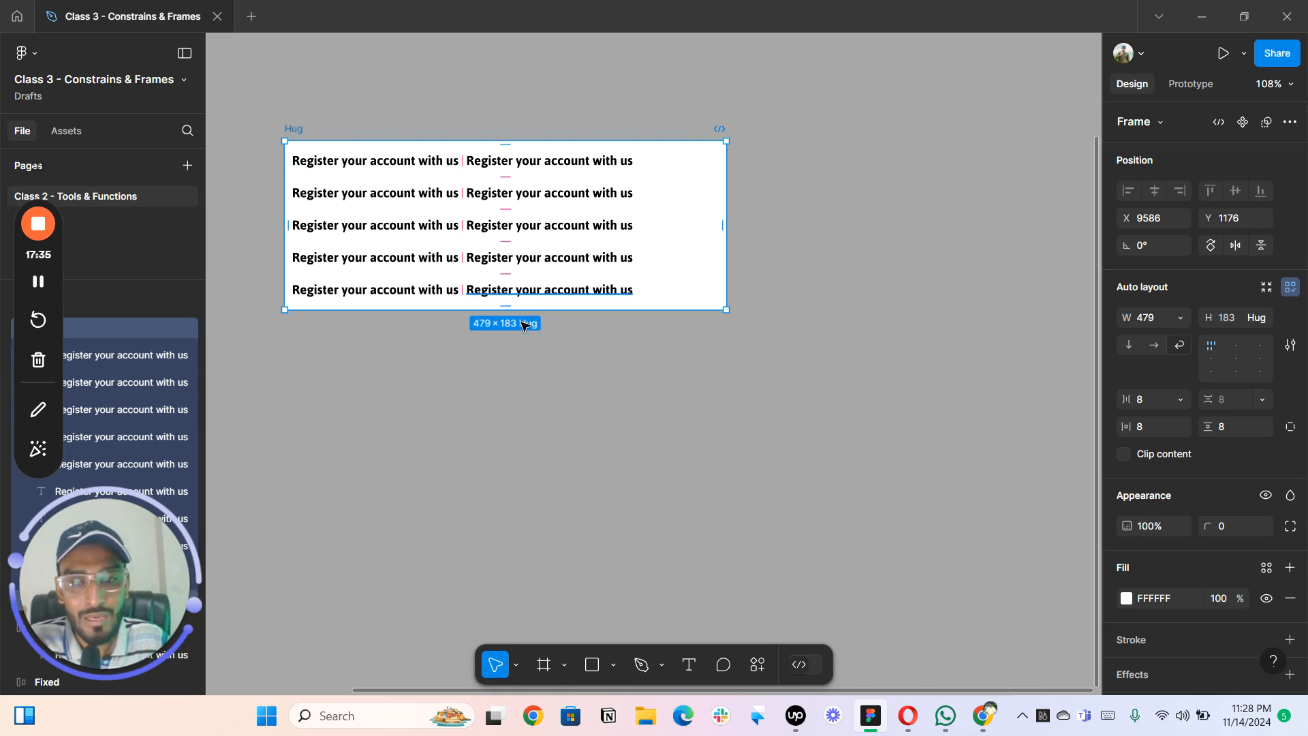
left_click_drag(532, 314, 532, 541)
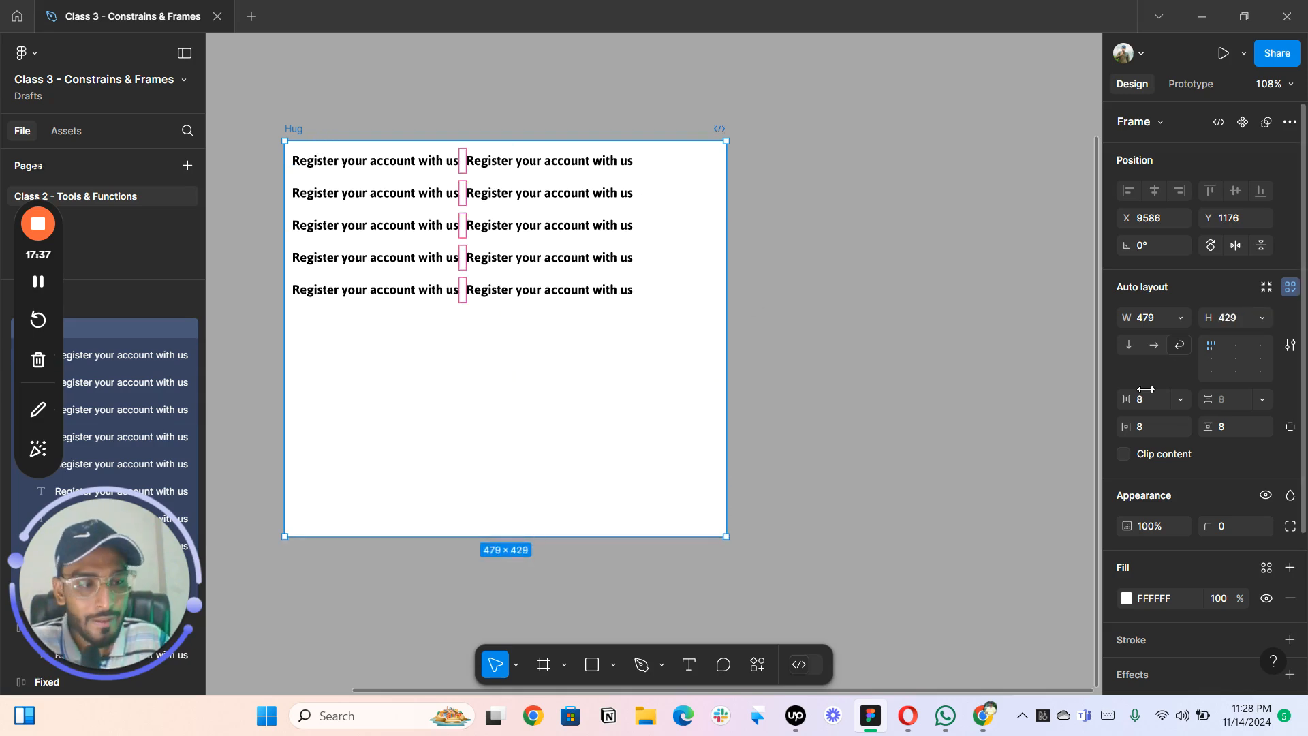
- Try the frame's content alignment at bottom left, middle left, bottom center, bottom right, middle right and top right
left_click(1210, 372)
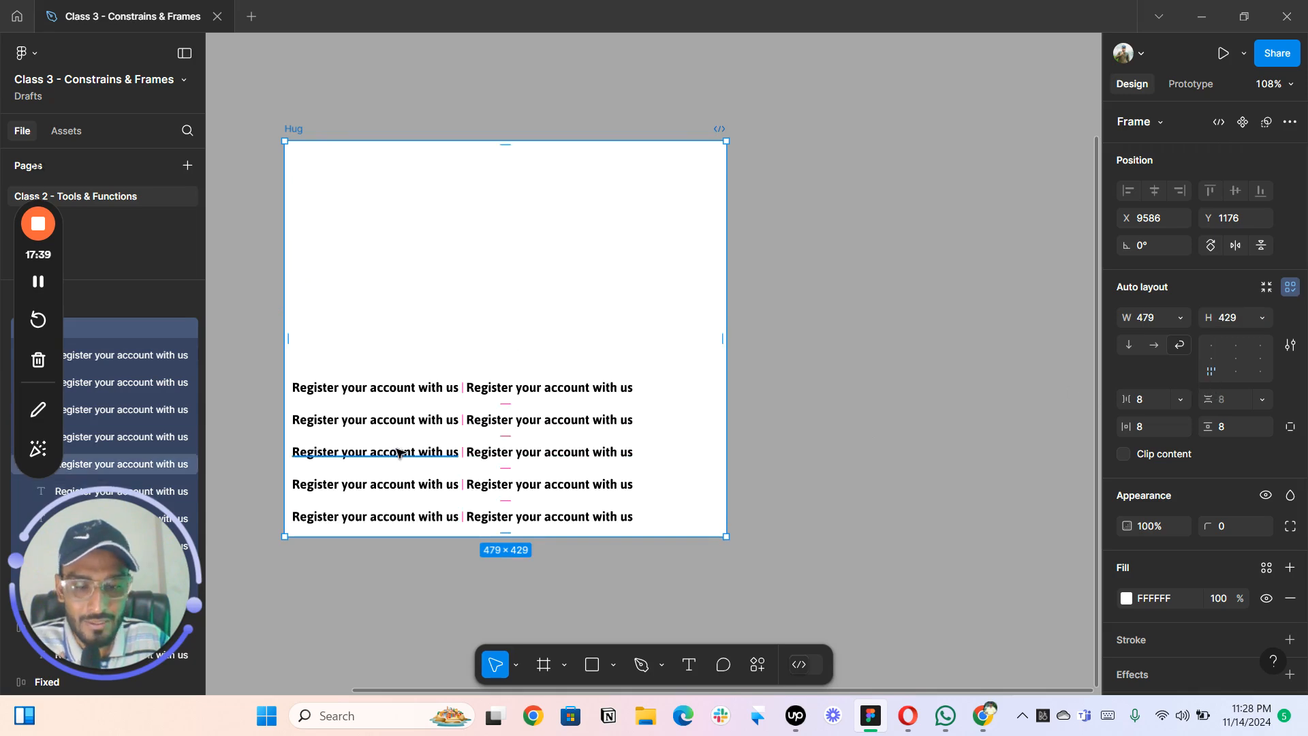
left_click(1211, 359)
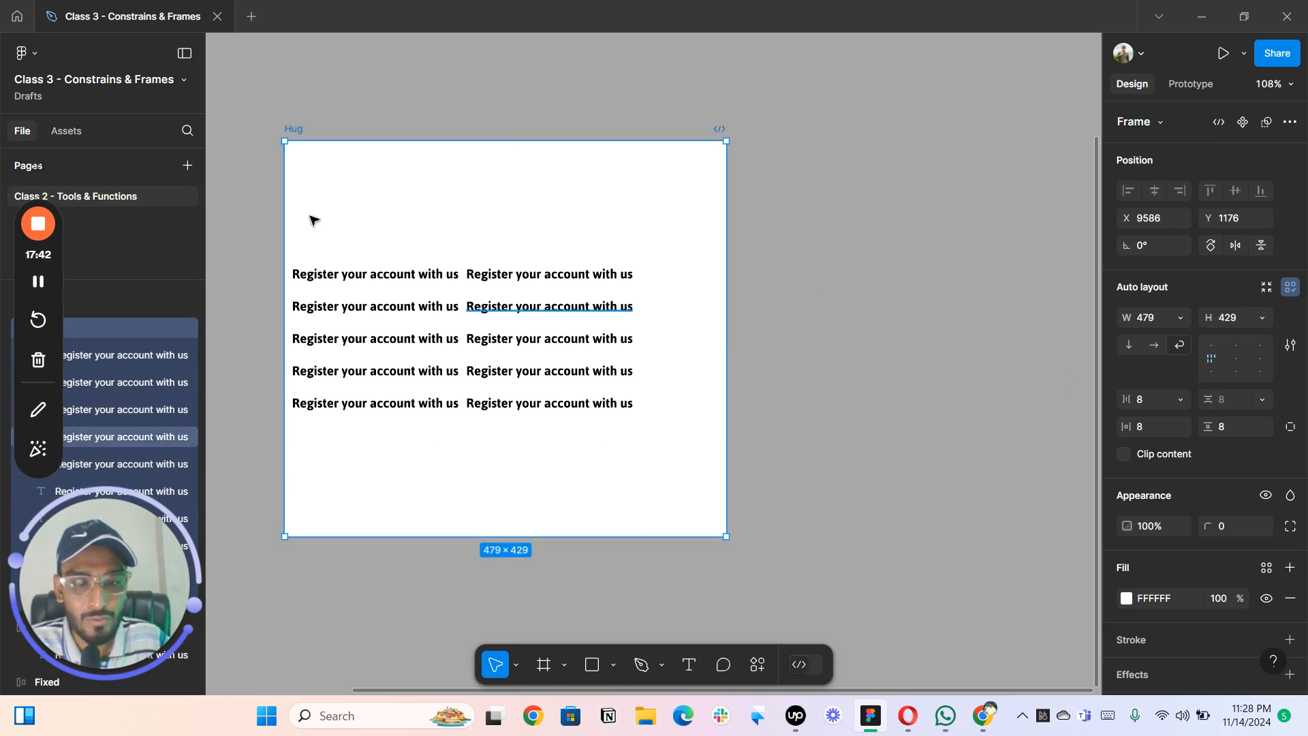
left_click(1237, 372)
left_click(1260, 372)
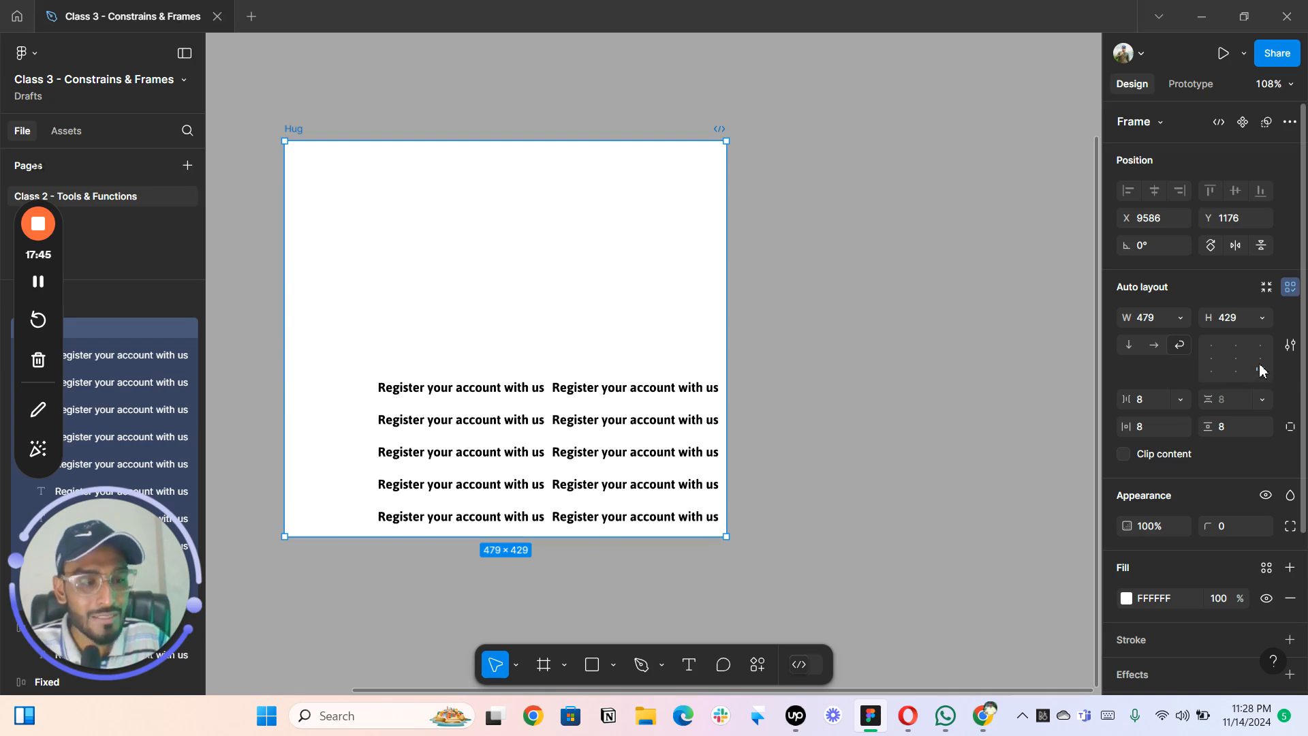
left_click(1260, 359)
left_click(1260, 346)
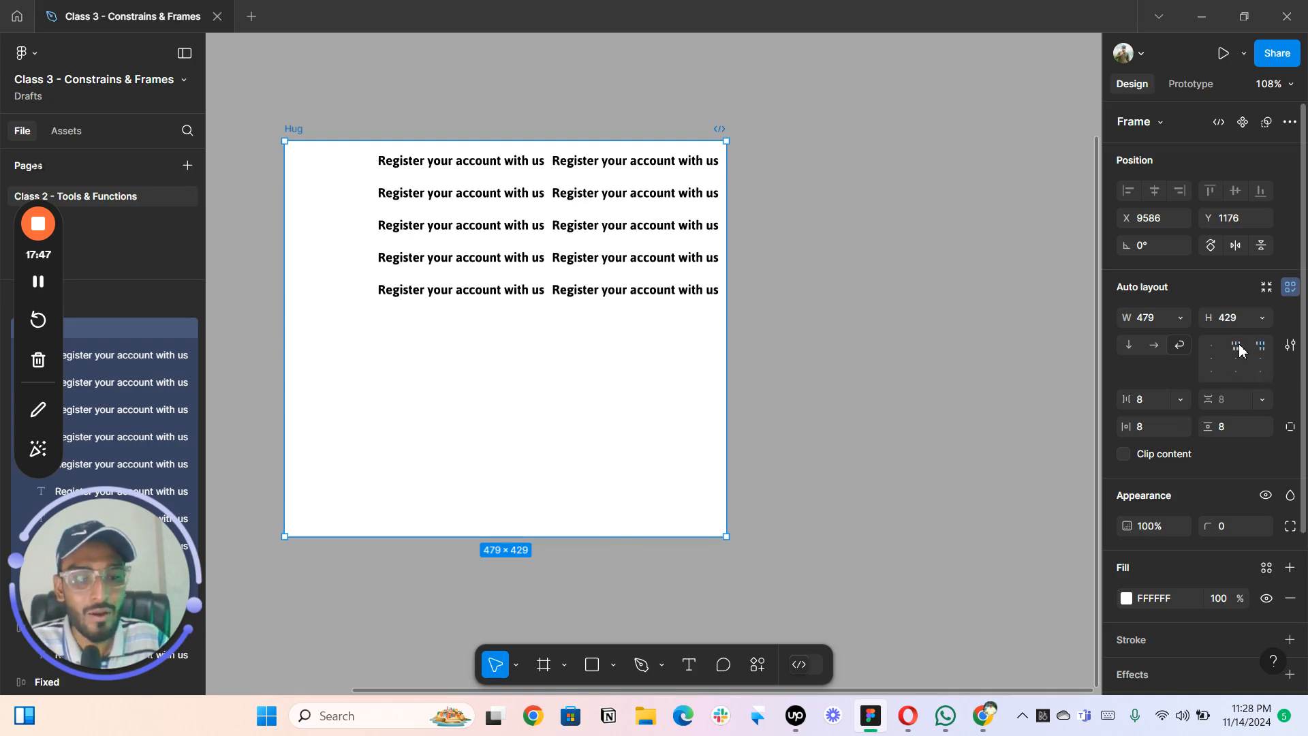
- Switch the wrapping frame's content alignment to top center, top left and finally top right
left_click(1237, 345)
left_click(1211, 346)
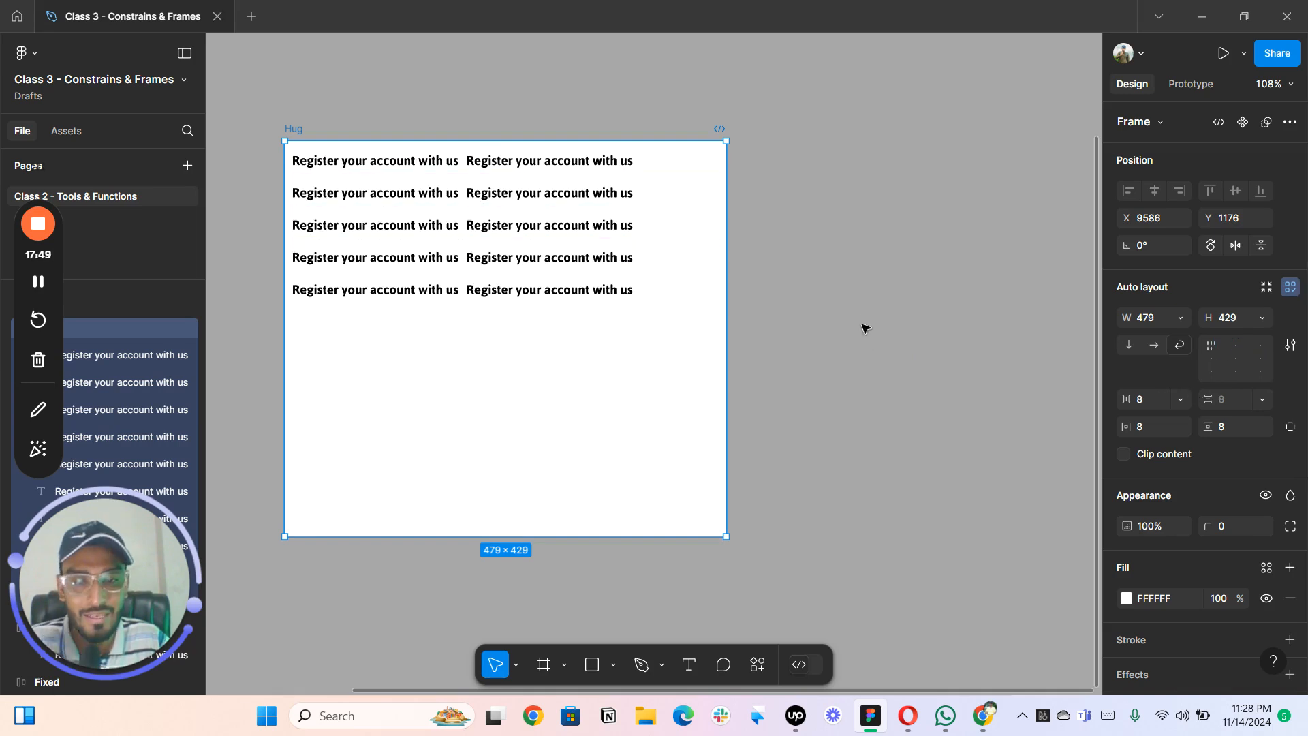
scroll(867, 318, "down", 1)
key("Right")
key("Right")
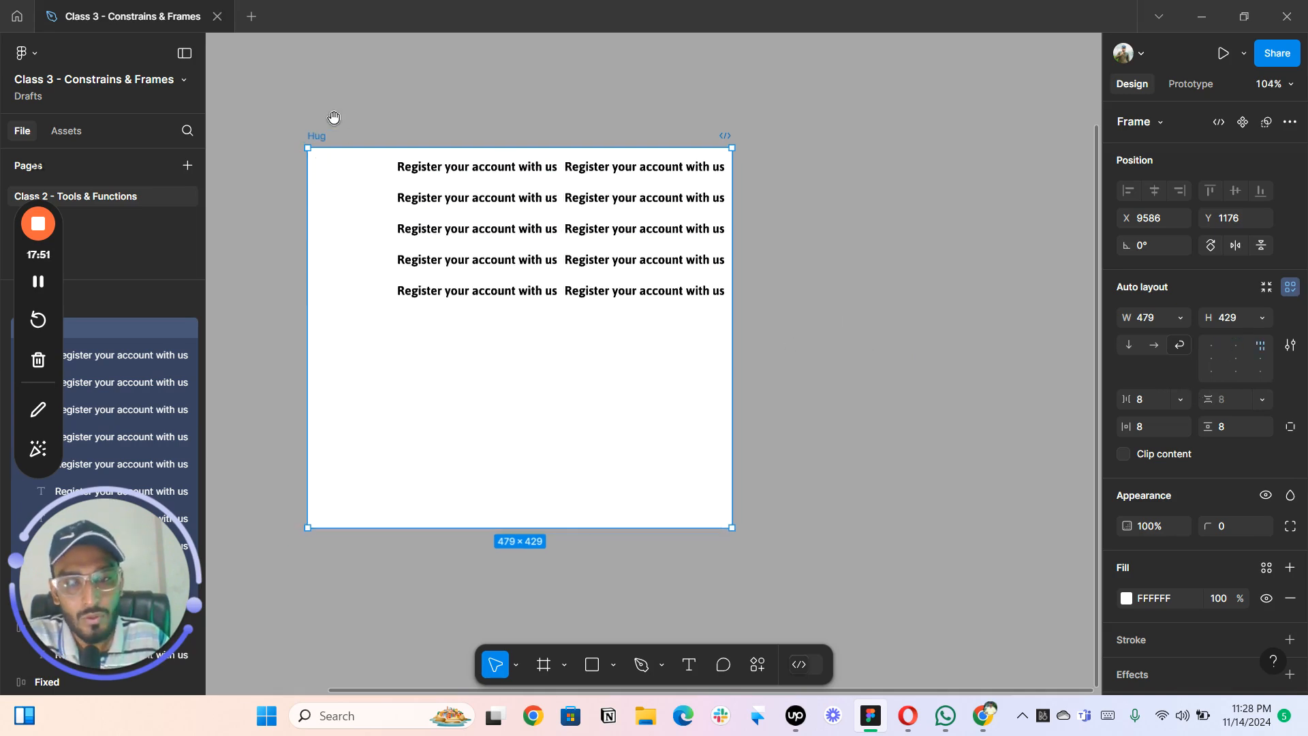
- Delete the wrapping frame with the ten texts
left_click_drag(389, 87, 611, 152)
scroll(553, 182, "down", 3)
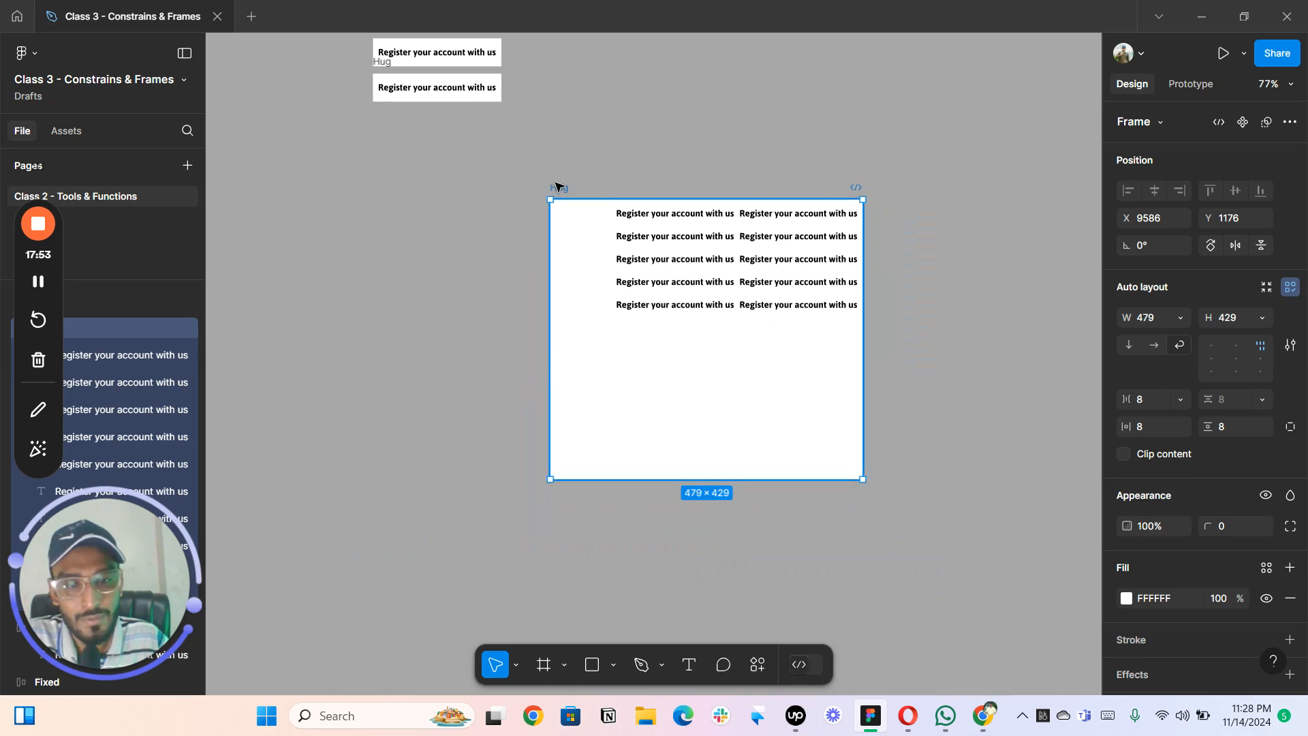
key("Delete")
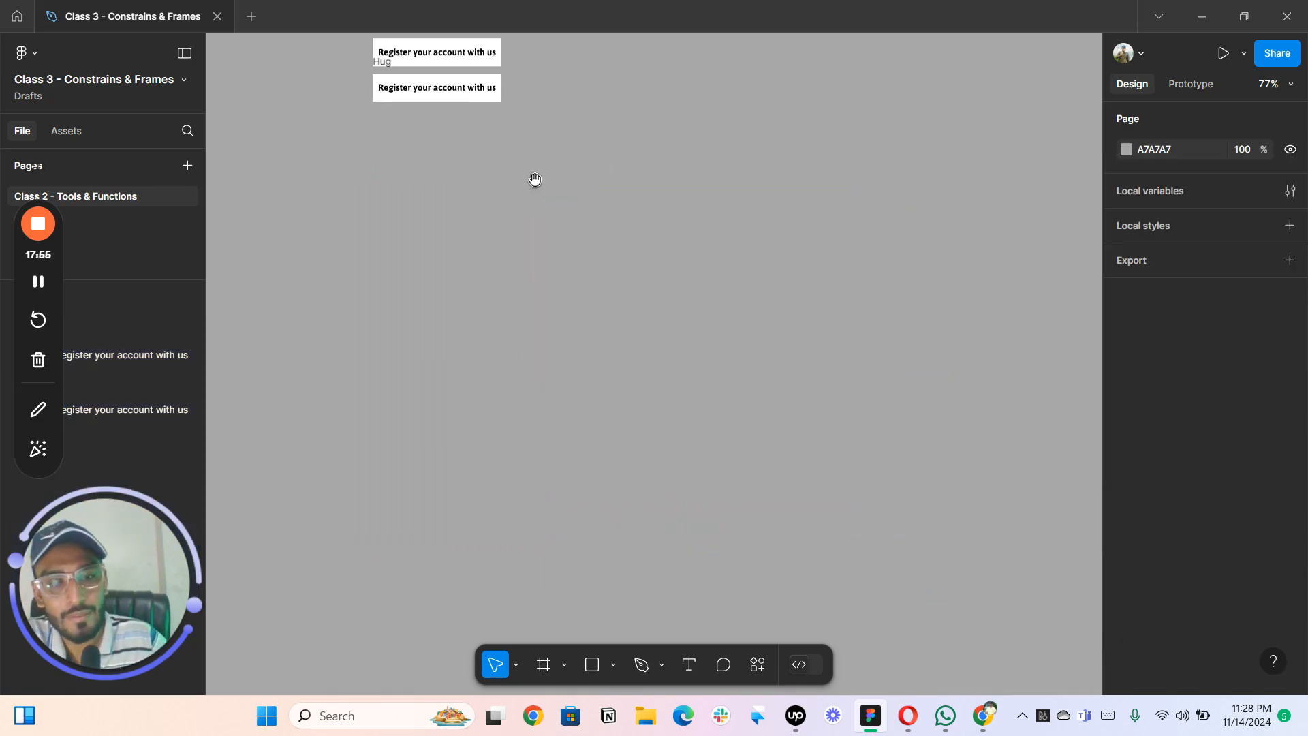
- Draw a circle of about 78 × 78 on the canvas just below the Hug frame
left_click_drag(401, 155, 484, 306)
scroll(479, 272, "up", 5)
scroll(496, 239, "up", 5)
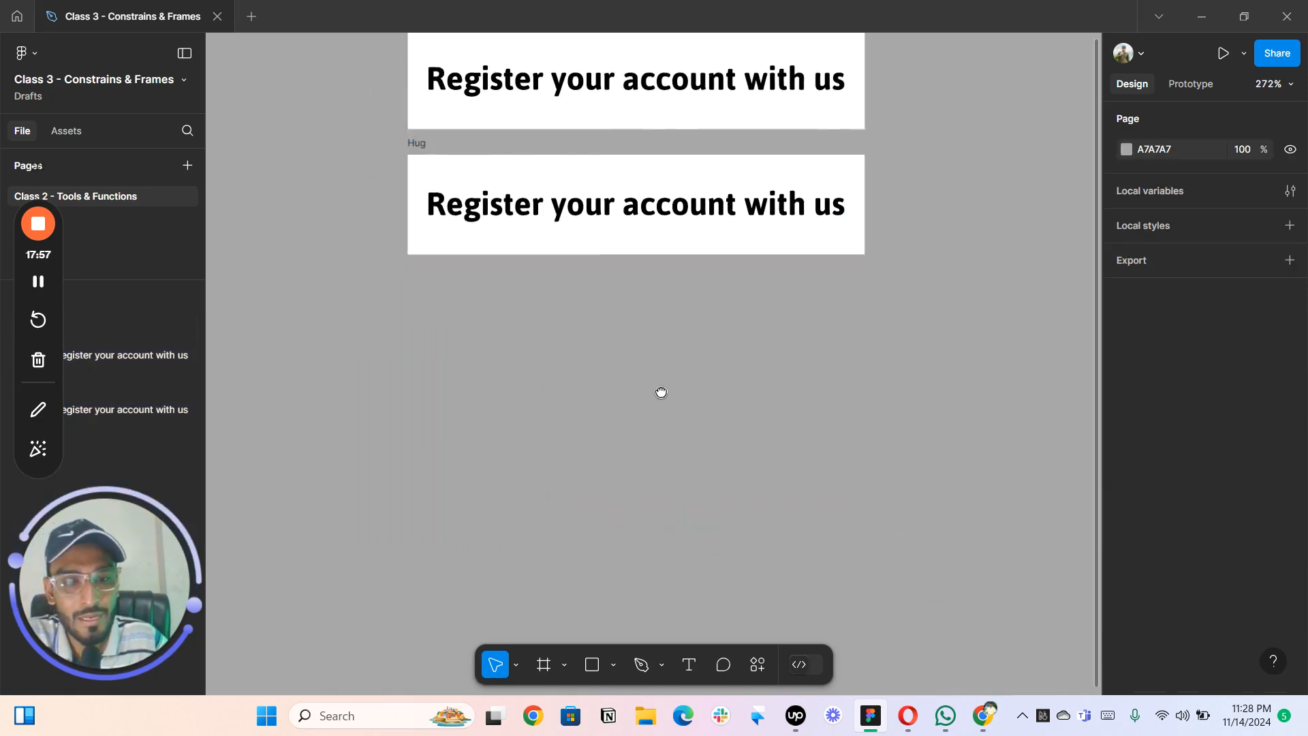
scroll(659, 389, "up", 2)
left_click(379, 207)
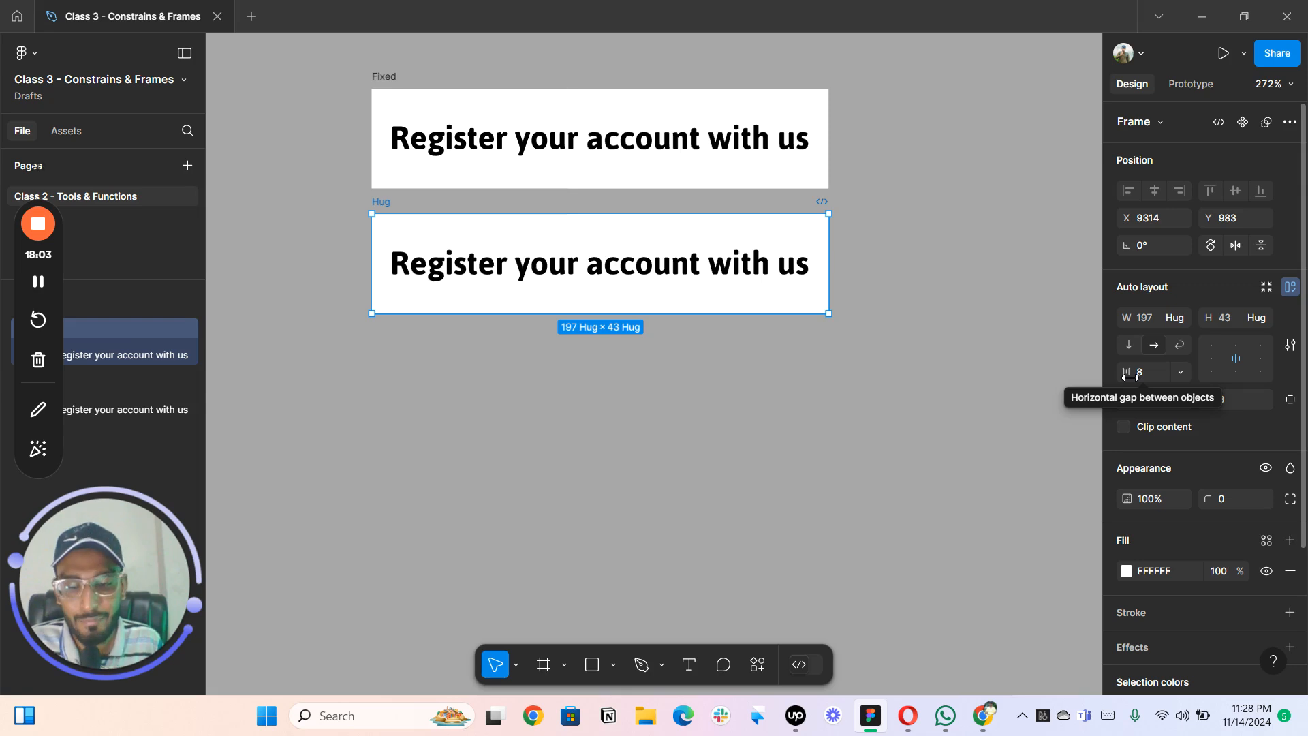
scroll(695, 348, "down", 2)
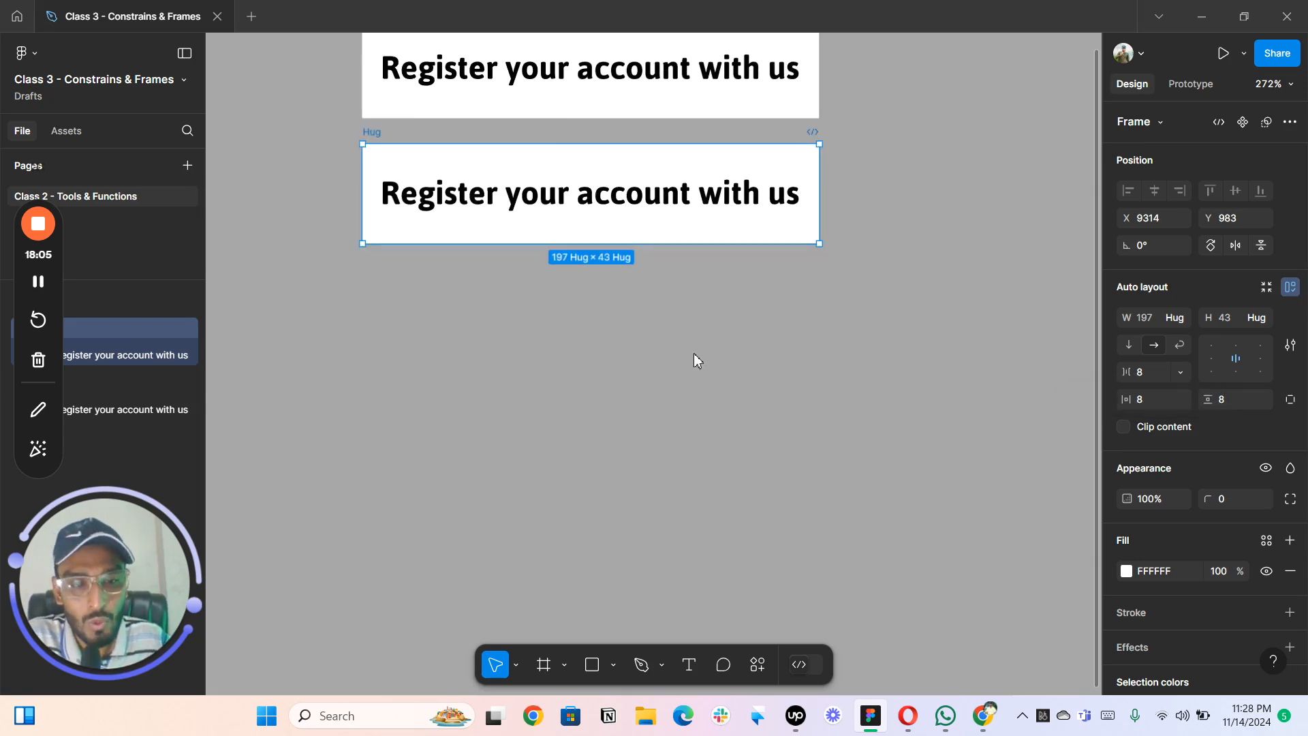
left_click(640, 447)
key("o")
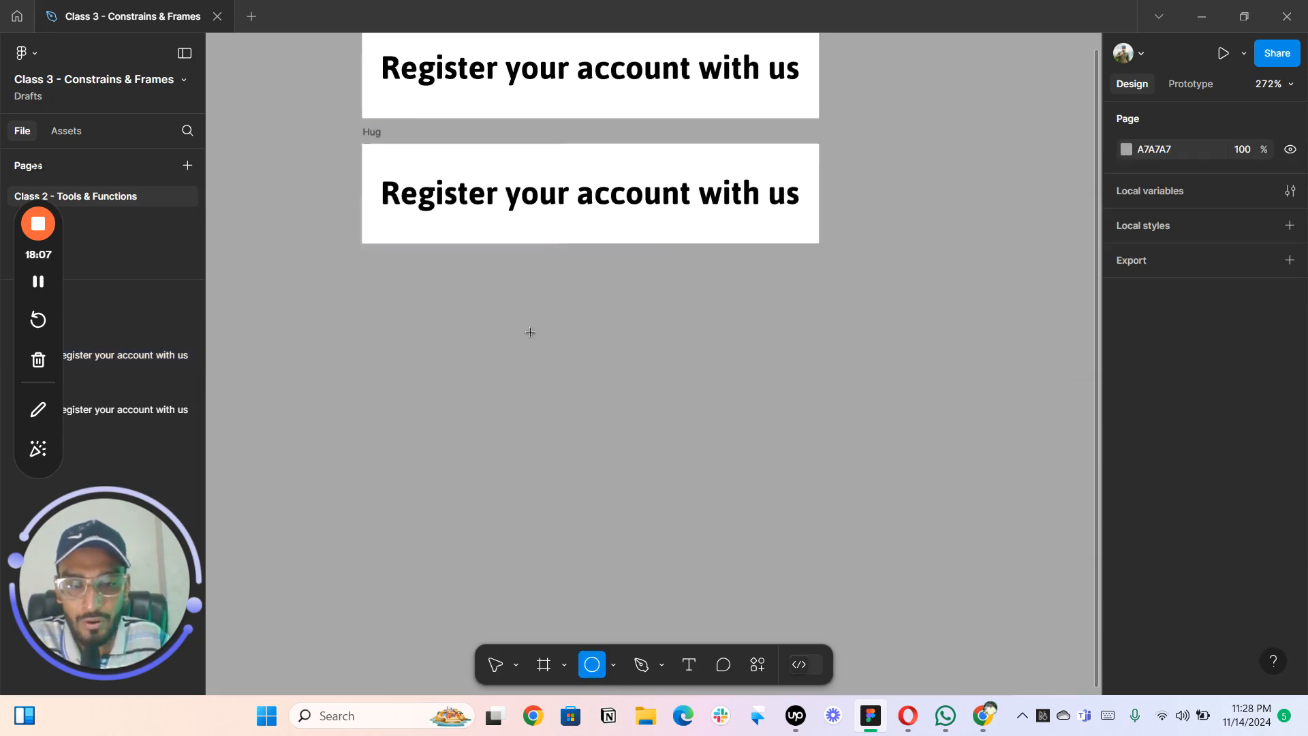
left_click_drag(420, 269, 601, 435)
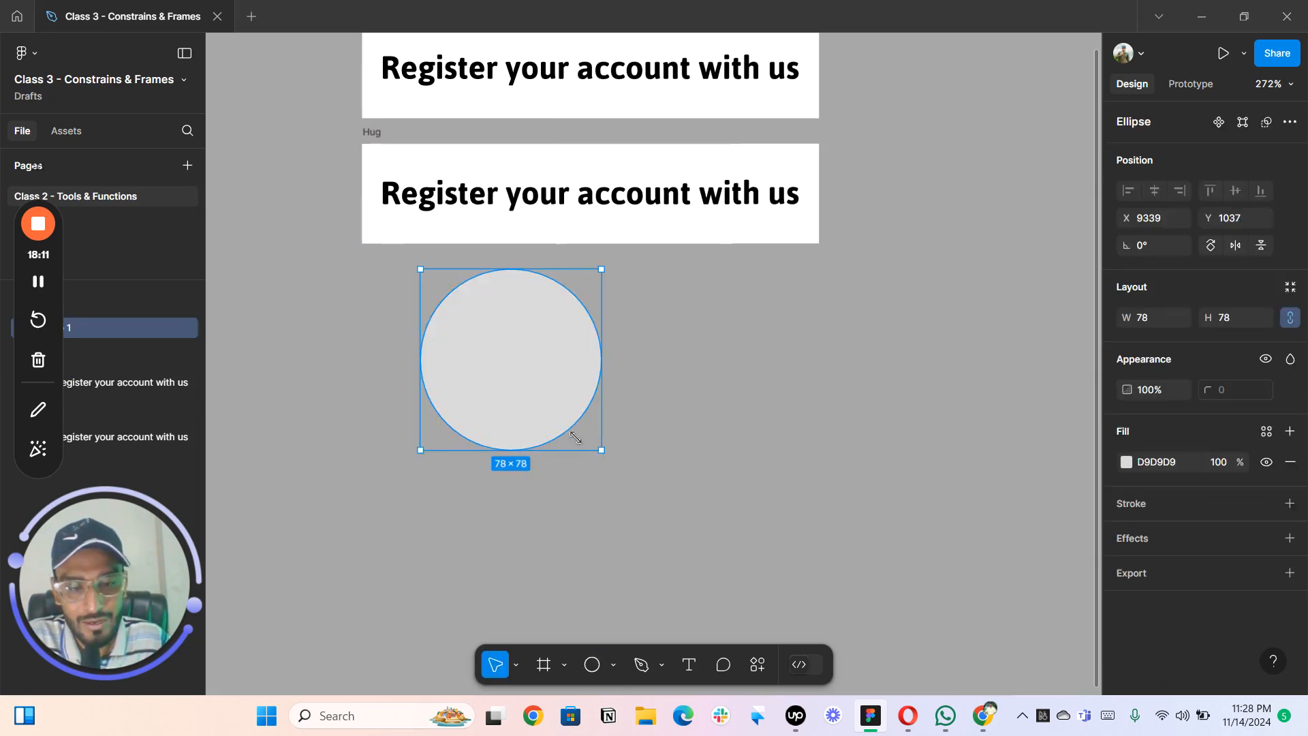
- Shrink the circle to about 27 × 27 and place it inside the Hug frame after the text
left_click_drag(597, 449, 566, 417)
left_click_drag(511, 370, 651, 411)
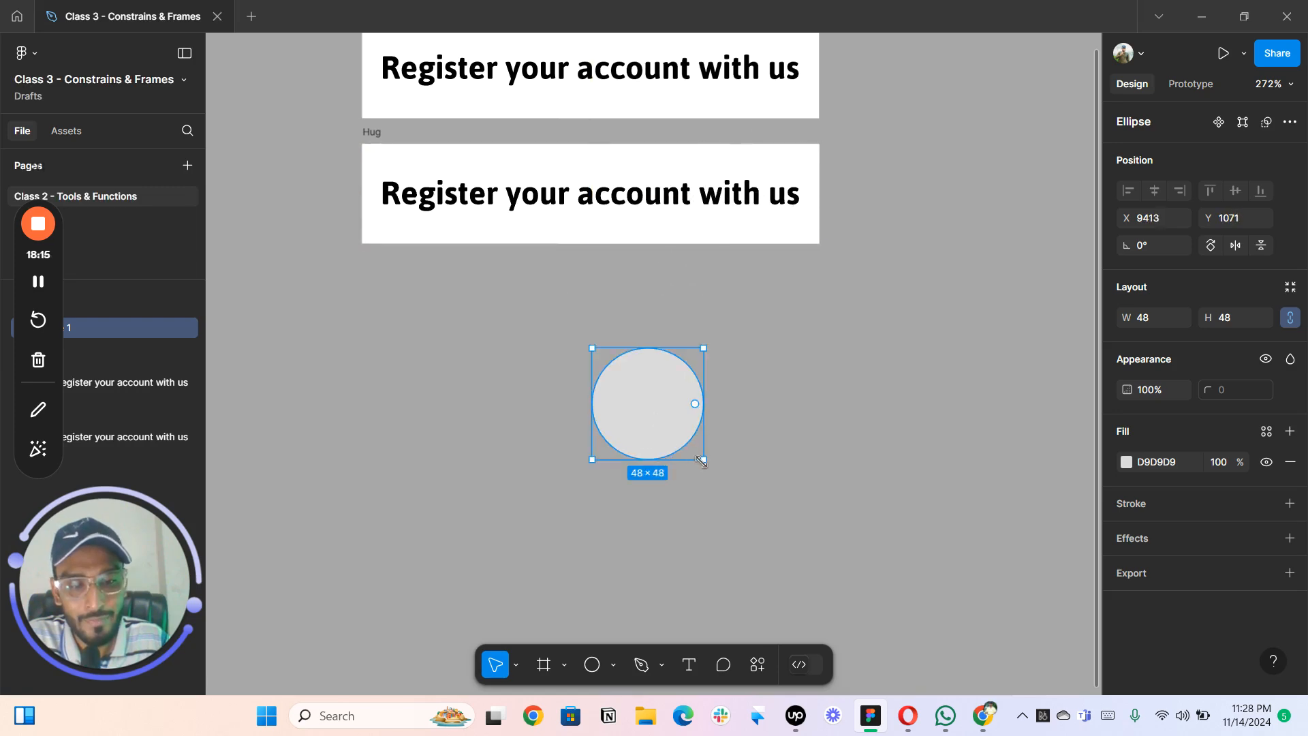
left_click_drag(700, 460, 907, 257)
scroll(848, 205, "up", 5)
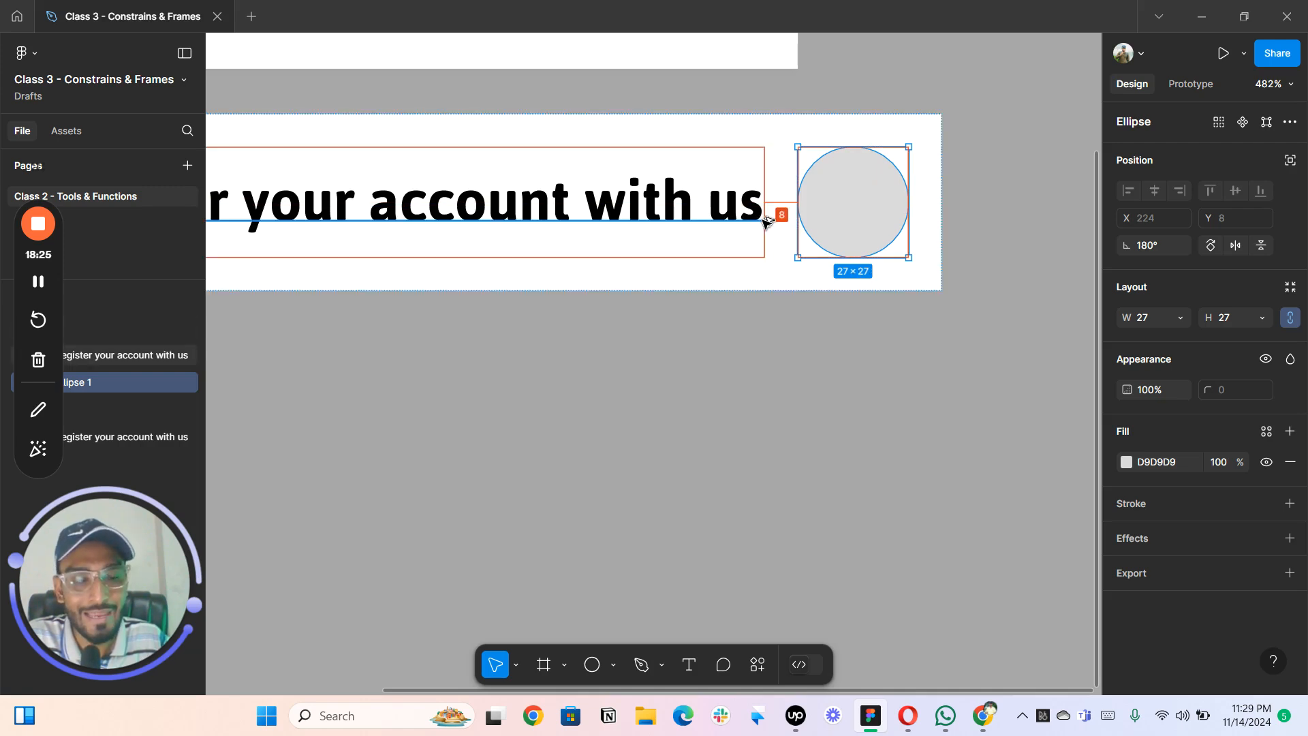
- Duplicate the circle twice in the Hug frame to make a row of three circles, and deselect
scroll(765, 220, "down", 2)
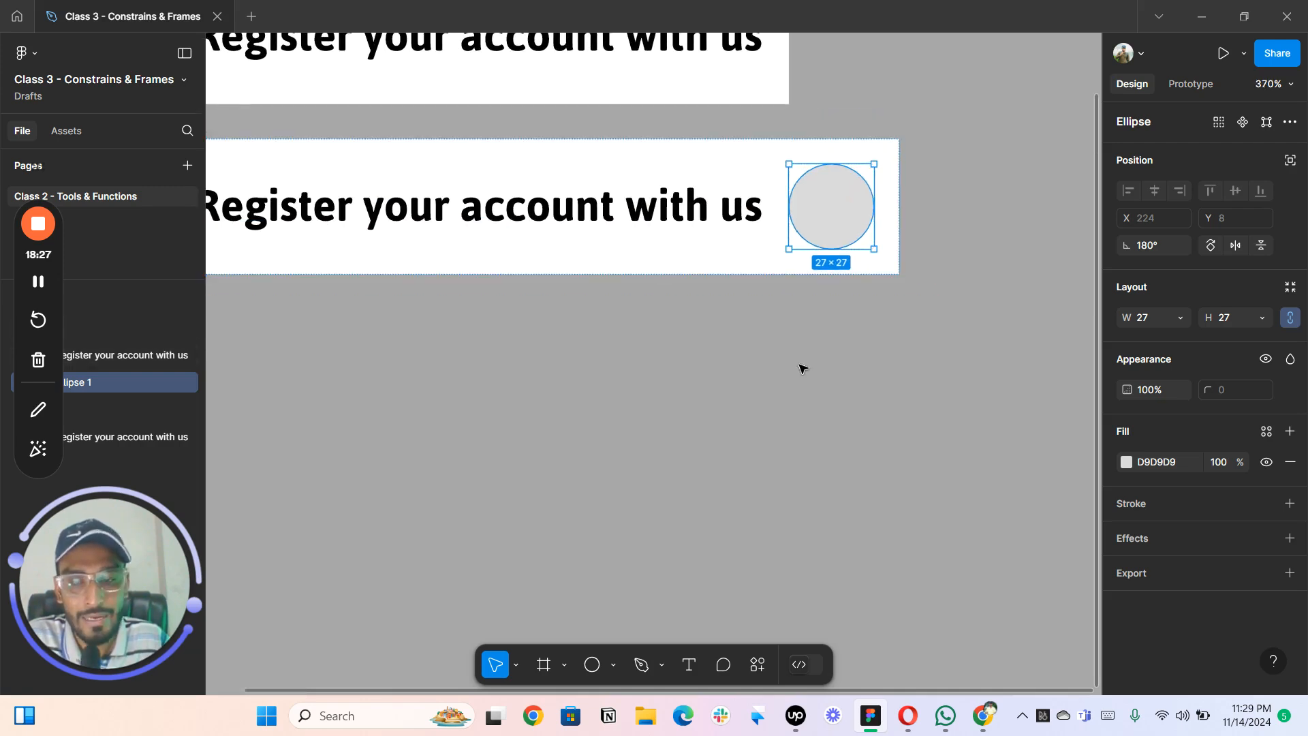
key("ctrl+d")
key("ctrl+d")
scroll(802, 378, "down", 4)
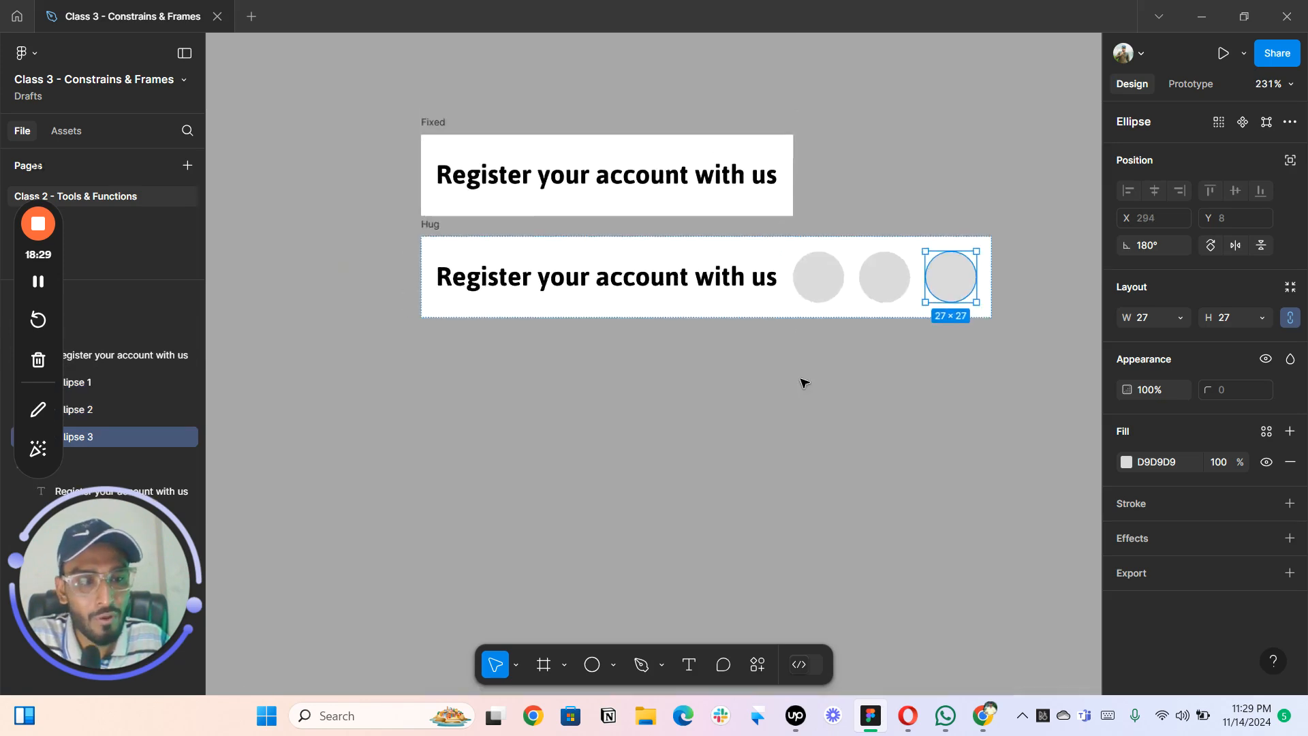
left_click_drag(872, 418, 686, 406)
left_click(873, 410)
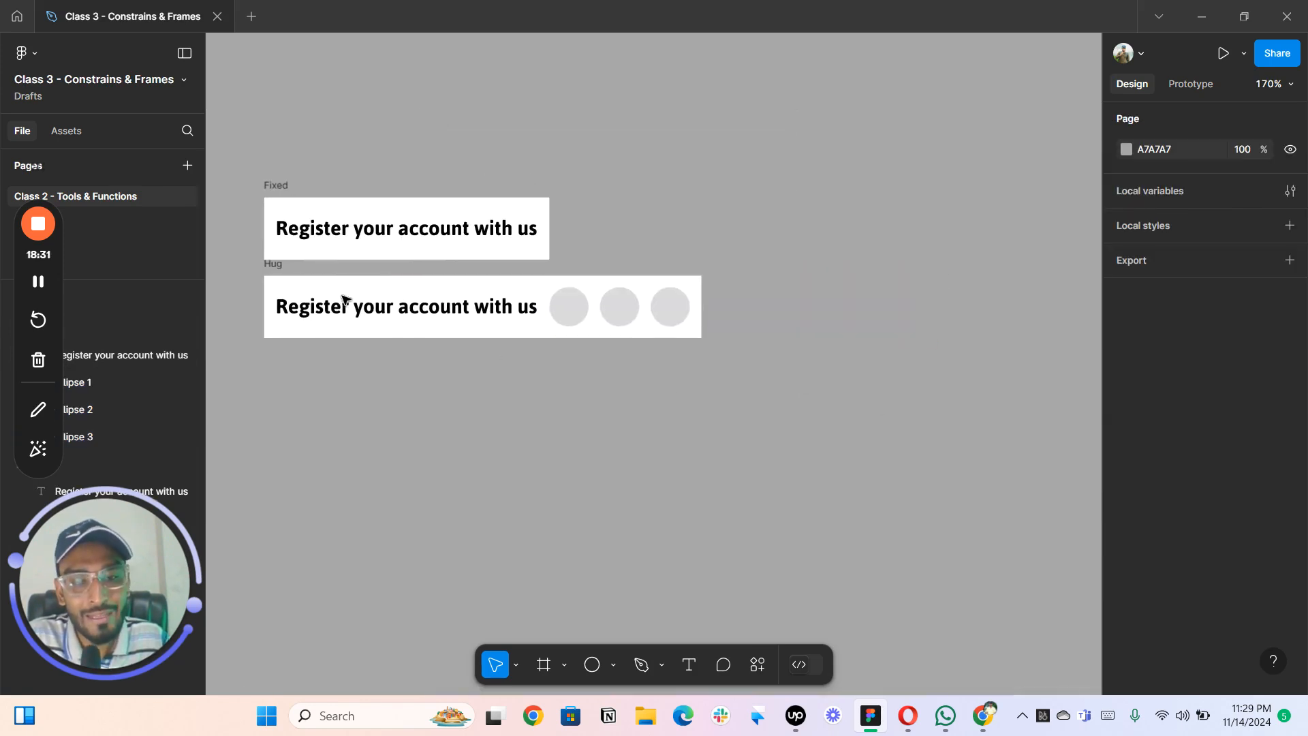
- Set the horizontal gap between objects in the Hug frame to 11
left_click(289, 284)
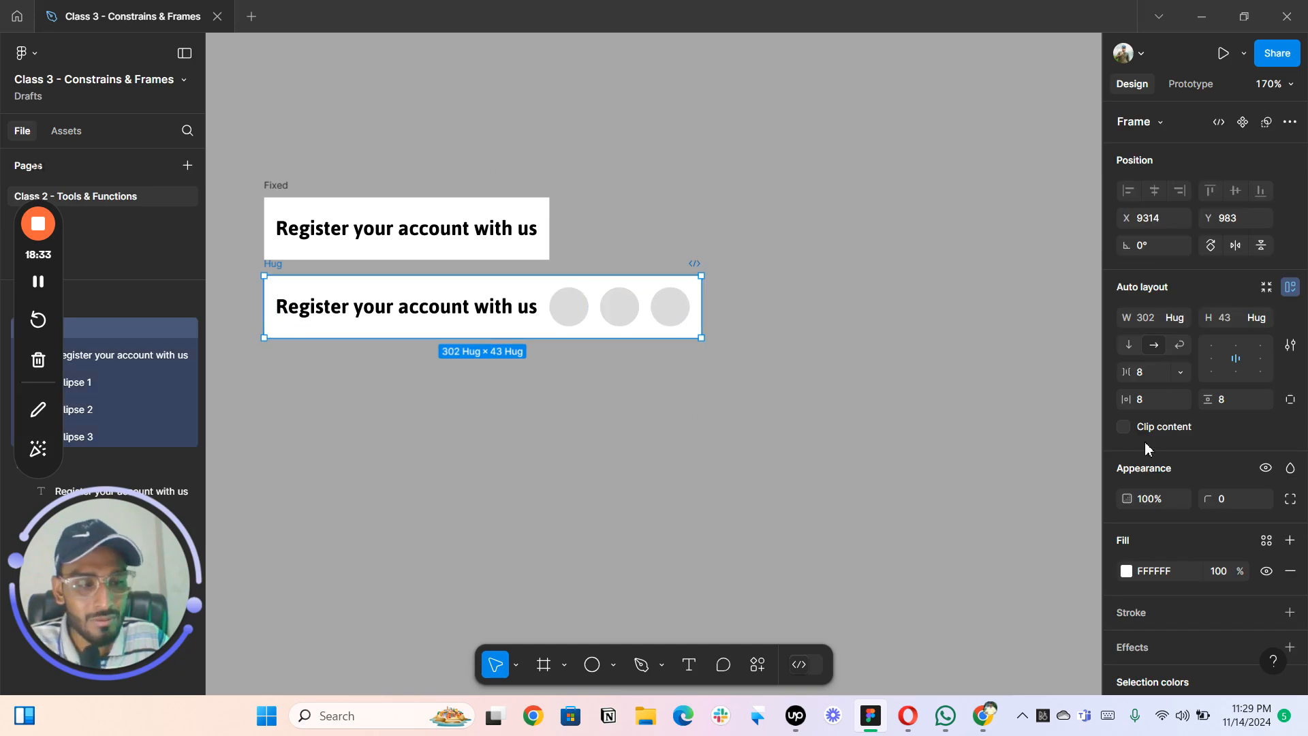
mouse_move(1128, 372)
left_mouse_down()
mouse_move(1248, 378)
mouse_move(1080, 382)
mouse_move(1120, 388)
mouse_move(1129, 372)
left_mouse_up()
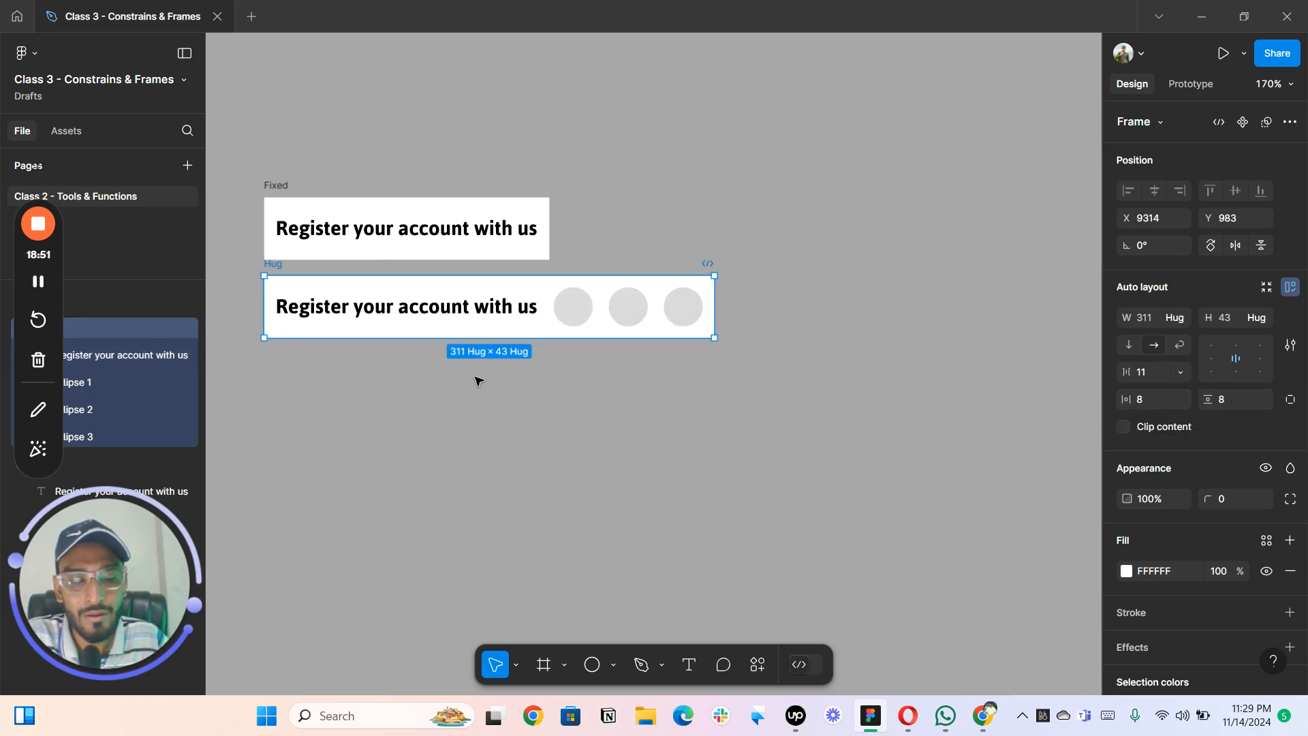
- Examine the padding between the Hug frame's left edge and its text up close
scroll(473, 376, "up", 3)
left_click(543, 267)
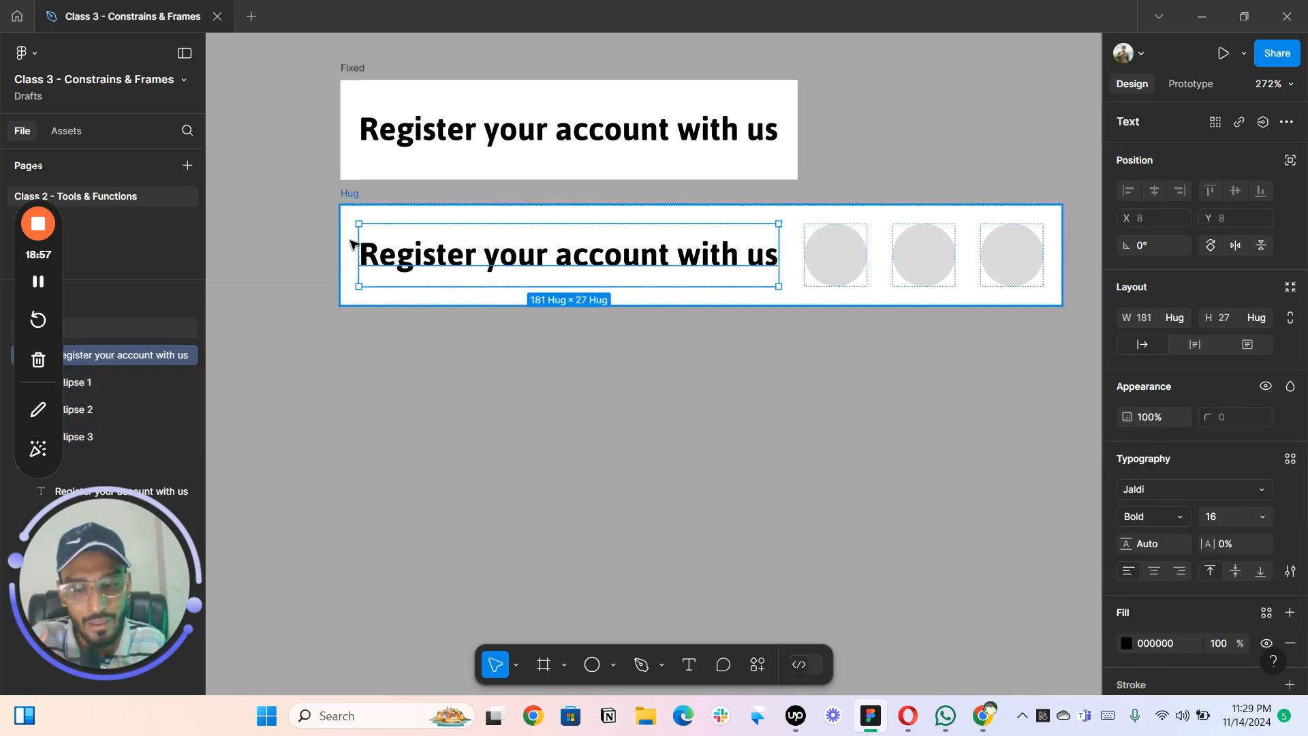
scroll(352, 266, "up", 4)
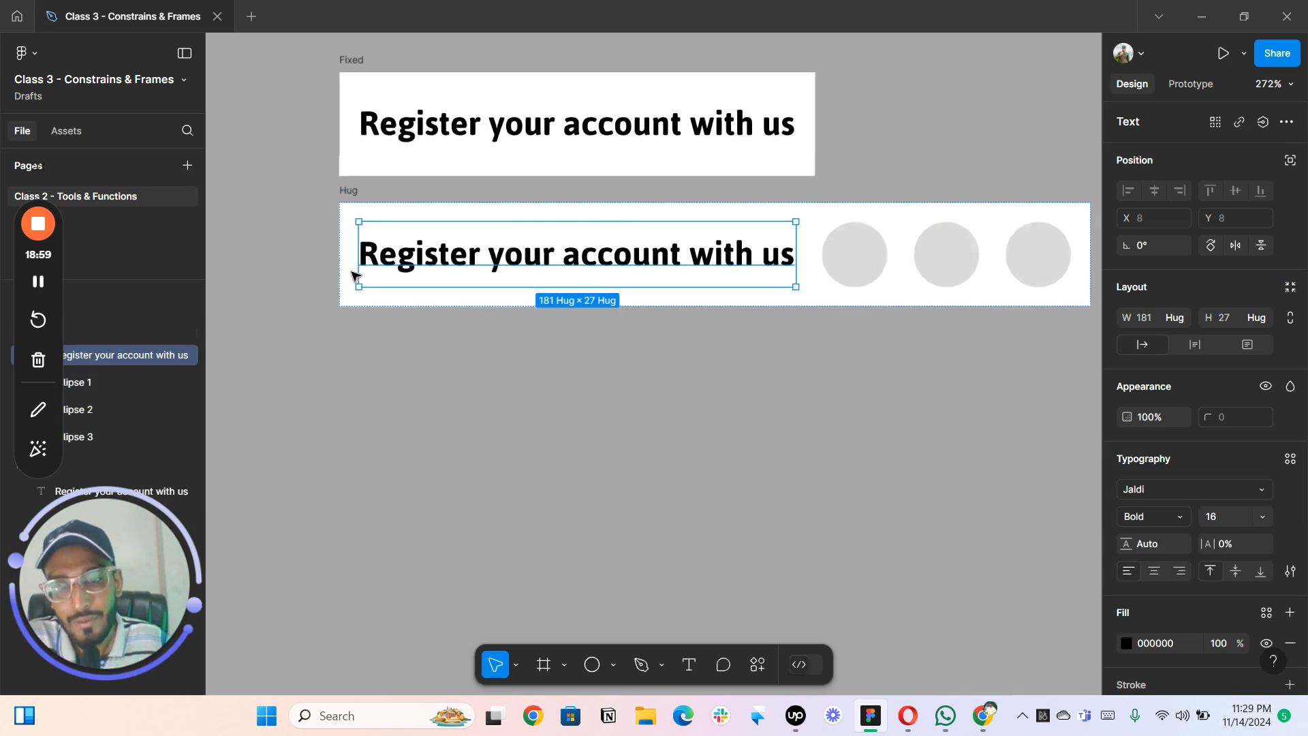
left_click(349, 217)
scroll(346, 205, "up", 4)
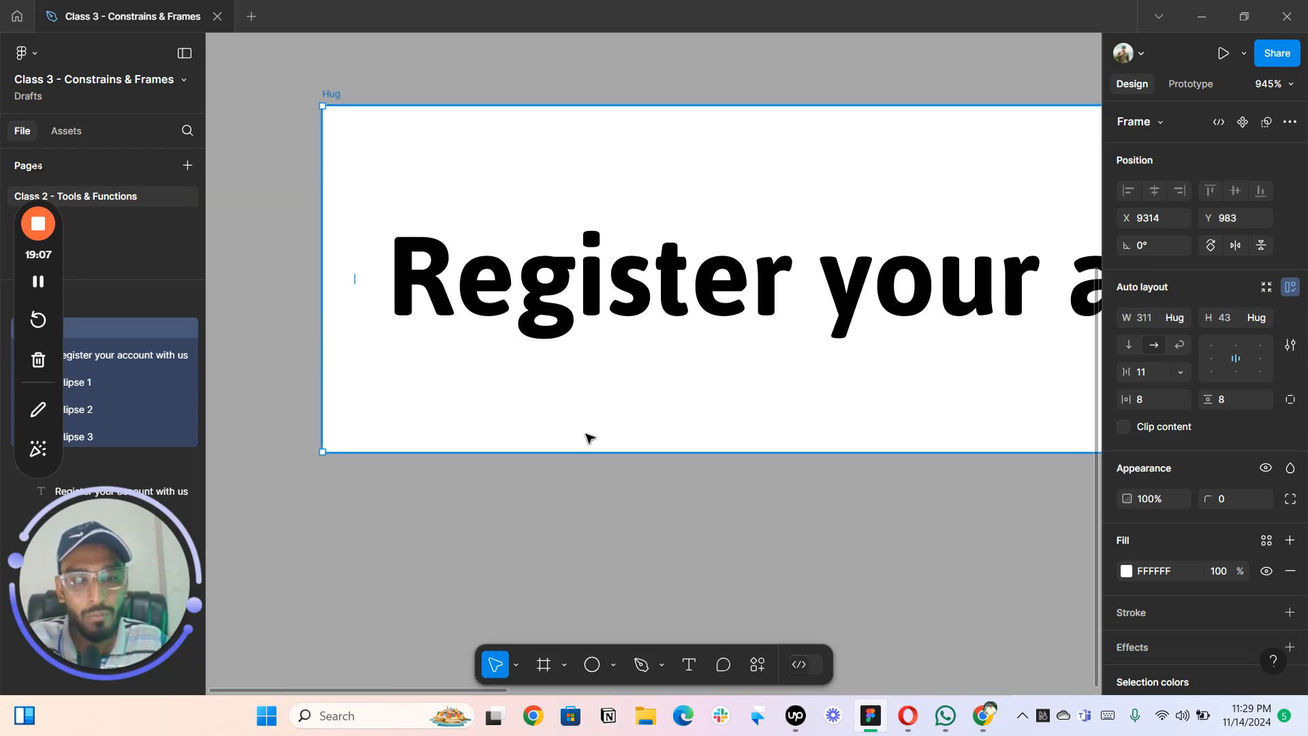
scroll(356, 287, "down", 2)
scroll(356, 286, "down", 8)
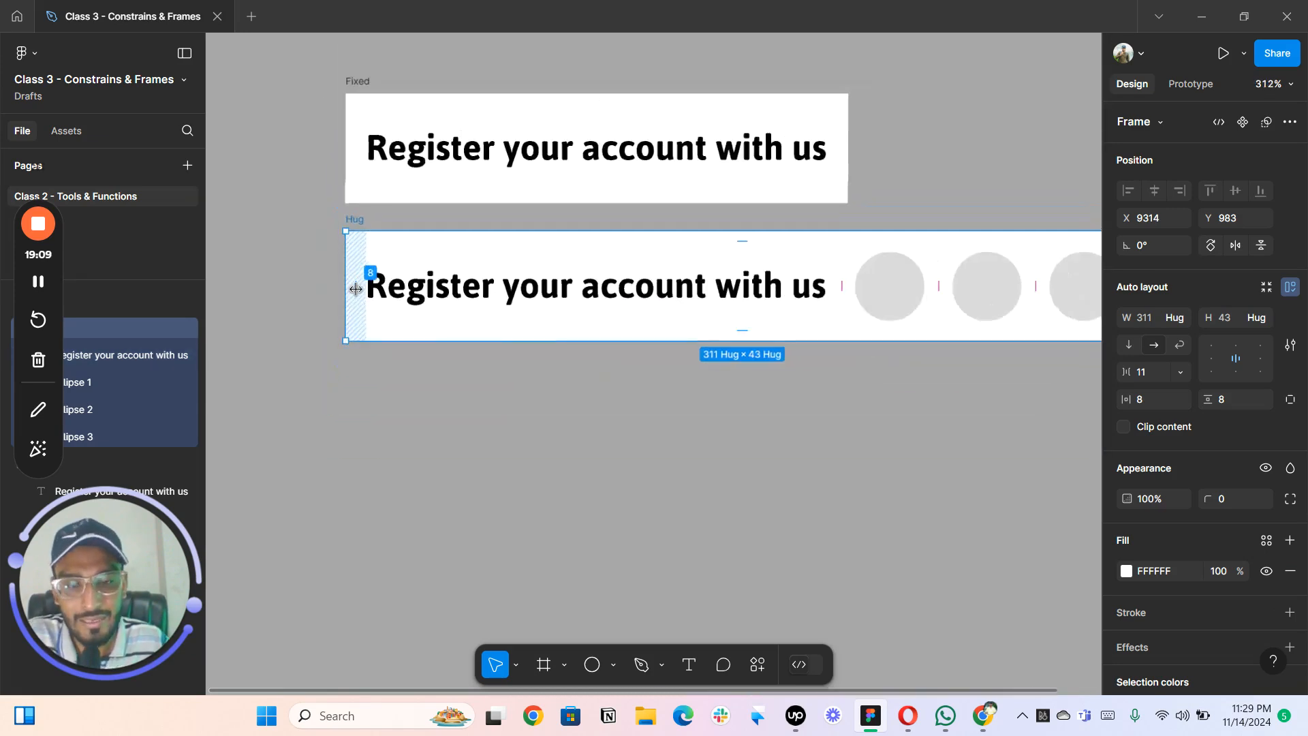
left_click(656, 405)
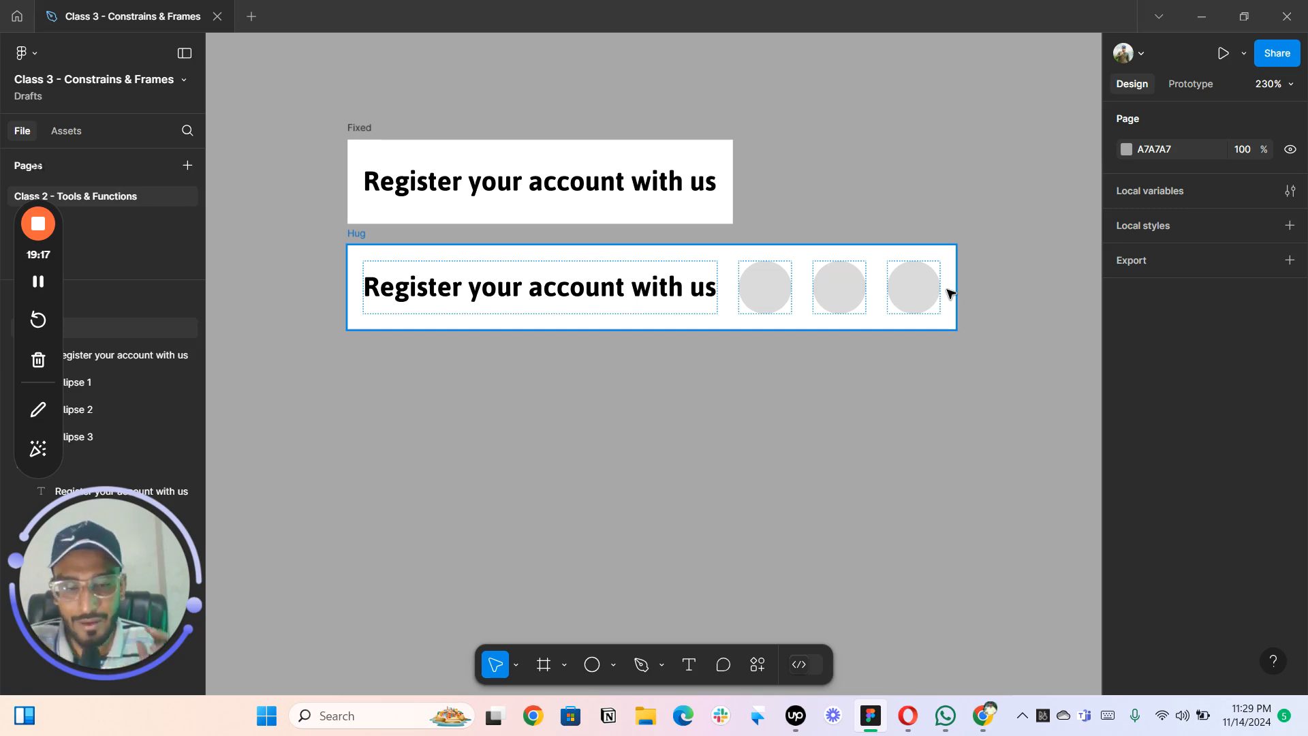
- Try changing the Hug frame's horizontal padding, and undo the change
left_click(358, 235)
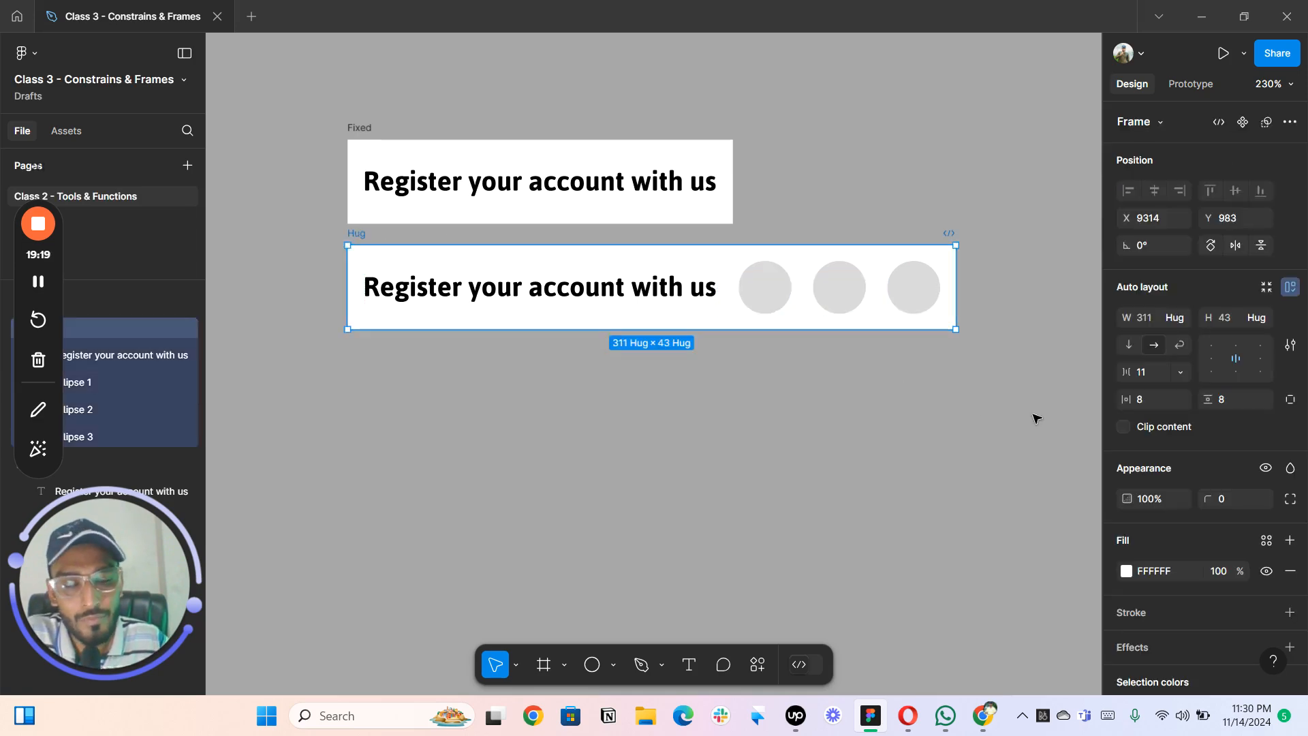
left_click_drag(1125, 399, 1208, 404)
key("ctrl+z")
- Show individual padding for the Hug frame and set its left padding to 24
left_click_drag(949, 408, 852, 405)
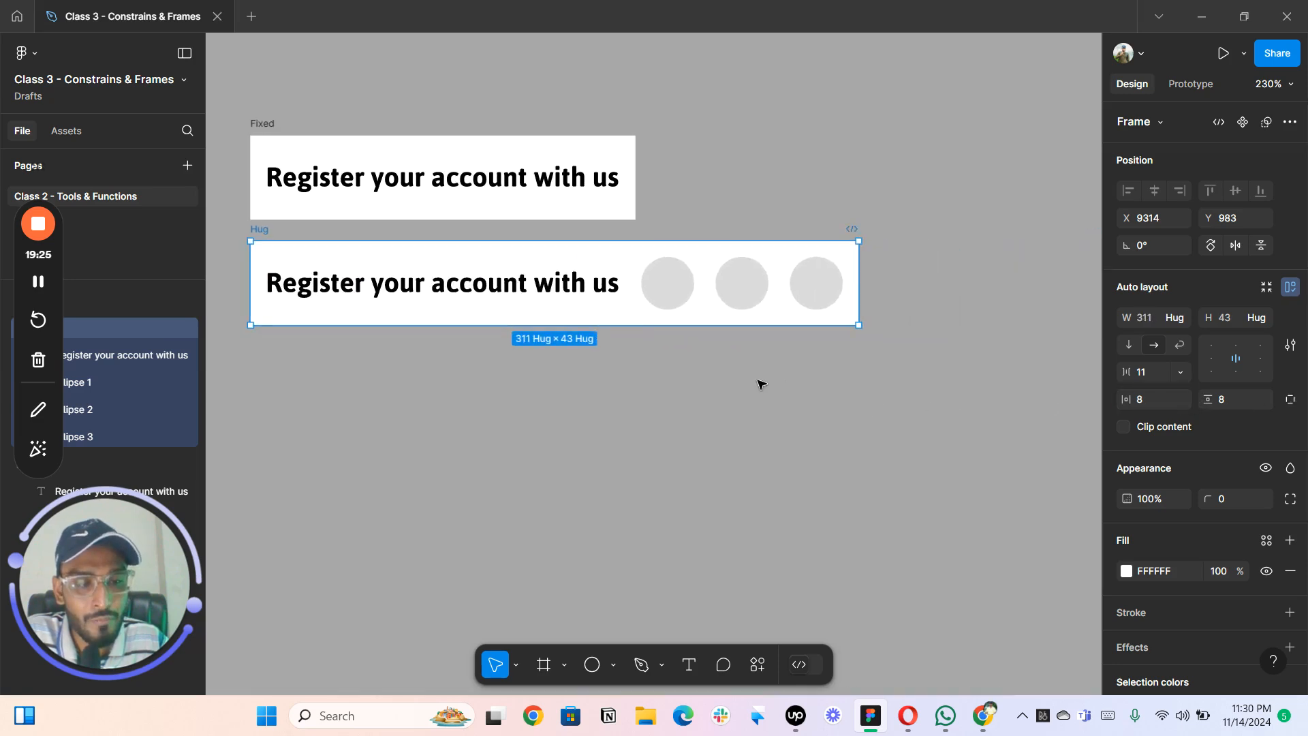
scroll(761, 384, "up", 1)
scroll(657, 406, "down", 2)
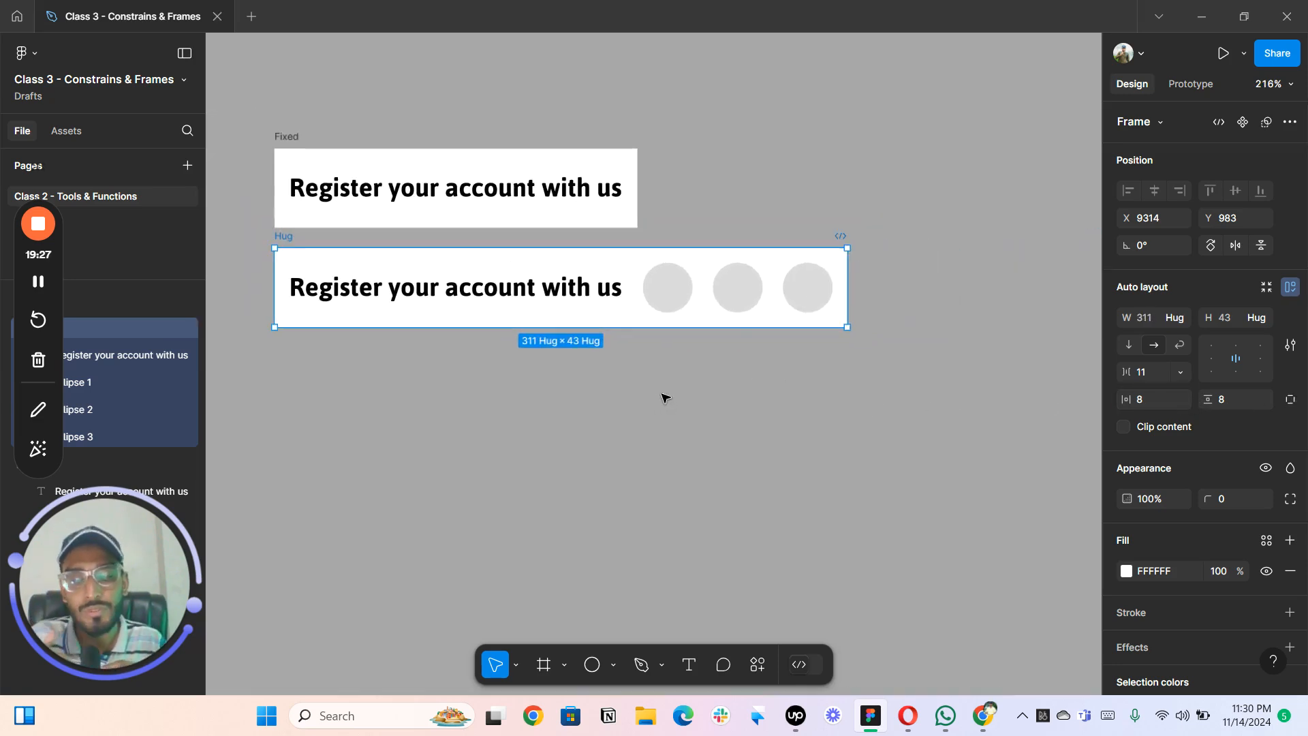
left_click(1290, 399)
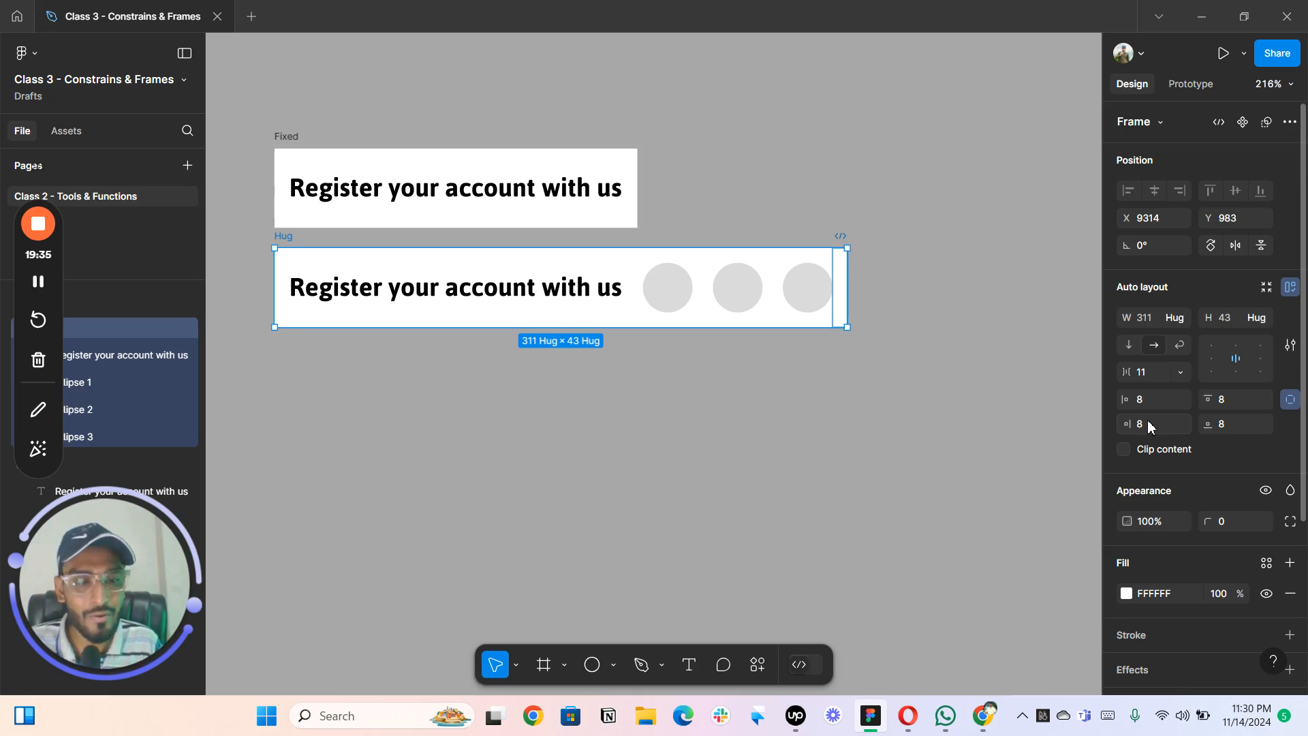
left_click(1142, 396)
type("24")
key("Return")
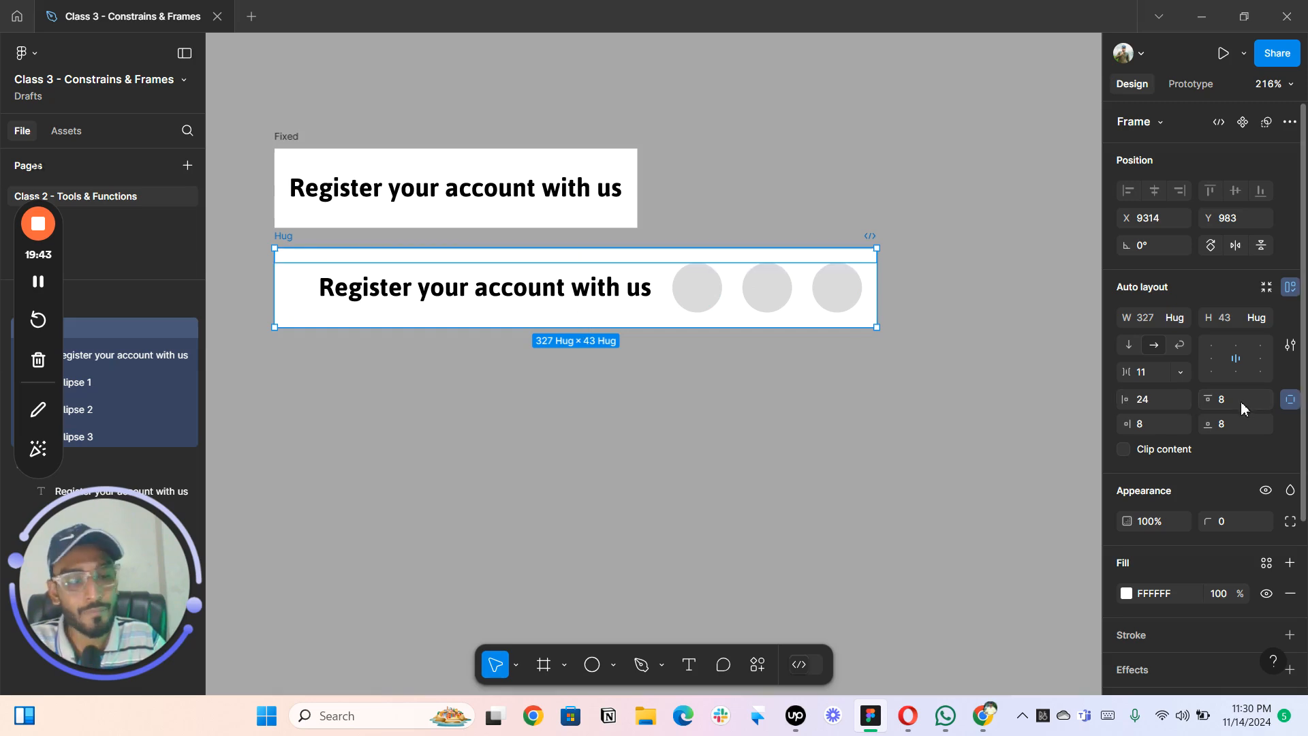
- Set the bottom padding of the Hug frame to 16
left_click(1223, 422)
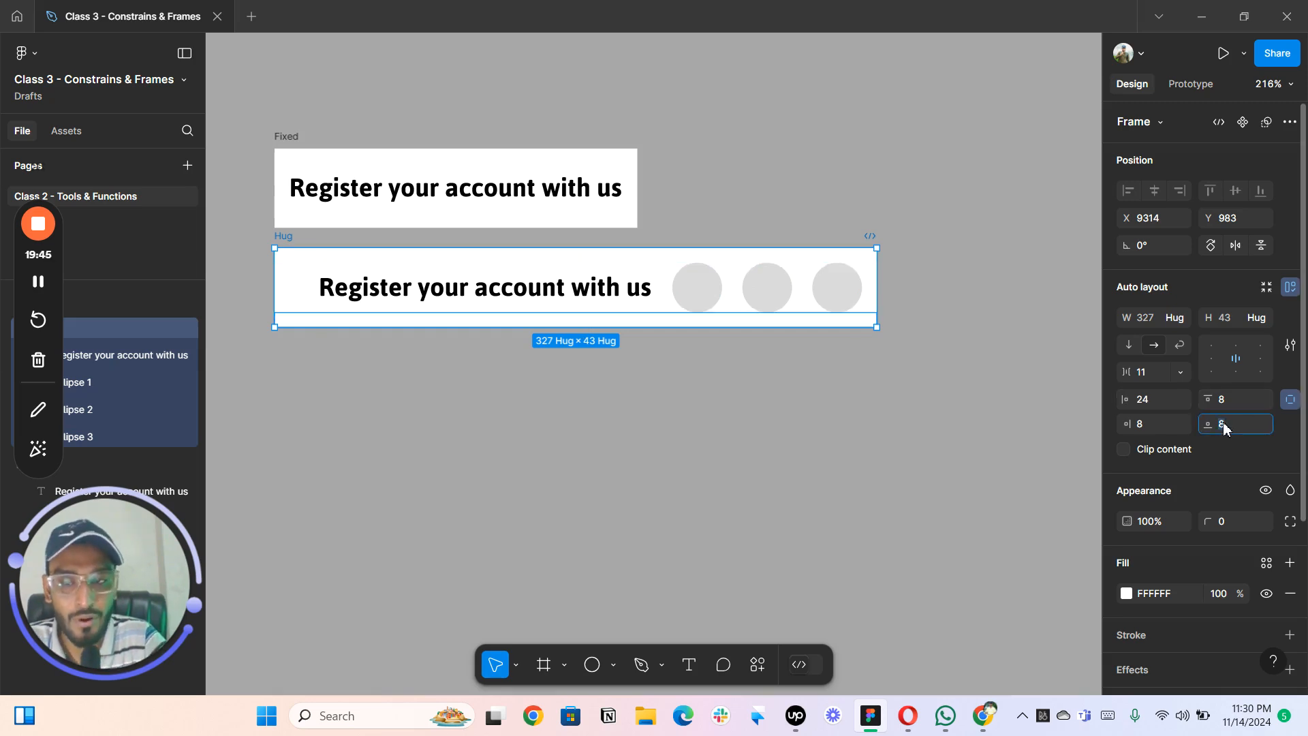
type("16")
key("Return")
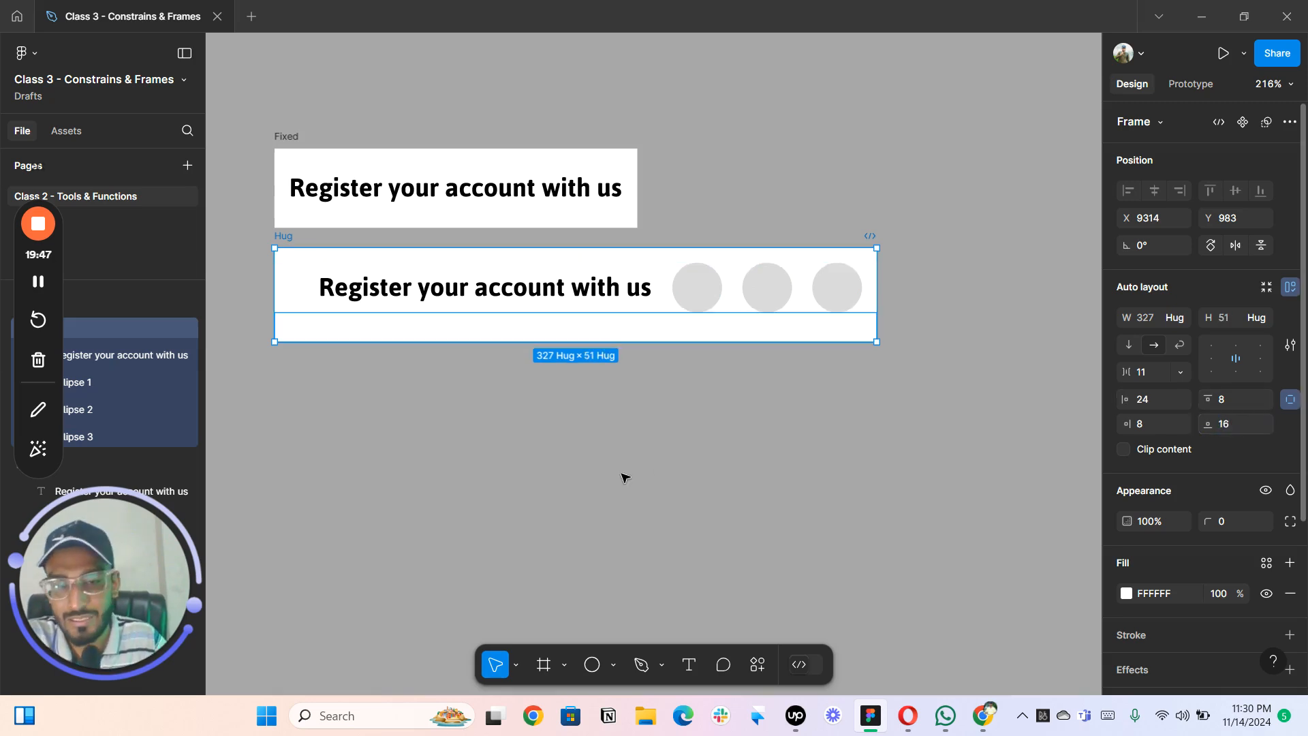
- Try aligning the Hug frame's content to the top right, and restore the center alignment
left_click(1260, 345)
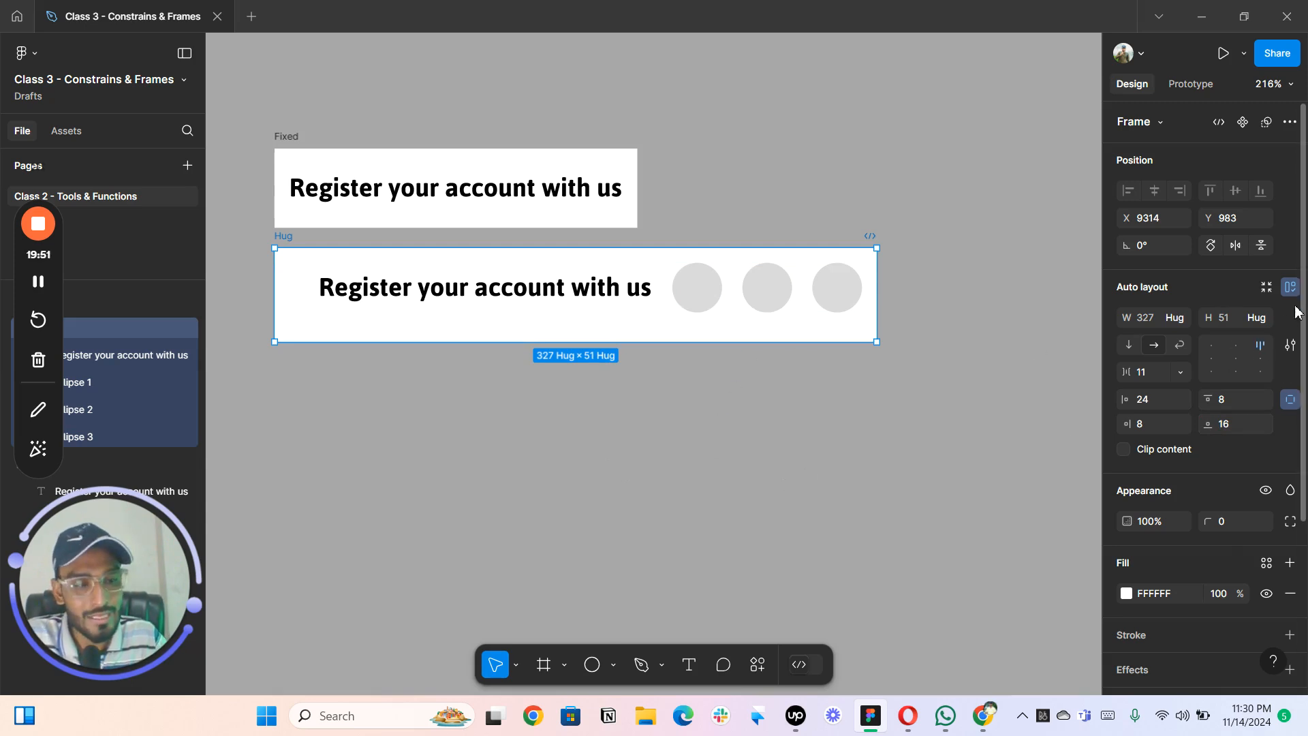
left_click(1236, 359)
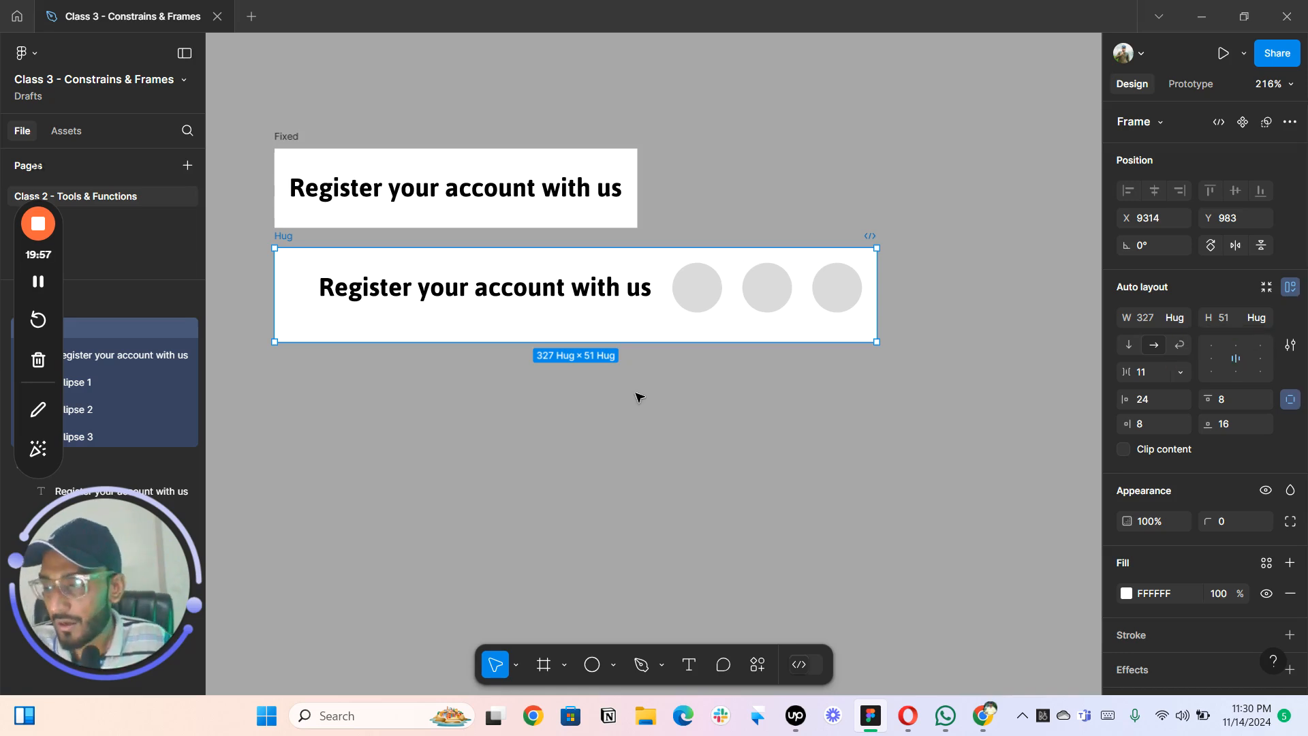
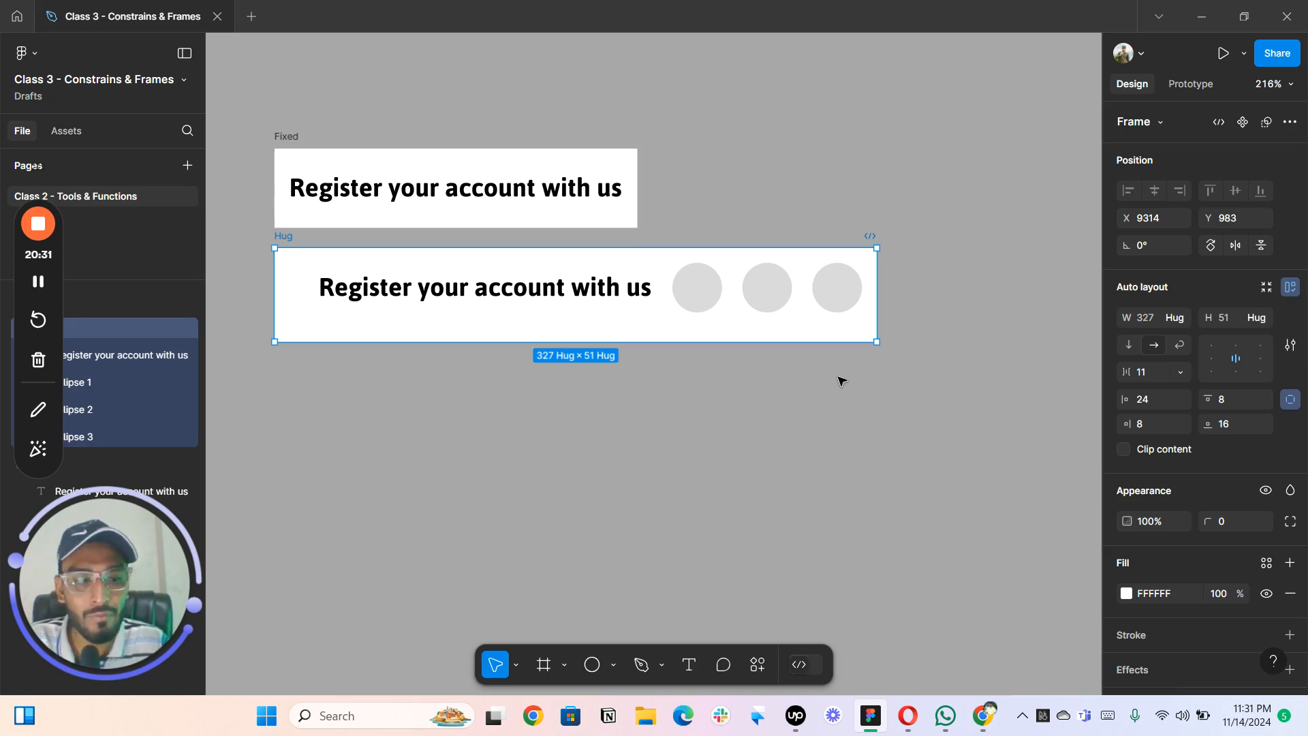
- Wrap the second and third circles of the Hug frame in a nested auto layout frame and show its width sizing options
left_click(767, 286)
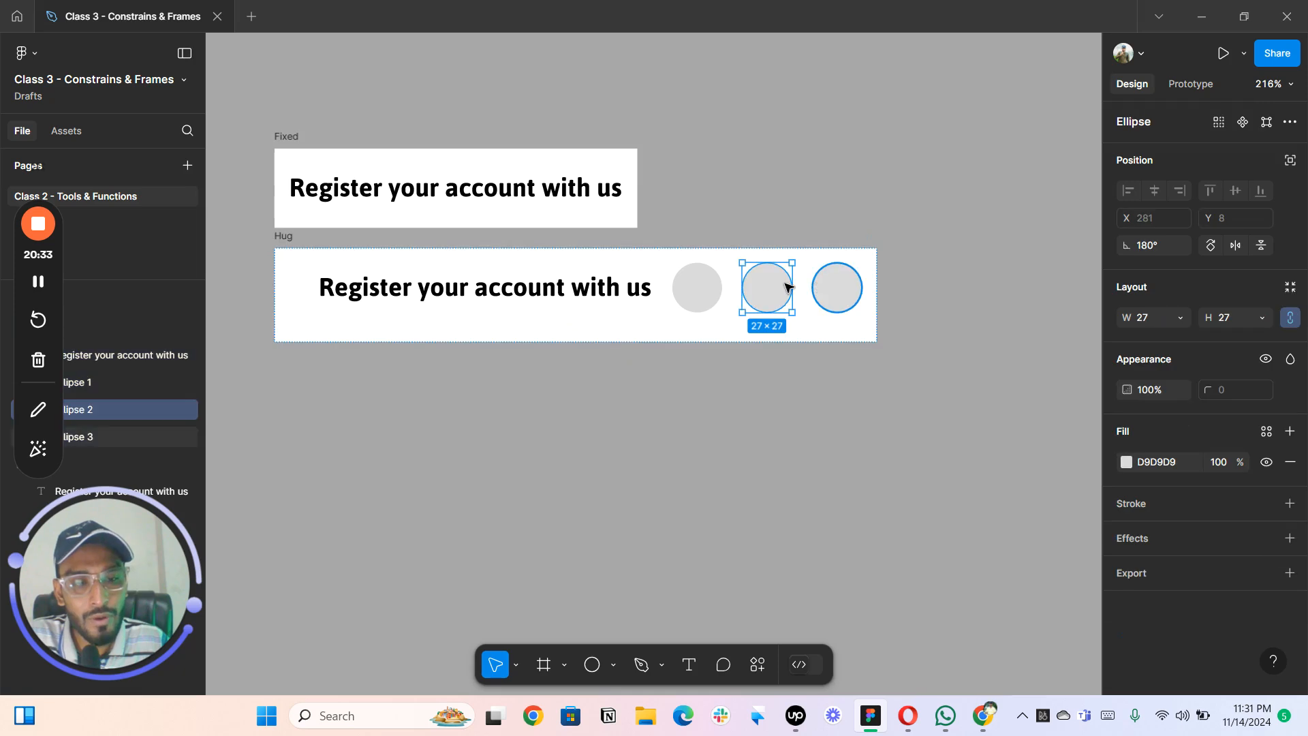
left_click(805, 292, "shift")
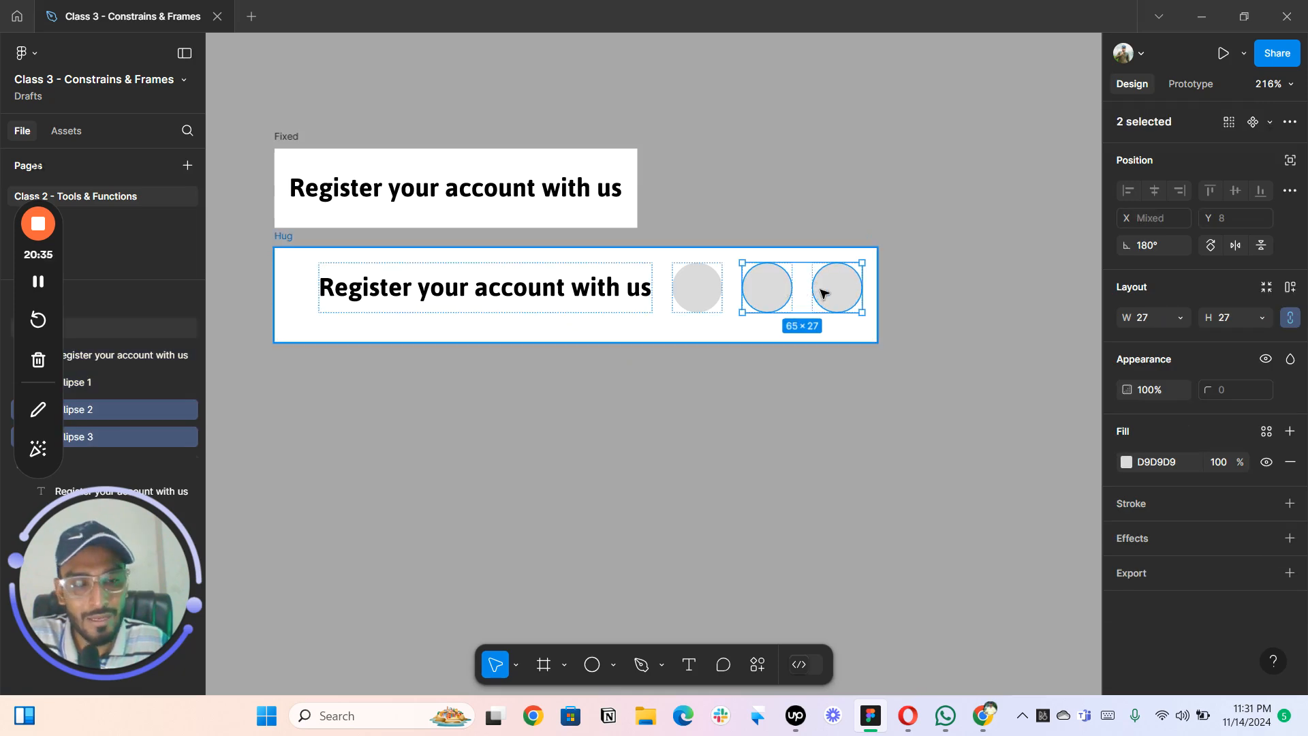
key("shift+a")
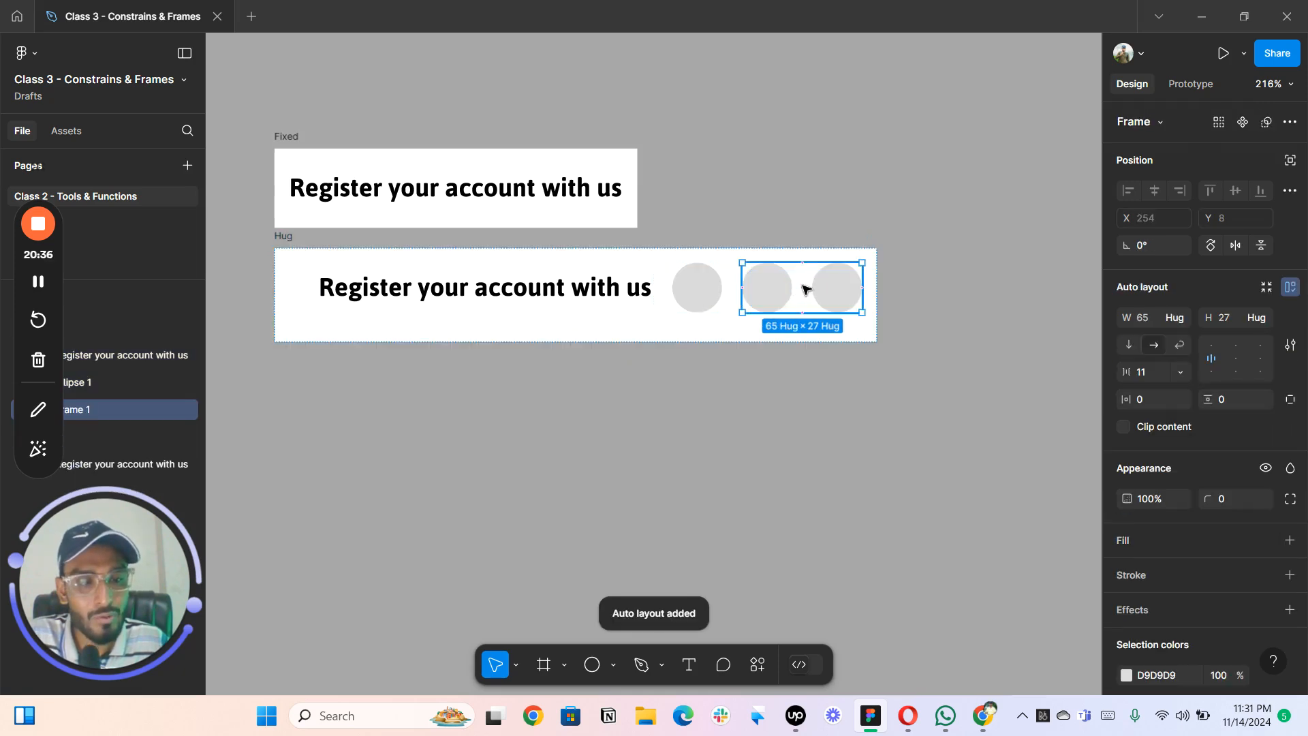
left_click(1189, 319)
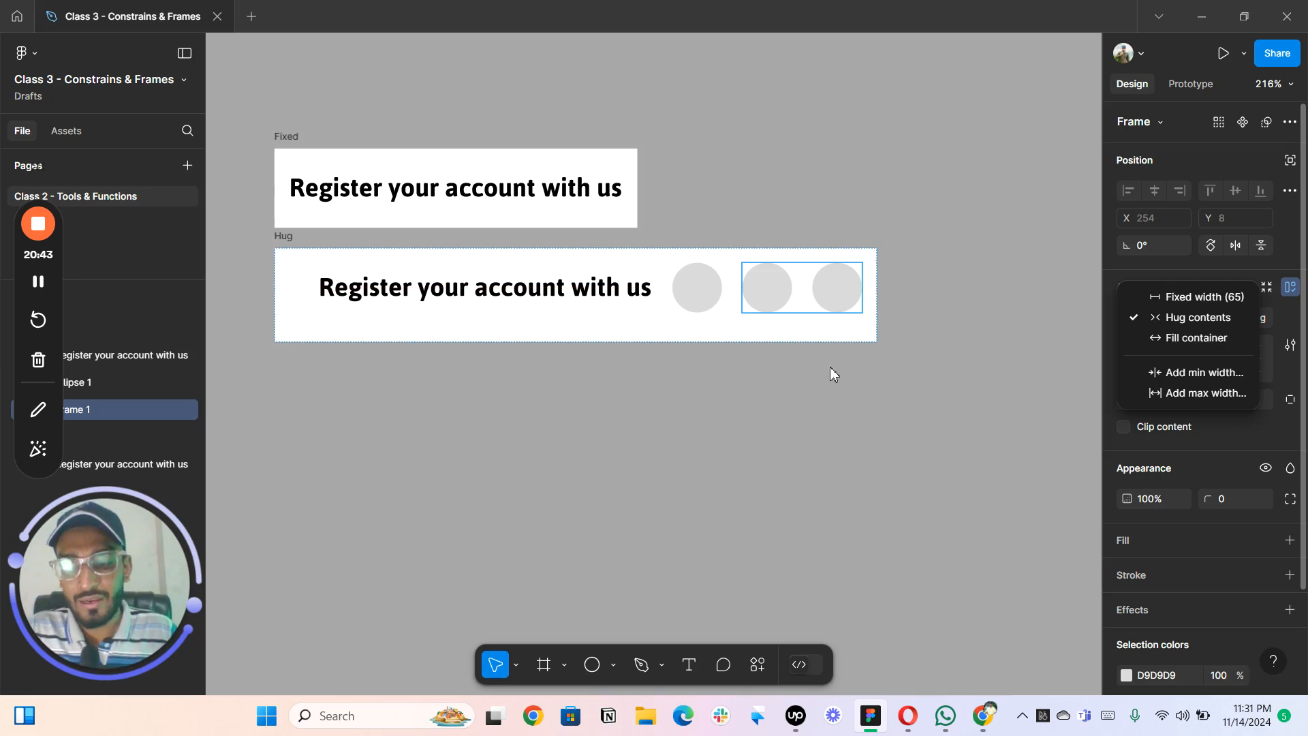
scroll(500, 427, "down", 1)
left_click(539, 444)
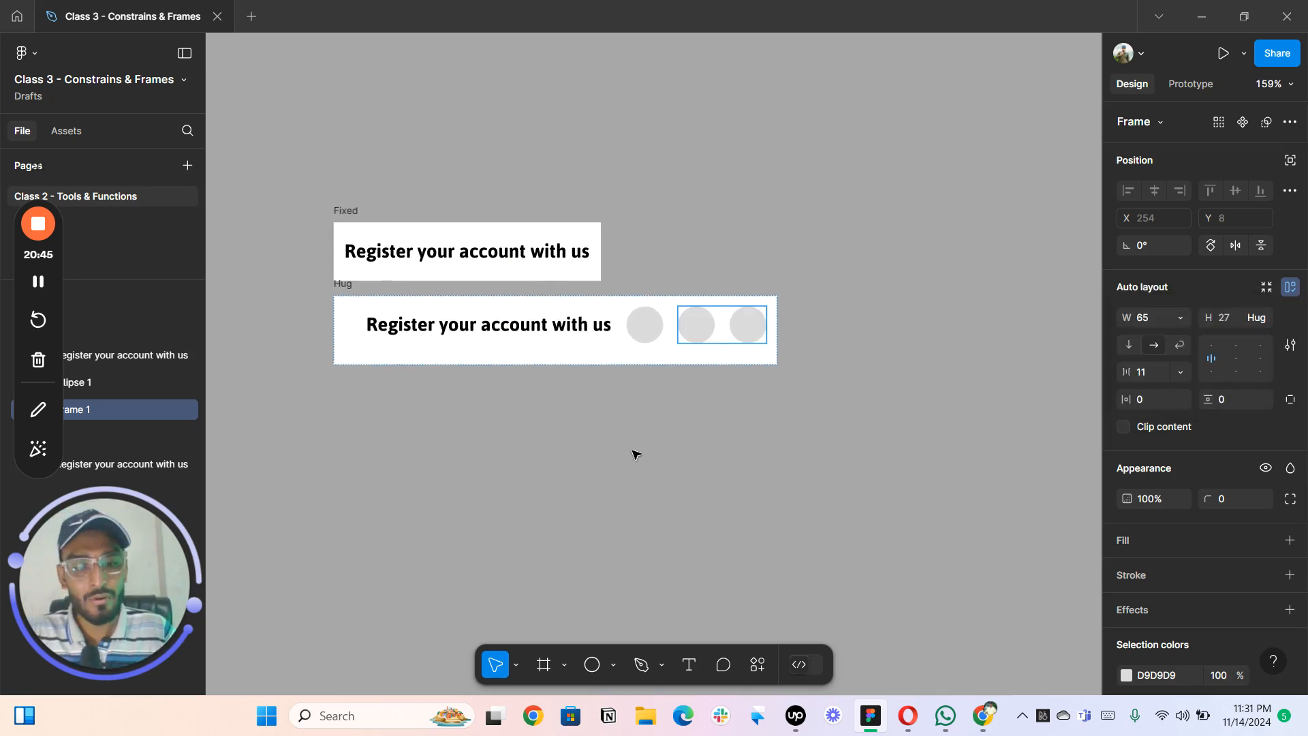
- Draw a new frame of about 201 × 61 on the empty canvas below the Hug frame
left_click(643, 323)
scroll(623, 388, "up", 1)
left_click_drag(589, 443, 587, 312)
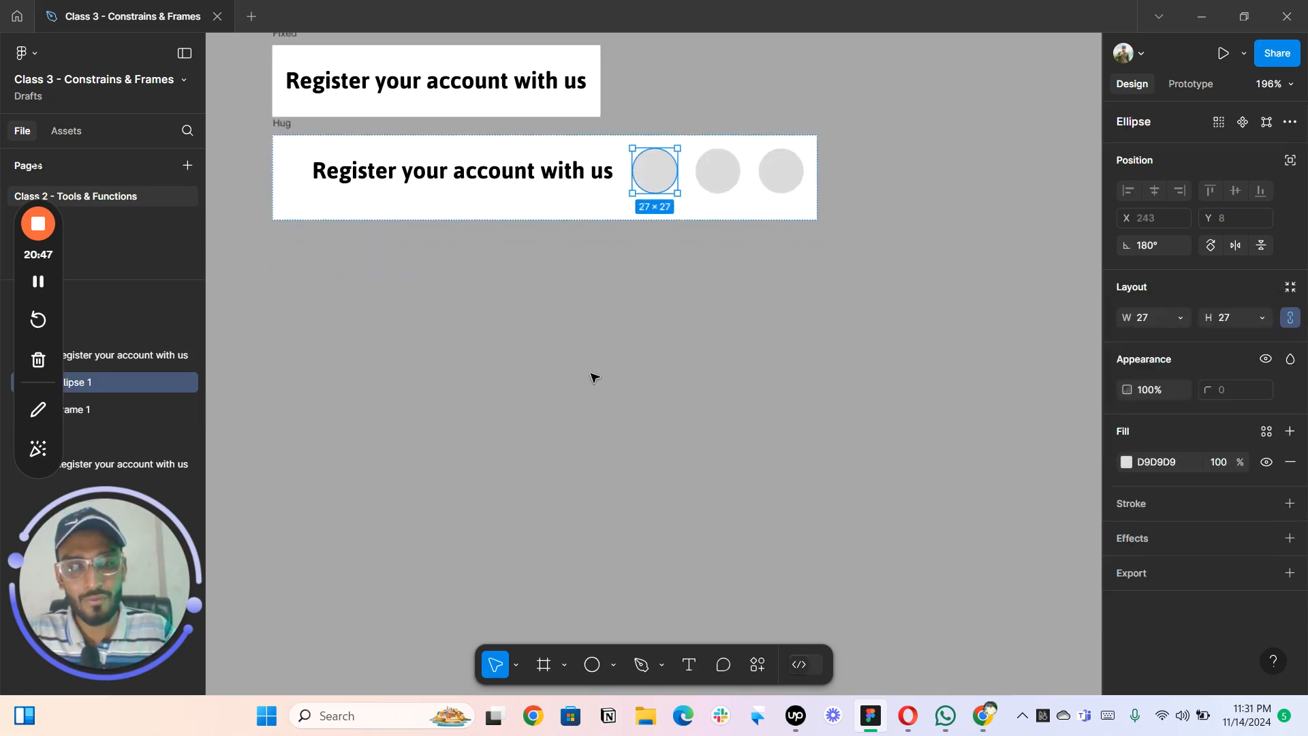
scroll(594, 374, "up", 1)
left_click(623, 362)
scroll(624, 362, "down", 1)
key("f")
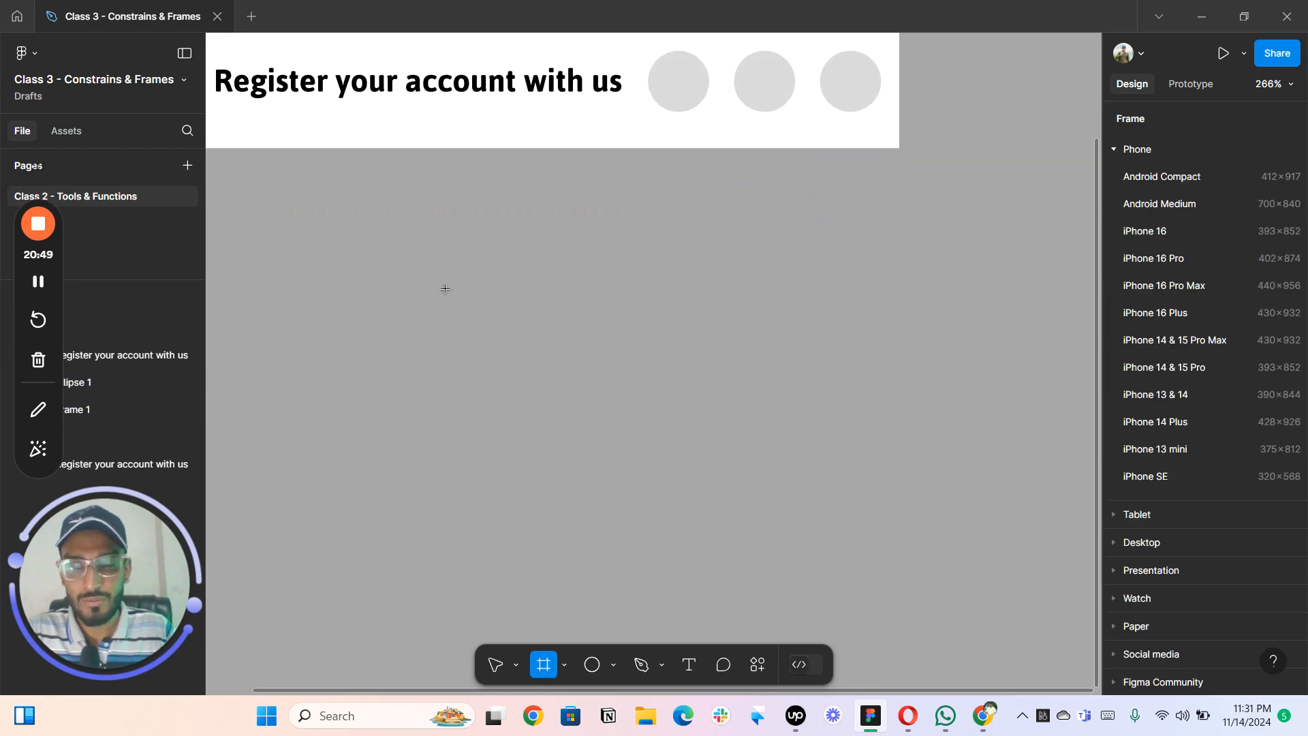
left_click_drag(441, 285, 899, 423)
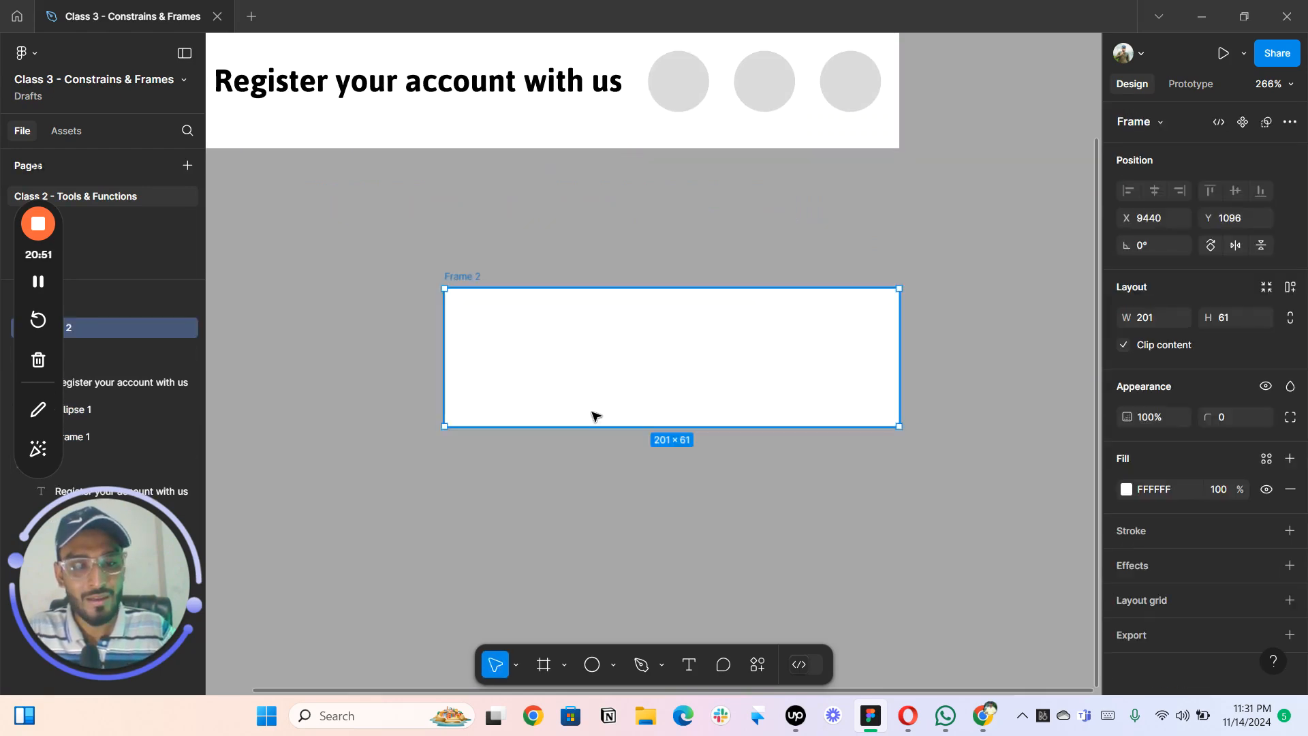
- Draw a rectangle of about 150 × 22 inside the new frame and move it to the frame's center
scroll(596, 416, "up", 1)
scroll(595, 416, "down", 2)
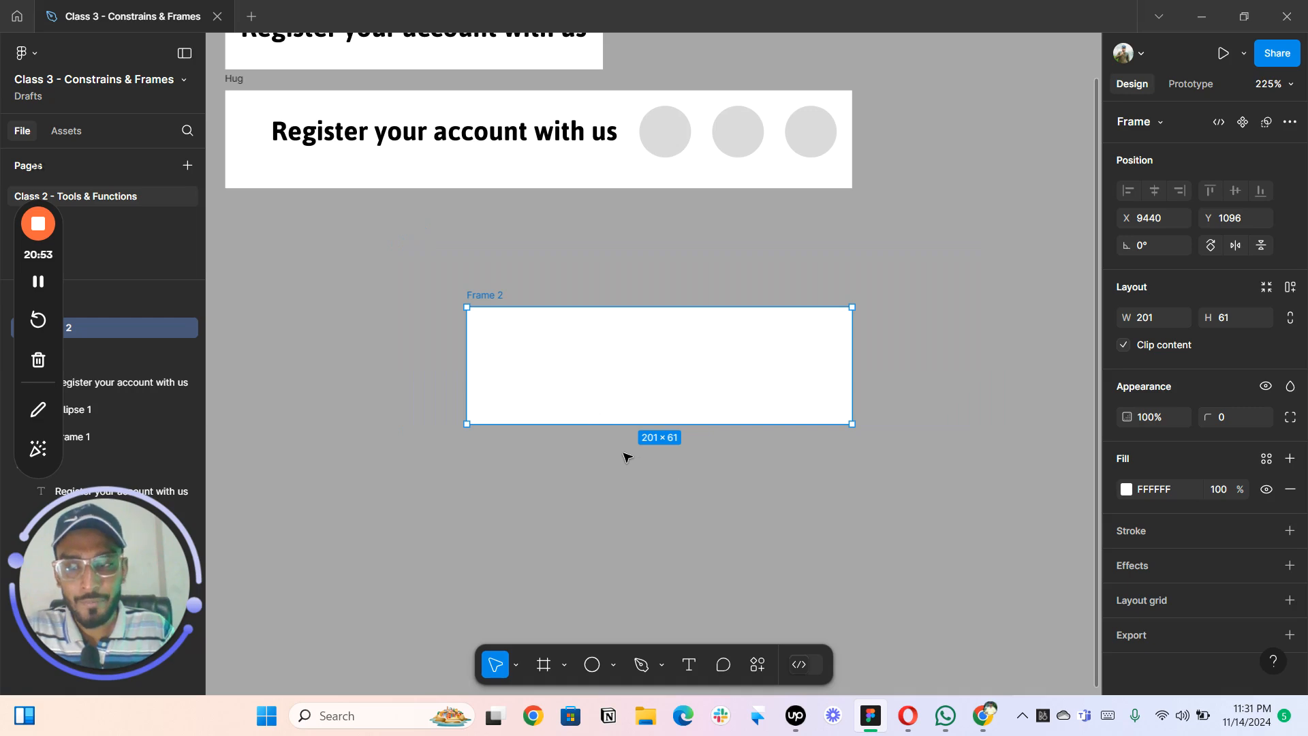
key("r")
left_click_drag(539, 350, 827, 393)
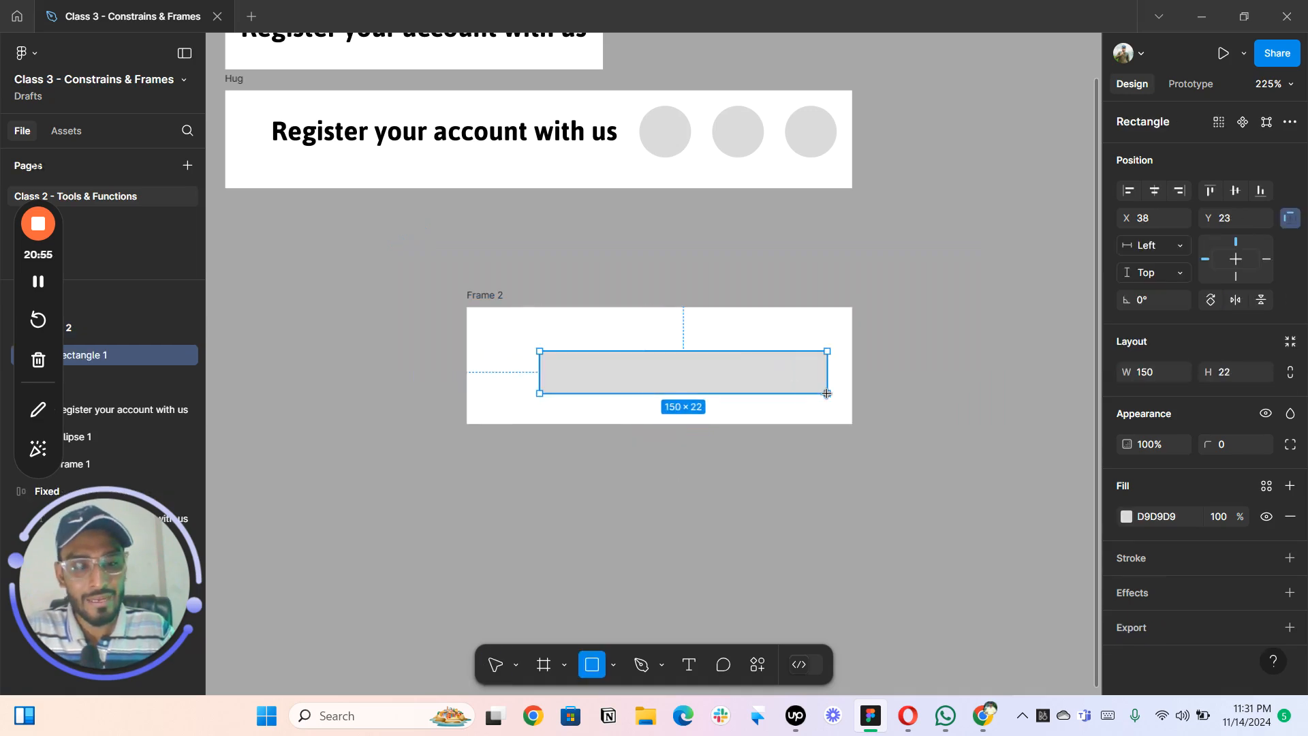
mouse_move(684, 375)
left_mouse_down()
mouse_move(664, 363)
mouse_move(678, 361)
left_mouse_up()
left_click(709, 264)
left_click_drag(709, 257, 681, 466)
- Add auto layout to Frame 2, which holds the rectangle
left_click(494, 296)
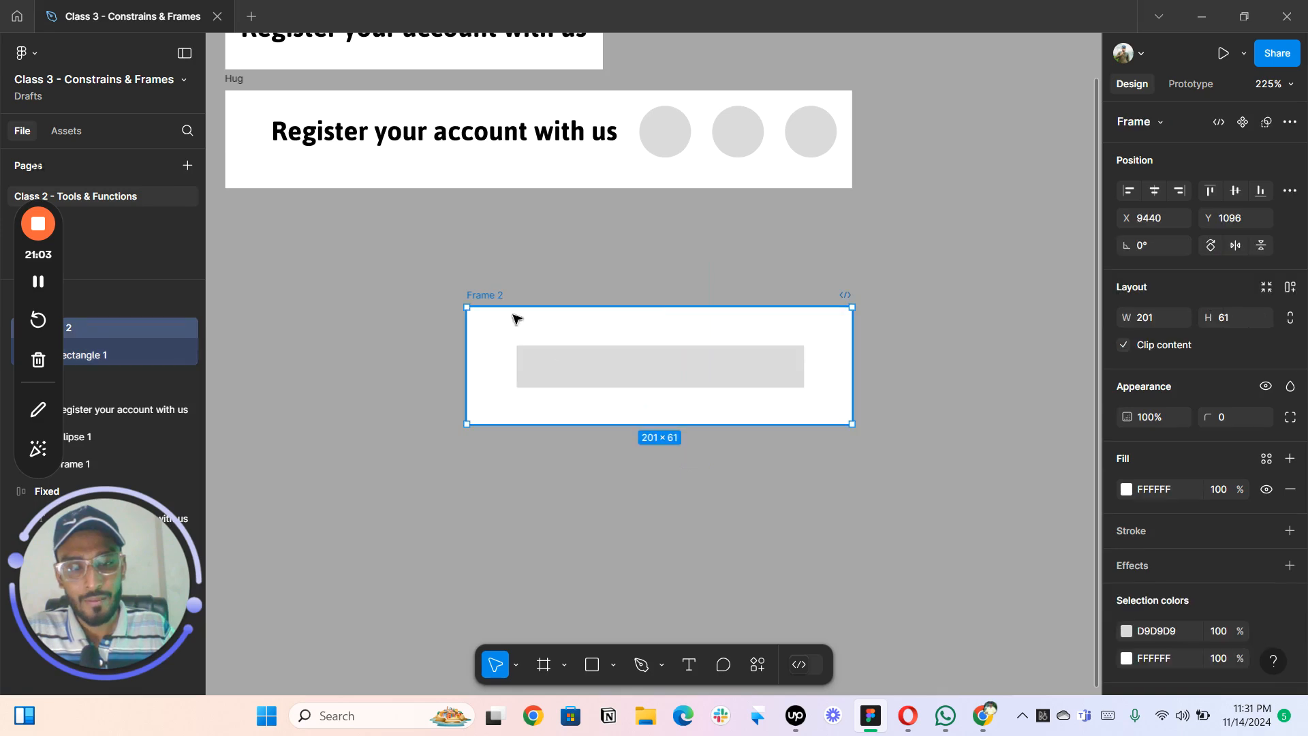
left_click(559, 355)
left_click(495, 296)
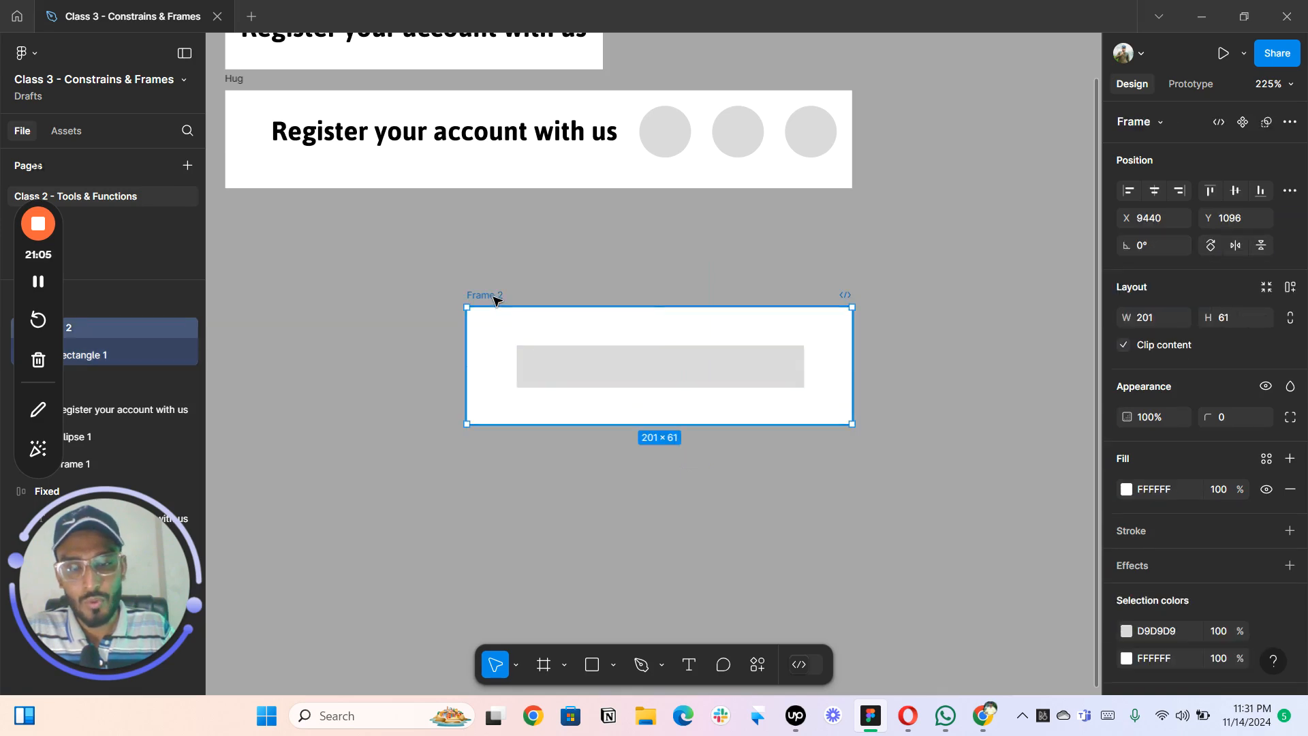
key("shift+a")
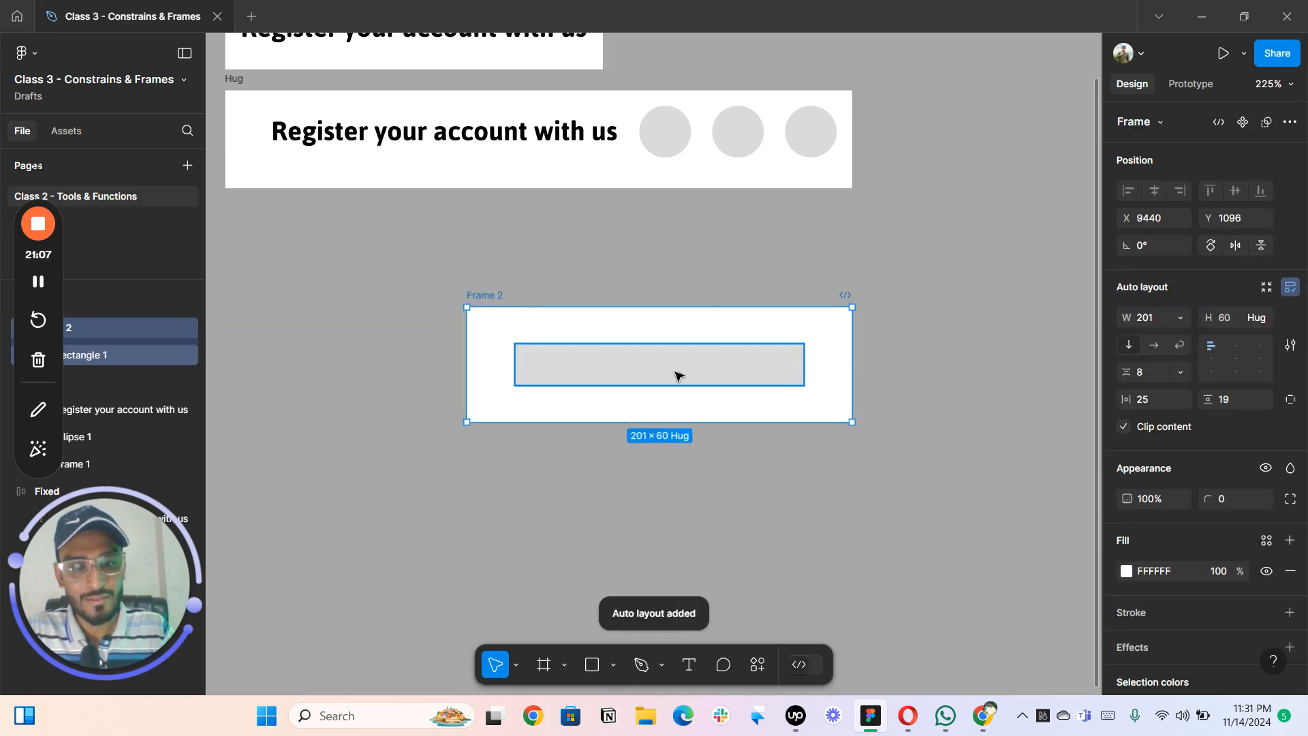
- Show the width sizing options of the rectangle inside Frame 2
left_click(797, 377)
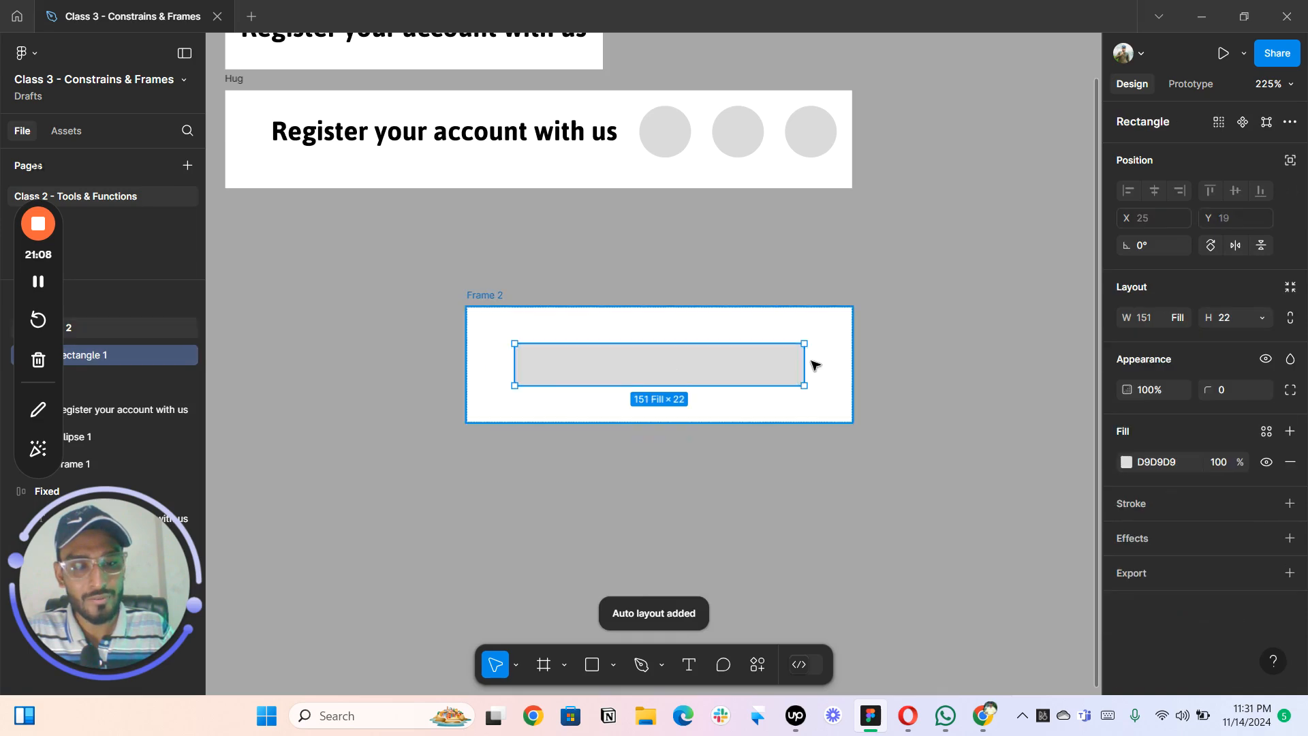
left_click(1180, 319)
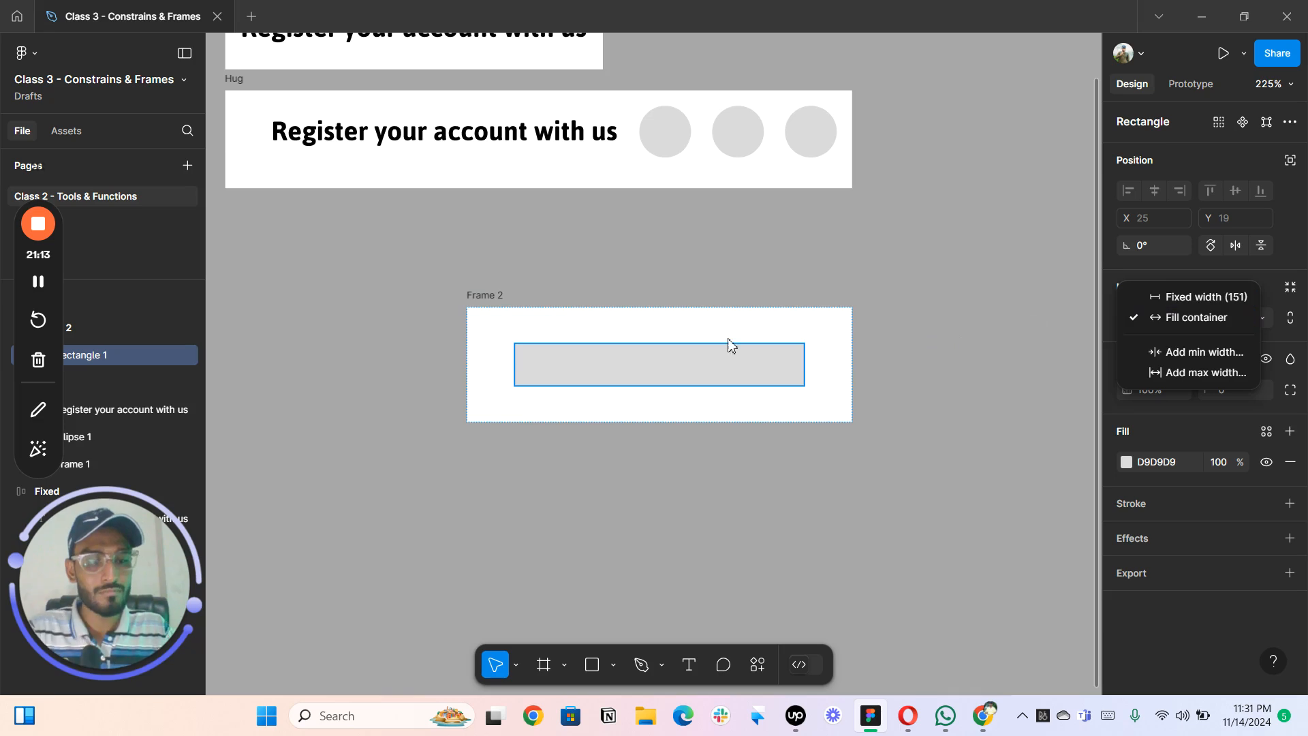
scroll(759, 352, "down", 2)
left_click(901, 382)
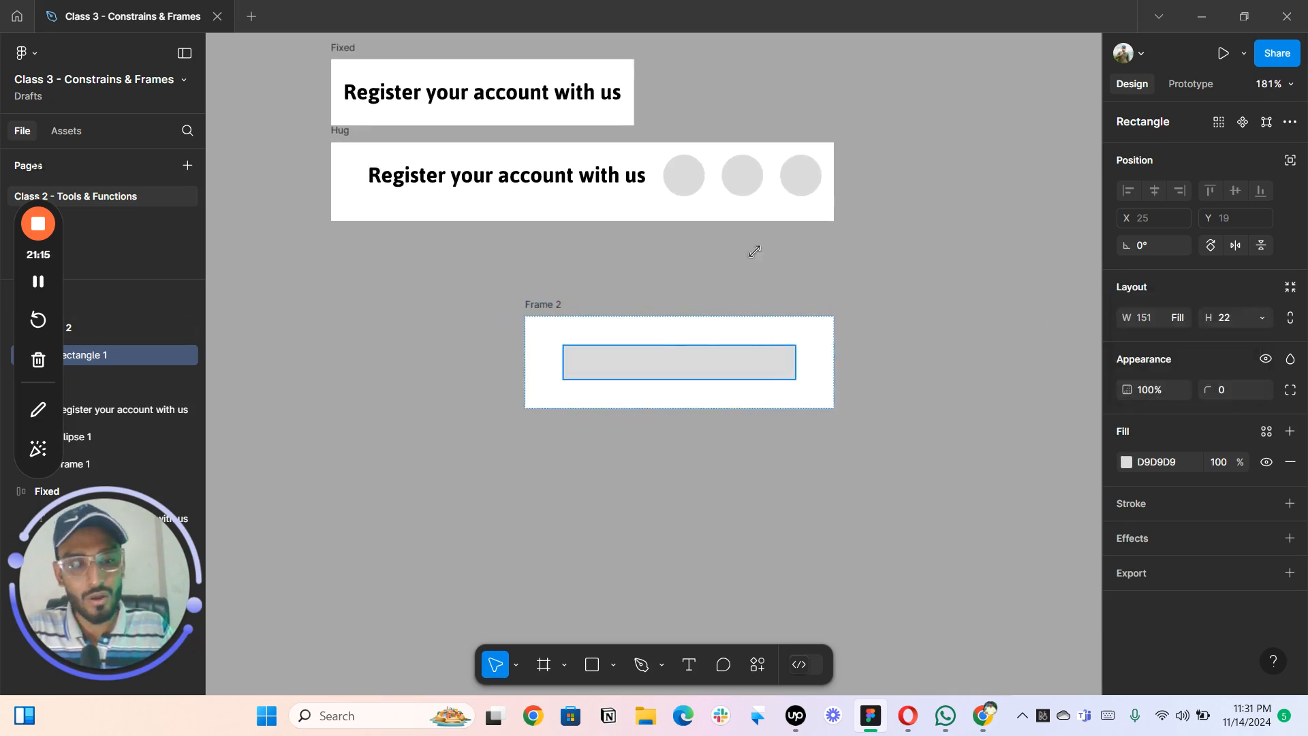
- Copy the Hug frame's first circle into Frame 2 below the rectangle, and wrap both shapes in a nested auto layout frame
left_click_drag(697, 183, 599, 412)
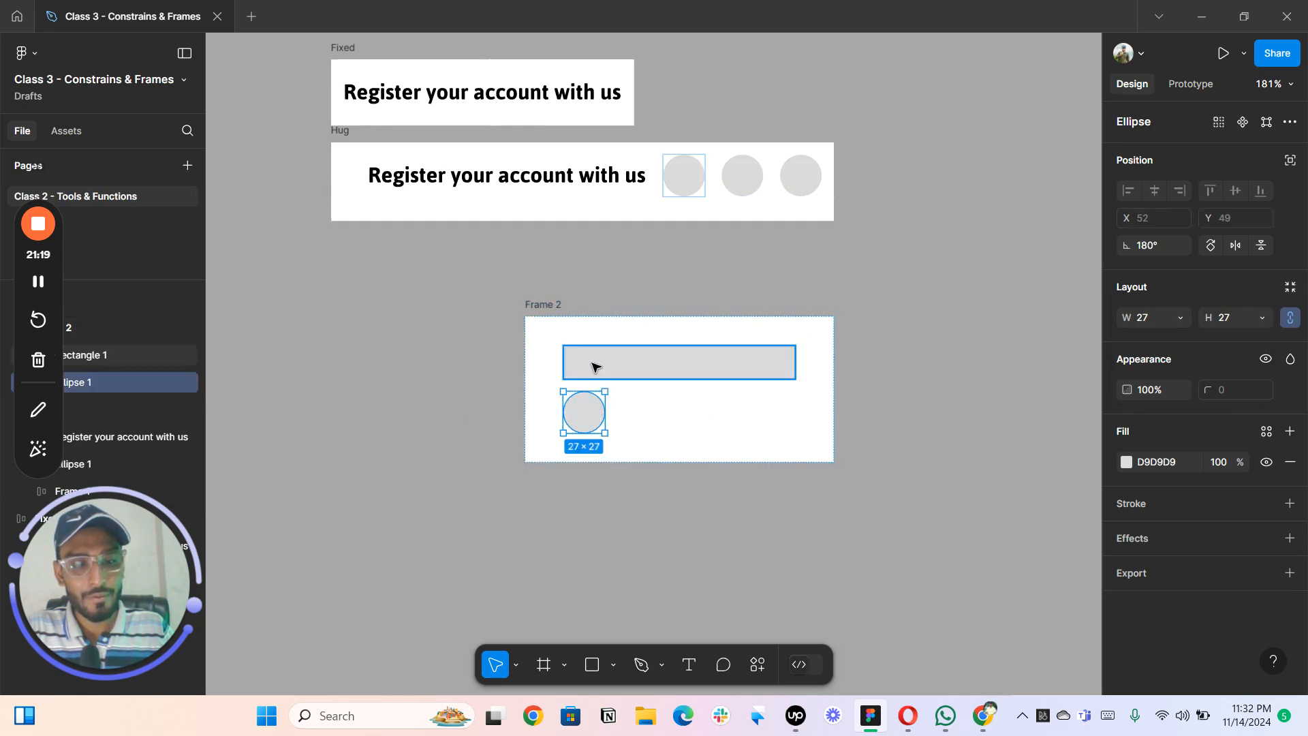
left_click(590, 377, "shift")
key("shift+a")
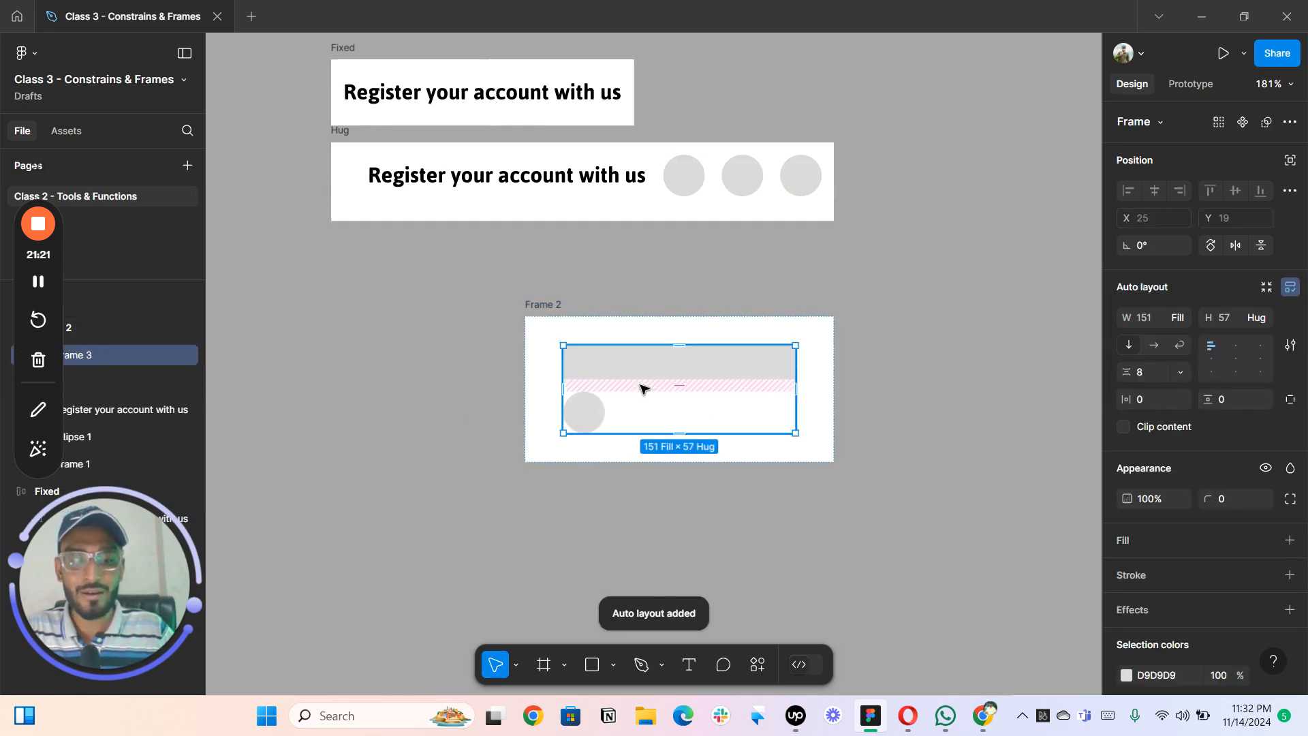
- Check the nested frame's width sizing options and set its height to Fill container
left_click(1180, 319)
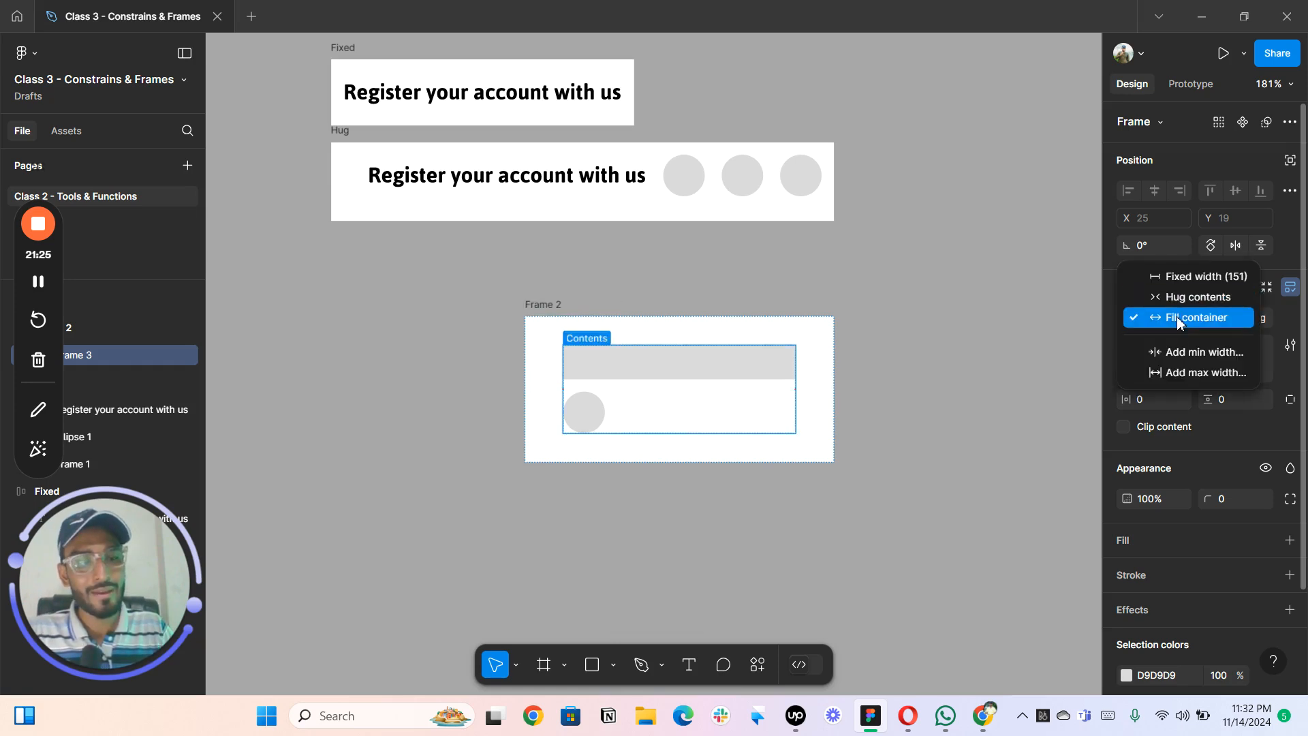
left_click(863, 365)
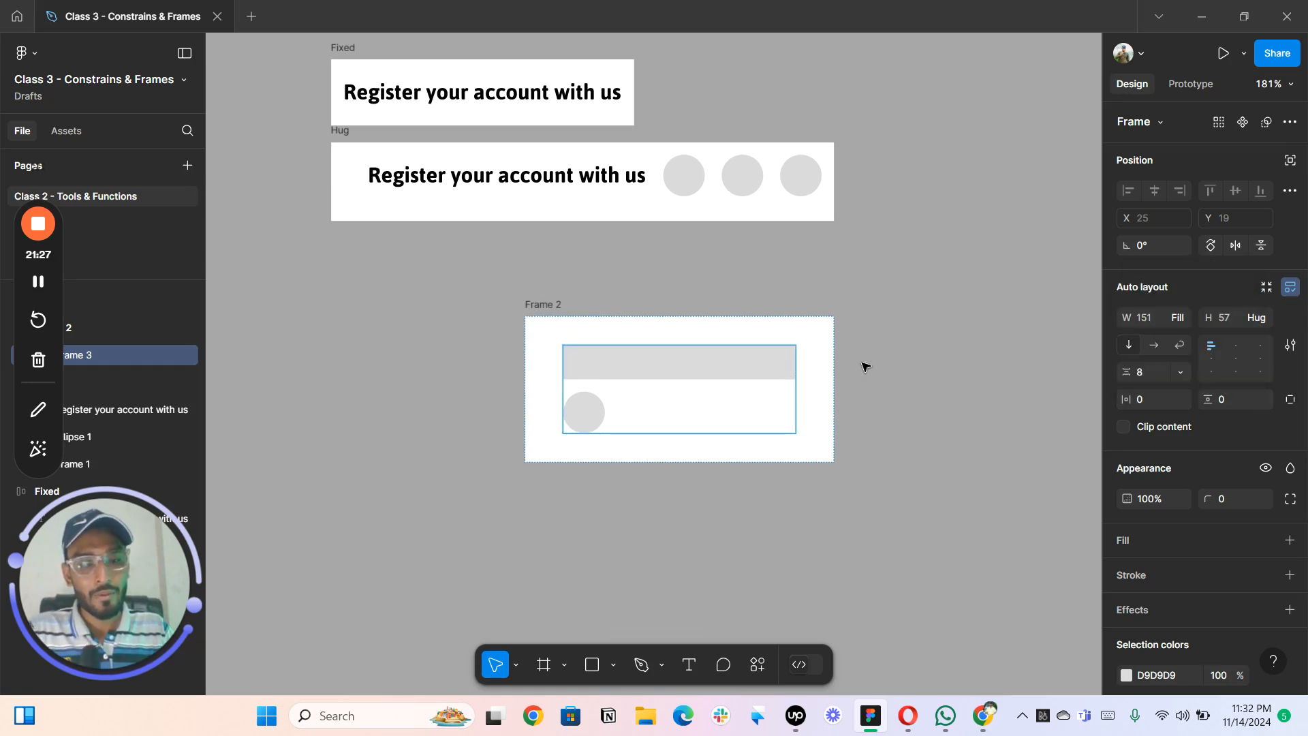
scroll(976, 320, "right", 1)
scroll(977, 321, "down", 1)
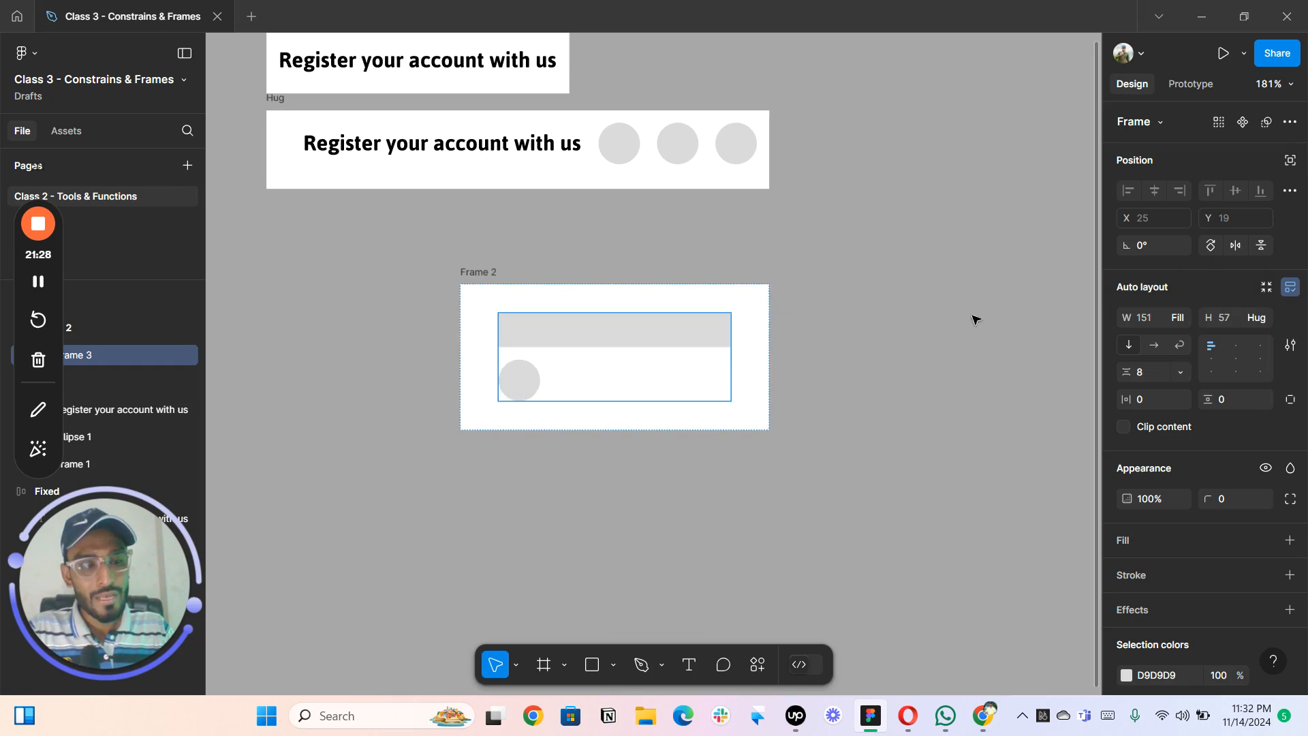
left_click(1257, 318)
left_click(1238, 337)
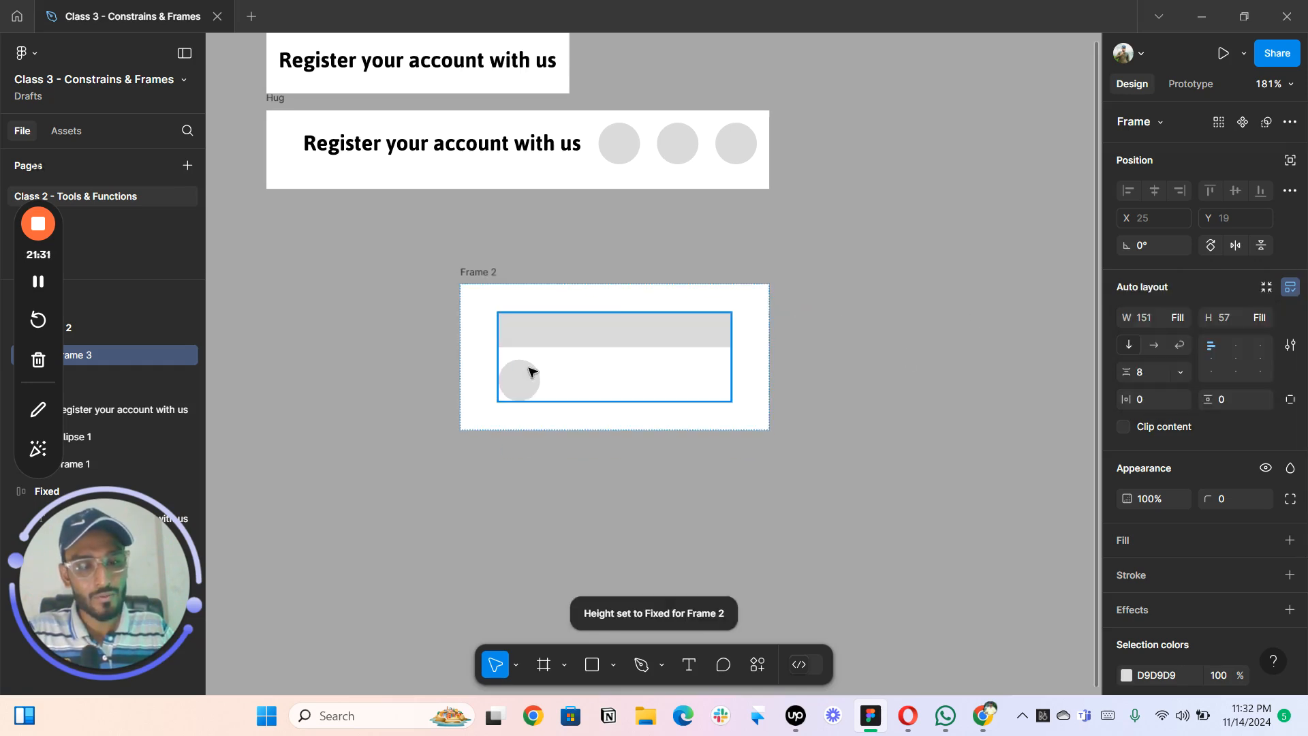
- Duplicate the circle inside the nested frame four times
left_click(530, 371)
key("ctrl+d")
key("ctrl+d")
key("ctrl+d")
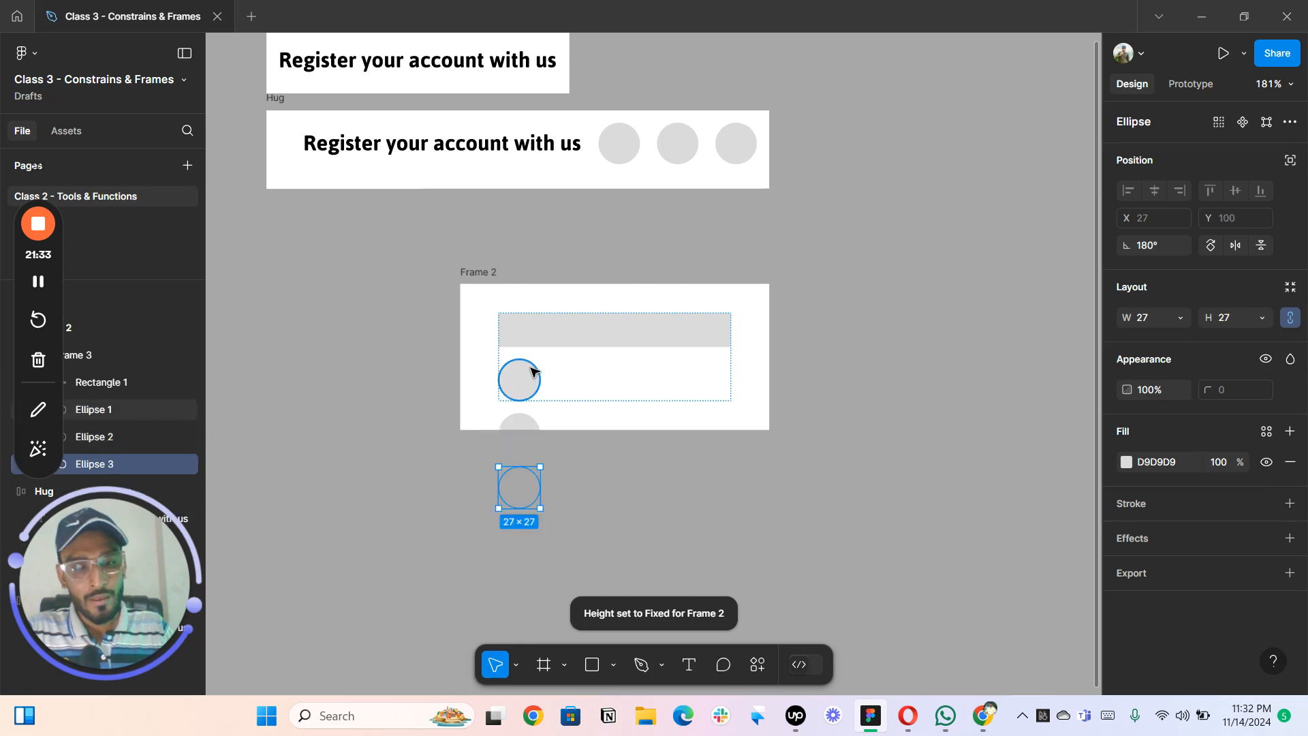
left_click(759, 511)
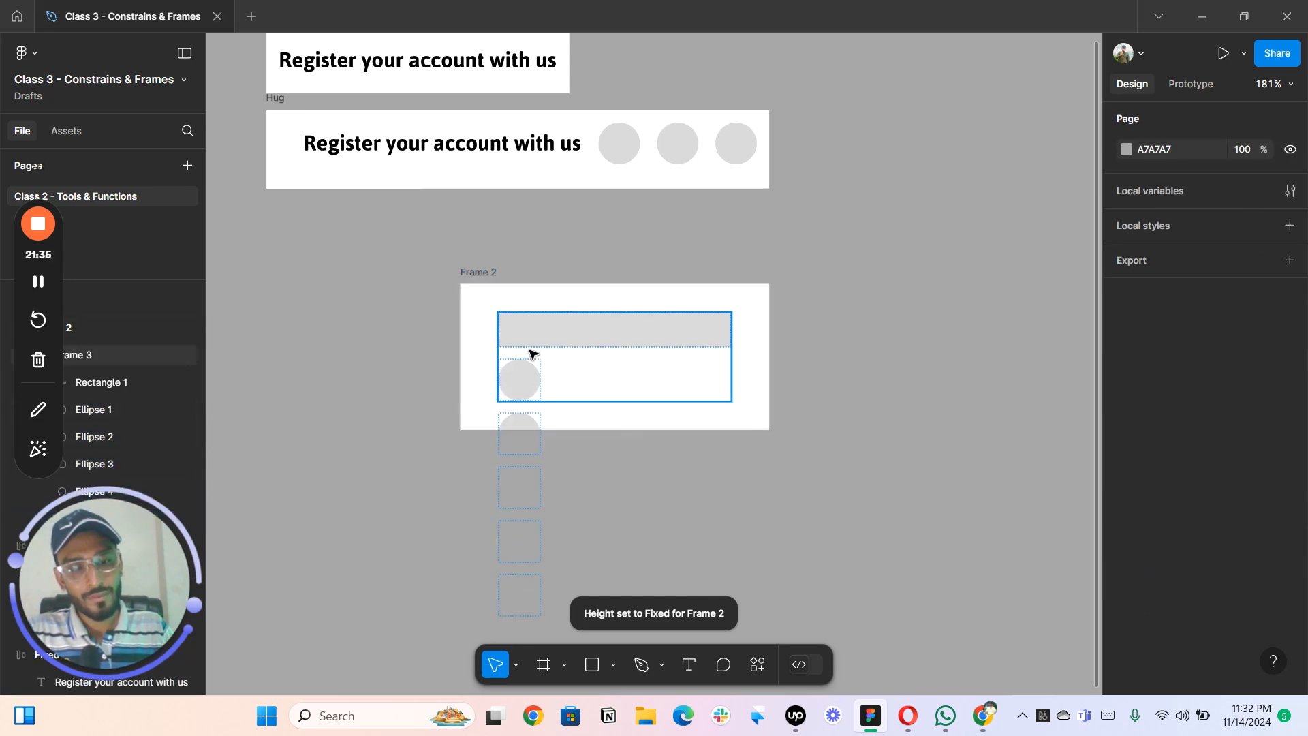
- Set the height of Frame 2 to Hug contents
left_click(609, 370)
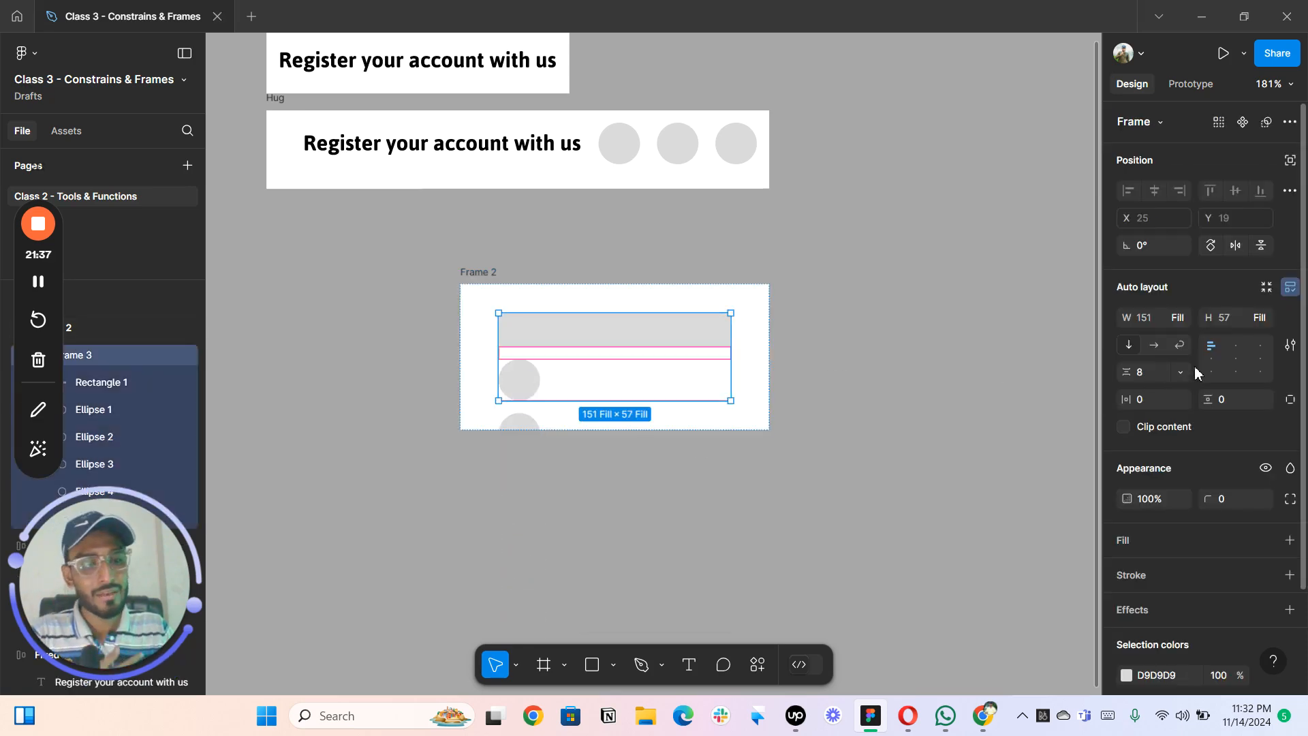
left_click(468, 269)
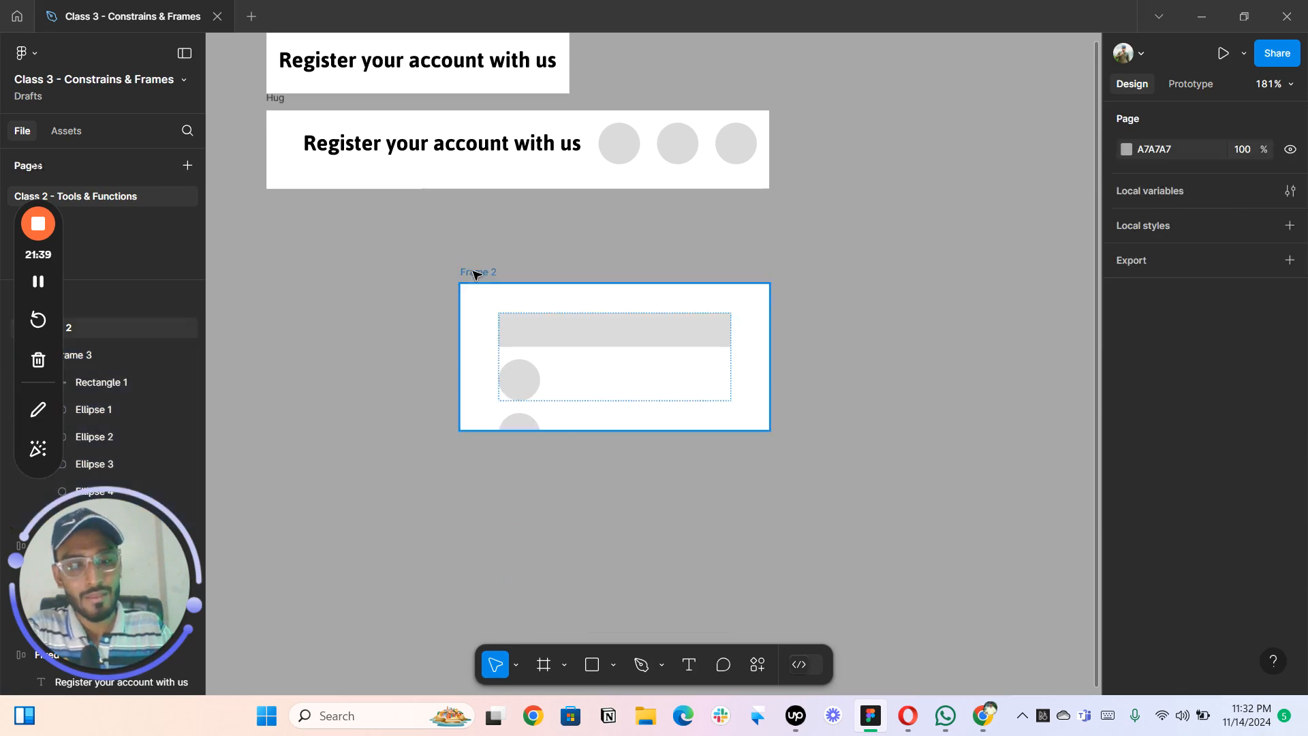
left_click(470, 271)
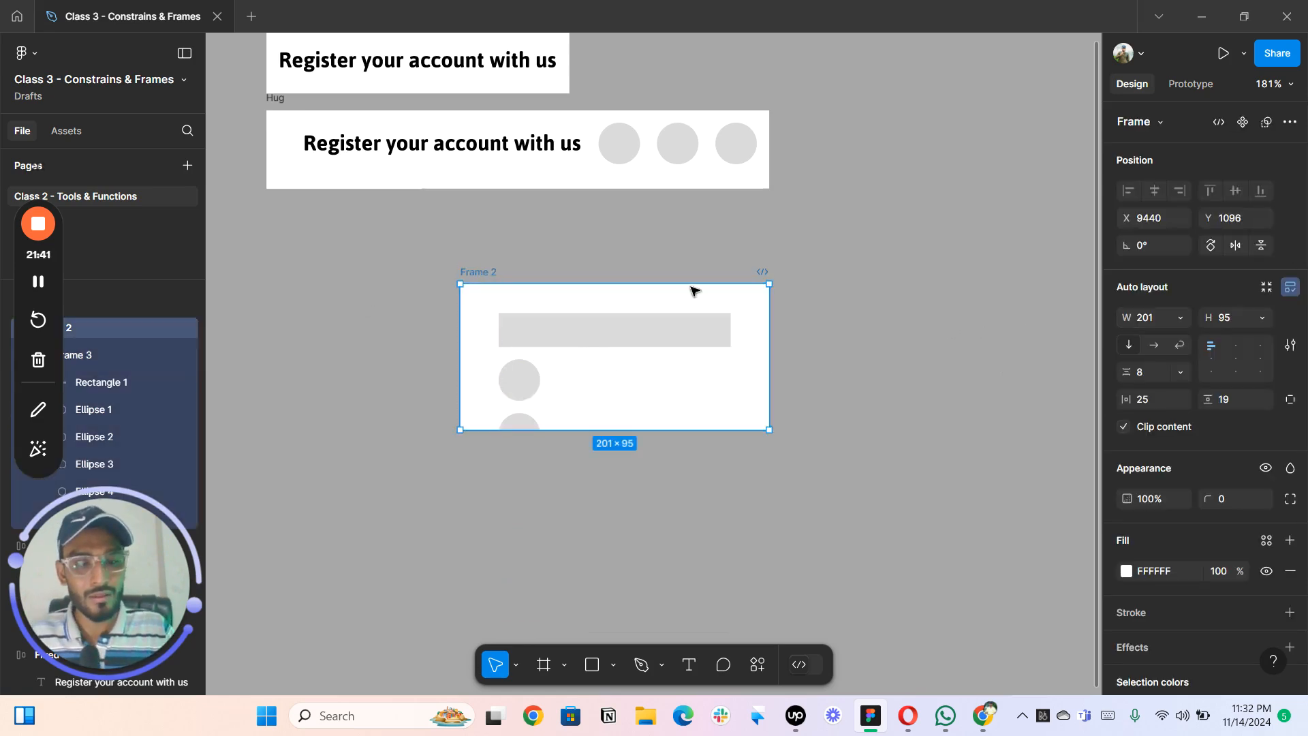
left_click(1267, 321)
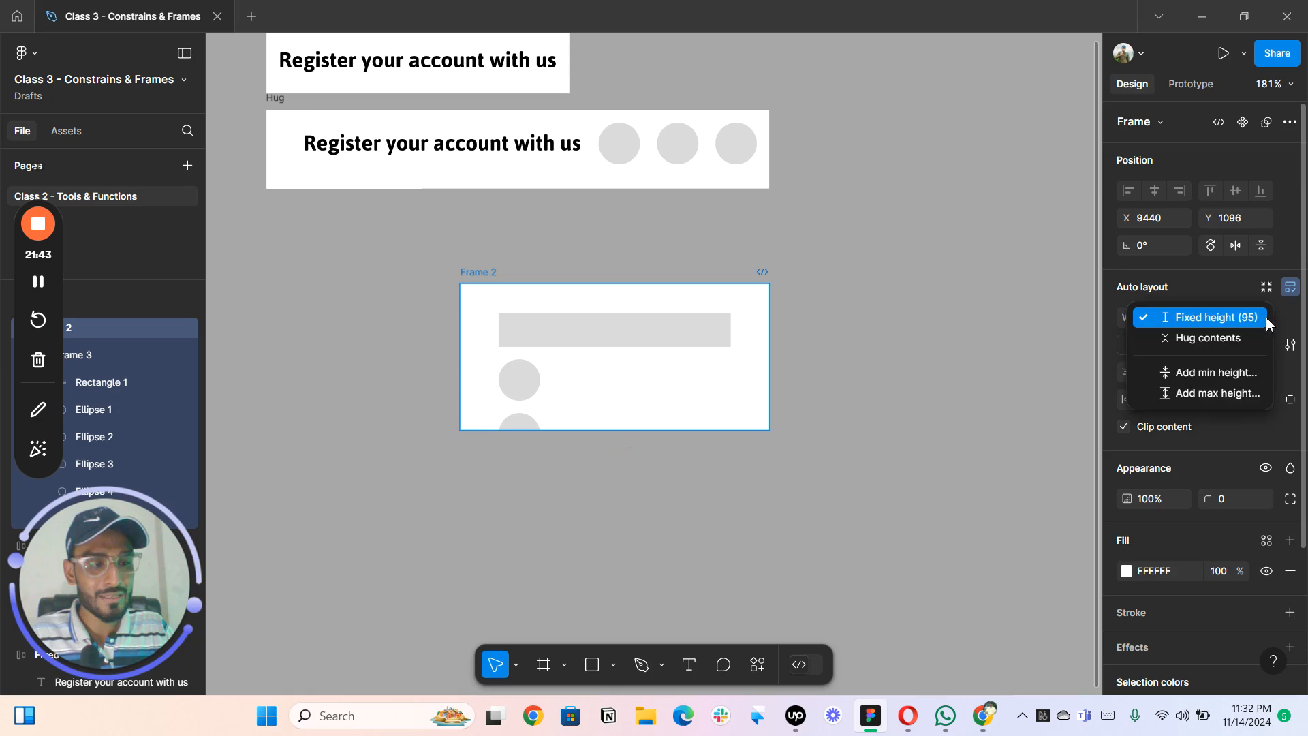
left_click(1232, 338)
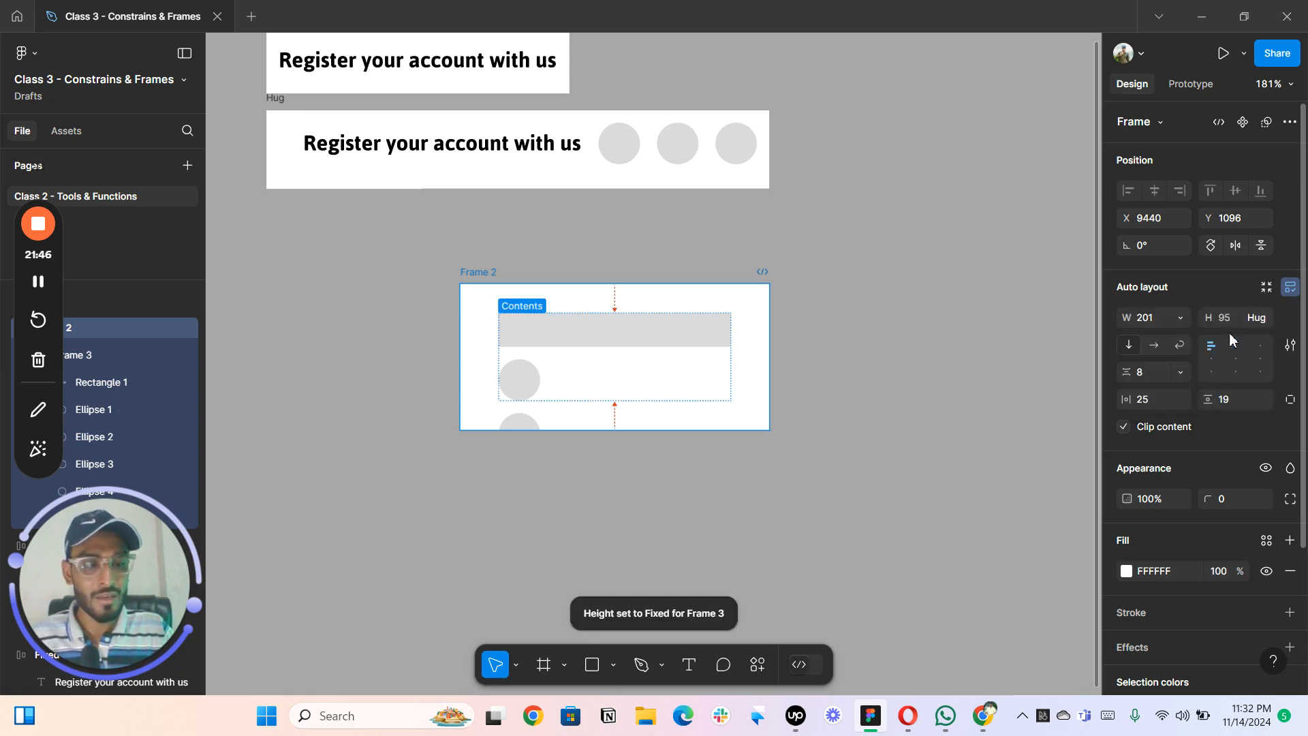
- Set the height of the nested frame holding the rectangle and circles to Hug contents
left_click(624, 361)
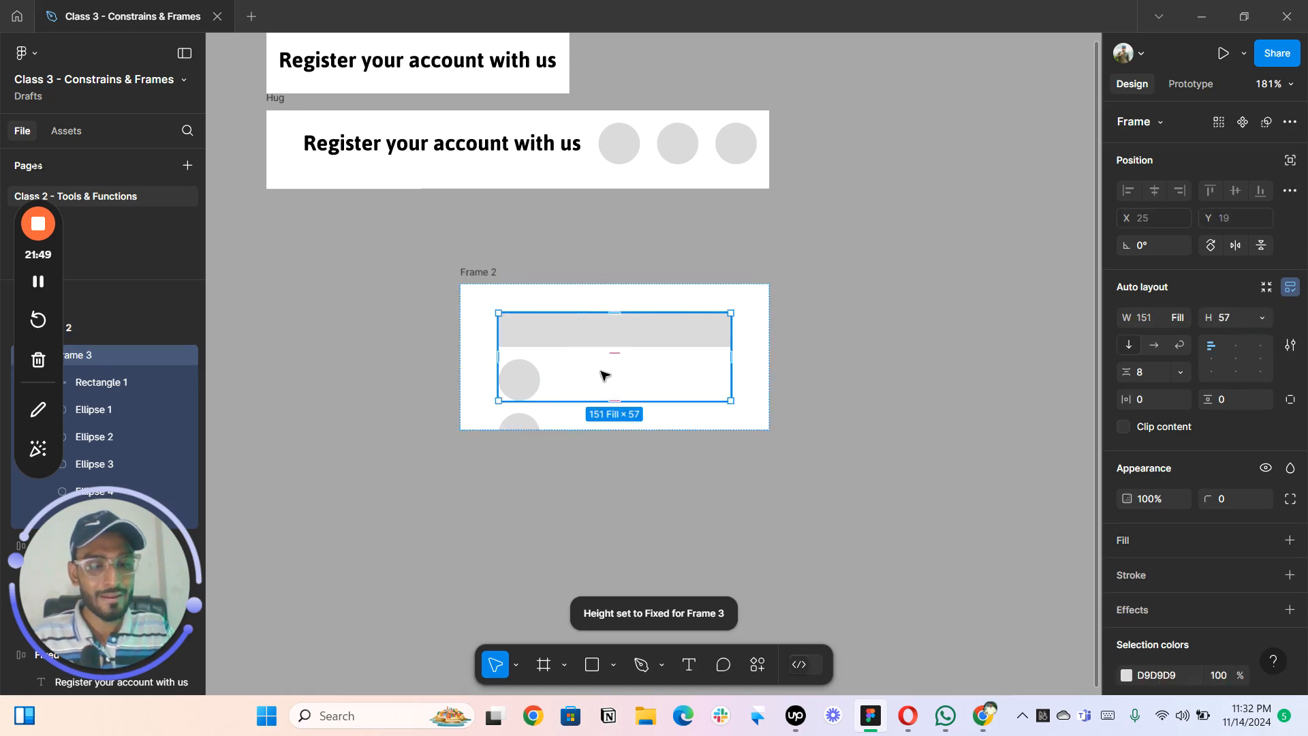
left_click(1256, 321)
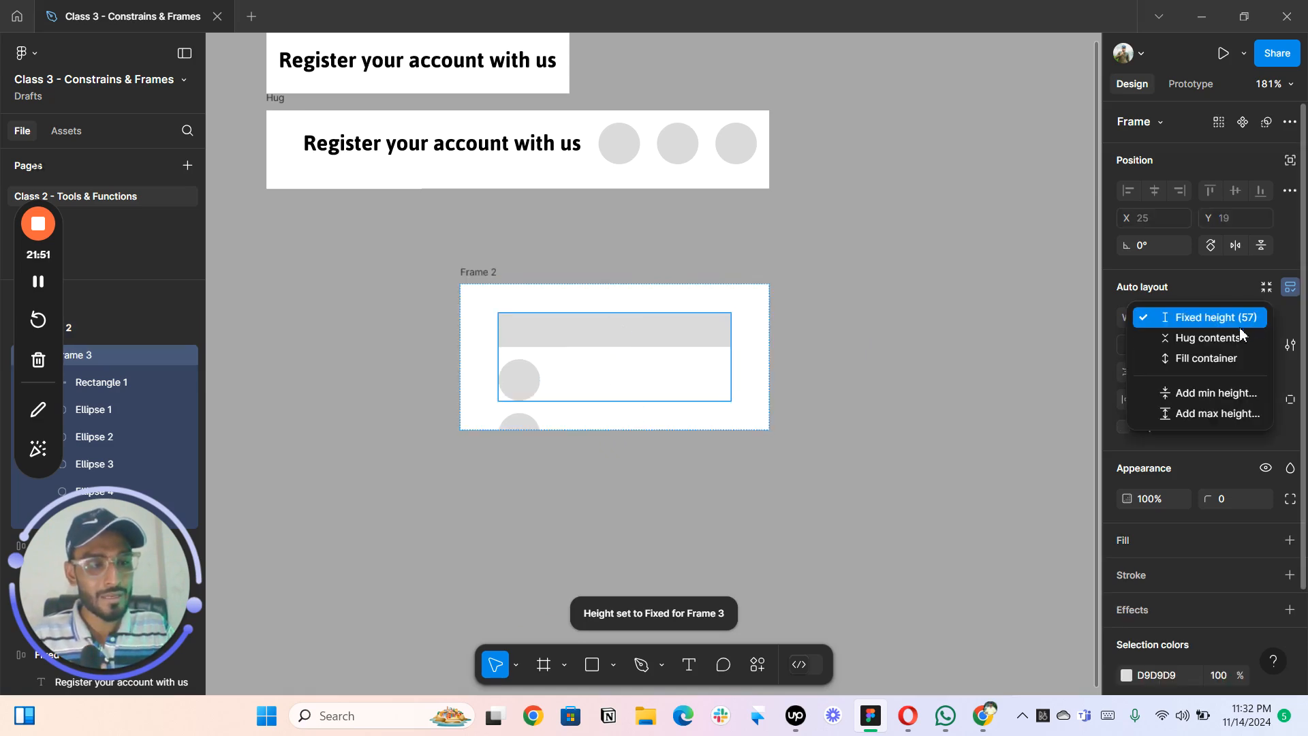
left_click(1220, 338)
scroll(560, 356, "down", 1)
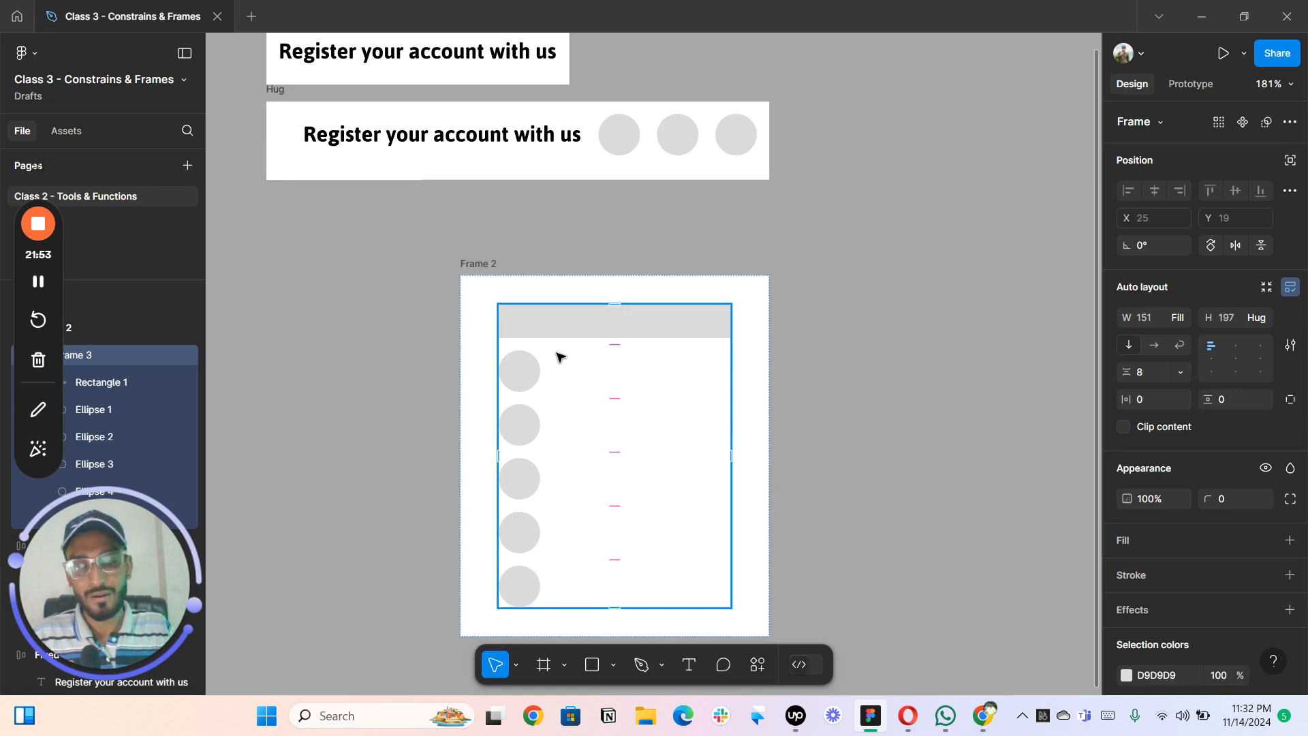
- Delete the Fixed, Hug and Frame 2 frames to clear the canvas
scroll(560, 356, "down", 6)
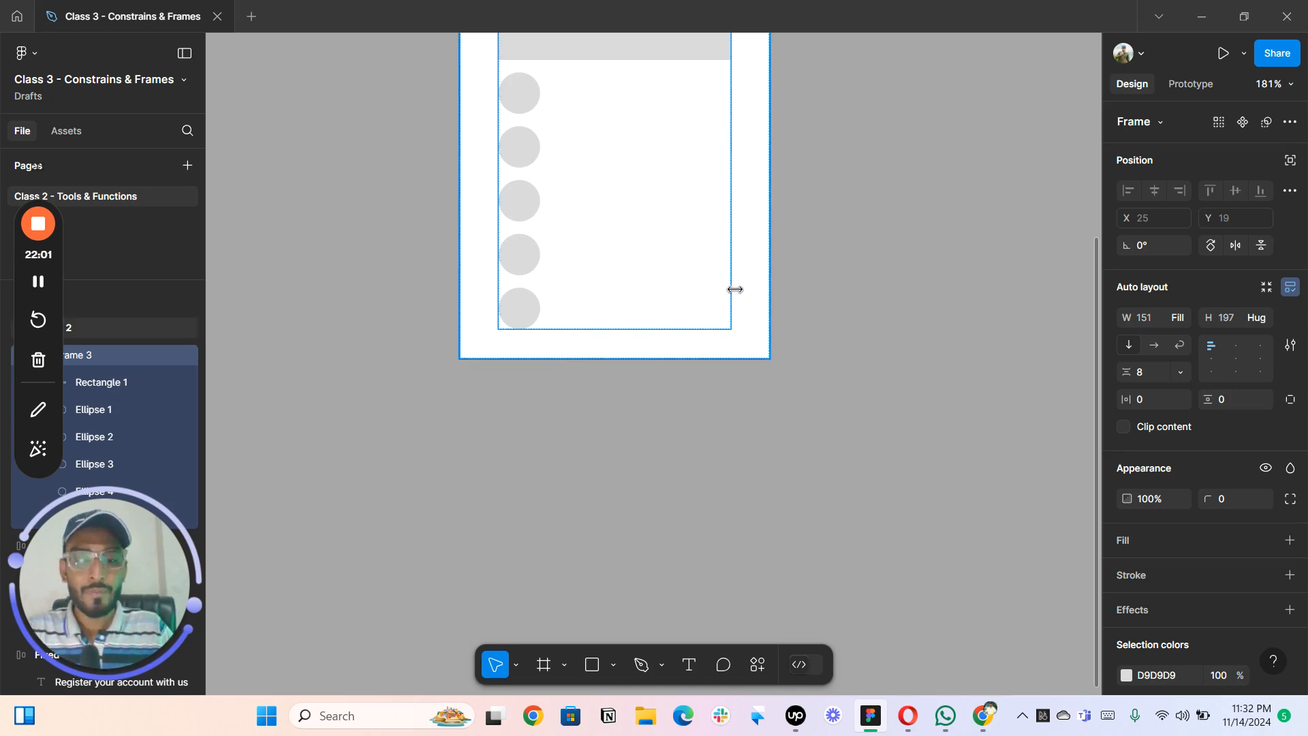
scroll(847, 195, "down", 5)
left_click_drag(850, 74, 694, 320)
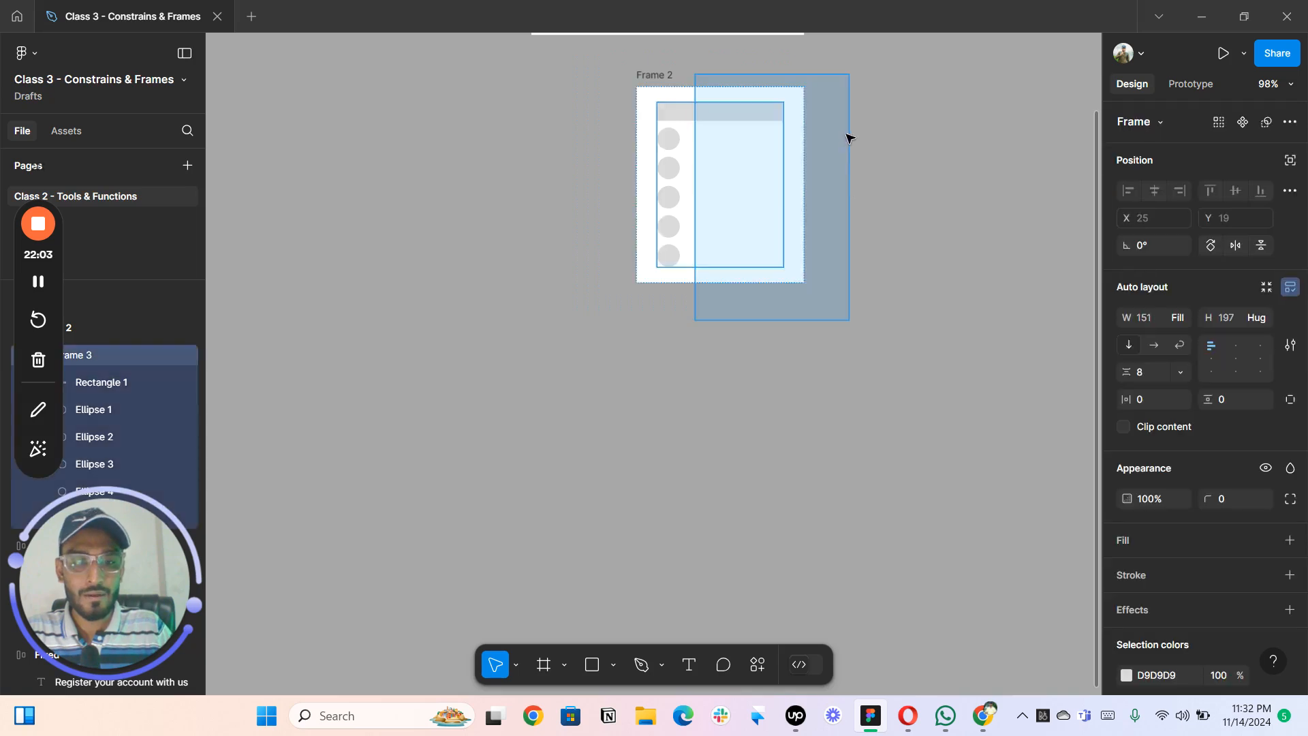
left_click_drag(842, 134, 793, 321)
scroll(786, 249, "down", 1)
left_click_drag(818, 244, 786, 251)
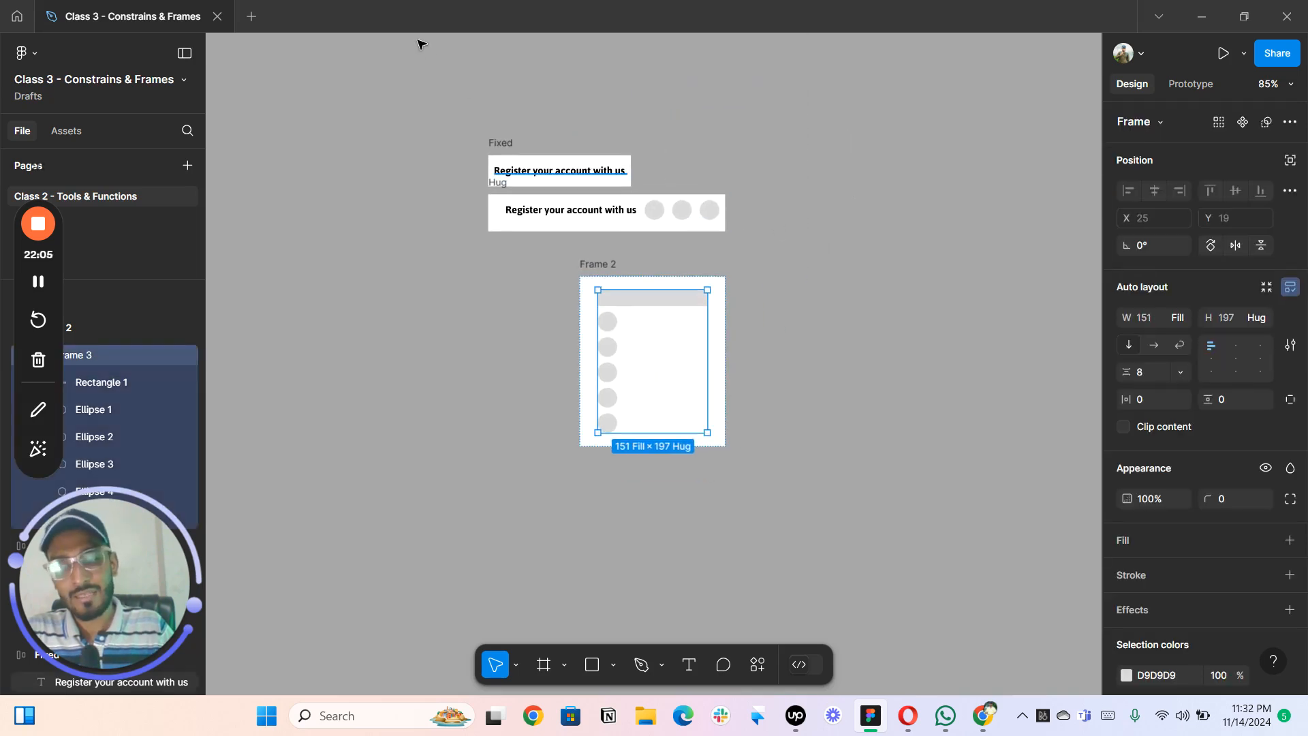
left_click_drag(415, 95, 786, 485)
key("Delete")
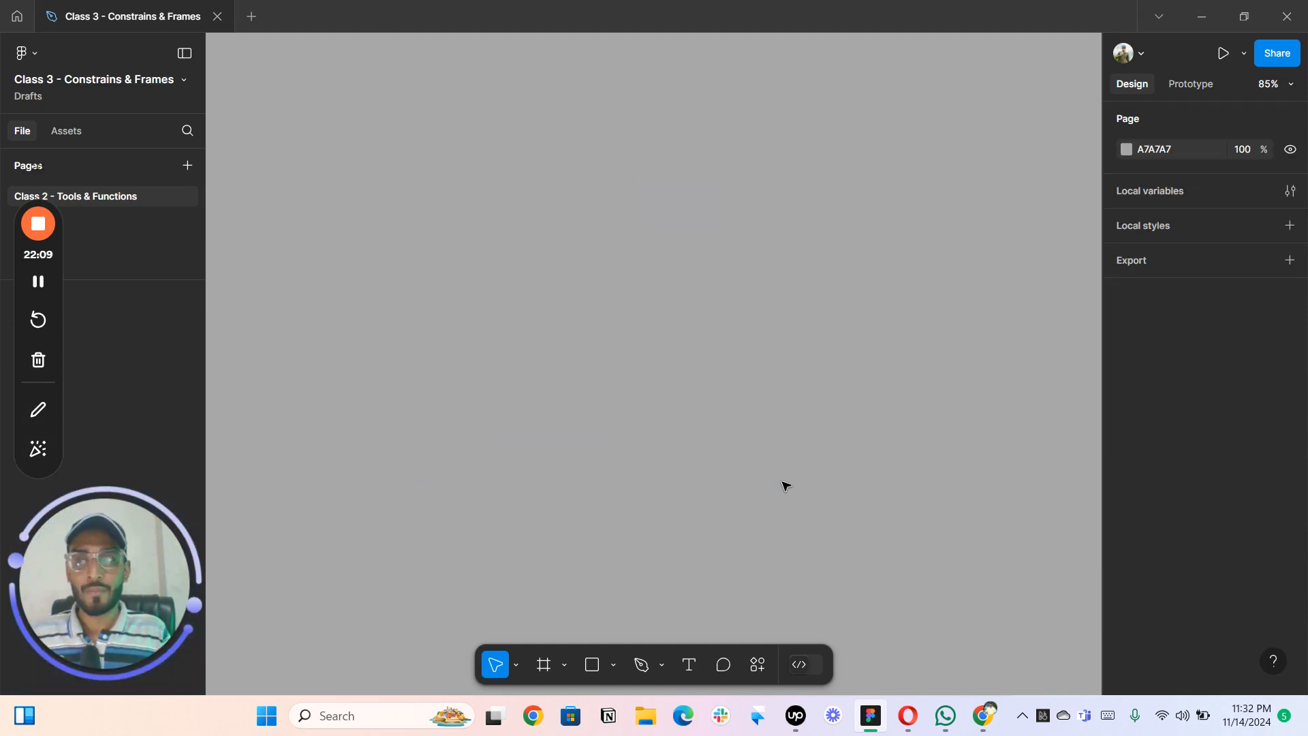